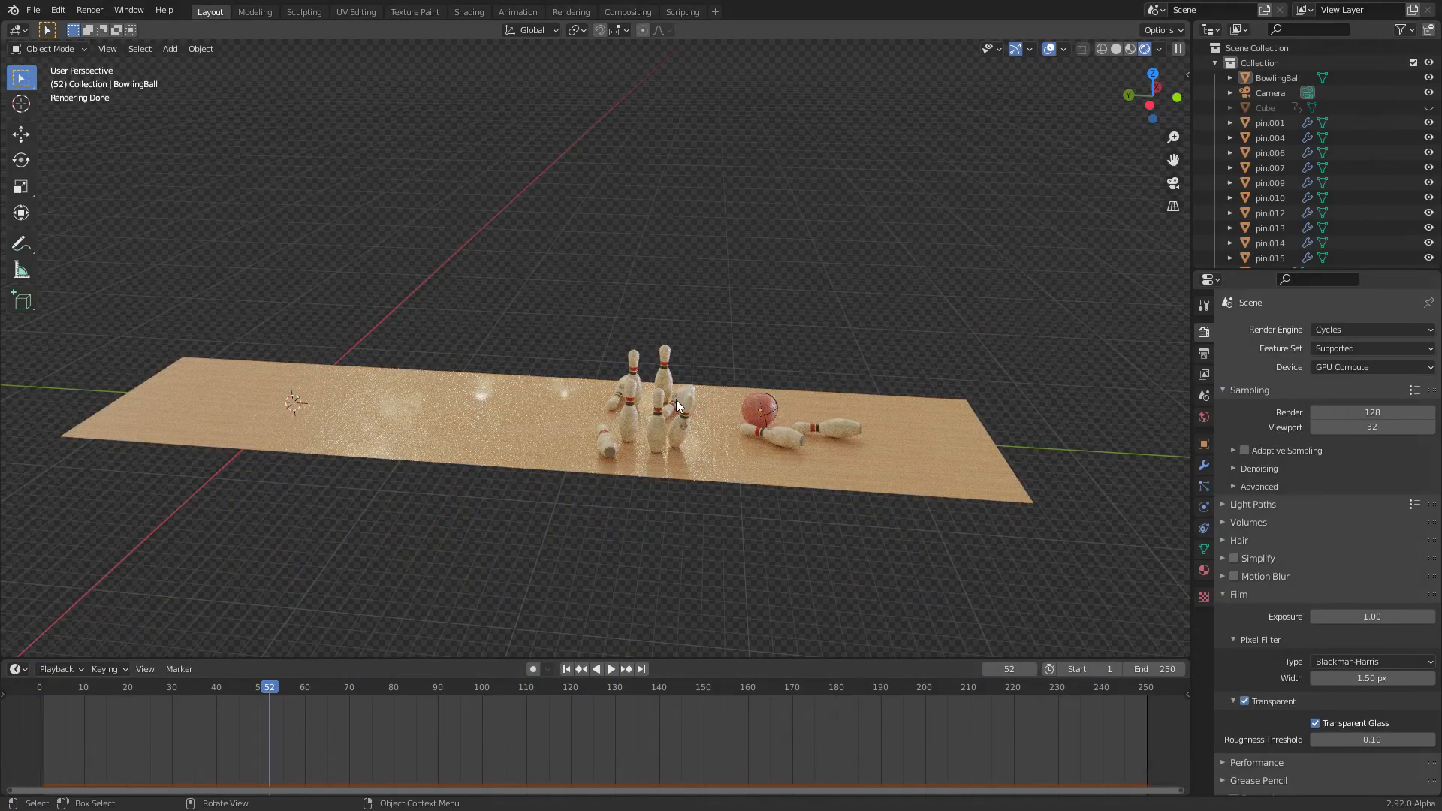
Scrub and play the finished bowling animation to examine how the ball strikes the pins
drag(318, 689, 142, 687)
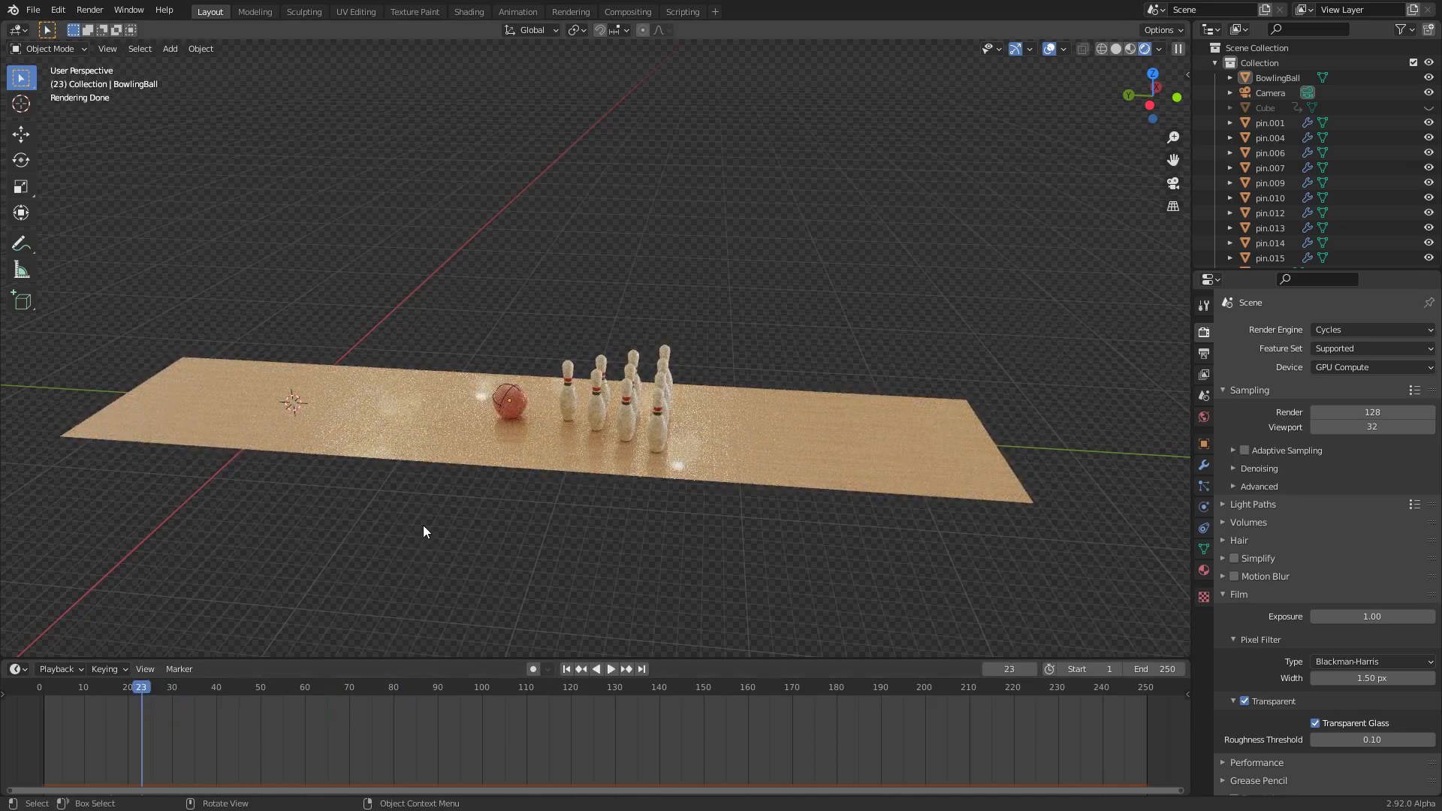
key(space)
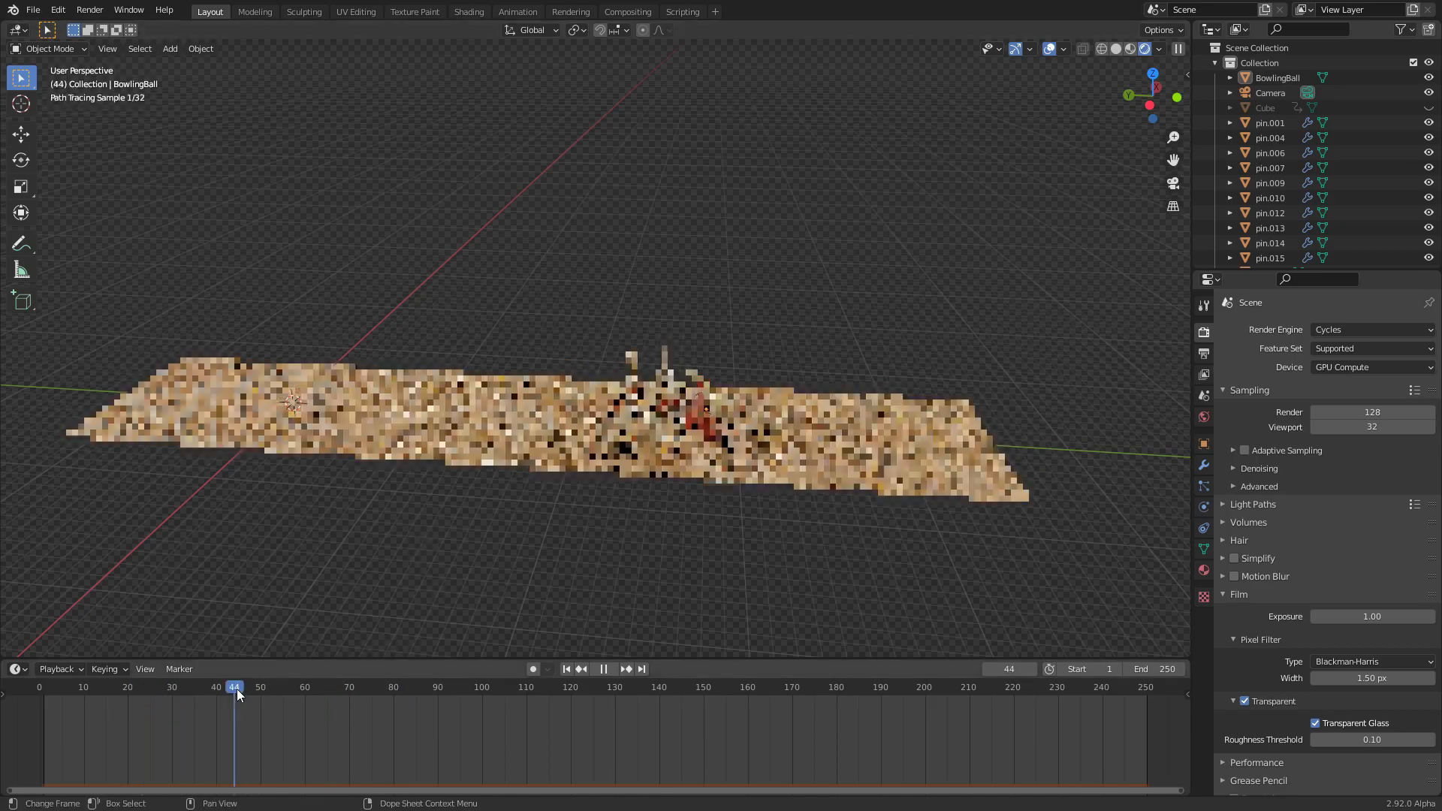
drag(284, 693, 52, 688)
key(space)
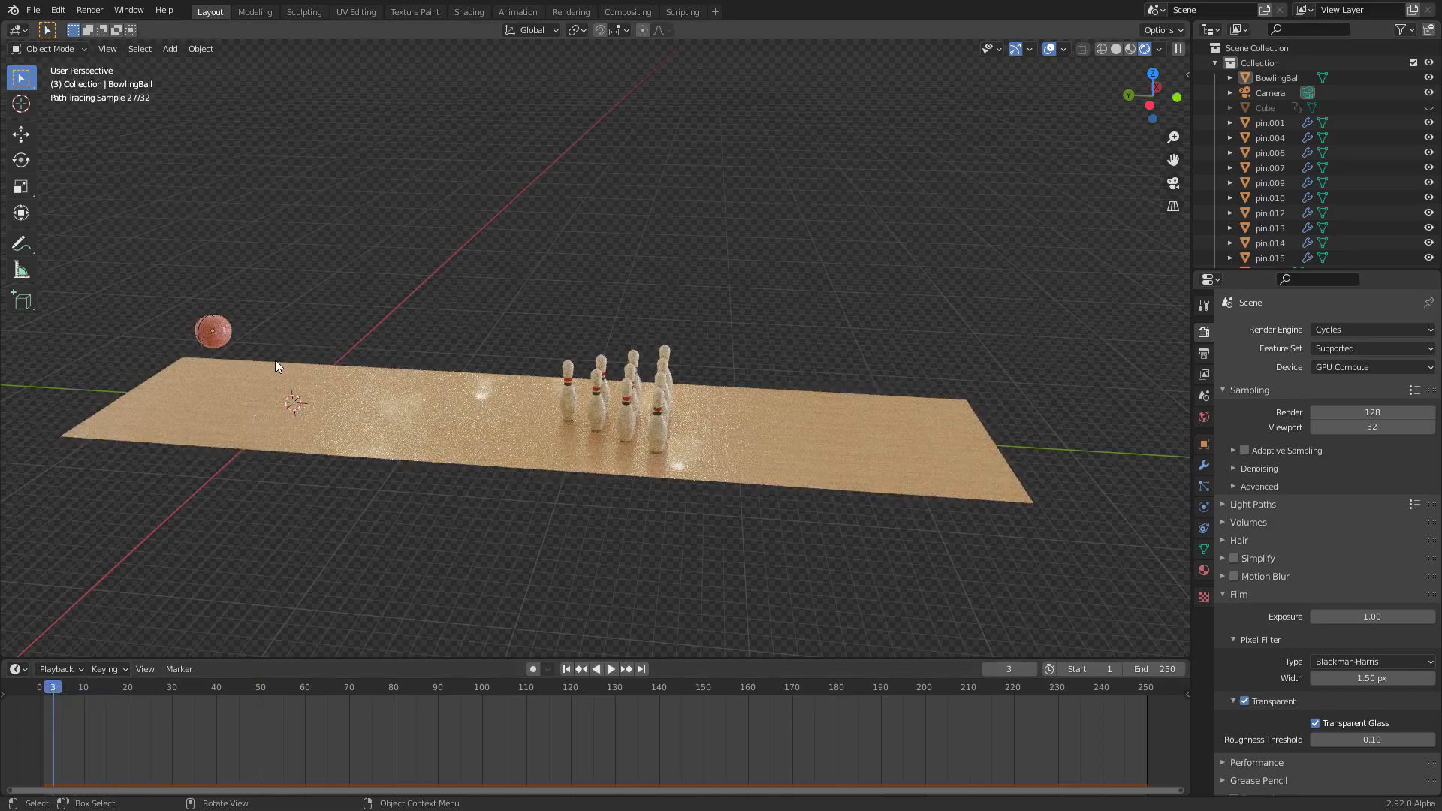
scroll(269, 362, up, 1)
shift+middle_drag(263, 360, 308, 371)
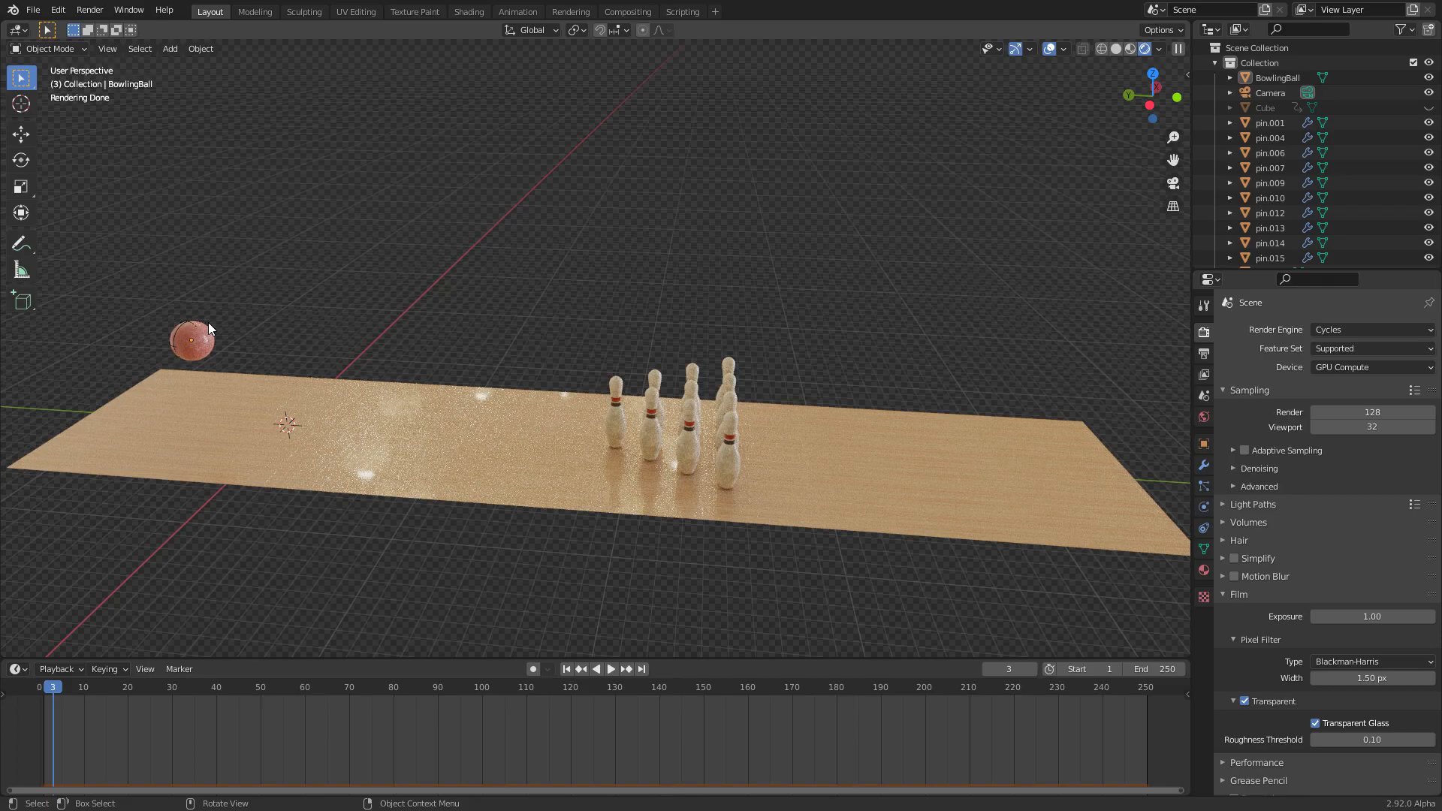
Unhide the cube behind the bowling ball and replay the animation to examine how it launches the ball
key(alt+h)
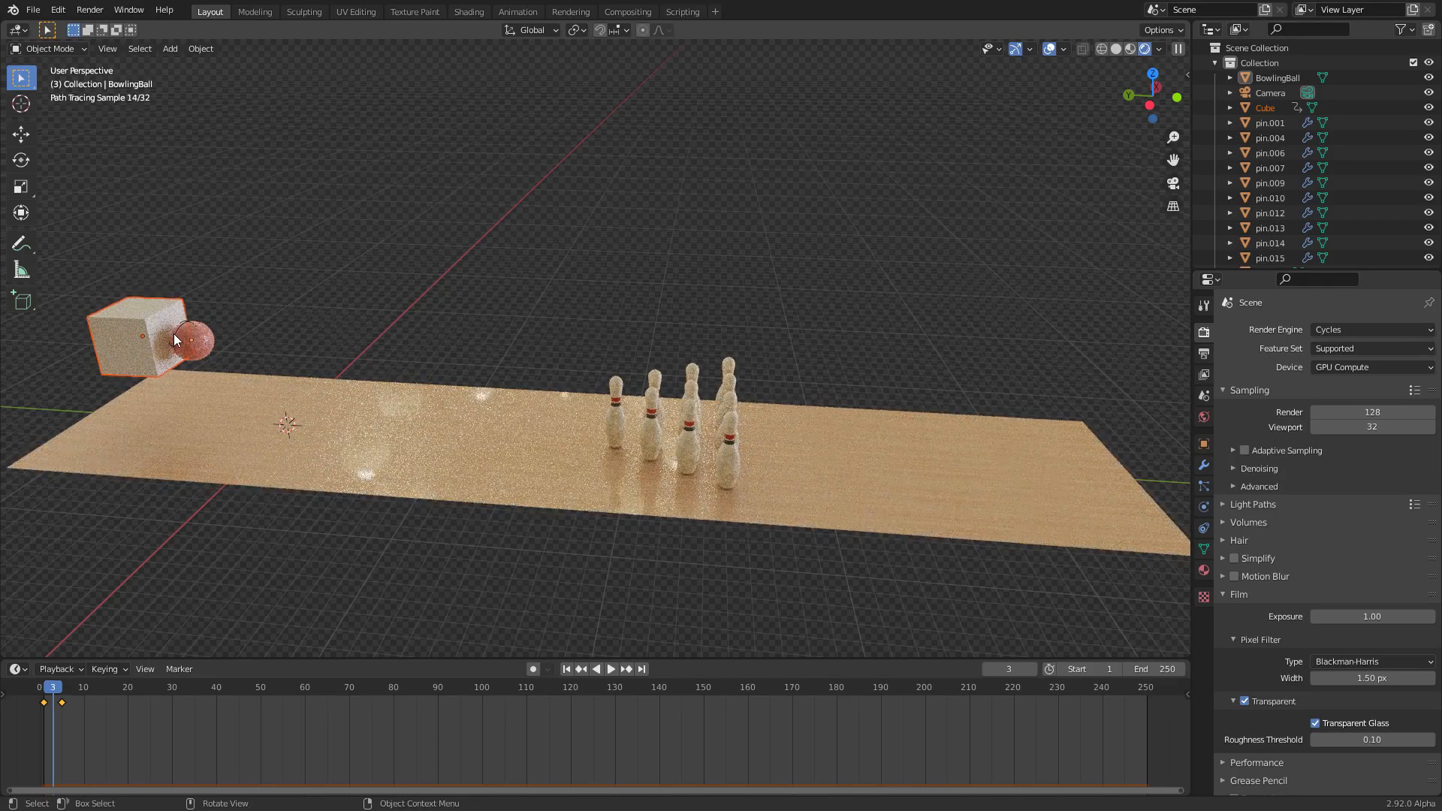
scroll(281, 326, up, 5)
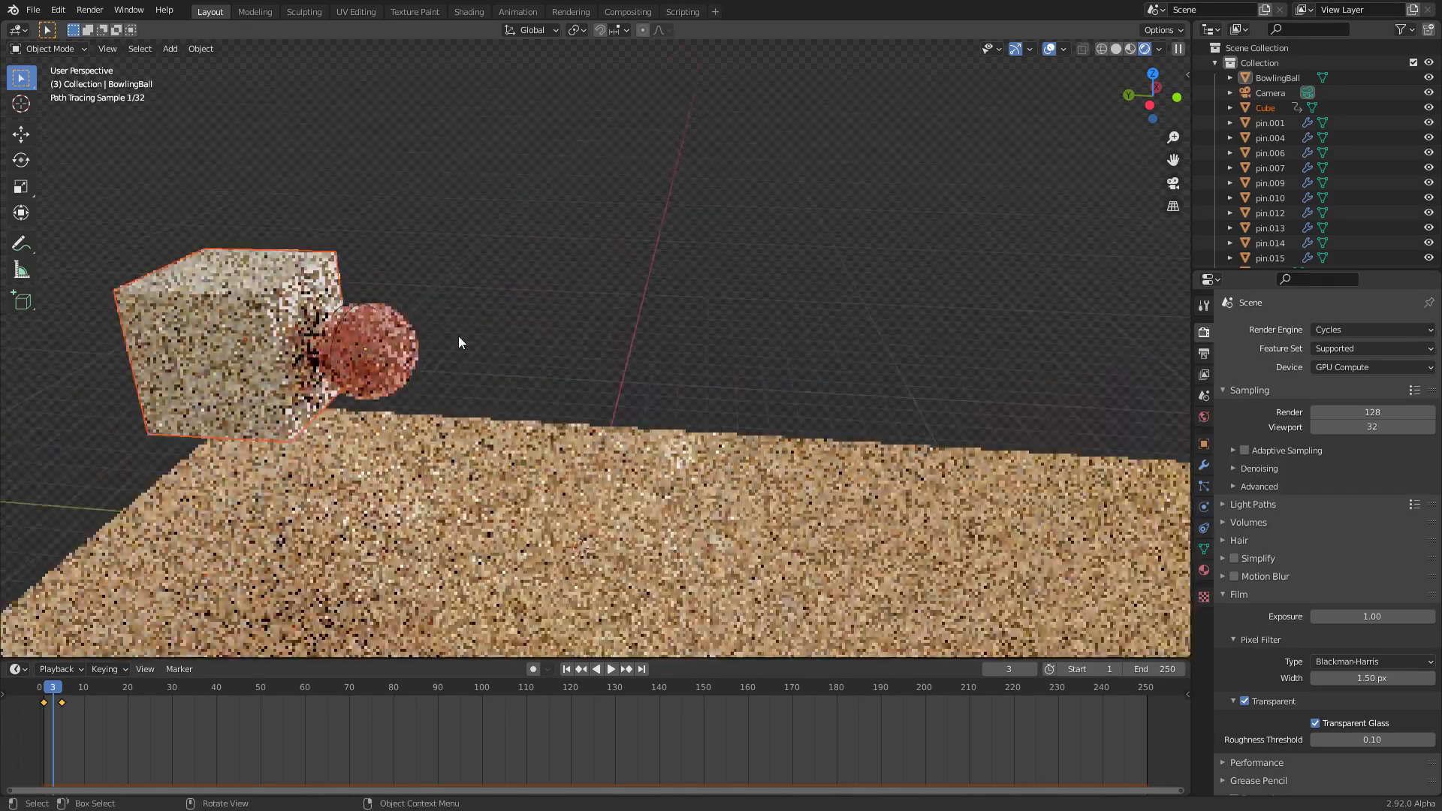
scroll(387, 346, down, 5)
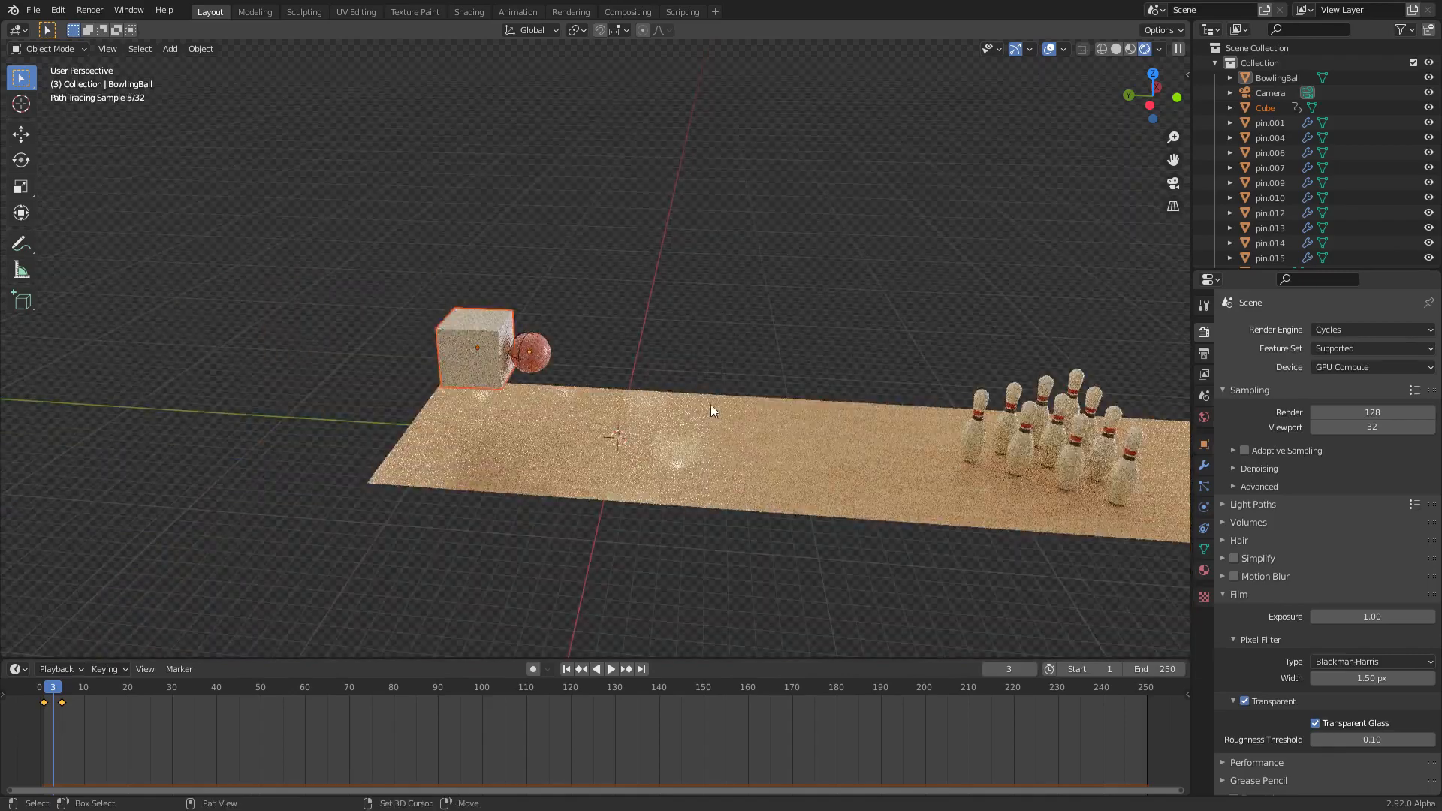
key(space)
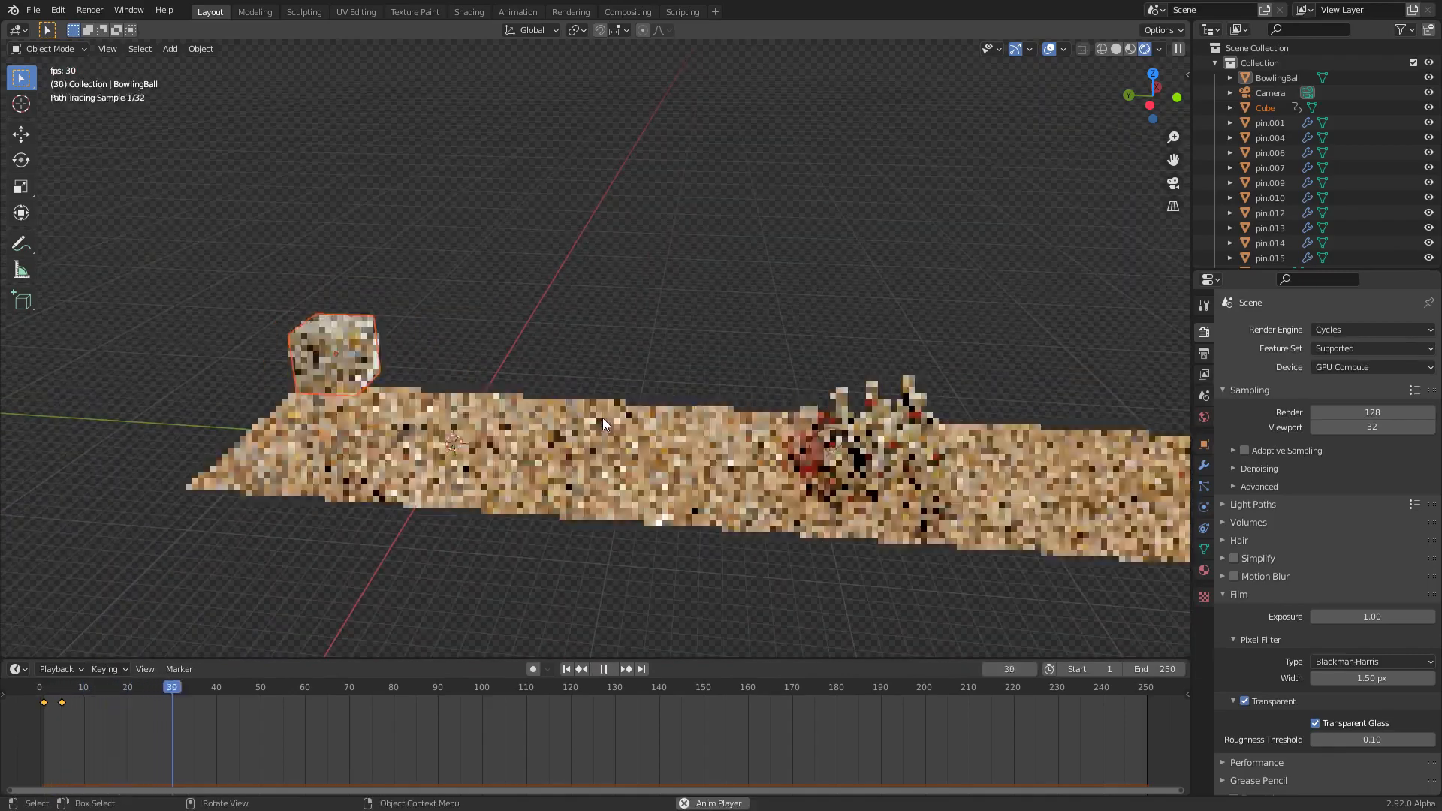
middle_drag(603, 424, 651, 347)
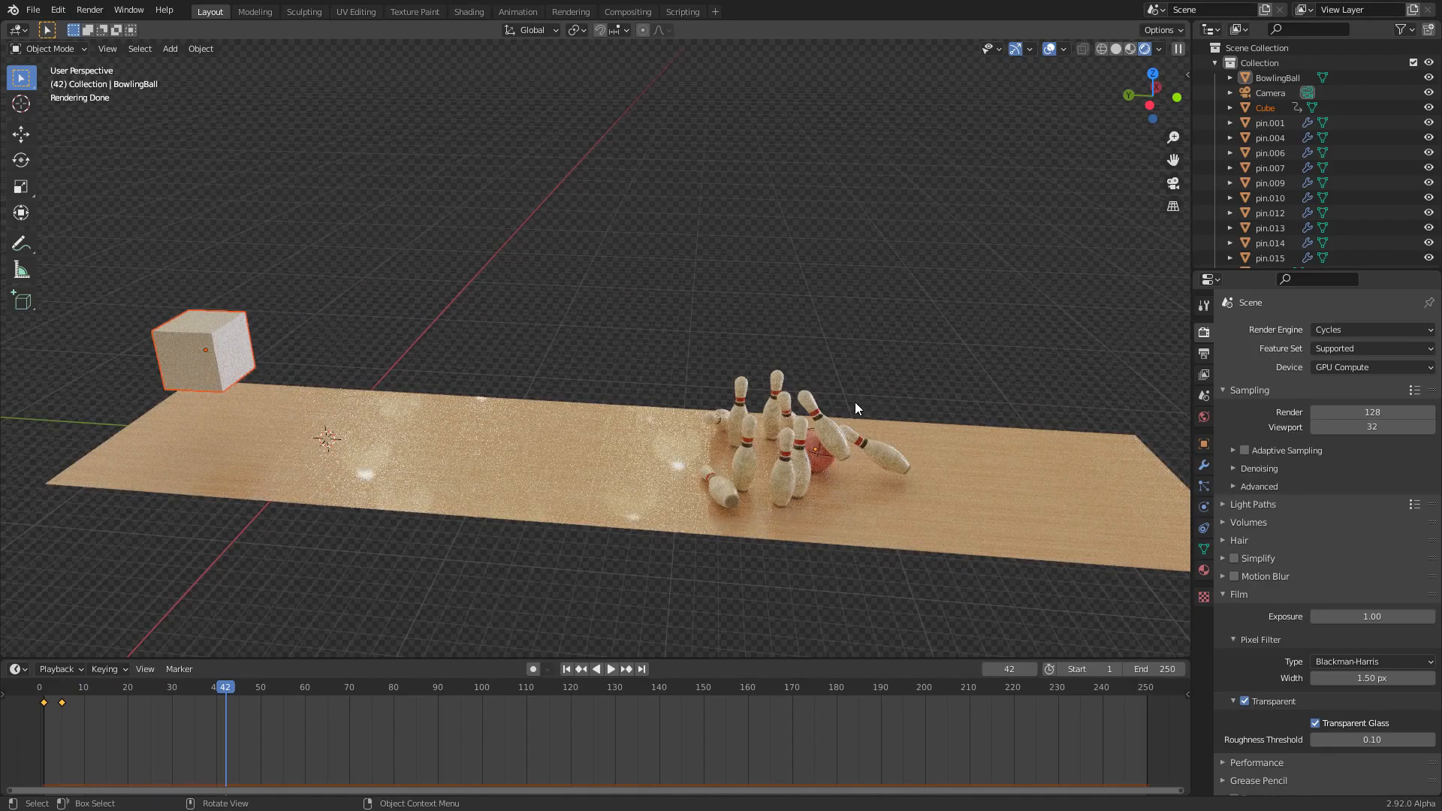
middle_drag(818, 433, 799, 446)
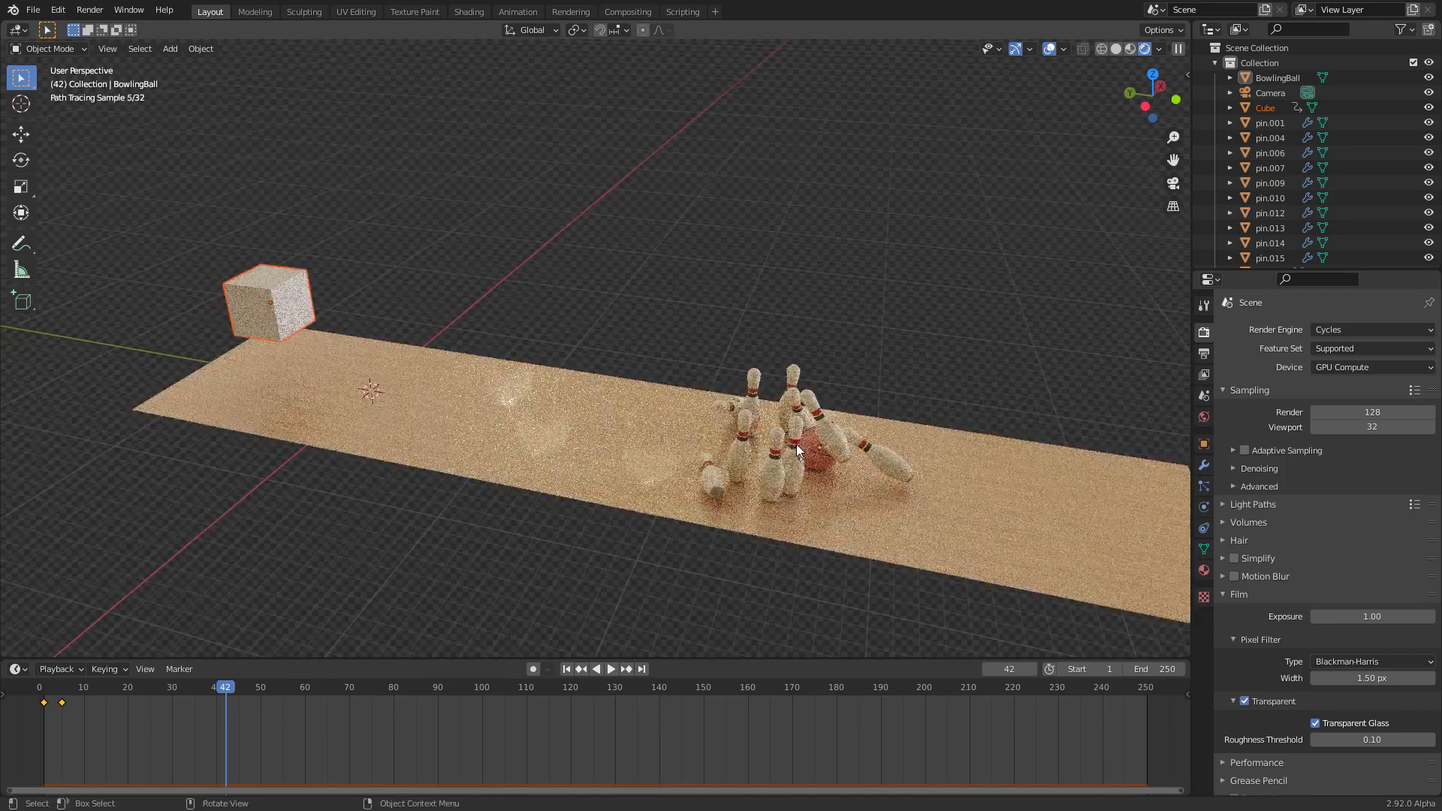
Create a new General file without saving the changes to bowlingtest.blend
key(ctrl+n)
click(589, 305)
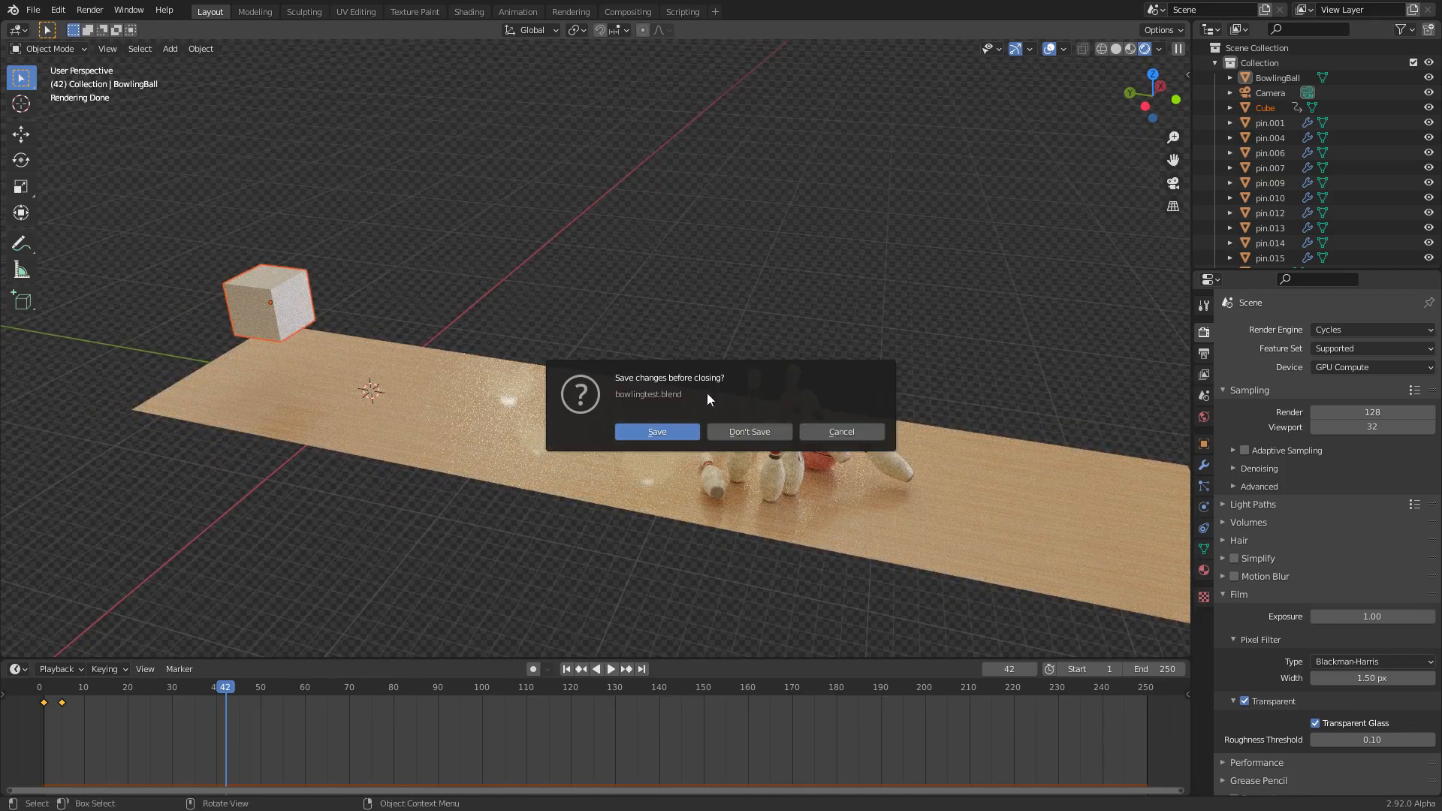
click(754, 431)
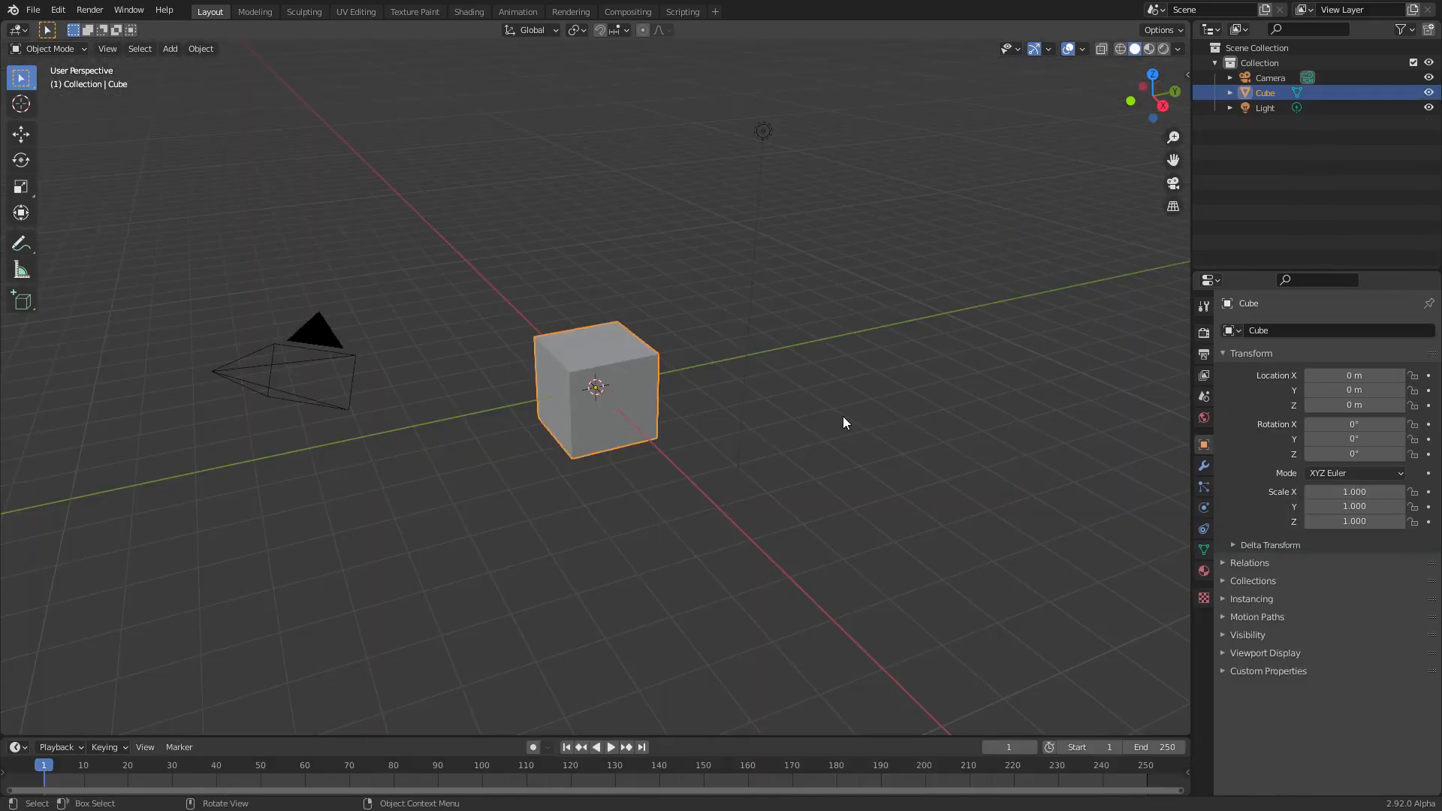
Delete the default cube, camera and light from the scene
drag(233, 541, 784, 124)
key(x)
click(773, 128)
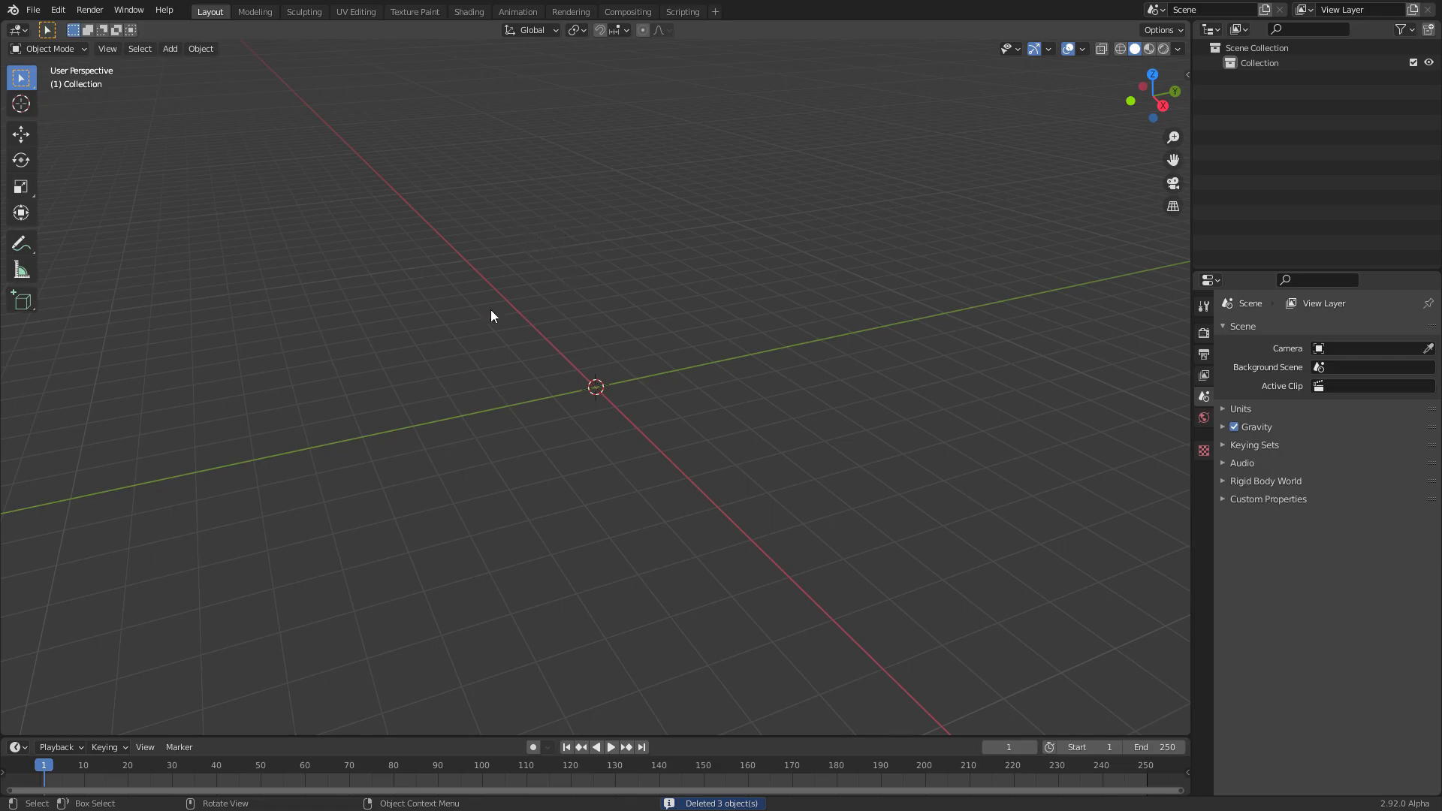
Append the BowlingBall object from BowlingBall.blend in the Desktop folder
key(F3)
text(appened)
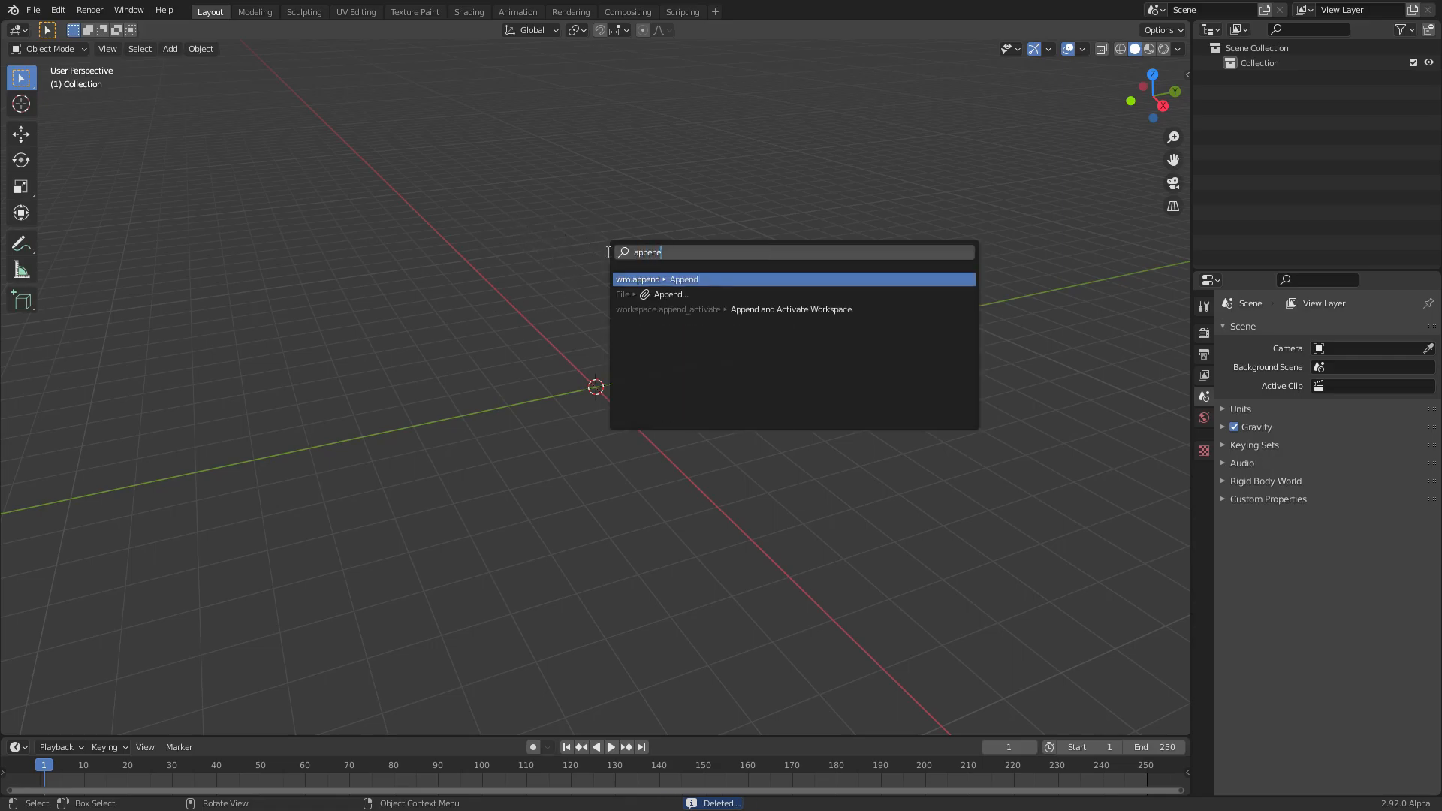
key(Return)
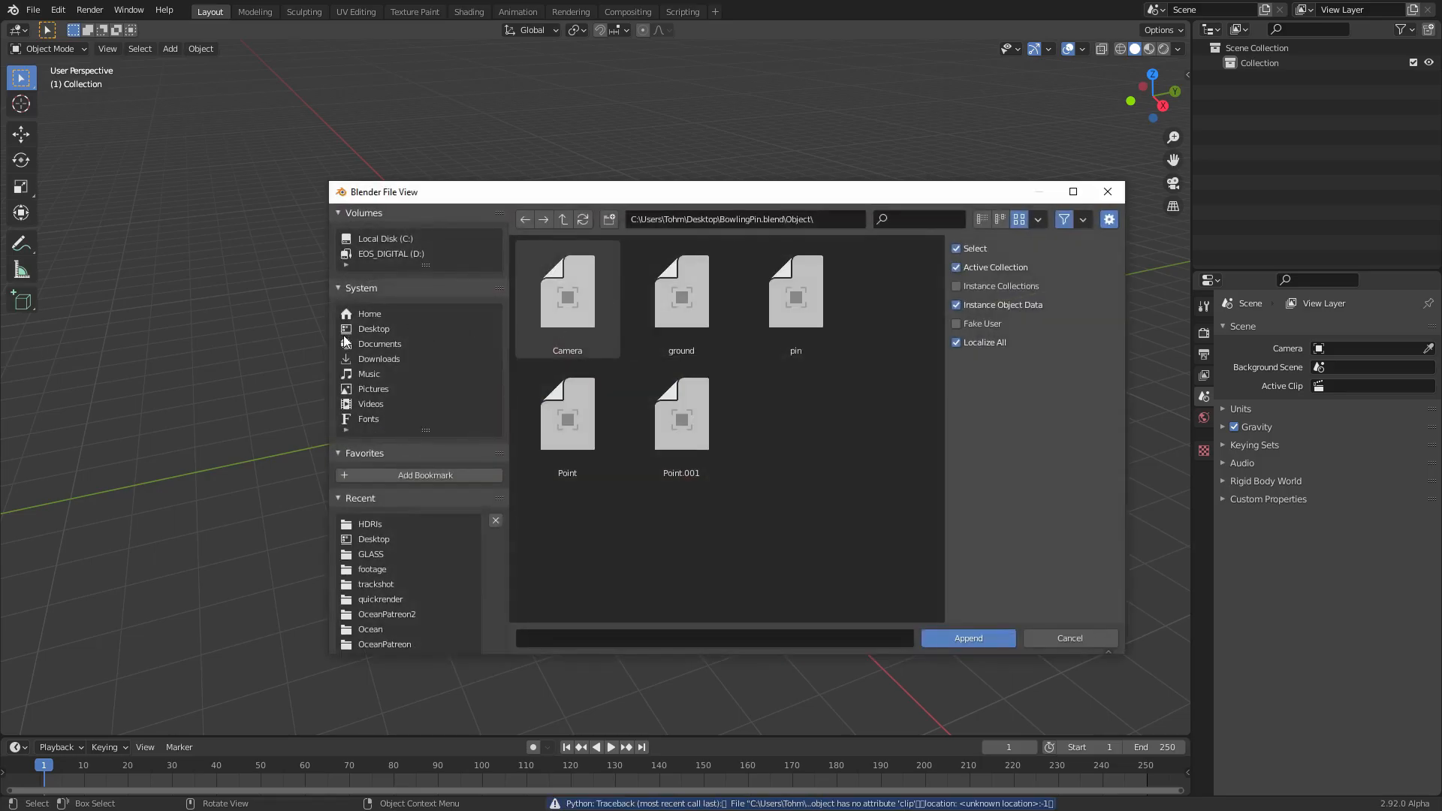
click(376, 331)
scroll(722, 410, down, 2)
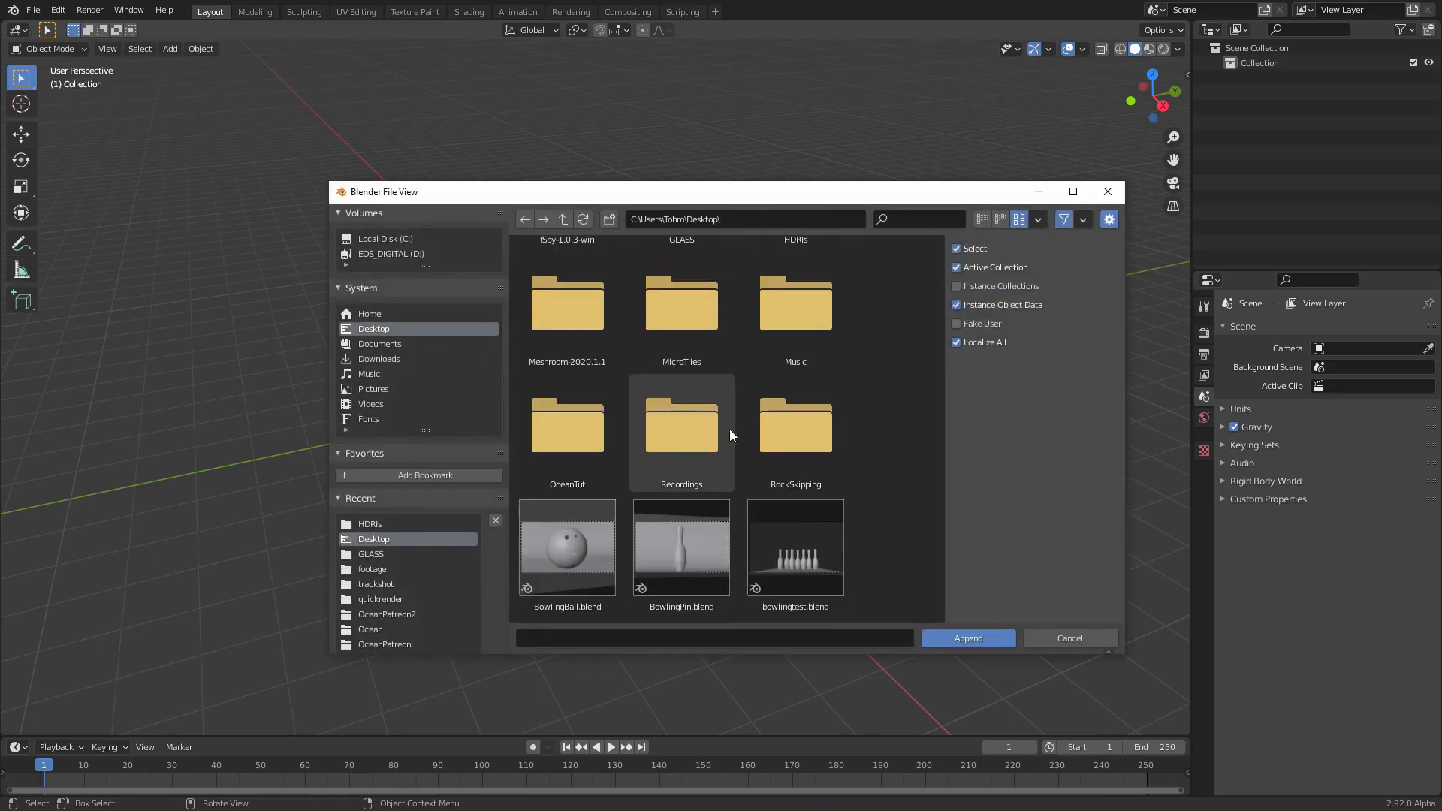
double_click(578, 548)
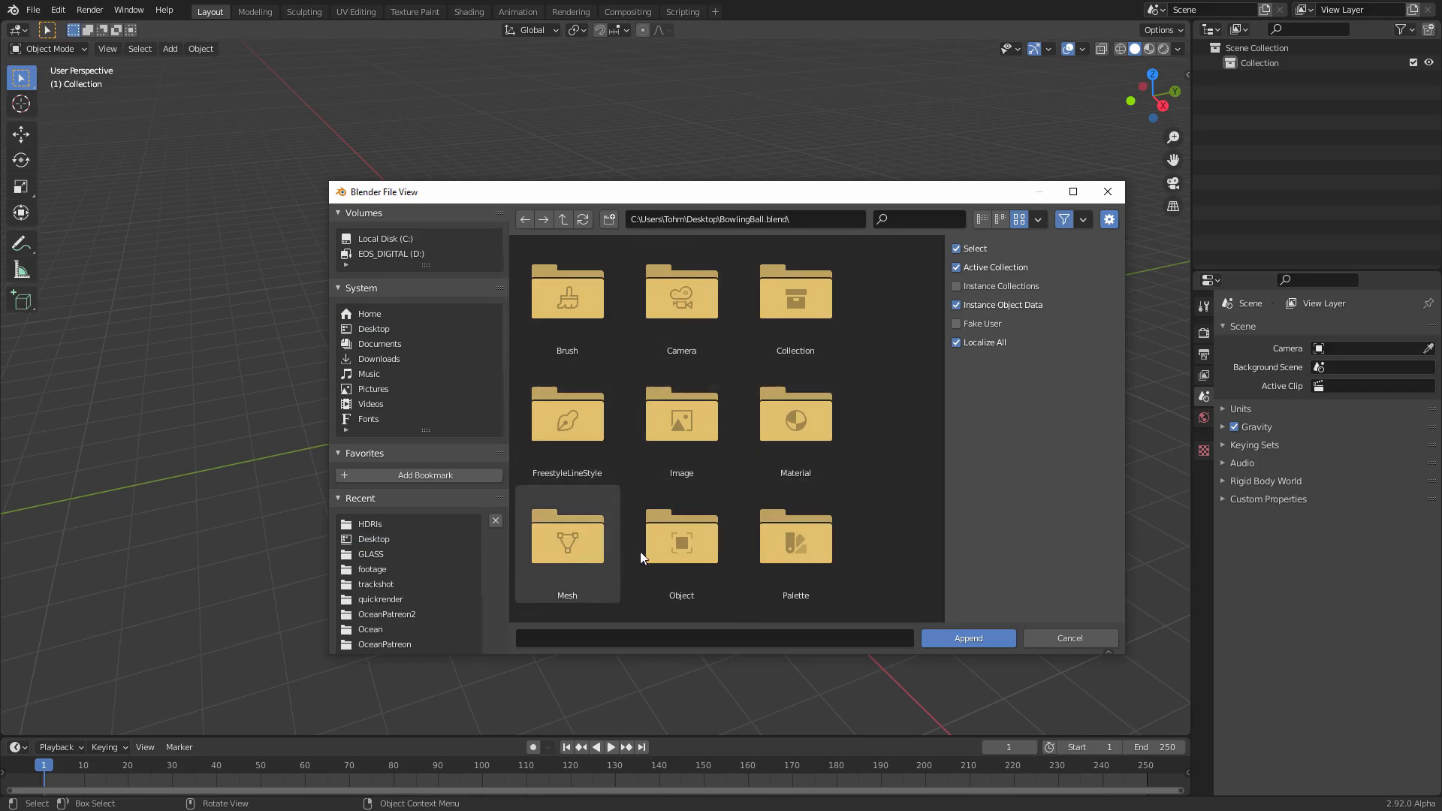
double_click(688, 543)
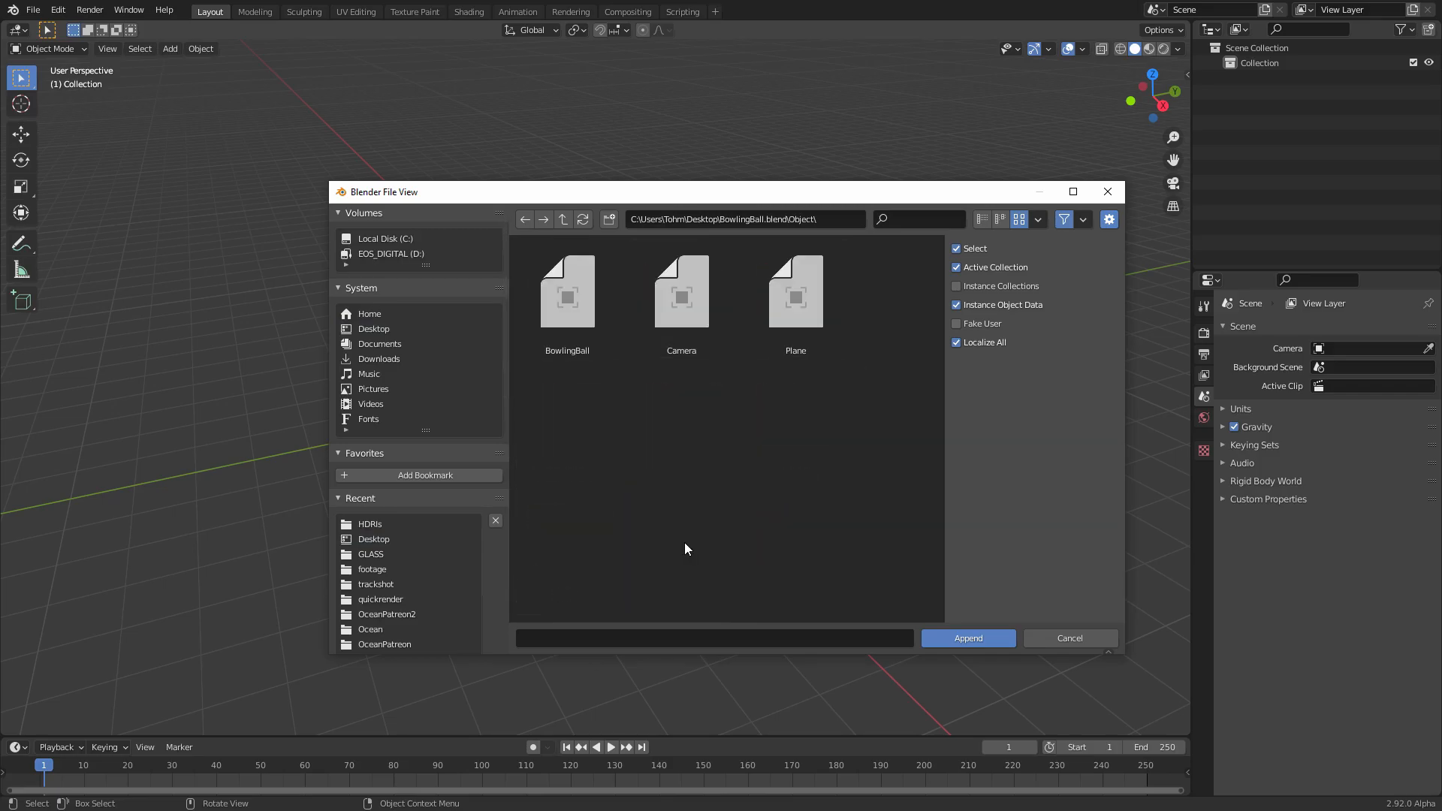
click(592, 317)
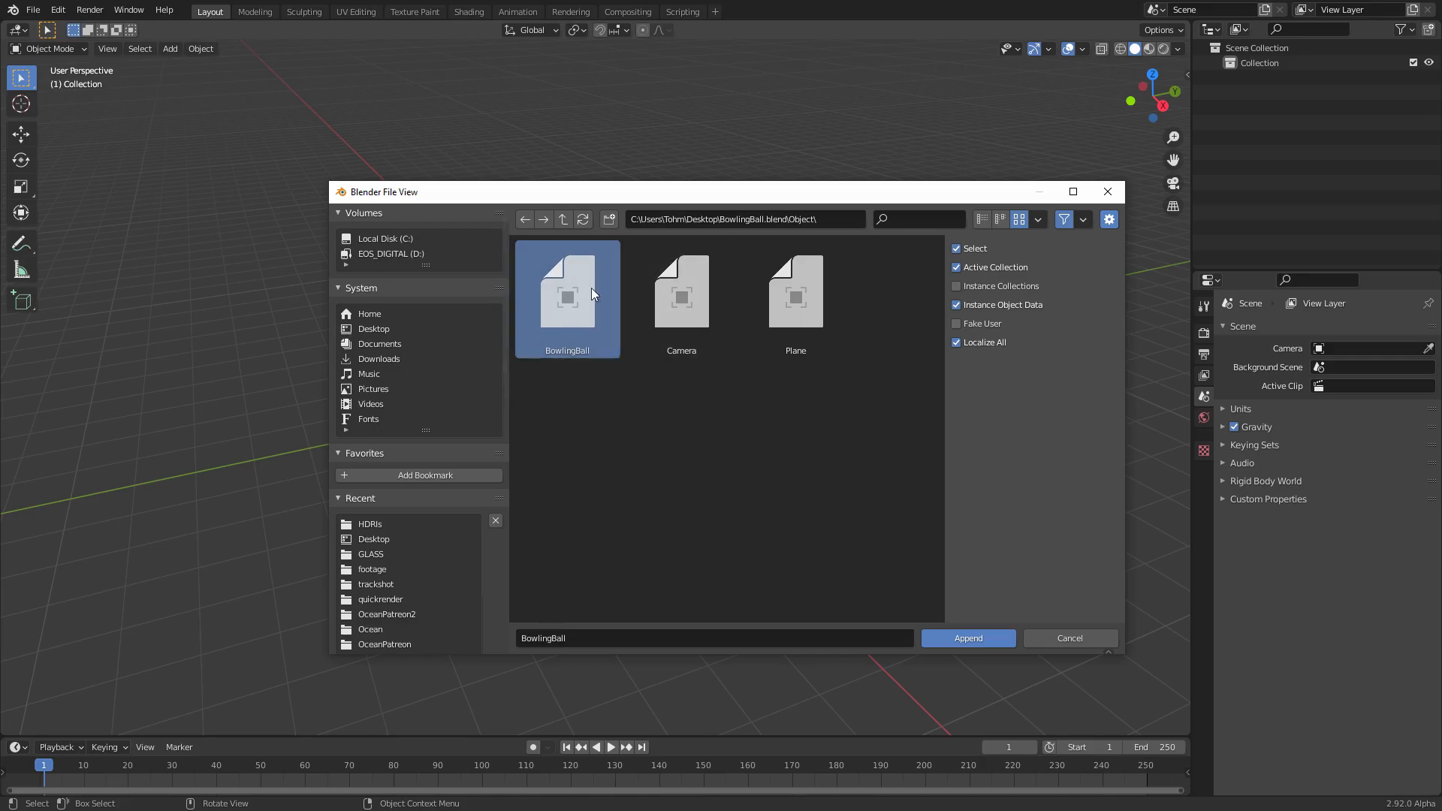
double_click(583, 297)
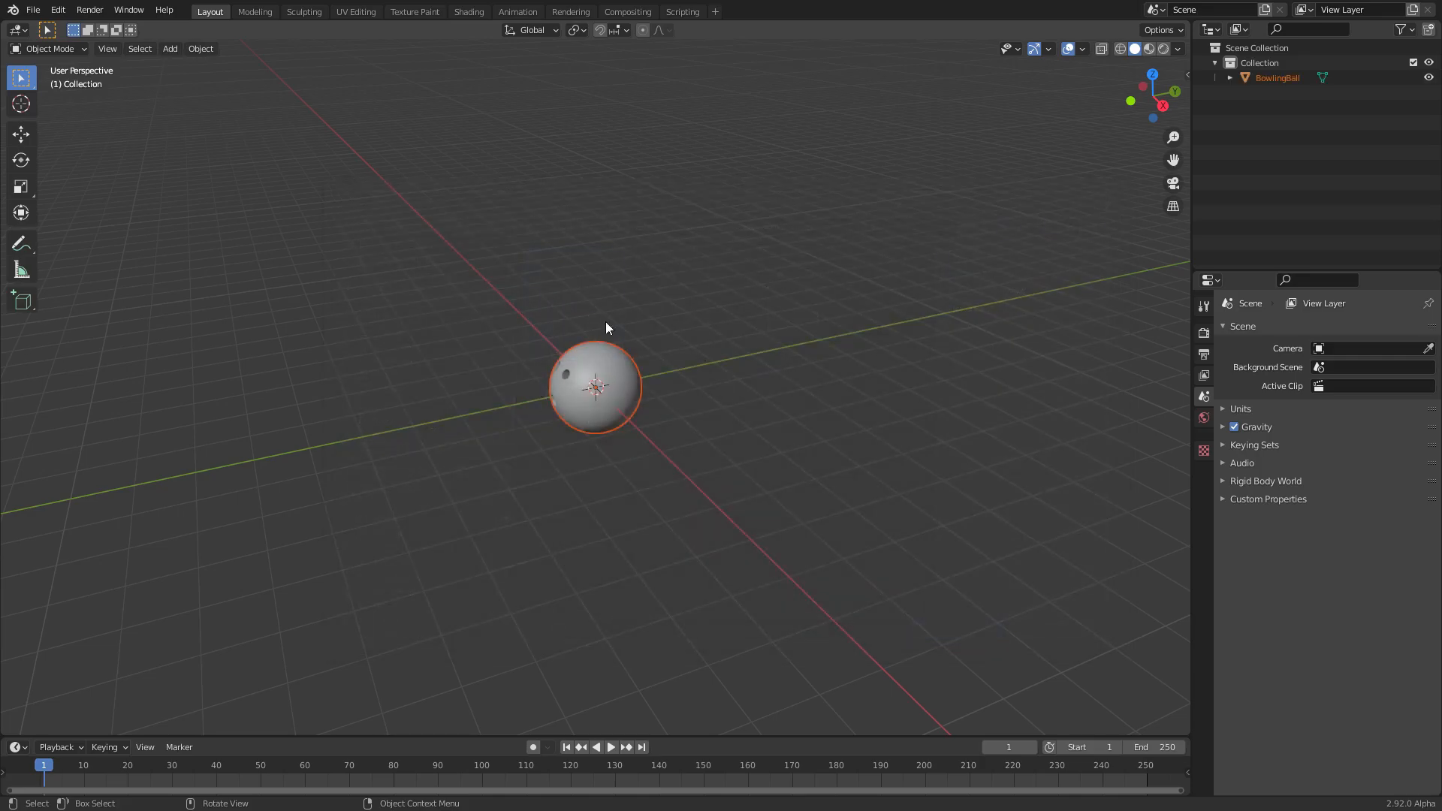
Show the ball in rendered viewport shading and set the render engine to Cycles
click(1163, 48)
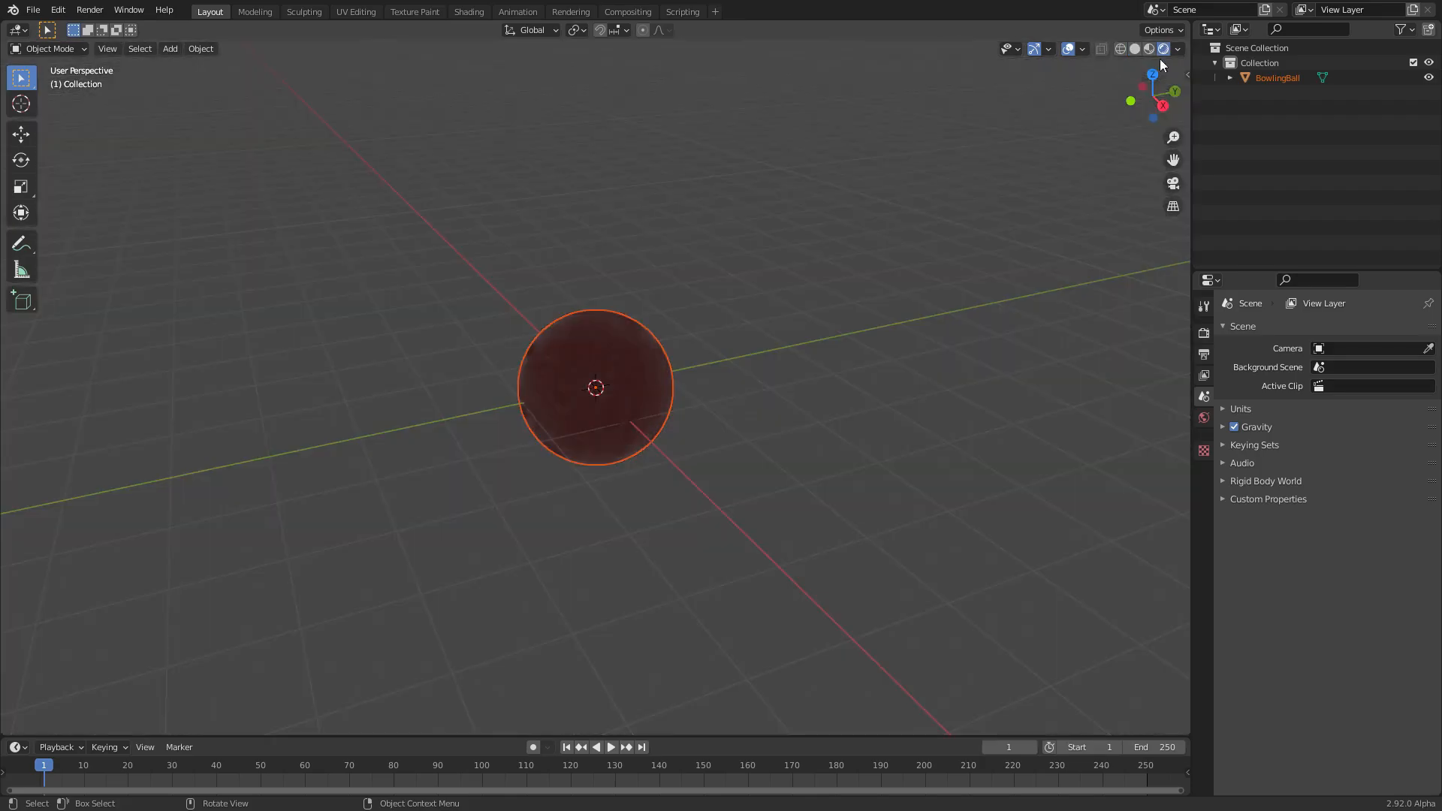
mouse_move(546, 376)
middle_down()
mouse_move(701, 339)
mouse_move(606, 370)
middle_up()
scroll(605, 371, up, 4)
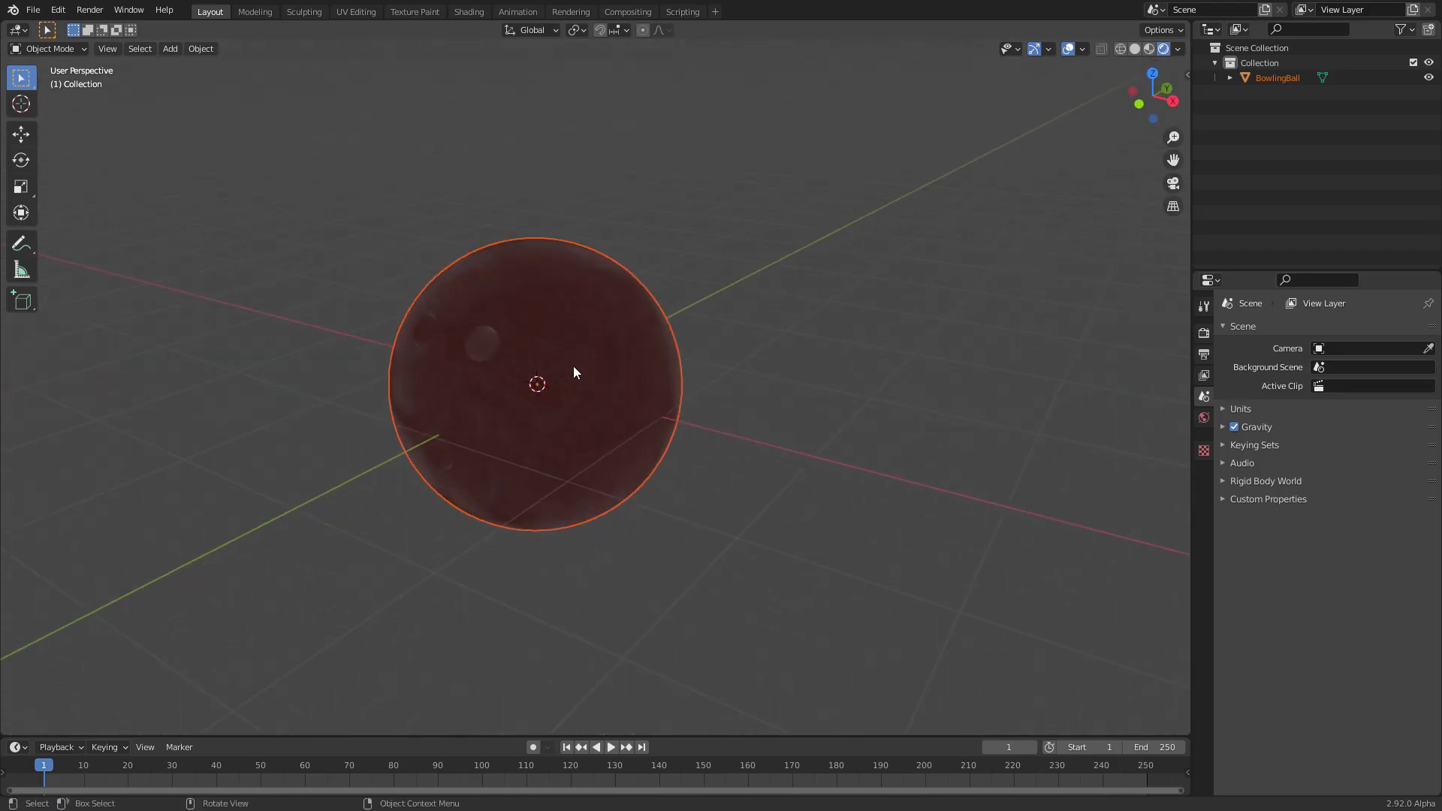
click(1205, 332)
click(1347, 330)
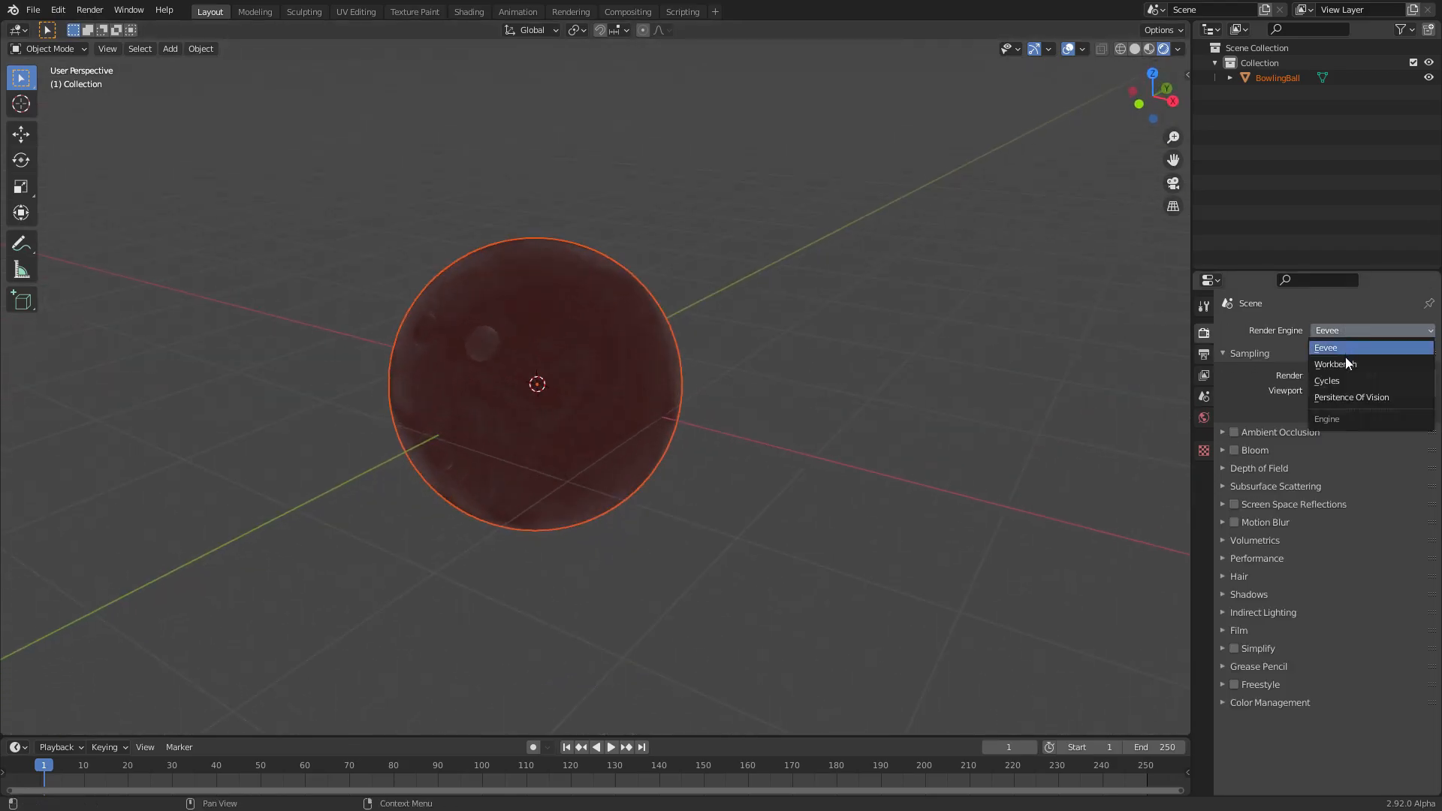
click(1340, 374)
scroll(458, 327, up, 2)
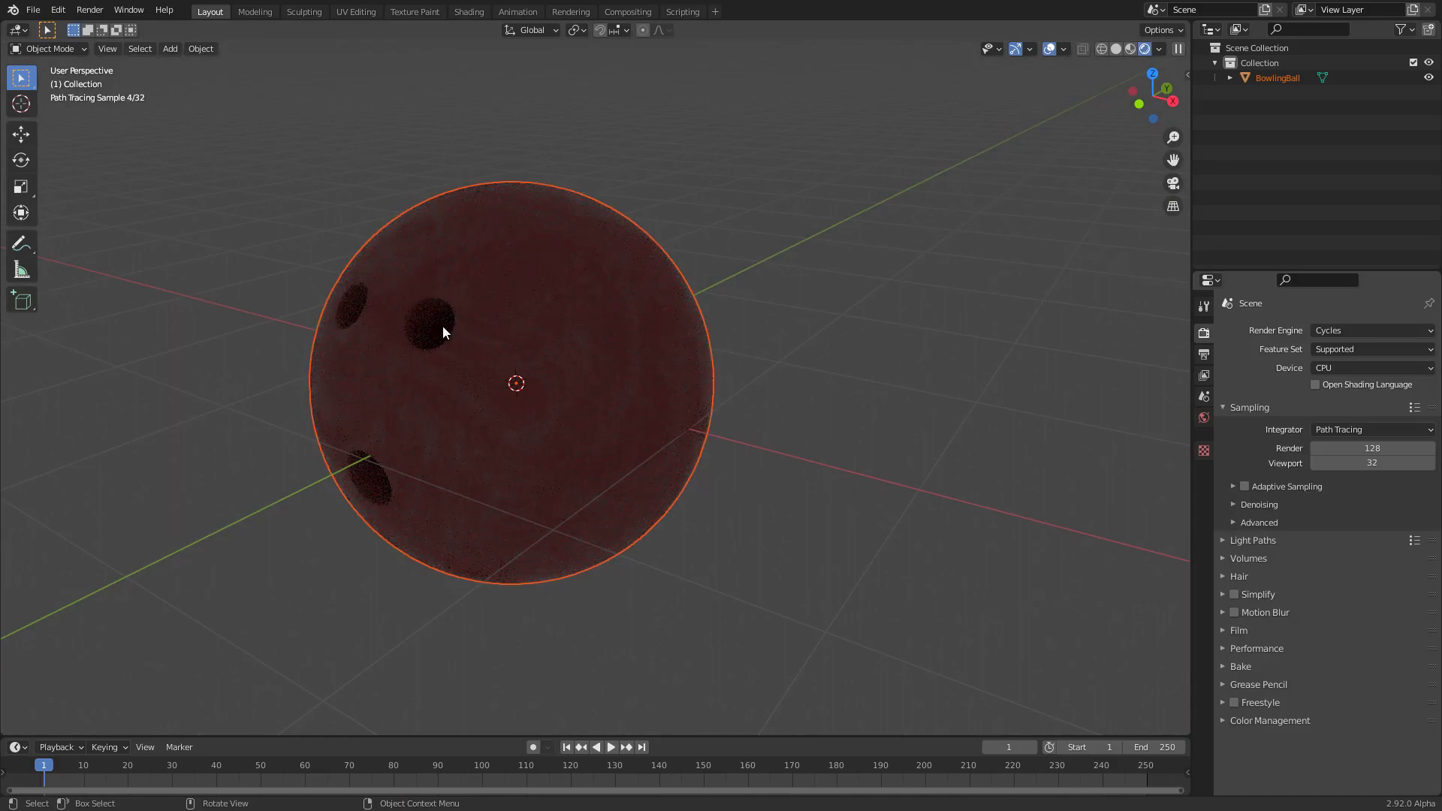
Switch the viewport to Material Preview shading and set the Cycles device to GPU Compute
click(1130, 48)
scroll(677, 350, down, 5)
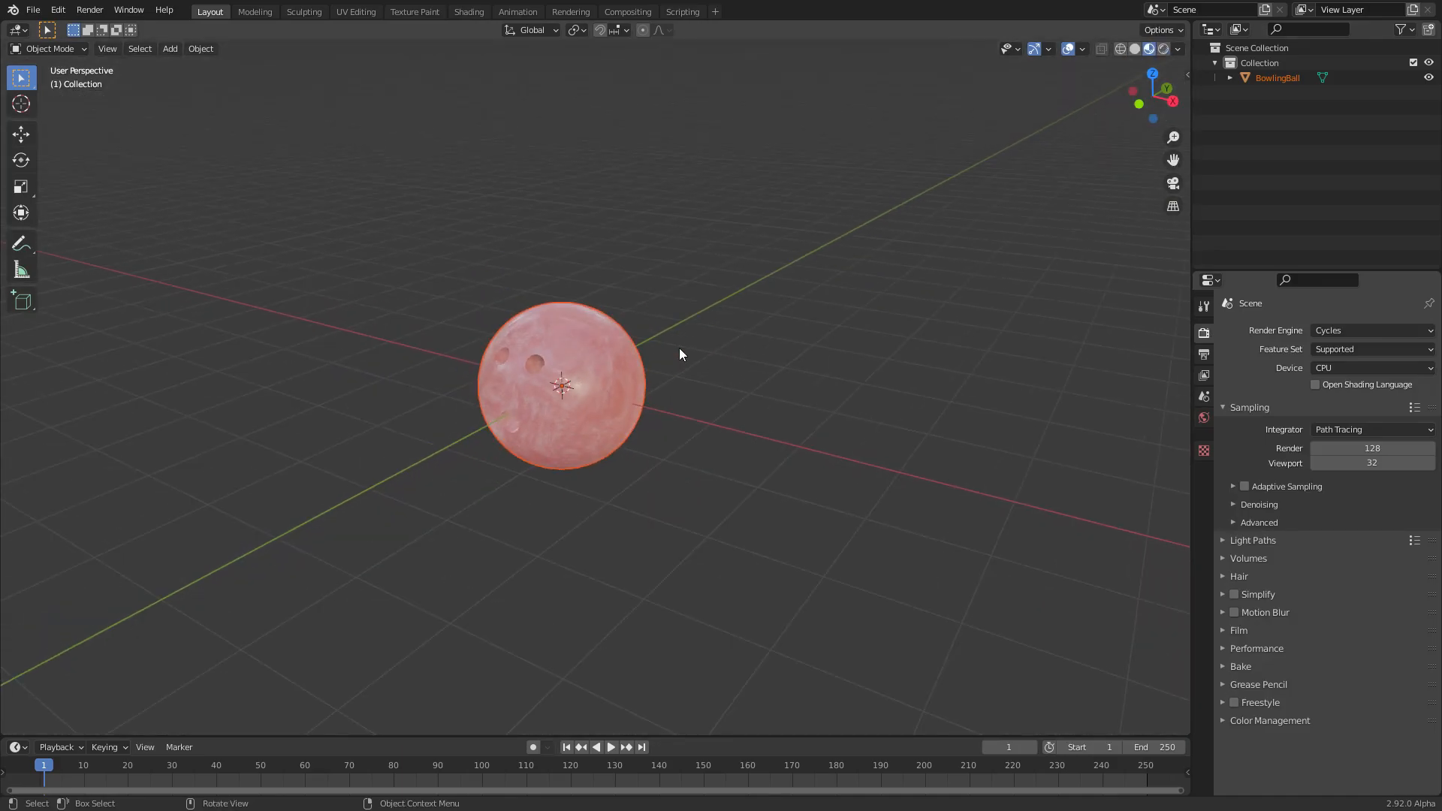
click(1401, 369)
click(1346, 403)
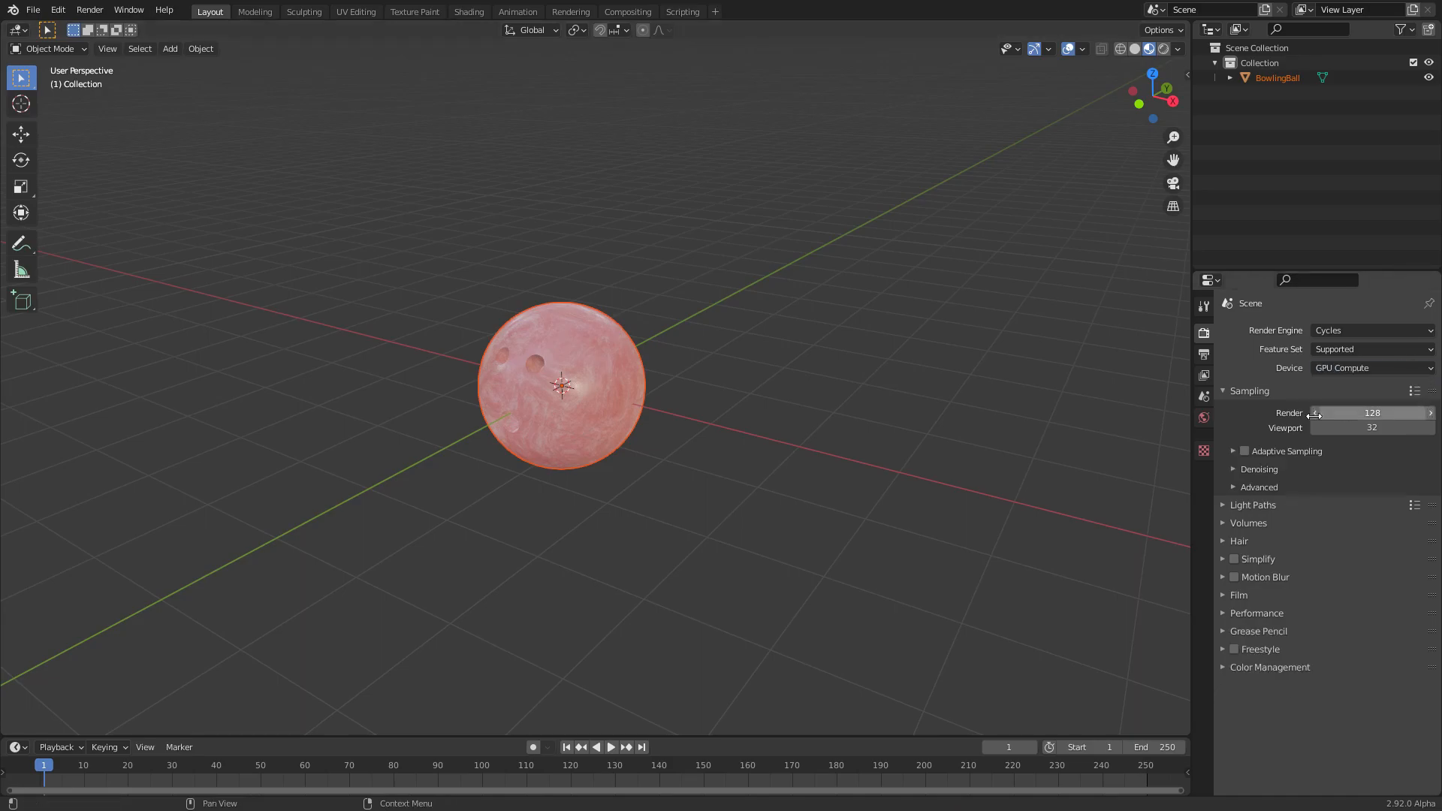
Append the pin object from BowlingPin.blend in the Desktop folder
key(F3)
key(Return)
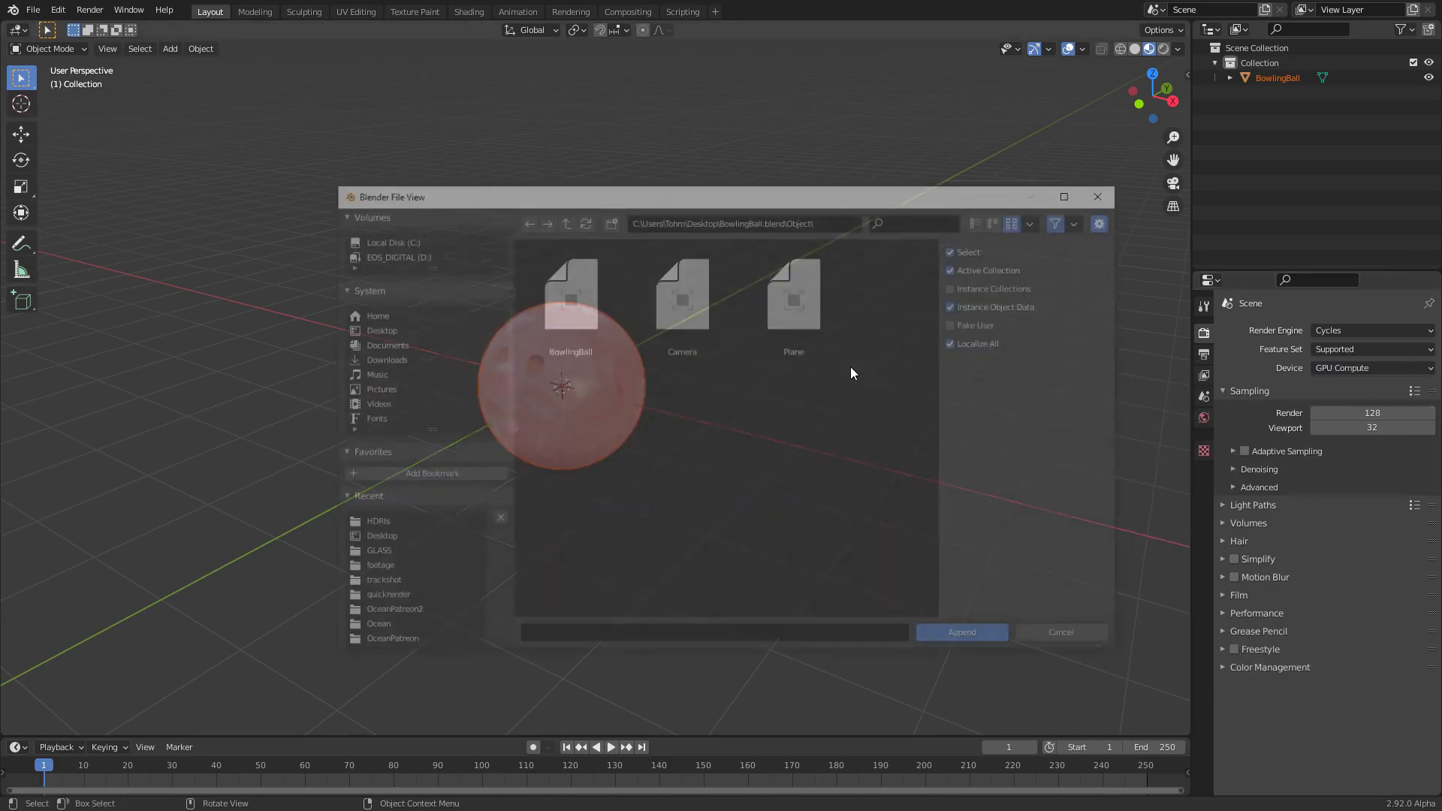
click(359, 328)
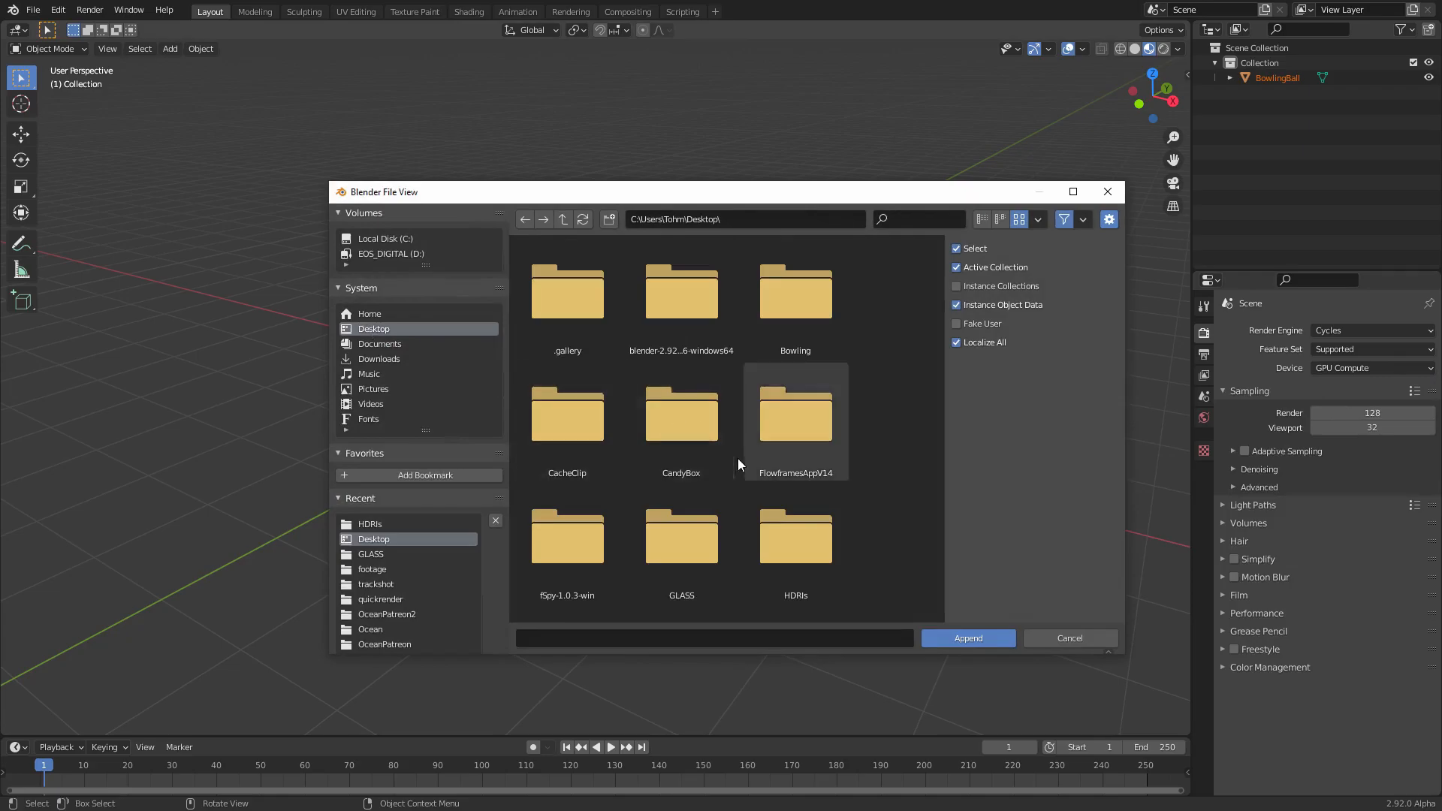
scroll(739, 458, down, 3)
double_click(673, 548)
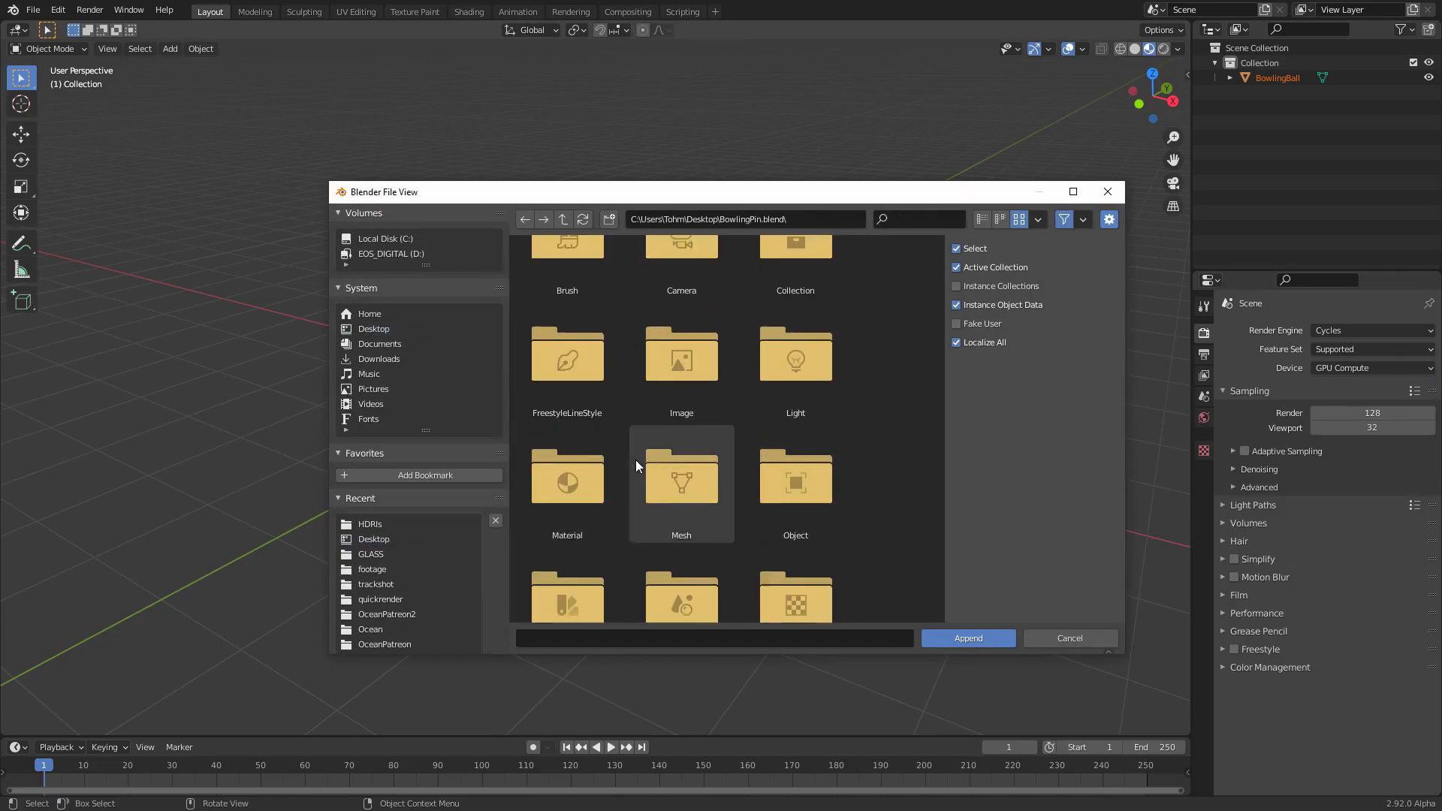
double_click(835, 536)
click(801, 326)
double_click(801, 326)
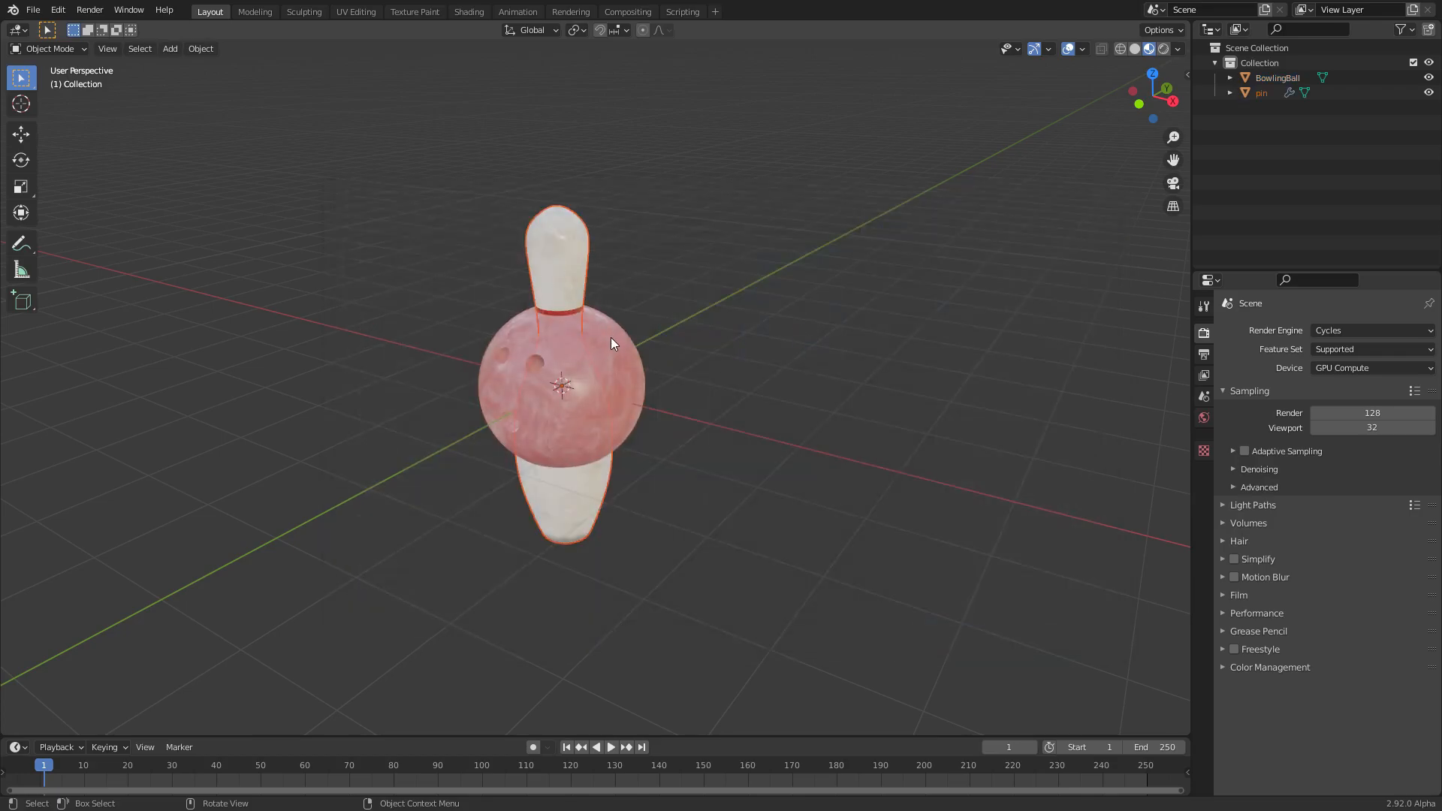
Move the bowling ball away from the pin to examine the pin's stripes and logo, and clear the ball's location
middle_drag(586, 338, 741, 353)
click(630, 398)
key(g)
click(990, 370)
middle_drag(543, 462, 262, 451)
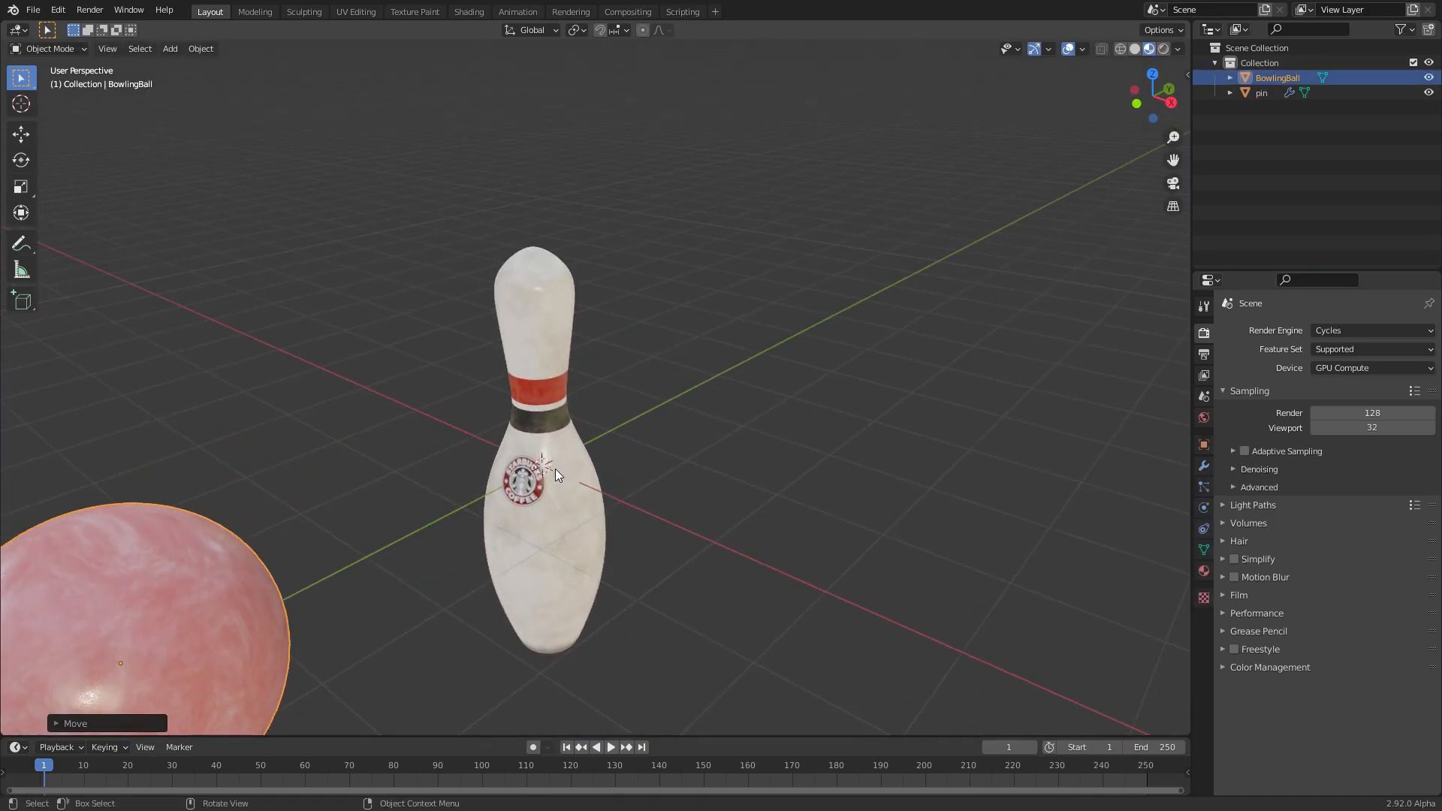
scroll(557, 458, up, 3)
shift+middle_drag(508, 494, 551, 448)
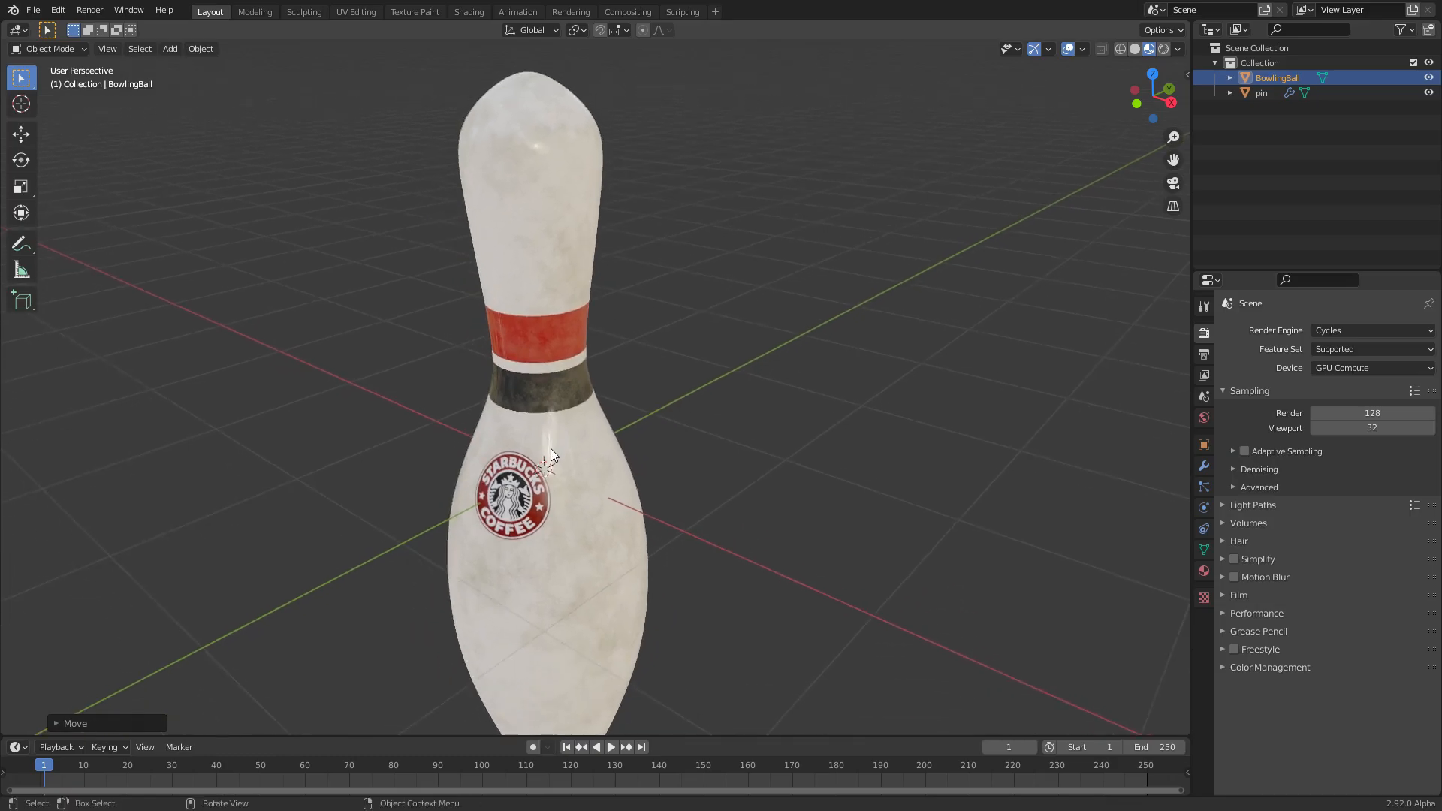
scroll(500, 515, up, 1)
scroll(656, 276, down, 5)
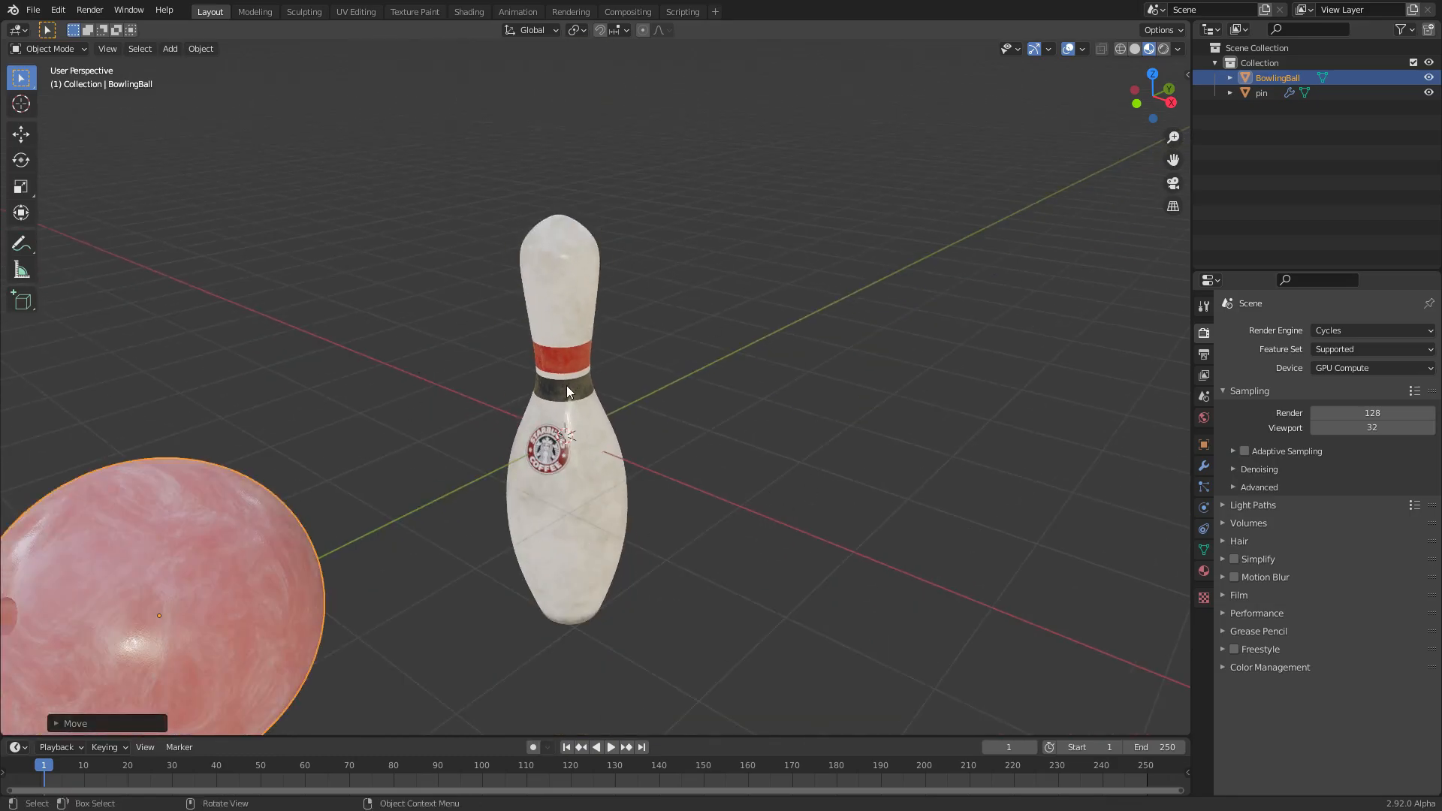
key(alt+g)
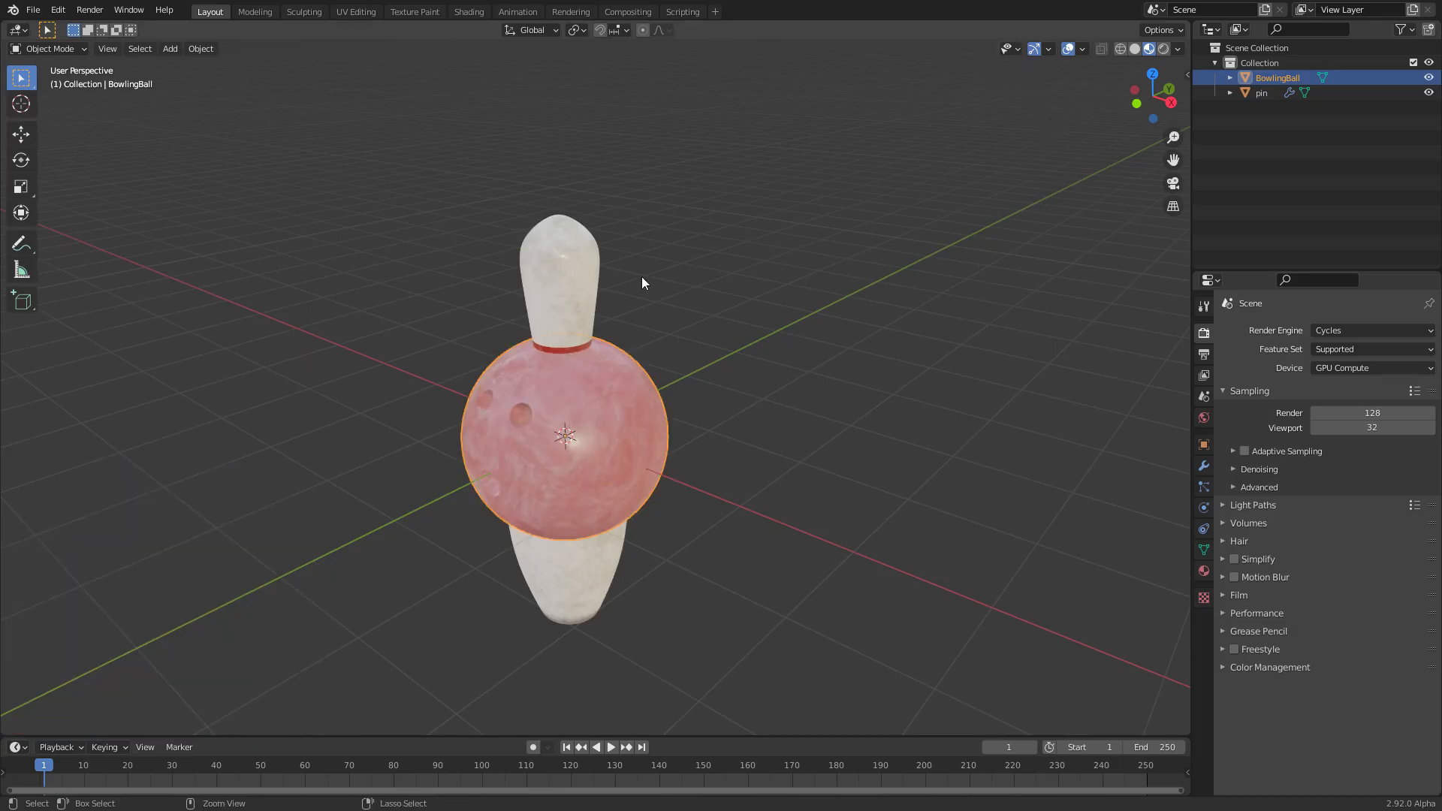
Save the file as thegrandfinale.blend in the Desktop folder
key(ctrl+s)
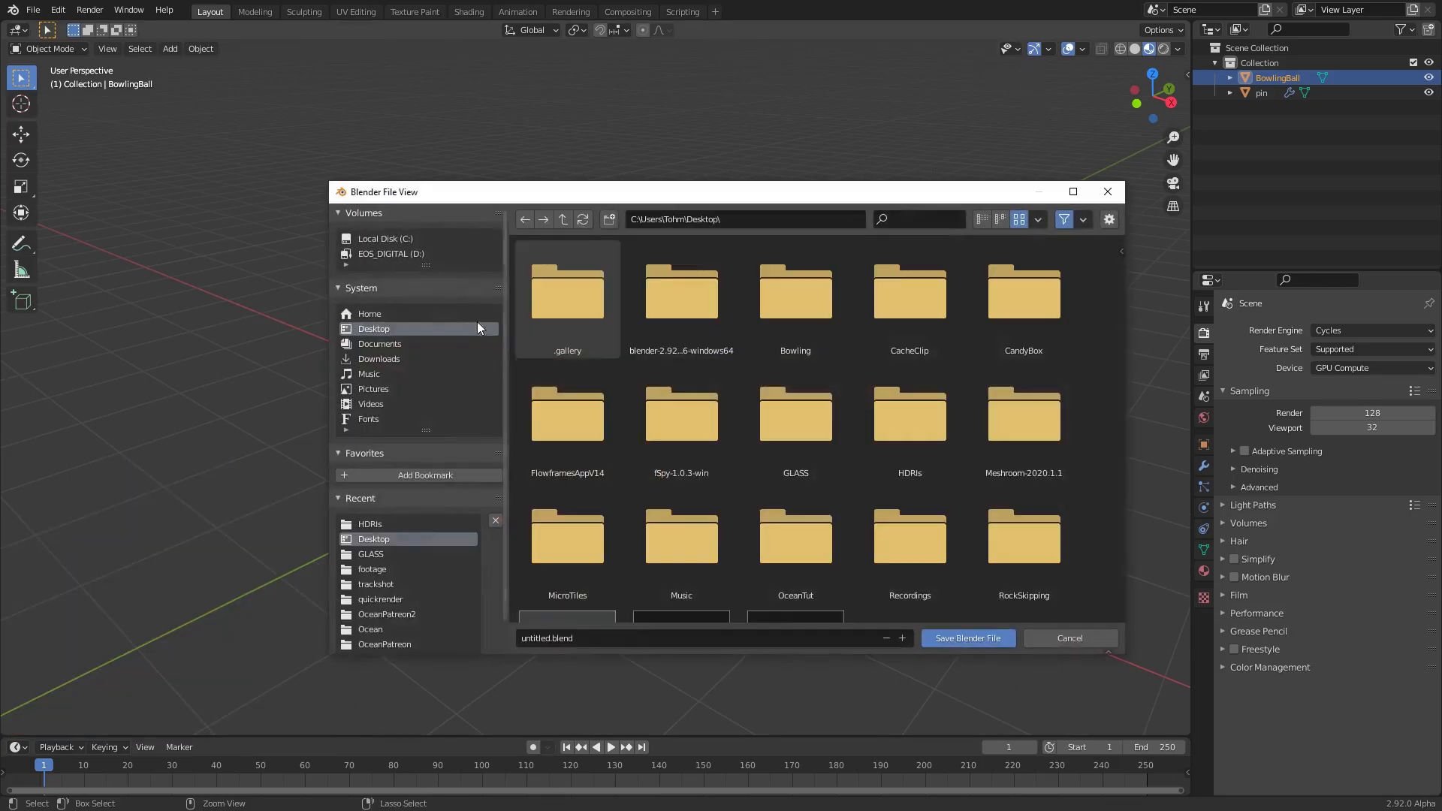
double_click(533, 640)
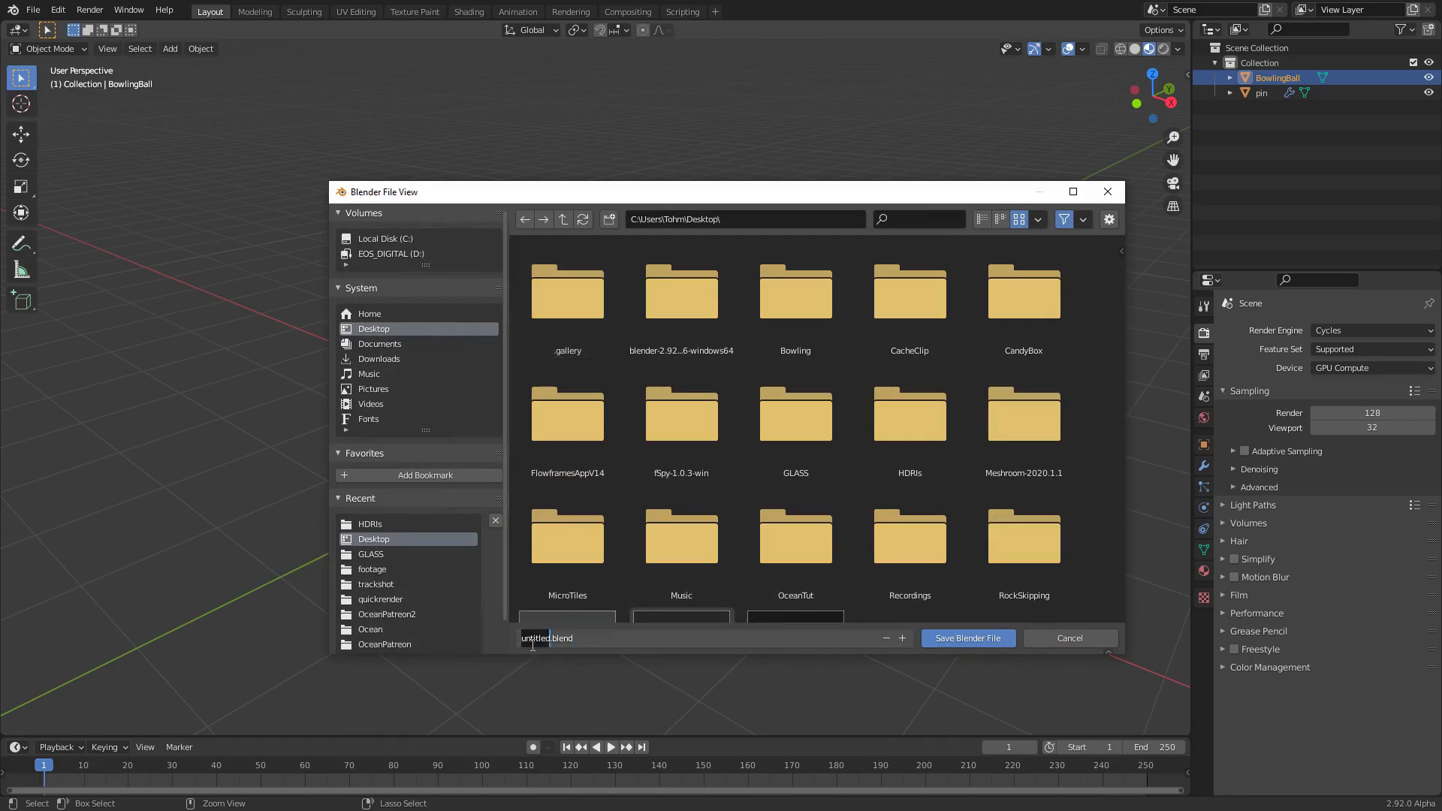
text(thegrandfinale)
key(Return)
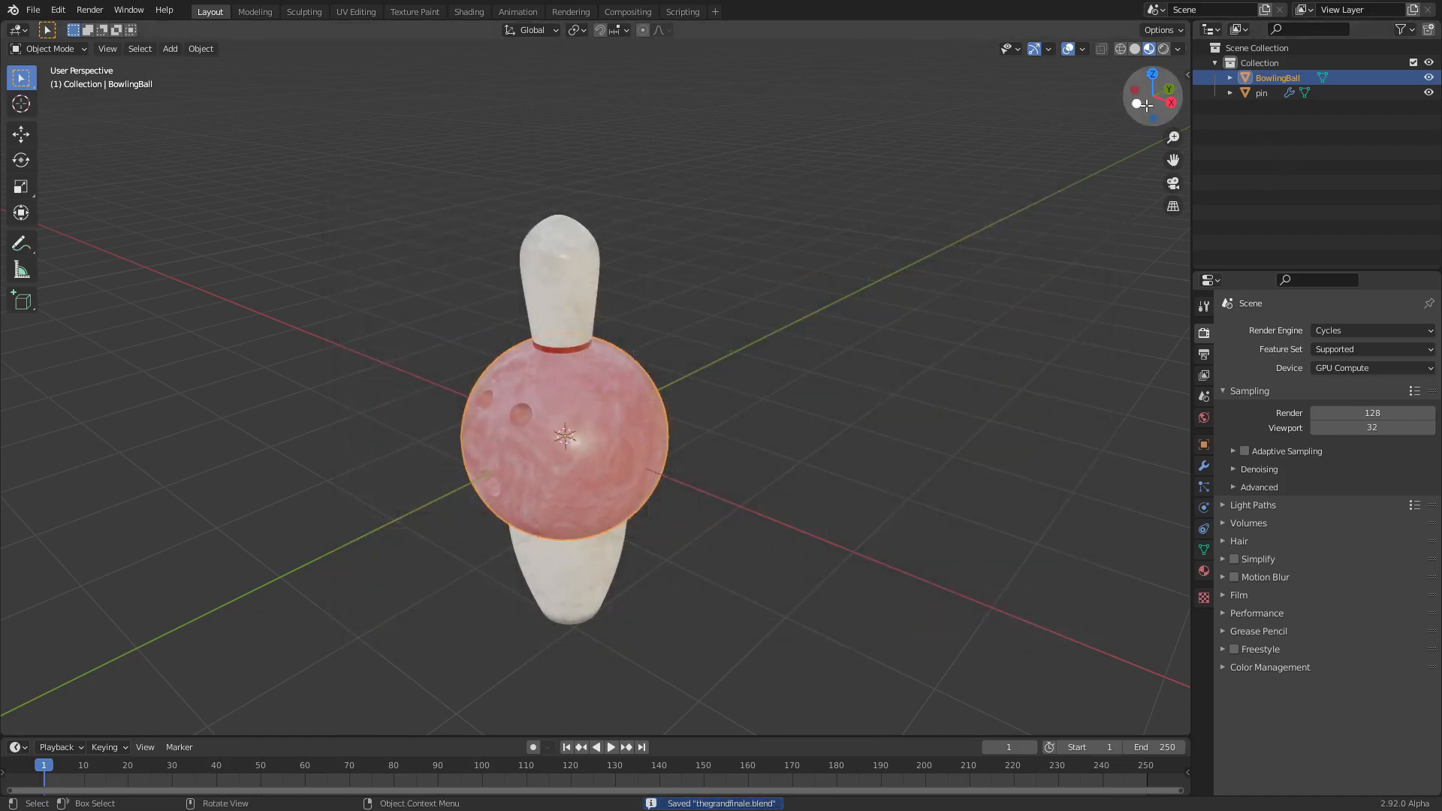
Try out raising the pin and moving the ball beside it in front view, and undo the changes
click(1137, 104)
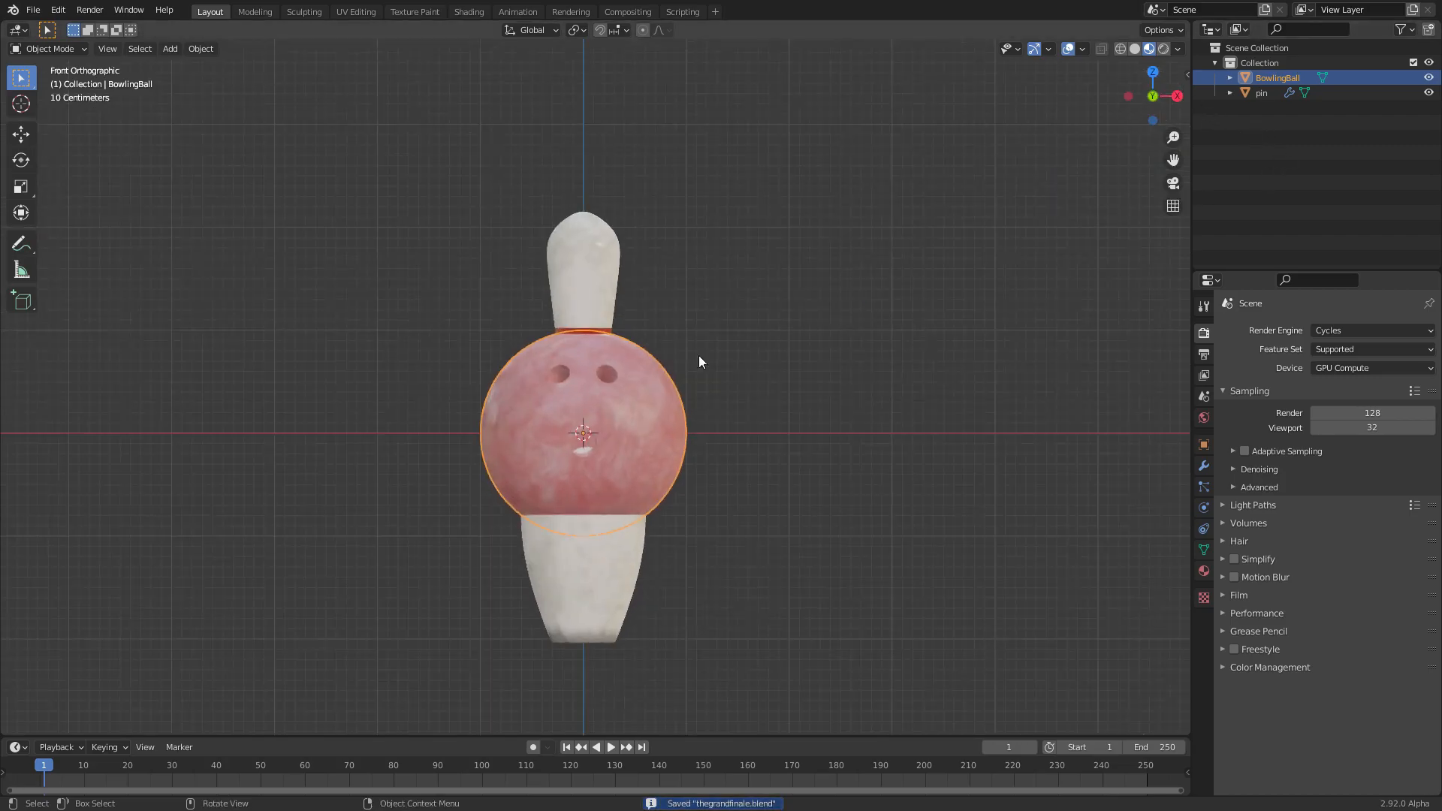
click(642, 404)
key(g)
key(z)
click(680, 219)
click(638, 475)
key(g)
click(450, 391)
key(shift+d)
click(746, 378)
click(907, 405)
key(ctrl+z)
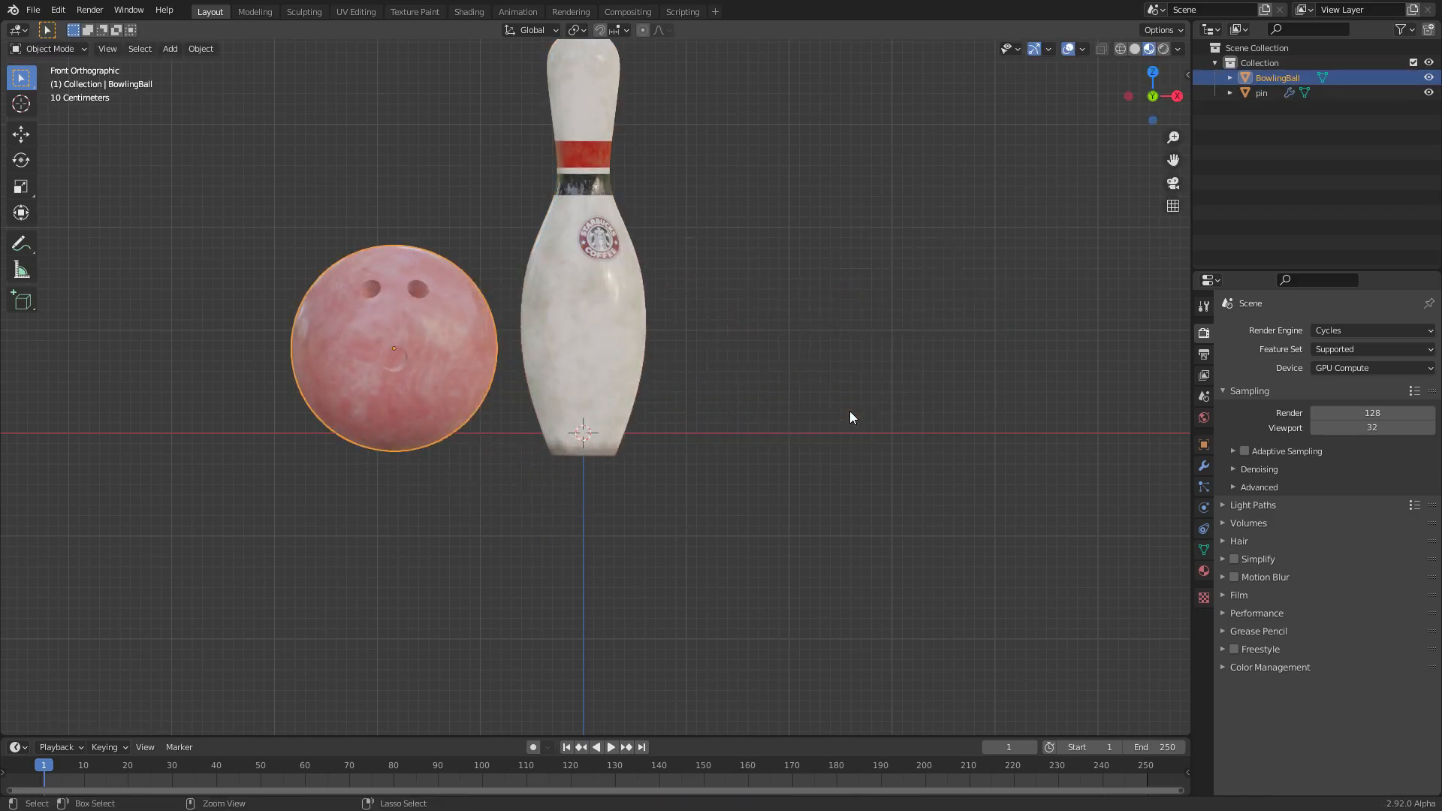
key(ctrl+z)
Check the pin's transform values and raise it along Z in front view until its base sits just above the ground line
middle_drag(855, 404, 852, 286)
click(643, 302)
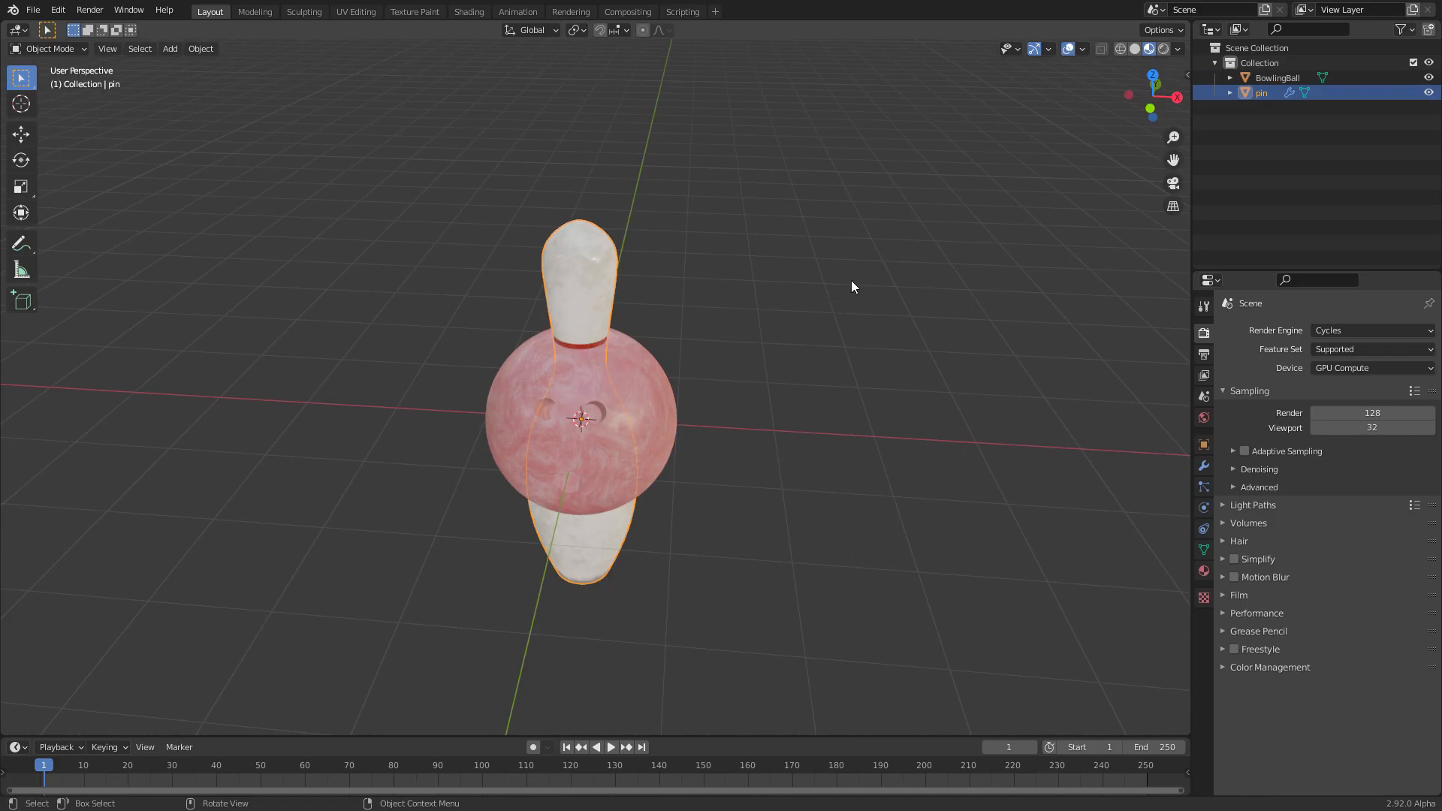
click(1151, 108)
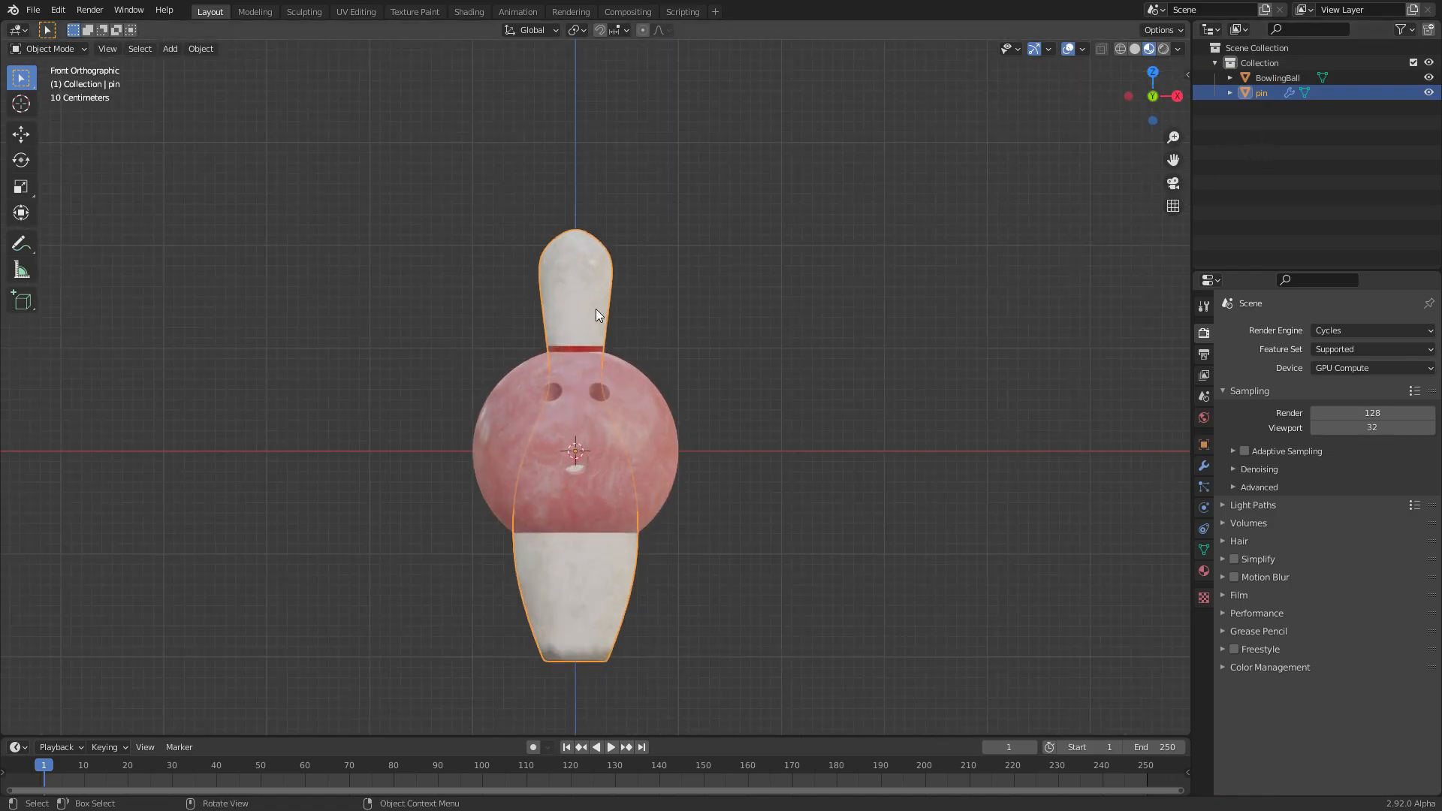
scroll(578, 335, up, 2)
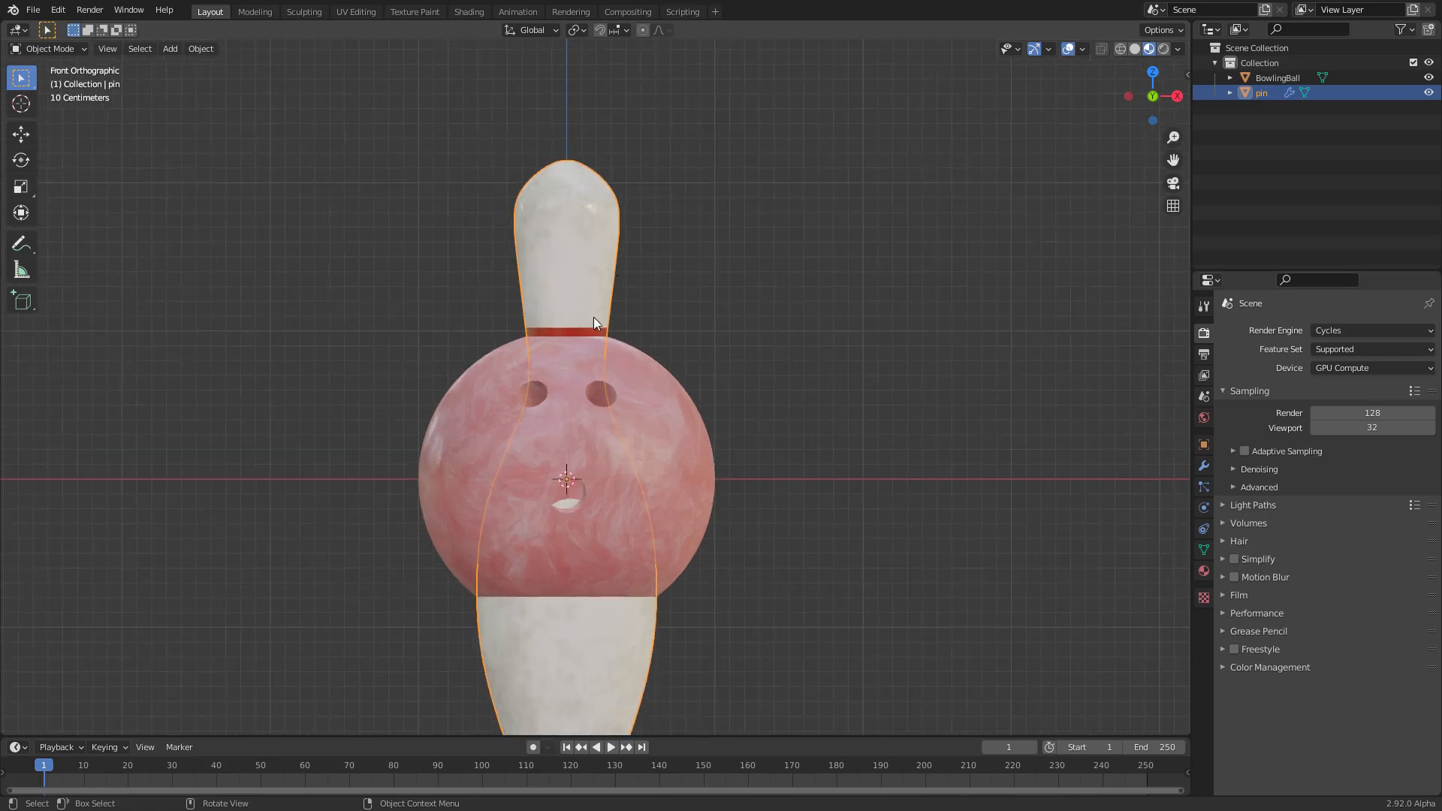
key(n)
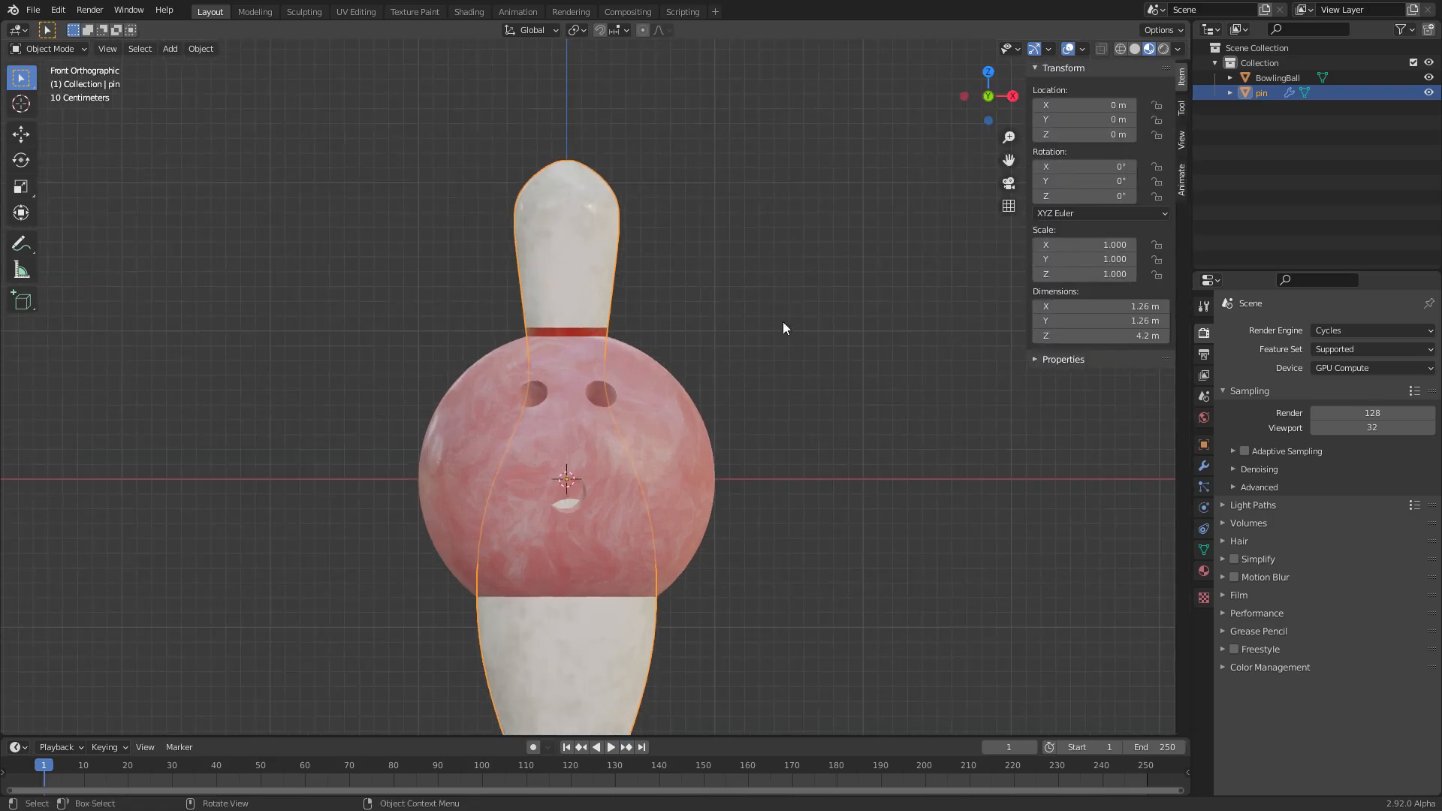
key(n)
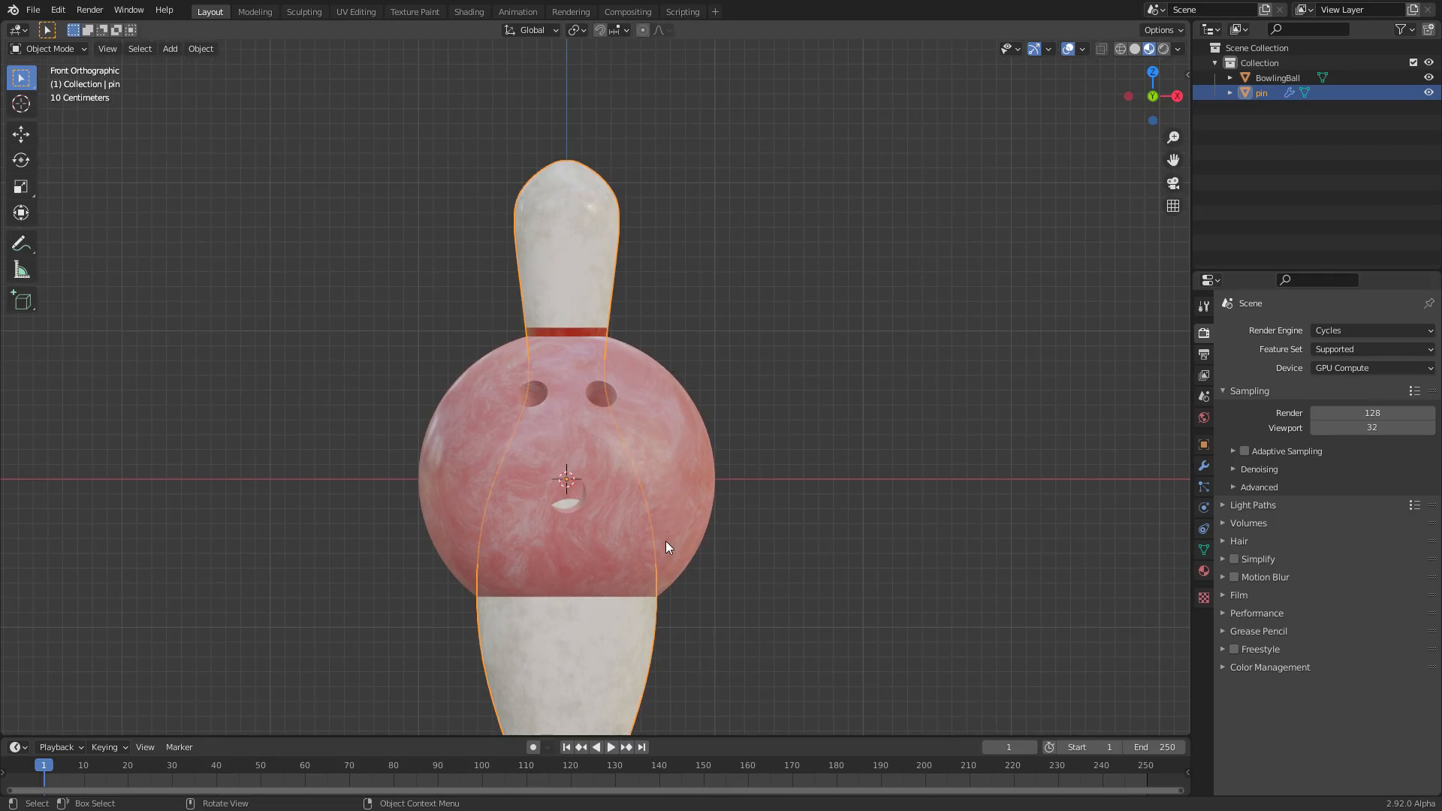
key(g)
key(z)
click(647, 274)
scroll(679, 505, up, 3)
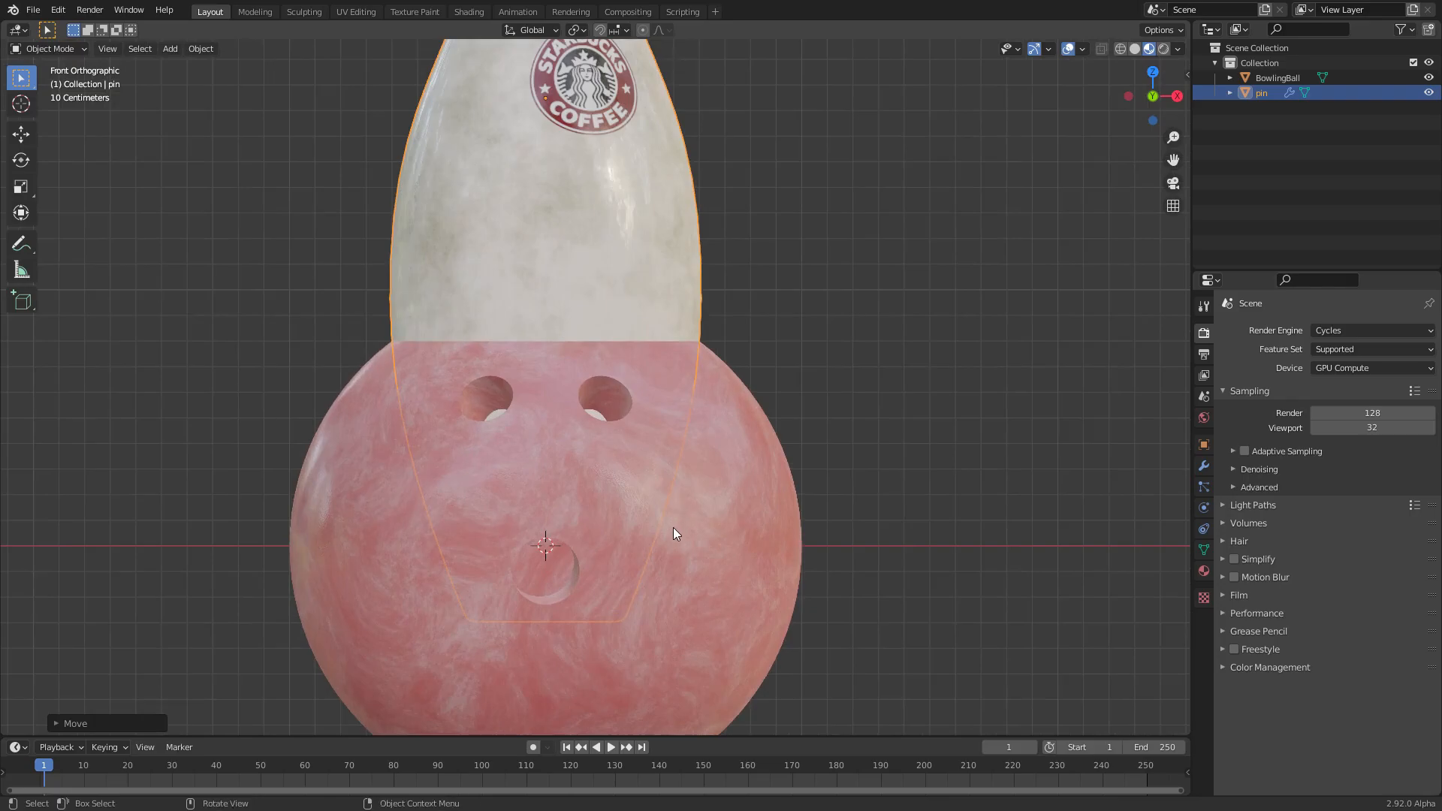
key(g)
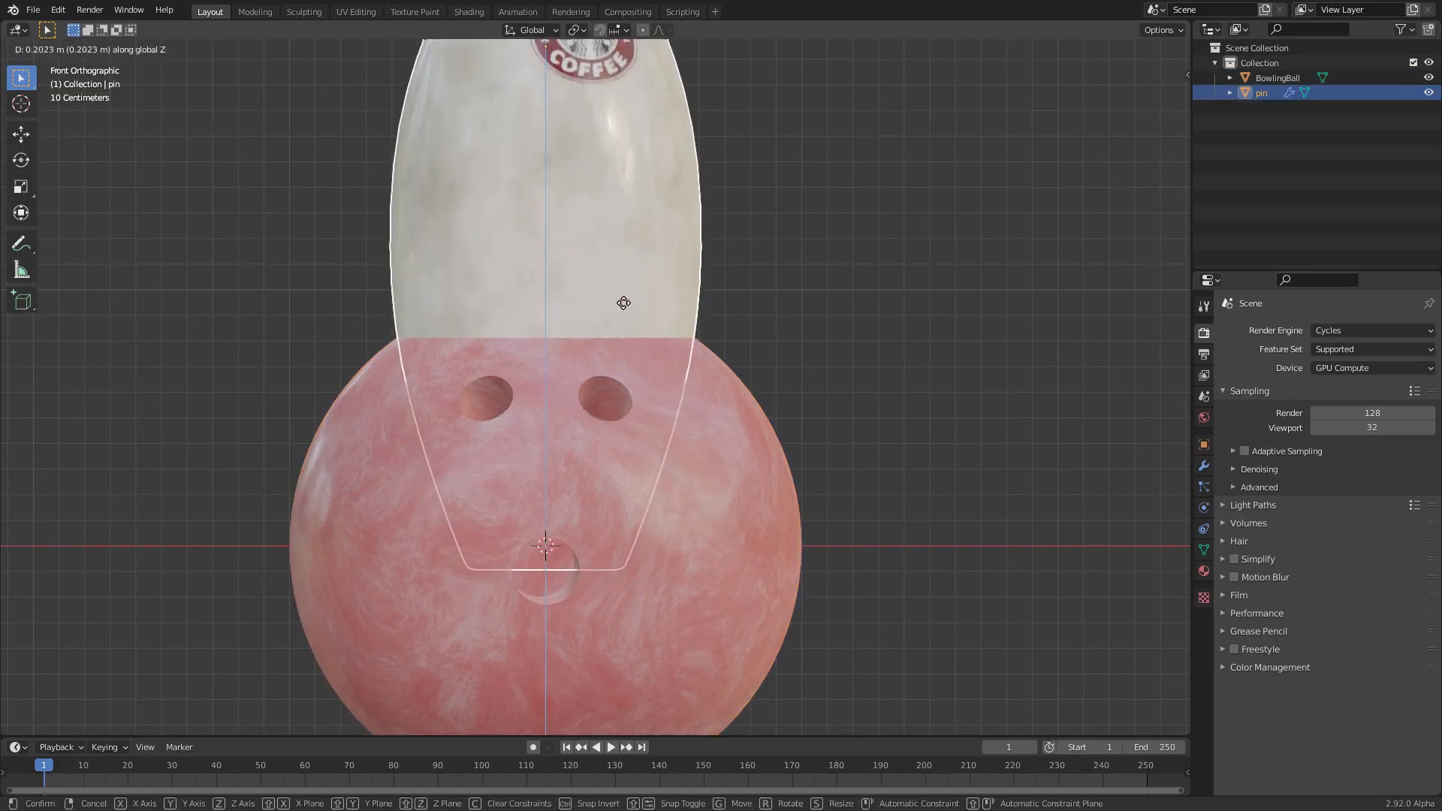
click(622, 283)
Move the bowling ball up 1 m along the Z axis
click(765, 508)
key(g)
key(z)
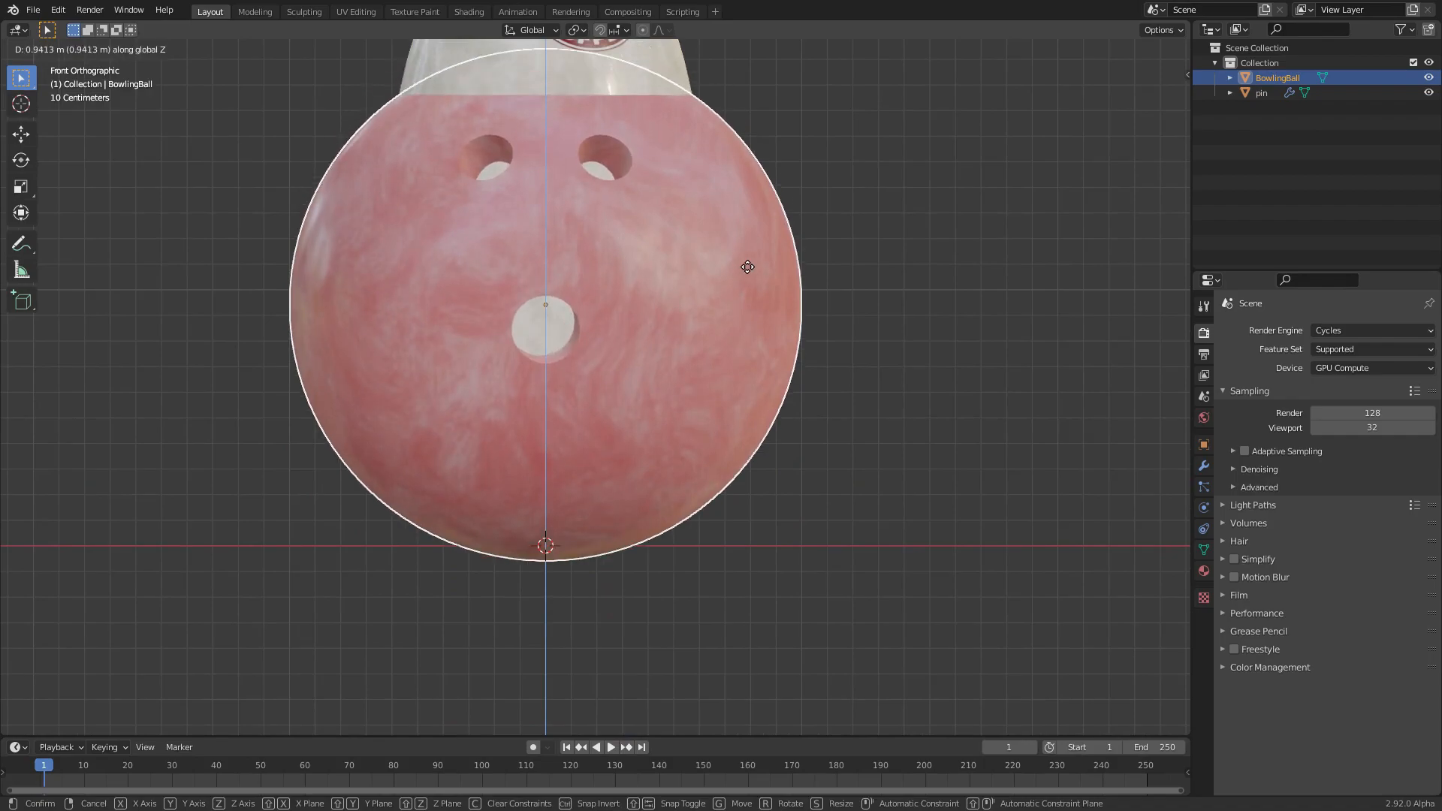
text(1)
key(Return)
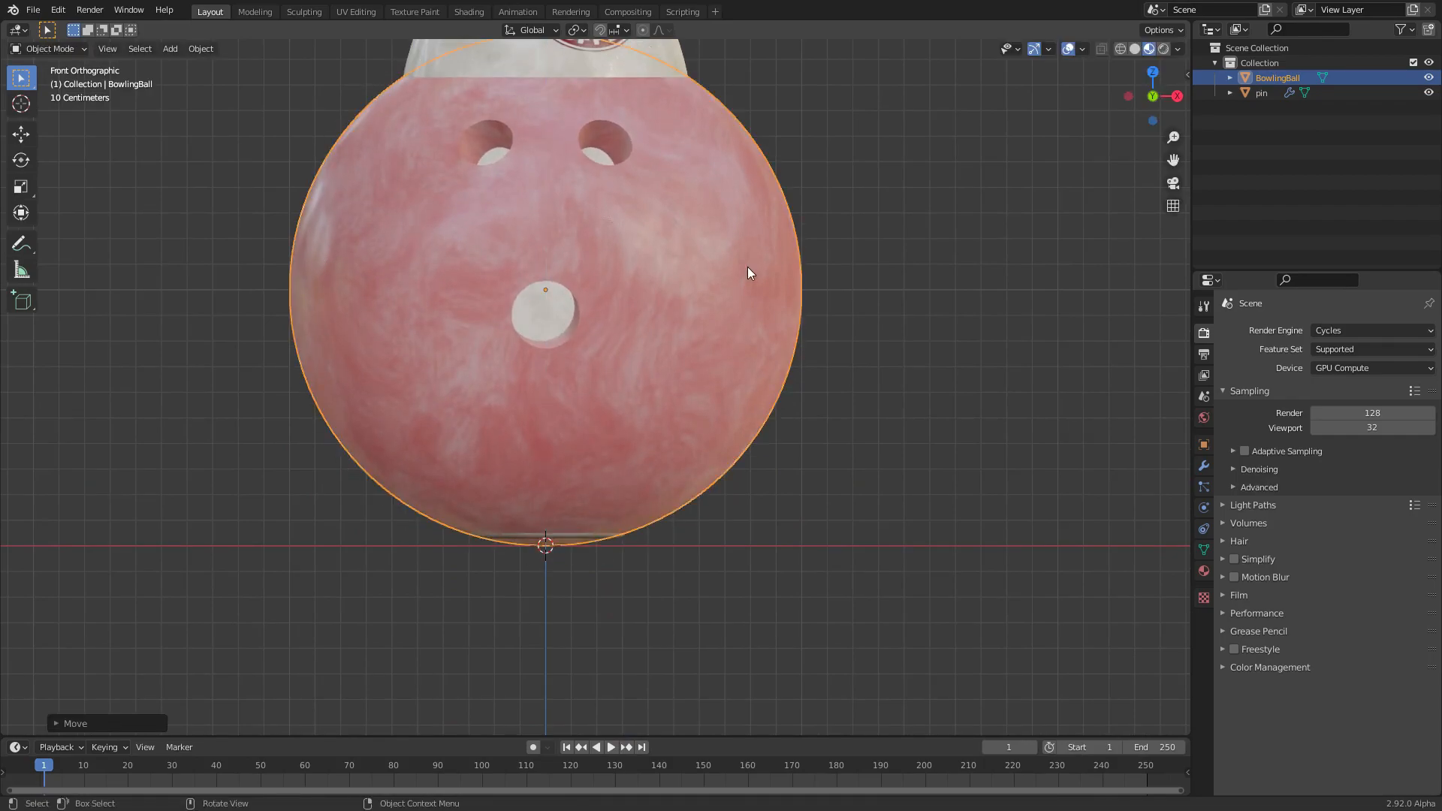
With the ball temporarily hidden, lower the pin slightly along Z so its base rests on the ground line
key(h)
click(674, 296)
scroll(673, 296, up, 2)
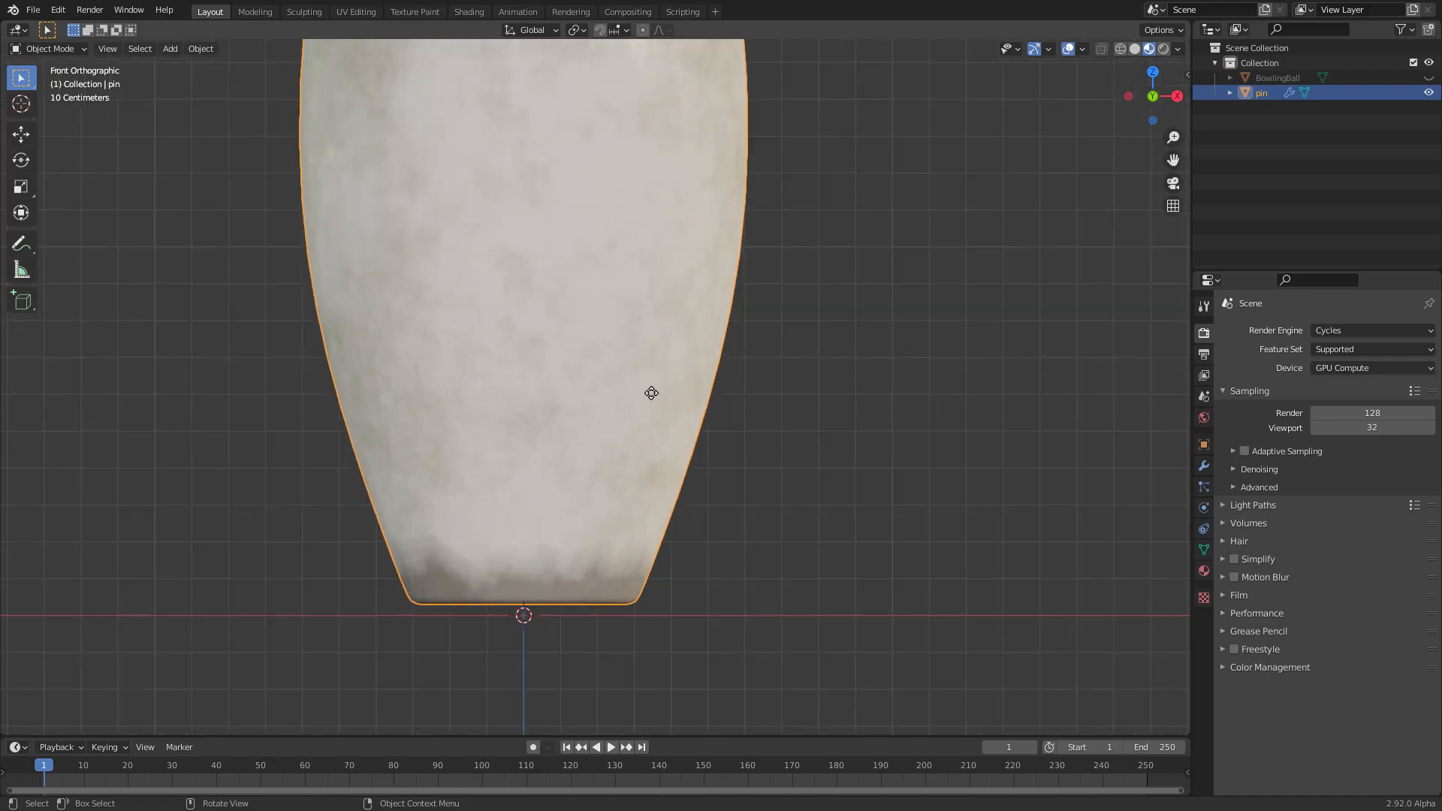
key(g)
key(z)
click(632, 484)
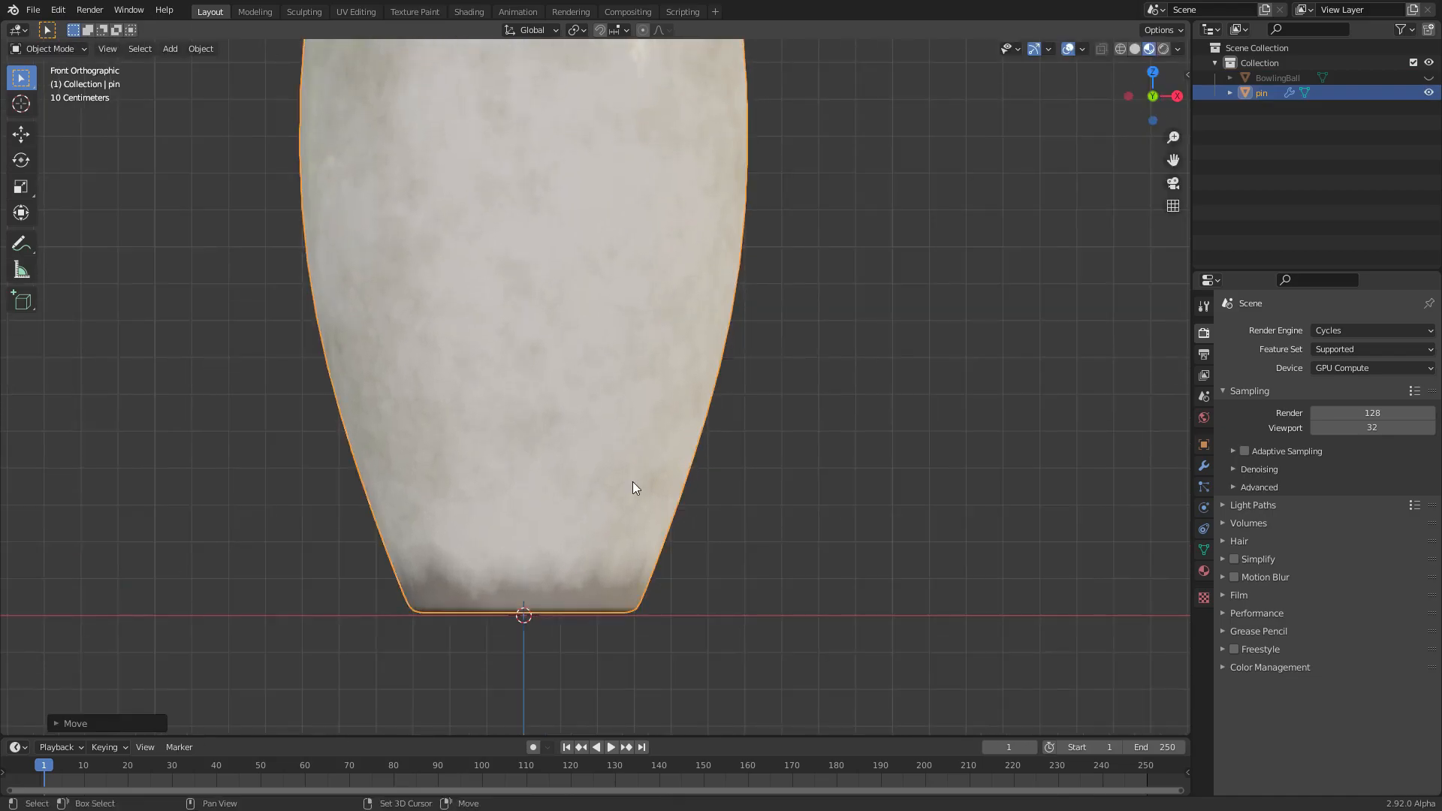
key(alt+h)
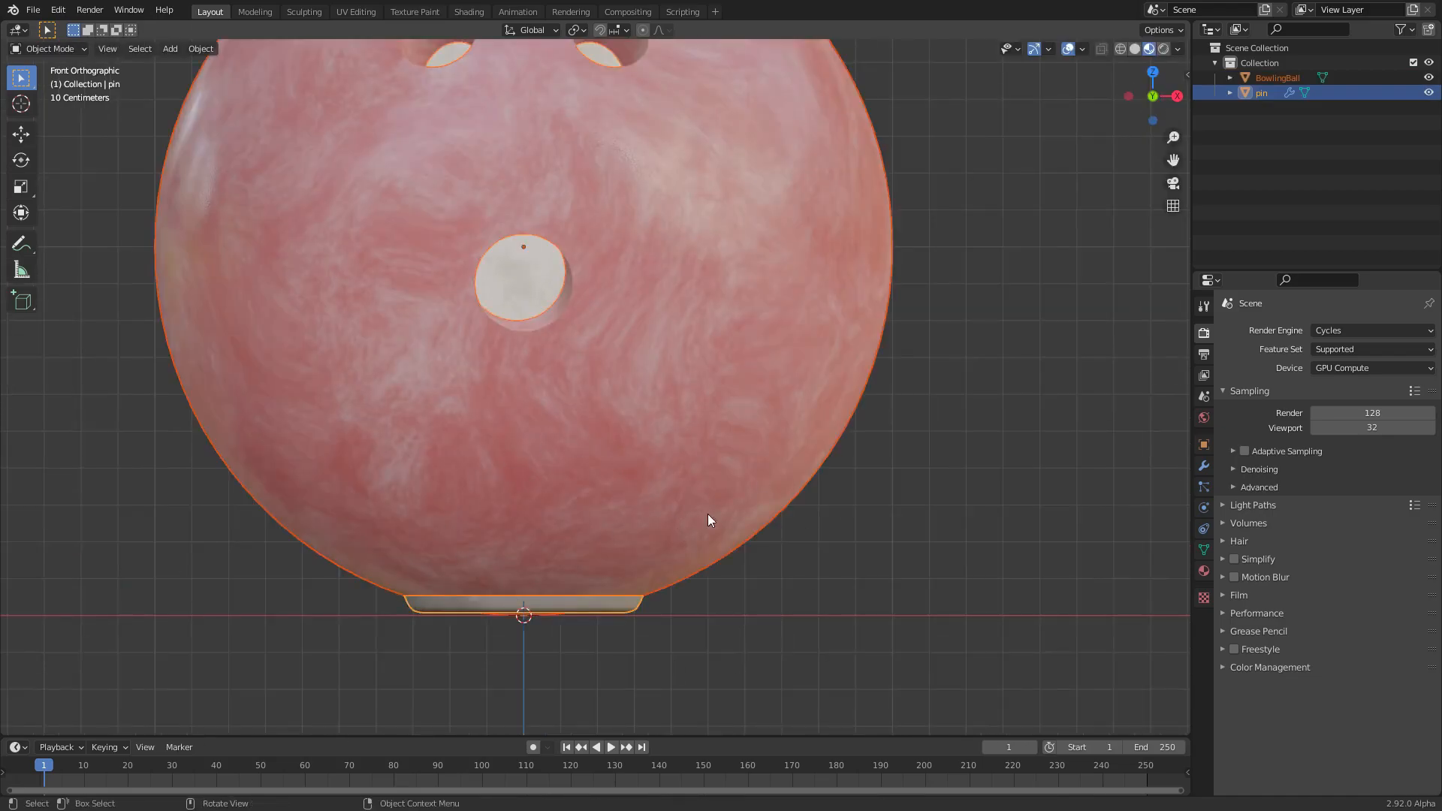
Move the bowling ball along the negative Y axis, well away from the pin
middle_drag(697, 338, 643, 394)
scroll(668, 358, down, 4)
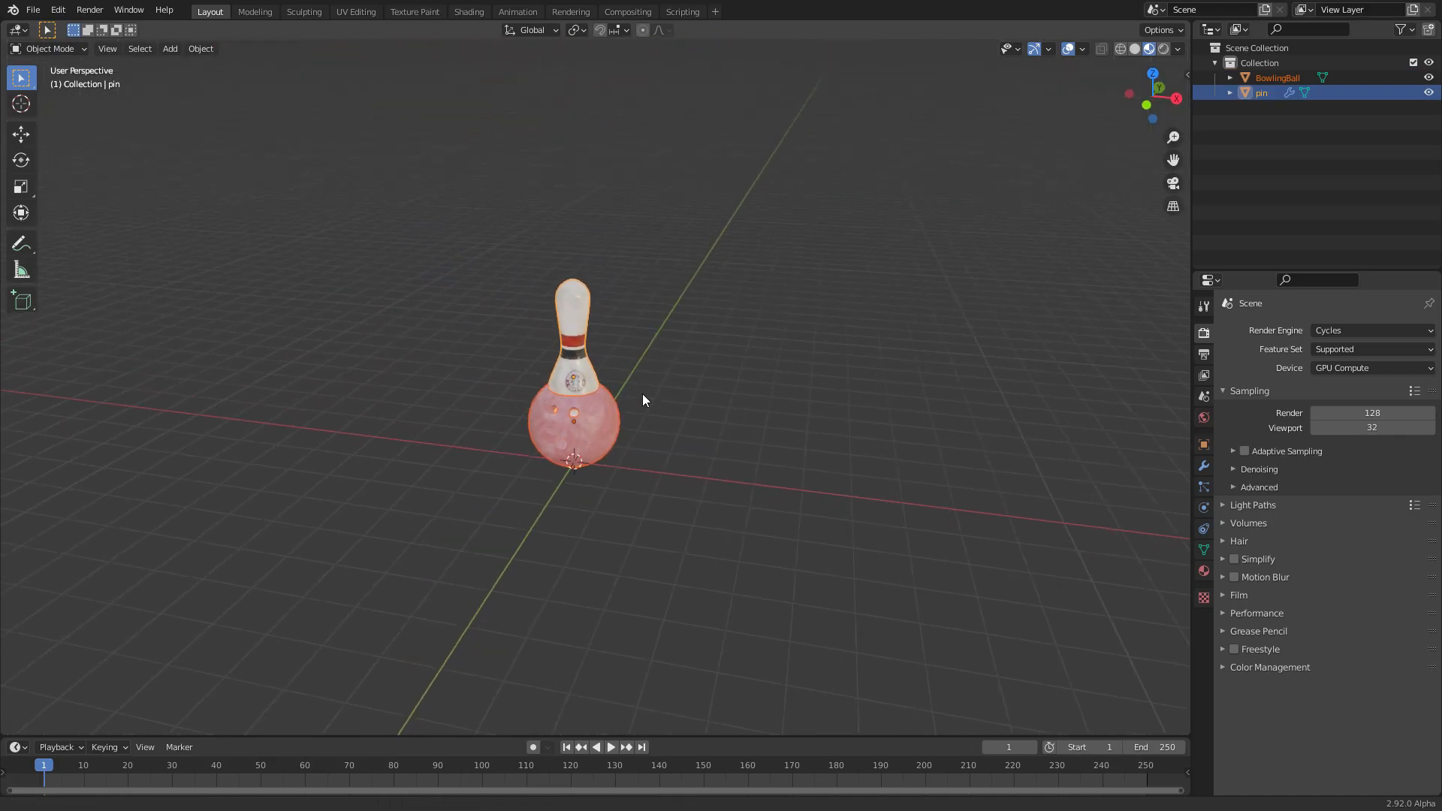
click(580, 436)
middle_drag(737, 342, 607, 399)
scroll(654, 368, down, 2)
key(g)
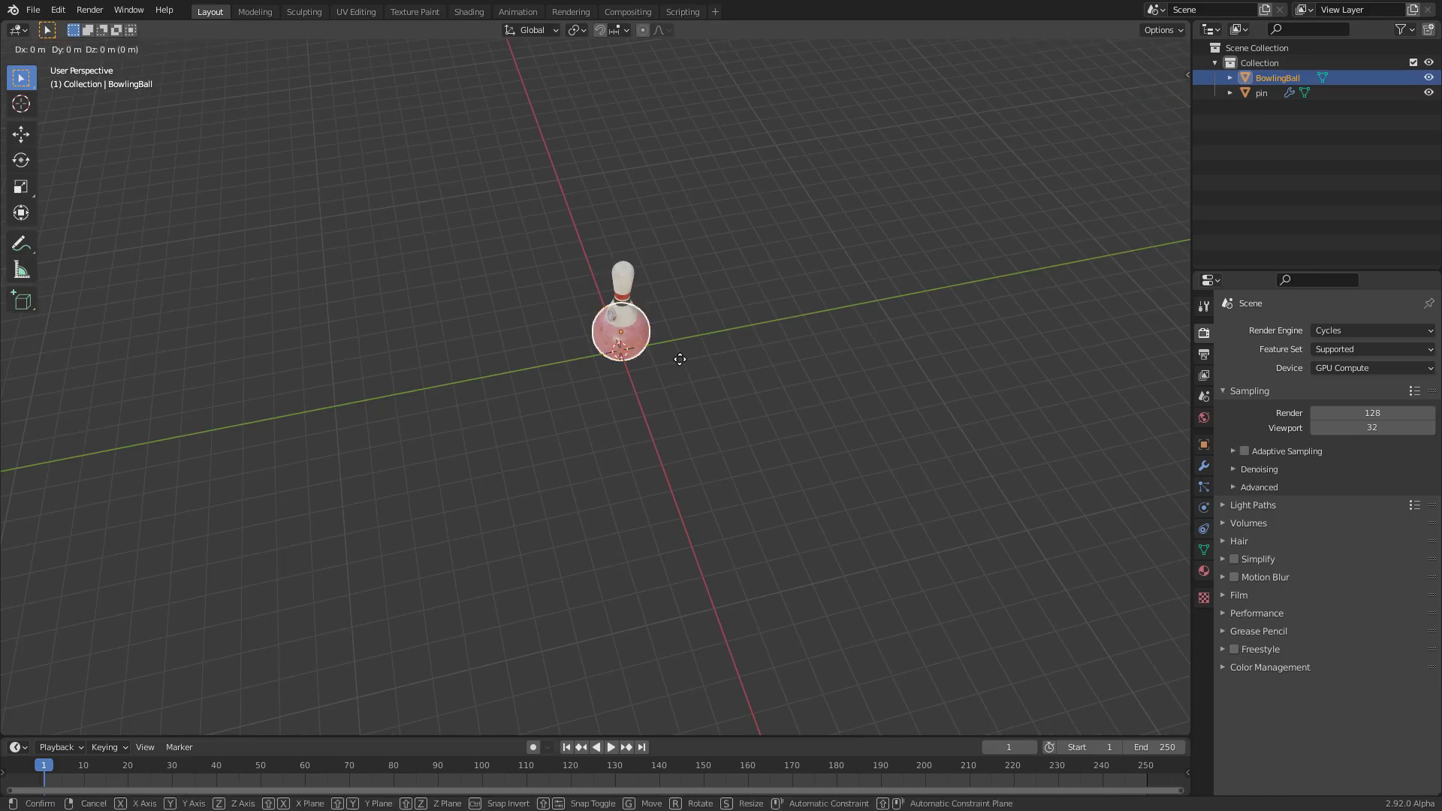
key(y)
click(175, 424)
Try placing two duplicates of the pin diagonally behind it by hand in top view, and undo both duplicates
scroll(670, 310, up, 3)
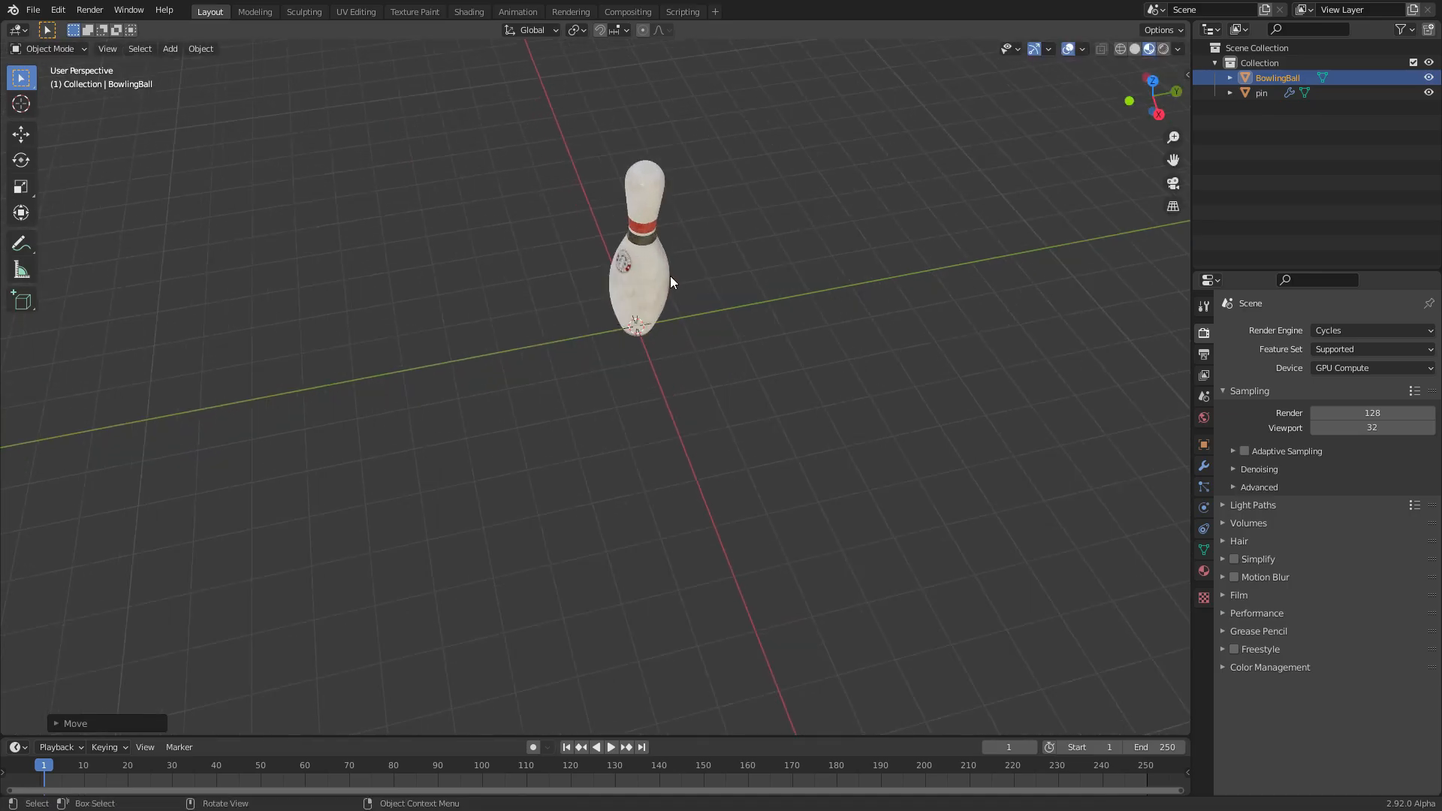
click(667, 276)
click(1159, 79)
scroll(562, 295, down, 2)
key(shift+d)
click(502, 291)
key(shift+d)
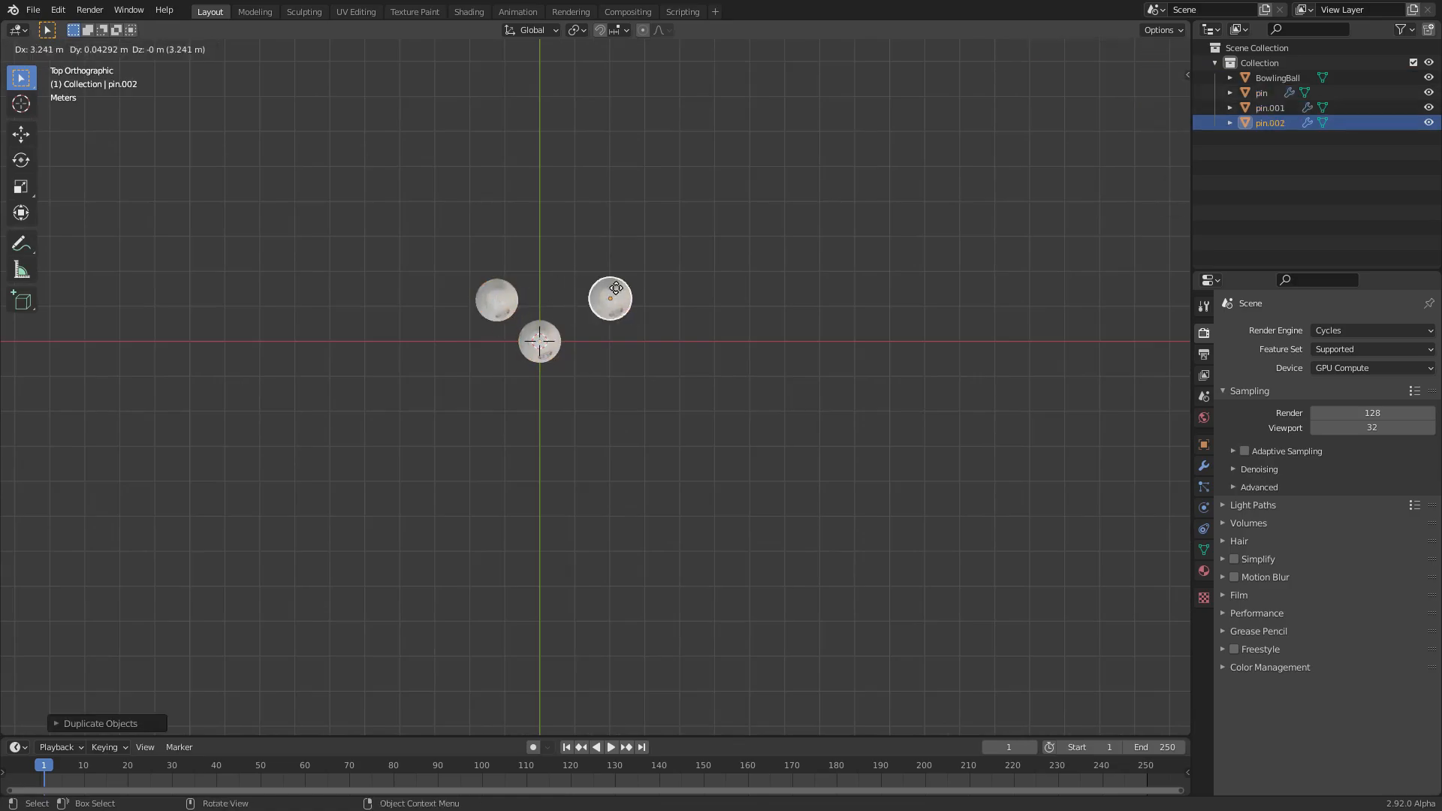
click(615, 290)
key(ctrl+z)
key(ctrl+z)
Add a mesh circle with 3 vertices at the origin to form a triangle around the pin
scroll(602, 302, up, 3)
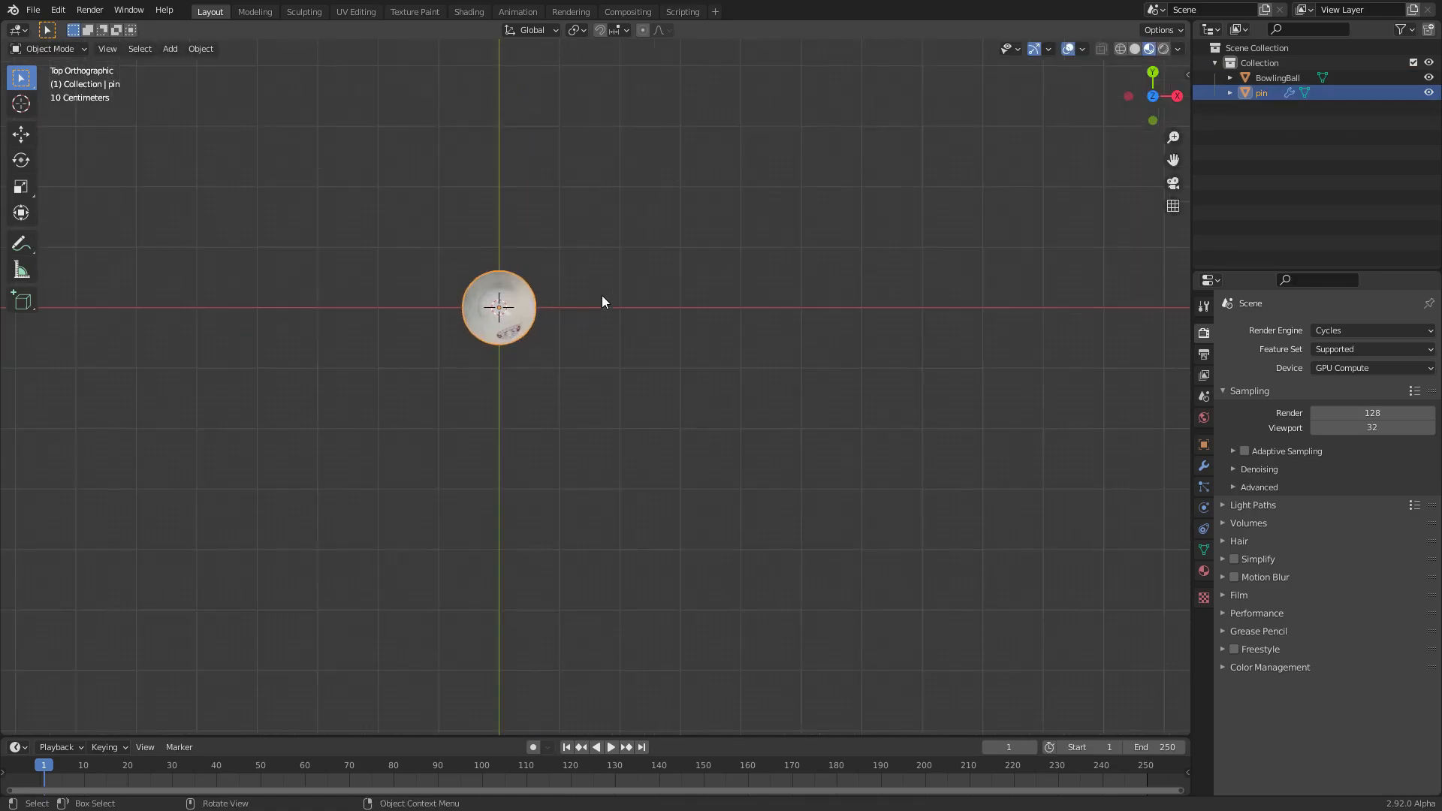
scroll(541, 335, down, 3)
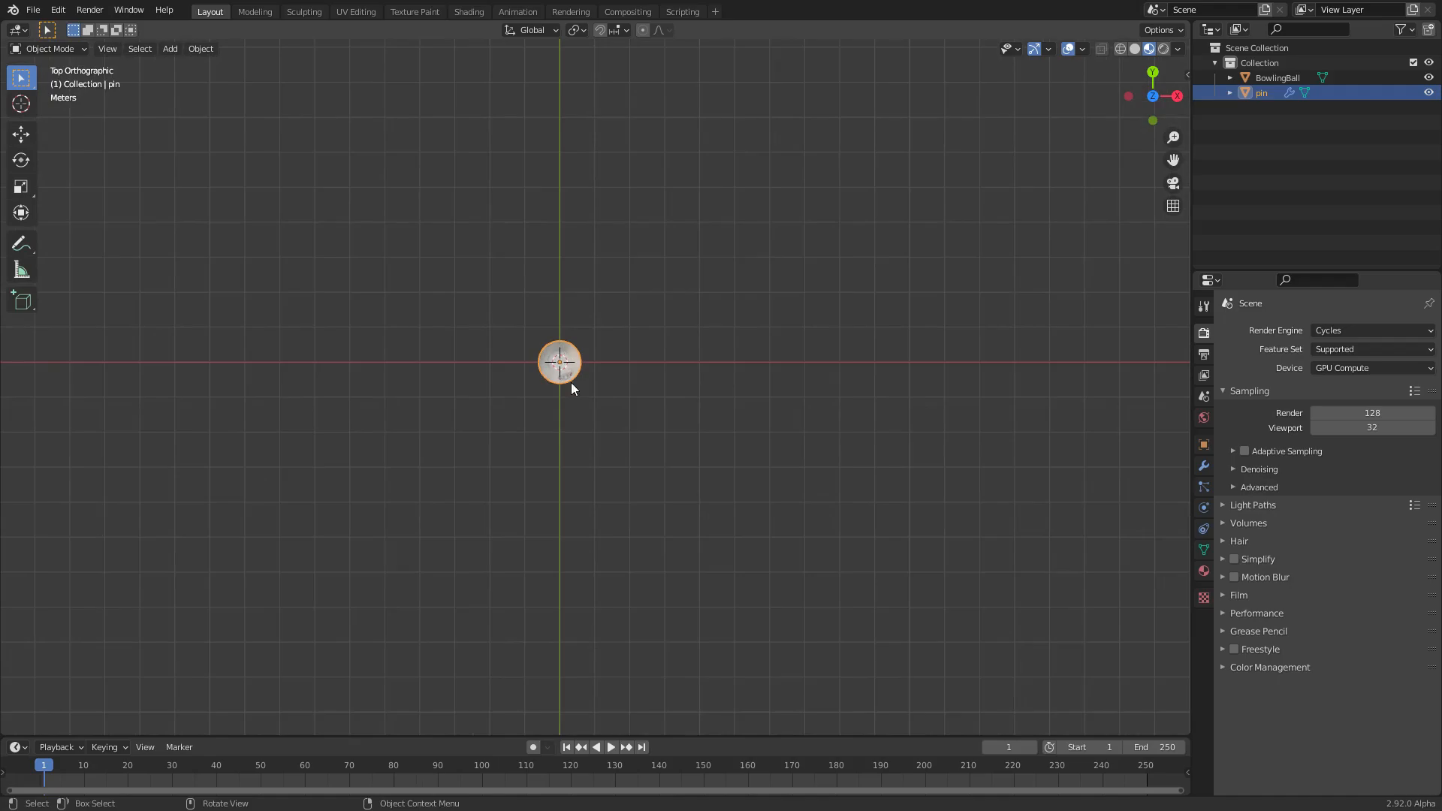
key(shift+a)
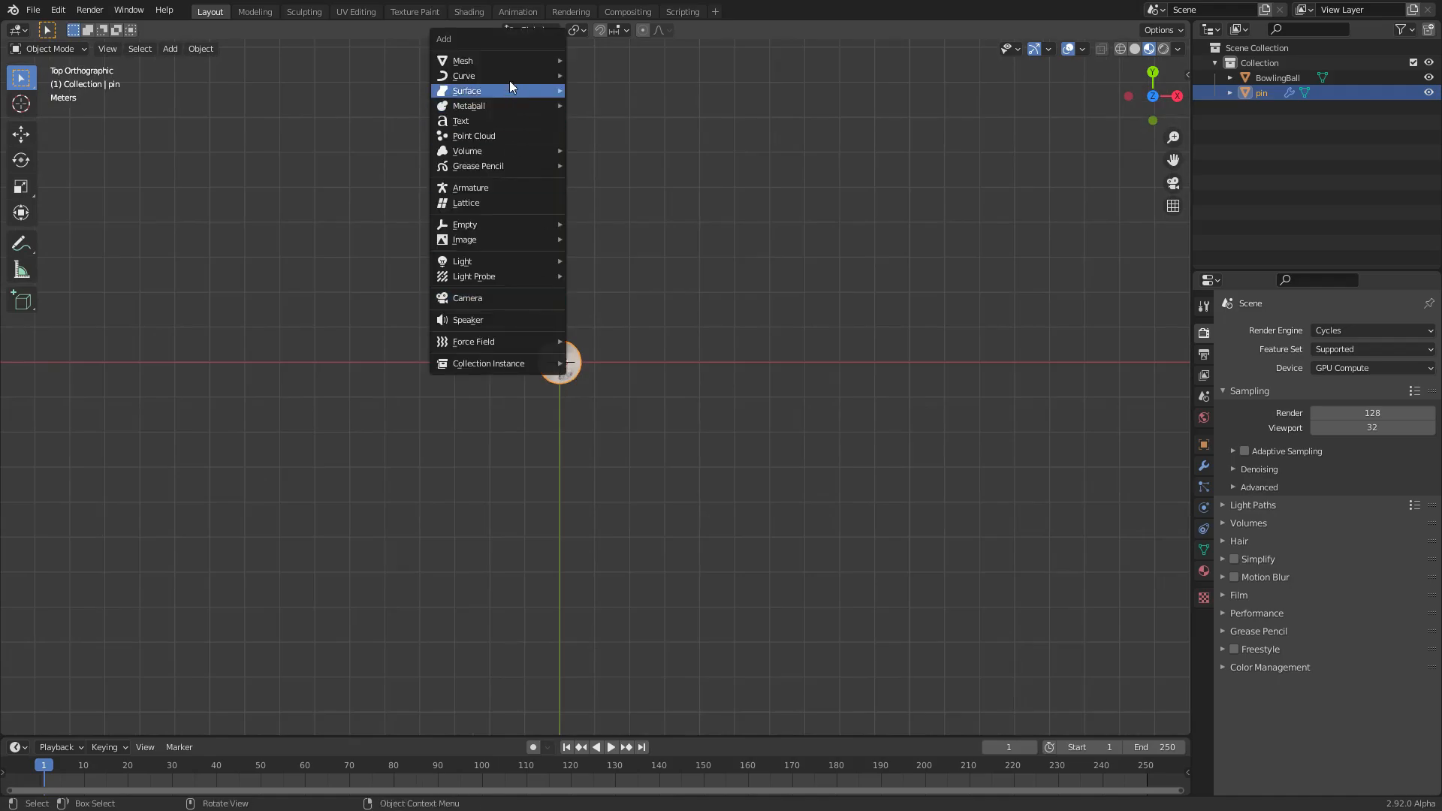
mouse_move(518, 58)
click(610, 90)
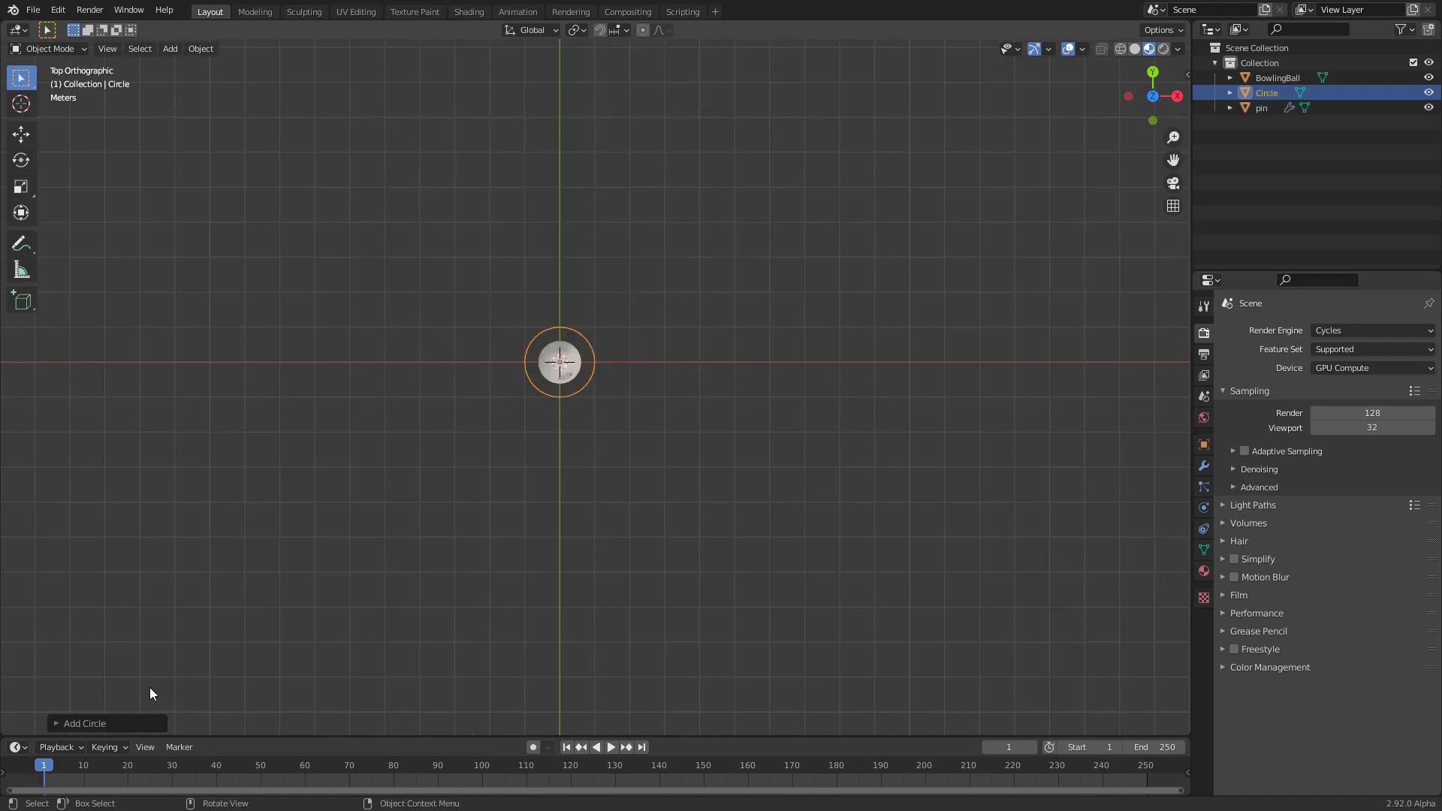
click(128, 721)
click(193, 559)
text(3)
key(Return)
scroll(629, 380, up, 5)
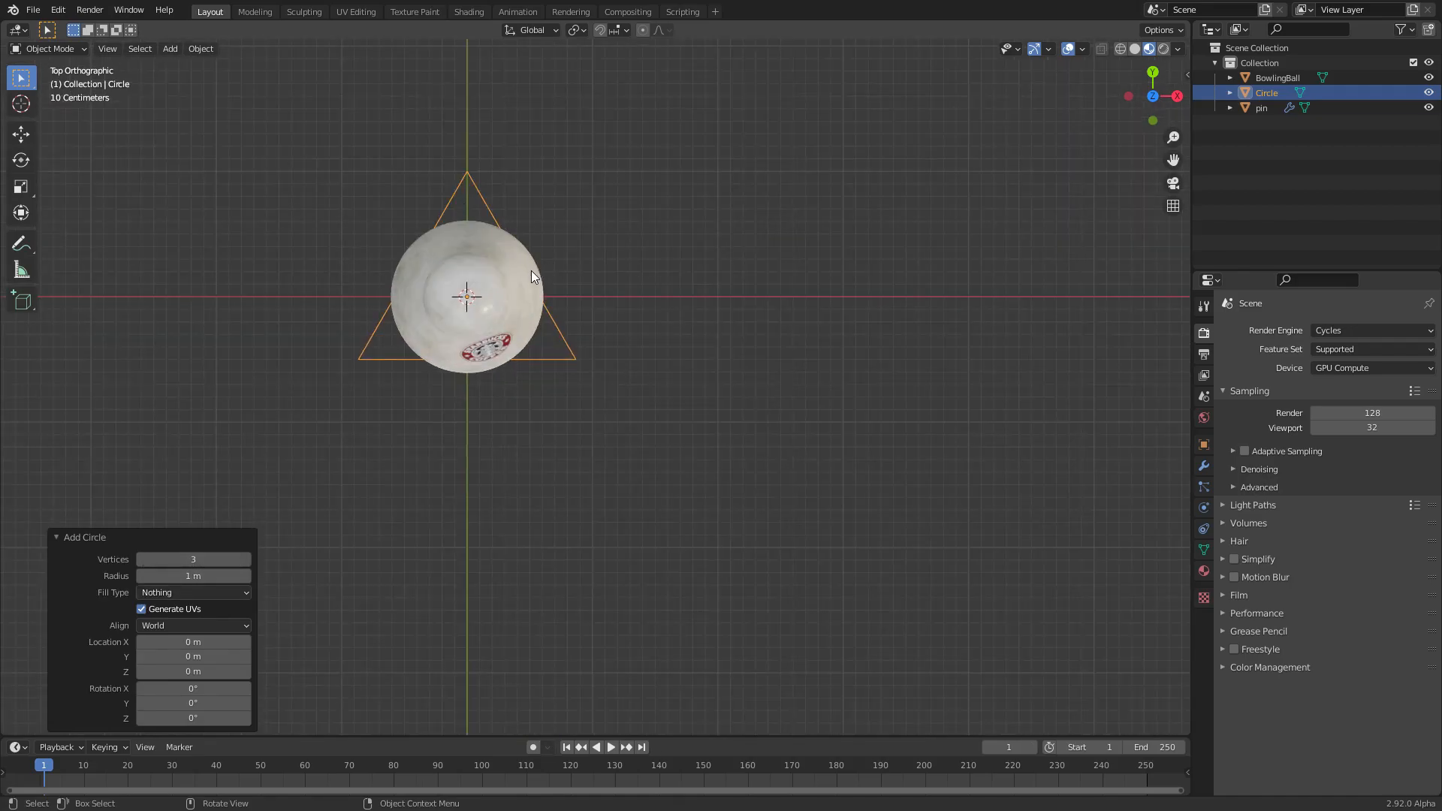
Fill the triangle outline with a face
click(154, 592)
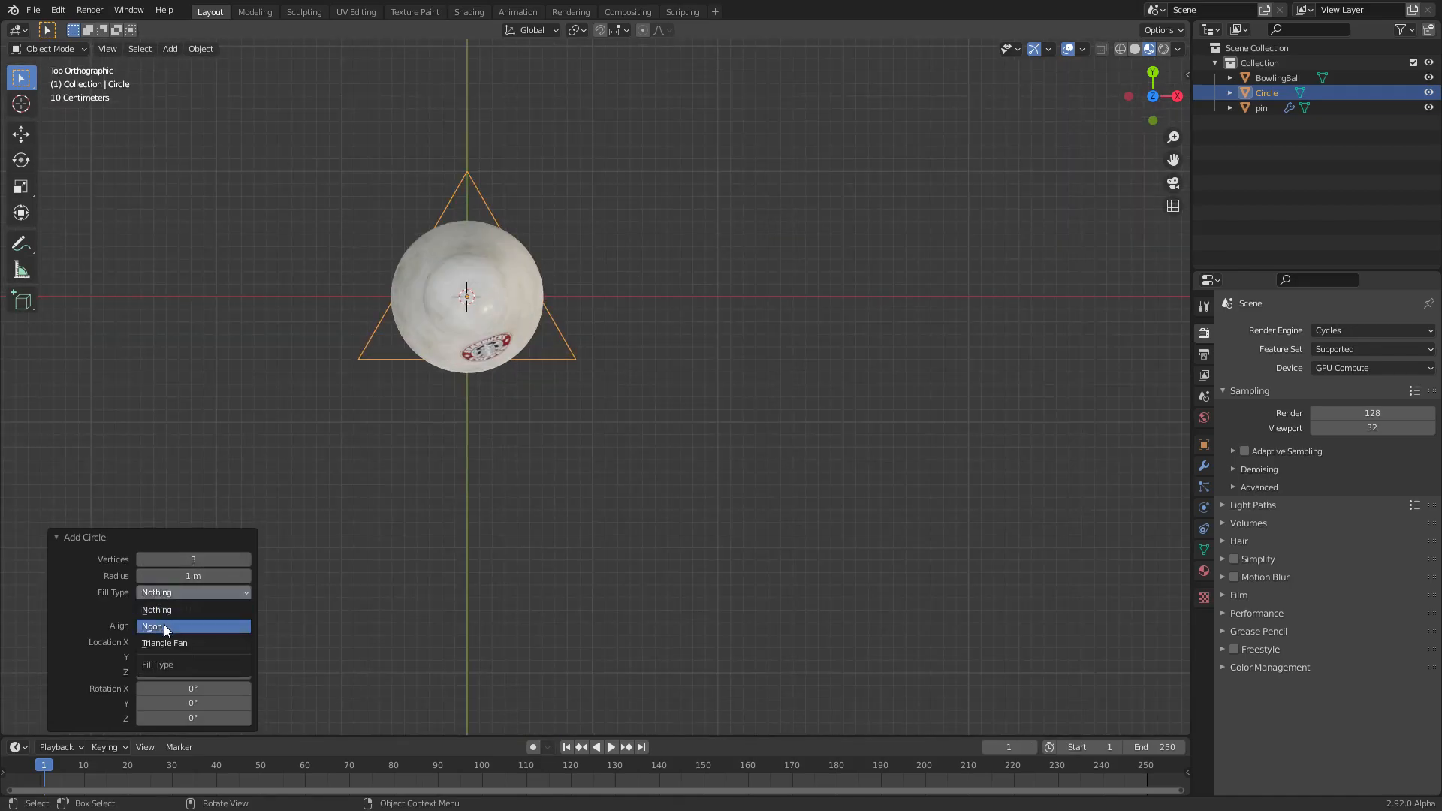
click(184, 637)
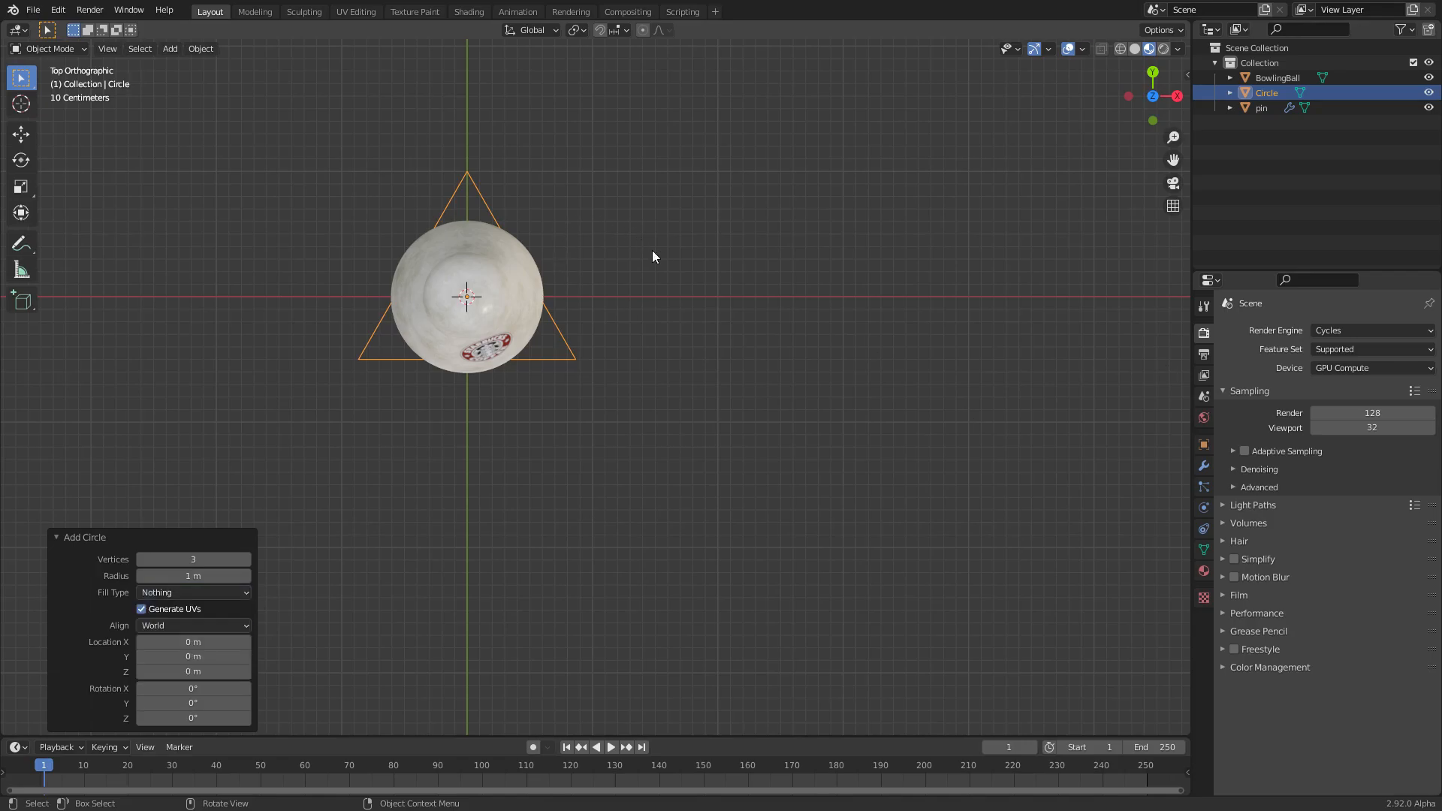
key(Tab)
key(Tab)
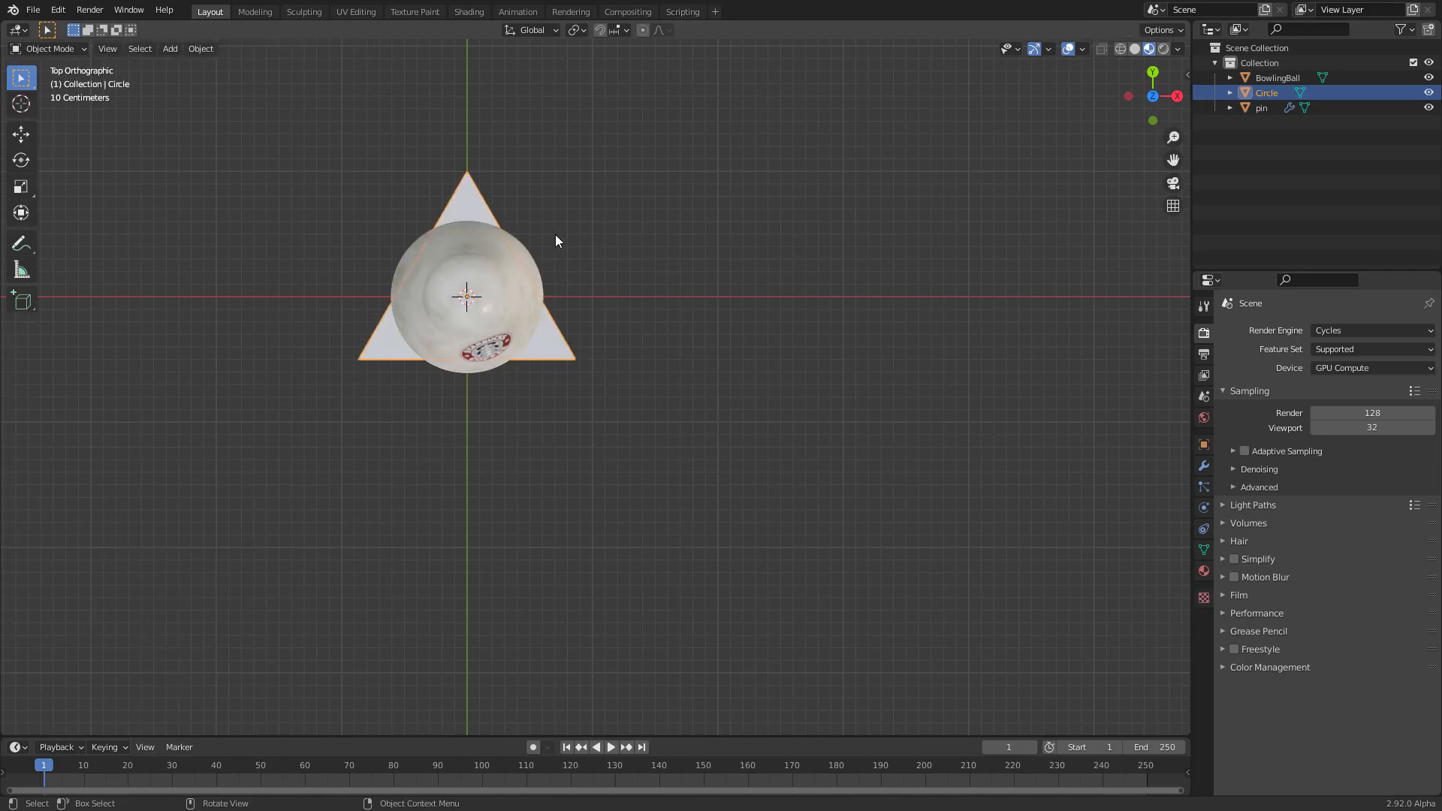
Scale the triangle's mesh up by about 3.6 in Edit Mode and return to Object Mode
scroll(564, 248, down, 3)
key(Tab)
key(s)
click(755, 235)
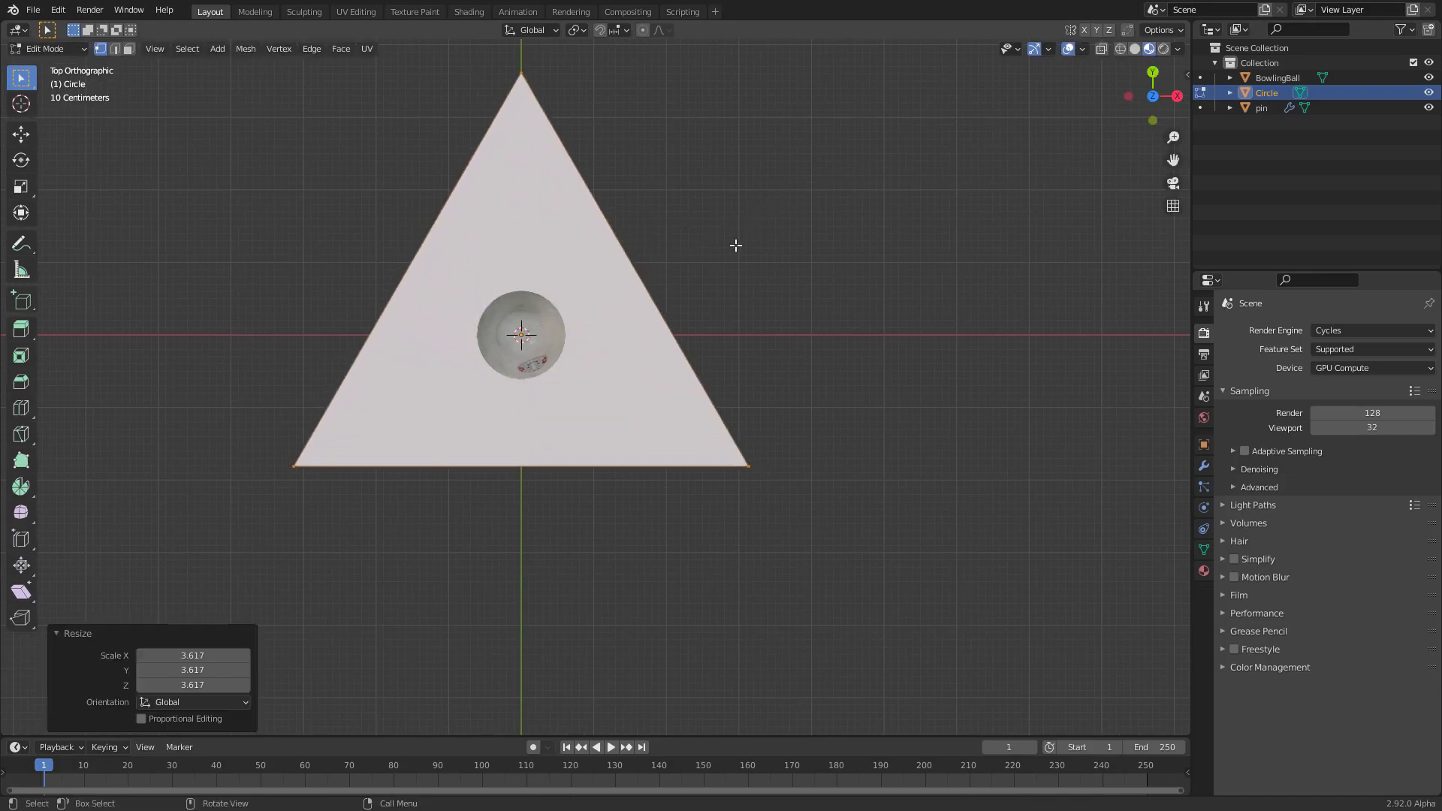
key(Tab)
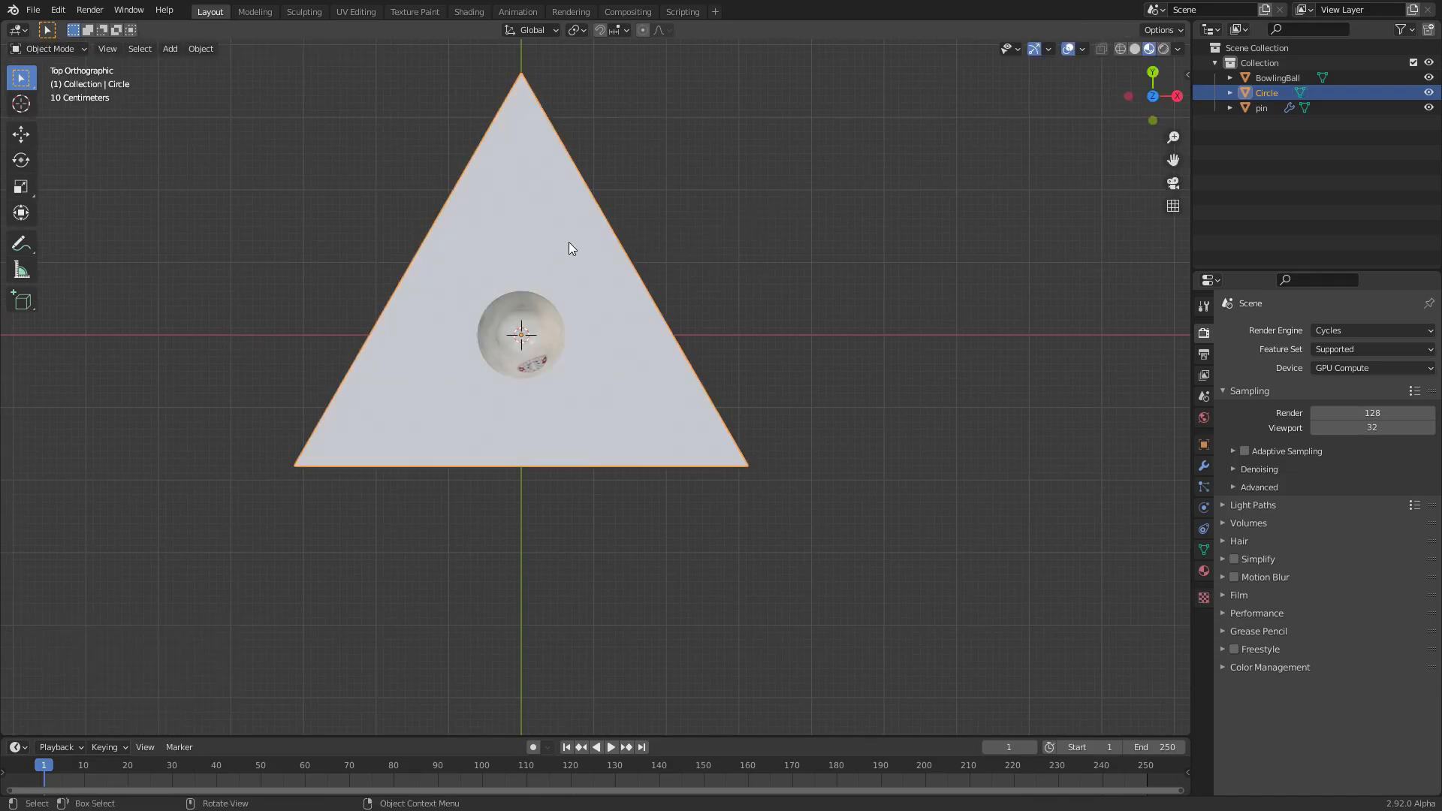
Set the Circle triangle as the pin's parent object in its Relations settings
scroll(615, 274, up, 2)
shift+middle_drag(610, 249, 688, 362)
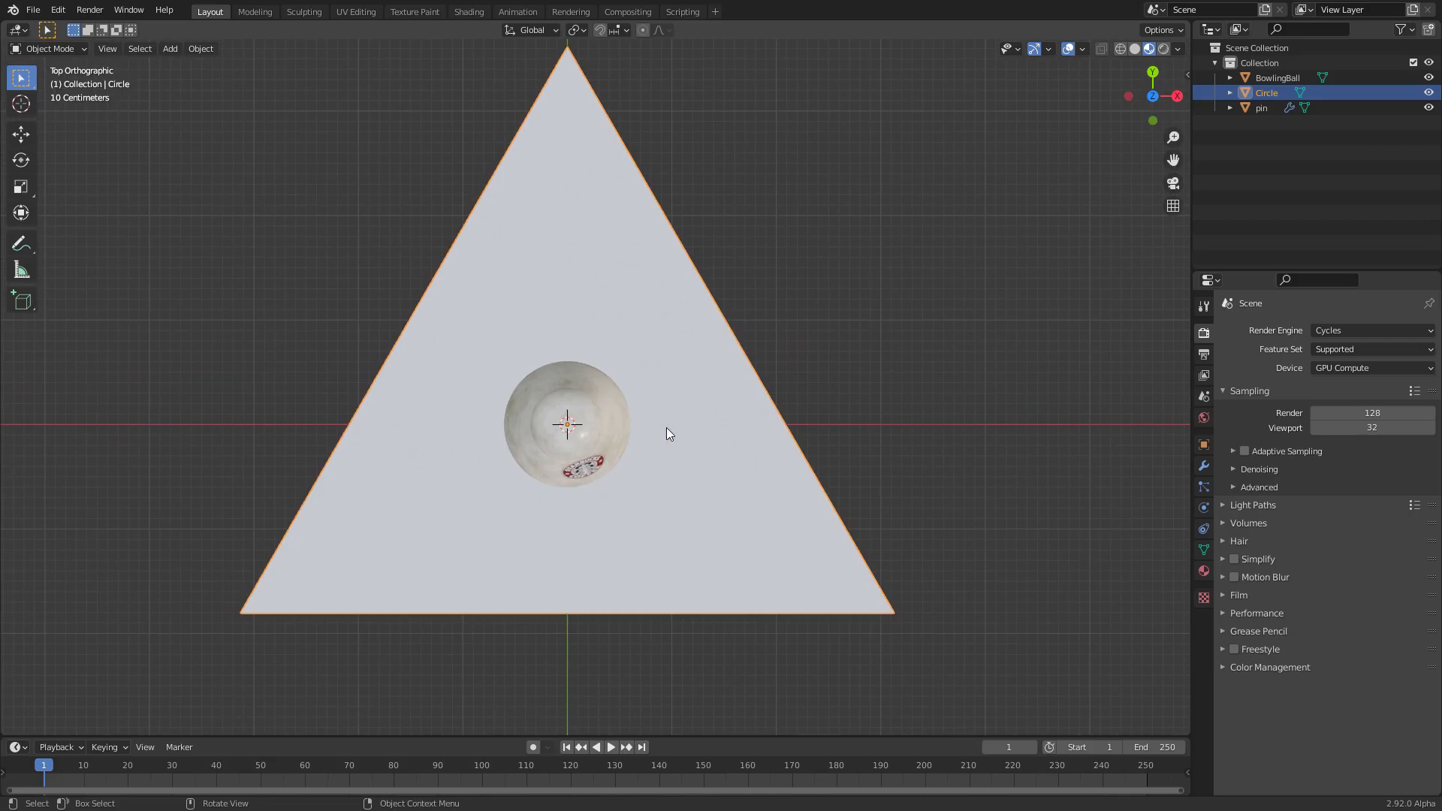
middle_drag(666, 431, 638, 335)
click(559, 309)
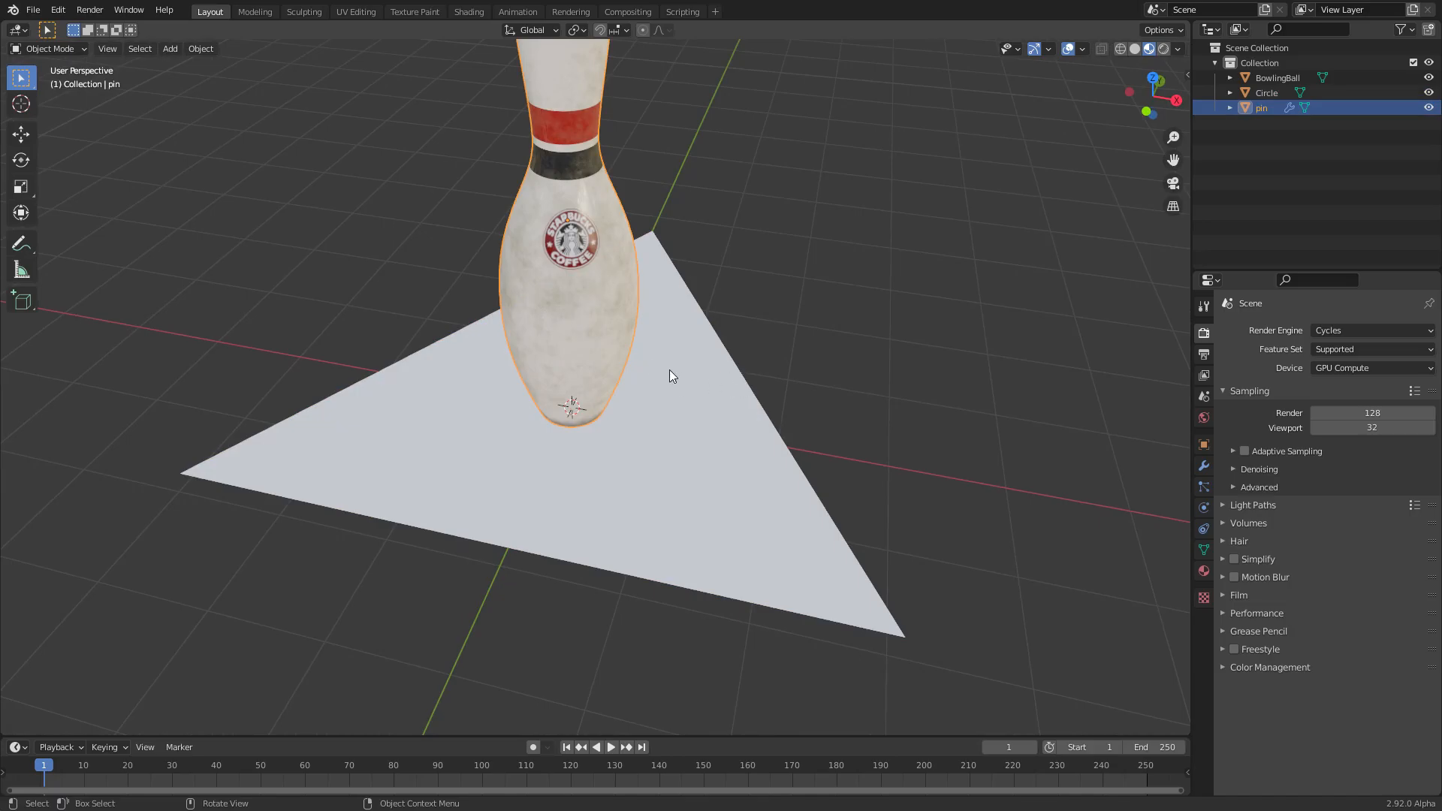
click(1204, 445)
click(1259, 563)
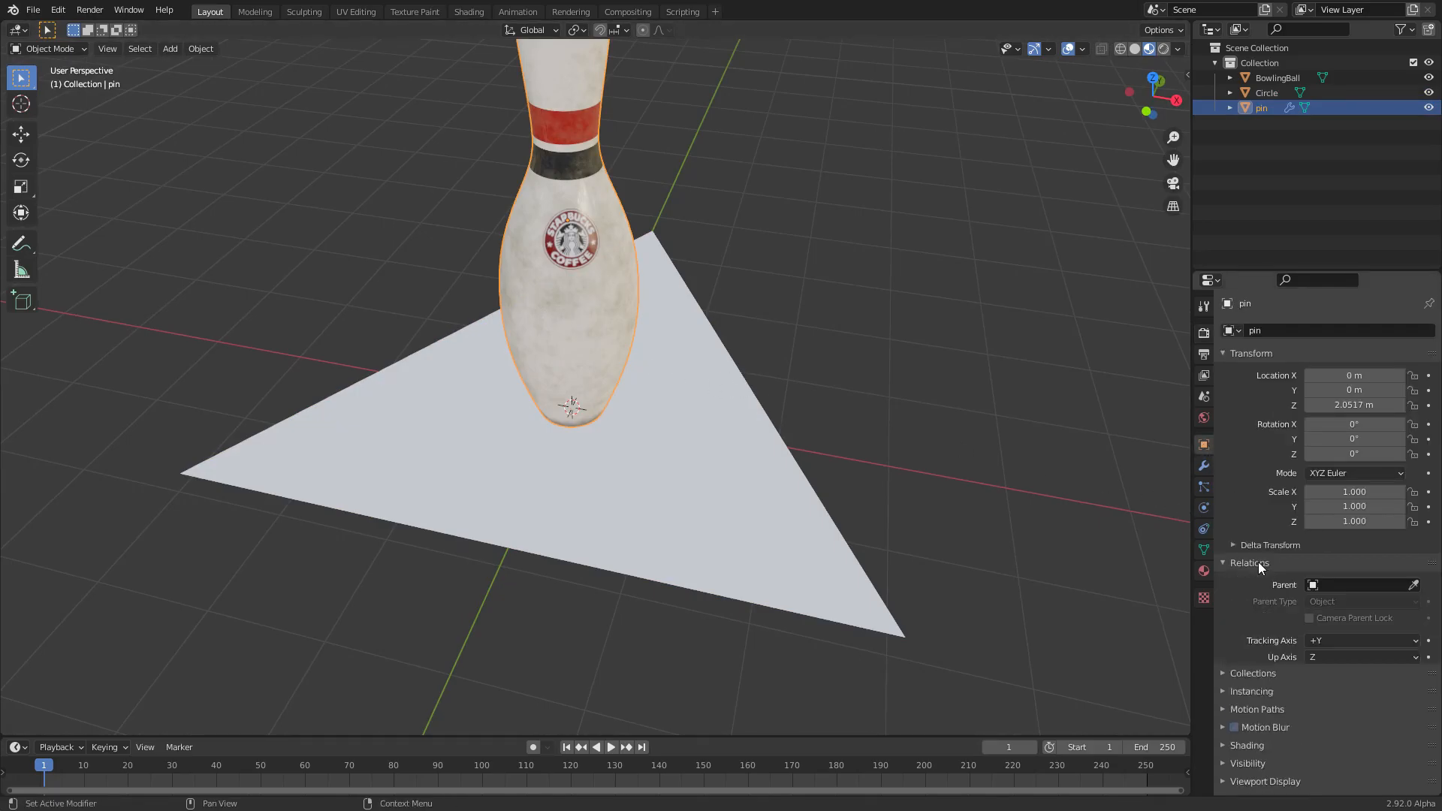
click(1325, 585)
click(1278, 621)
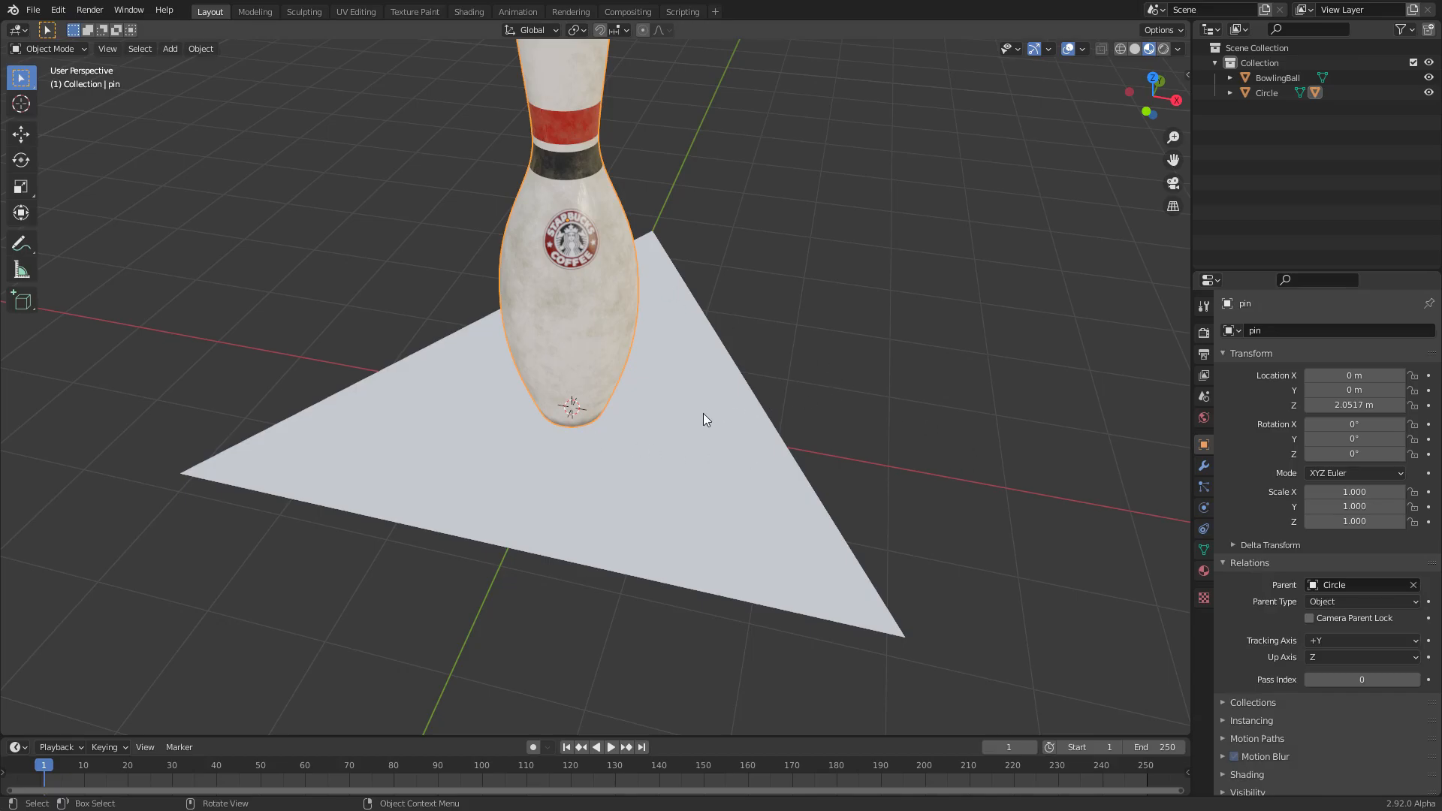
Save the file and set the Circle triangle's instancing to Vertices
click(731, 457)
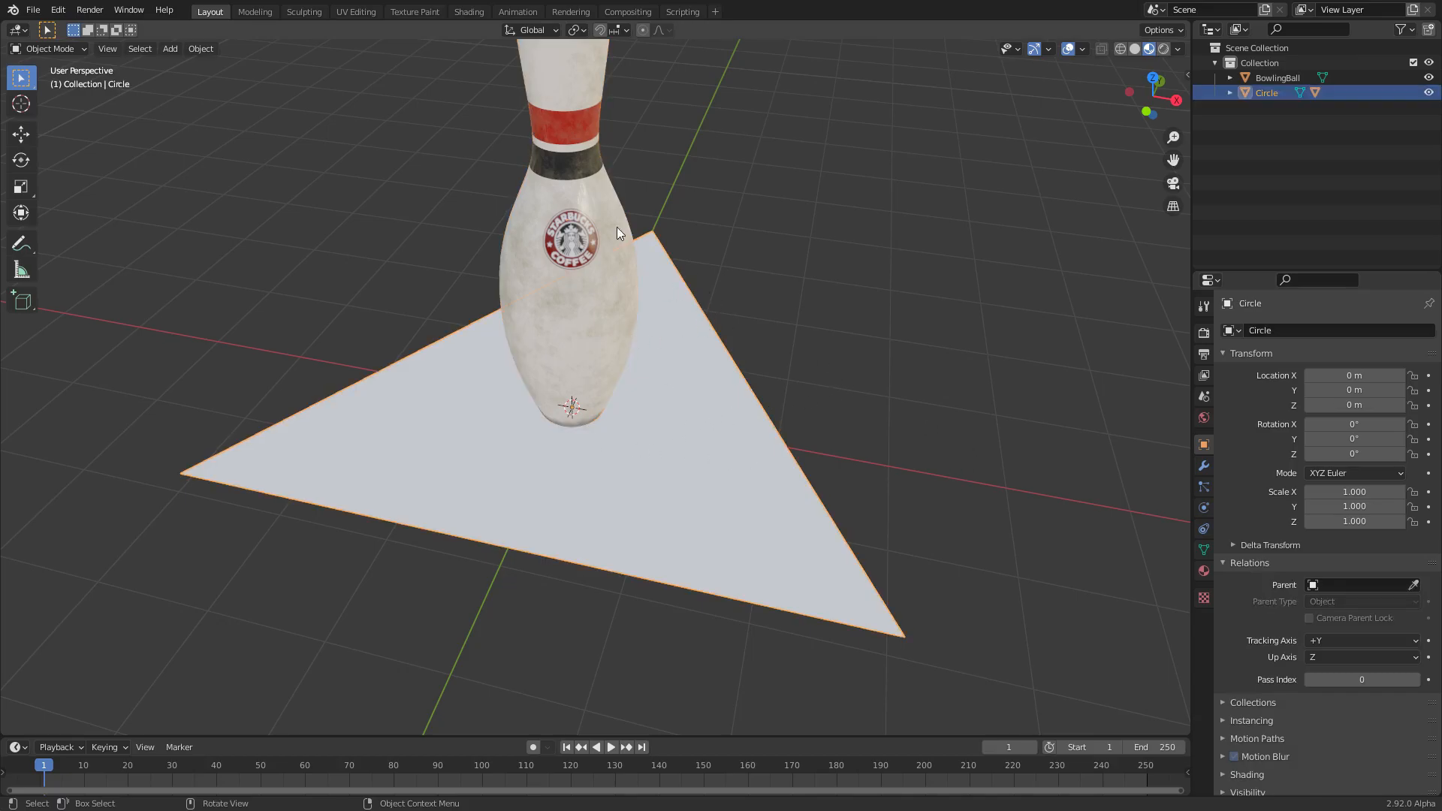
key(ctrl+s)
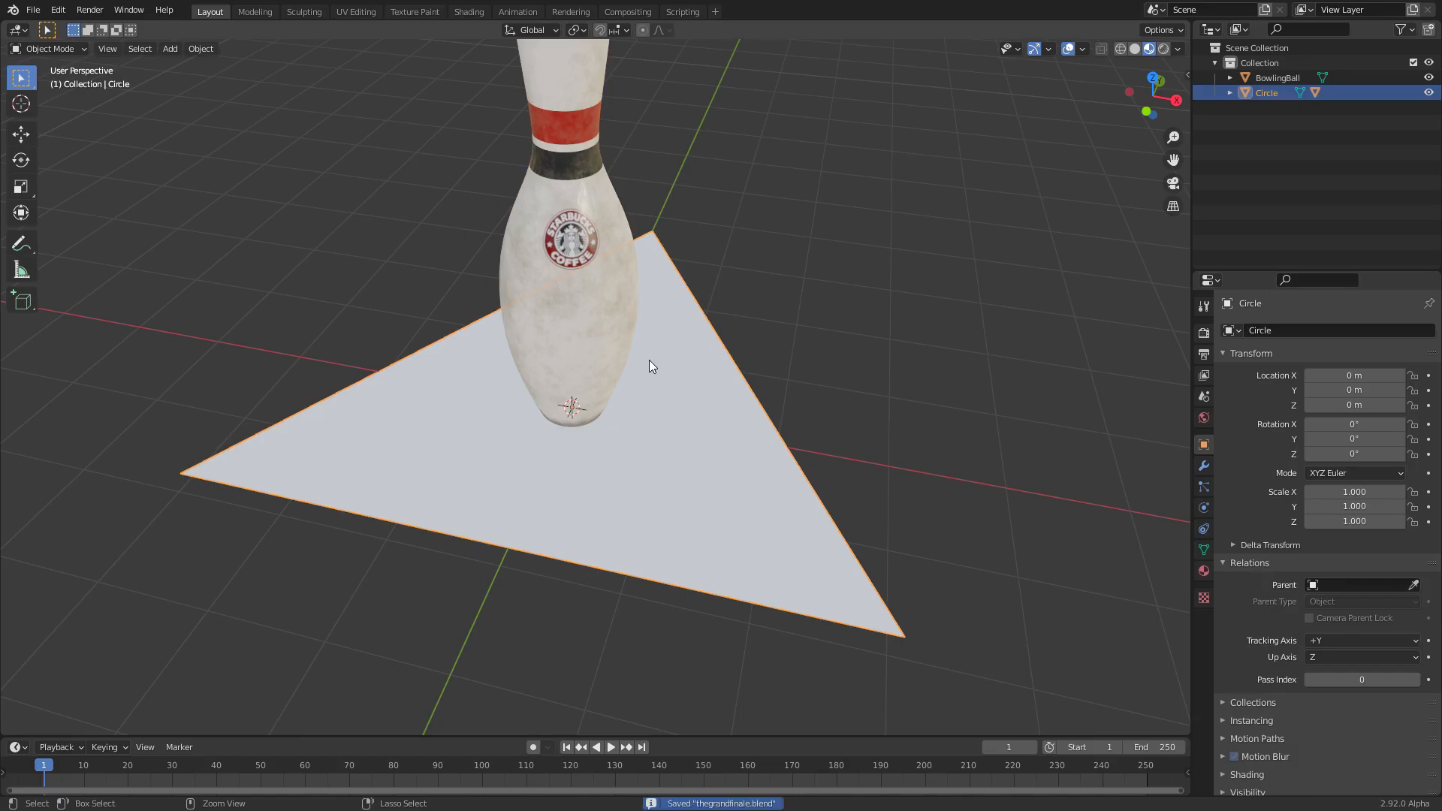
click(1252, 721)
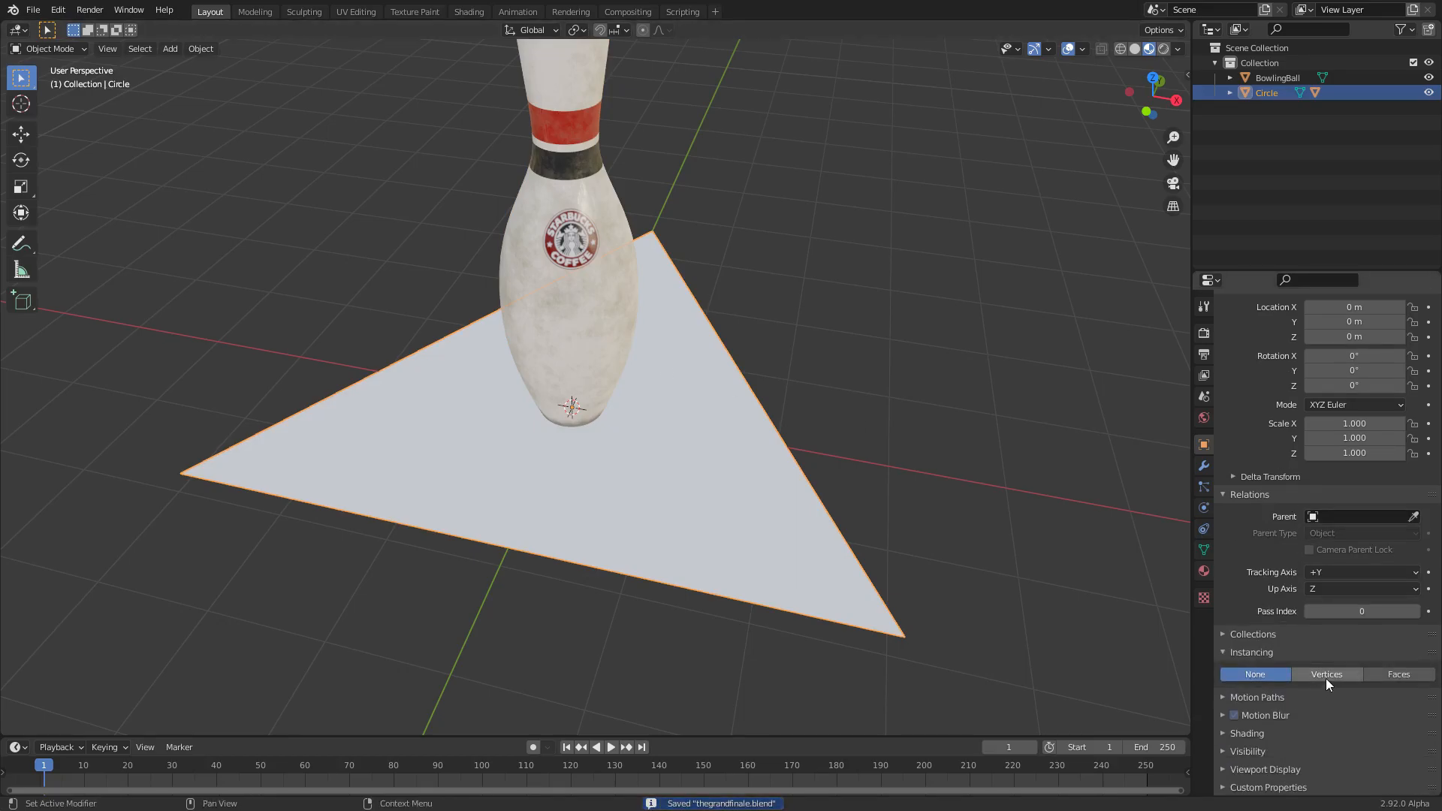
click(1327, 676)
Hide the original pin at the centre of the triangle
click(571, 264)
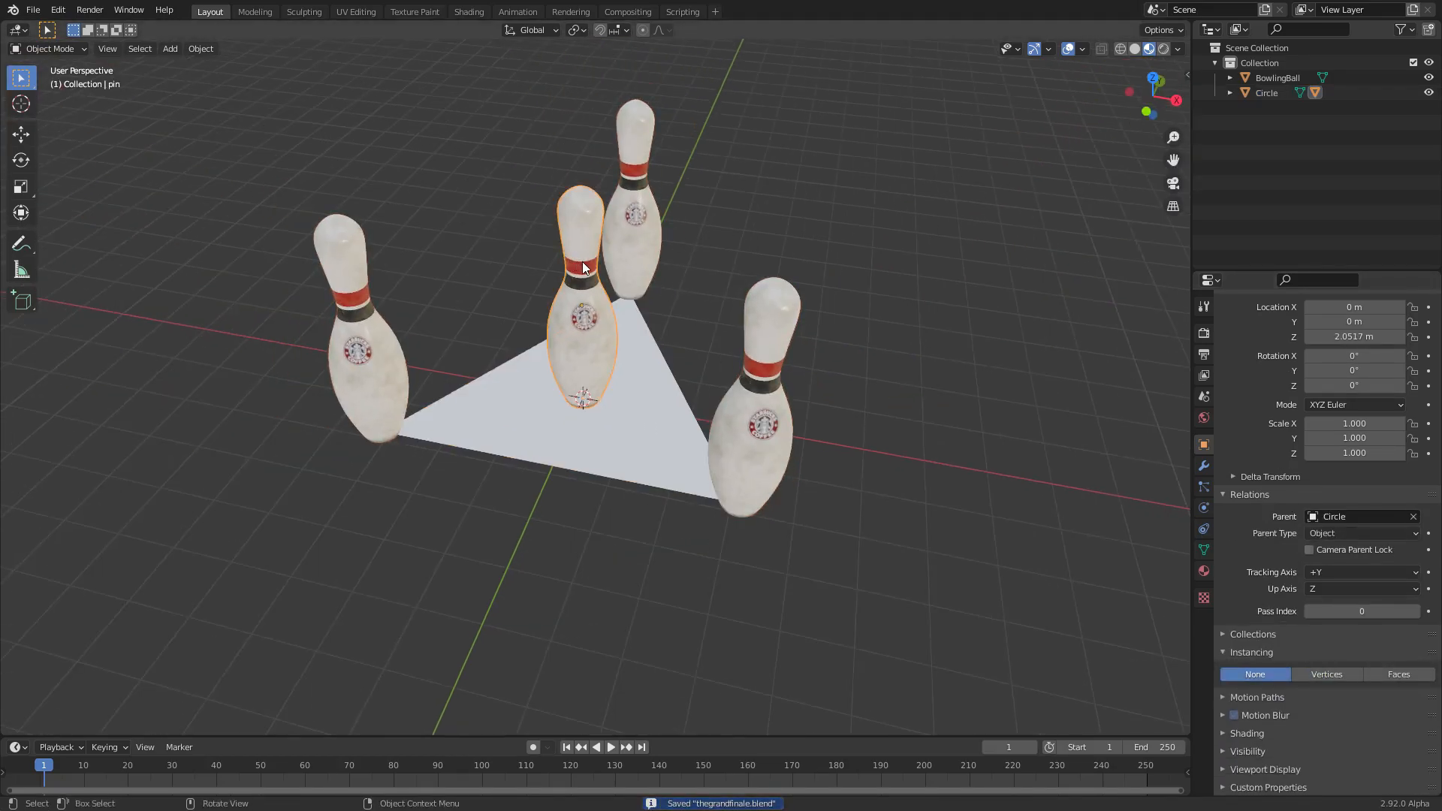
key(h)
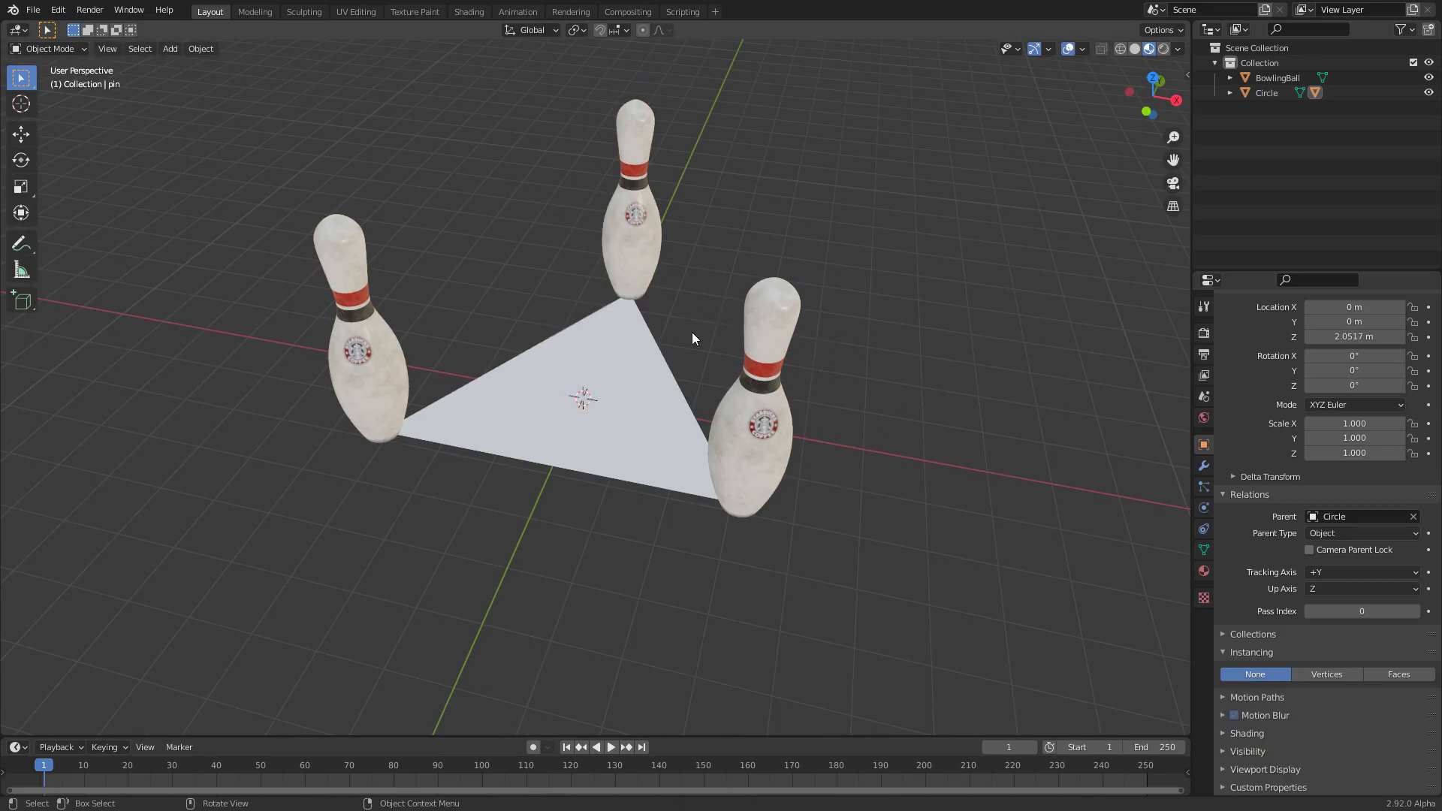
Subdivide the Circle triangle's mesh twice in Edit Mode, using one cut each time
click(657, 372)
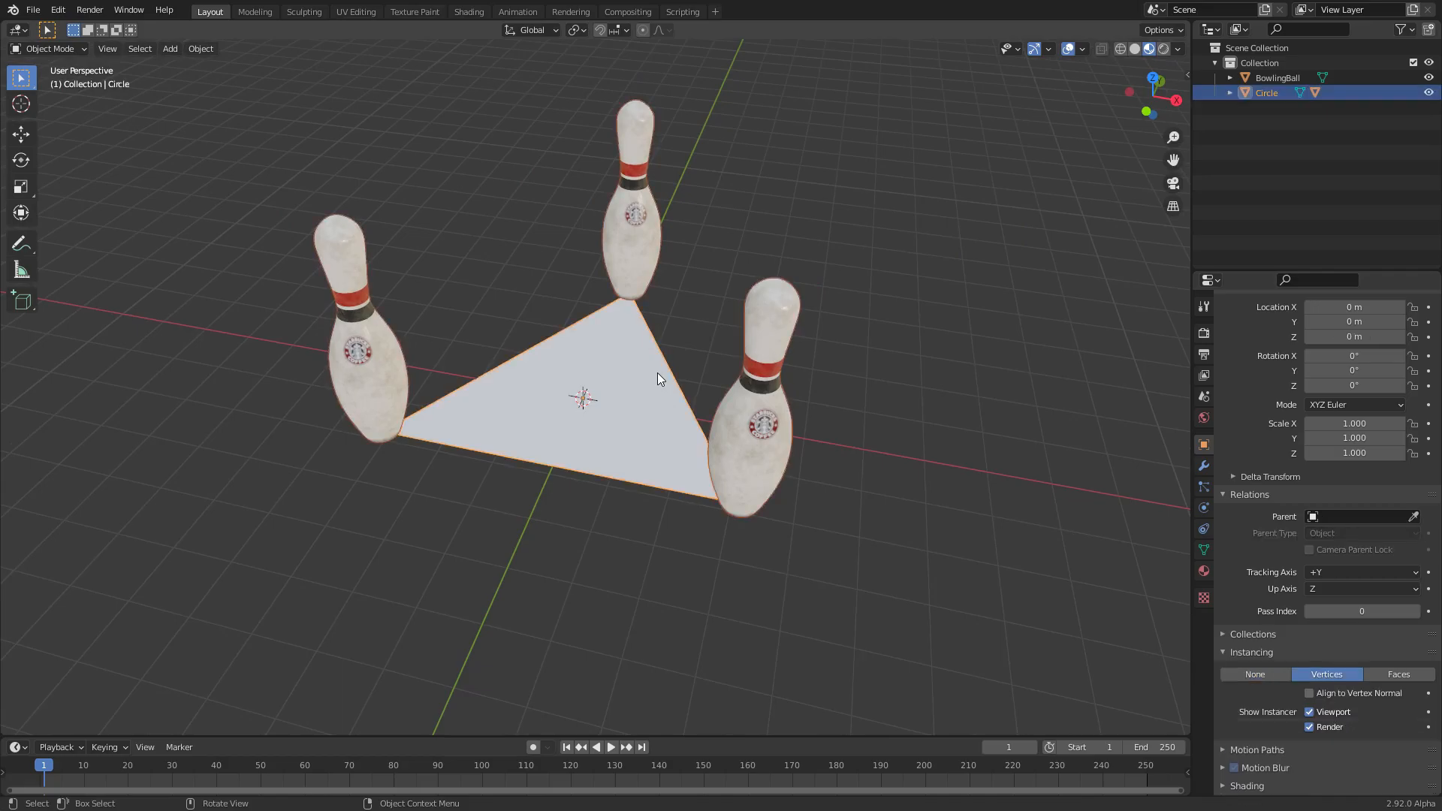
scroll(655, 373, up, 2)
middle_drag(655, 372, 665, 448)
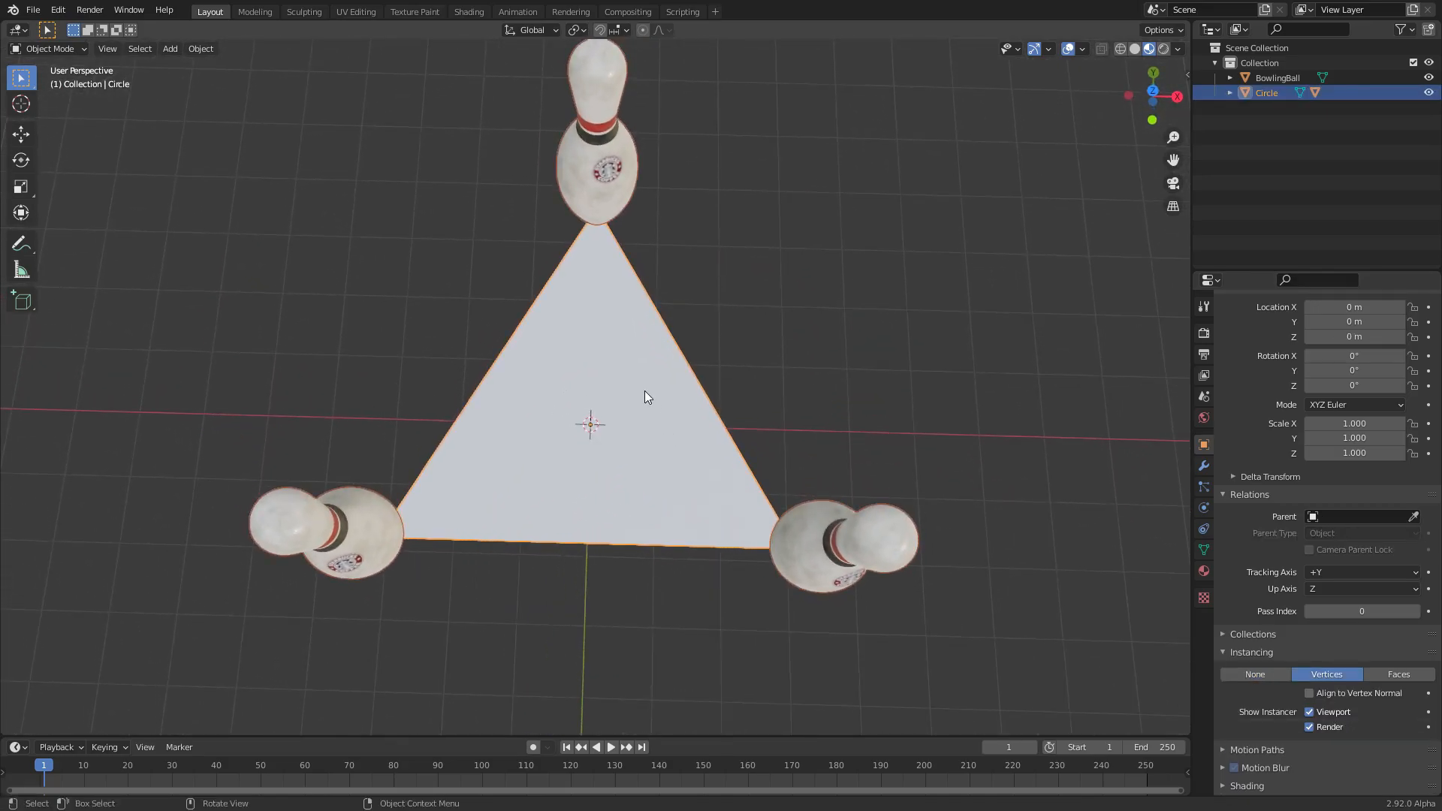
key(Tab)
right_click(621, 343)
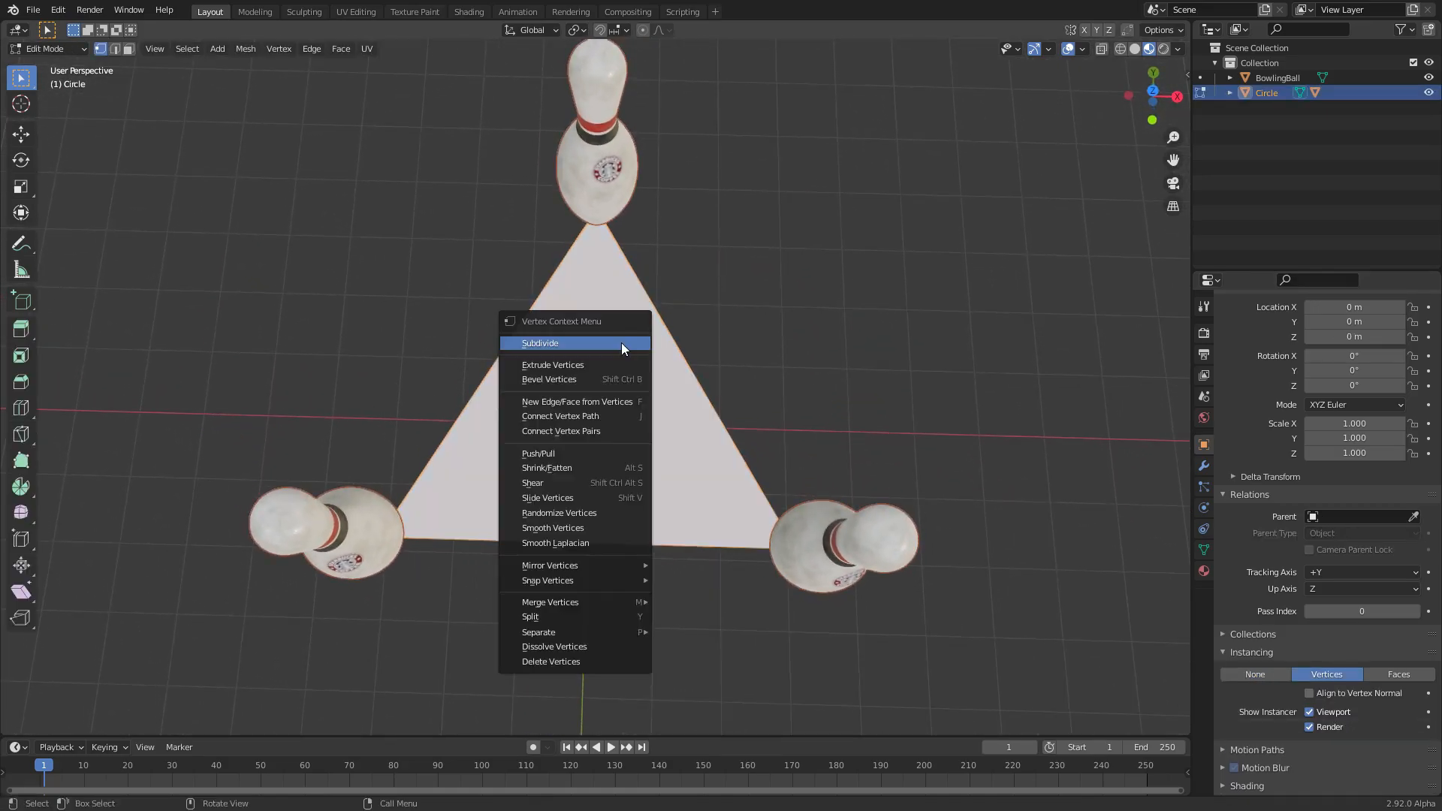
click(620, 343)
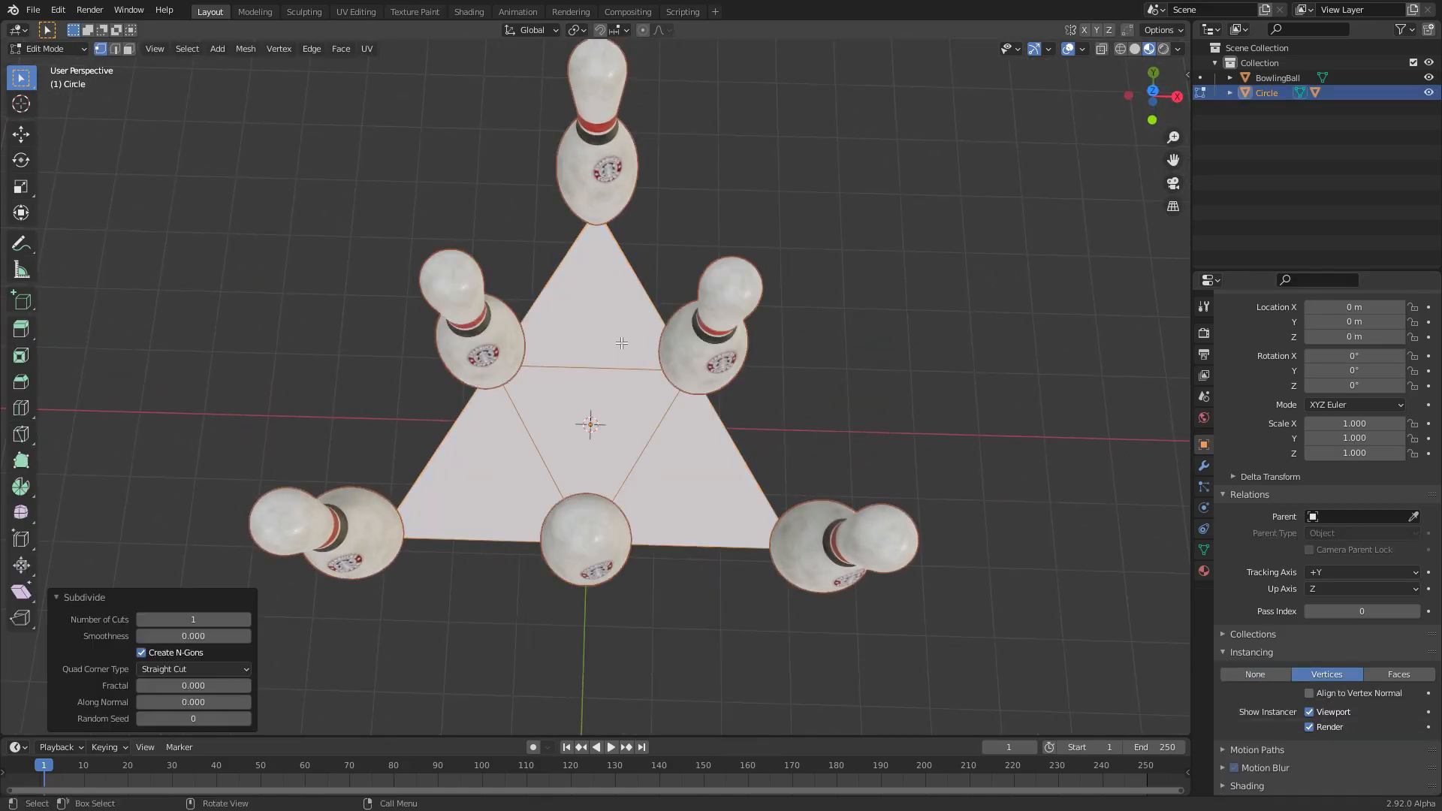
right_click(588, 362)
click(586, 355)
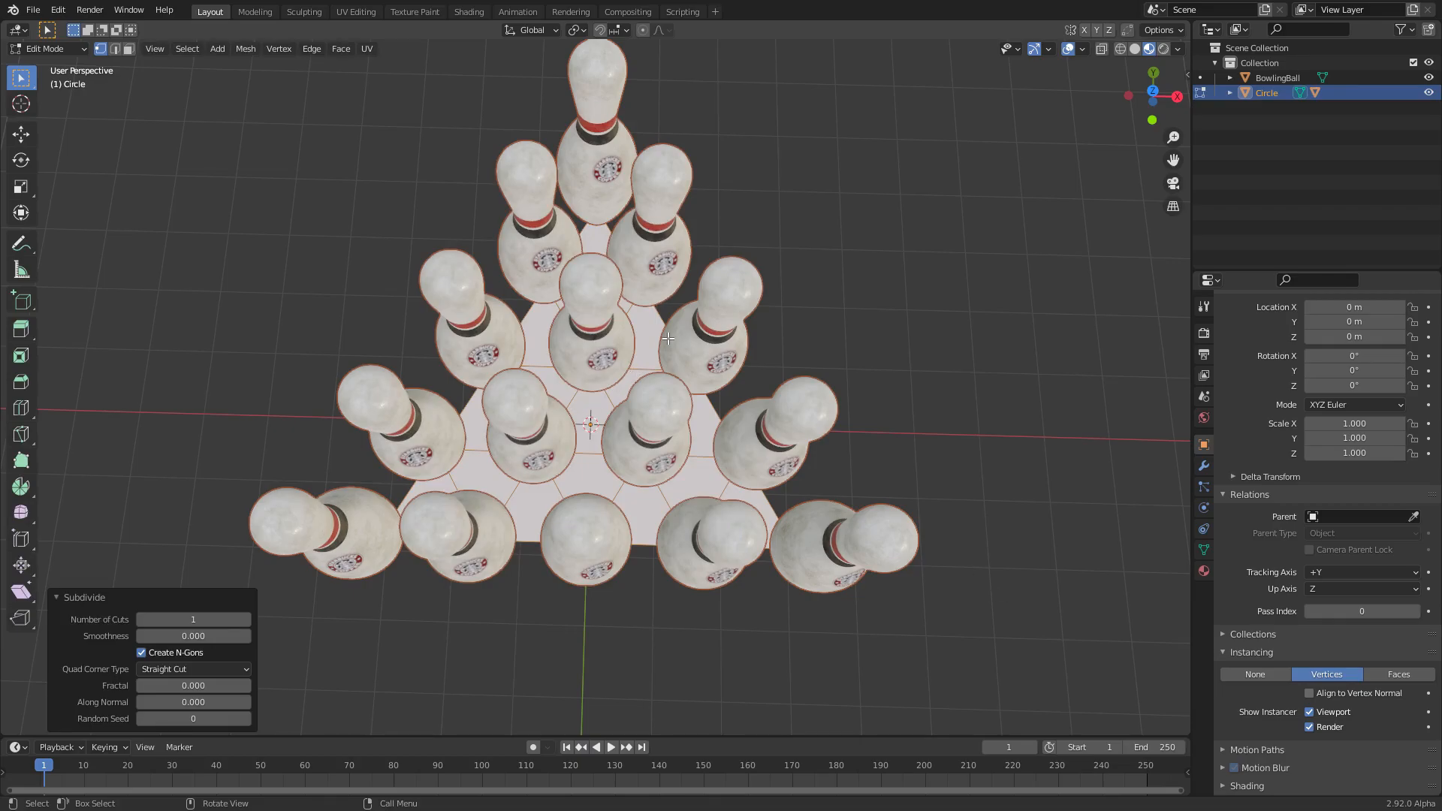
Set the last subdivision's Fractal value to about 0.676 to make the pin spacing irregular
click(1153, 91)
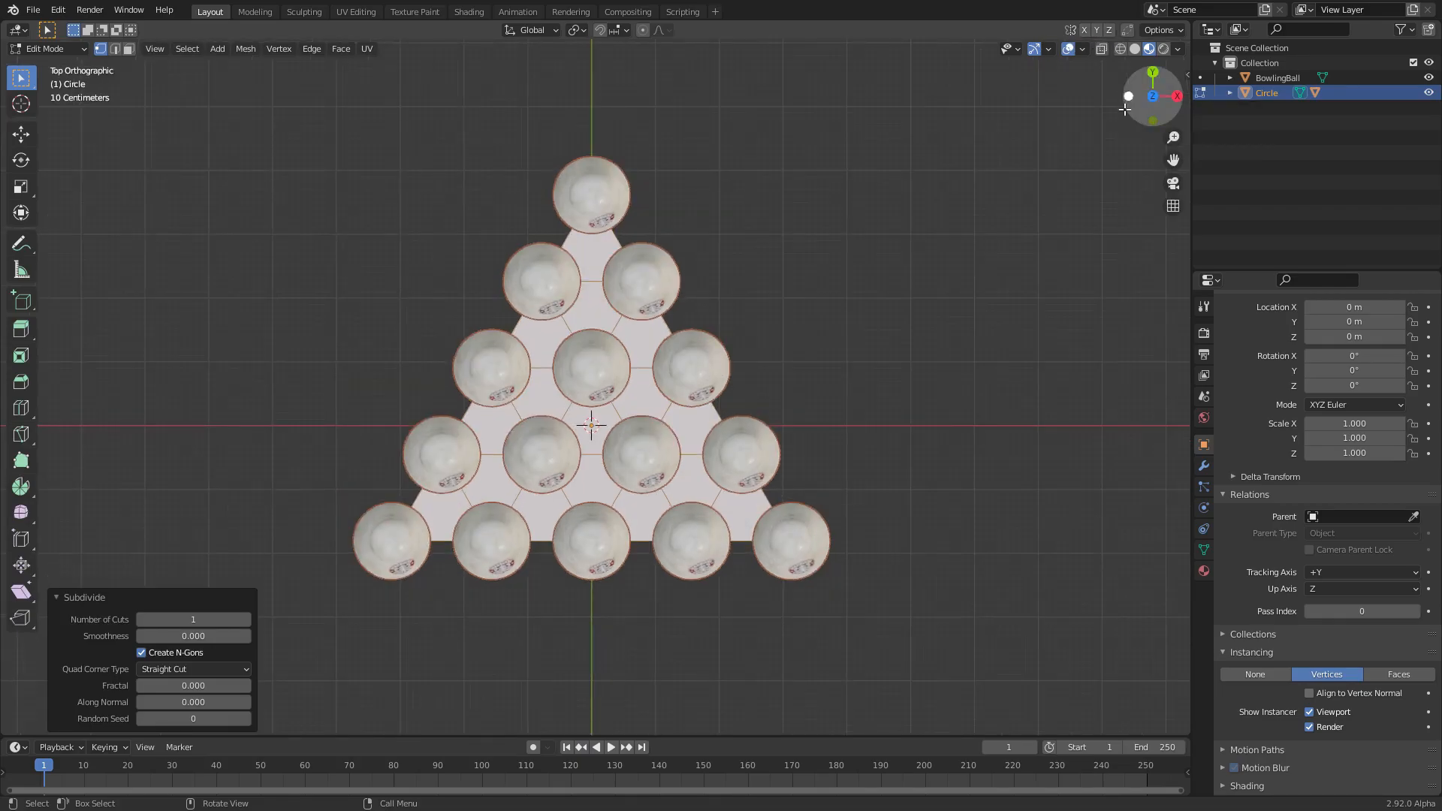
mouse_move(227, 686)
mouse_down()
mouse_move(281, 685)
mouse_move(232, 686)
mouse_up()
scroll(498, 476, up, 1)
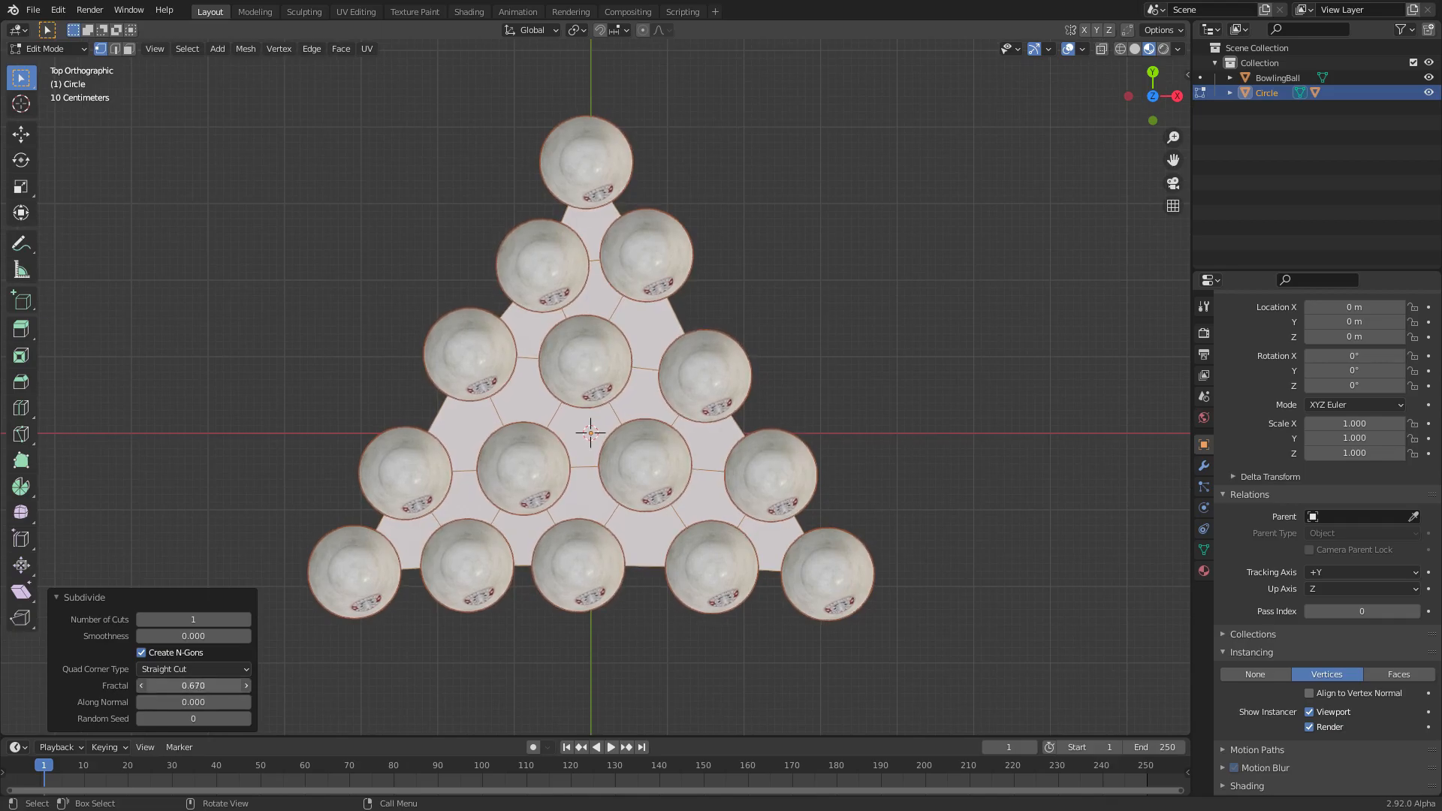
Flatten the subdivided triangle mesh by scaling it to 0 along the Z axis
click(1129, 96)
scroll(638, 381, up, 2)
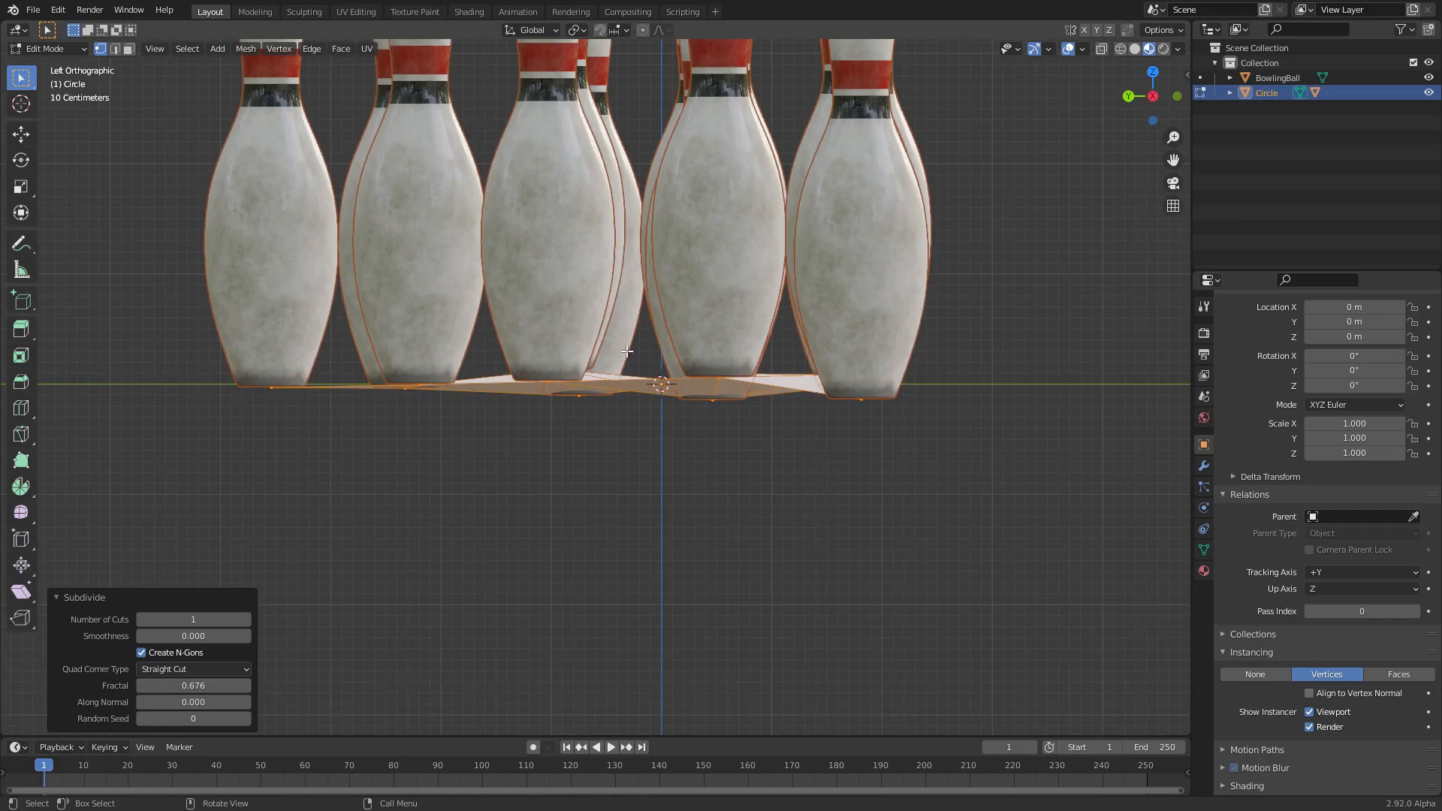
scroll(693, 343, up, 2)
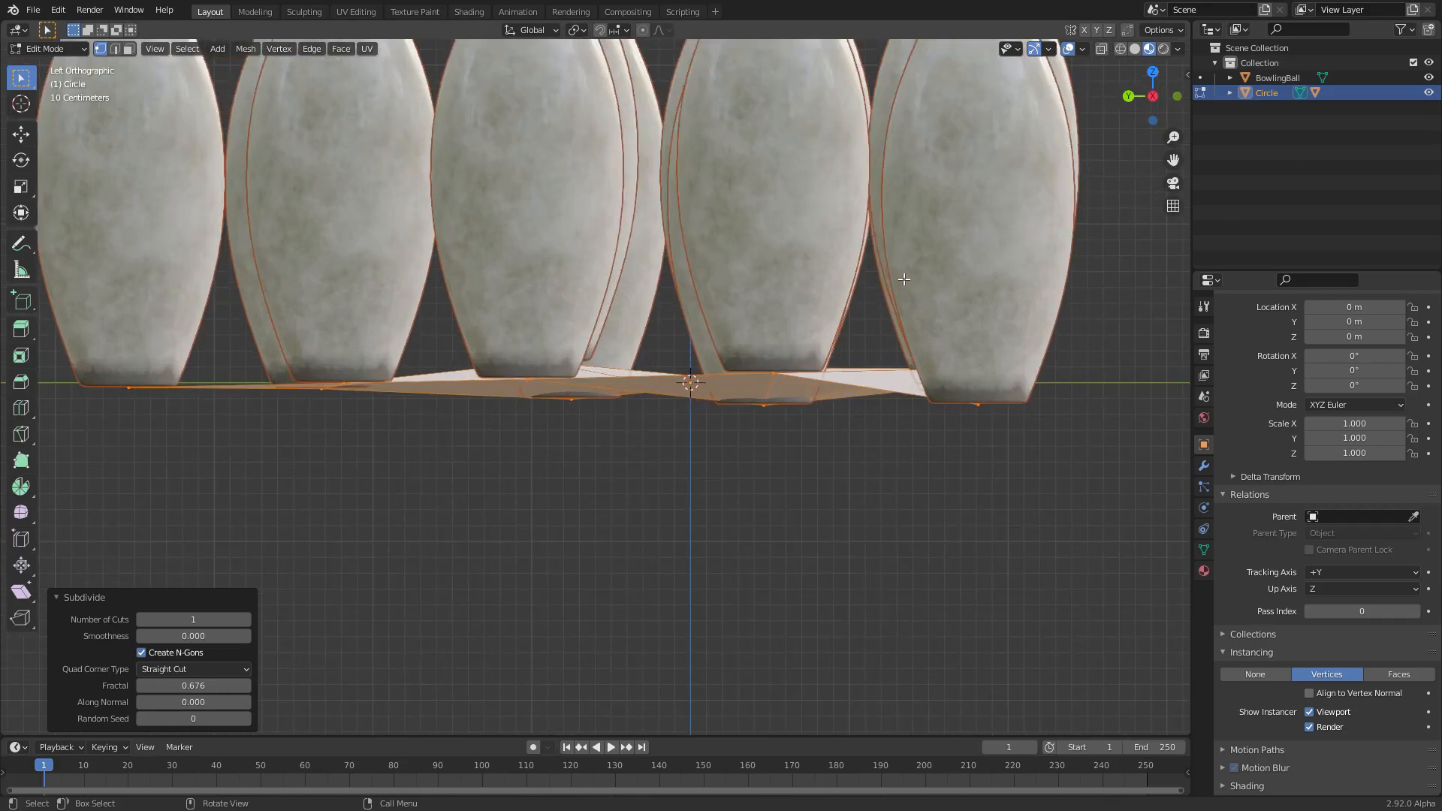
key(s)
key(z)
key(0)
key(Return)
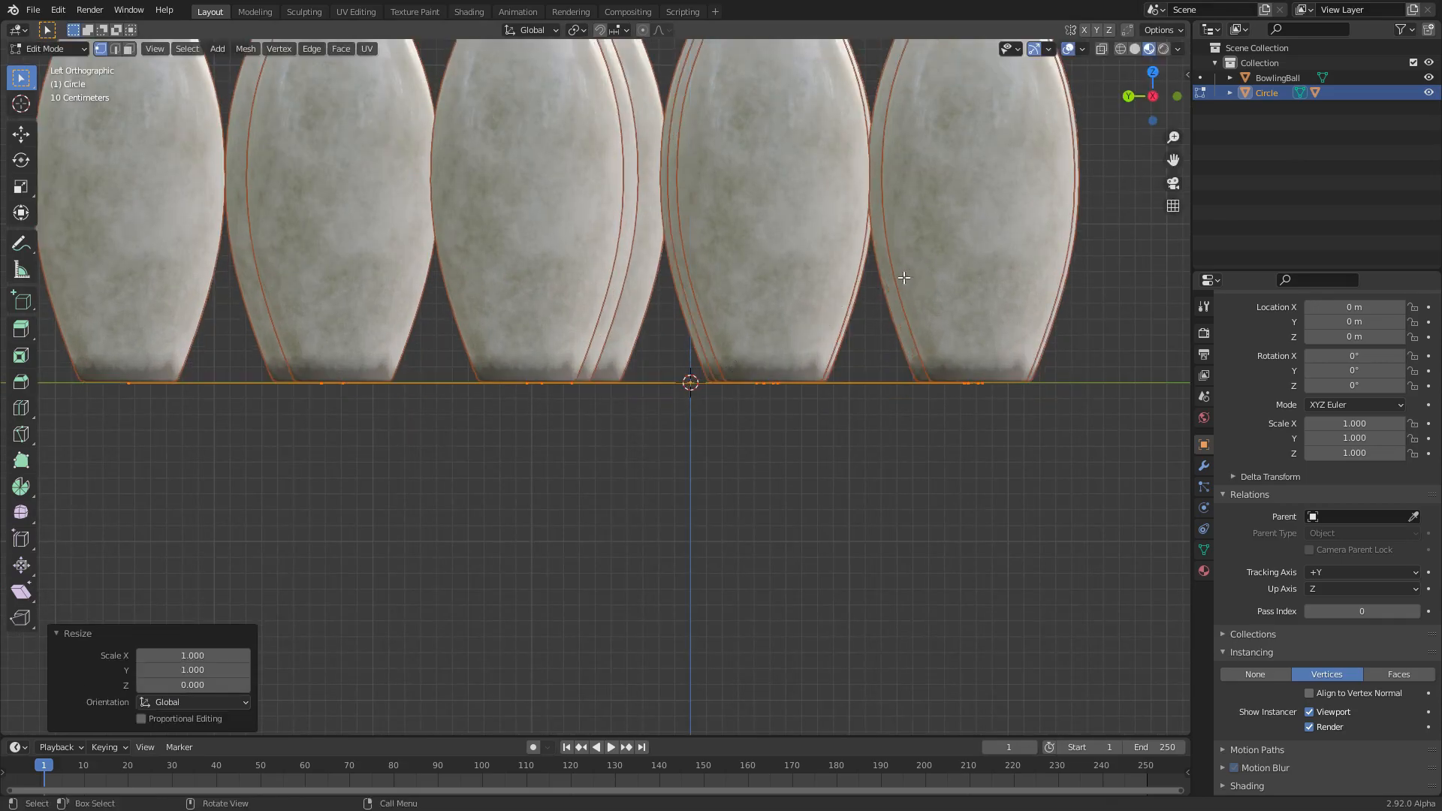
Set the triangle mesh's median Z to 0 and return to Object Mode
key(n)
click(1089, 135)
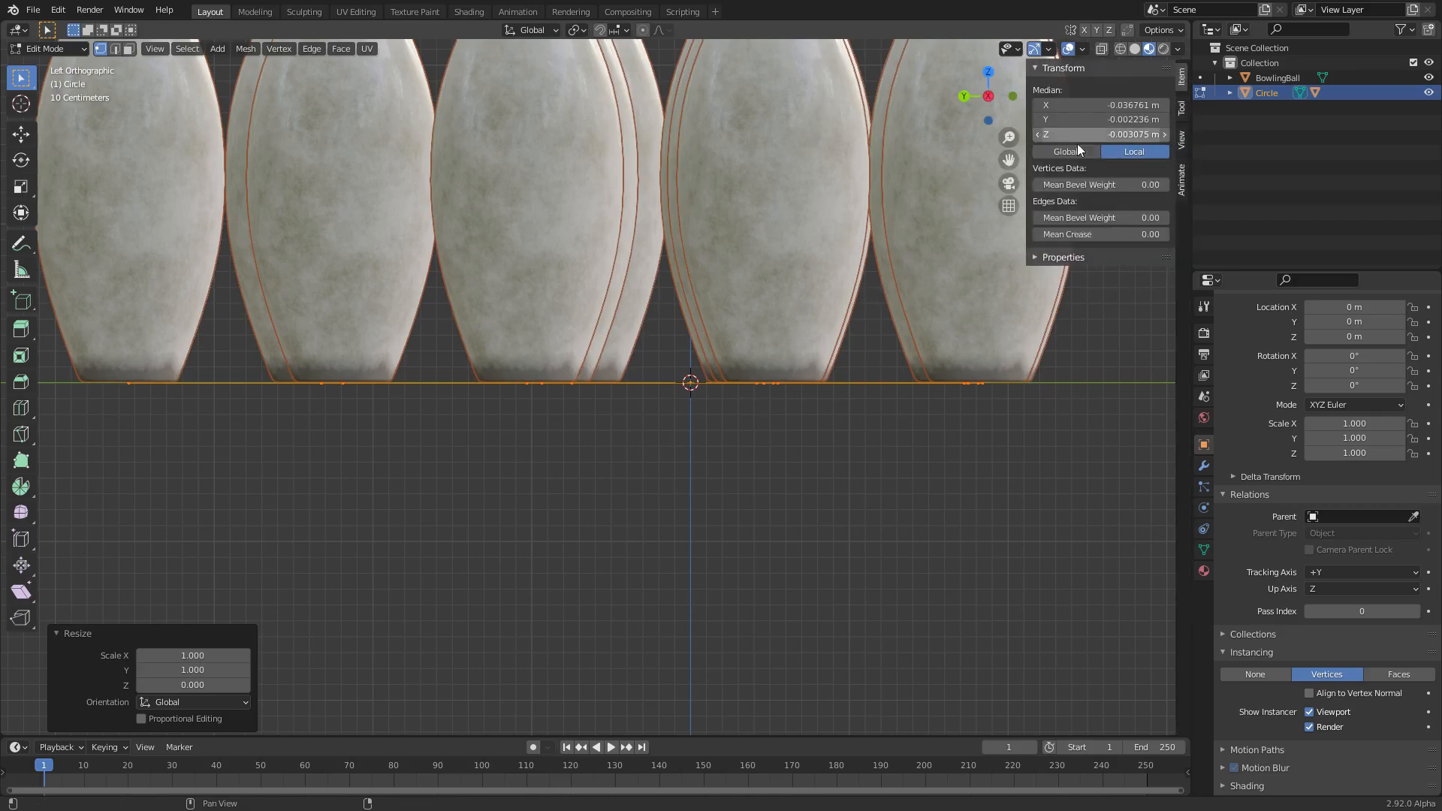
key(ctrl+a)
text(0)
key(Return)
key(n)
scroll(606, 343, down, 5)
middle_drag(607, 343, 645, 376)
key(Tab)
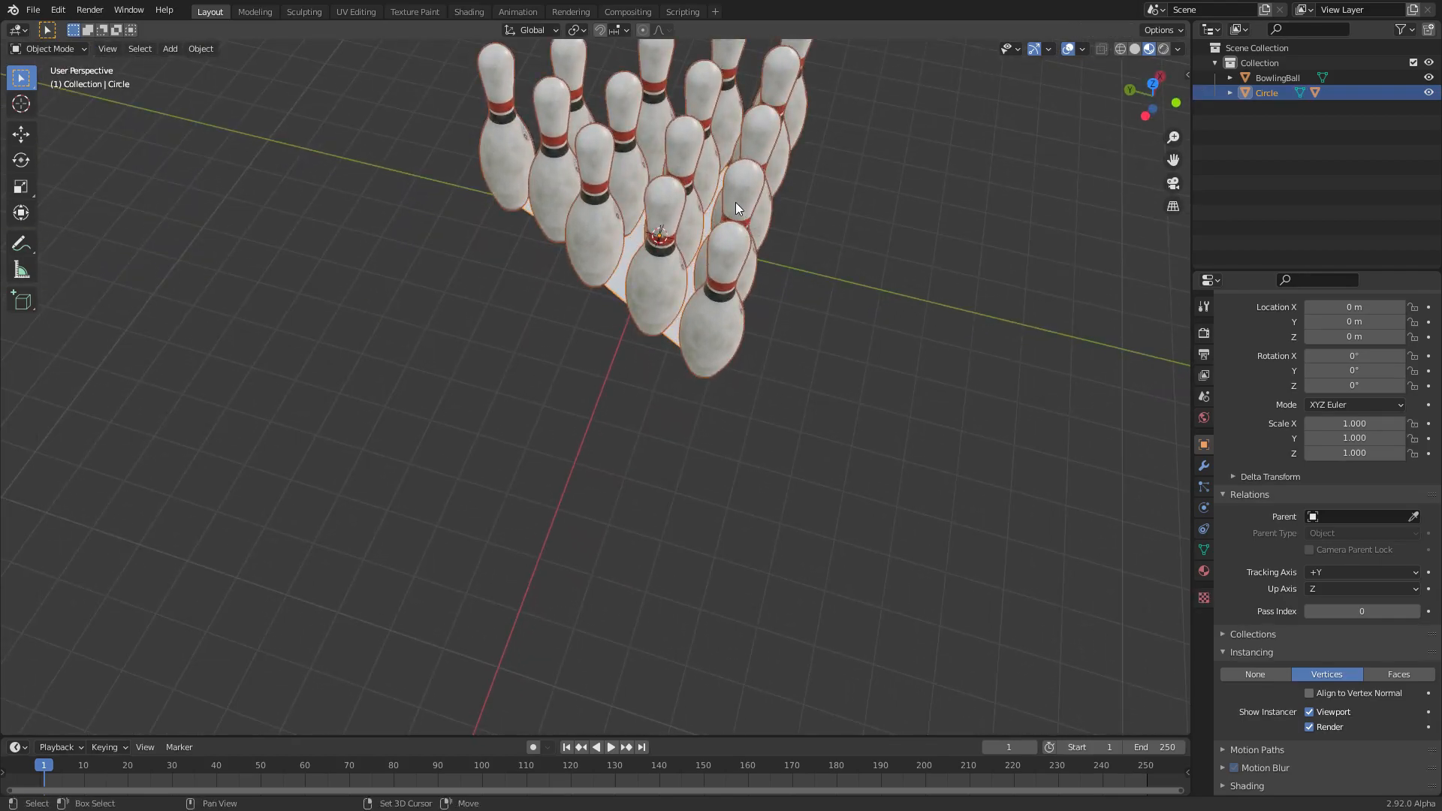
Convert the Circle's pin instances into separate objects with Make Instances Real
scroll(737, 201, down, 2)
middle_drag(737, 201, 678, 351)
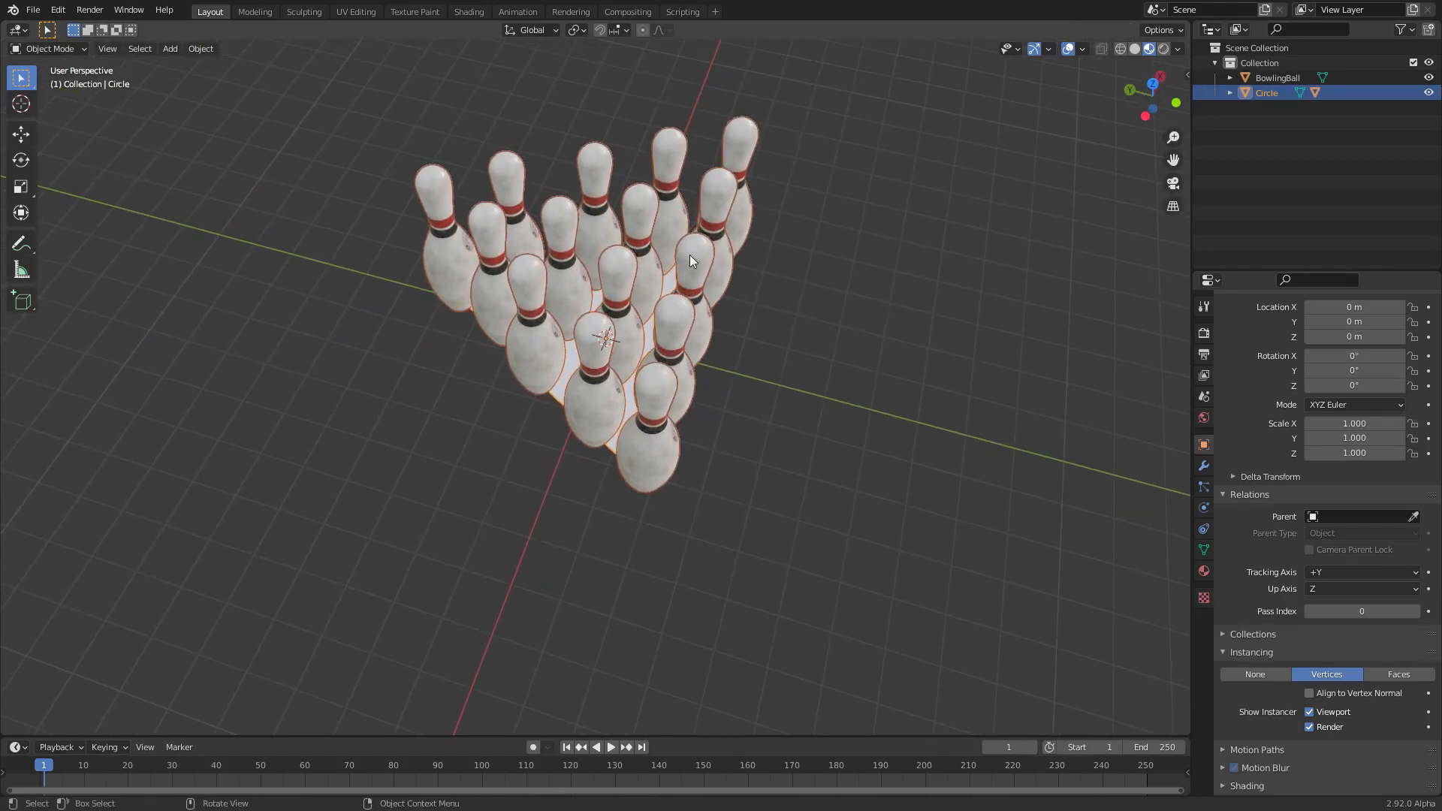
middle_drag(702, 274, 760, 299)
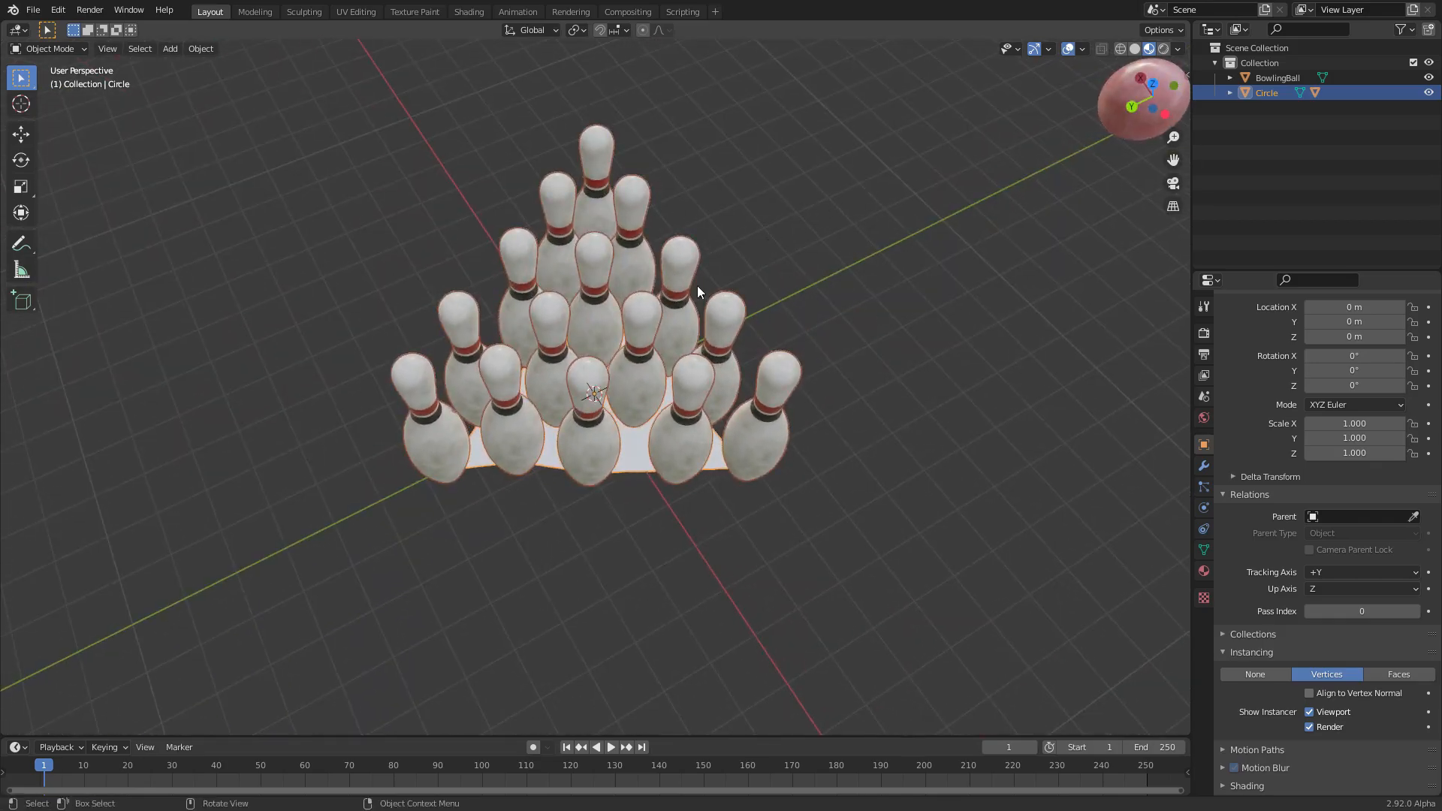
scroll(698, 232, up, 2)
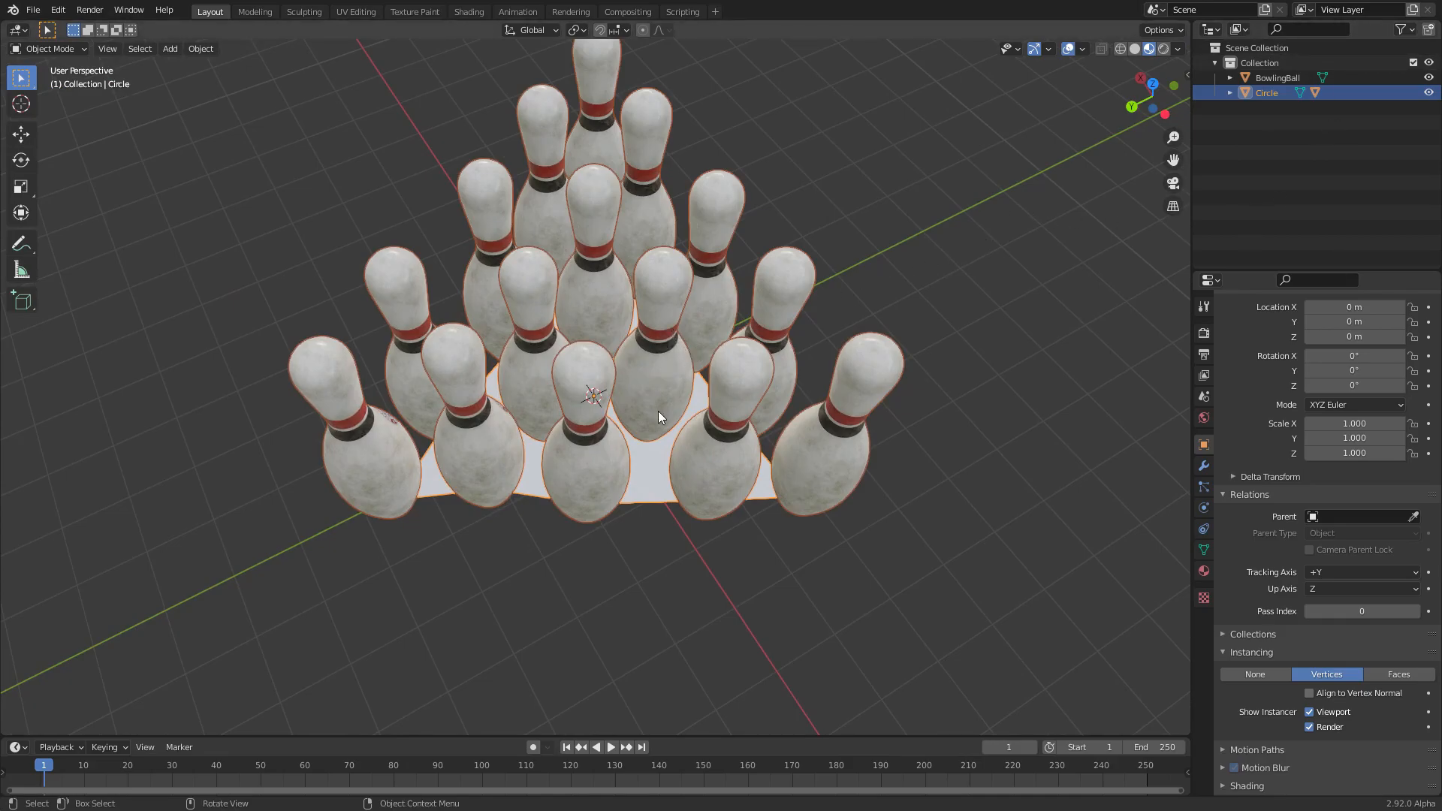
key(F3)
text(real)
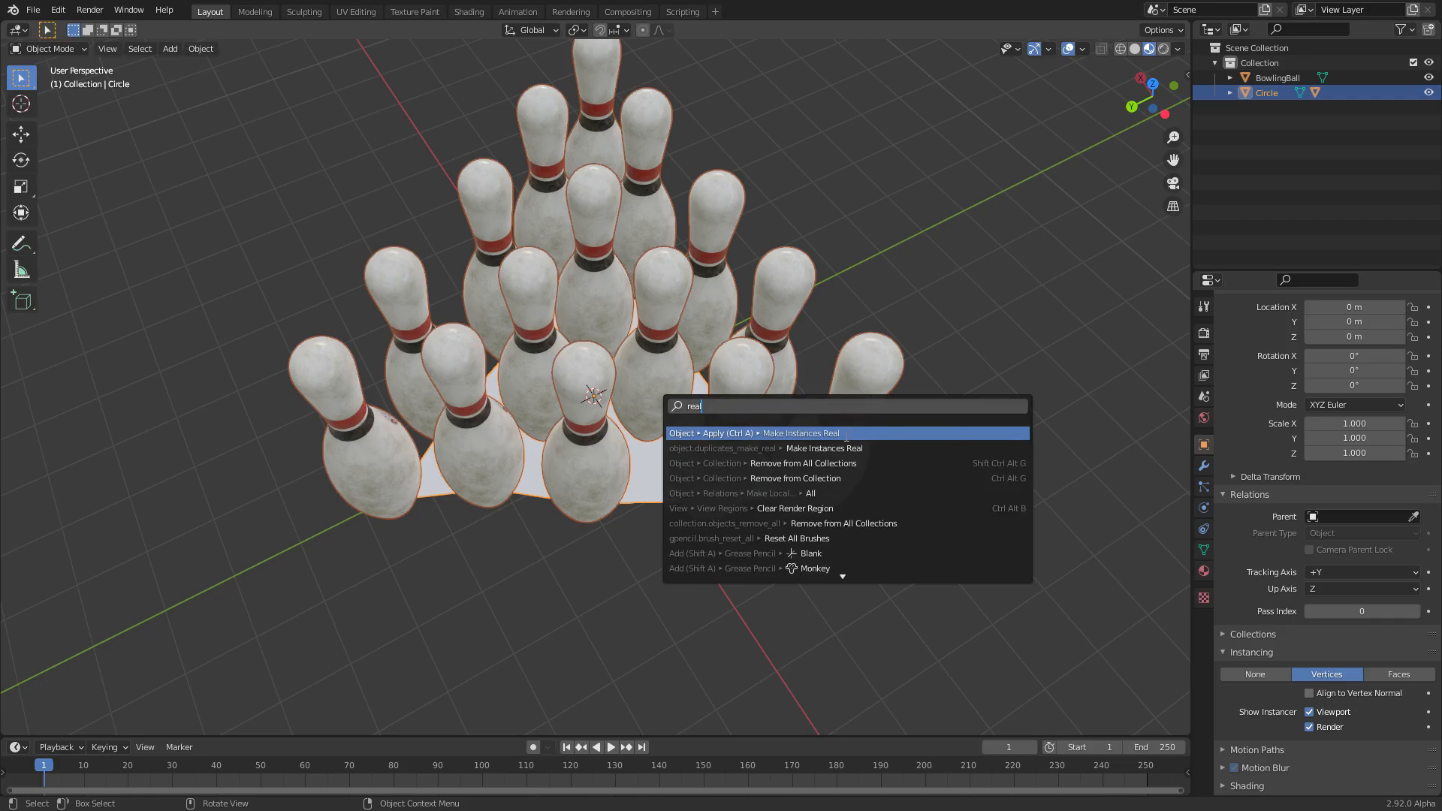
click(843, 434)
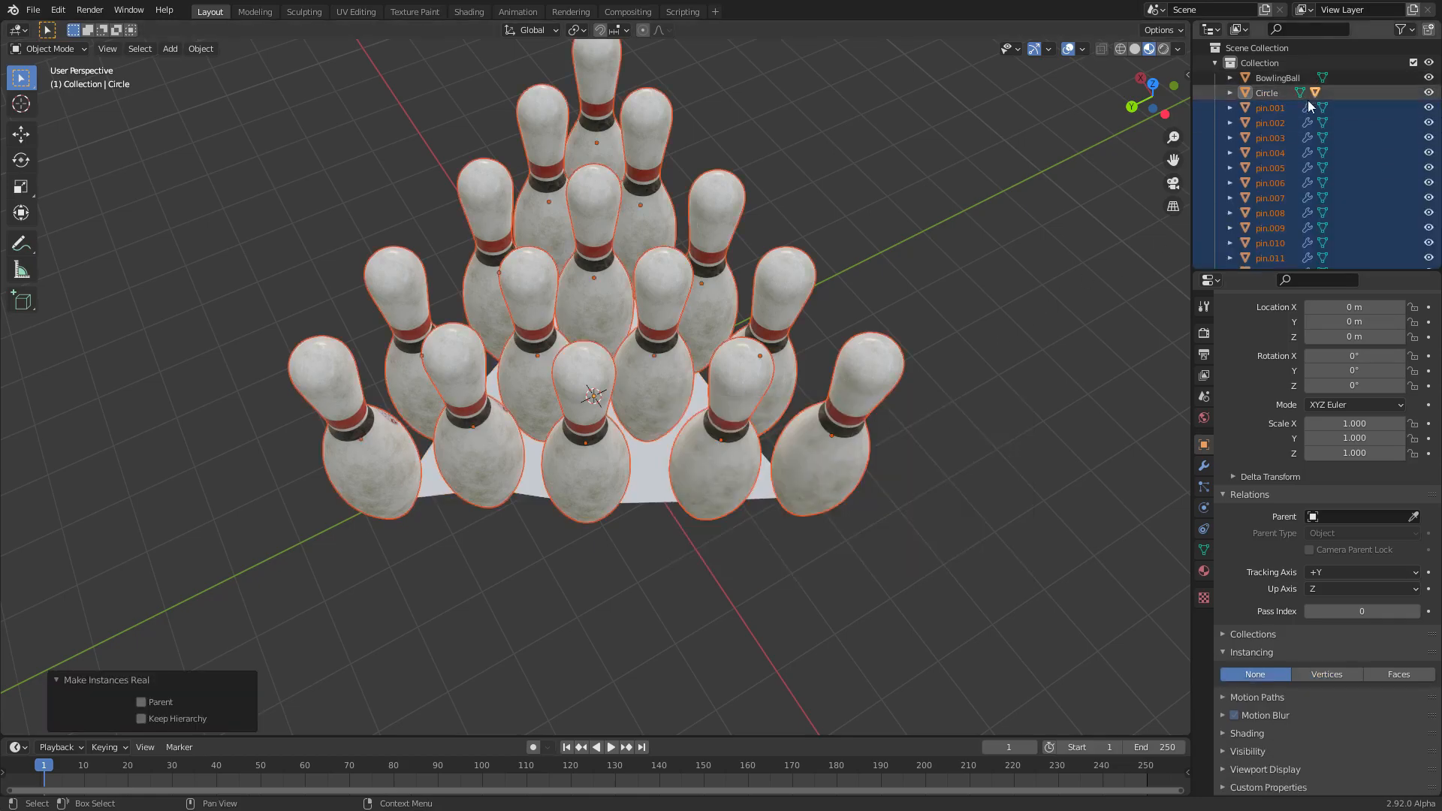
scroll(1310, 135, down, 3)
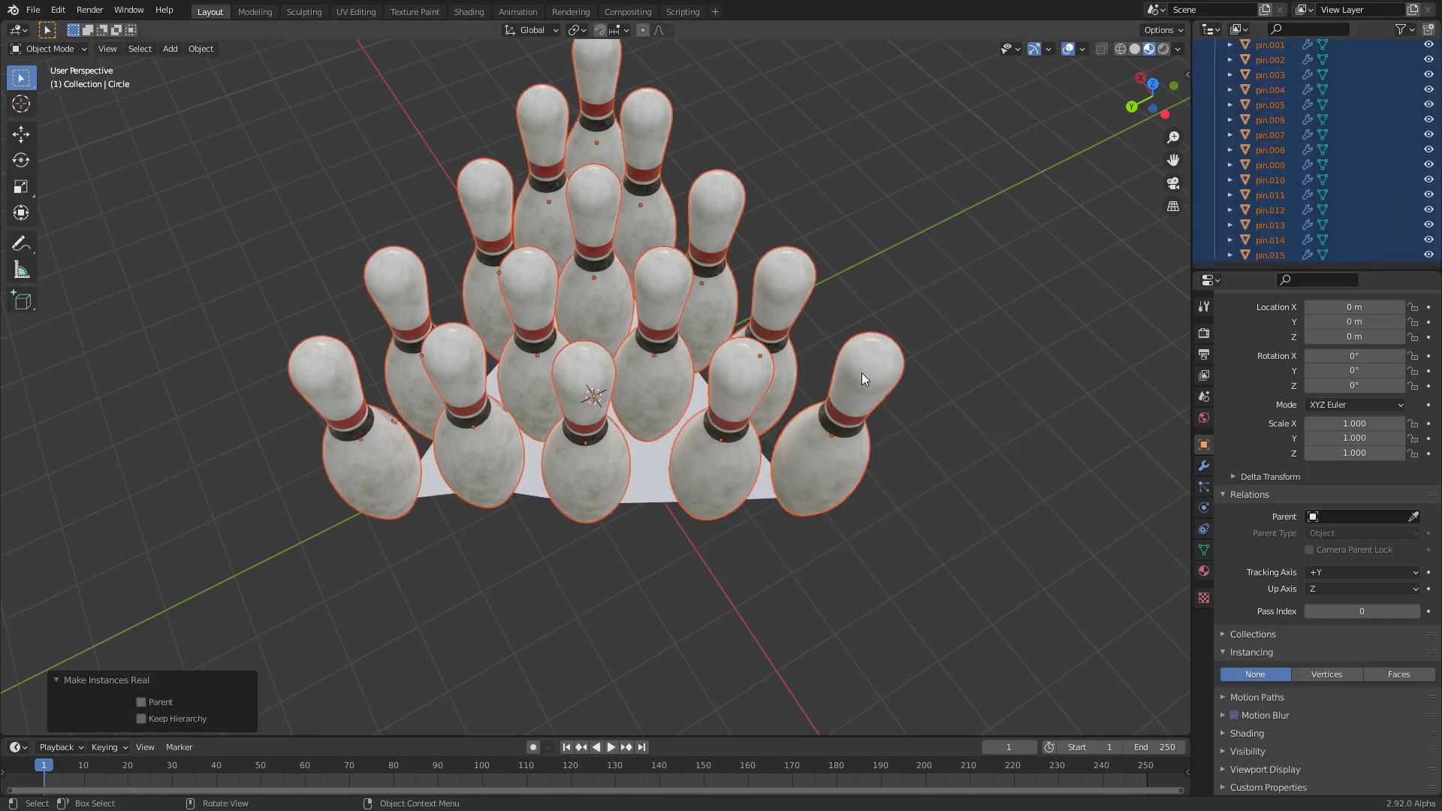
Delete the five pins in the row along the triangle's base
click(1153, 83)
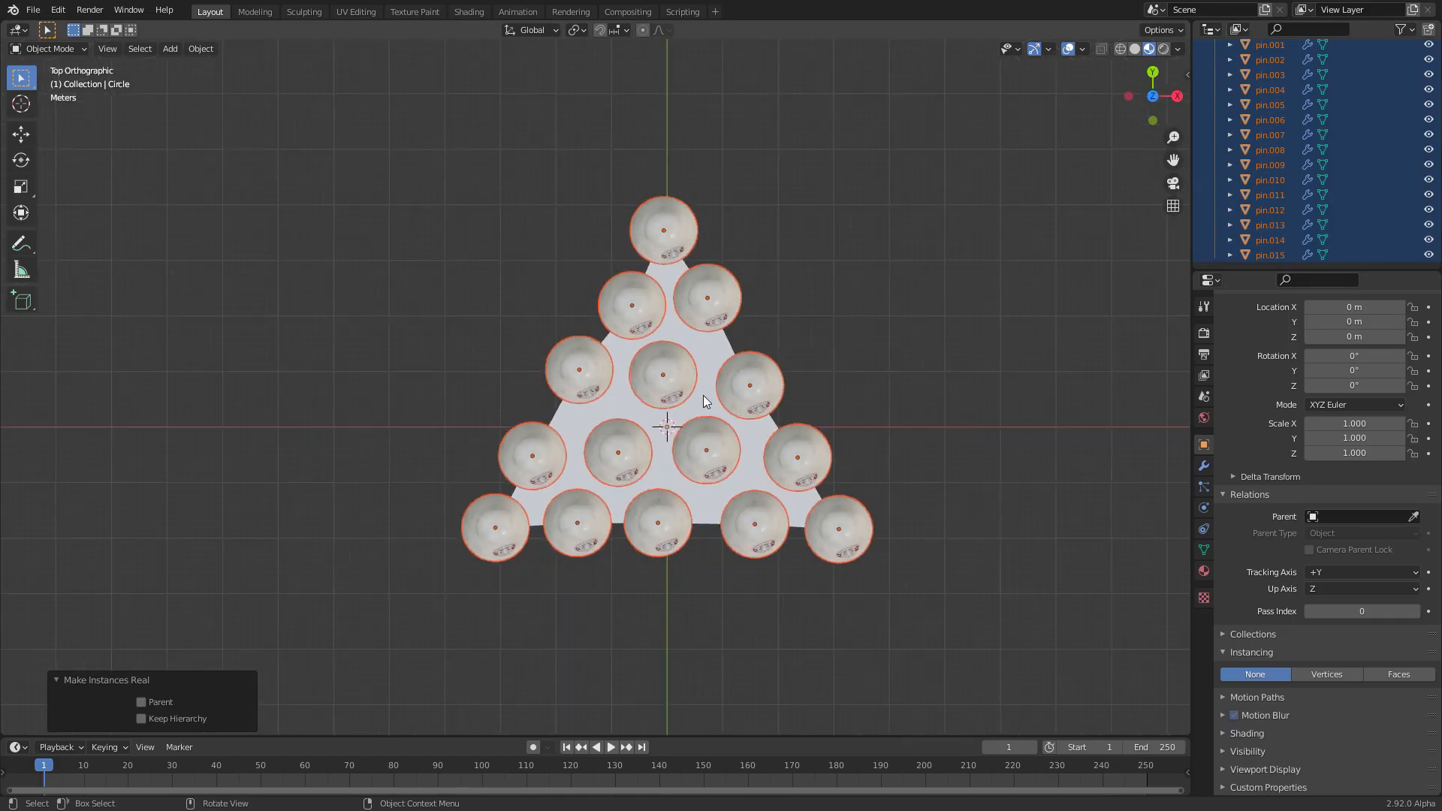
click(468, 531)
shift+click(586, 533)
shift+click(661, 529)
shift+click(755, 529)
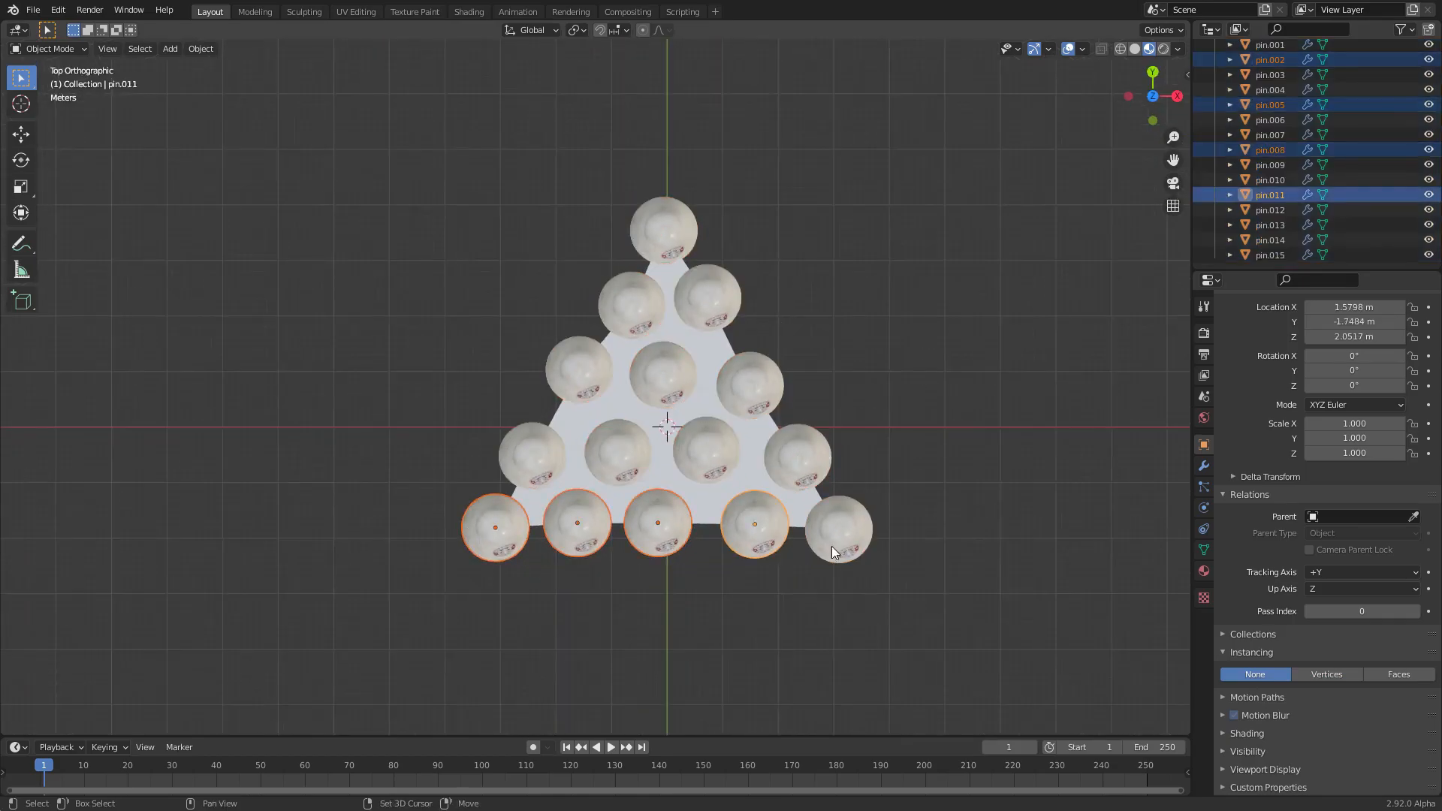
shift+click(826, 532)
key(x)
click(714, 430)
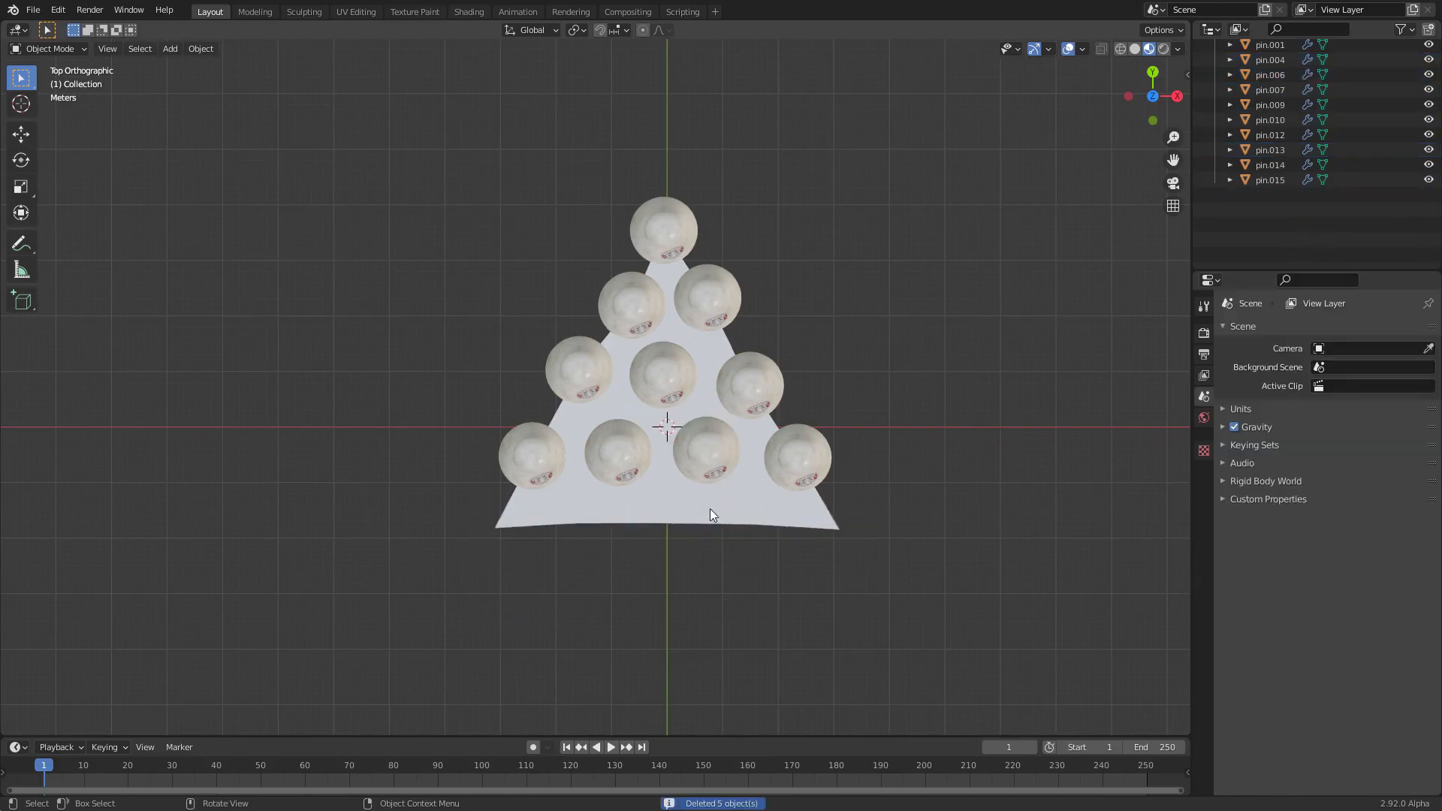
Delete the Circle triangle beneath the pins
click(705, 511)
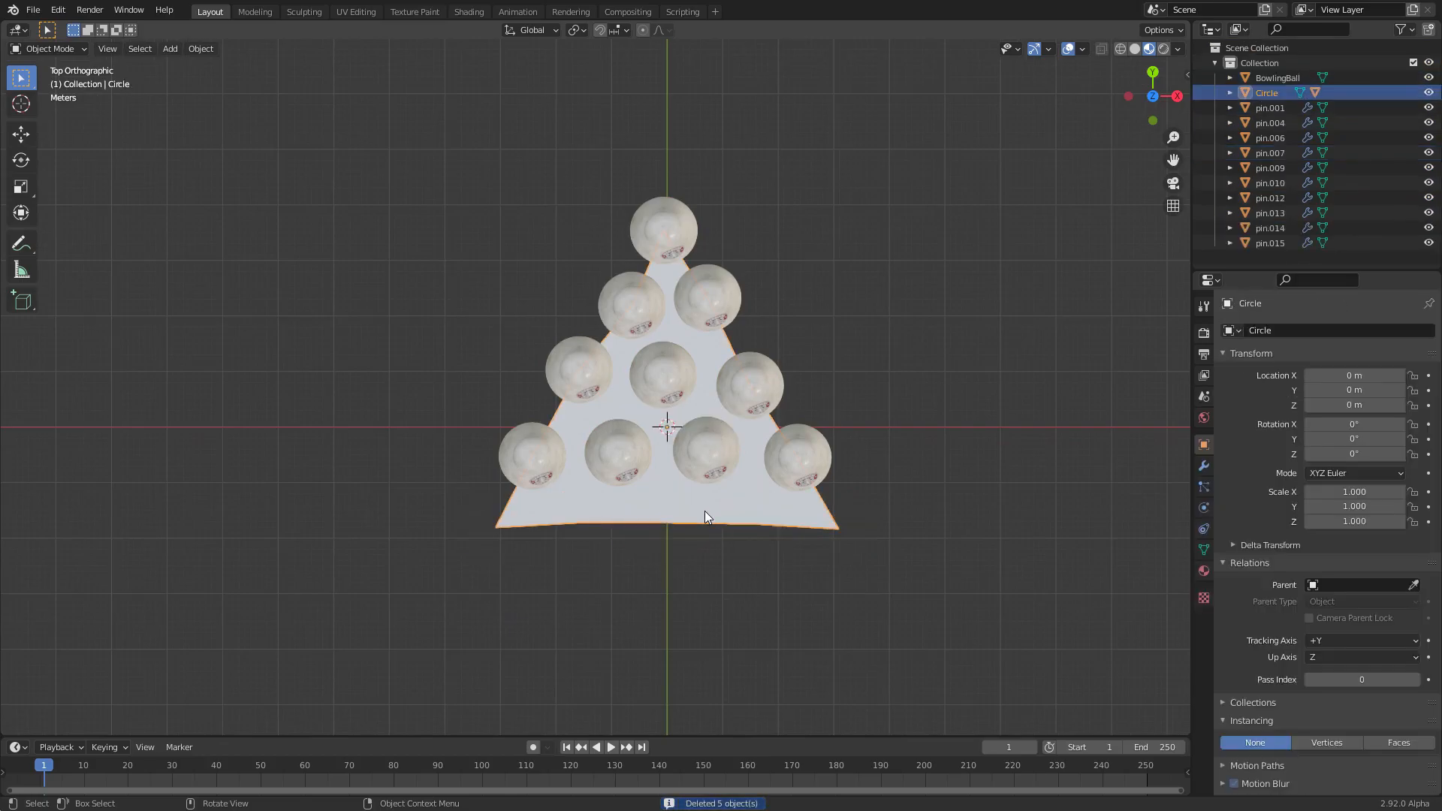
key(x)
click(705, 510)
Try moving one pin in the four-pin row and rotating it about the global Z axis
middle_drag(664, 484, 745, 263)
middle_drag(606, 288, 519, 308)
shift+middle_drag(877, 283, 625, 336)
click(638, 347)
key(g)
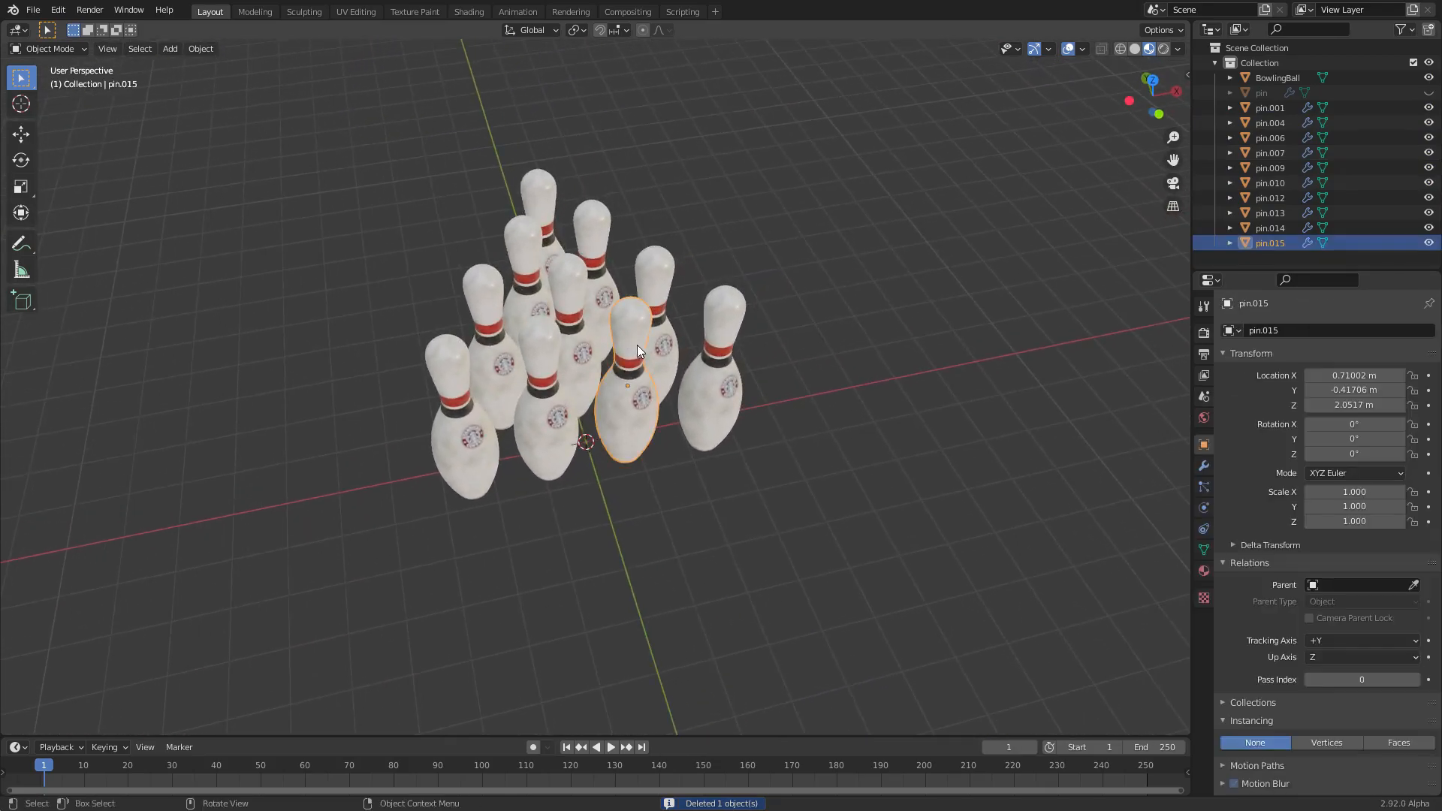
click(679, 381)
key(ctrl+z)
scroll(679, 382, up, 3)
key(r)
key(z)
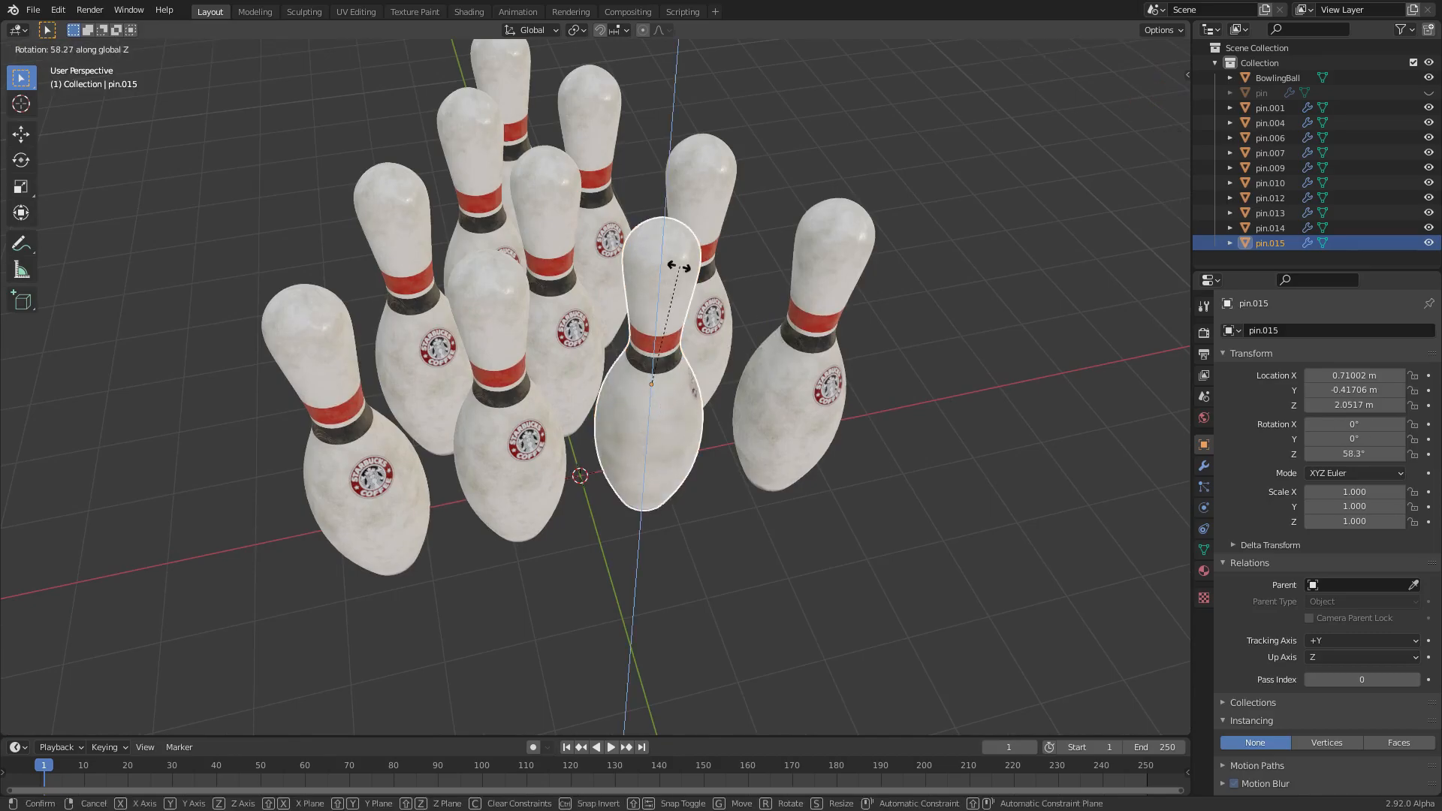
key(Escape)
Save the file with the ten separate pins
key(ctrl+s)
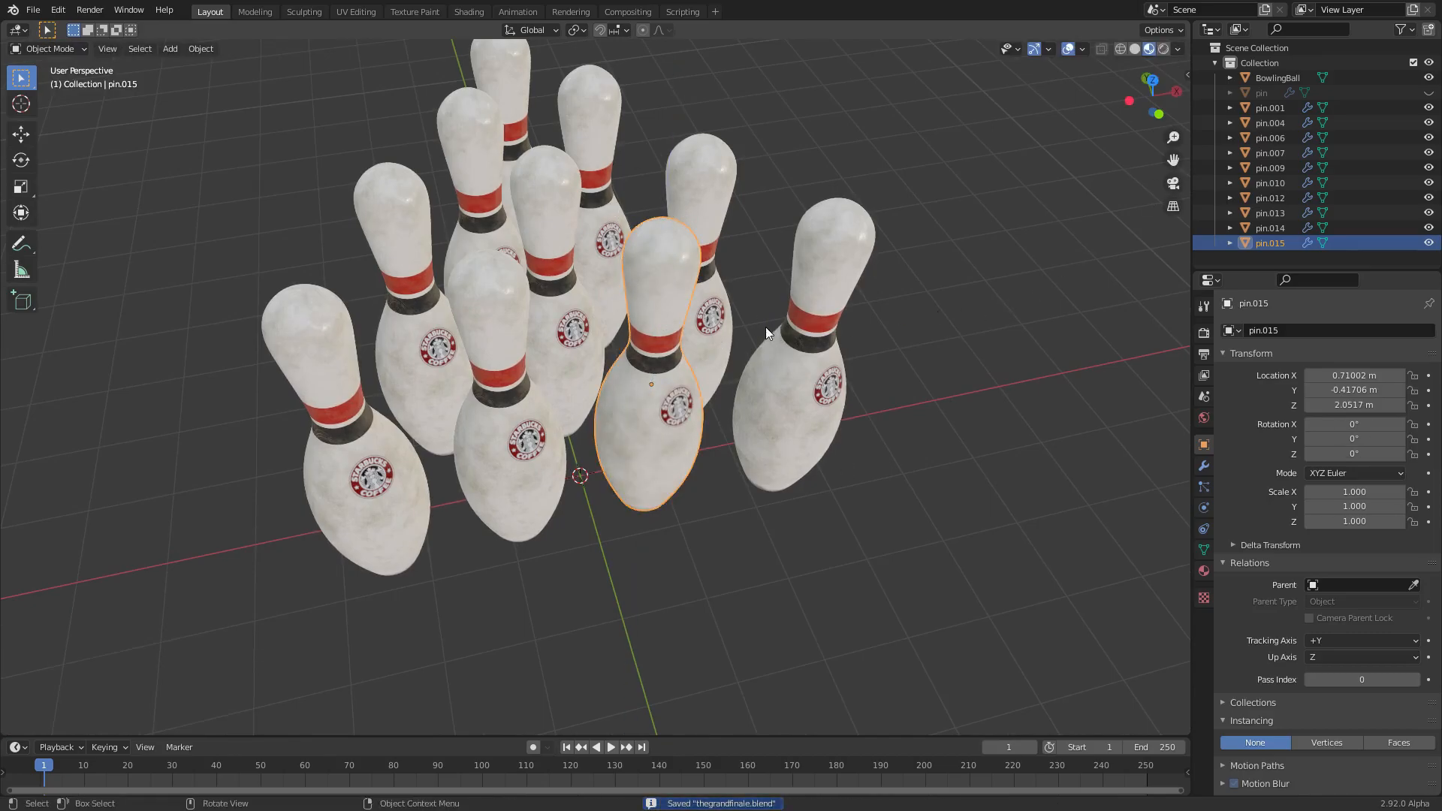
key(r)
key(Escape)
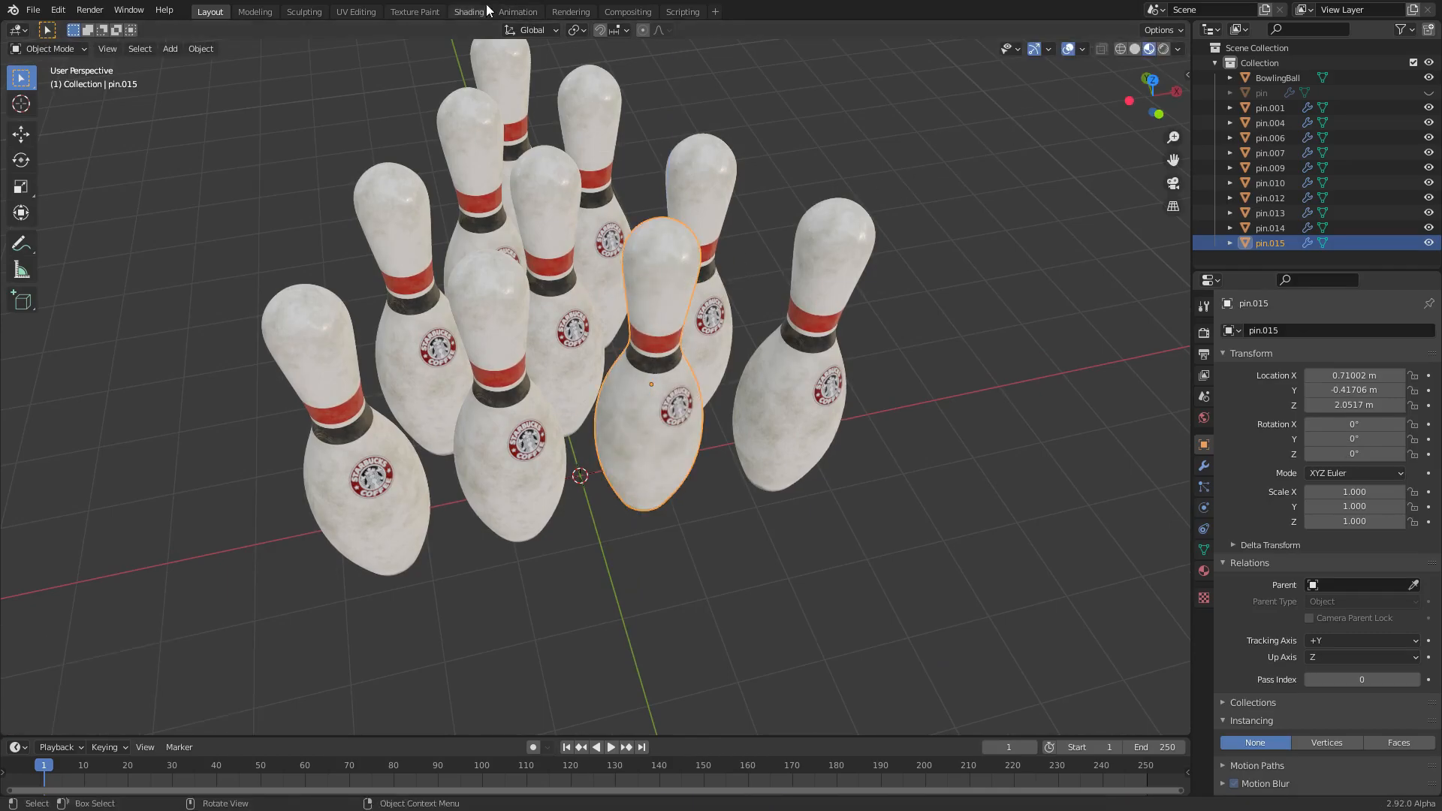
Switch to the Shading workspace and bring the pin material's texture coordinate and roughness nodes into view
click(465, 12)
middle_drag(434, 614, 1066, 674)
scroll(720, 652, down, 6)
middle_drag(498, 655, 615, 698)
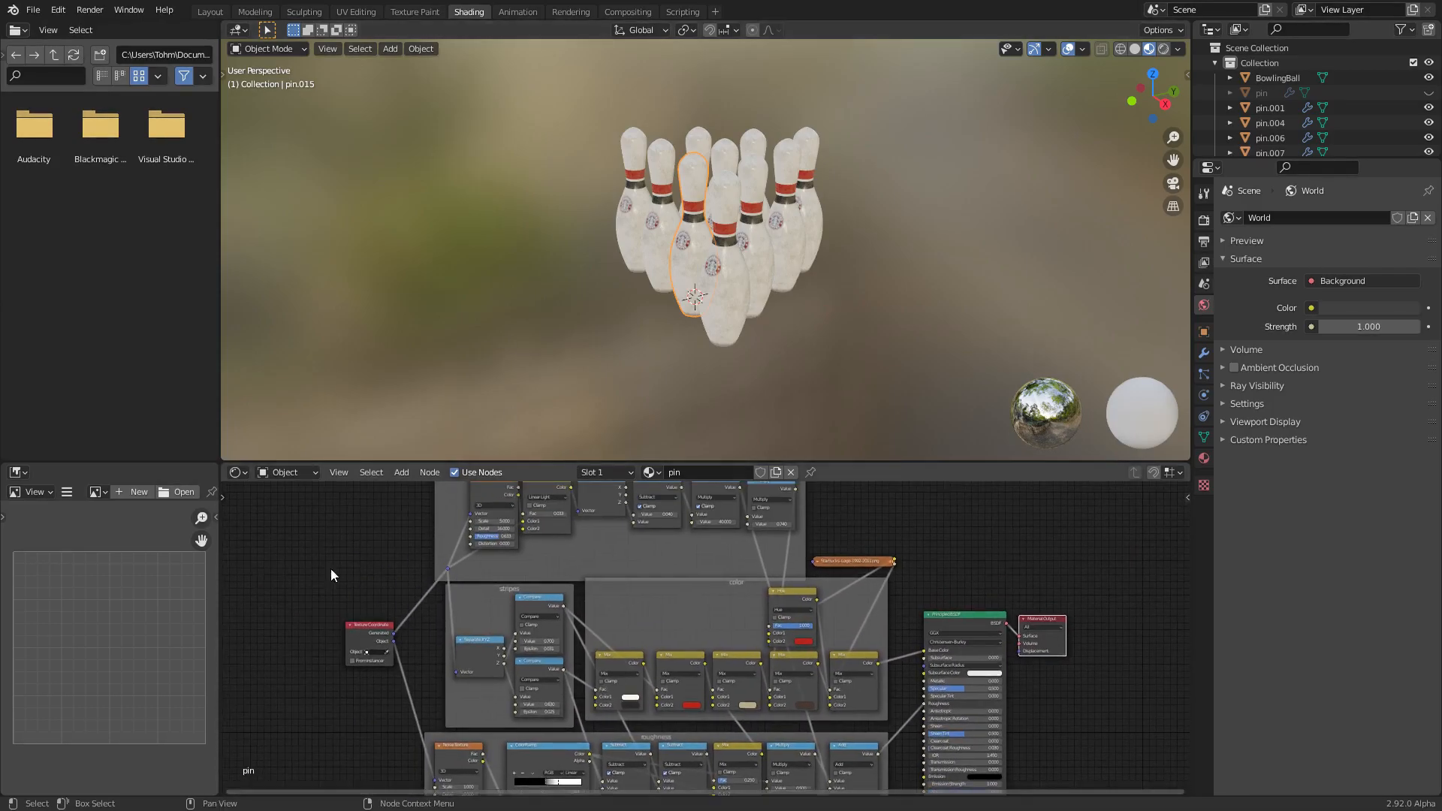
scroll(791, 227, up, 5)
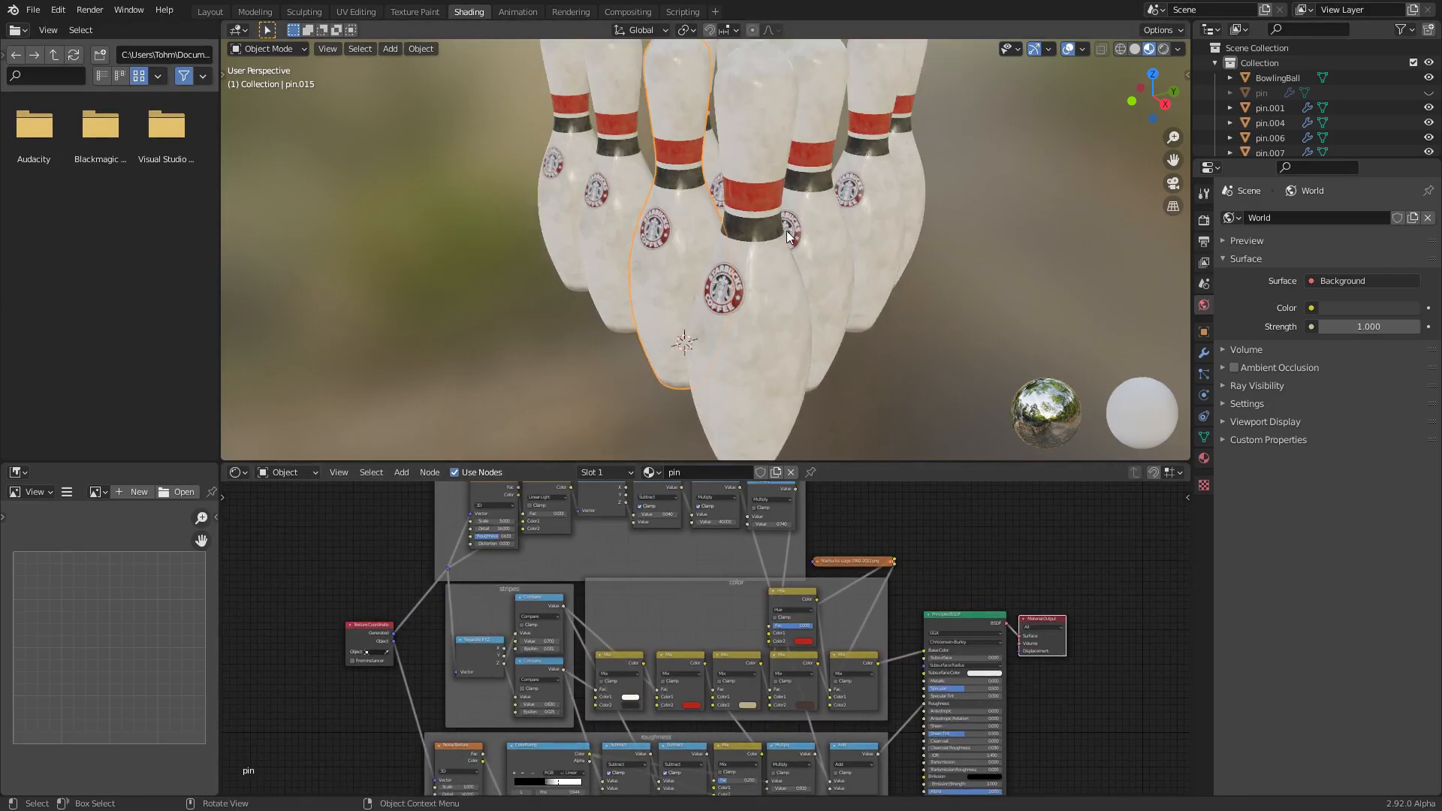
middle_drag(400, 651, 578, 561)
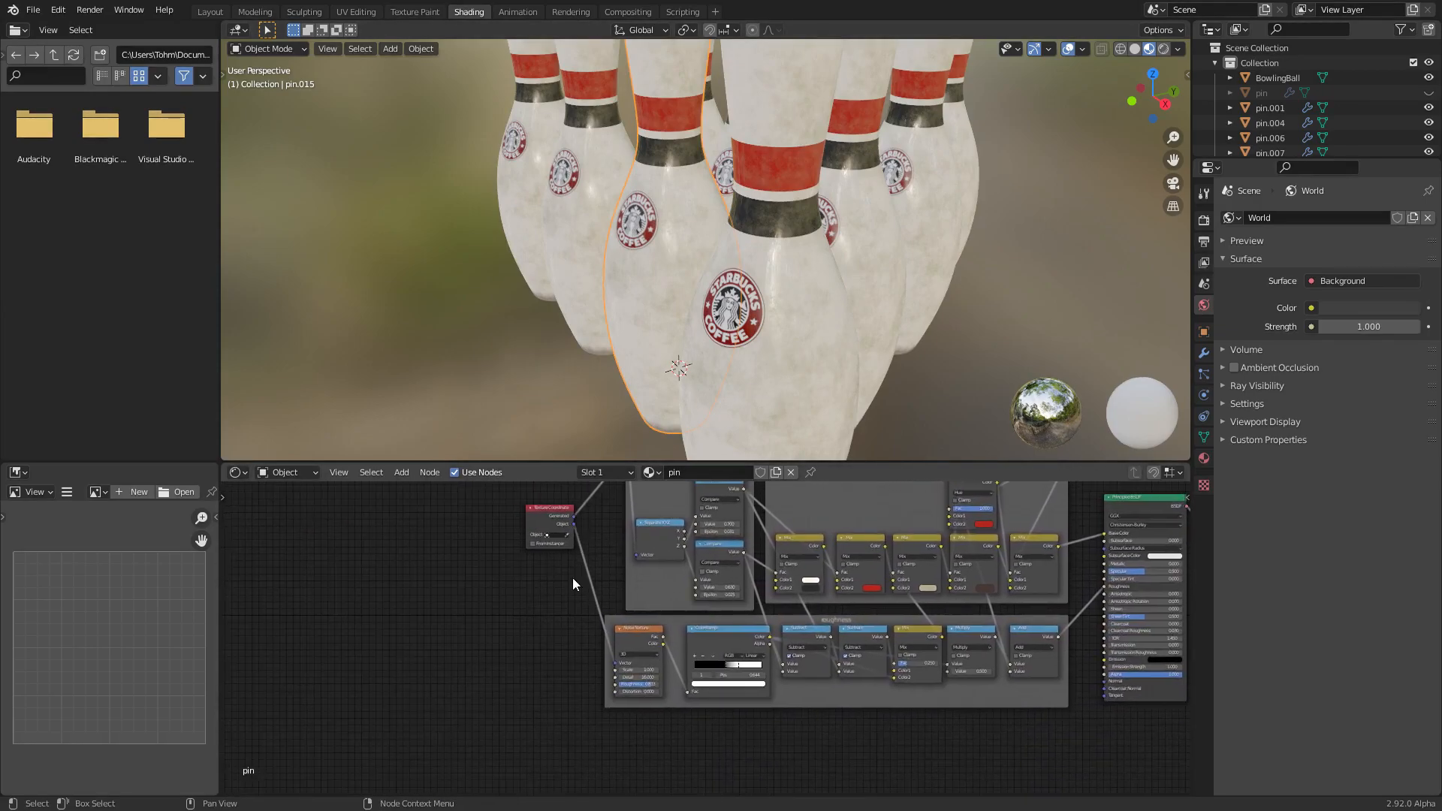
scroll(550, 617, up, 1)
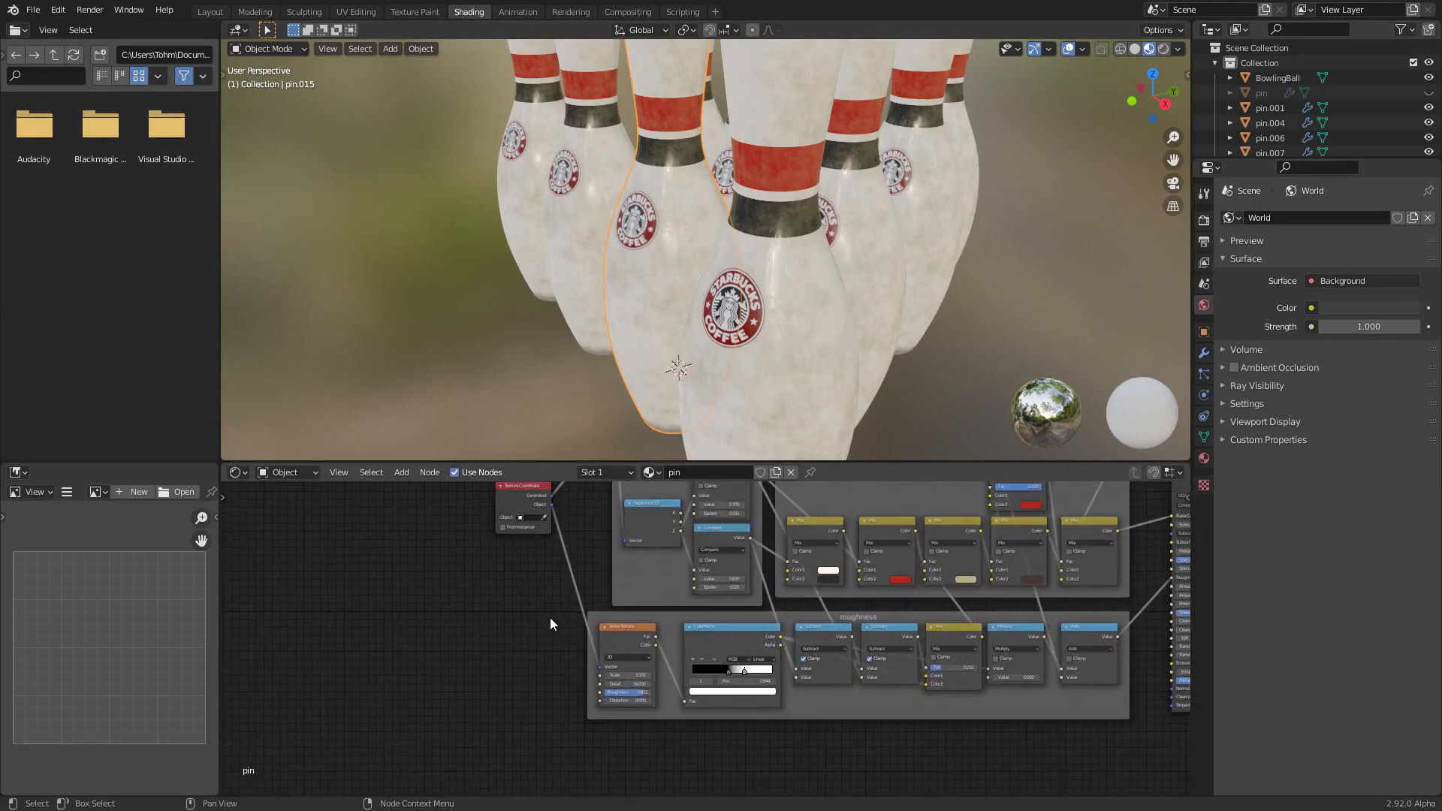
In rendered shading, try green as the red stripe's Mix node colour in the pin material, and undo the colour change
click(1168, 49)
scroll(682, 299, down, 6)
click(759, 281)
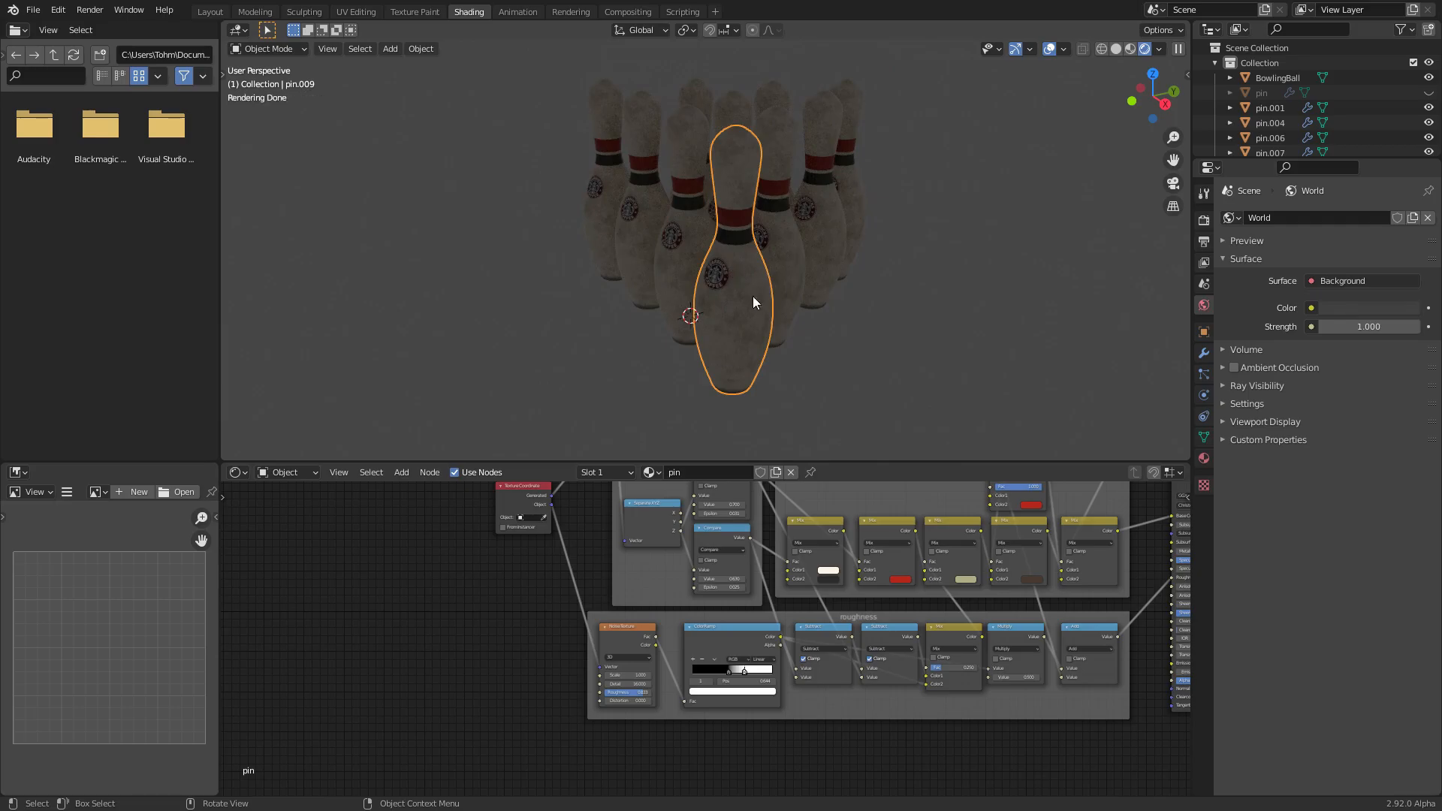
click(905, 580)
click(921, 475)
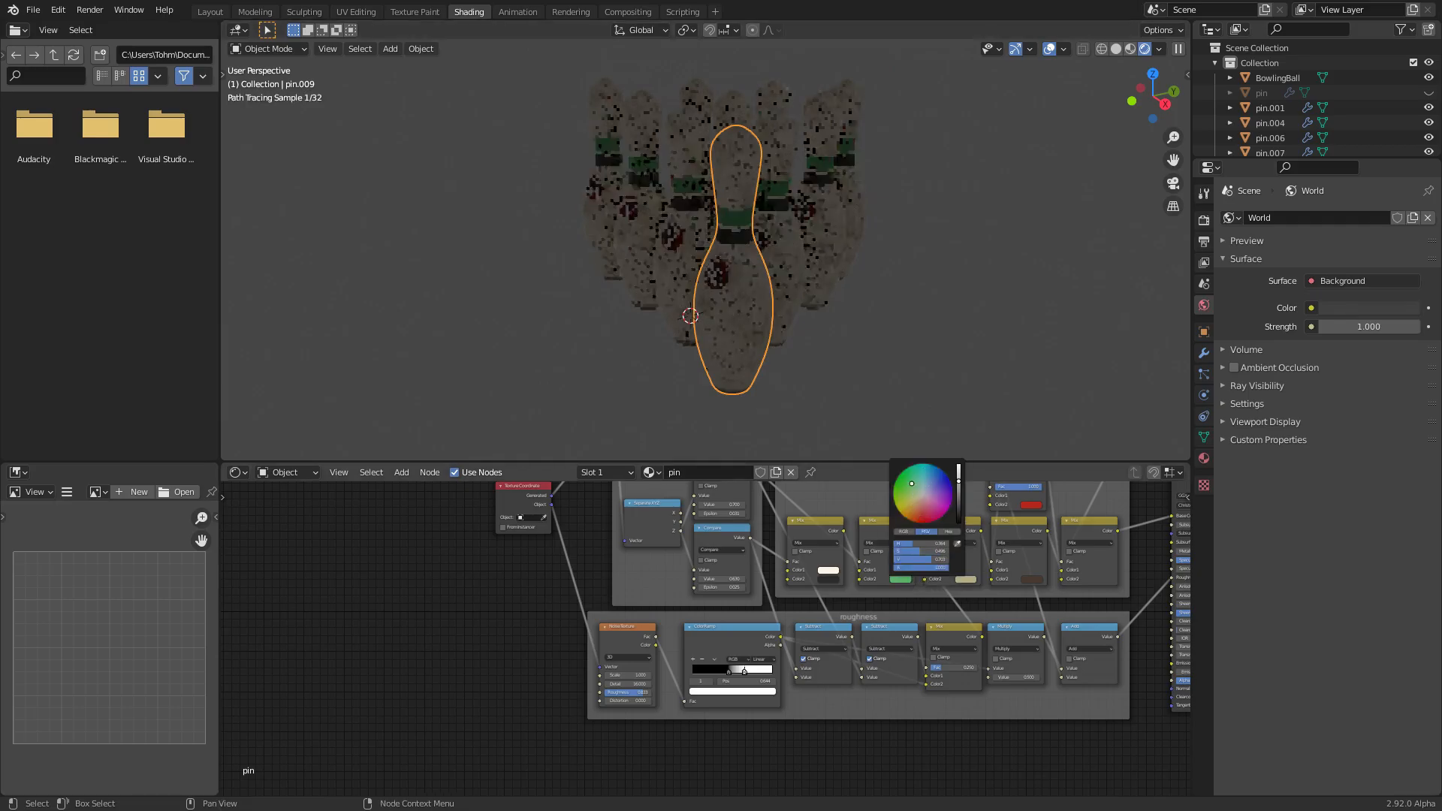
key(ctrl+z)
Preview the roughness frame's Noise Texture on the pins and add an Object Info node beside it
scroll(622, 620, up, 3)
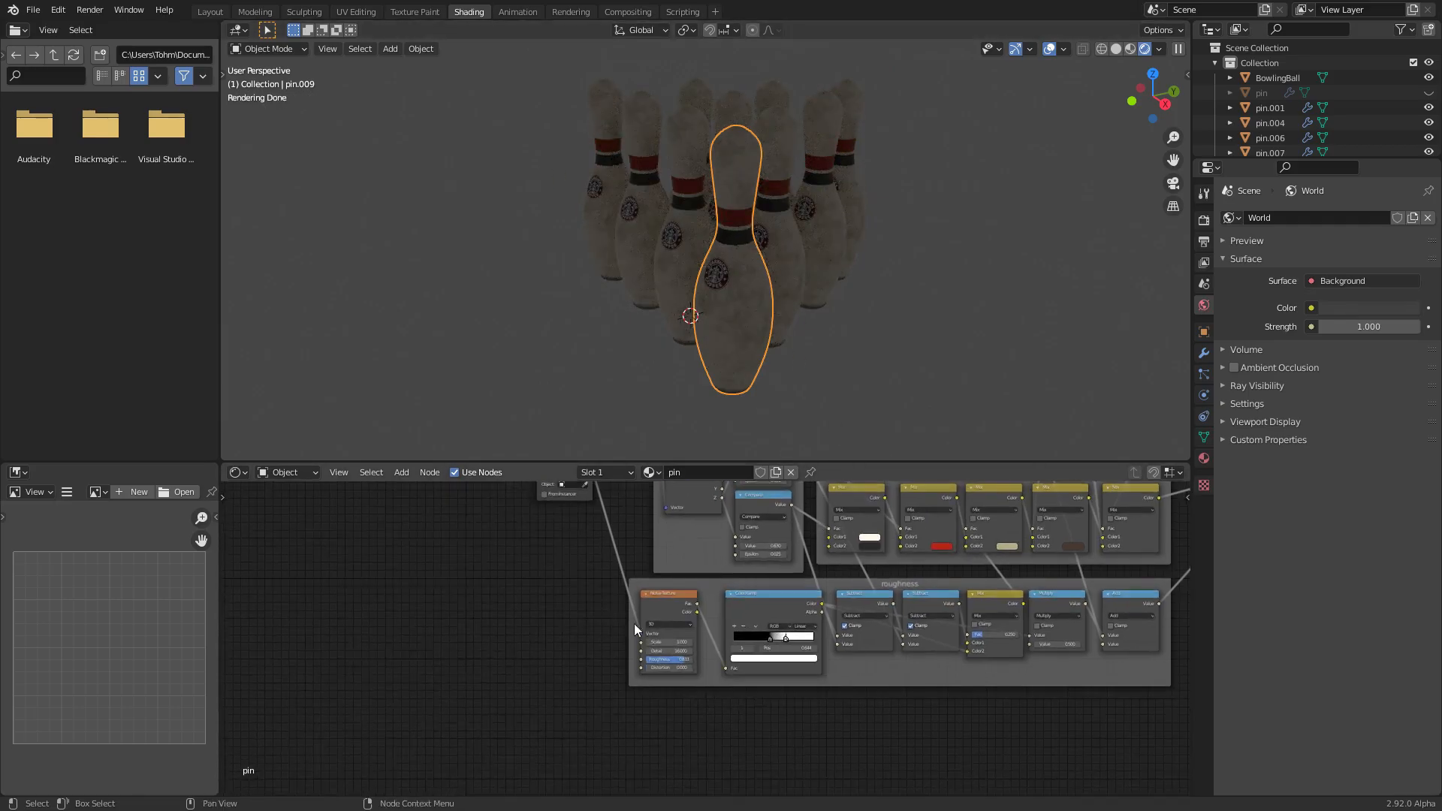
ctrl+shift+click(648, 575)
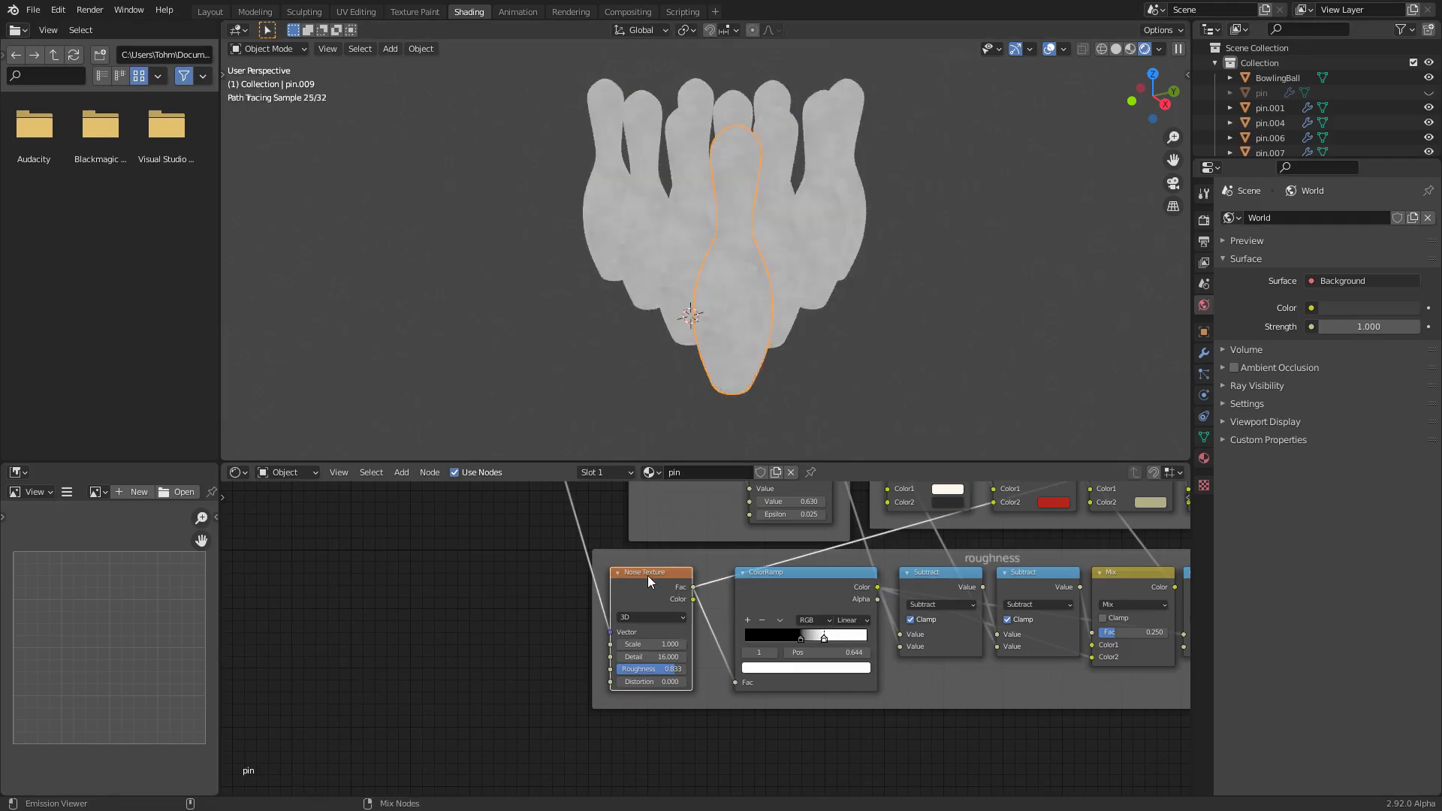
scroll(558, 595, up, 2)
key(shift+a)
click(521, 558)
text(obj)
key(Return)
click(395, 564)
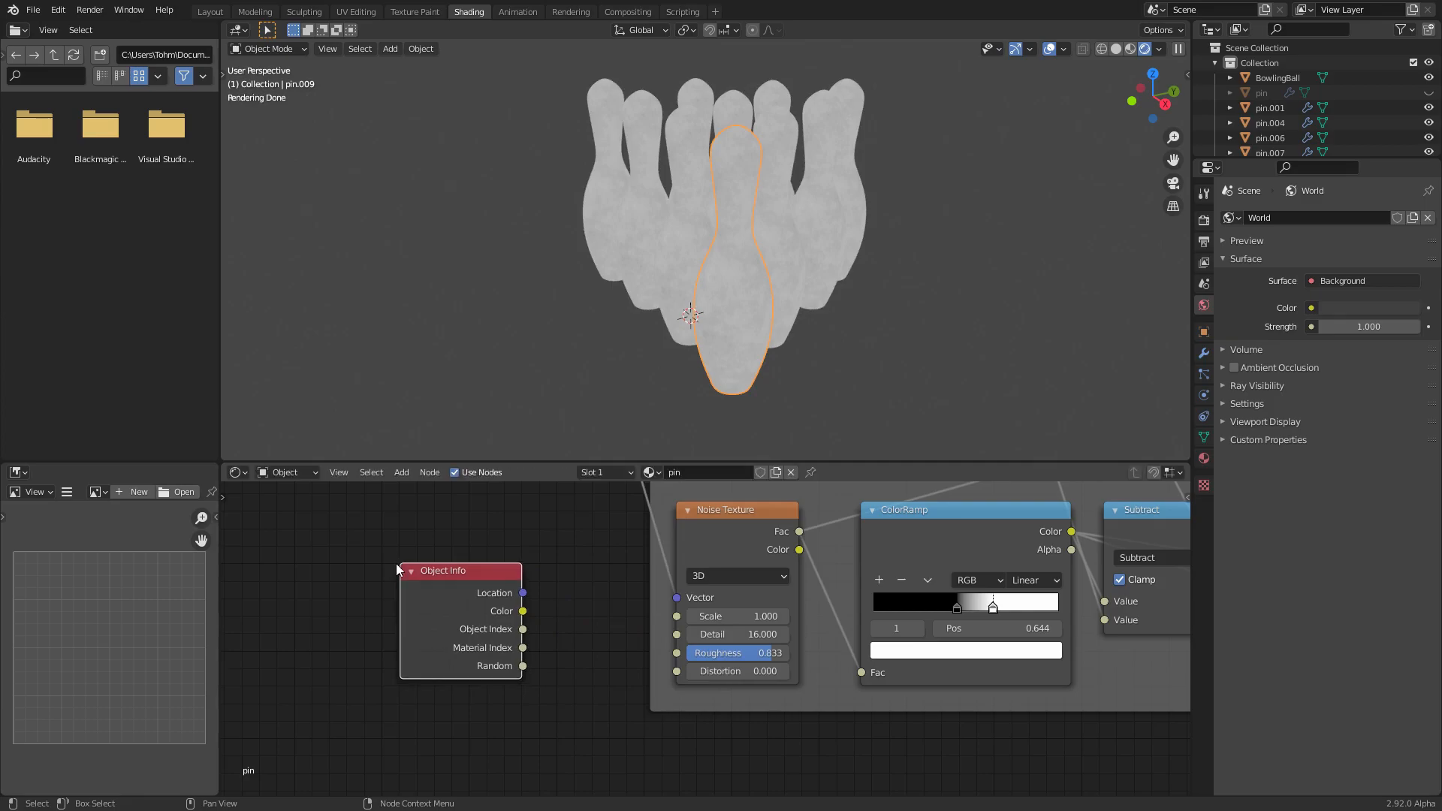
scroll(565, 651, up, 1)
Preview the Object Info node's Random output on the pins and examine their individual shades from another angle
click(485, 675)
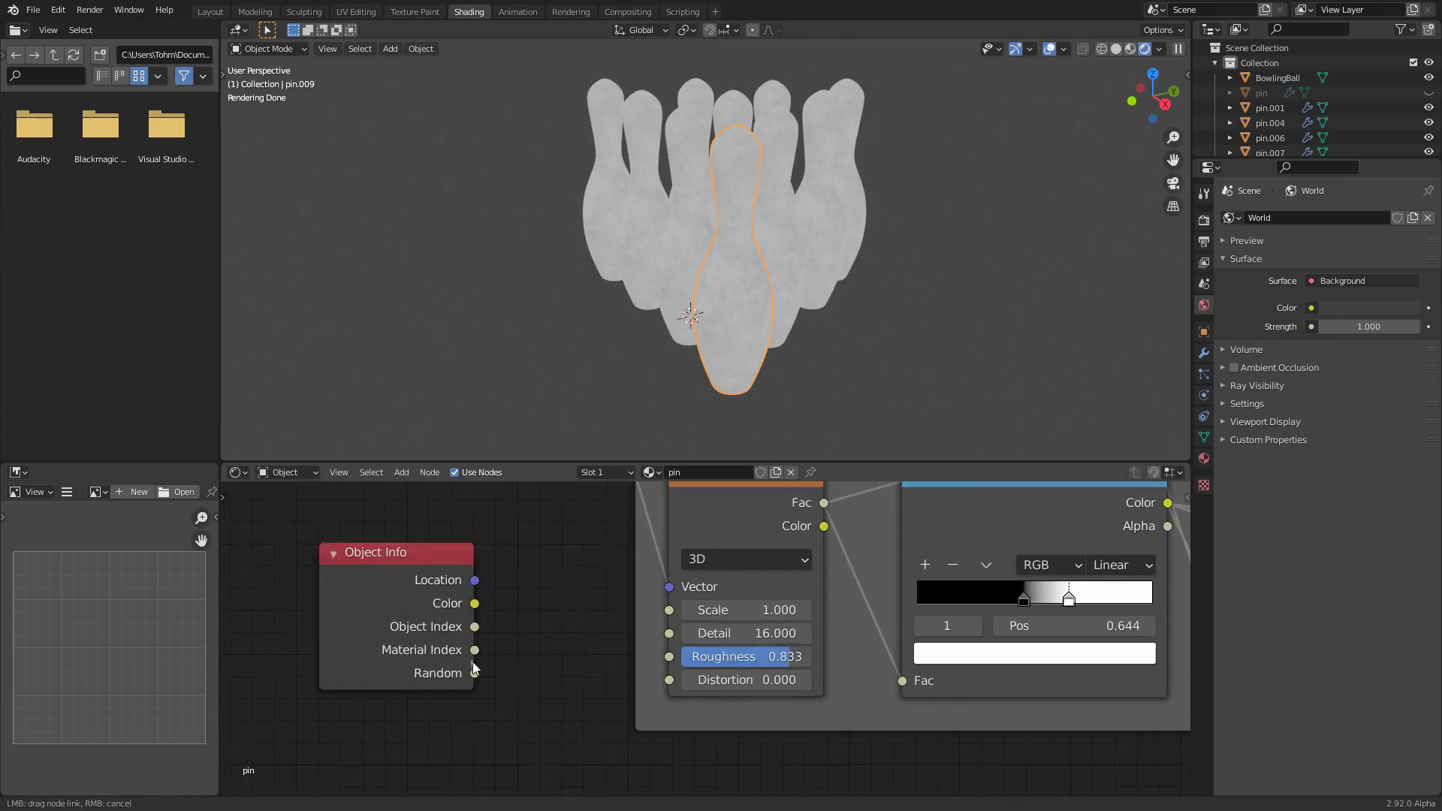
ctrl+shift+click(424, 576)
ctrl+shift+click(424, 575)
ctrl+shift+click(423, 576)
ctrl+shift+click(423, 575)
ctrl+shift+click(422, 575)
middle_drag(959, 278, 831, 252)
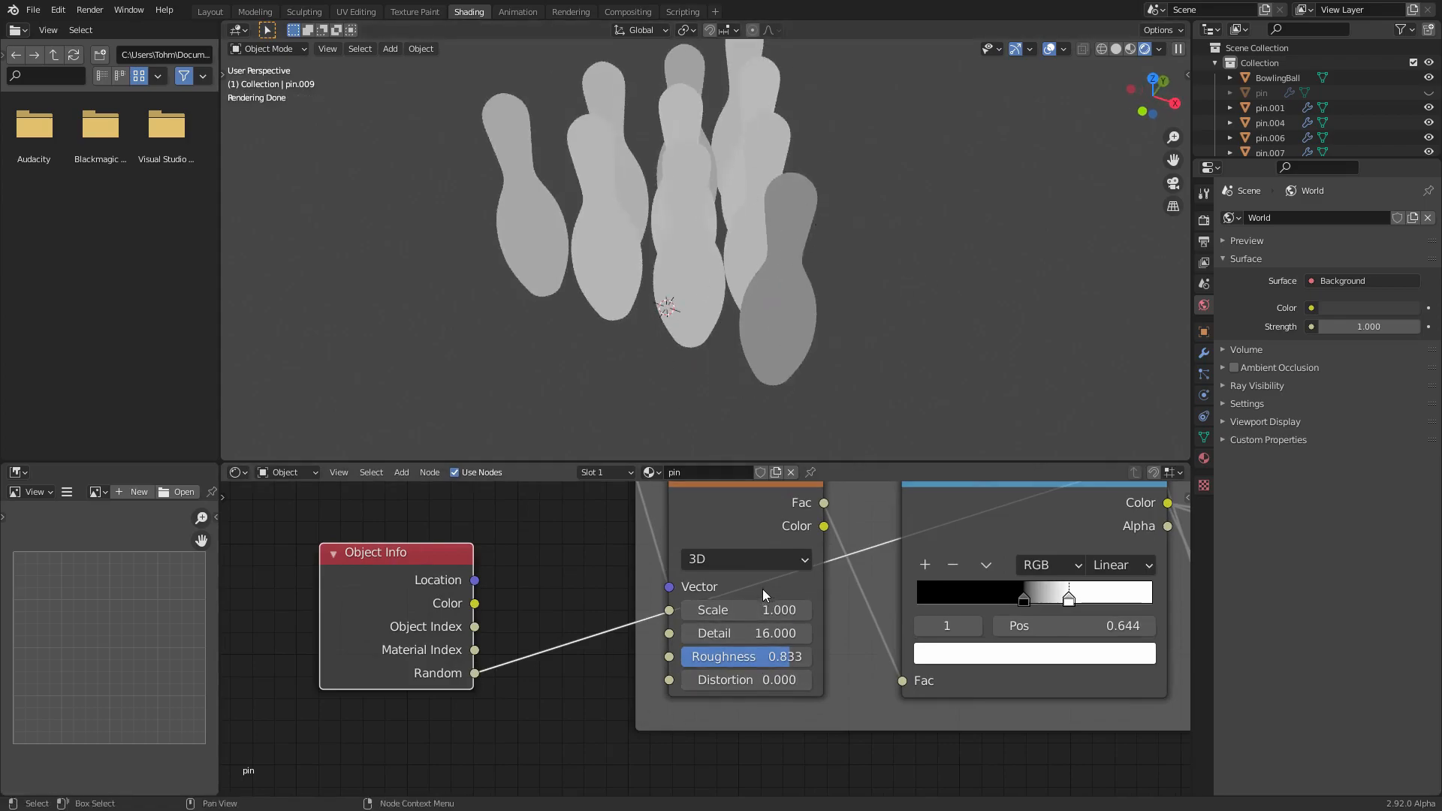
Set the roughness Noise Texture to 4D and connect the Object Info node's Random output to its W input
click(736, 543)
click(732, 558)
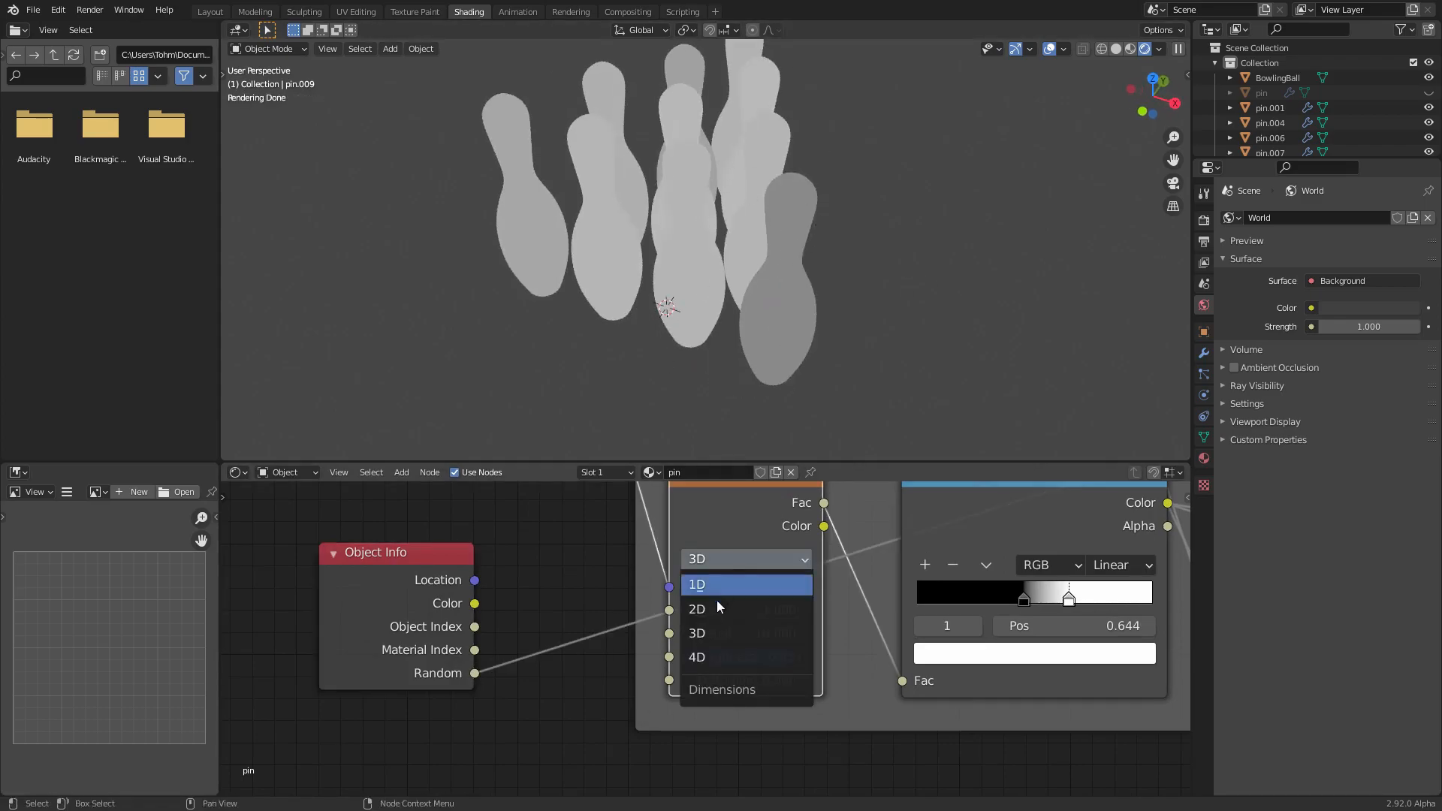
click(709, 651)
drag(475, 673, 669, 612)
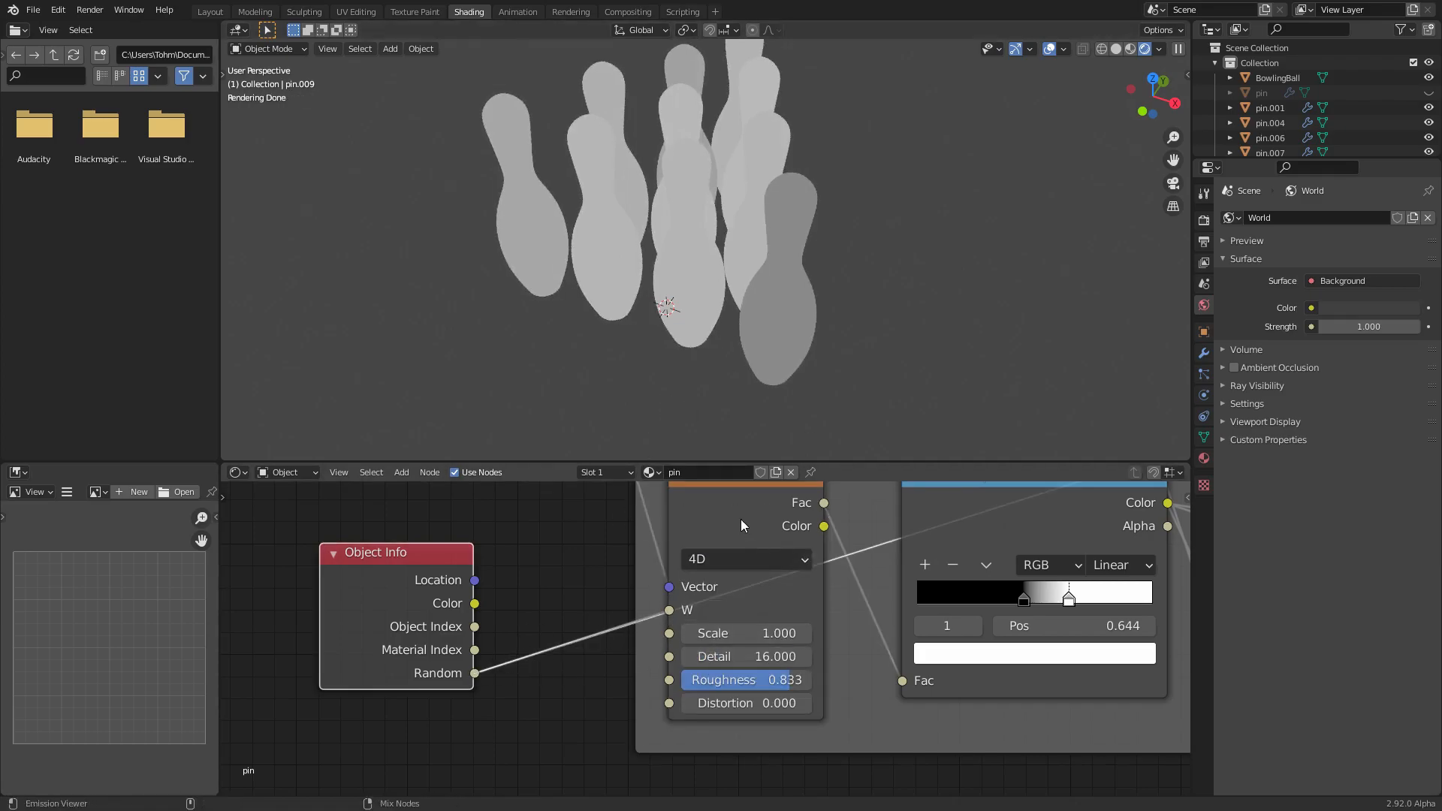
Route the Principled BSDF back to the pin material's output
scroll(767, 624, down, 10)
middle_drag(769, 629, 433, 721)
ctrl+shift+click(823, 560)
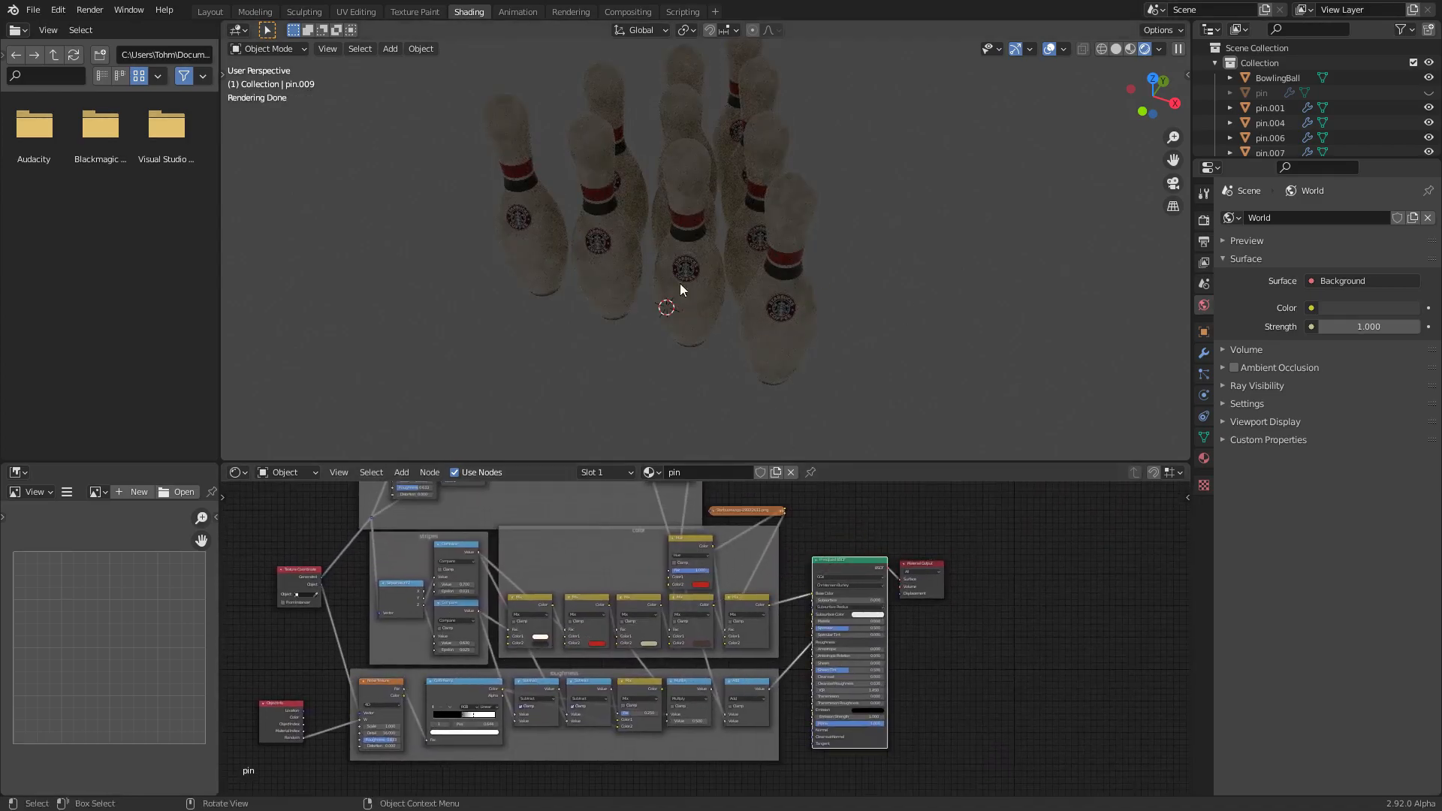
Select the bowling ball in the Layout workspace with Material Preview shading, and save the file
click(225, 12)
click(1145, 49)
scroll(669, 341, down, 3)
middle_drag(669, 341, 829, 354)
scroll(829, 354, down, 3)
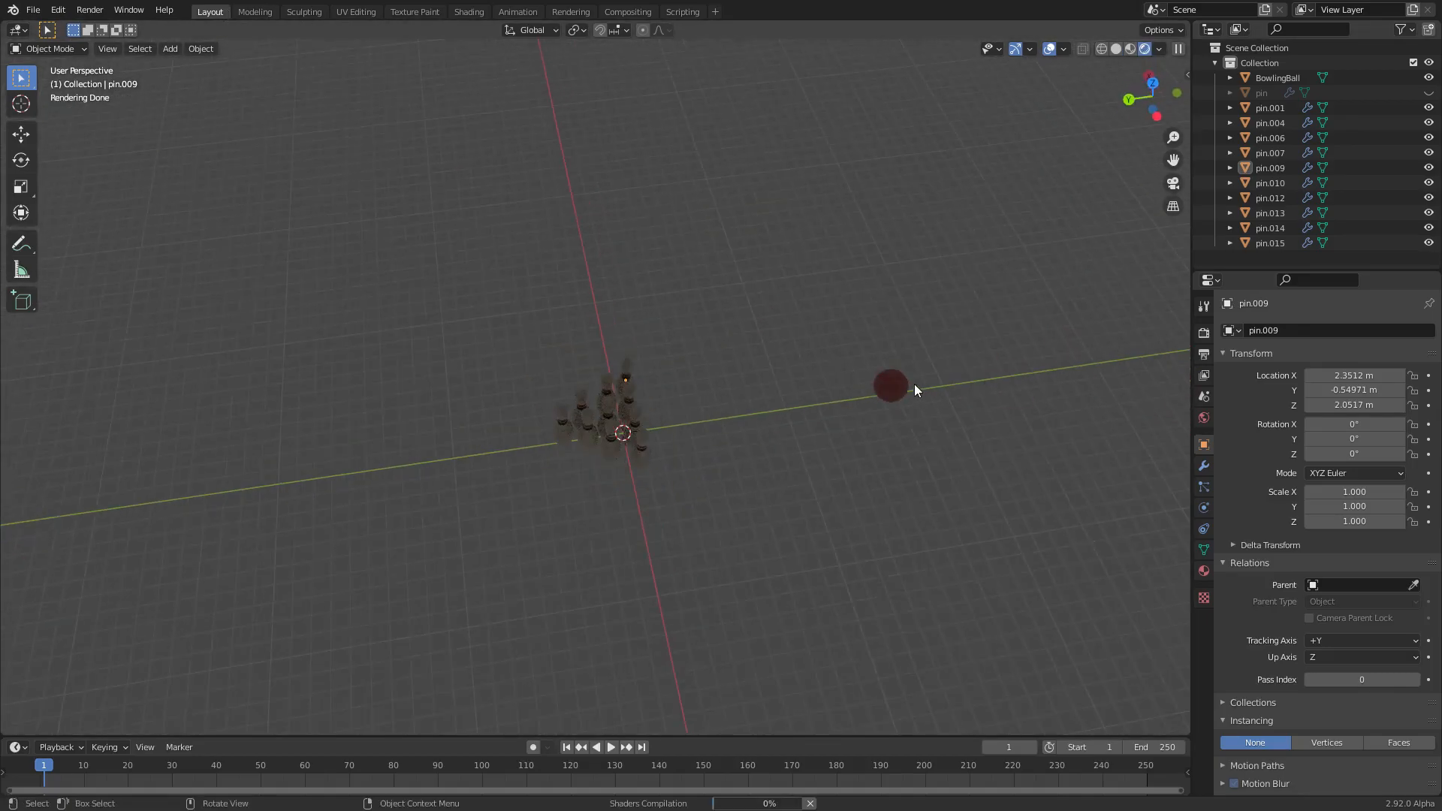
click(891, 386)
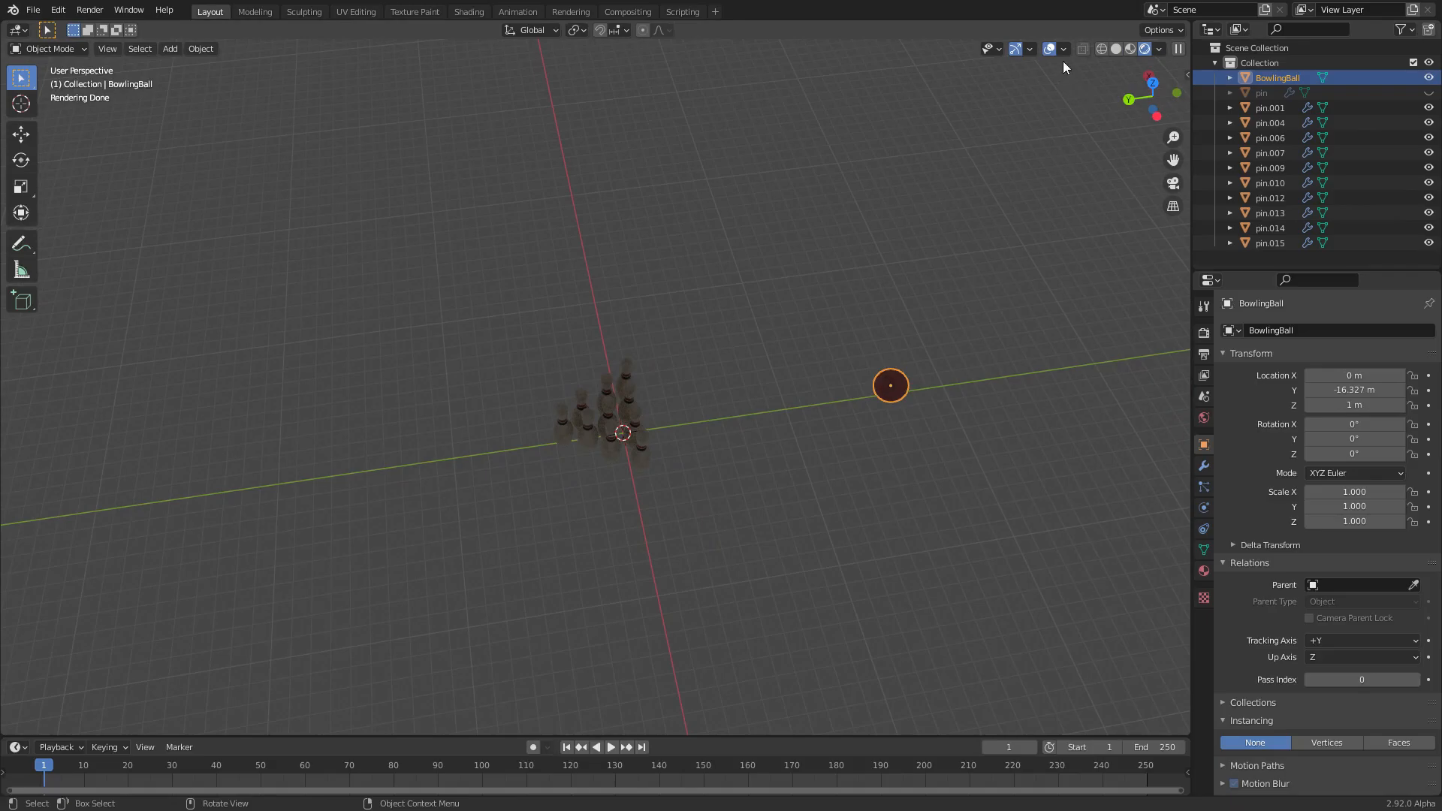
click(1133, 44)
key(ctrl+s)
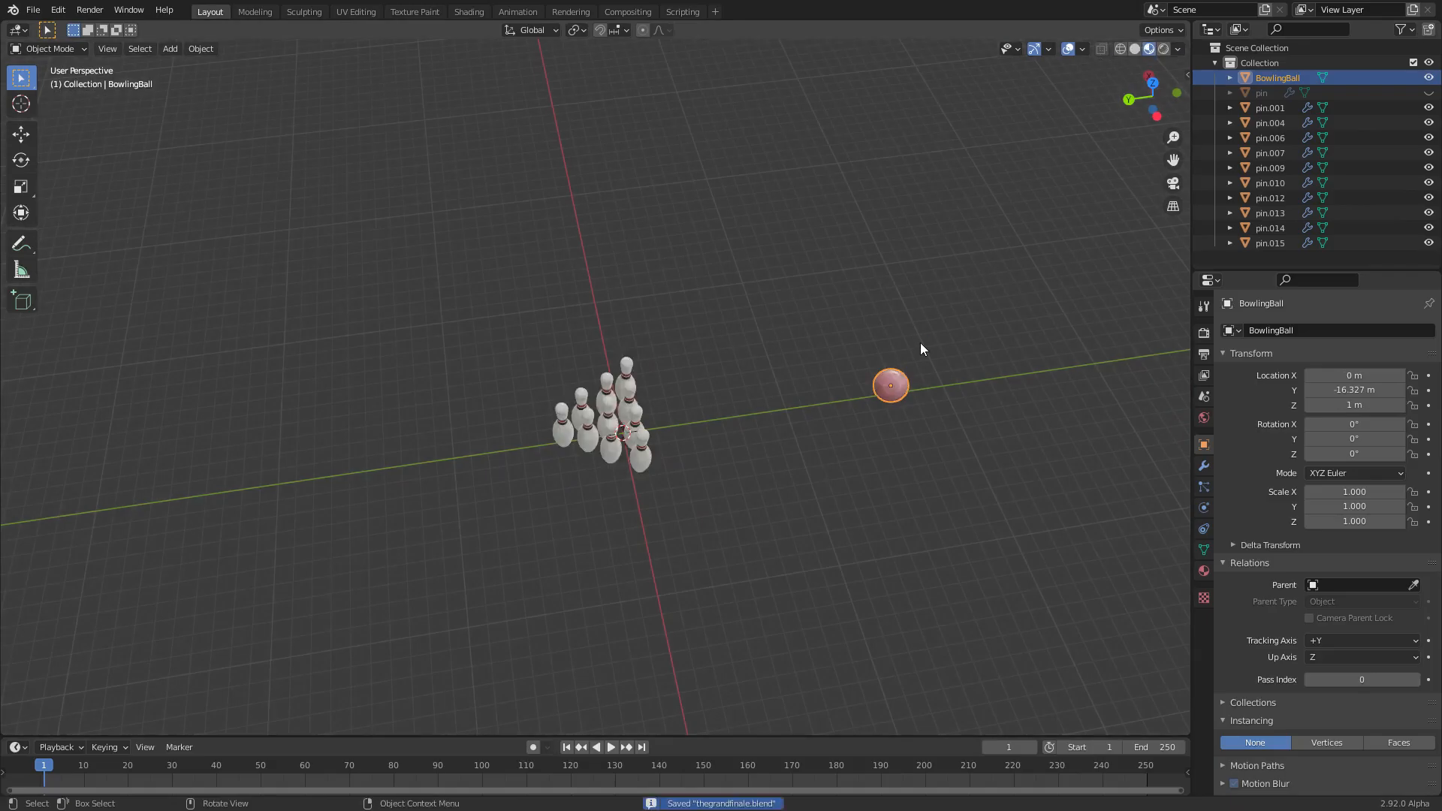
Move the bowling ball along Y to about 20 m, in front of the pin triangle's tip
click(1153, 83)
key(g)
key(y)
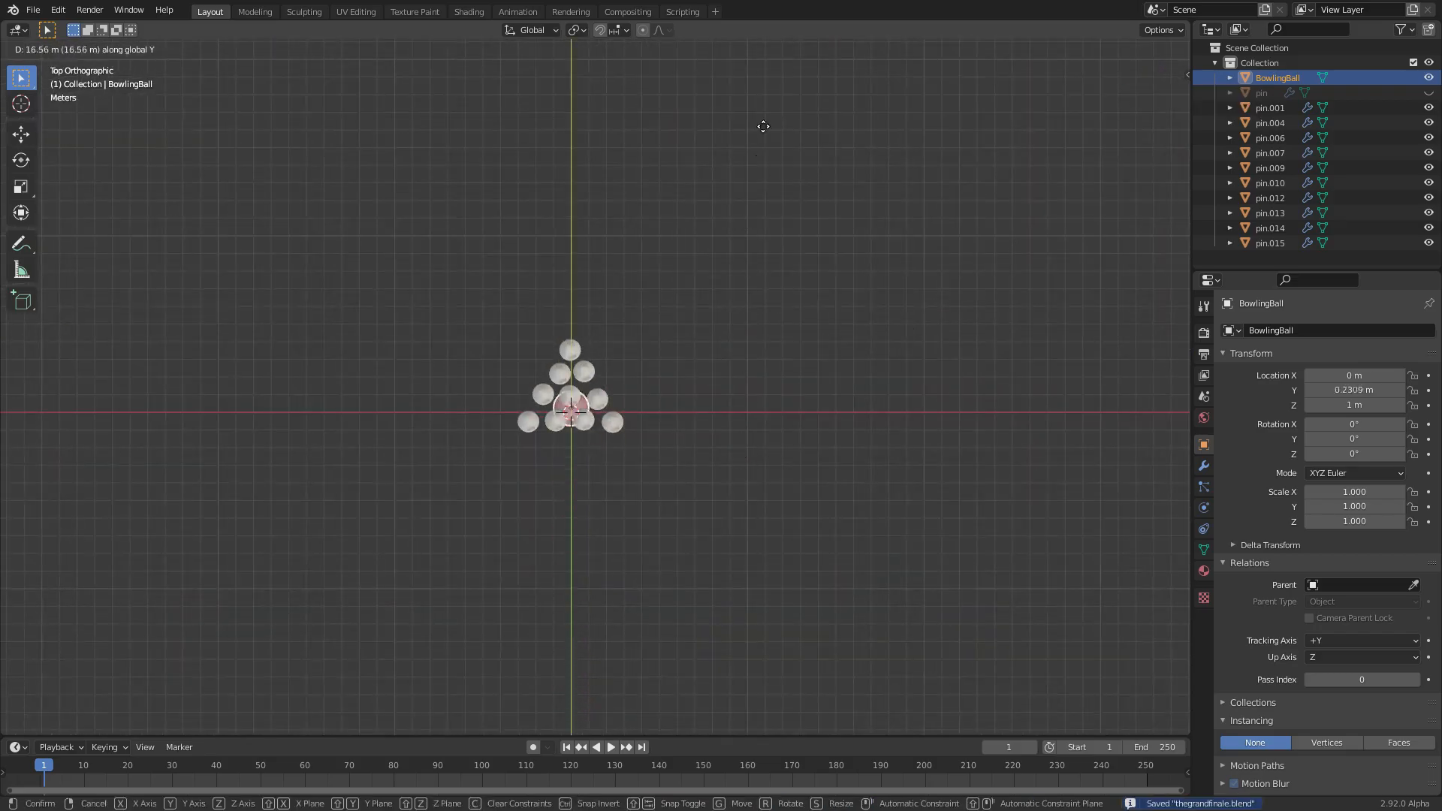
click(759, 547)
shift+middle_drag(558, 249, 822, 323)
key(g)
key(y)
click(823, 296)
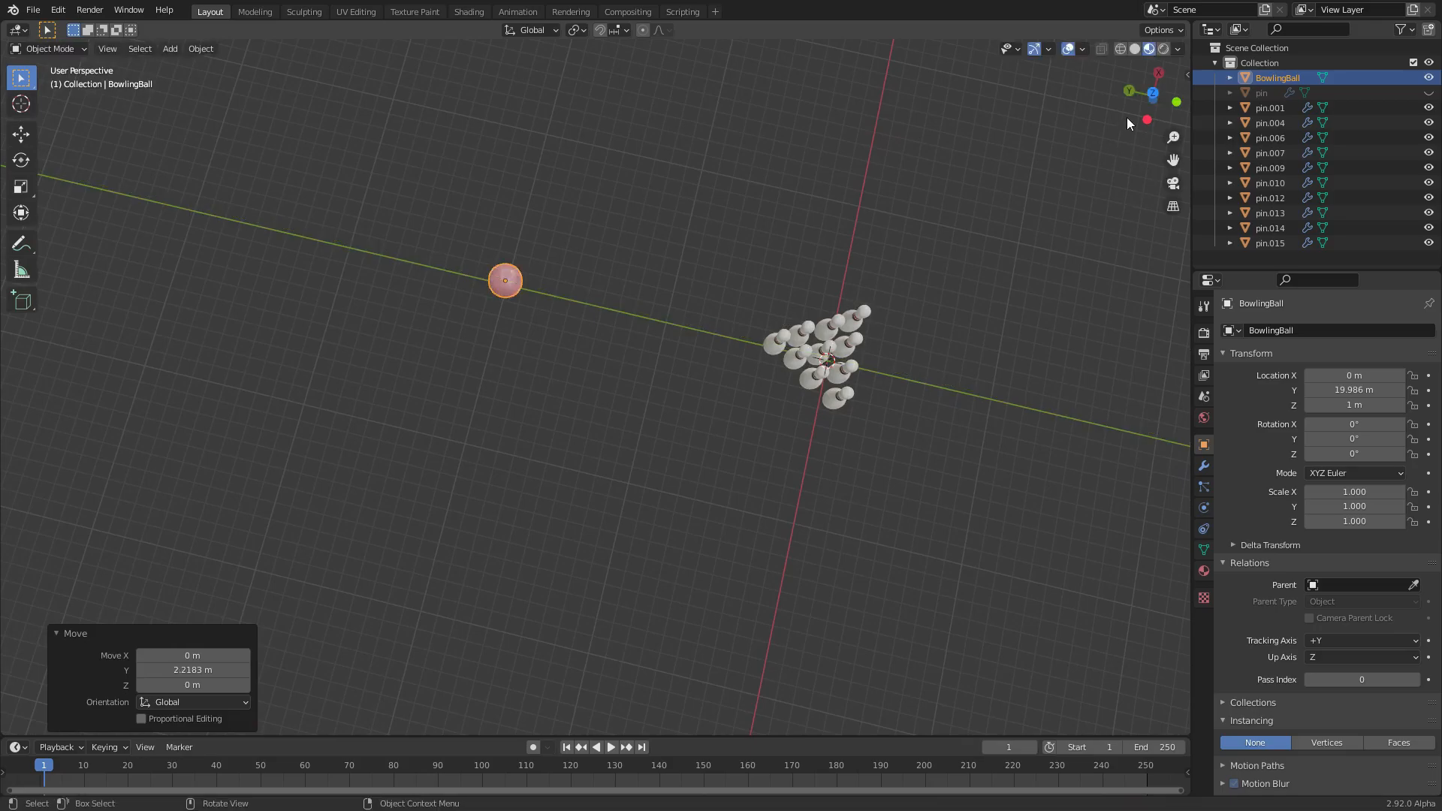
Raise the bowling ball along Z to a height of about 4.75 m
click(1147, 120)
key(g)
key(z)
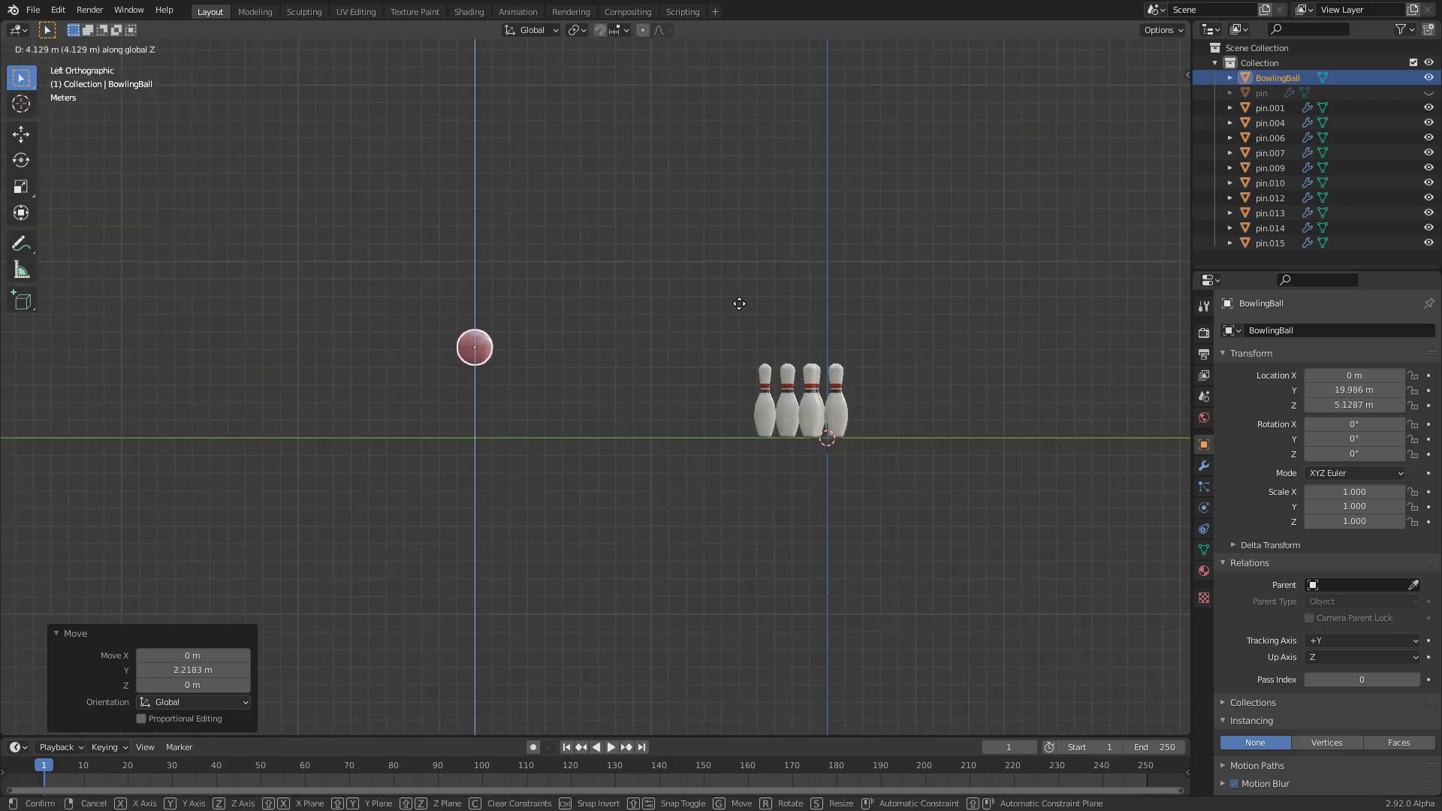
click(717, 364)
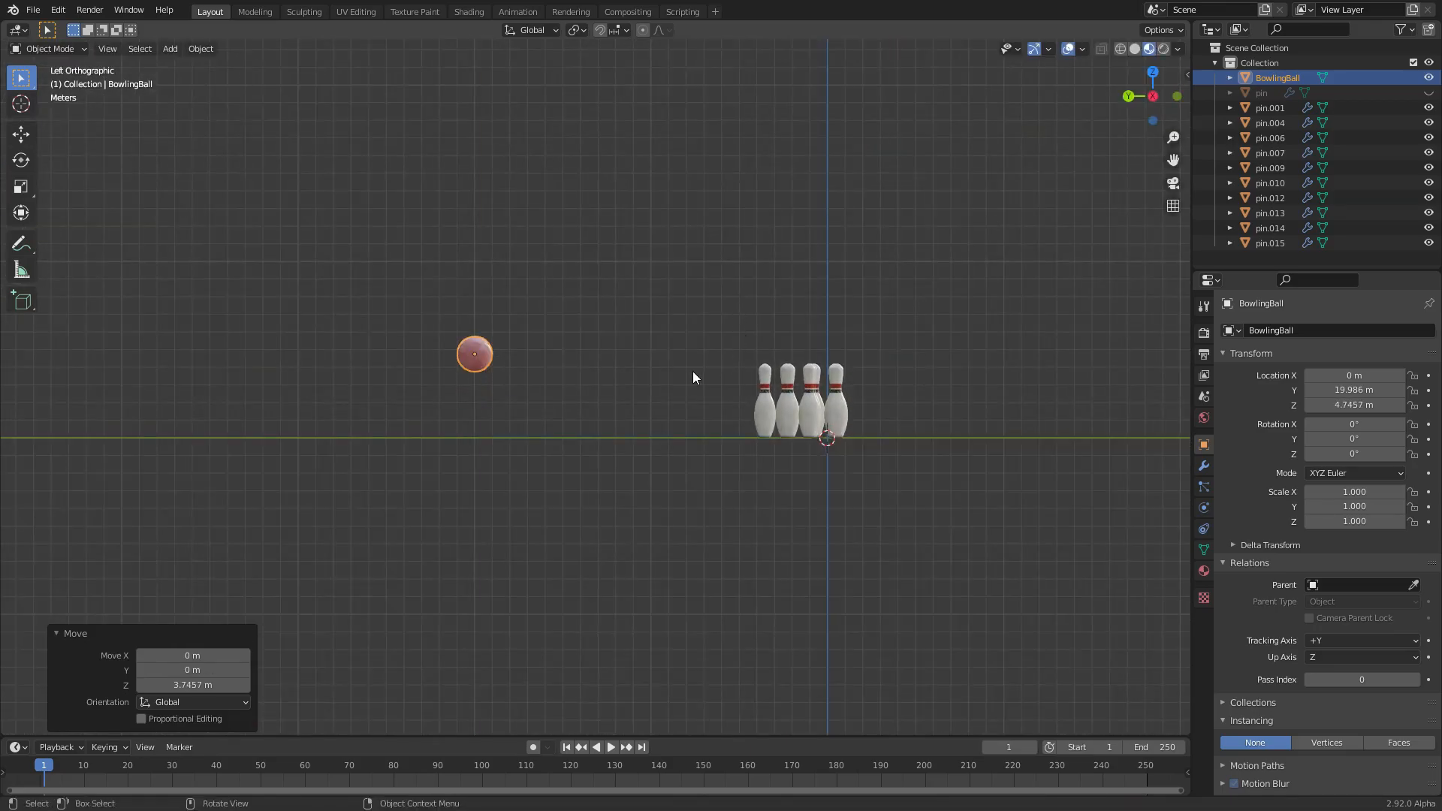
Shift the bowling ball along Y to about 25 m, farther from the pins, and save the file
key(g)
key(y)
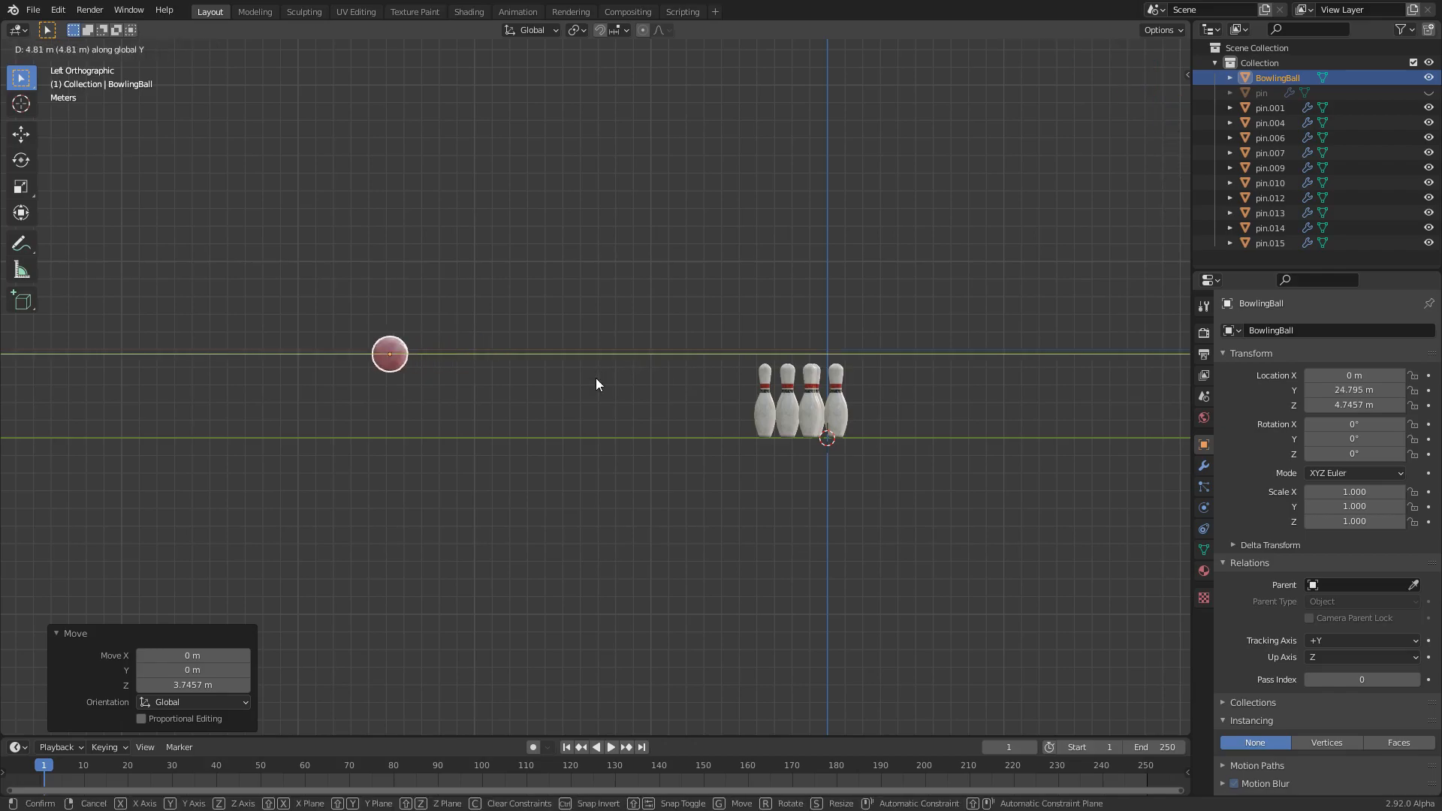
click(590, 377)
key(ctrl+s)
Add a plane at the world origin and scale up its mesh into a square beneath all ten pins
middle_drag(743, 353, 731, 435)
key(shift+a)
mouse_move(496, 114)
click(548, 115)
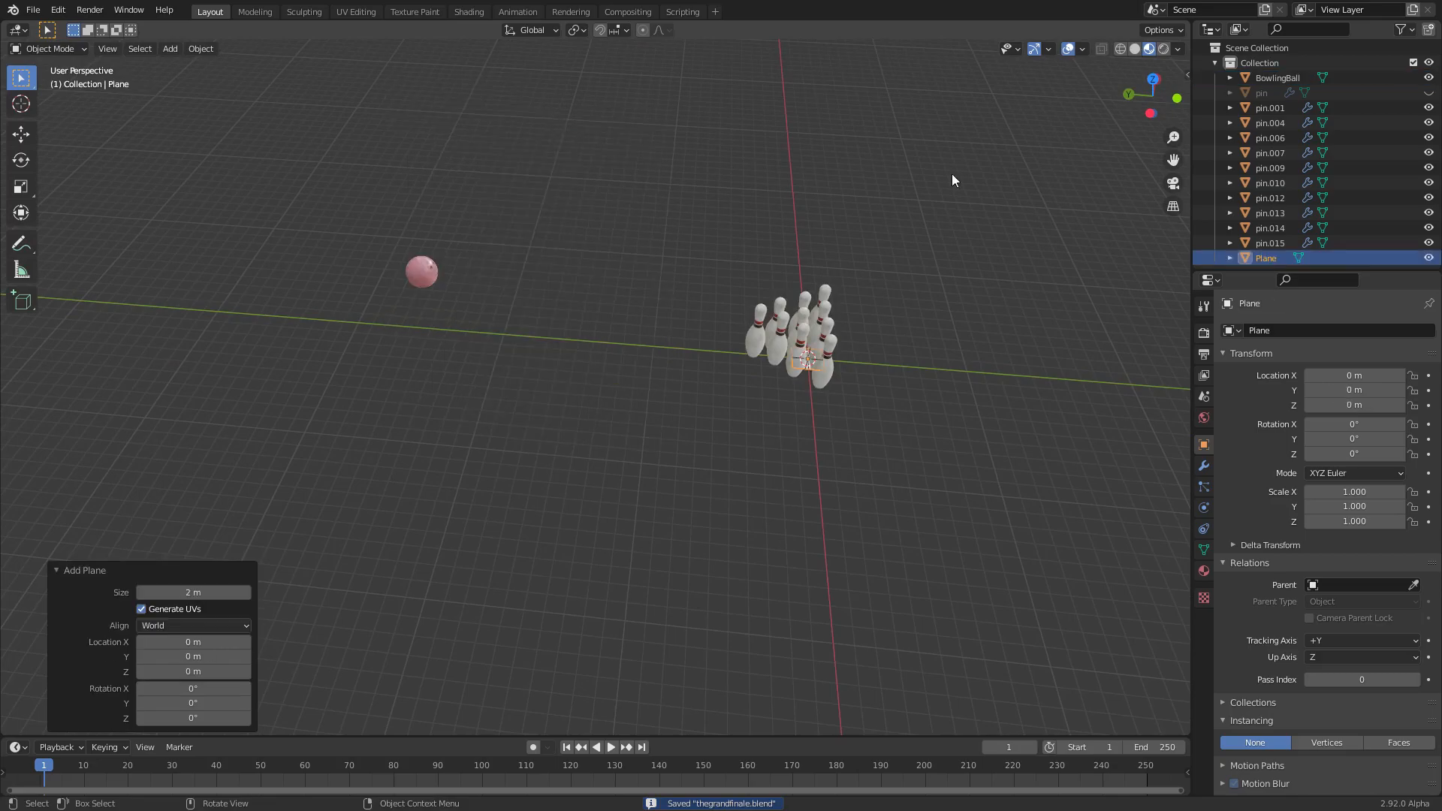
click(1153, 79)
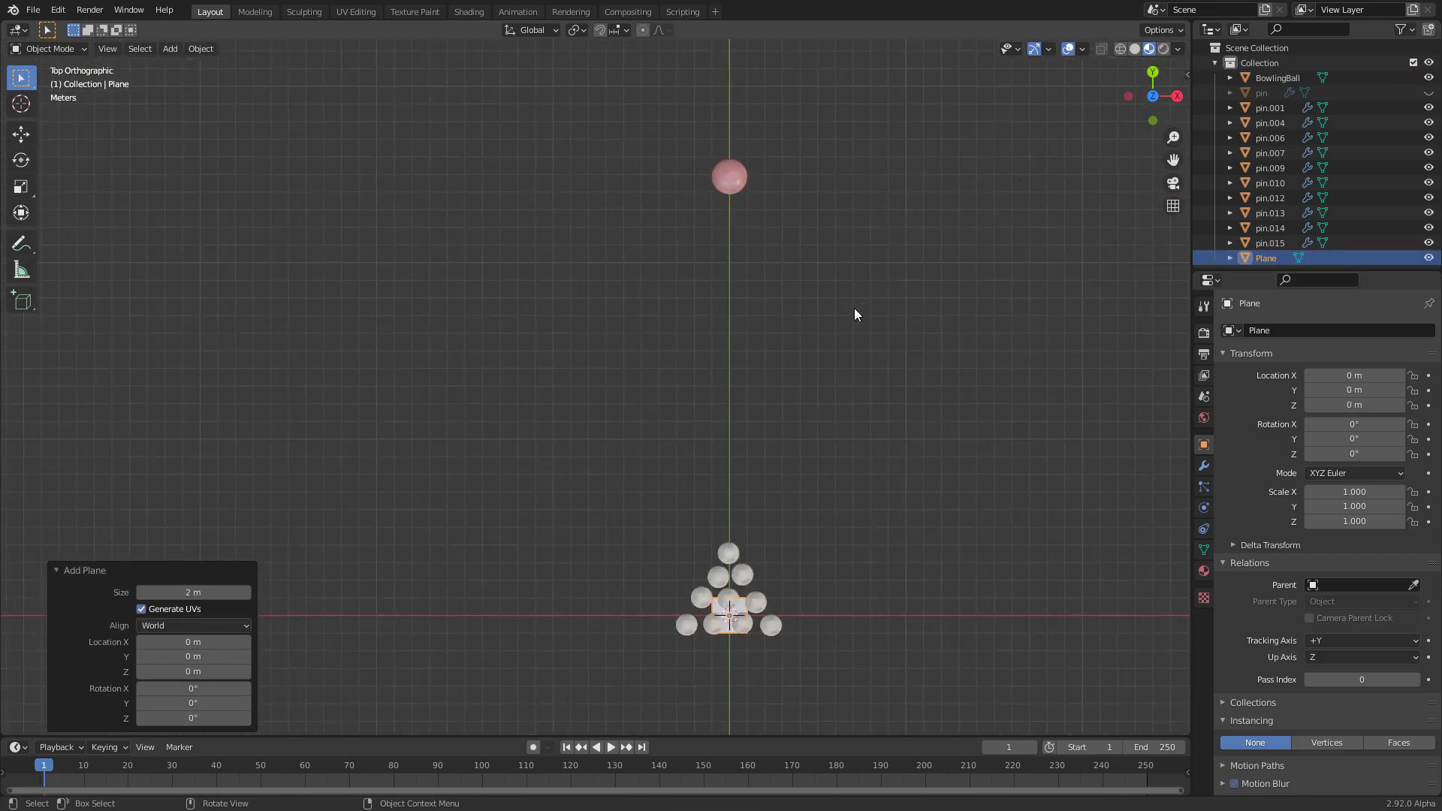
key(Tab)
key(s)
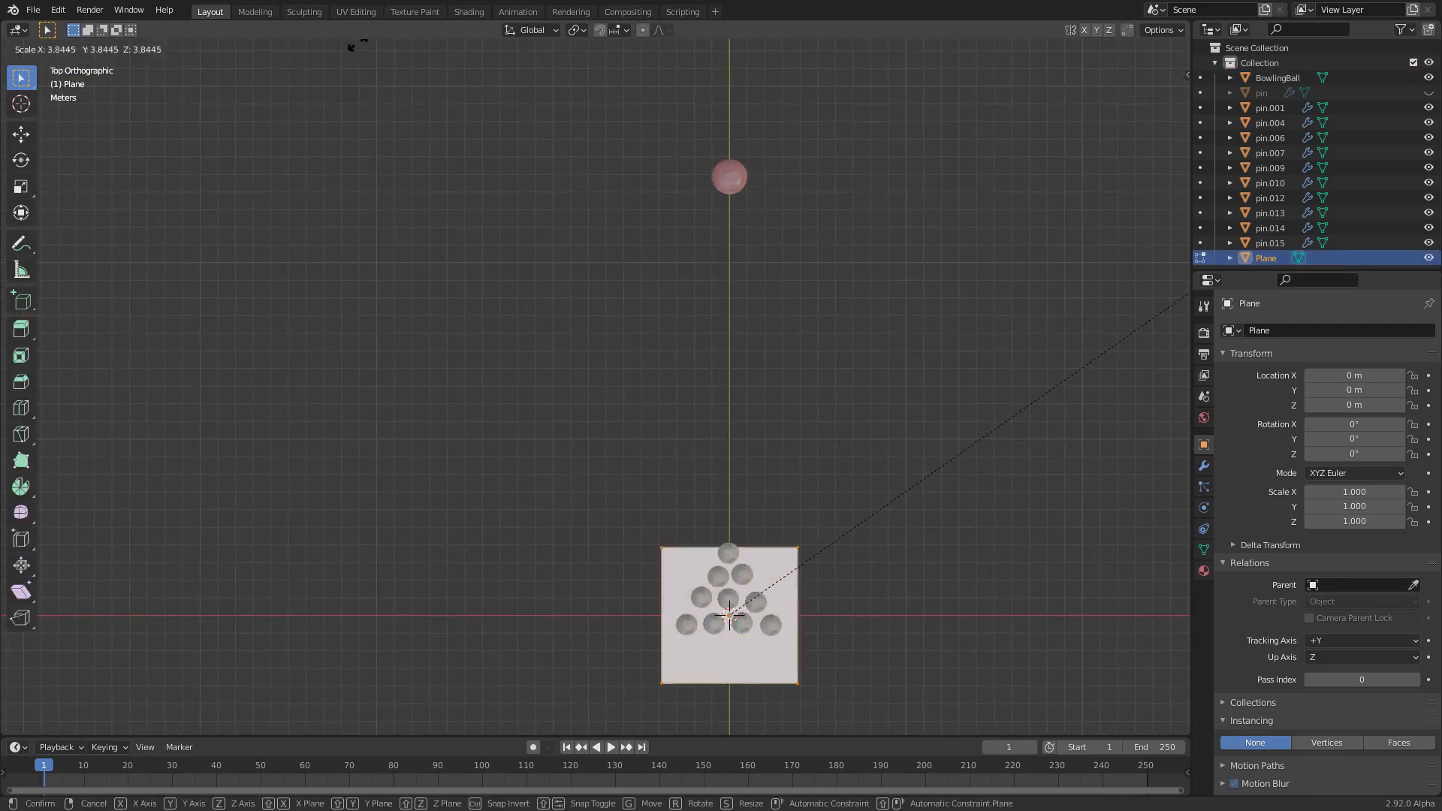
click(513, 719)
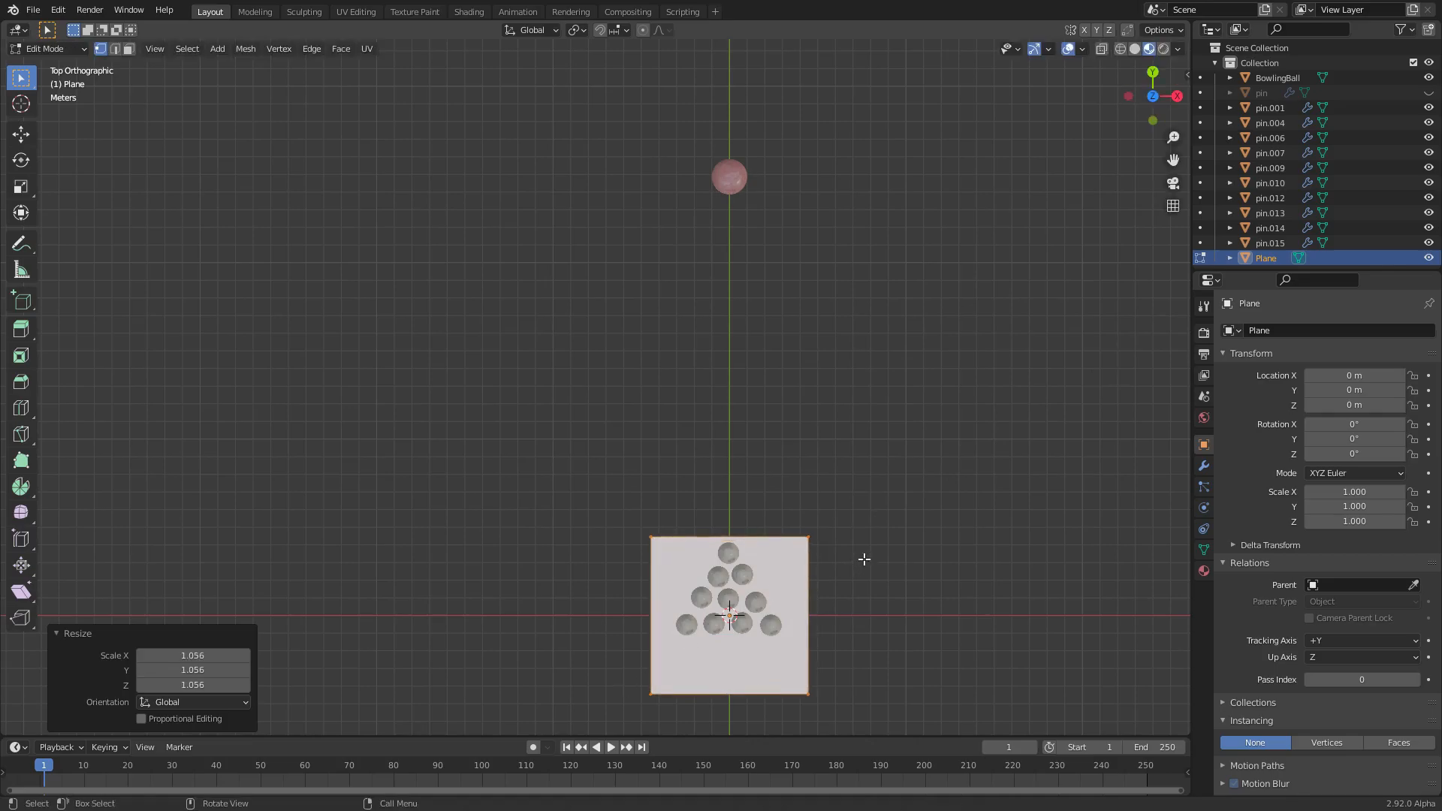
Extend the plane's front edge about 22.5 m along Y so the lane reaches past the bowling ball
key(2)
click(707, 539)
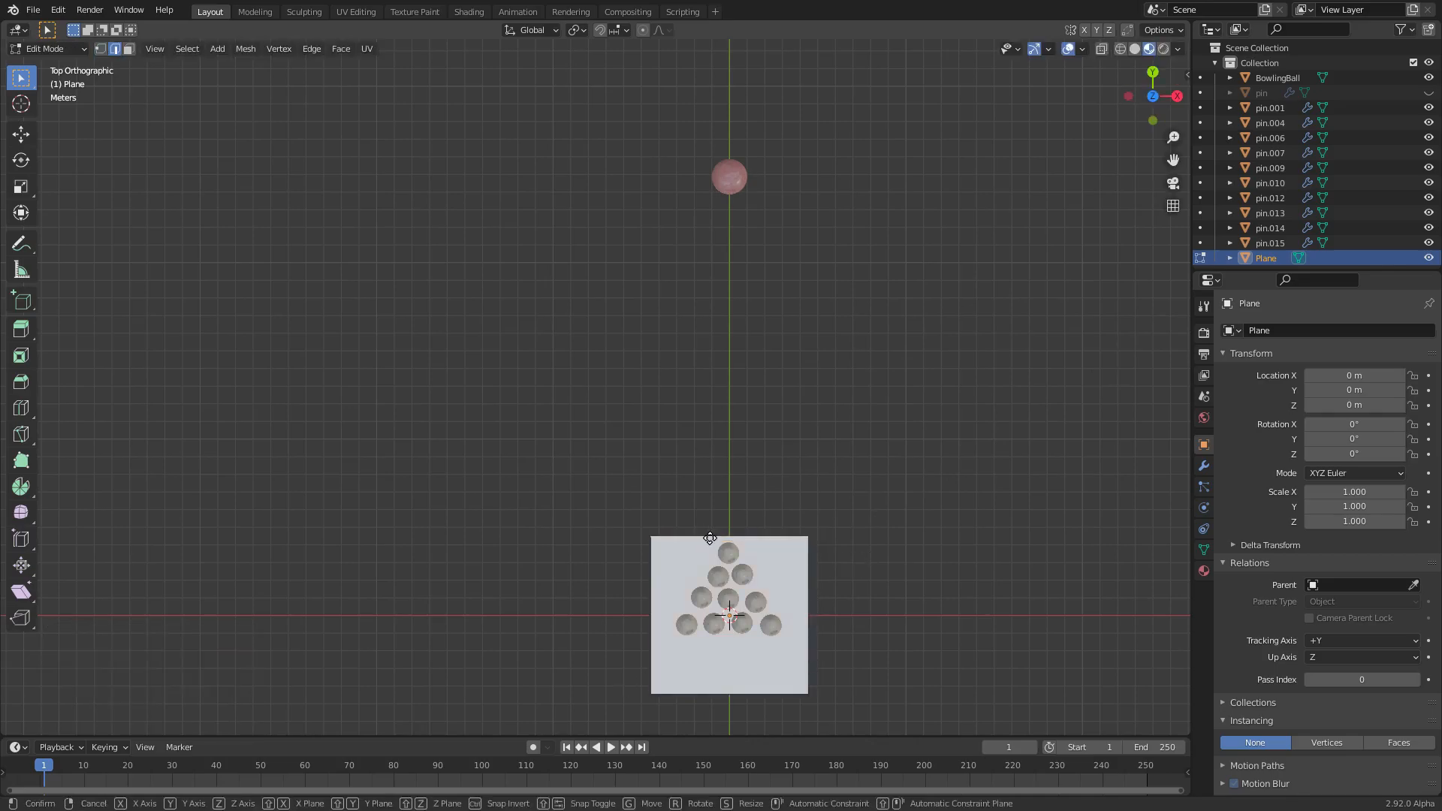
key(g)
key(y)
click(758, 141)
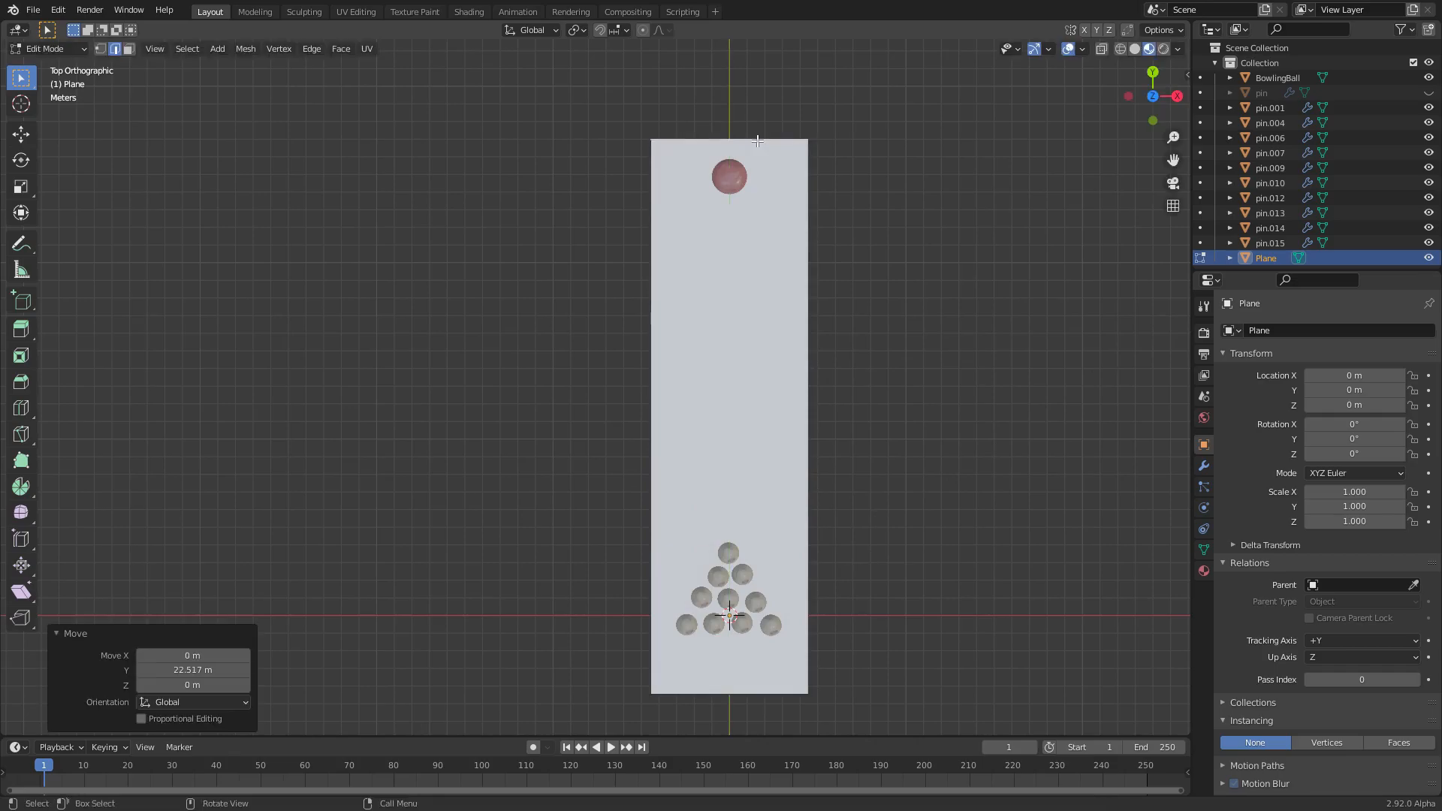
key(Tab)
Try widening the lane's mesh by a factor of about 1.57 along X, and undo the scaling
middle_drag(773, 273, 625, 401)
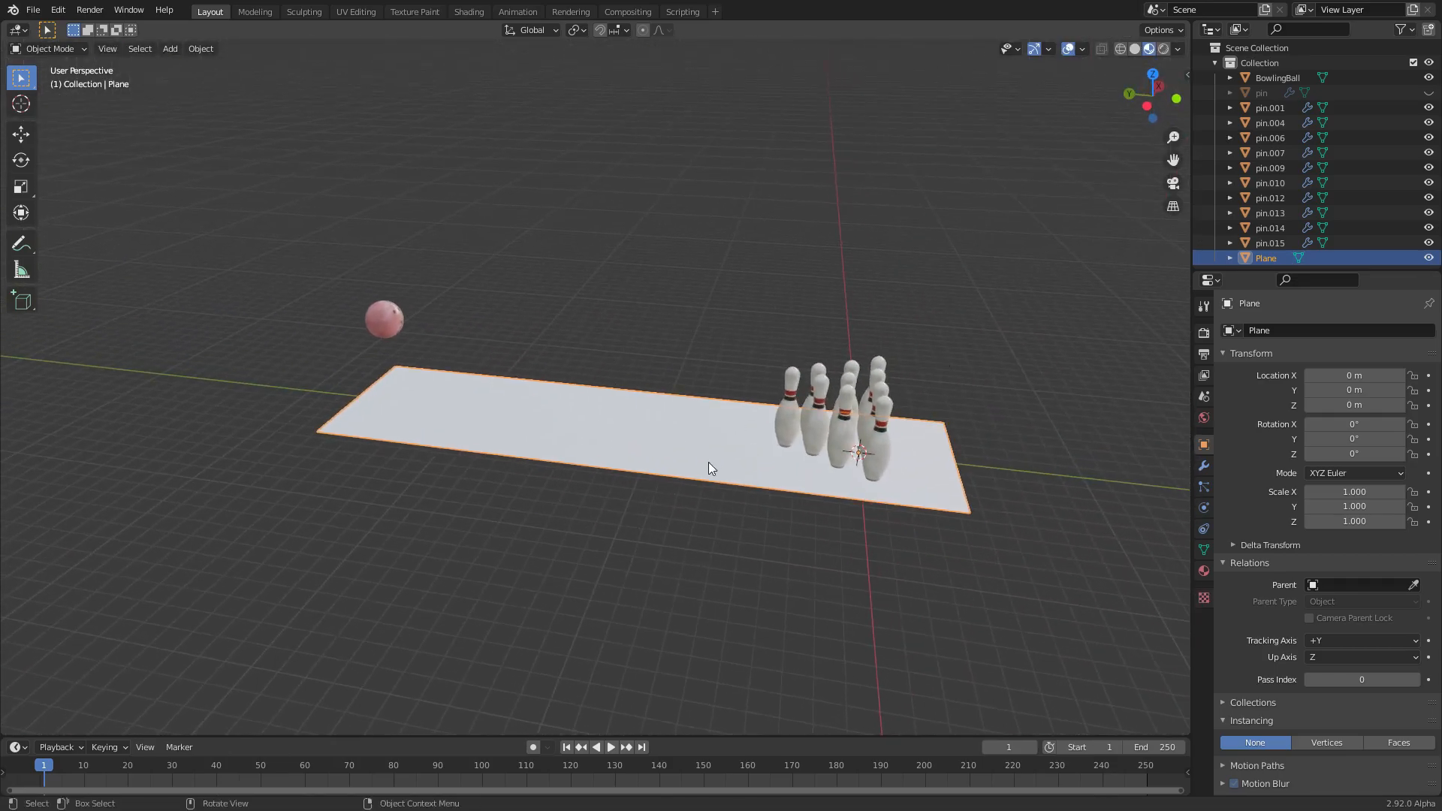
middle_drag(930, 458, 775, 480)
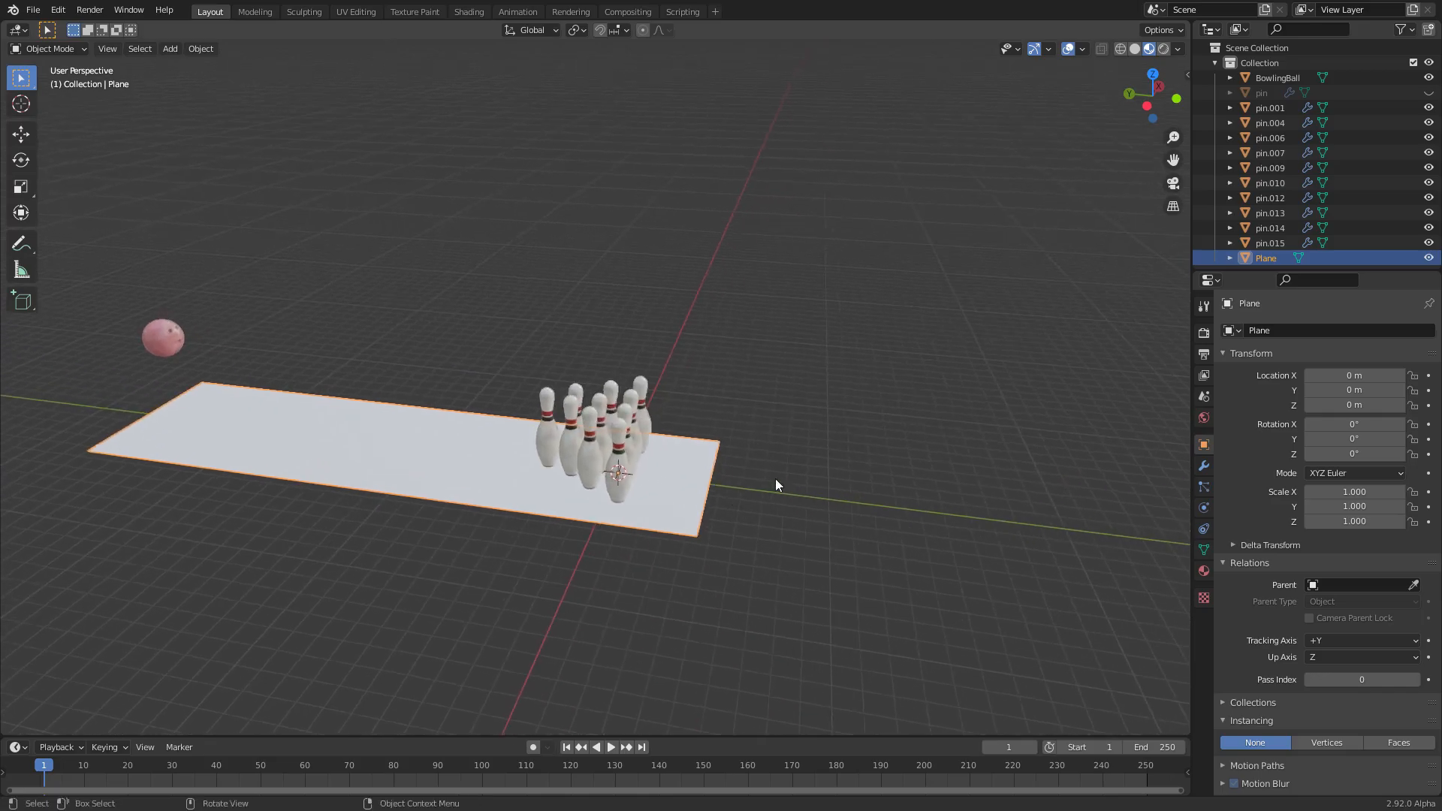
click(1152, 69)
key(Tab)
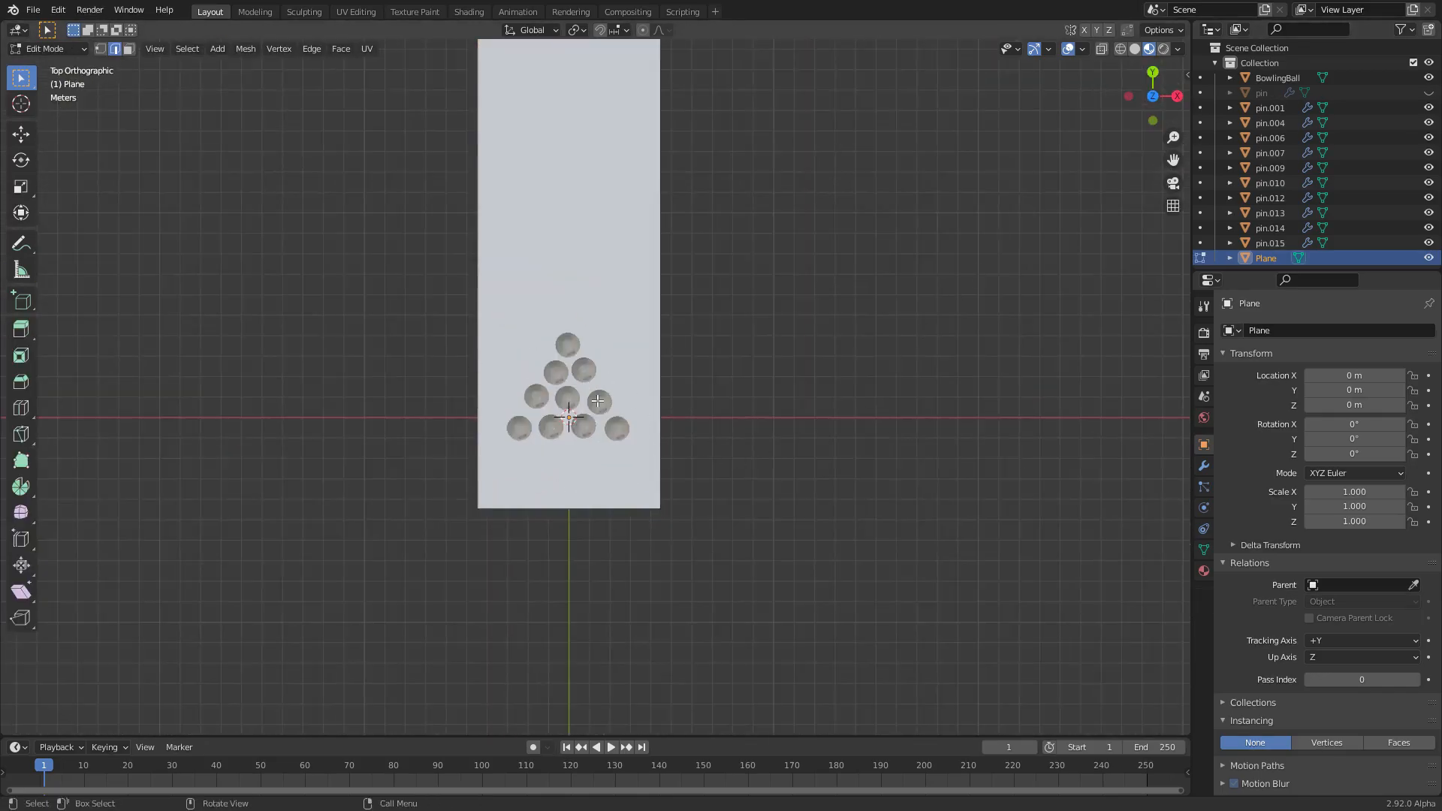
scroll(593, 387, up, 2)
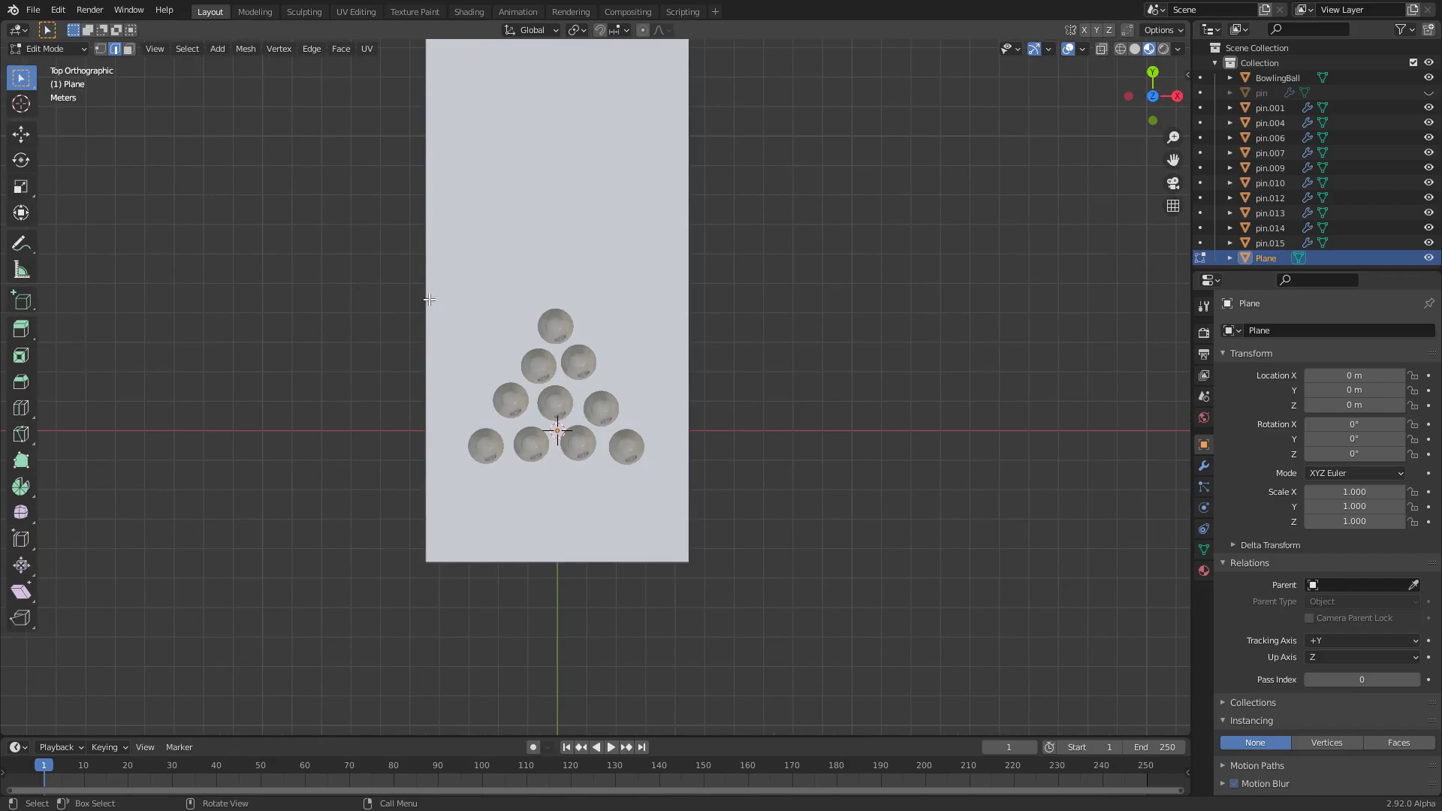
key(s)
key(x)
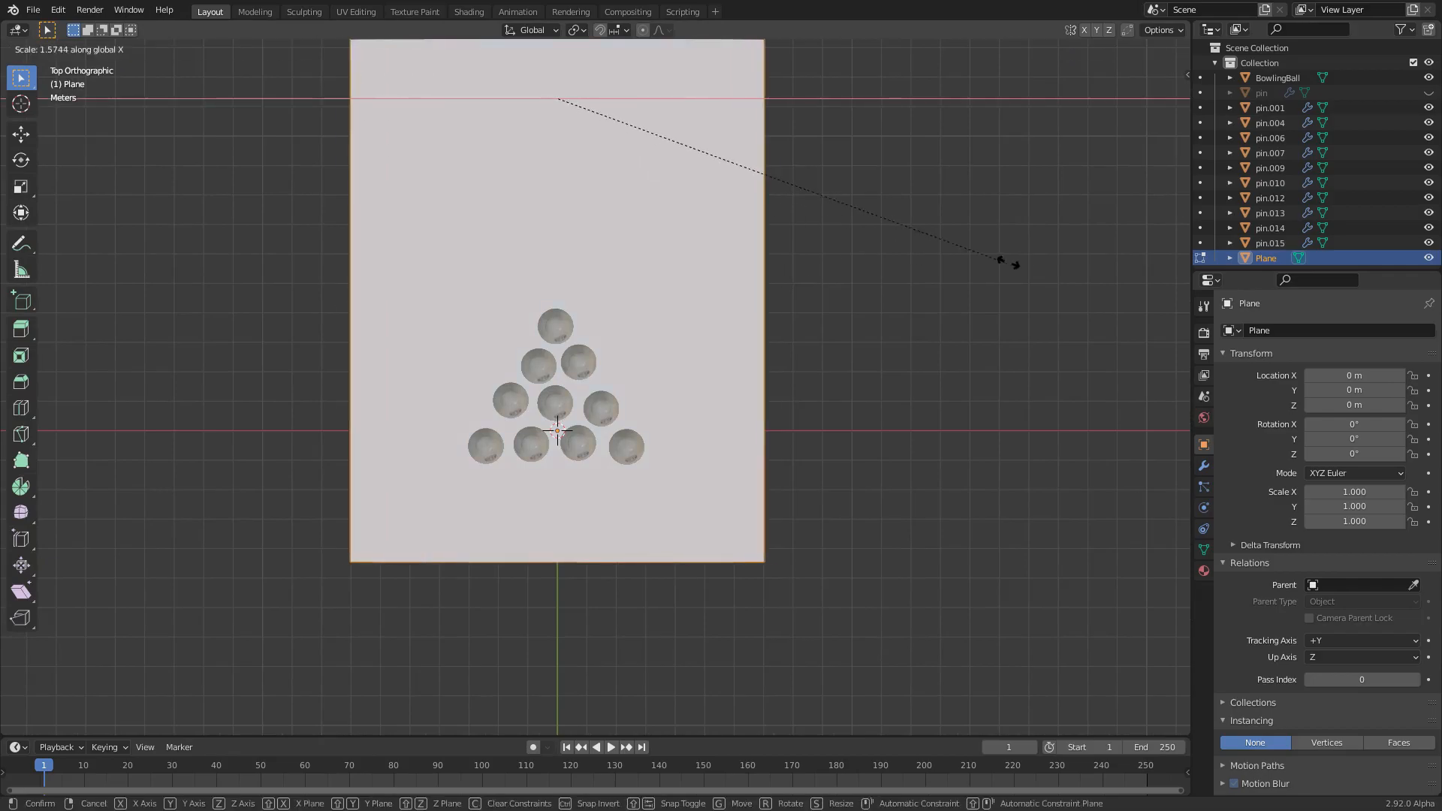
click(1007, 264)
key(ctrl+z)
Extend the lane's rear edge along negative Y, farther behind the pins
middle_drag(760, 406, 605, 423)
key(alt+a)
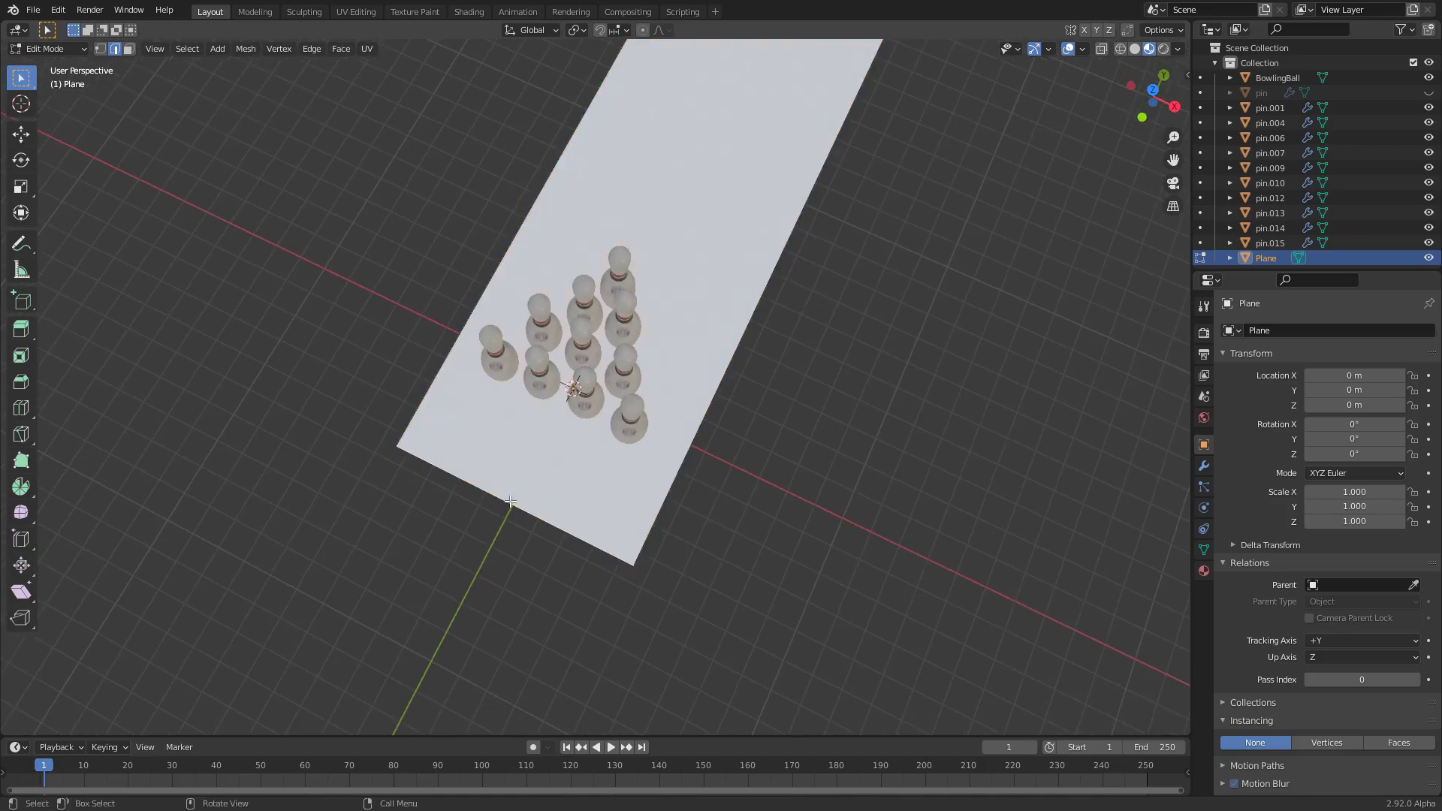
click(1153, 89)
key(g)
key(y)
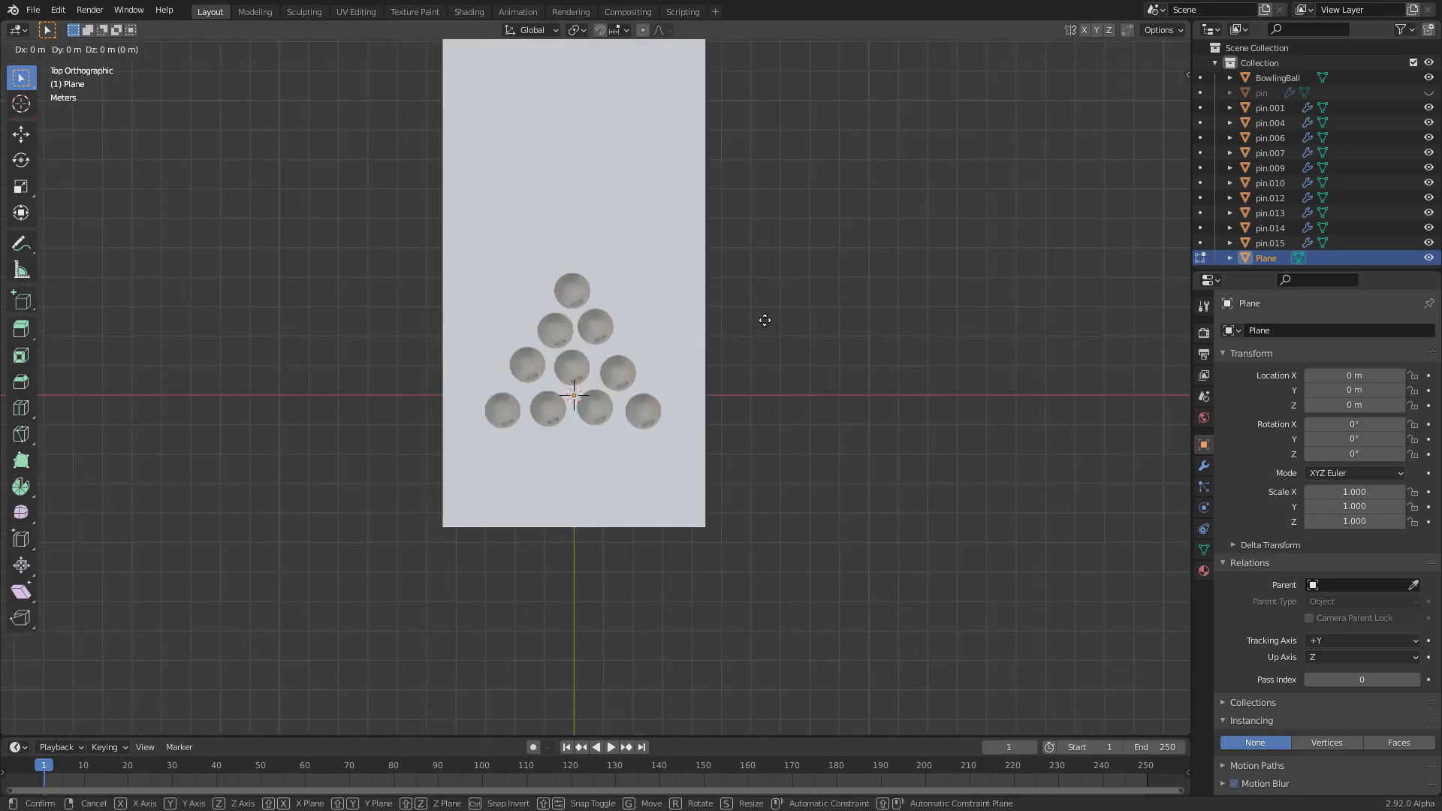
click(743, 481)
key(Tab)
Extend the lane's edge at the ball end about 3.1 m along Y, and view the scene from the side
middle_drag(744, 483, 731, 309)
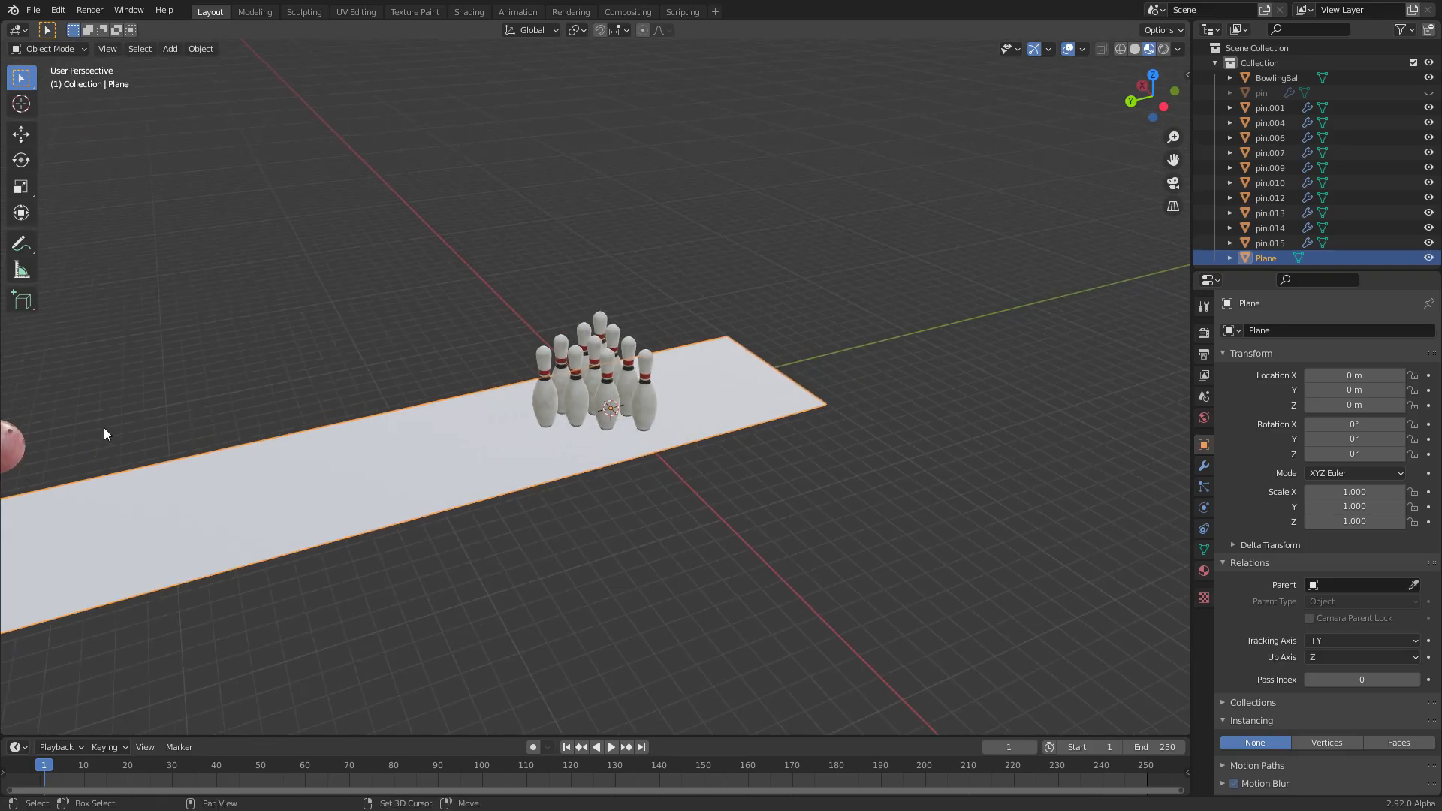
middle_drag(101, 426, 192, 329)
key(Tab)
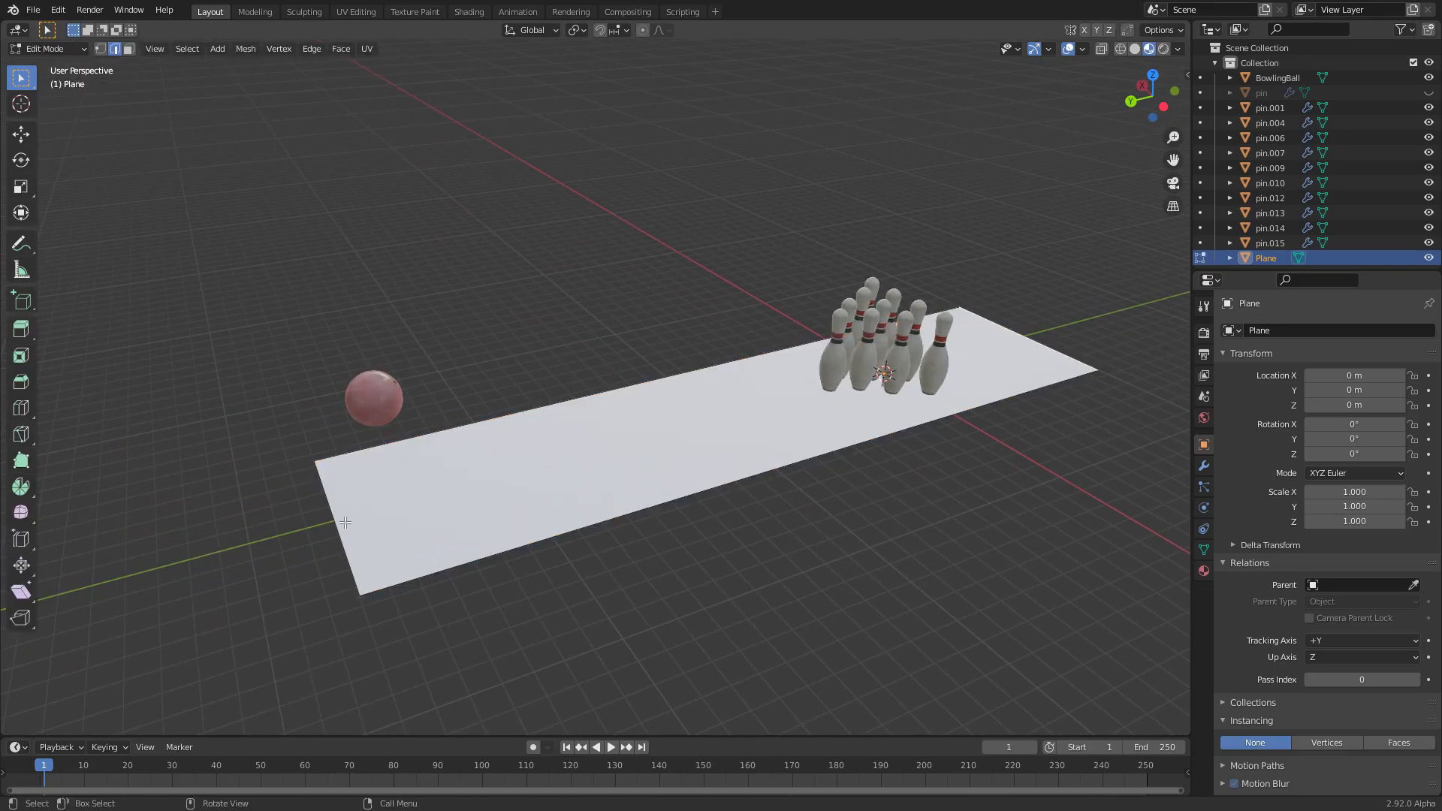
click(334, 525)
key(g)
key(y)
click(248, 548)
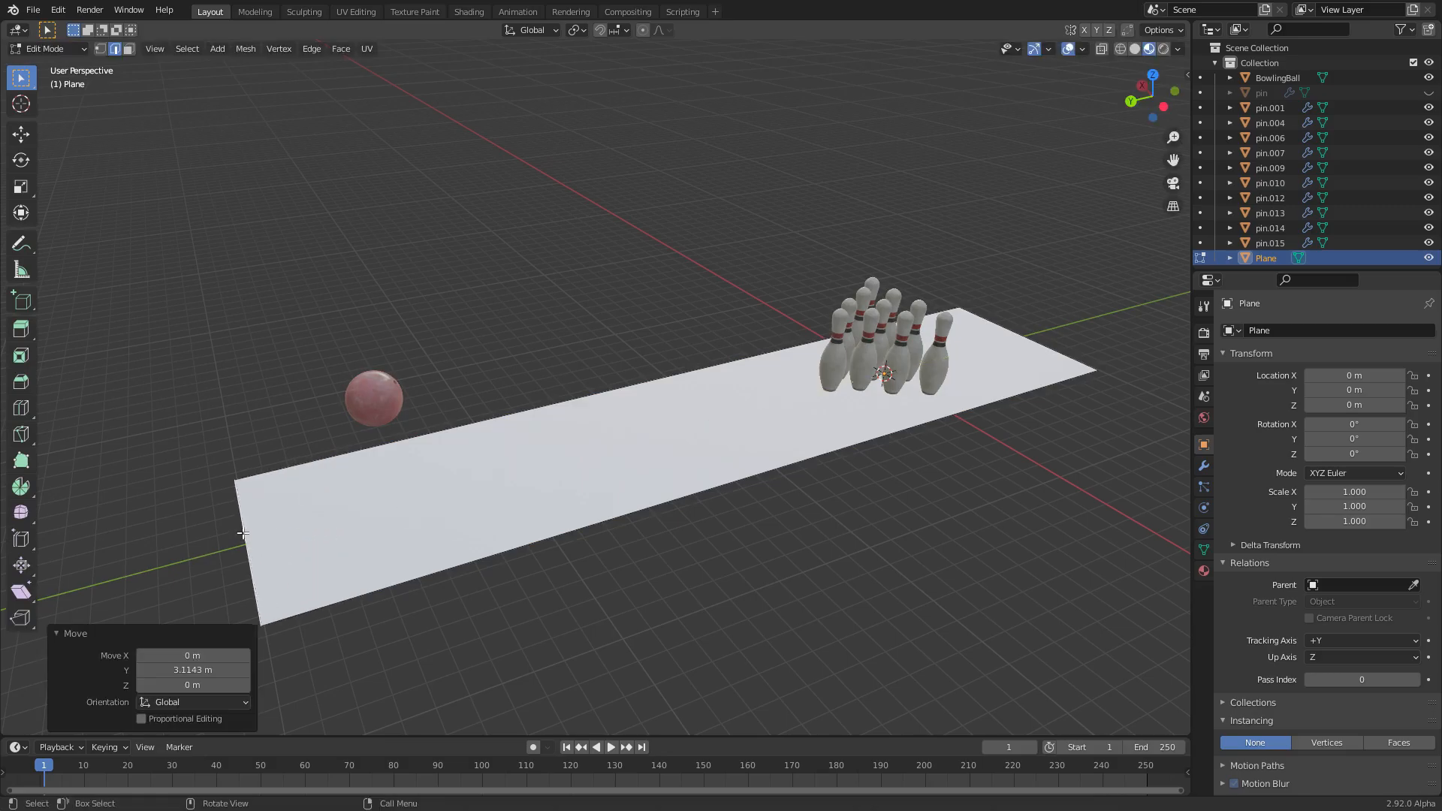
key(Tab)
click(1164, 107)
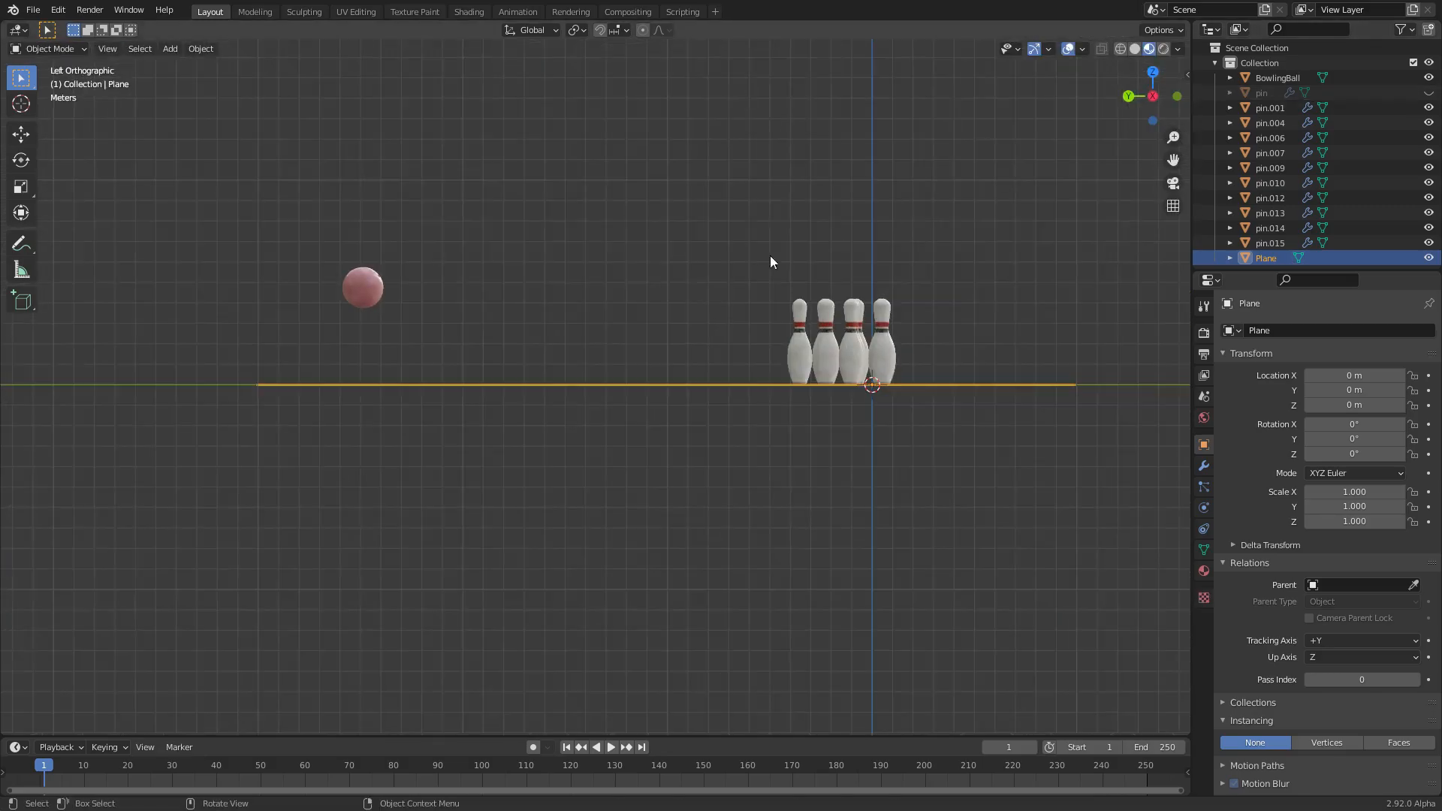
Add a cube and place it beside the bowling ball, about 27.6 m along Y and 4.9 m high
shift+middle_drag(476, 305, 610, 398)
scroll(606, 398, up, 4)
key(shift+a)
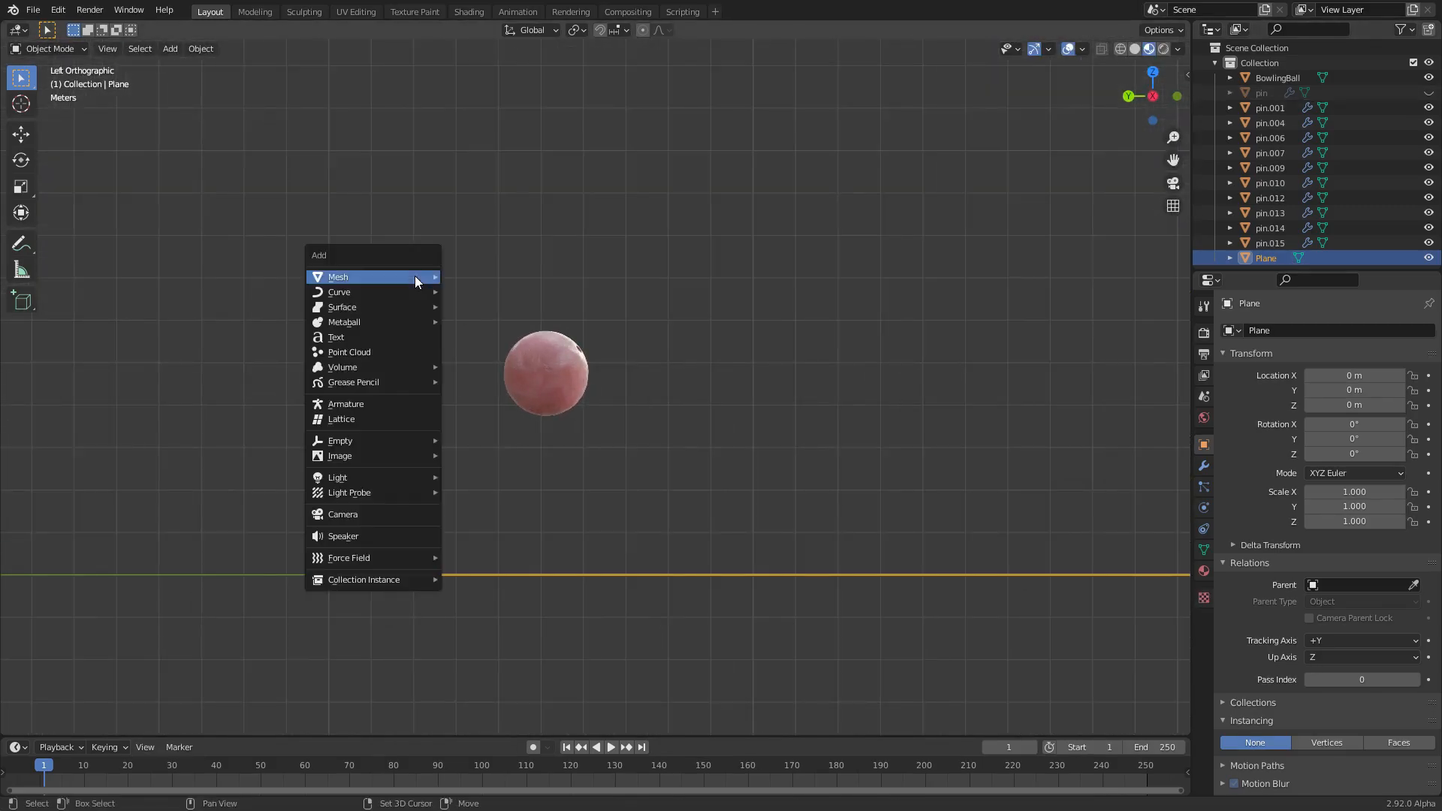
mouse_move(416, 276)
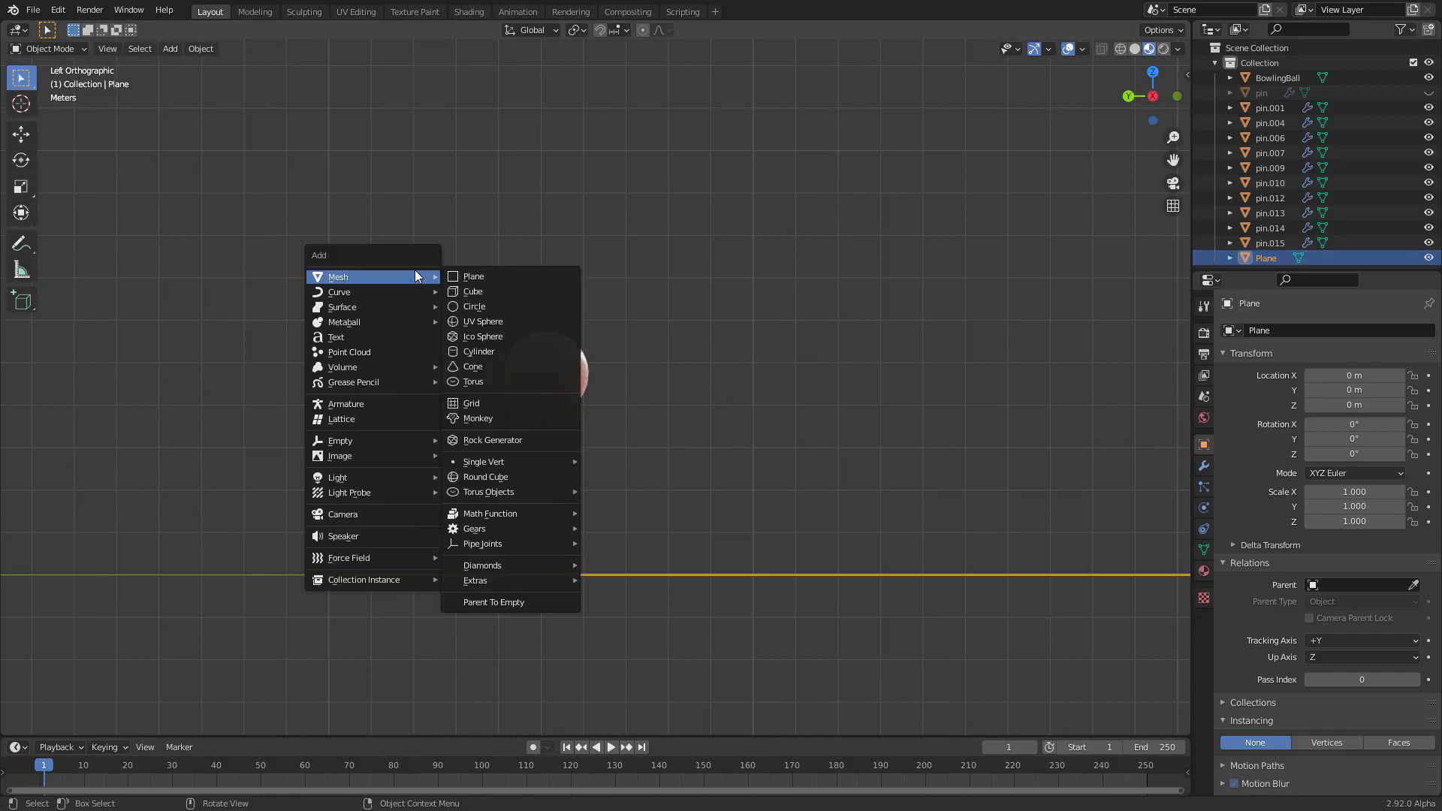
click(471, 289)
scroll(594, 384, down, 7)
key(g)
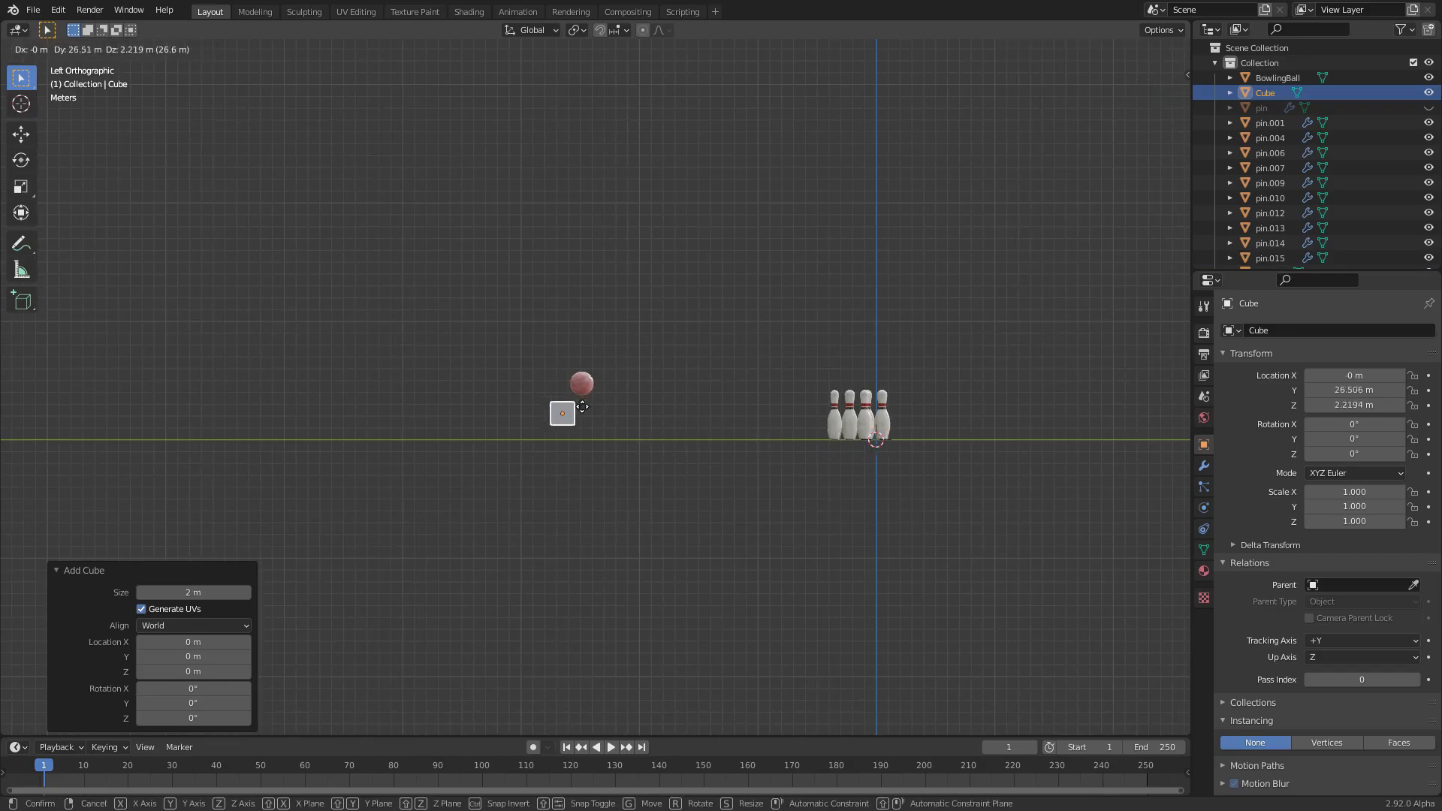
click(579, 385)
scroll(583, 387, up, 8)
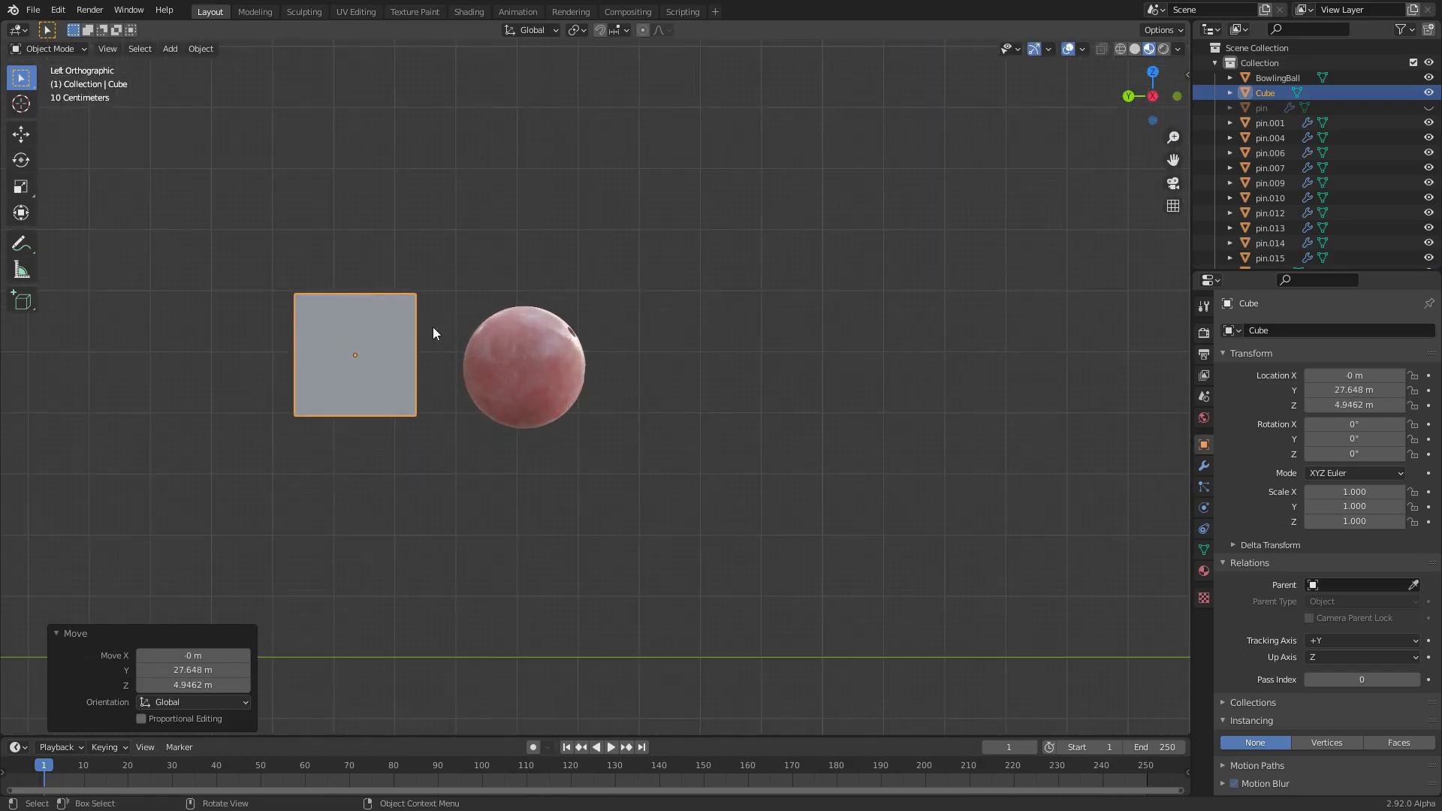
Enlarge the cube's mesh beyond the ball's size and move the cube about 0.81 m along Y and 0.12 m down
key(Tab)
key(s)
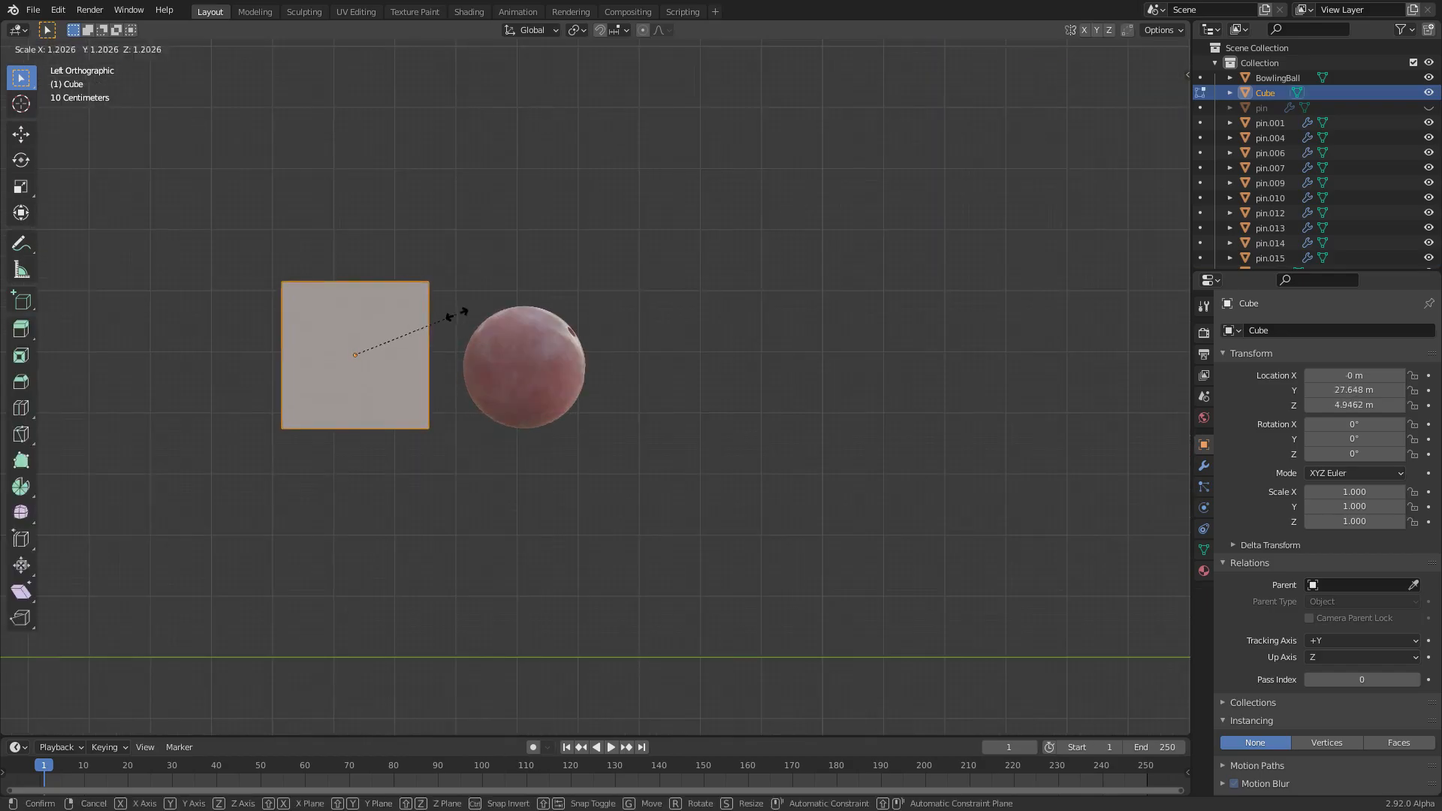
click(496, 292)
key(Tab)
key(g)
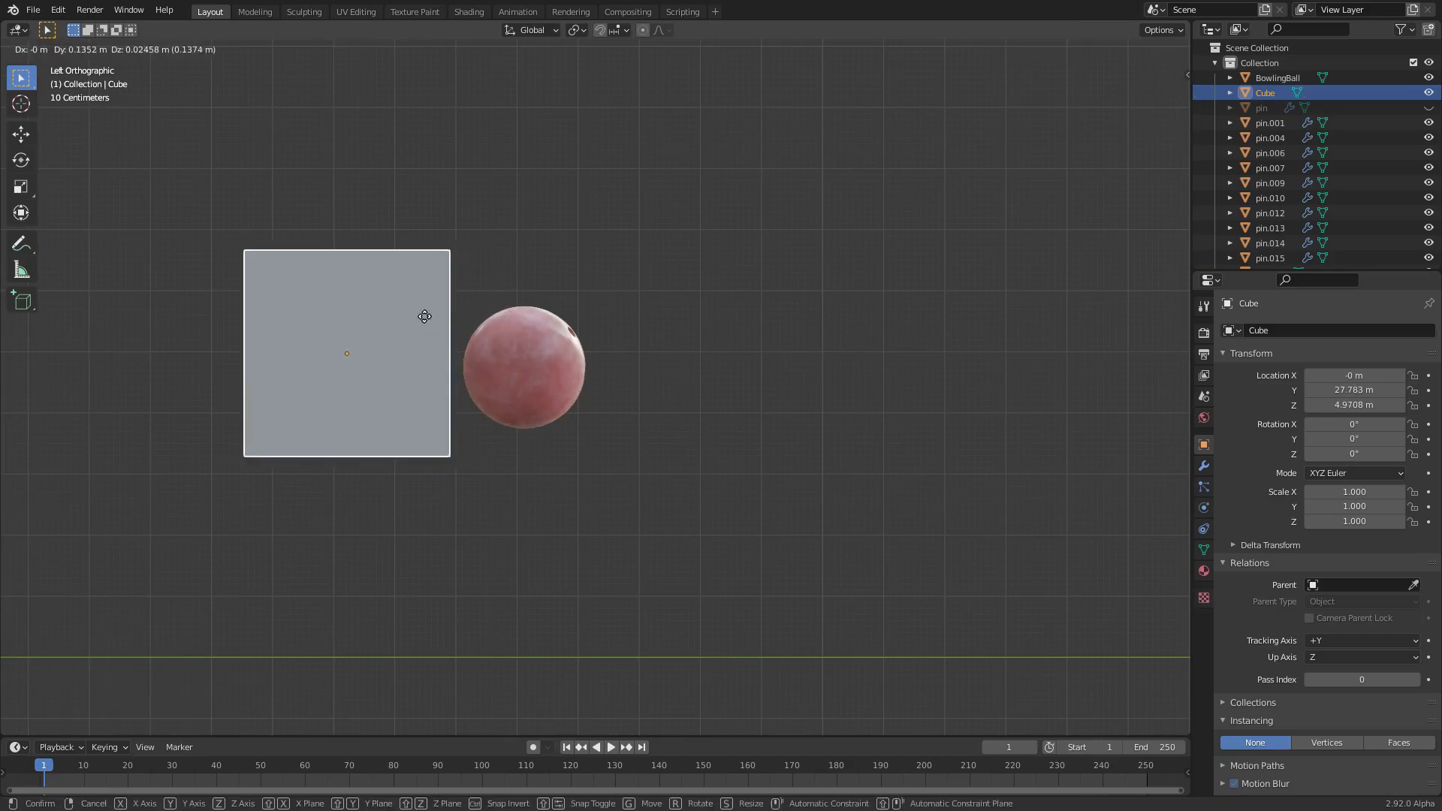
click(412, 333)
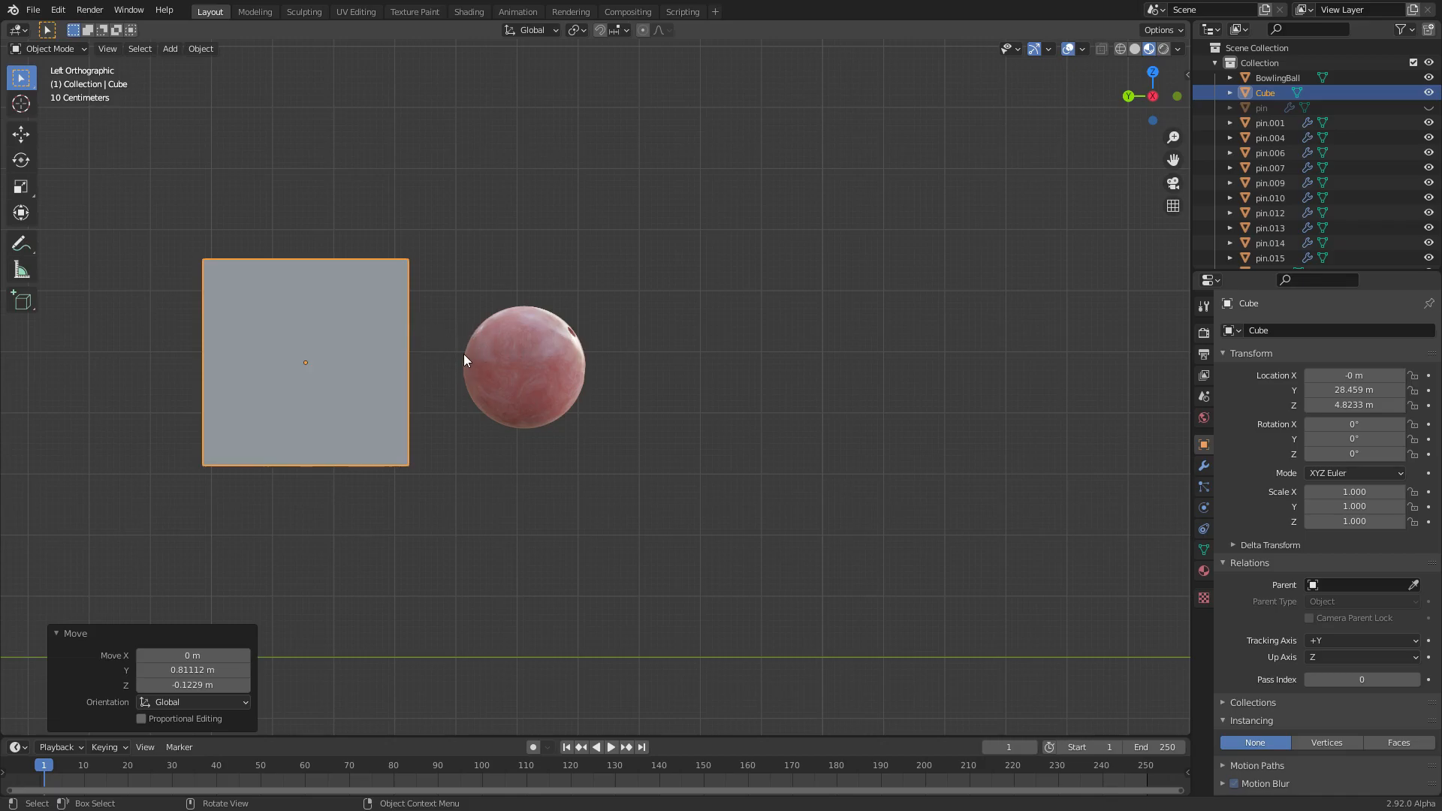
Set the scene's frame rate to 30 fps and save the file
click(1203, 355)
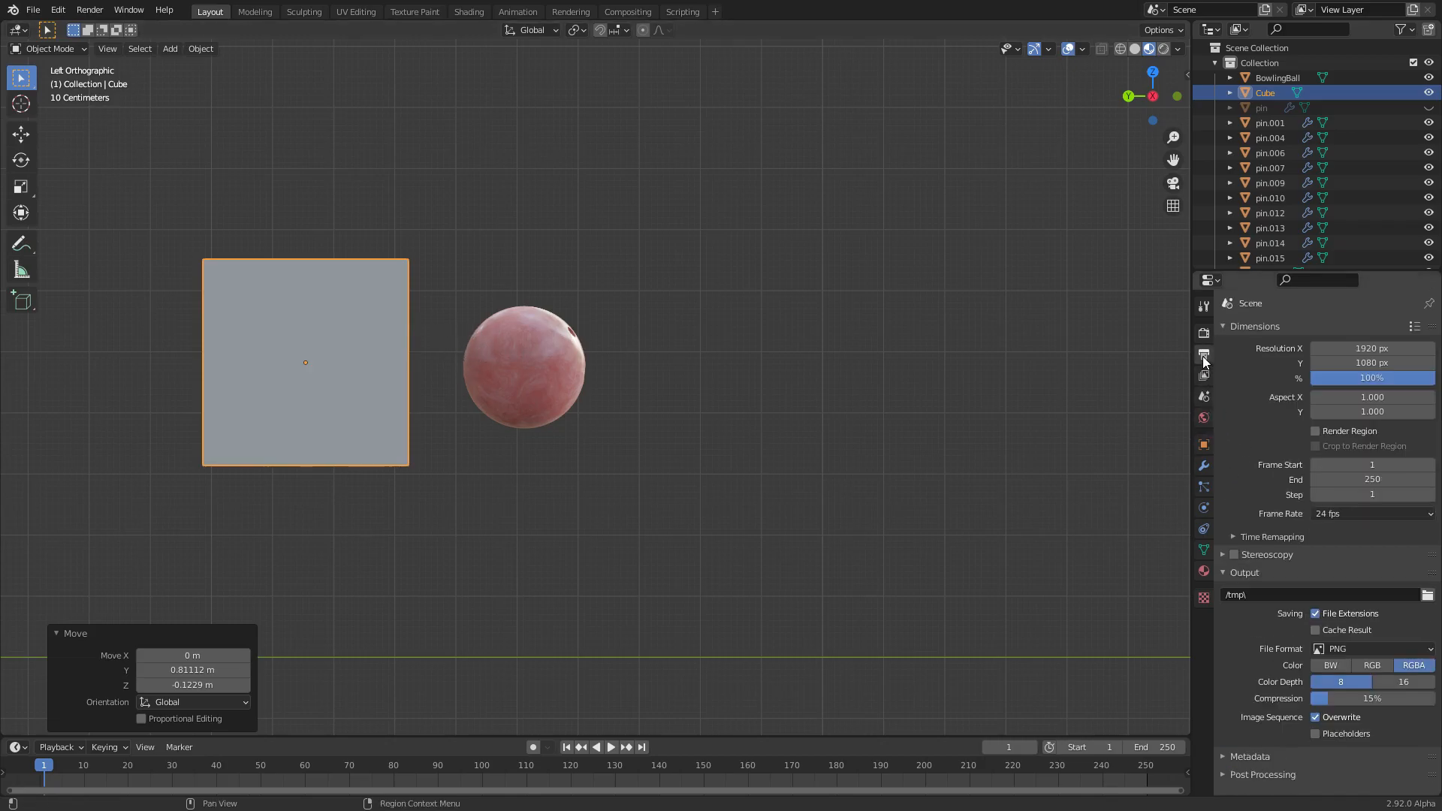
click(1399, 513)
click(1346, 590)
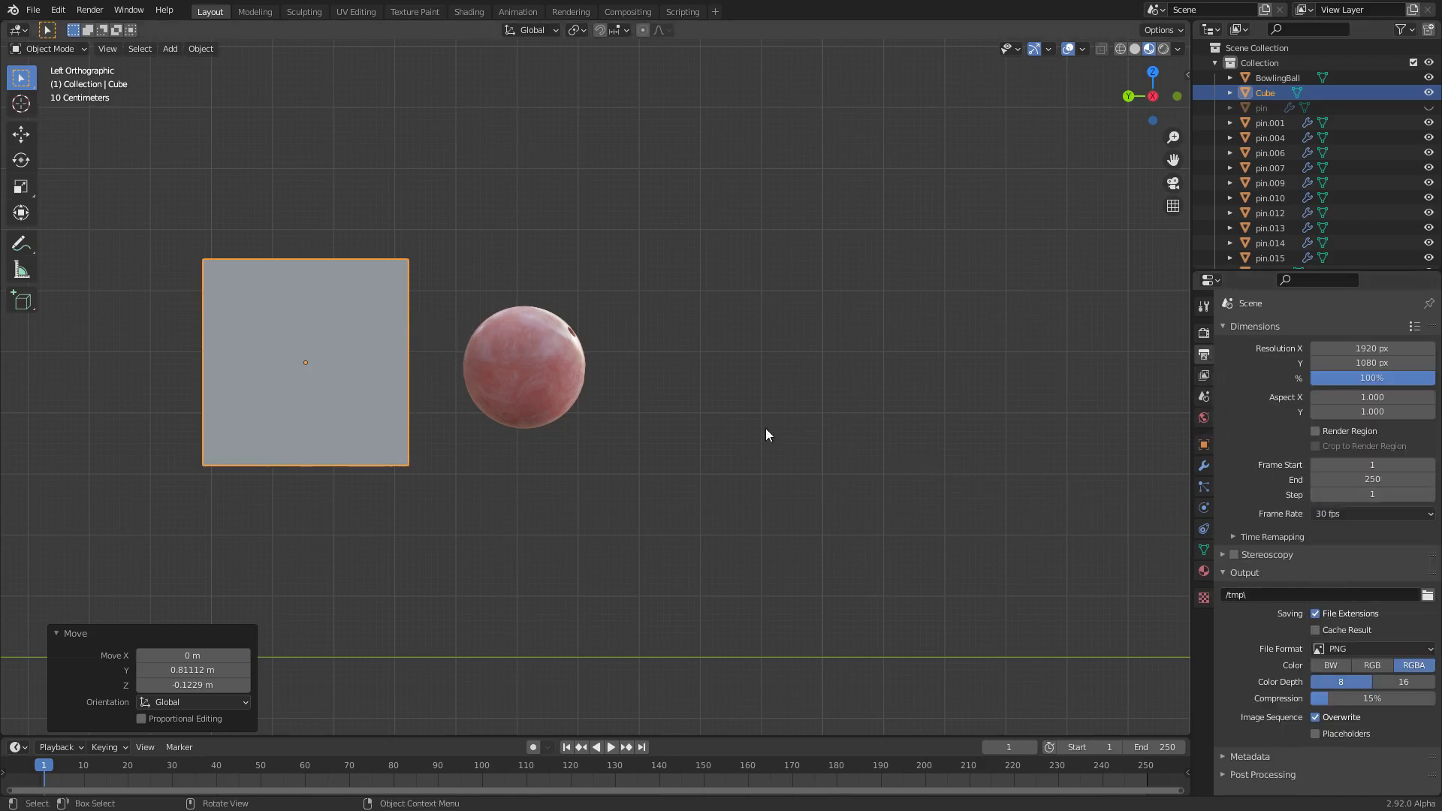
key(ctrl+s)
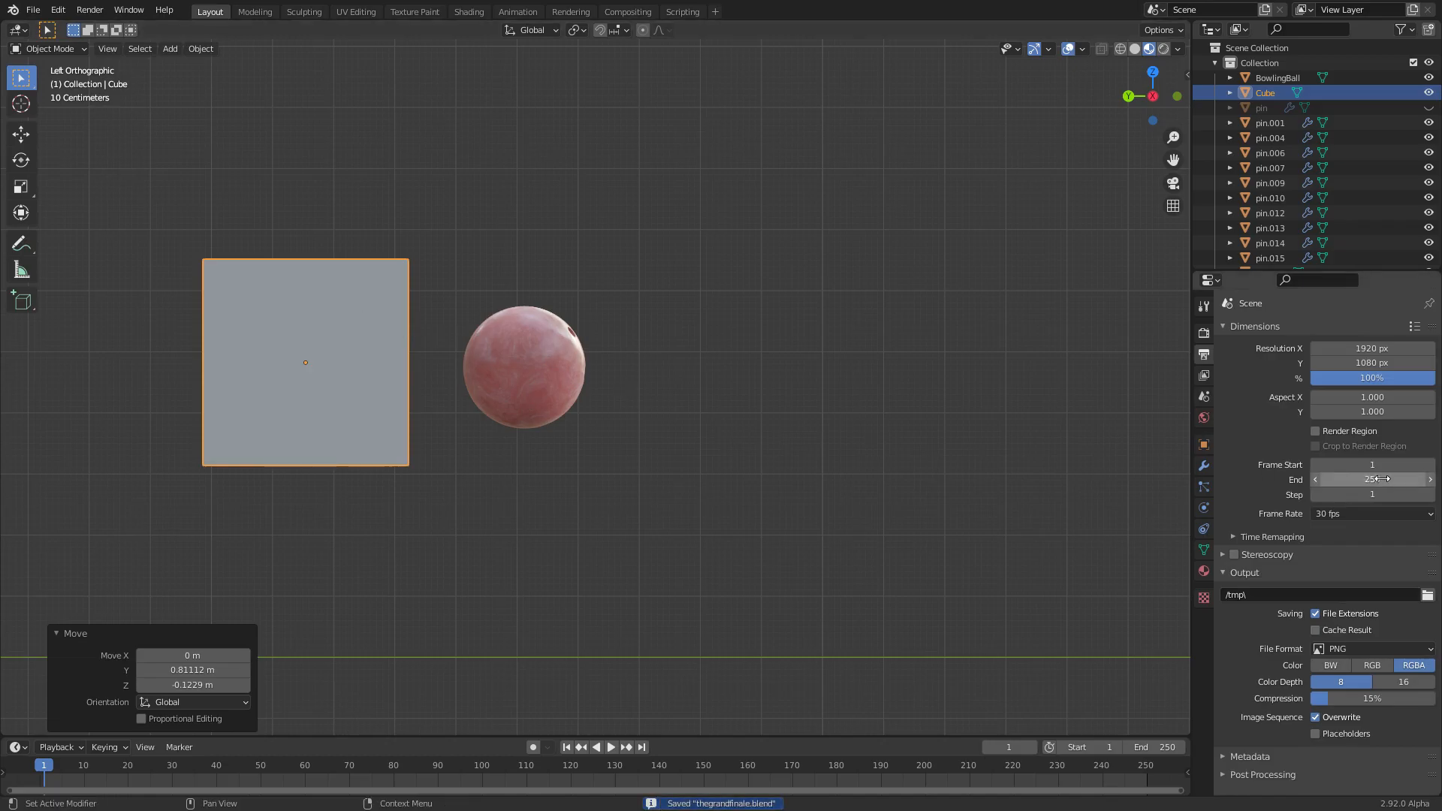
Insert a Location keyframe for the cube at frame 1
shift+middle_drag(473, 281, 515, 300)
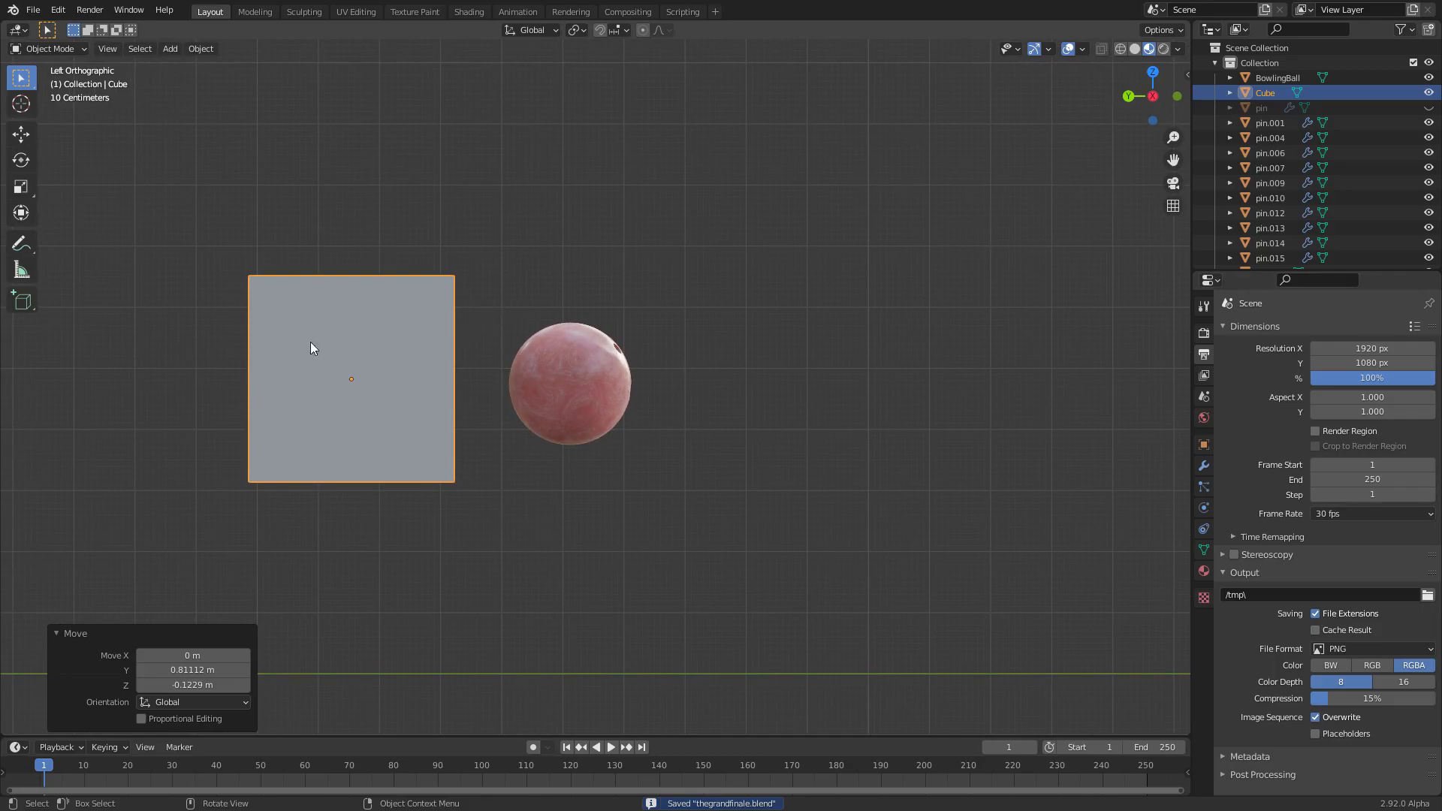
key(i)
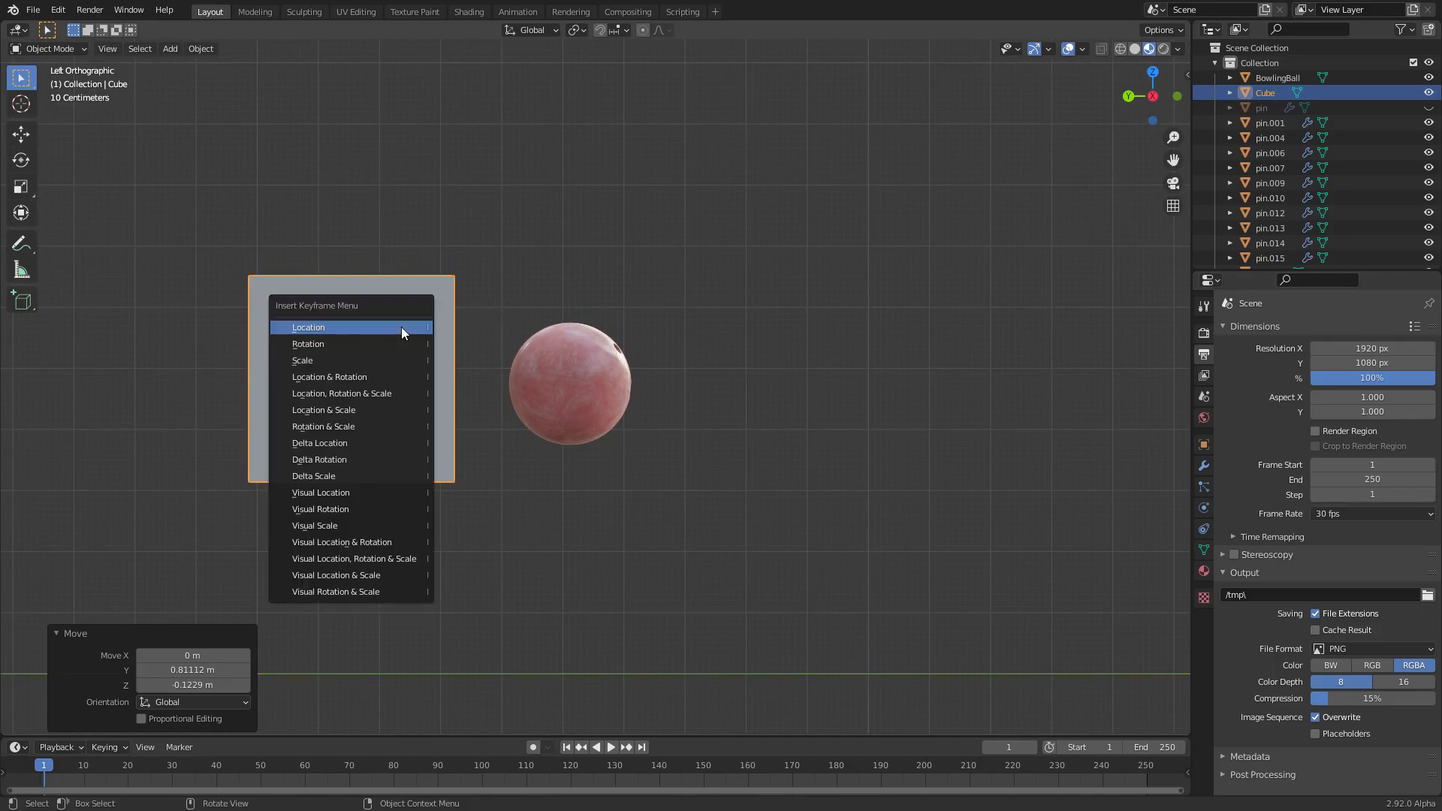
click(401, 327)
At frame 5, move the cube about 1.59 m along negative Y into the ball and insert a Location keyframe
key(space)
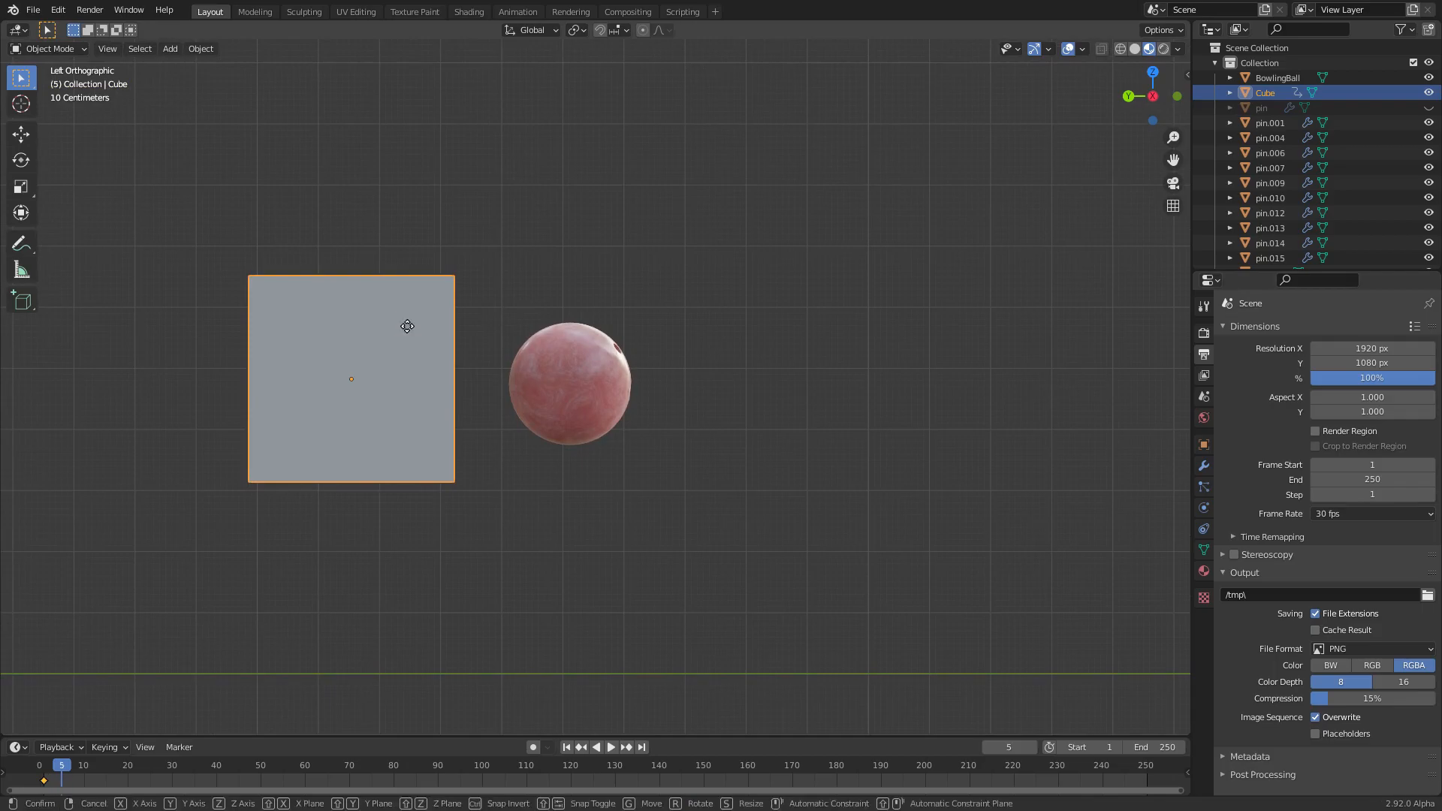
key(g)
key(y)
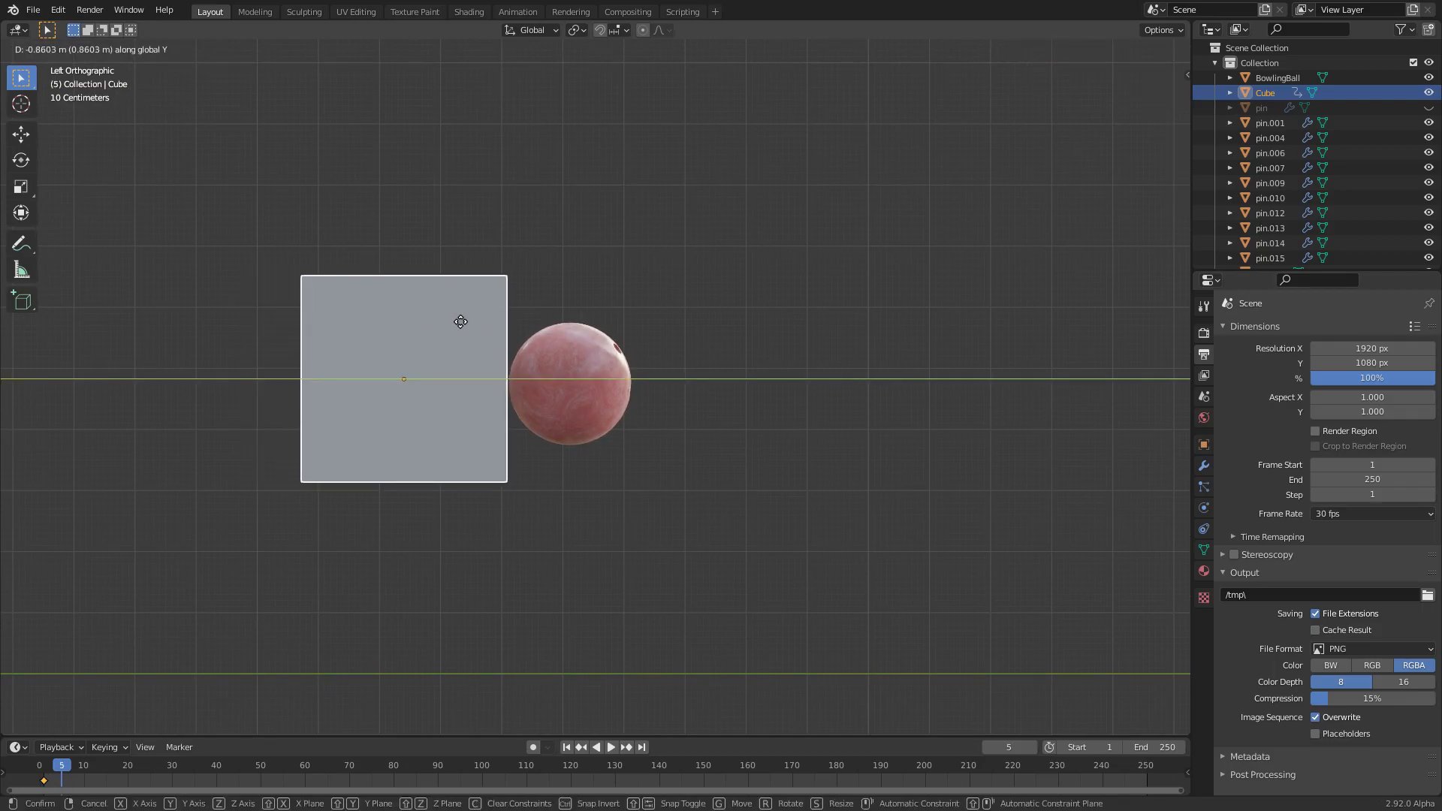
click(505, 326)
scroll(333, 310, up, 3)
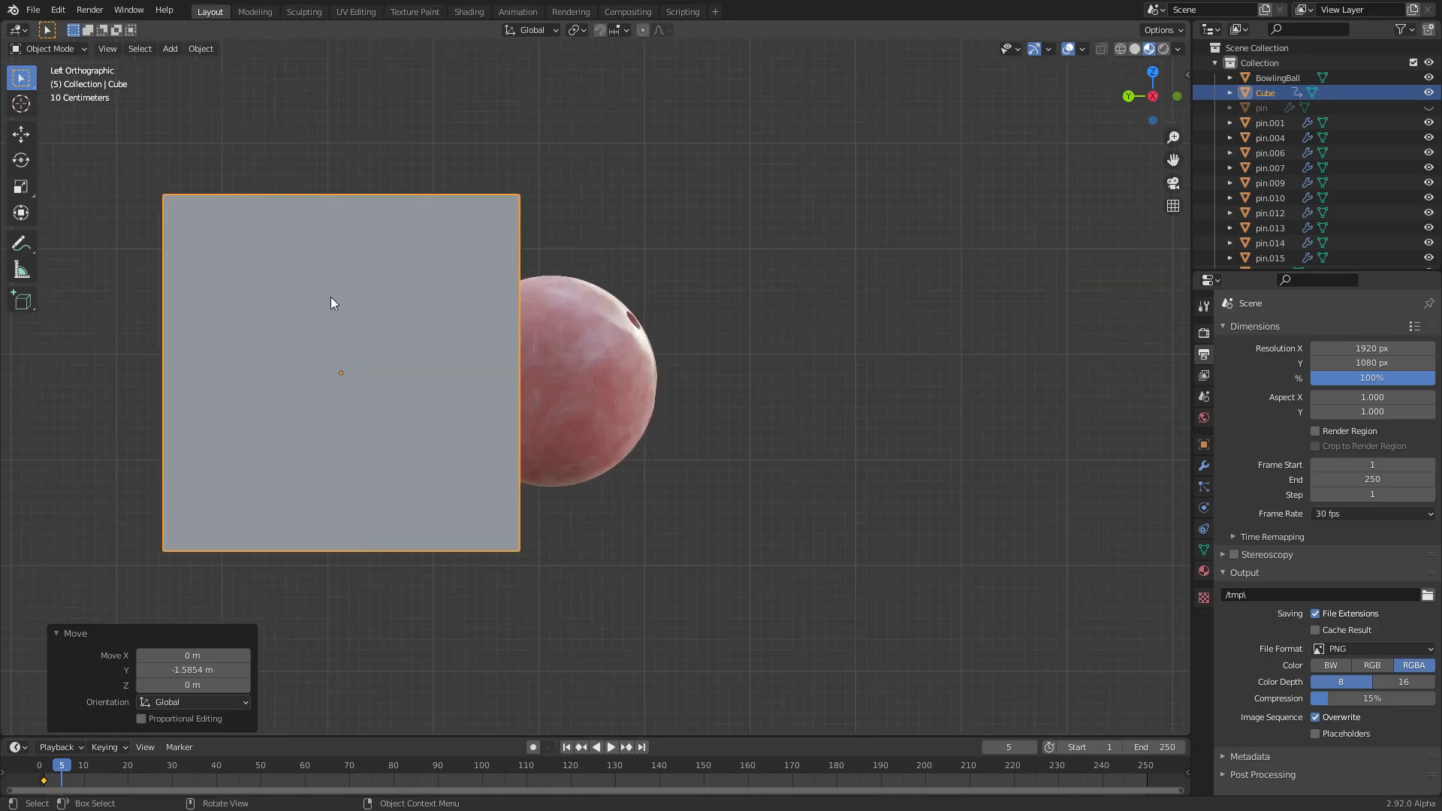
key(i)
click(488, 335)
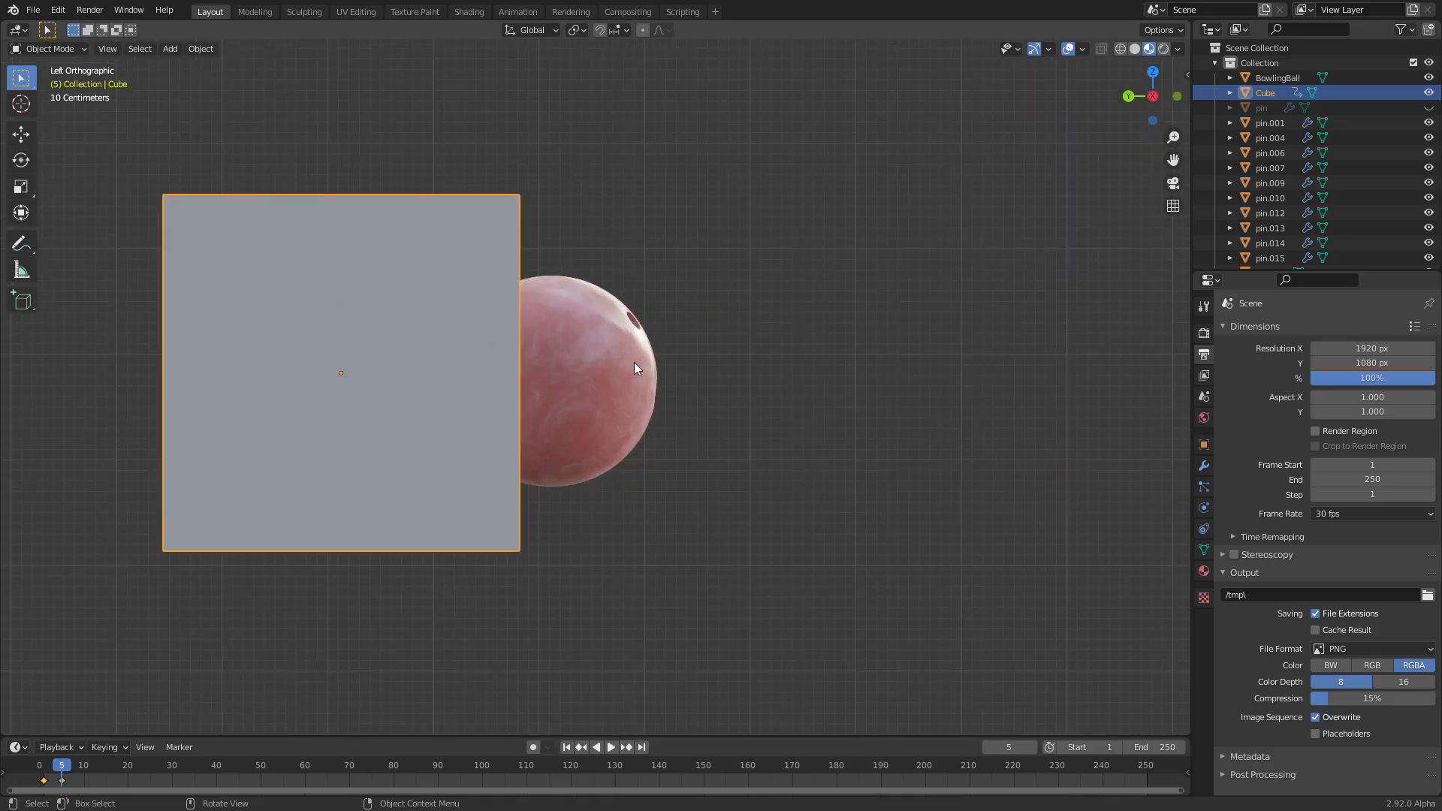
Step back and forth through frames 1 to 5 to examine the cube's pushing motion
key(Left)
key(Left)
key(Left)
key(Right)
key(Right)
key(Right)
key(Left)
key(Left)
key(Left)
key(Left)
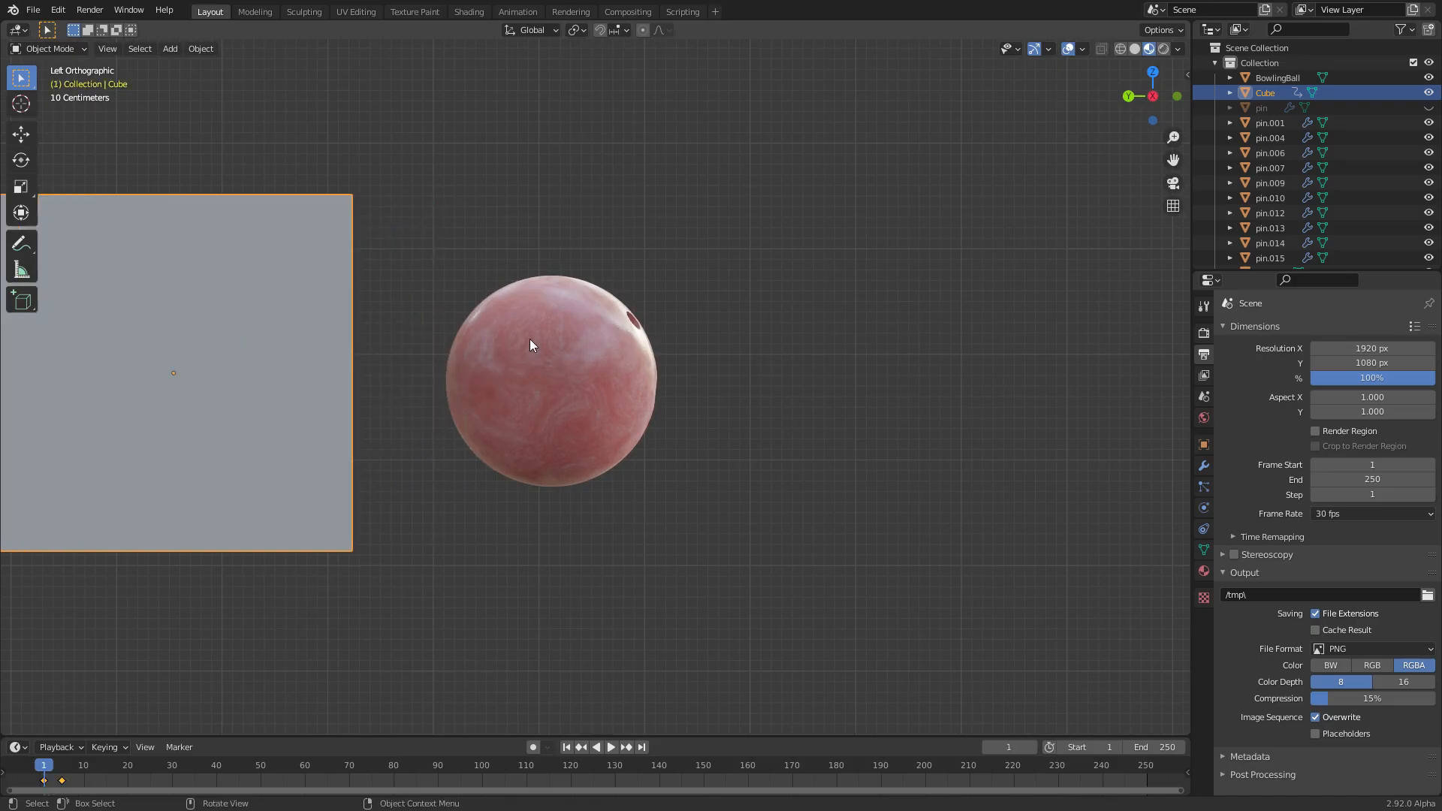
Save the file with the cube's keyframed push, viewing the whole lane in perspective
scroll(530, 340, down, 6)
middle_drag(608, 422, 685, 522)
shift+middle_drag(976, 485, 755, 458)
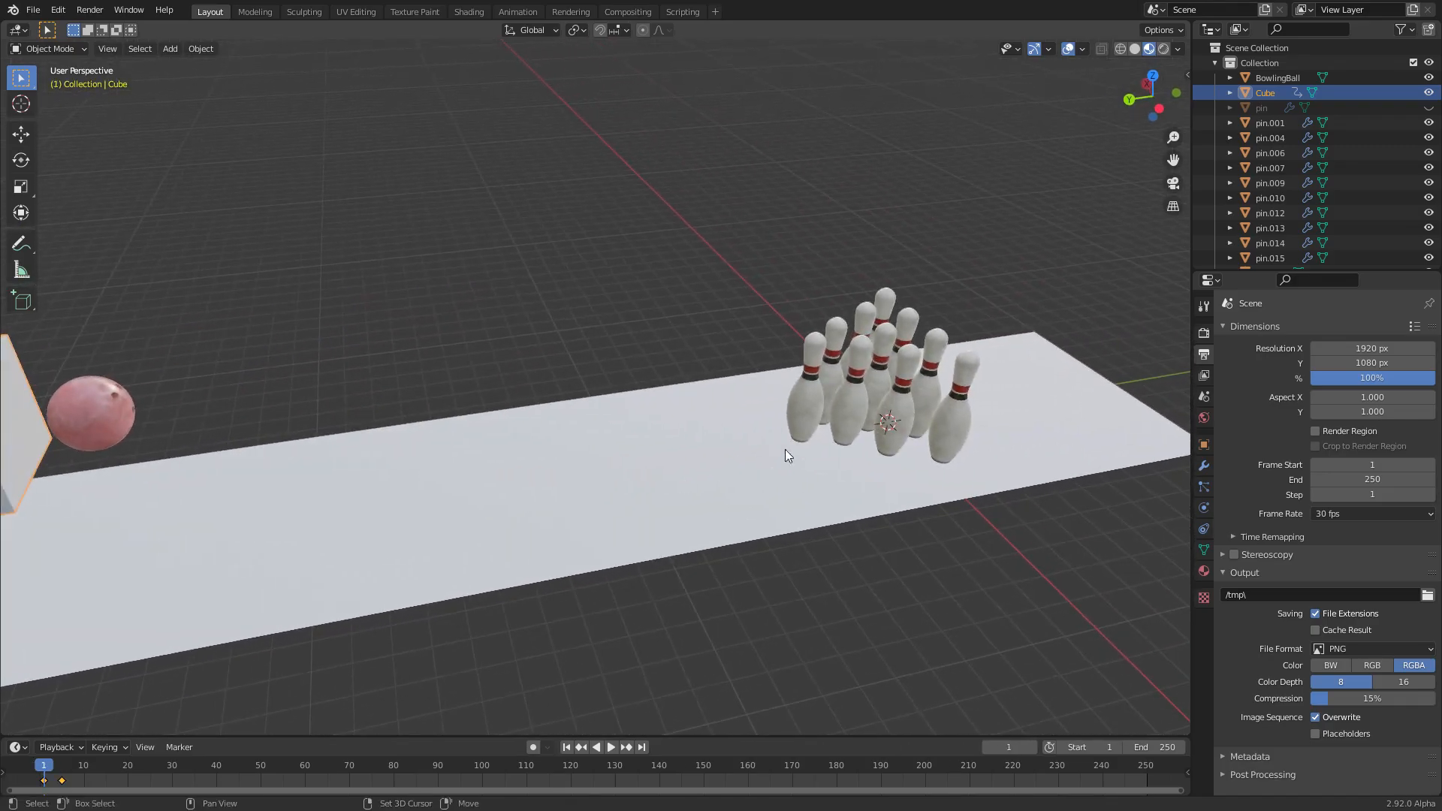
scroll(697, 420, down, 3)
key(ctrl+s)
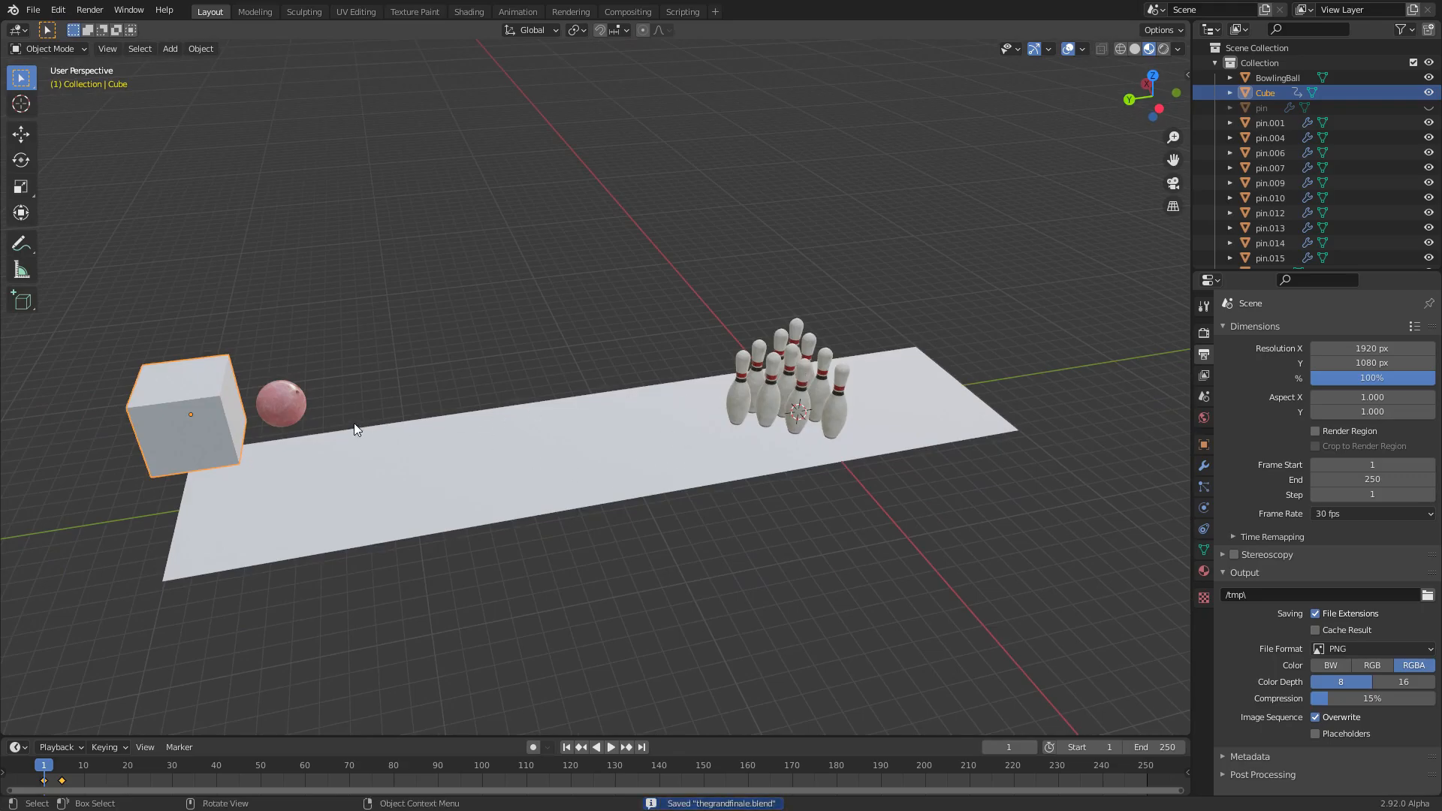
Give the bowling ball an active rigid body with a Sphere collision shape
shift+middle_drag(393, 421, 613, 436)
scroll(616, 430, up, 3)
click(610, 444)
scroll(644, 426, up, 1)
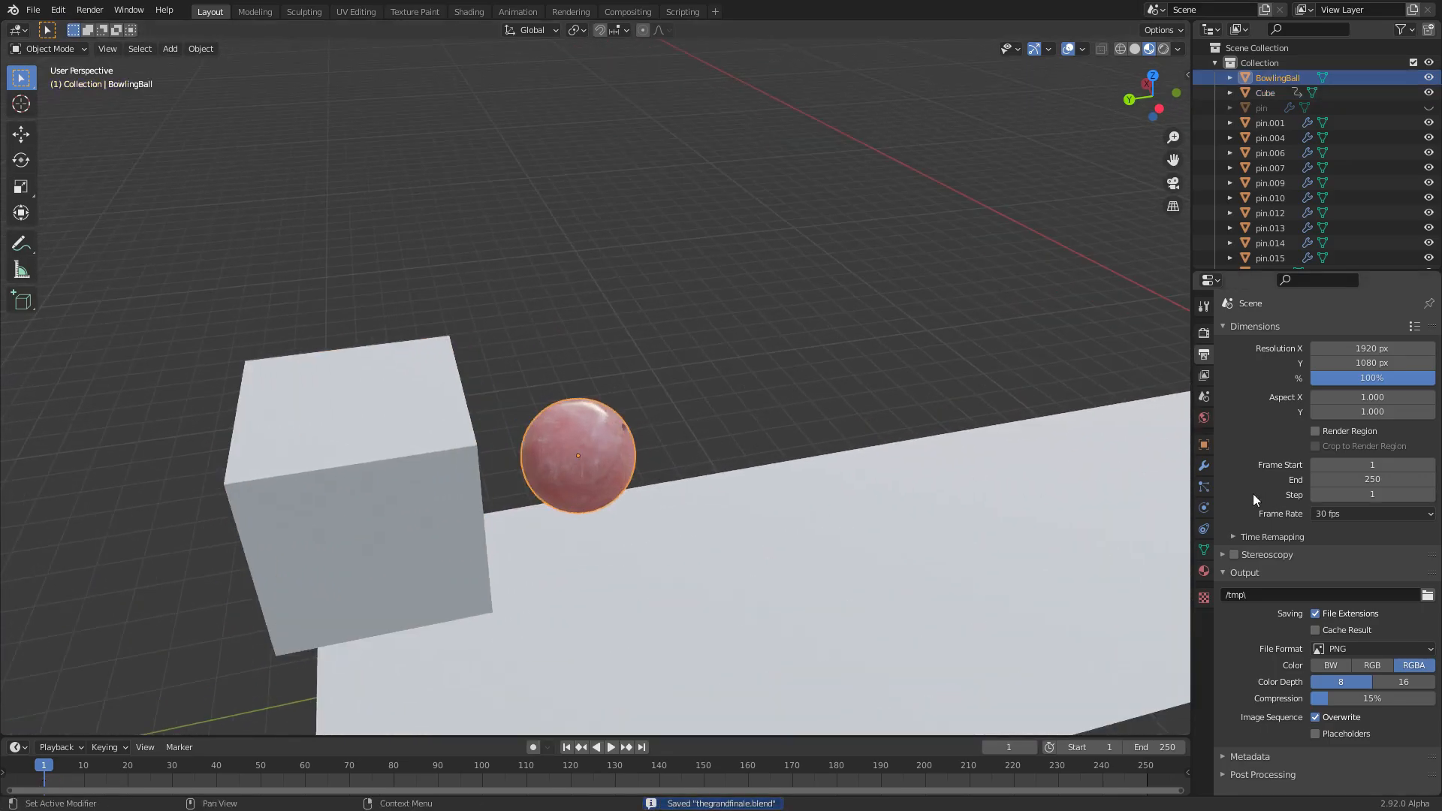
click(1204, 508)
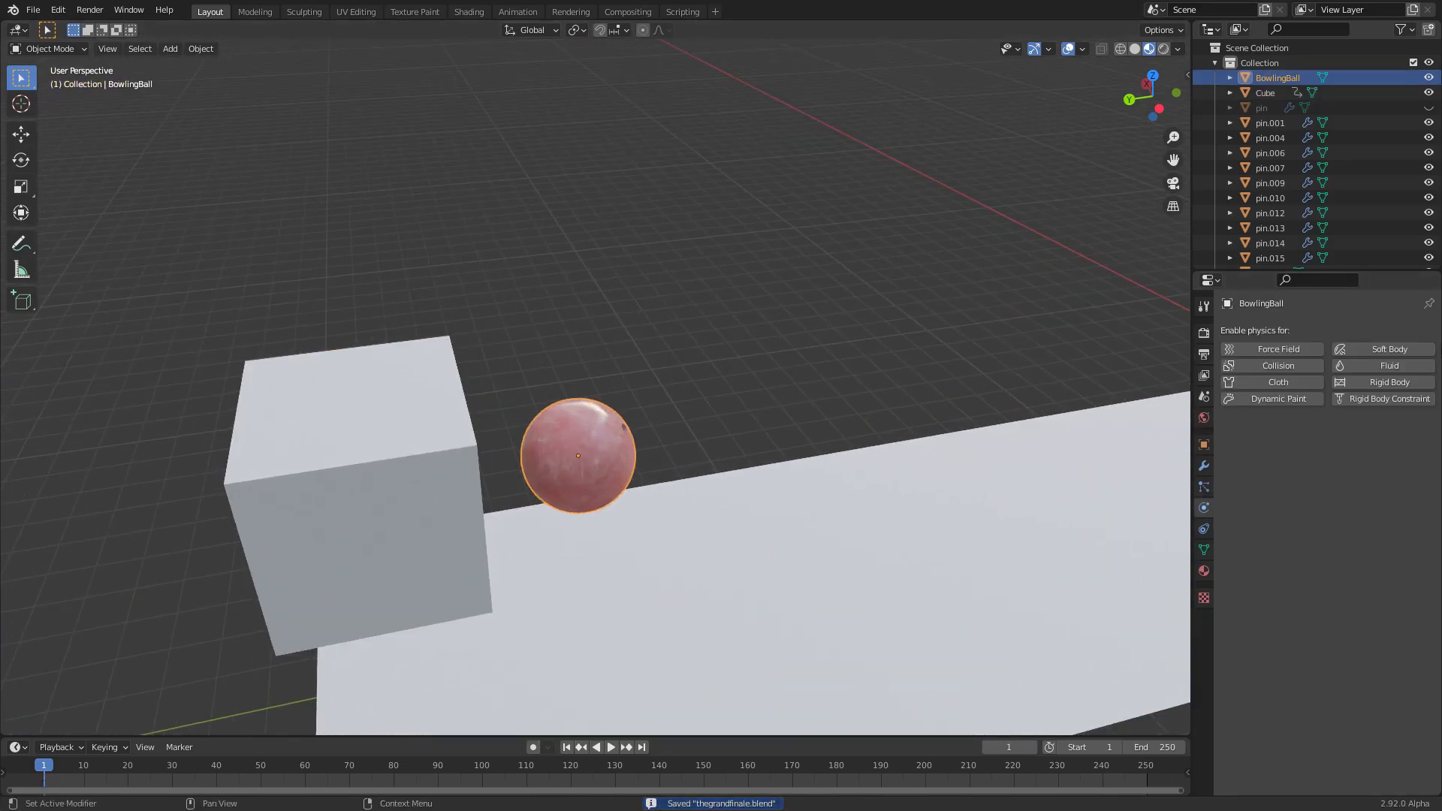
click(1387, 379)
click(1353, 565)
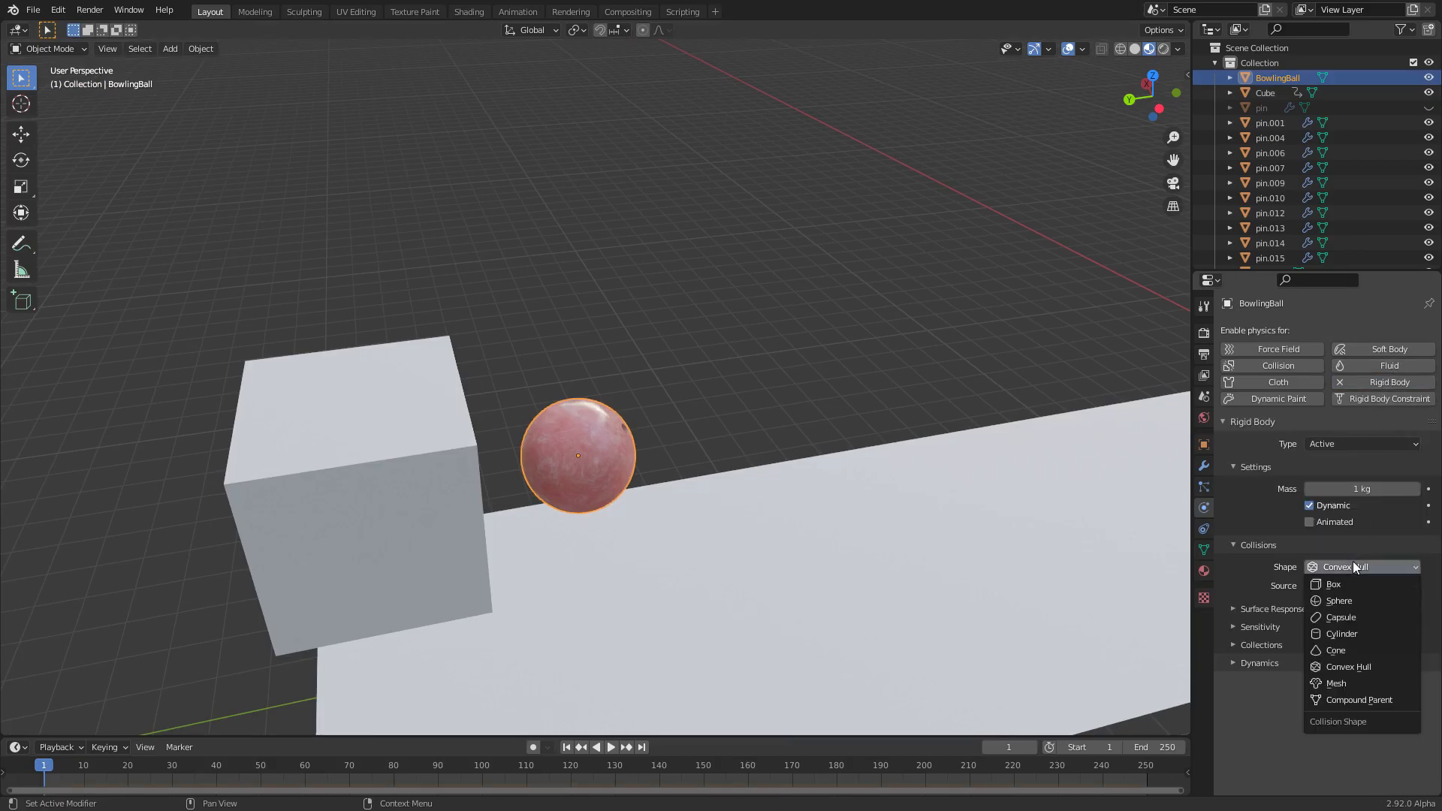
click(1349, 599)
scroll(595, 433, up, 3)
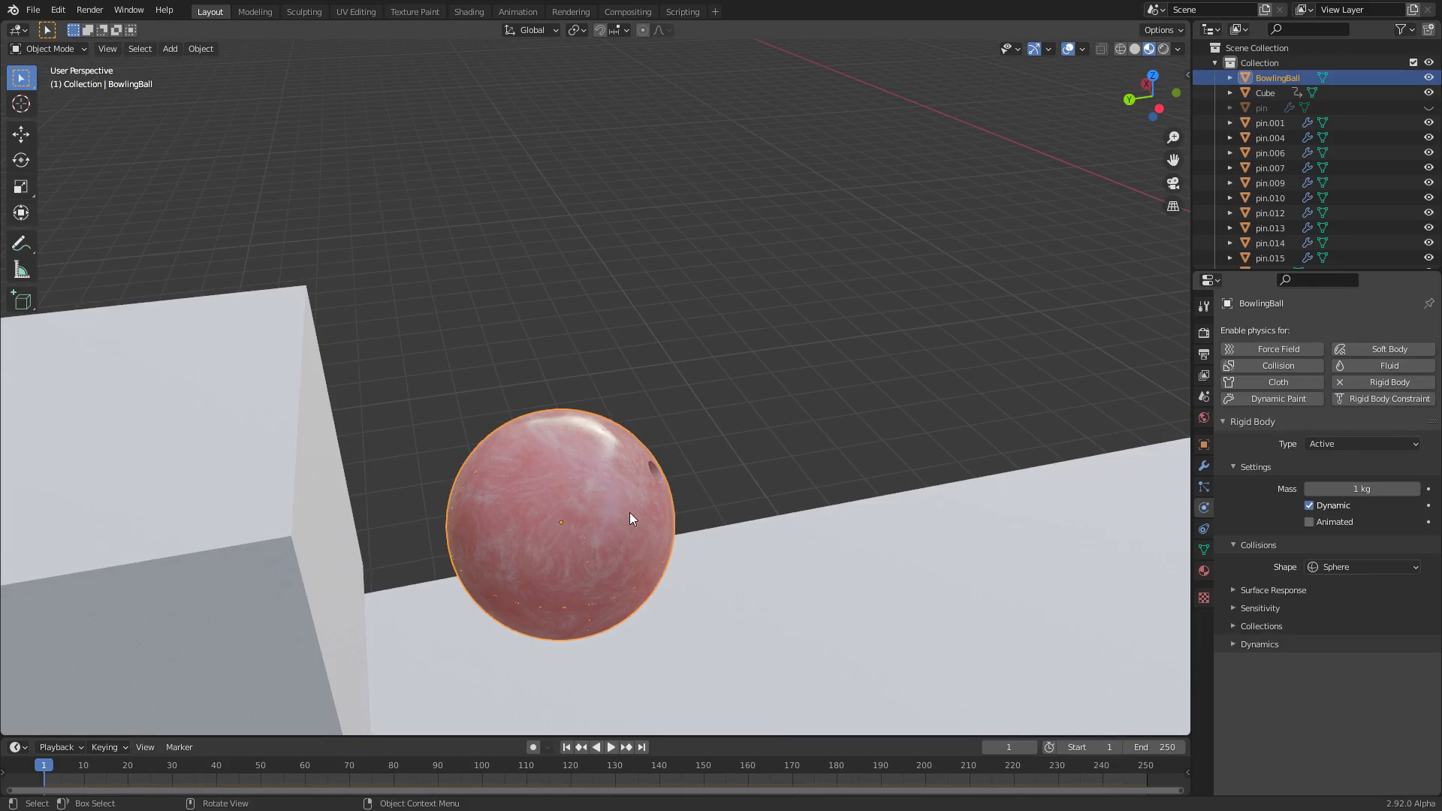
click(1328, 568)
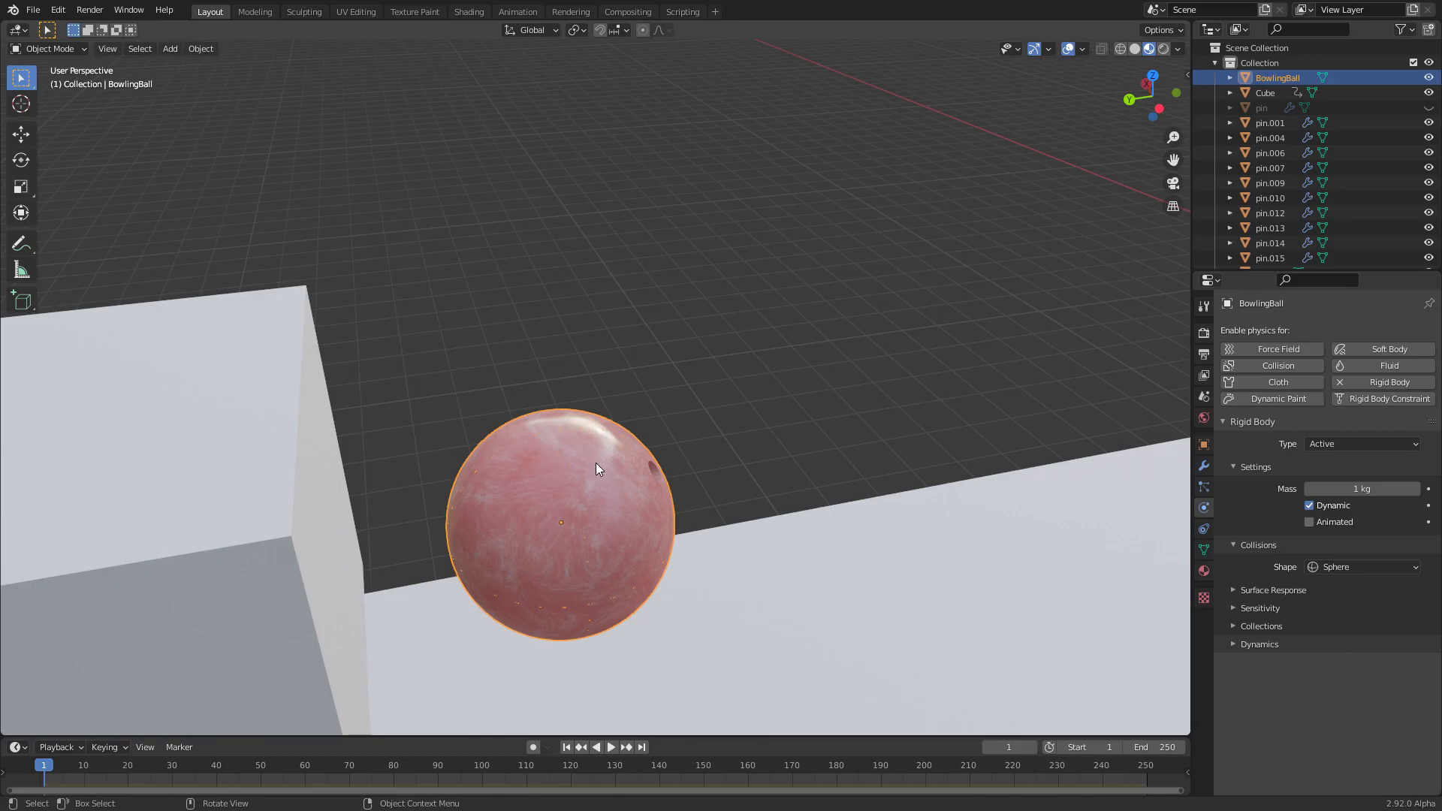
scroll(601, 467, up, 1)
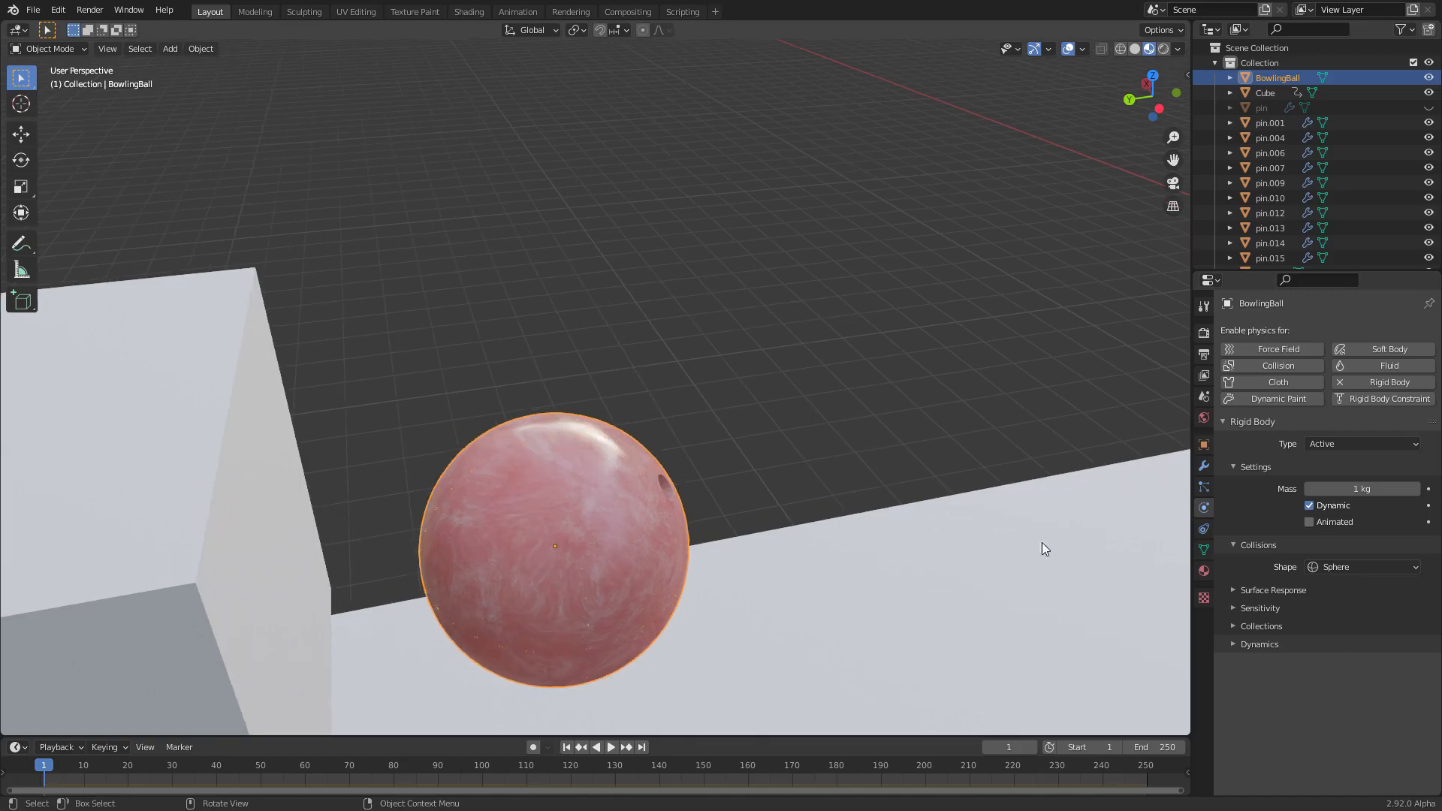
Give the cube an active rigid body with a Box collision shape and Animated enabled
scroll(564, 526, down, 3)
click(357, 472)
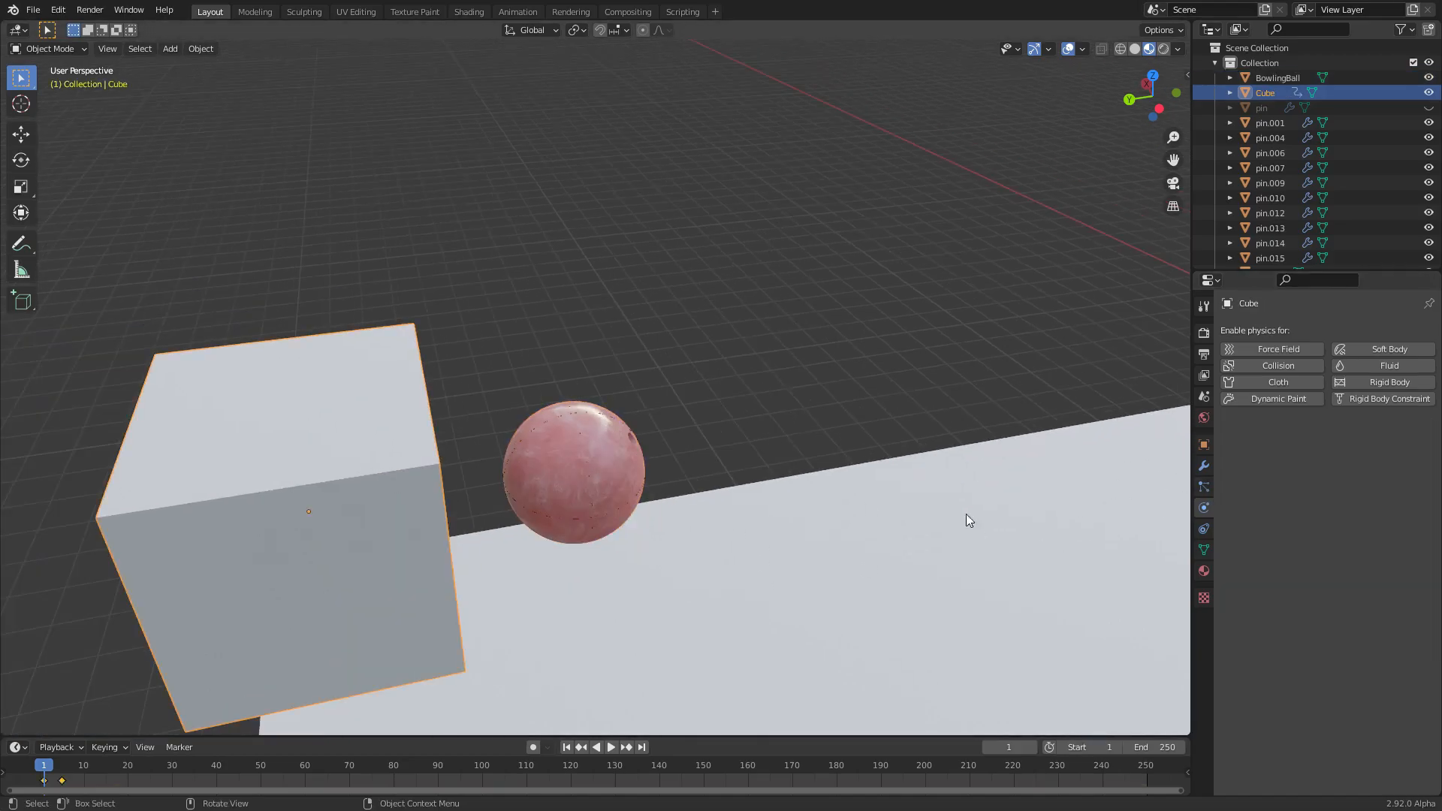
click(1371, 384)
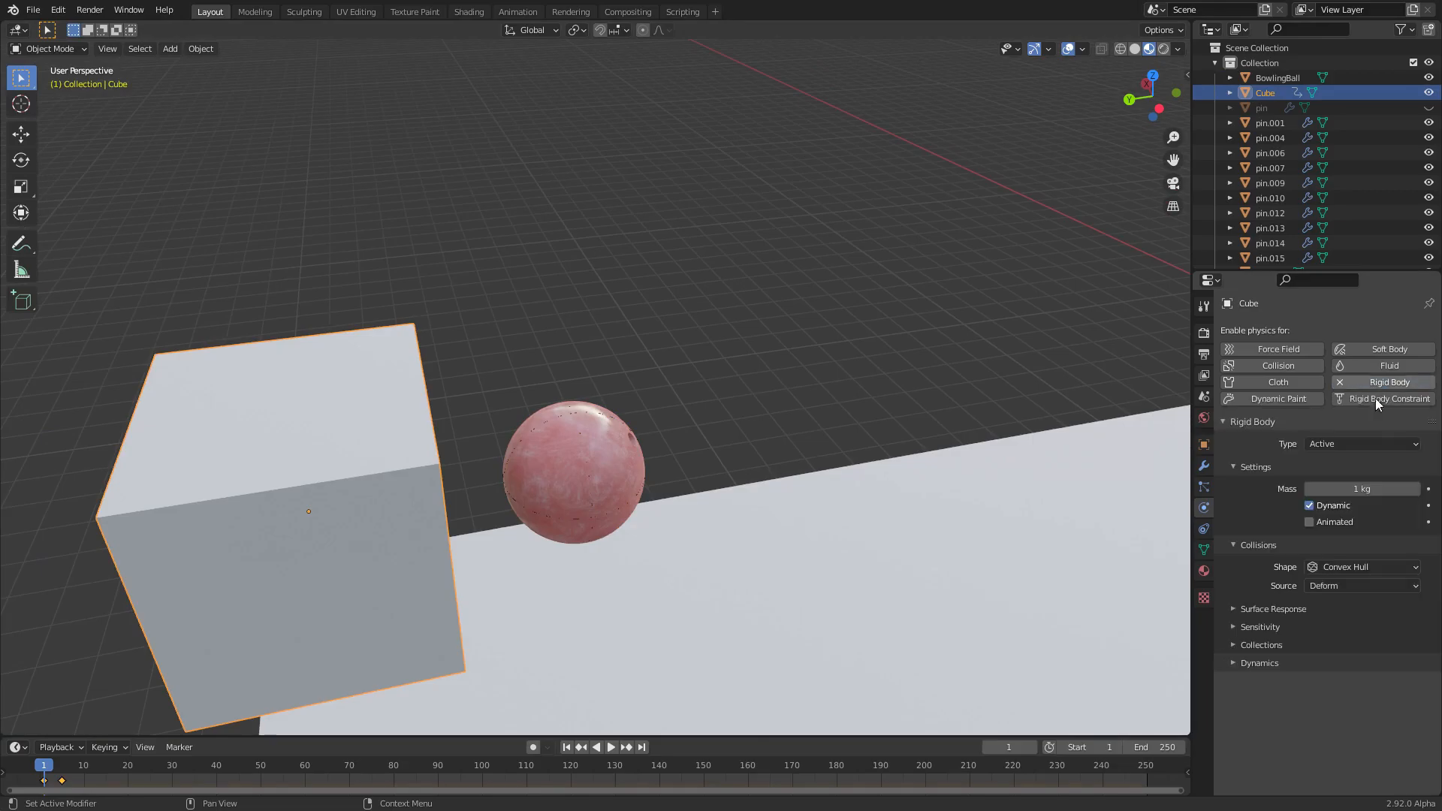
click(1347, 568)
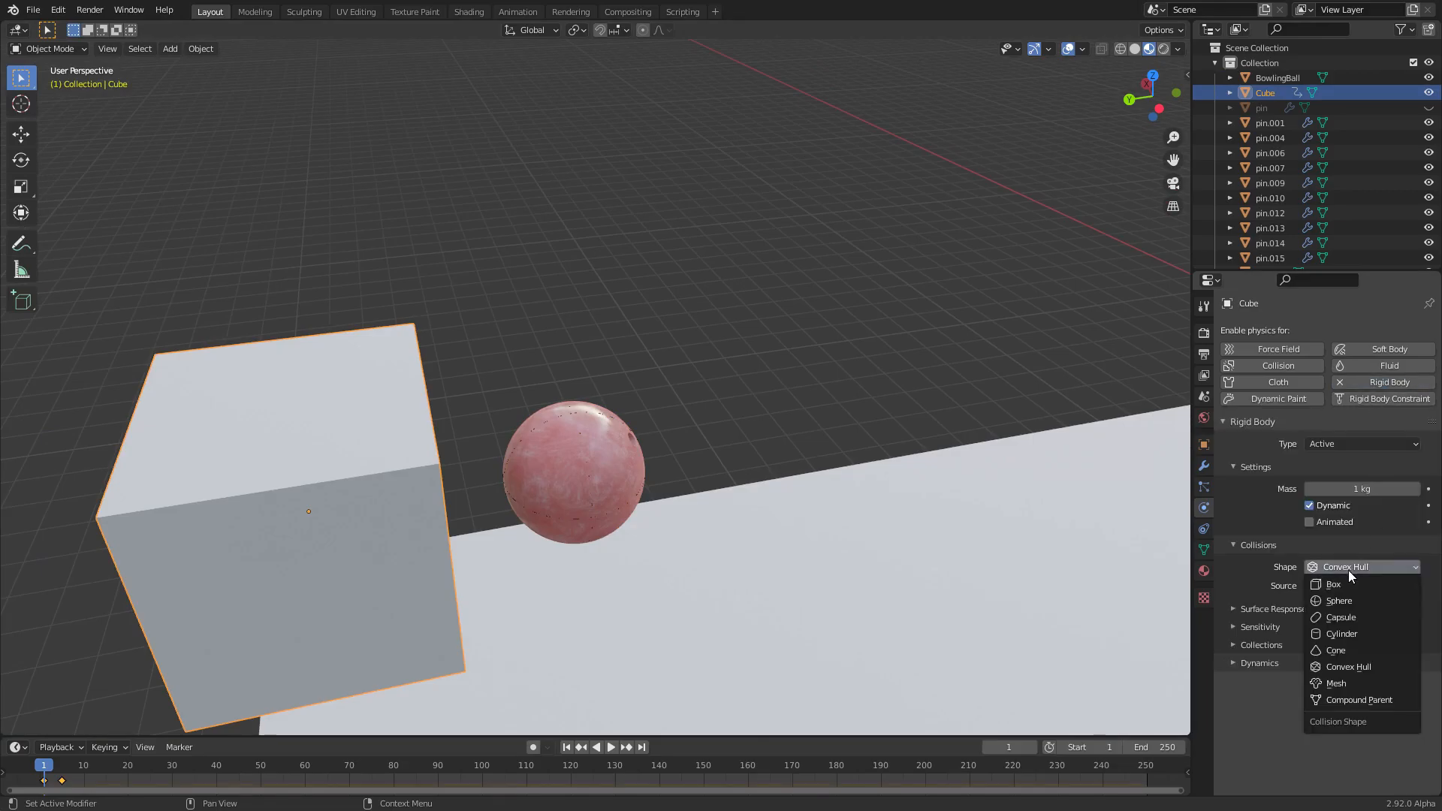
click(1351, 585)
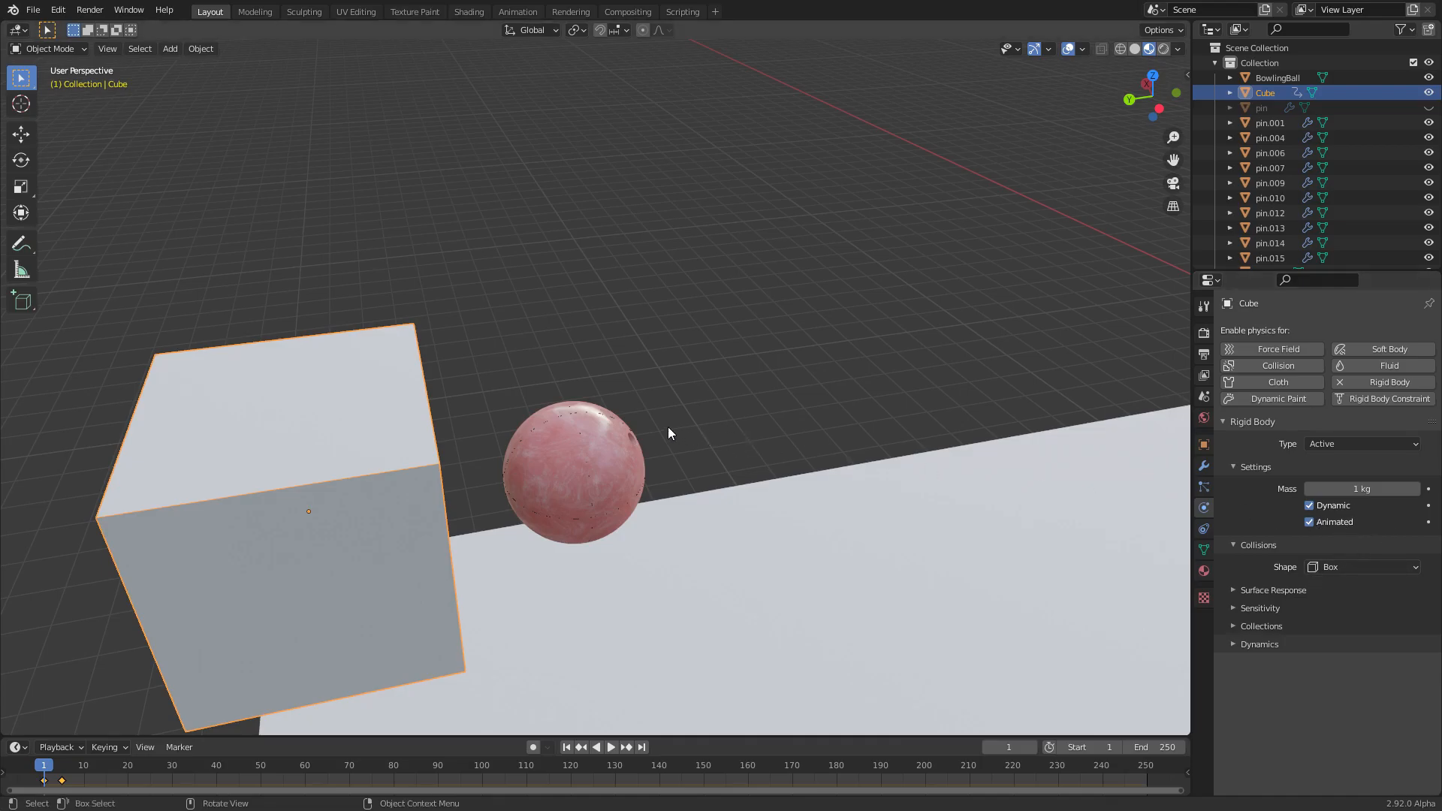
Play the simulation to examine how the cube pushes the ball, and return to frame 1
middle_drag(615, 450, 615, 407)
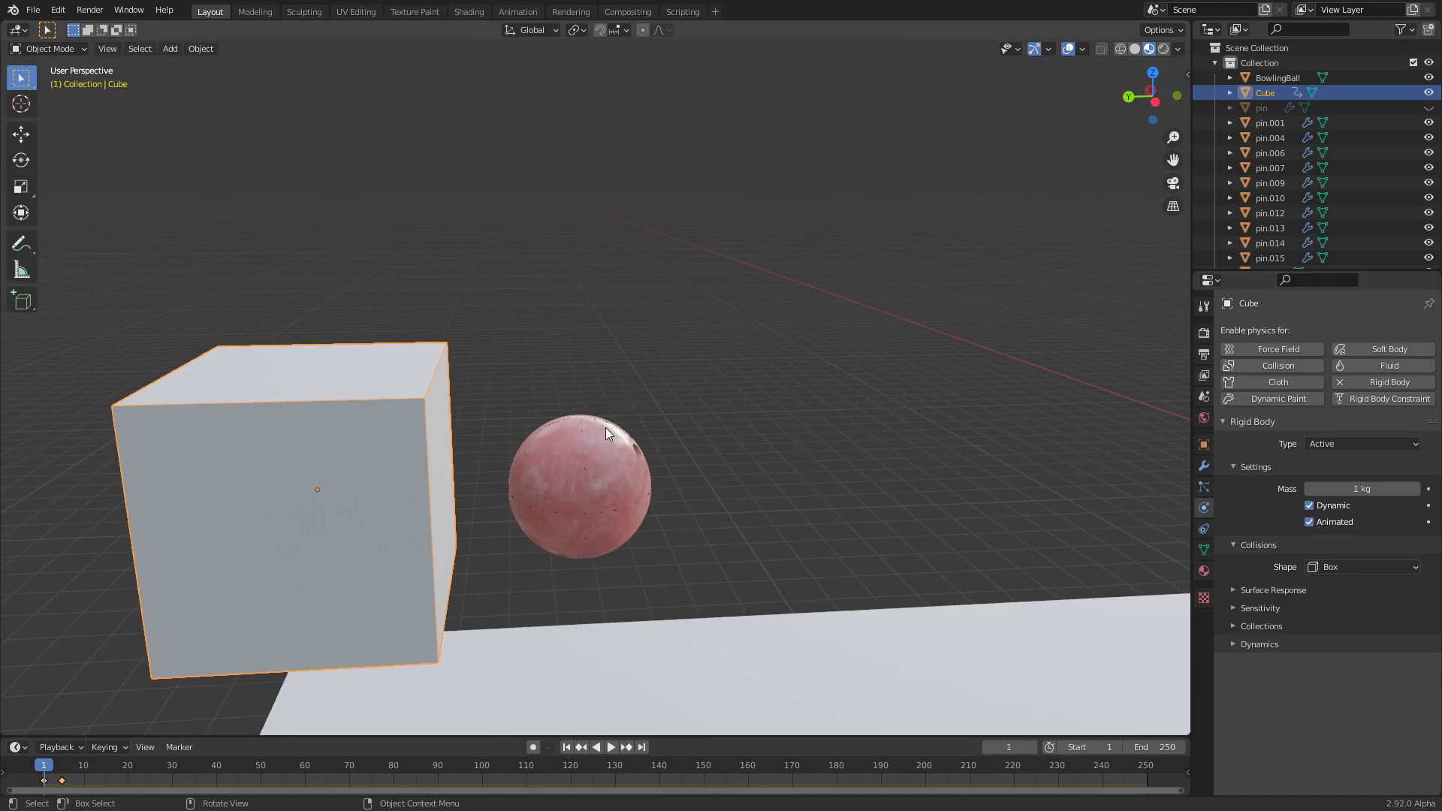
key(space)
scroll(649, 433, down, 5)
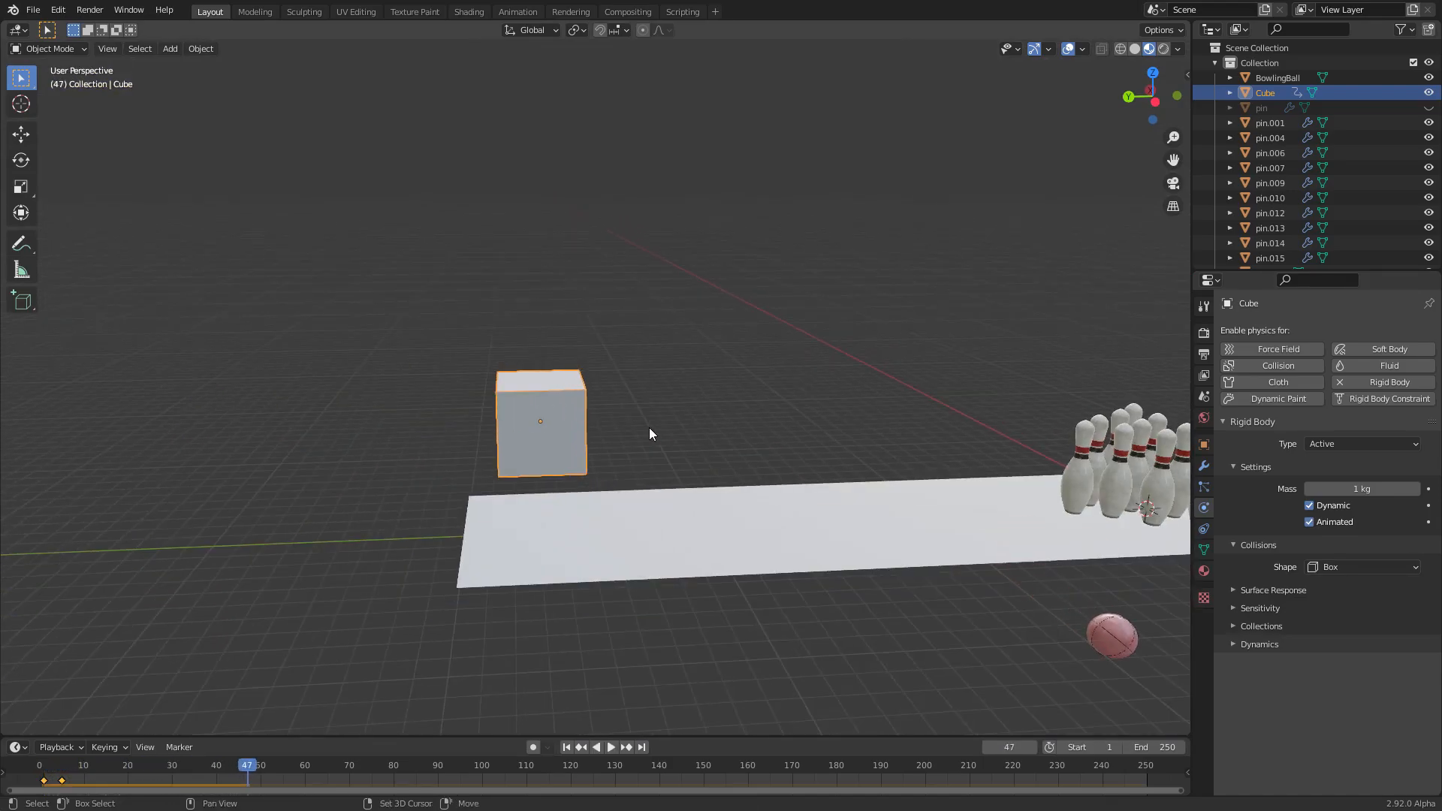
key(Escape)
Give the lane plane a rigid body of type Passive
click(679, 521)
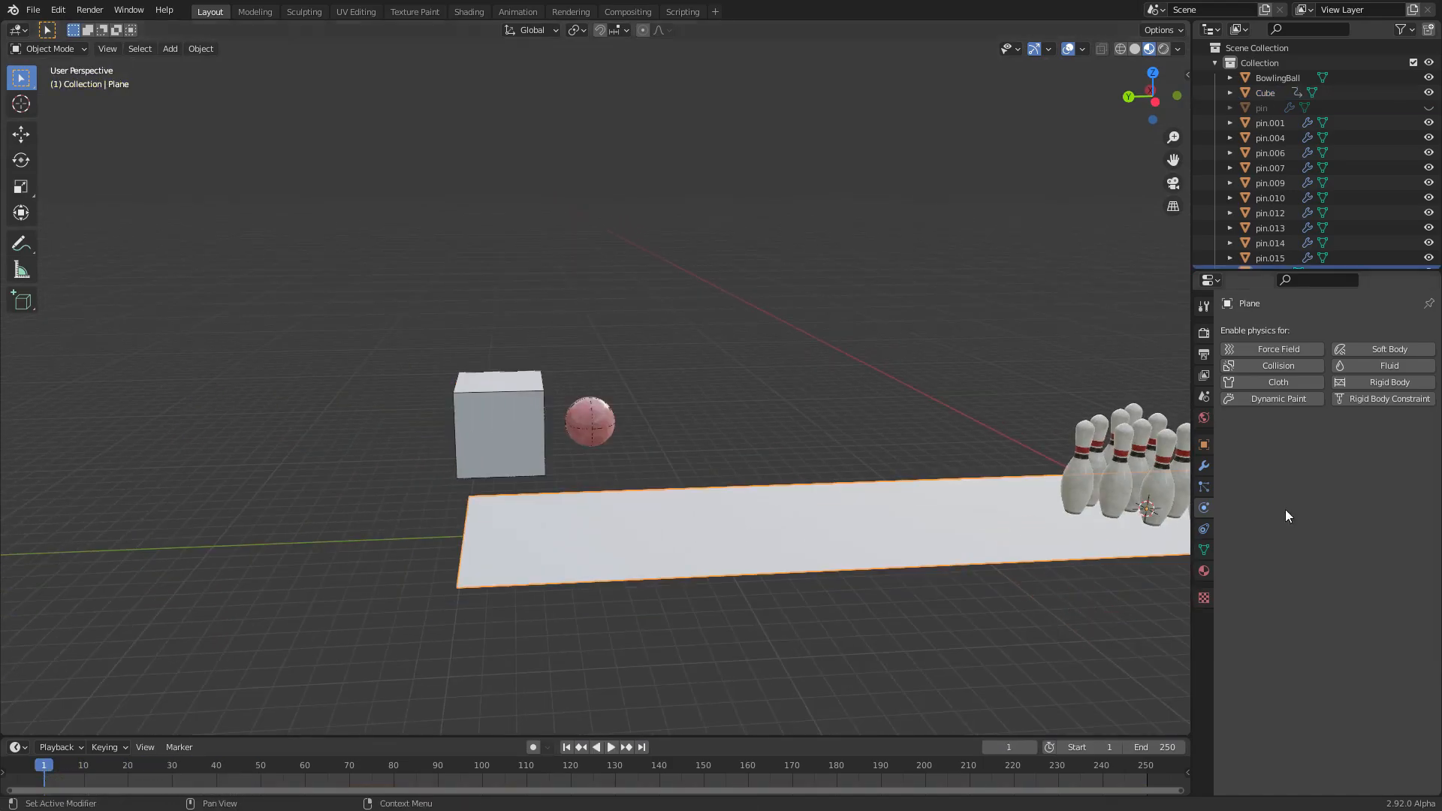
click(1387, 387)
click(1341, 443)
click(1333, 473)
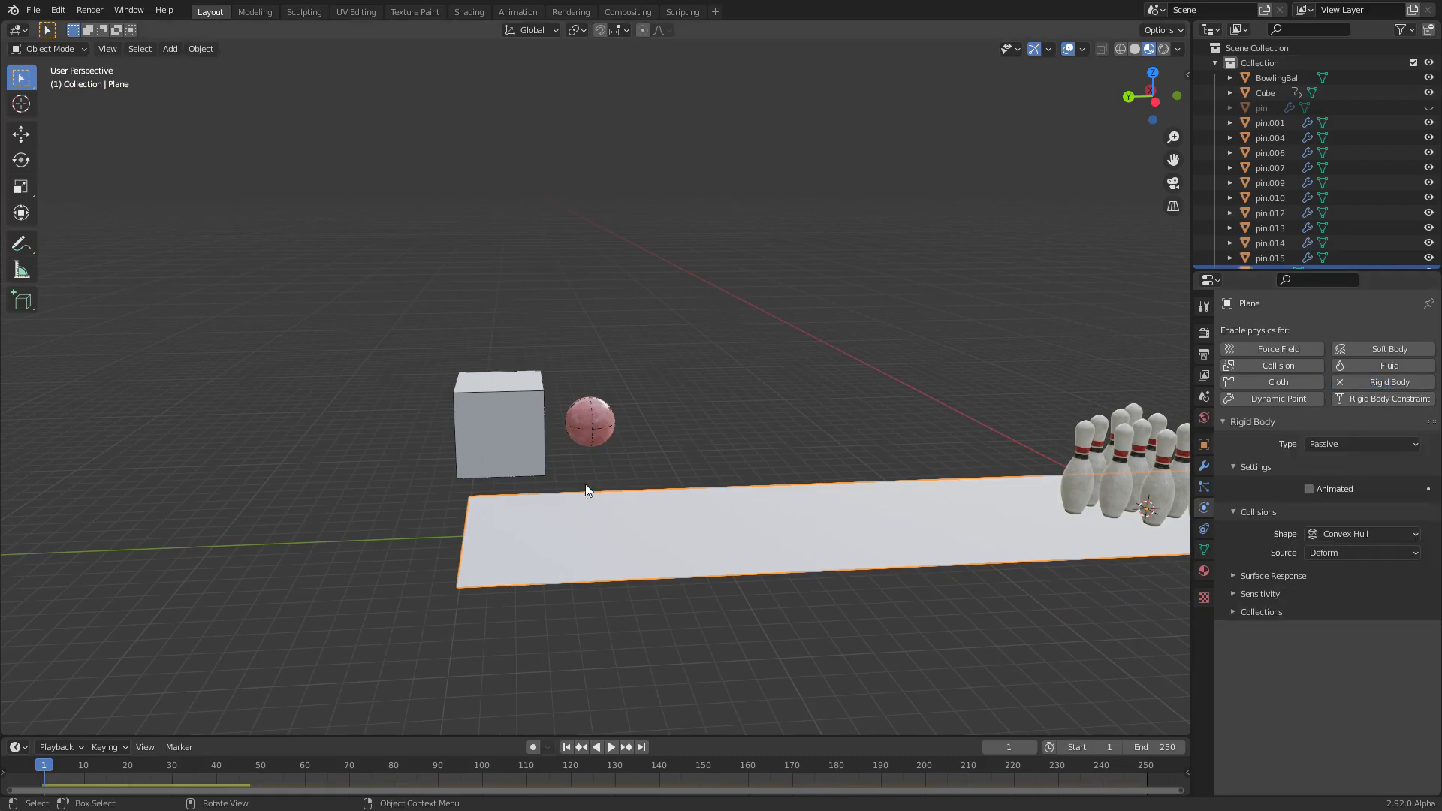
Play the simulation twice to examine how the ball moves along the passive lane, and return to frame 1
middle_drag(829, 531, 744, 533)
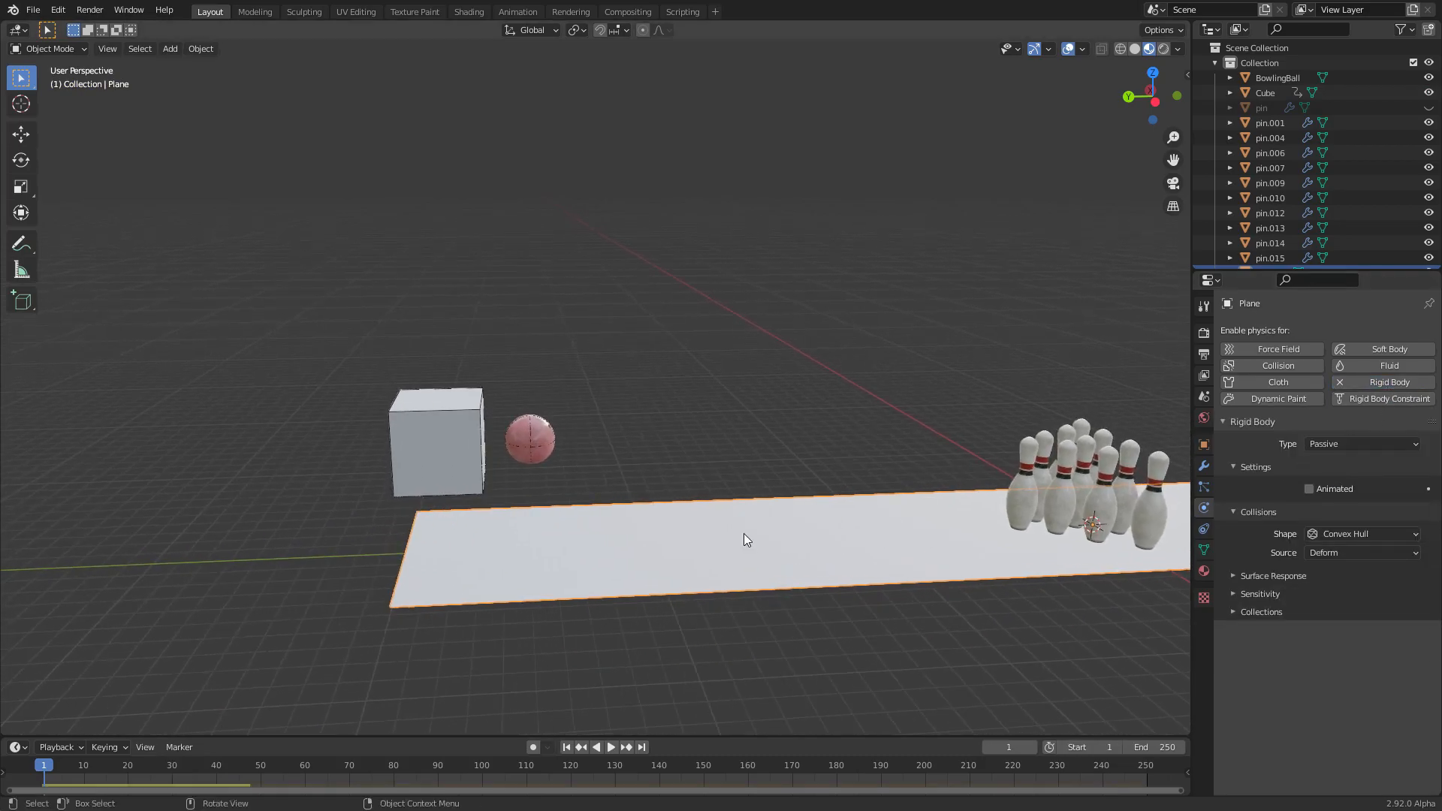
key(space)
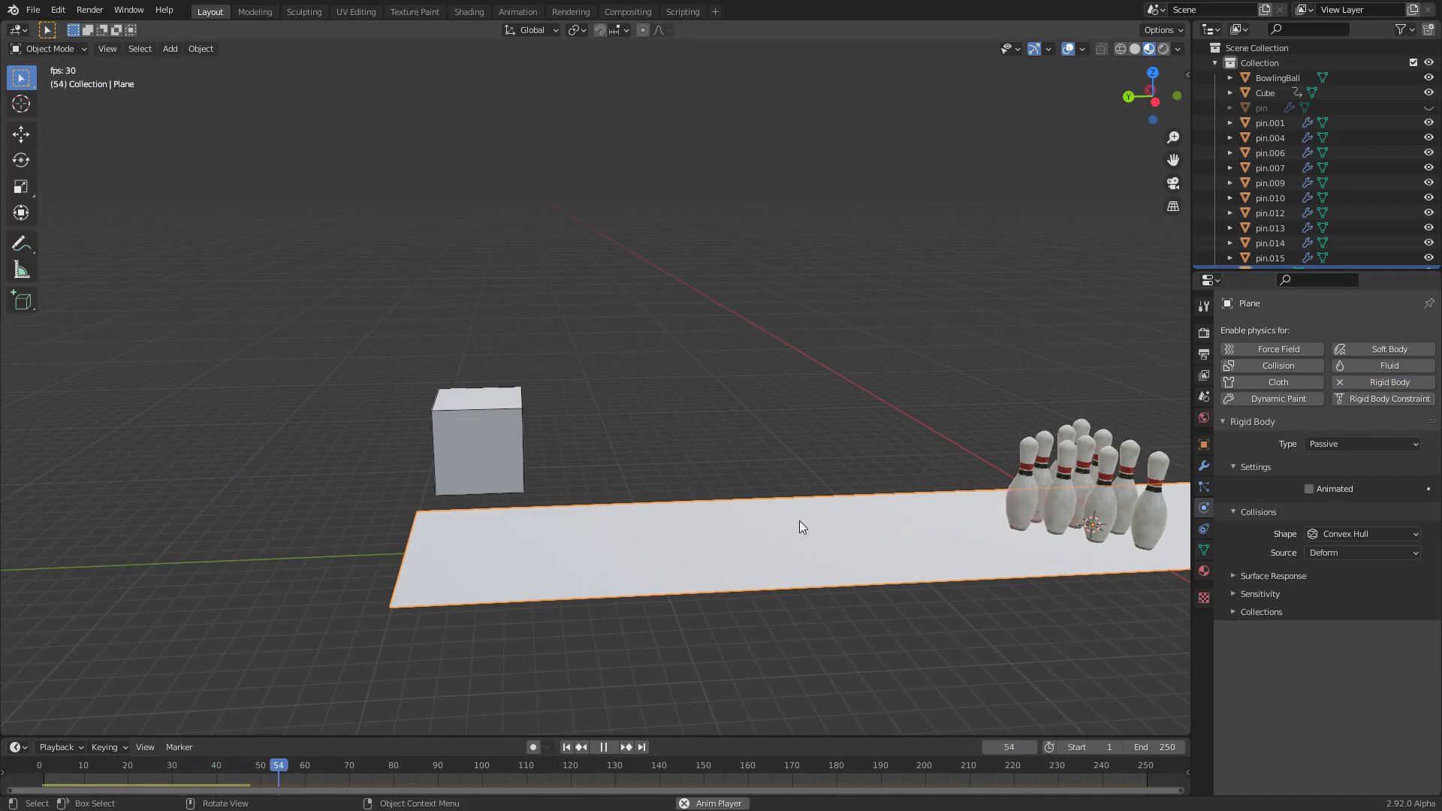
key(Escape)
key(space)
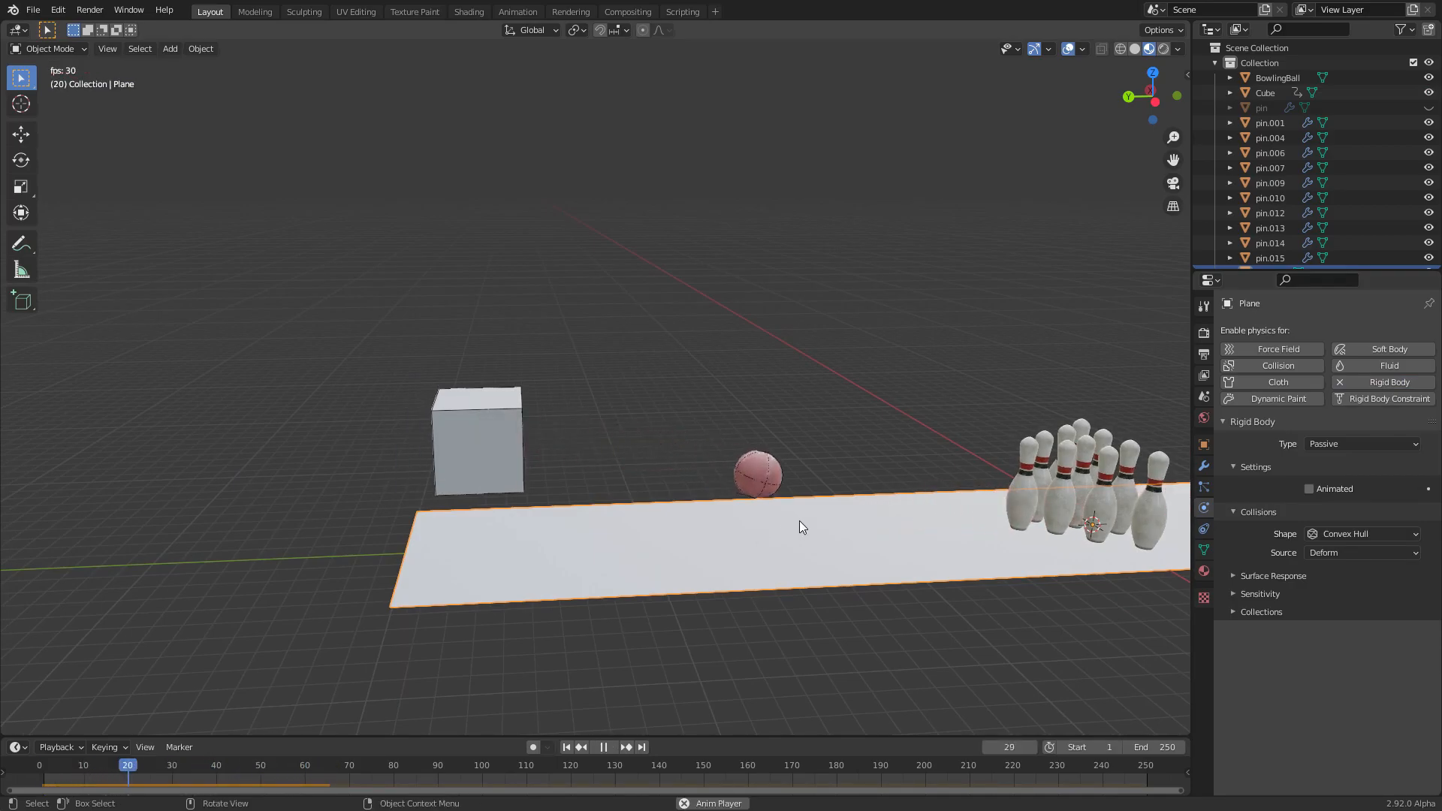
key(Escape)
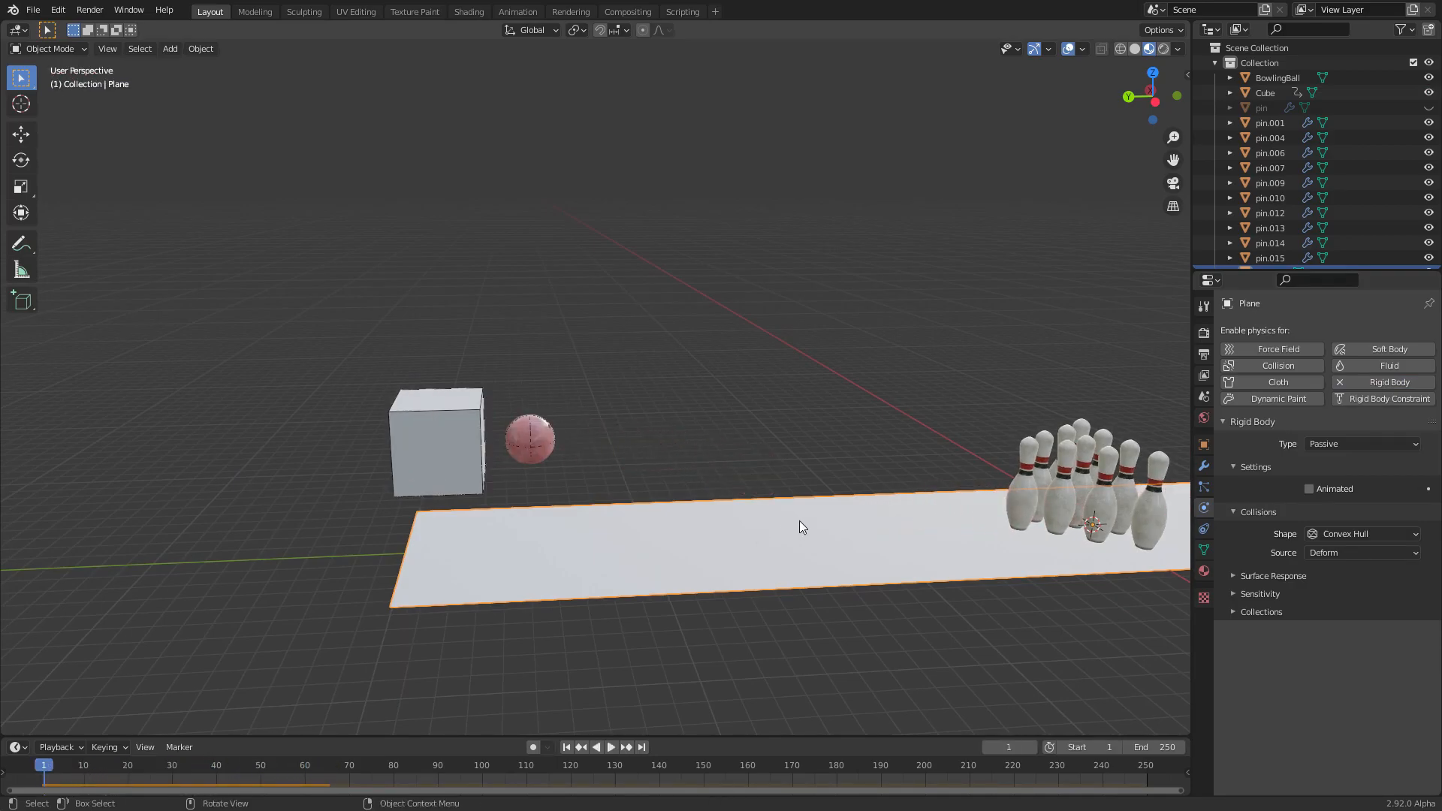
Remove the rigid body physics from the lane plane, the bowling ball and the cube, and save the file
click(1344, 381)
middle_drag(754, 508, 524, 473)
click(524, 474)
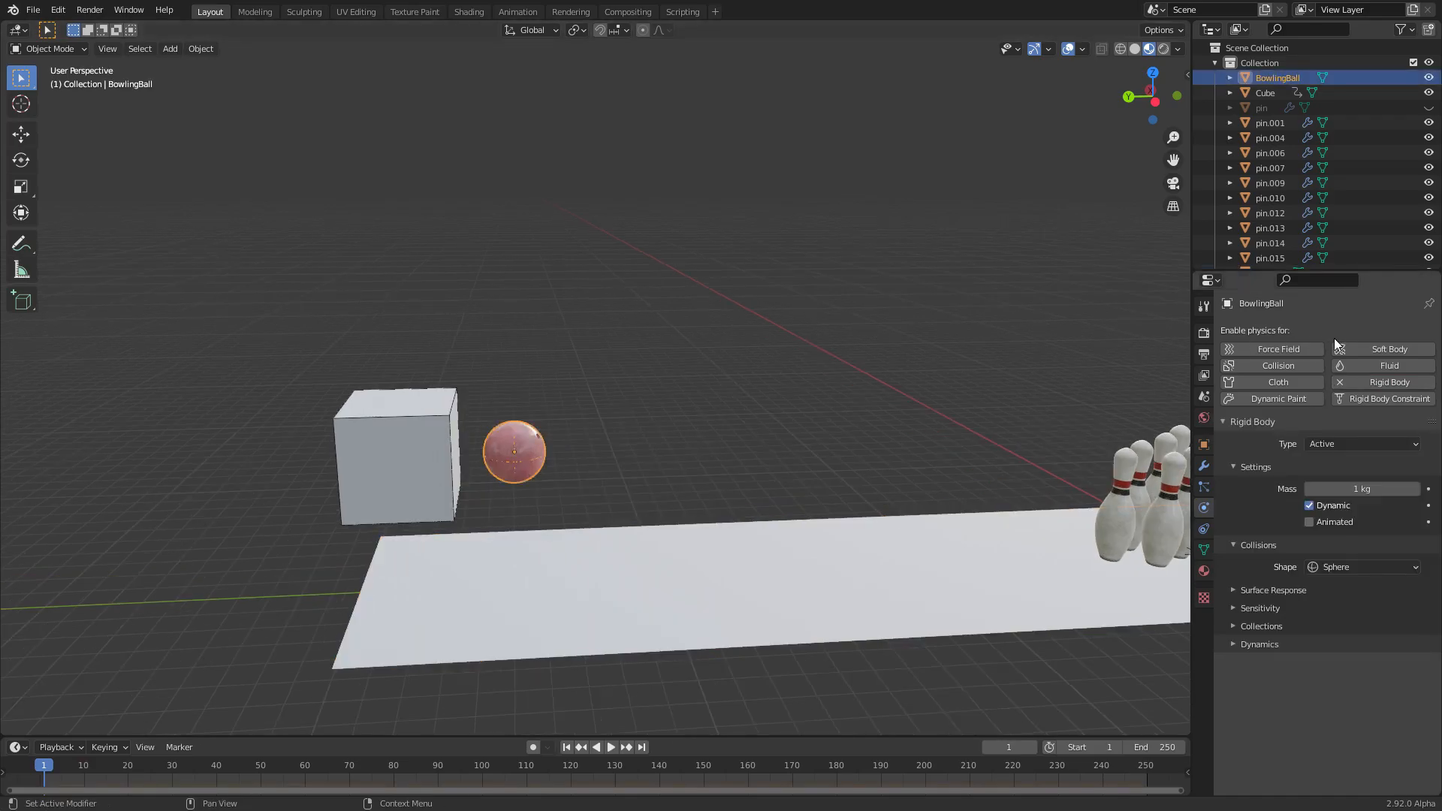
click(1376, 383)
click(420, 414)
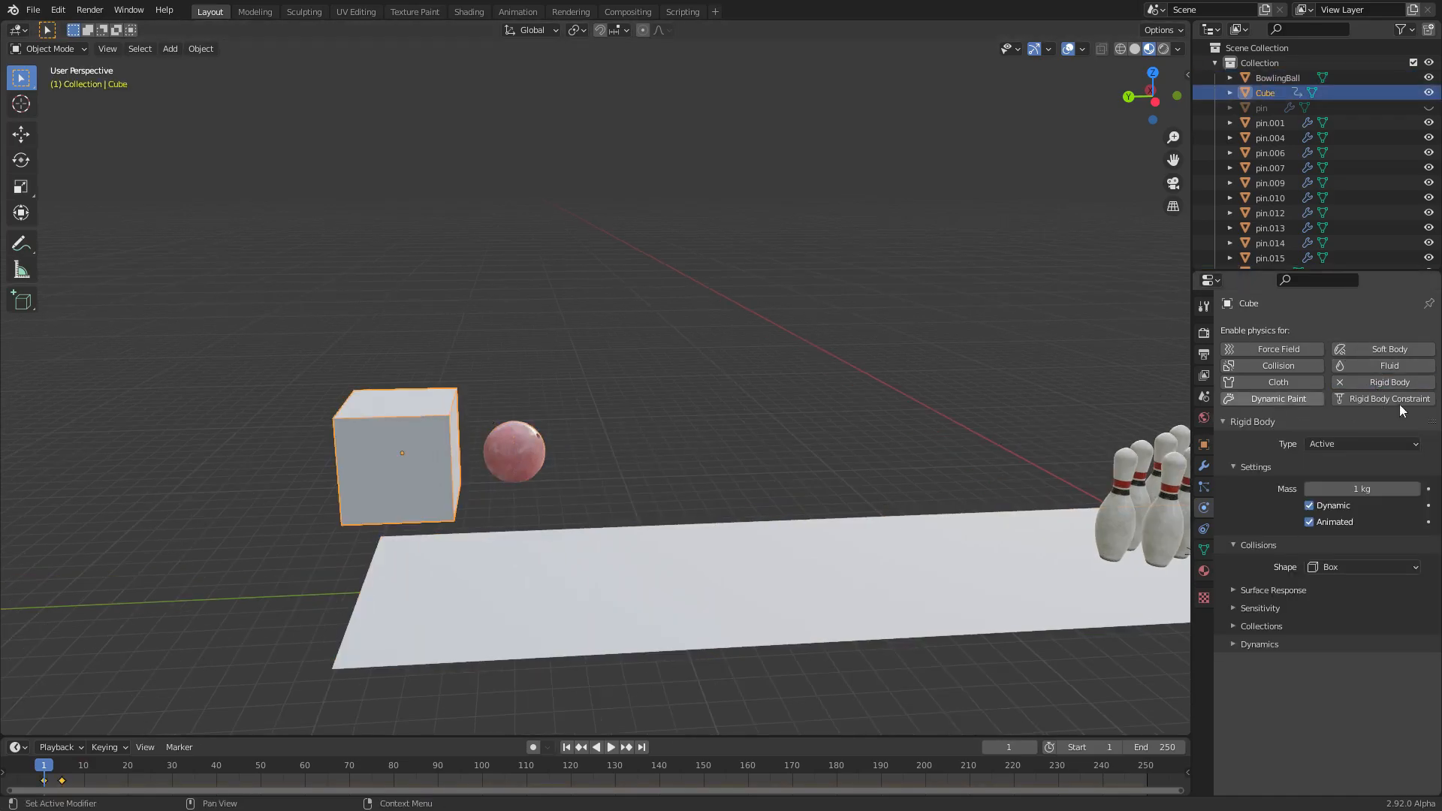
click(1413, 383)
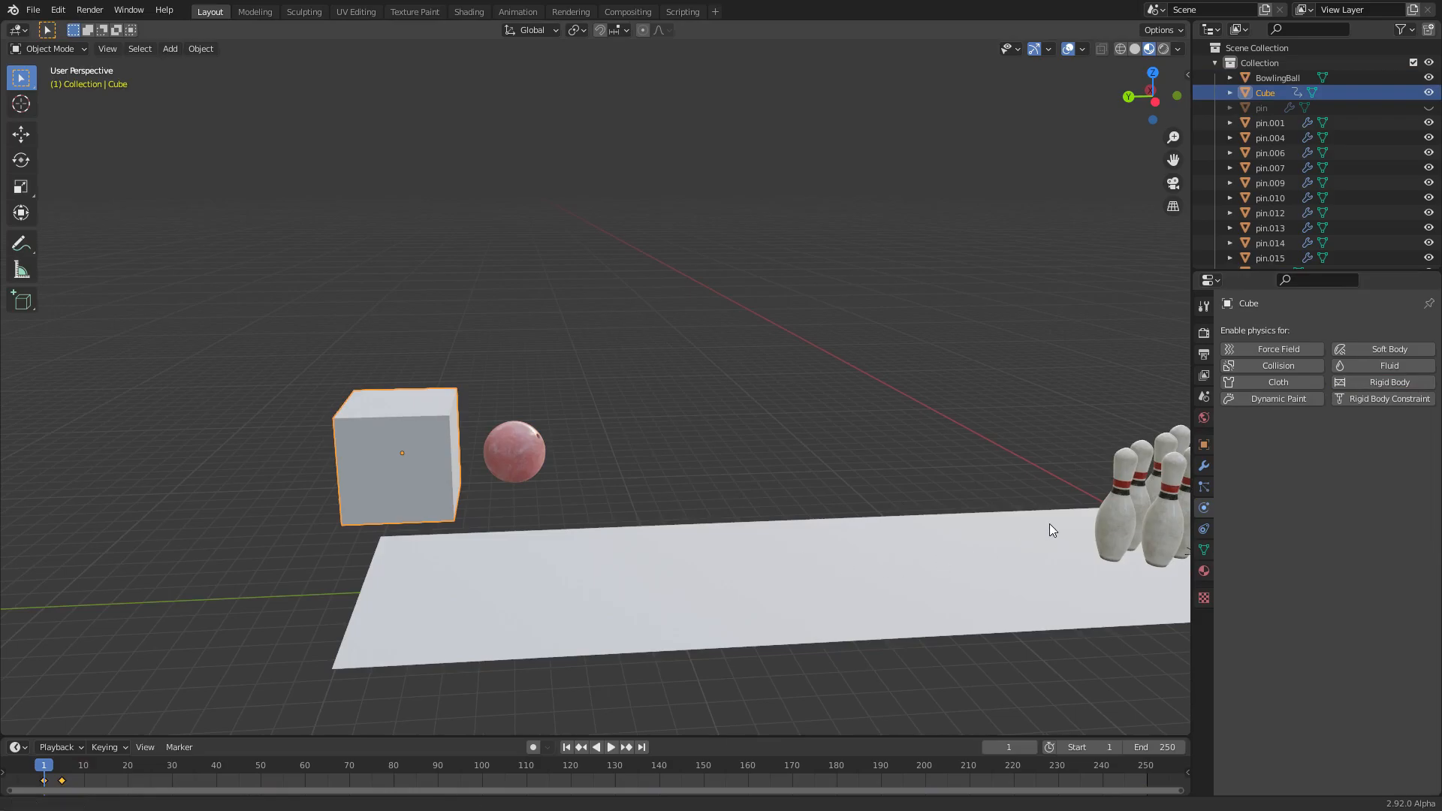
middle_drag(1052, 524, 930, 525)
key(ctrl+s)
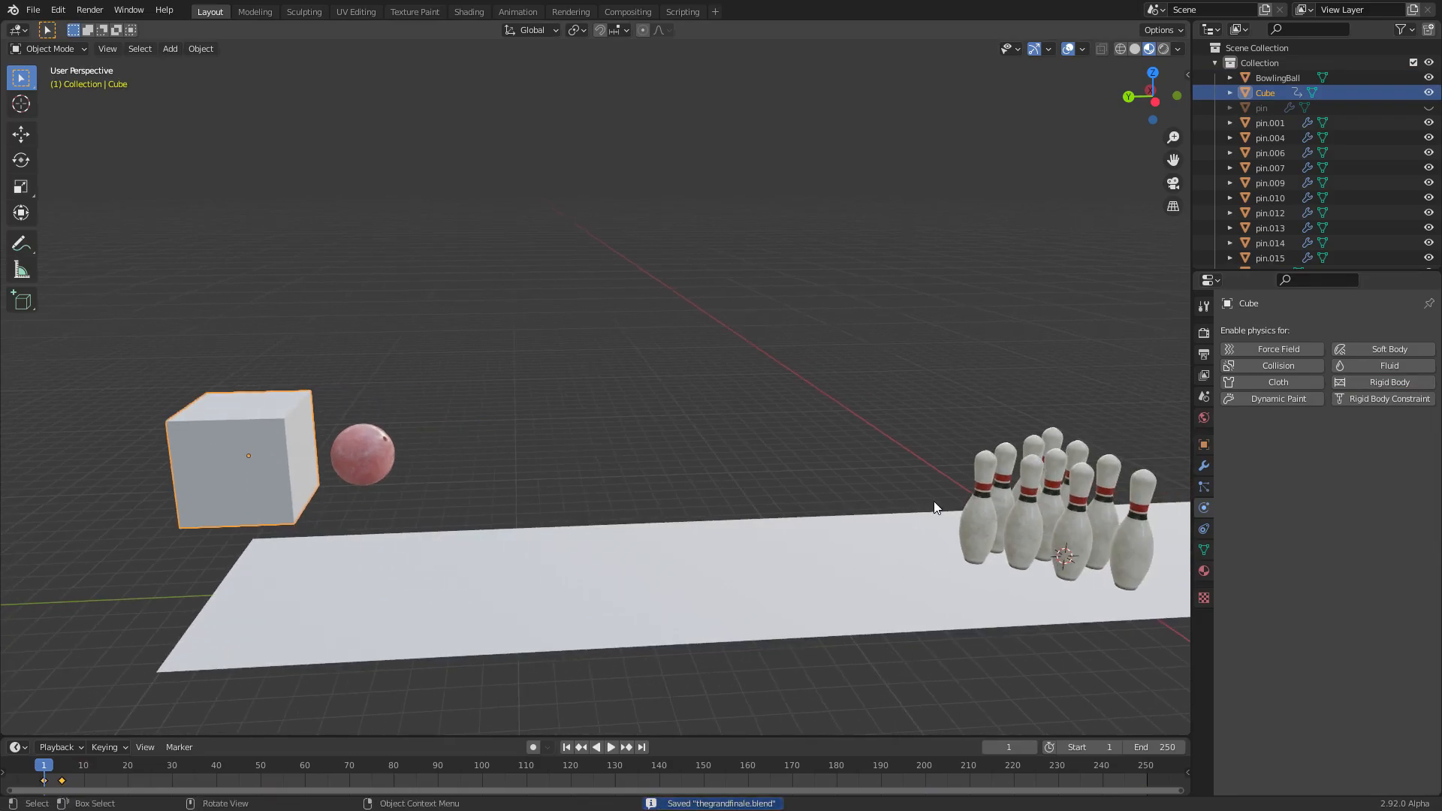
Select all objects from the top view, save the file, and set every object's origin to its geometry
shift+middle_drag(1021, 474, 936, 489)
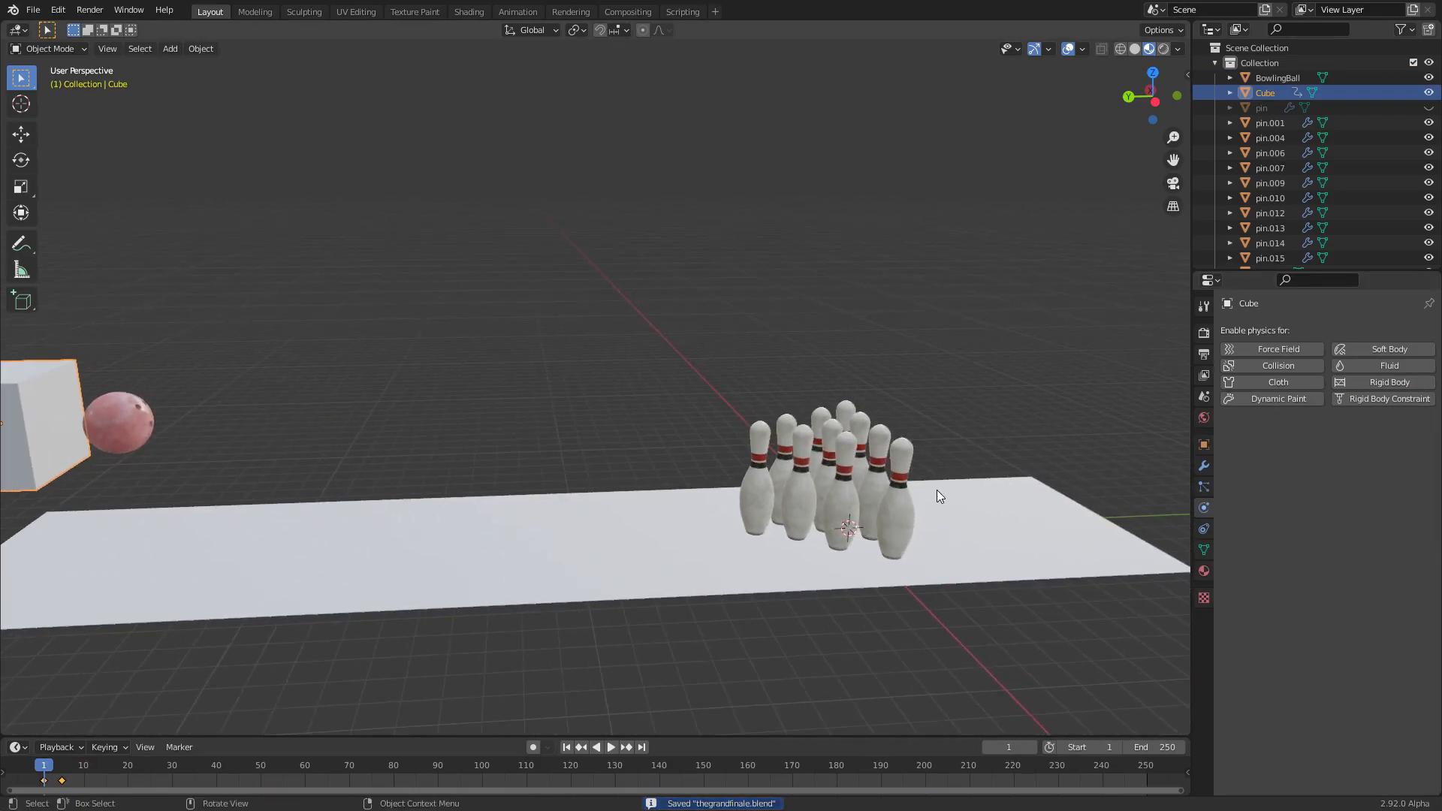
click(1153, 73)
key(a)
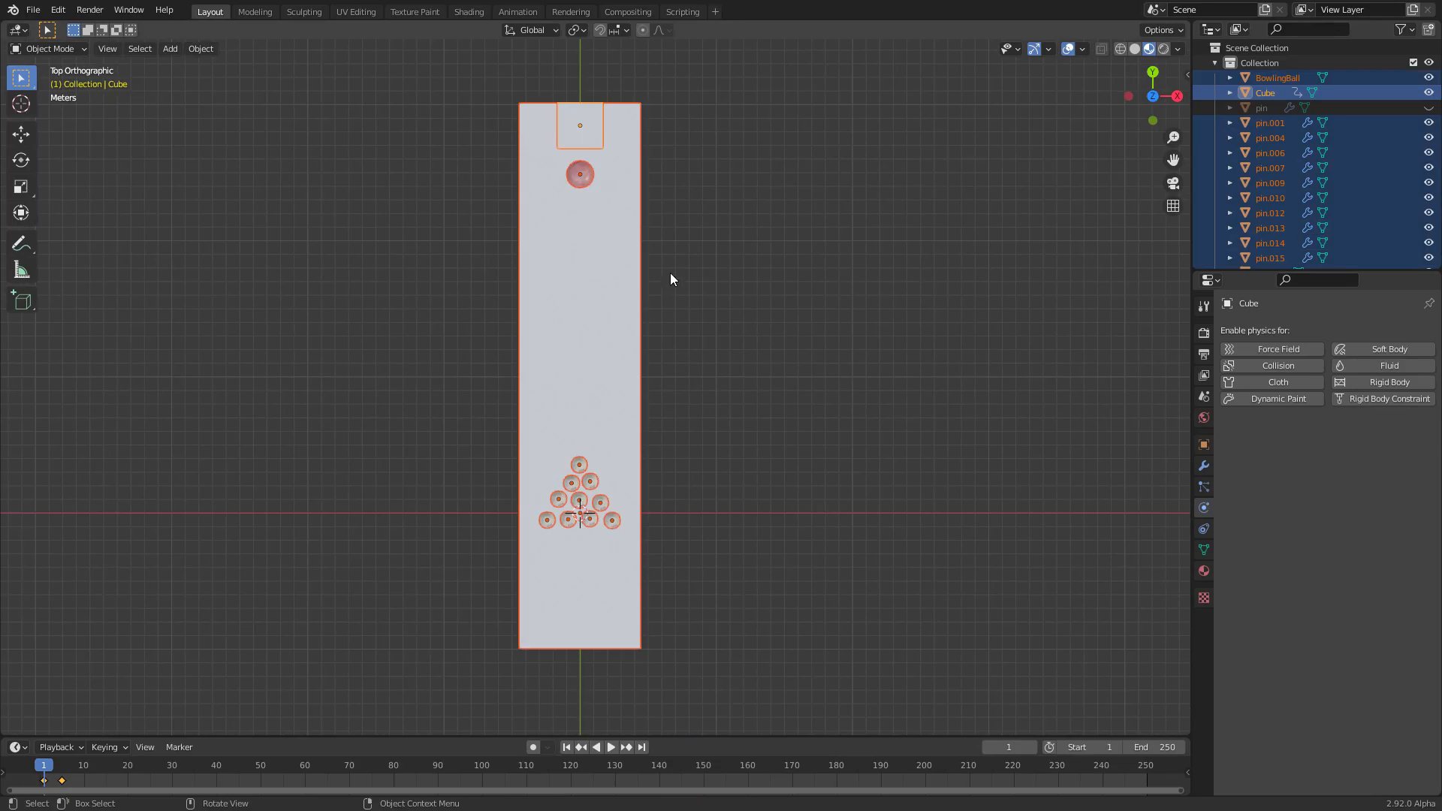
scroll(668, 275, up, 1)
shift+middle_drag(629, 233, 657, 315)
key(ctrl+s)
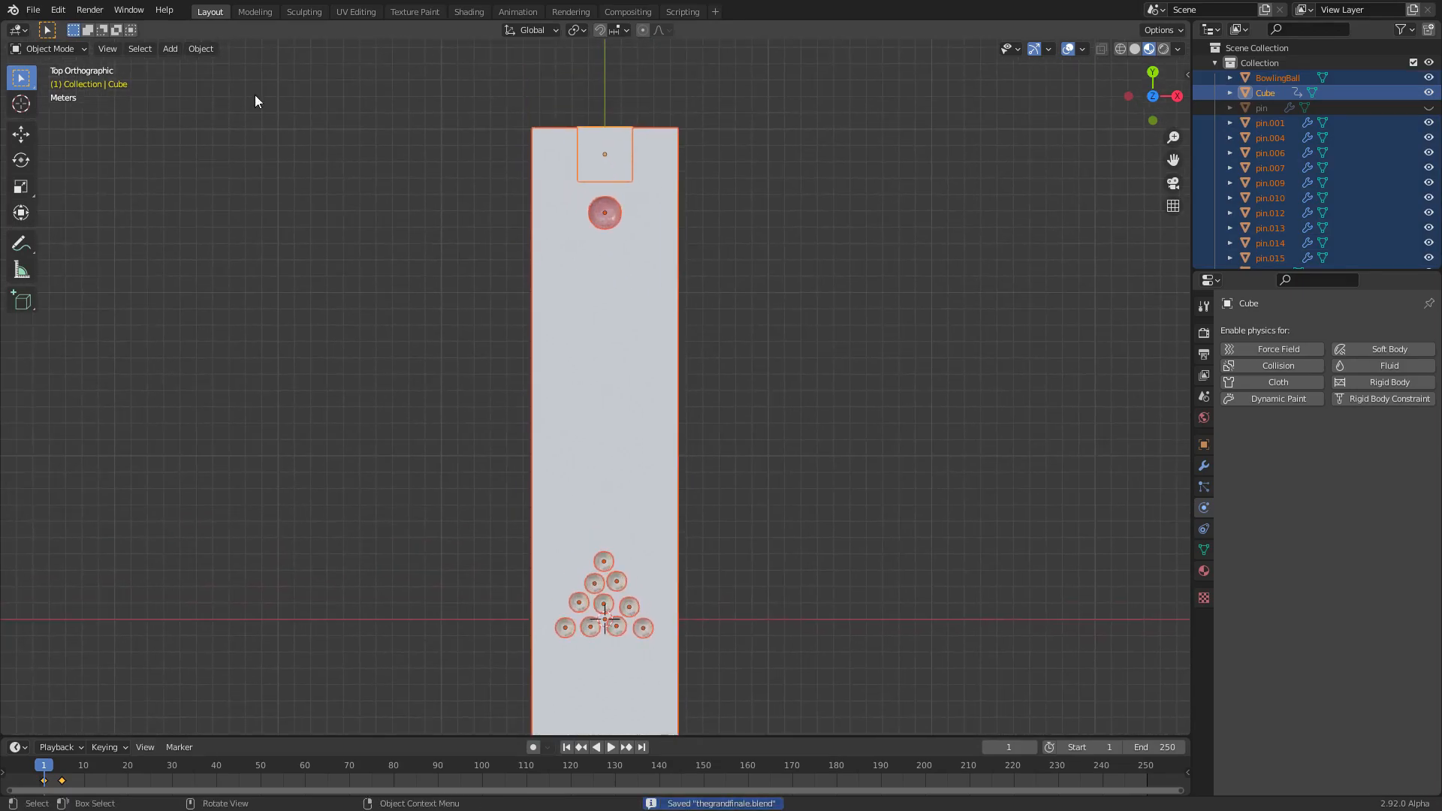
click(196, 46)
mouse_move(231, 82)
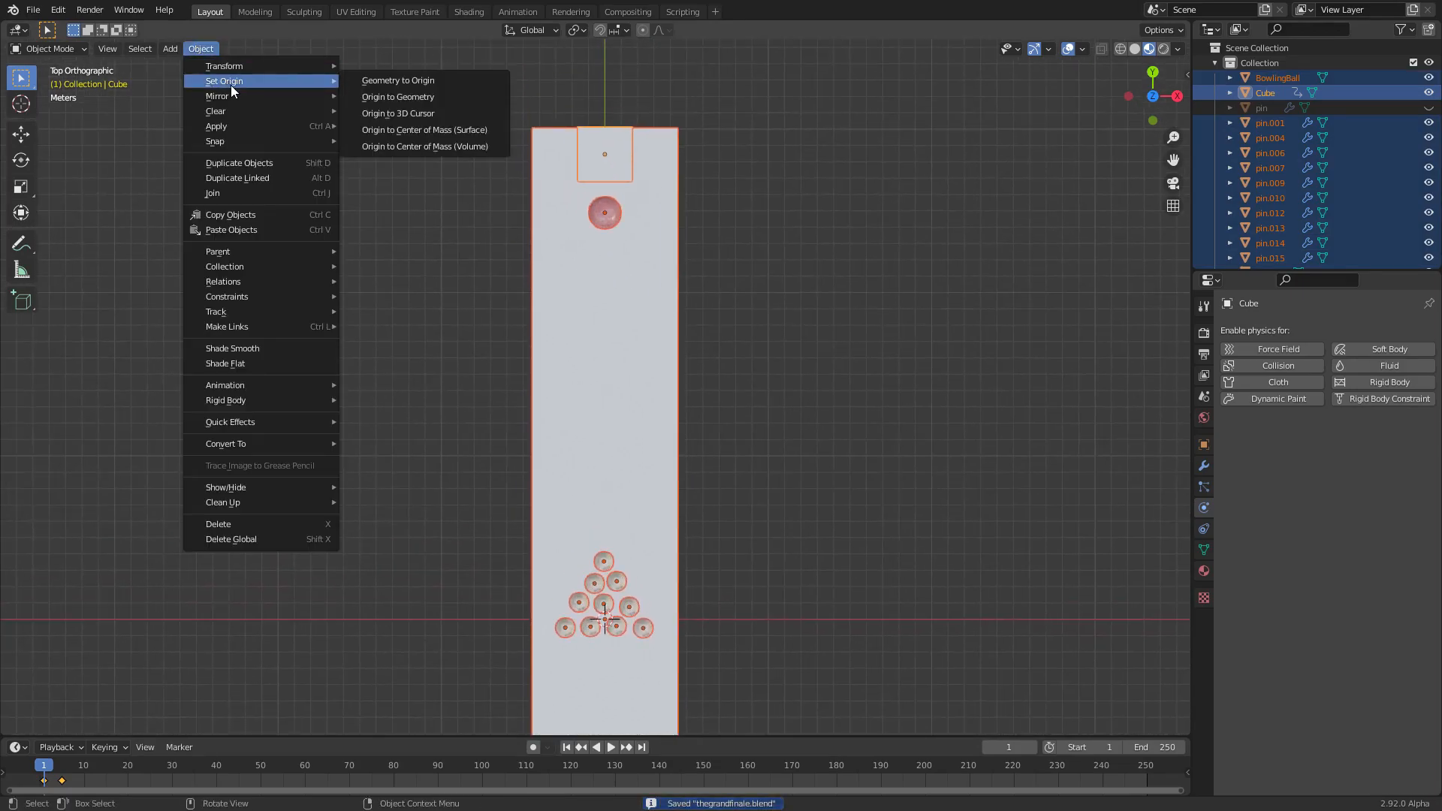
click(407, 96)
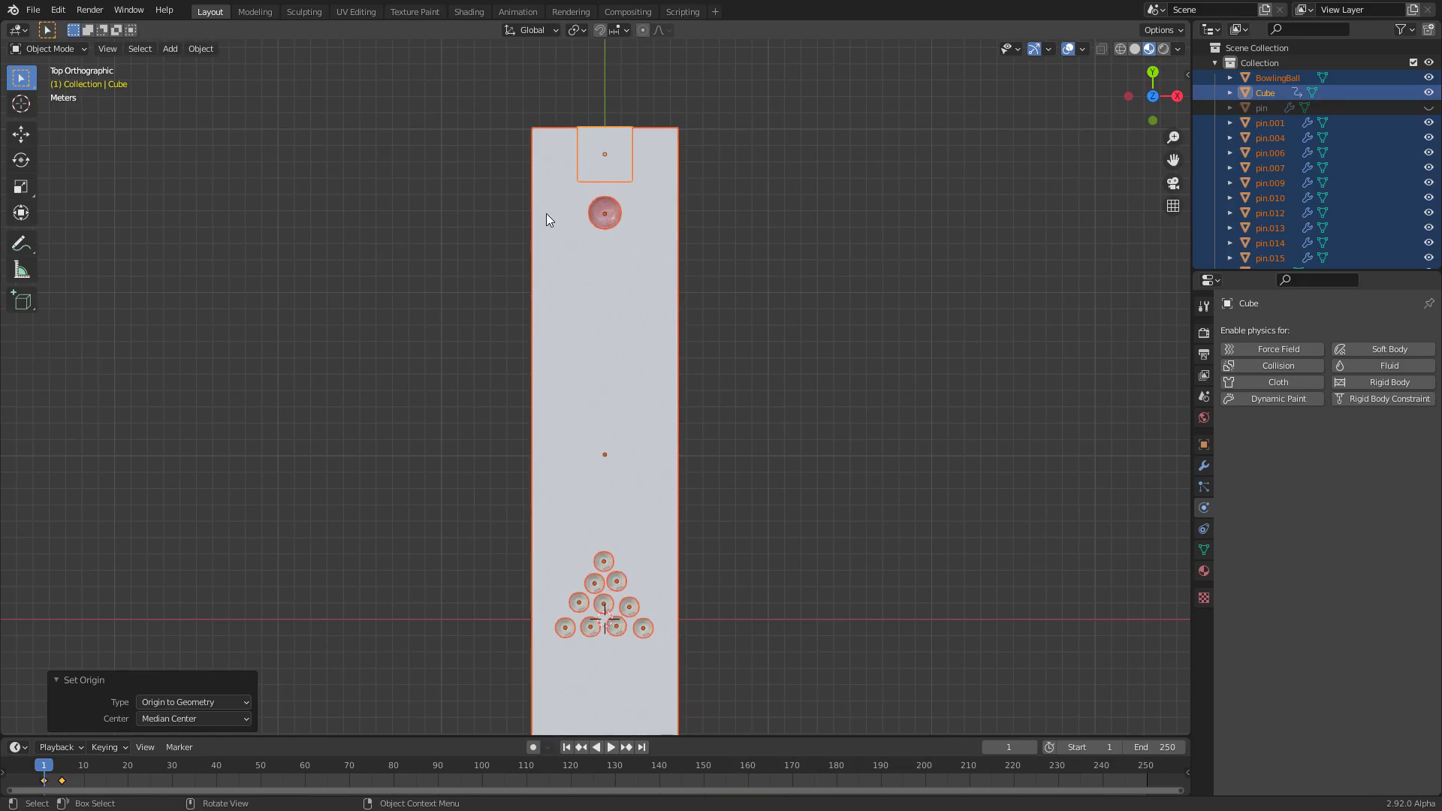
Add active rigid bodies to all selected objects at once, and check the physics settings of one pin
click(197, 48)
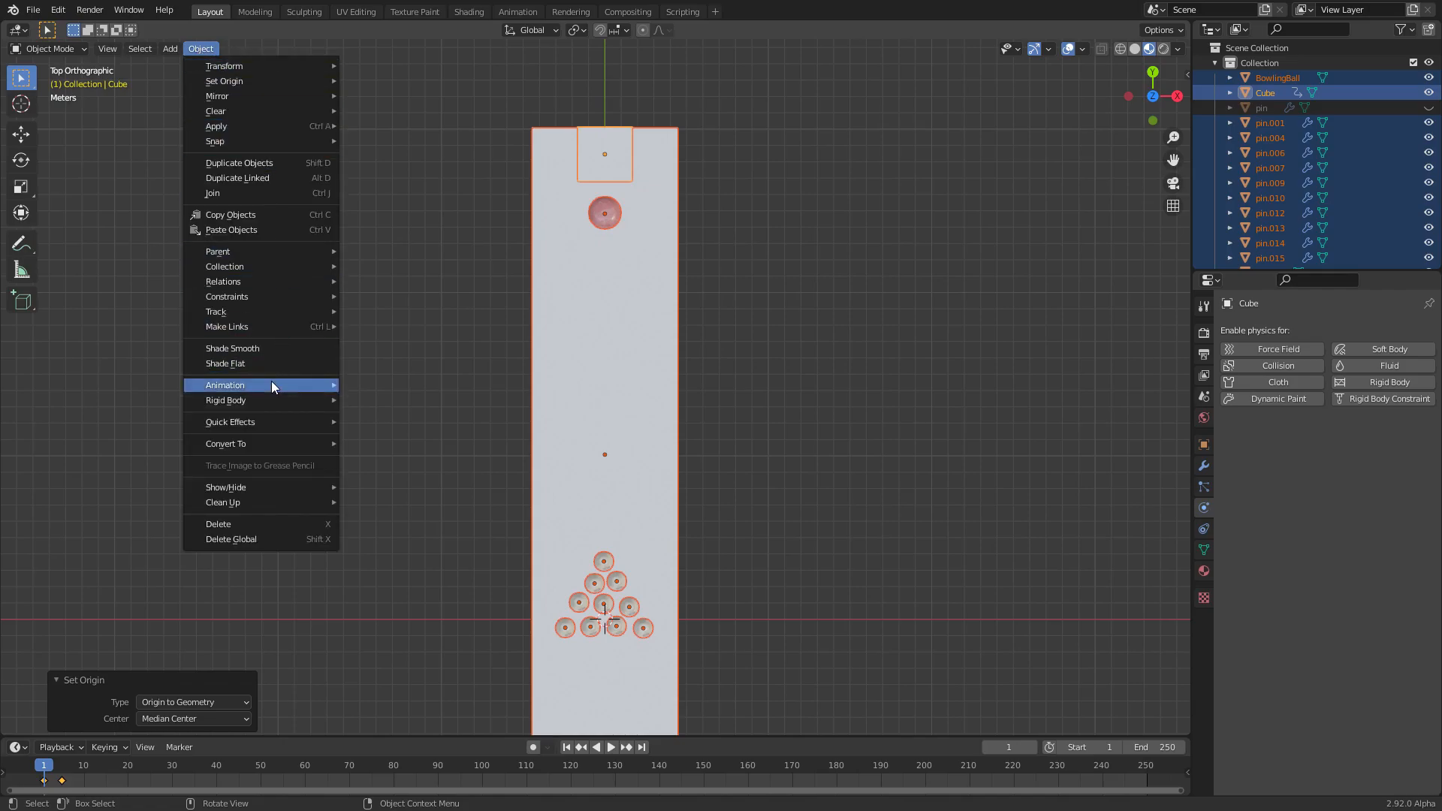
mouse_move(308, 407)
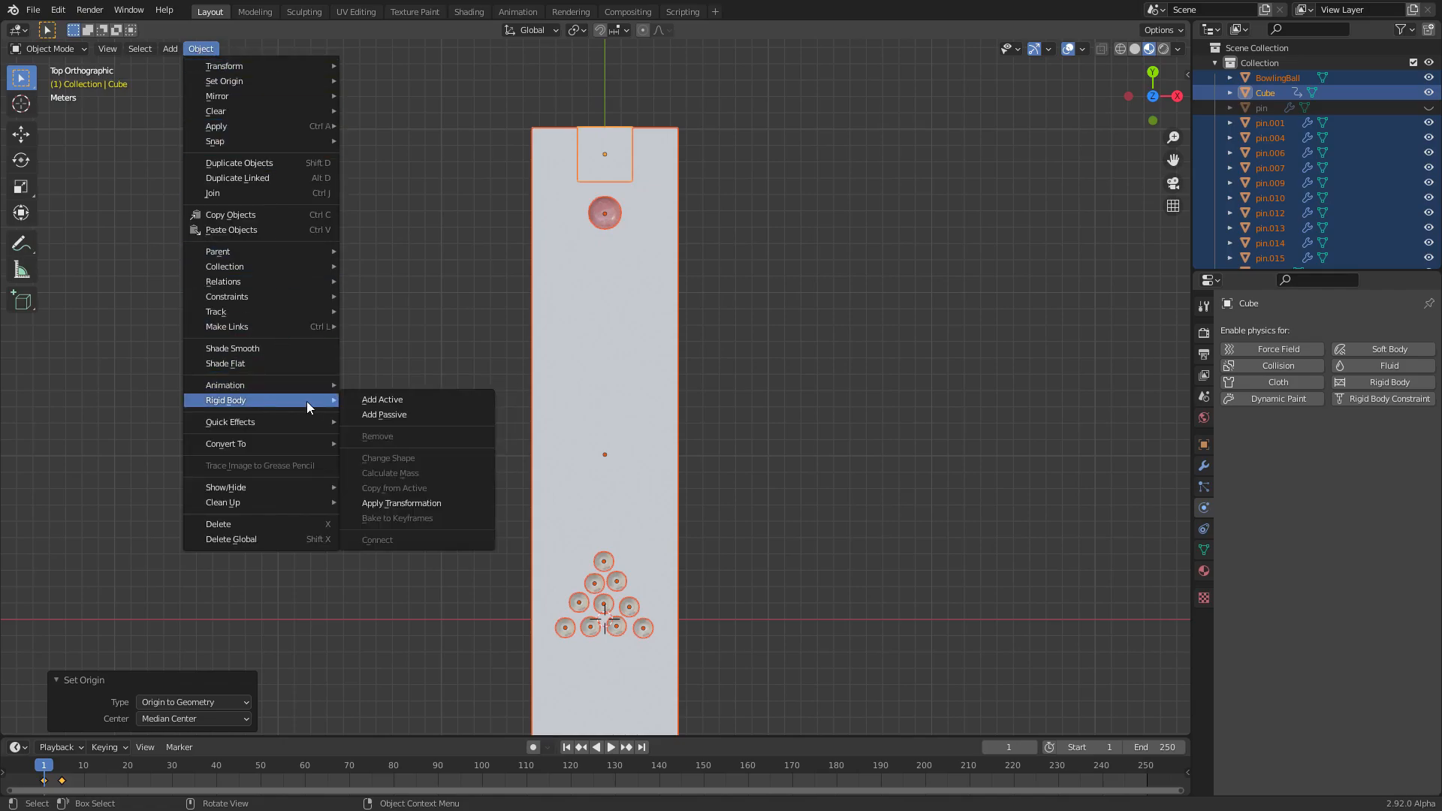
click(386, 403)
middle_drag(525, 434, 682, 344)
scroll(661, 383, up, 4)
shift+middle_drag(614, 452, 595, 390)
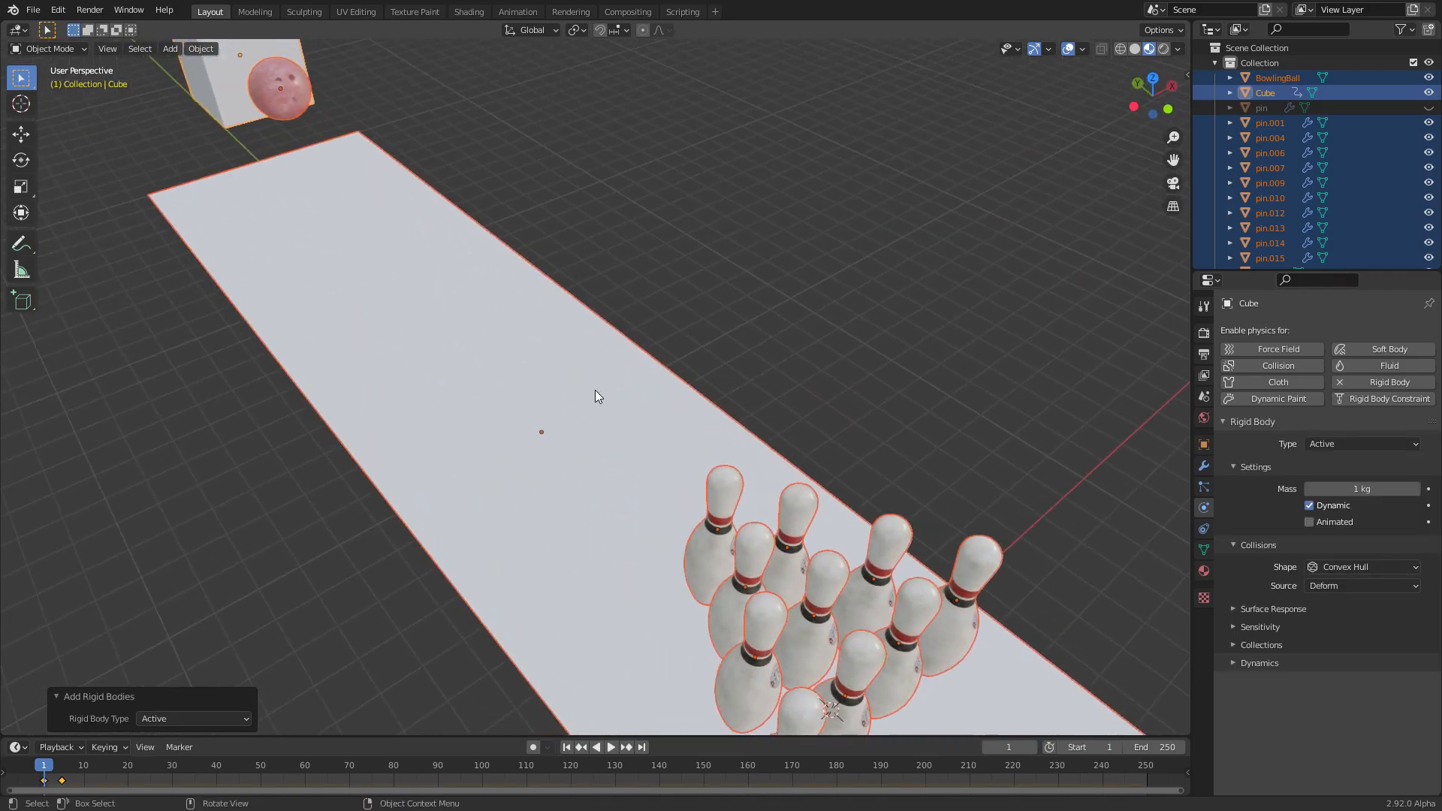
click(595, 391)
click(720, 527)
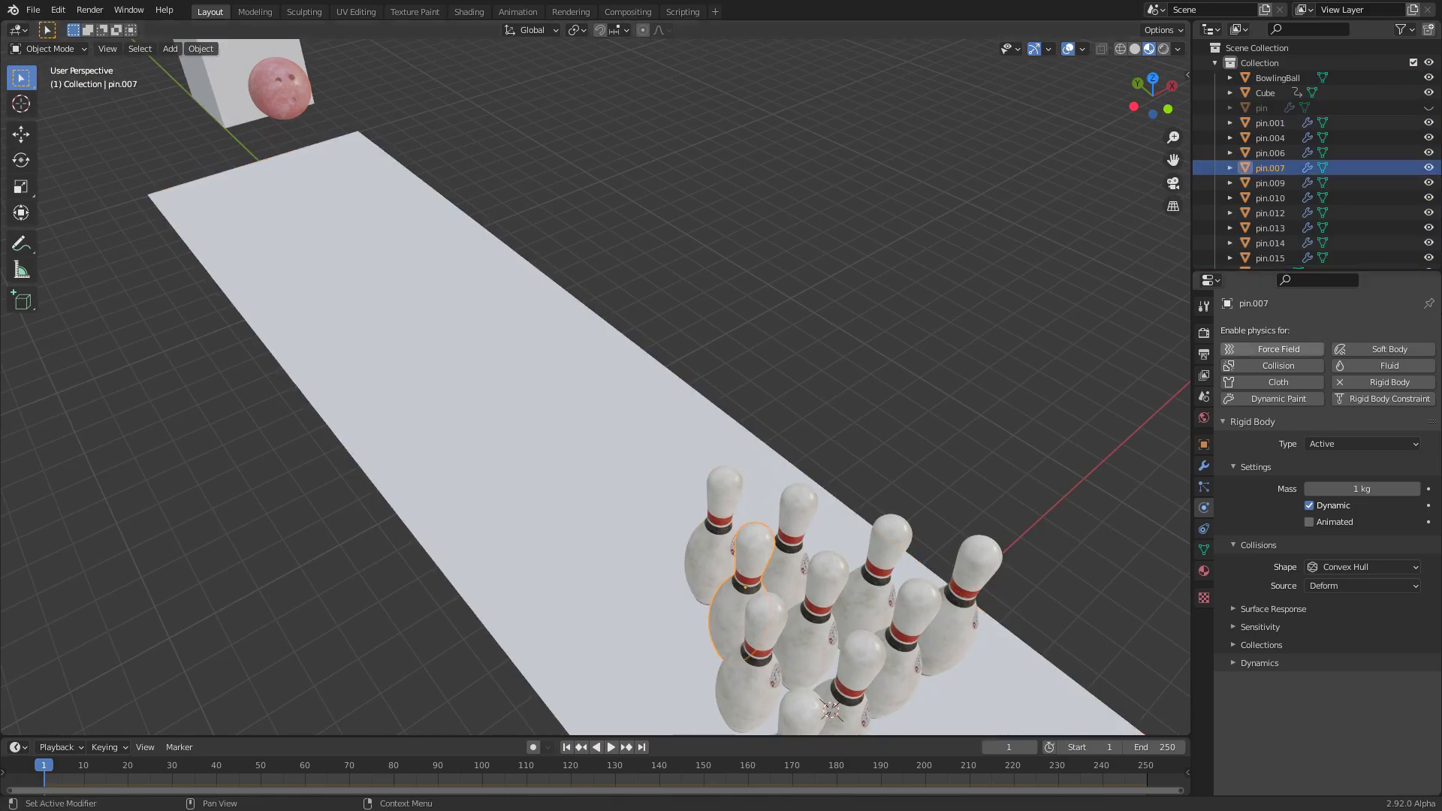
Enable Animated in the cube's rigid body settings
scroll(454, 262, down, 1)
scroll(454, 261, down, 1)
shift+middle_drag(453, 261, 633, 439)
scroll(542, 287, up, 4)
click(466, 275)
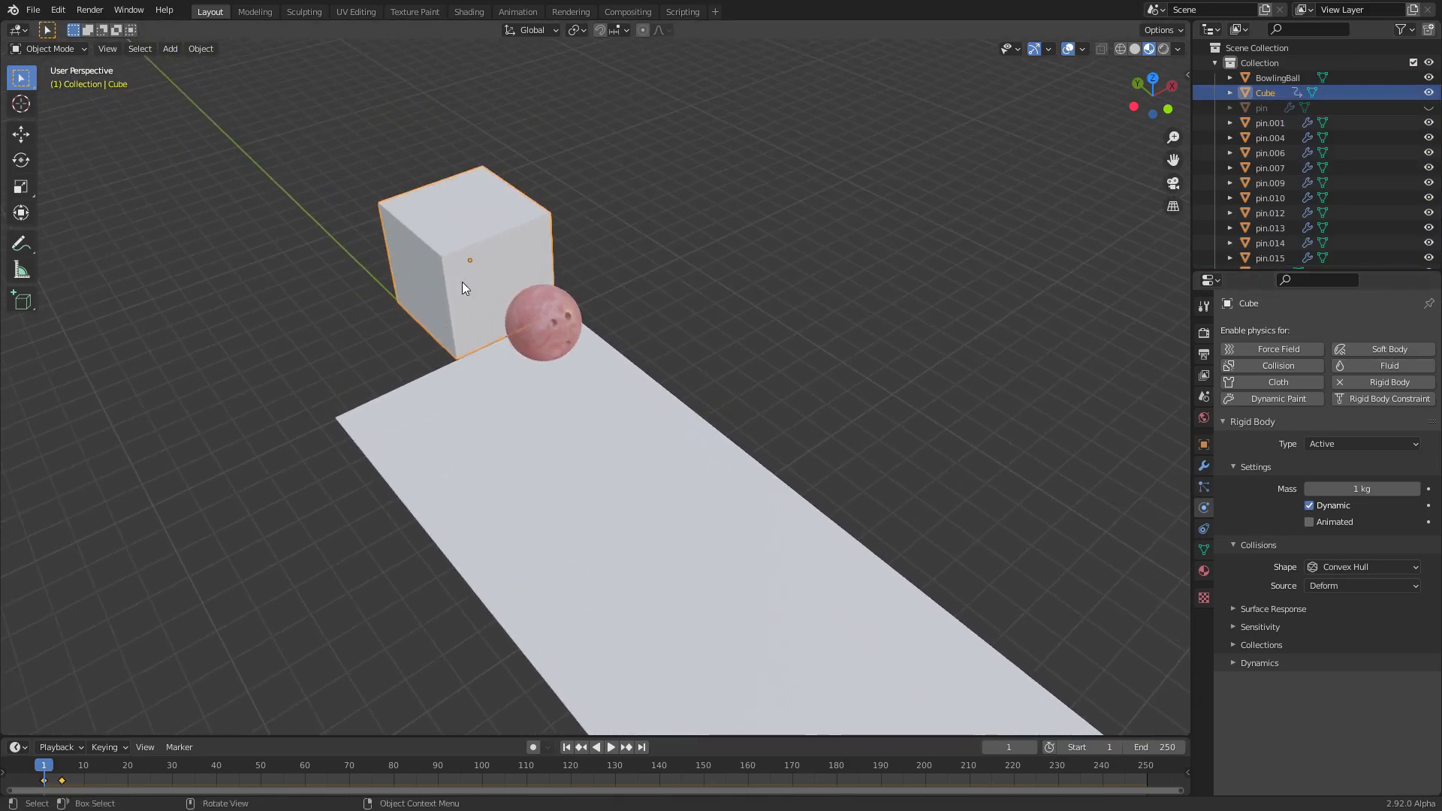
click(1311, 521)
Set the lane plane's rigid body type to Passive and save the file
click(705, 477)
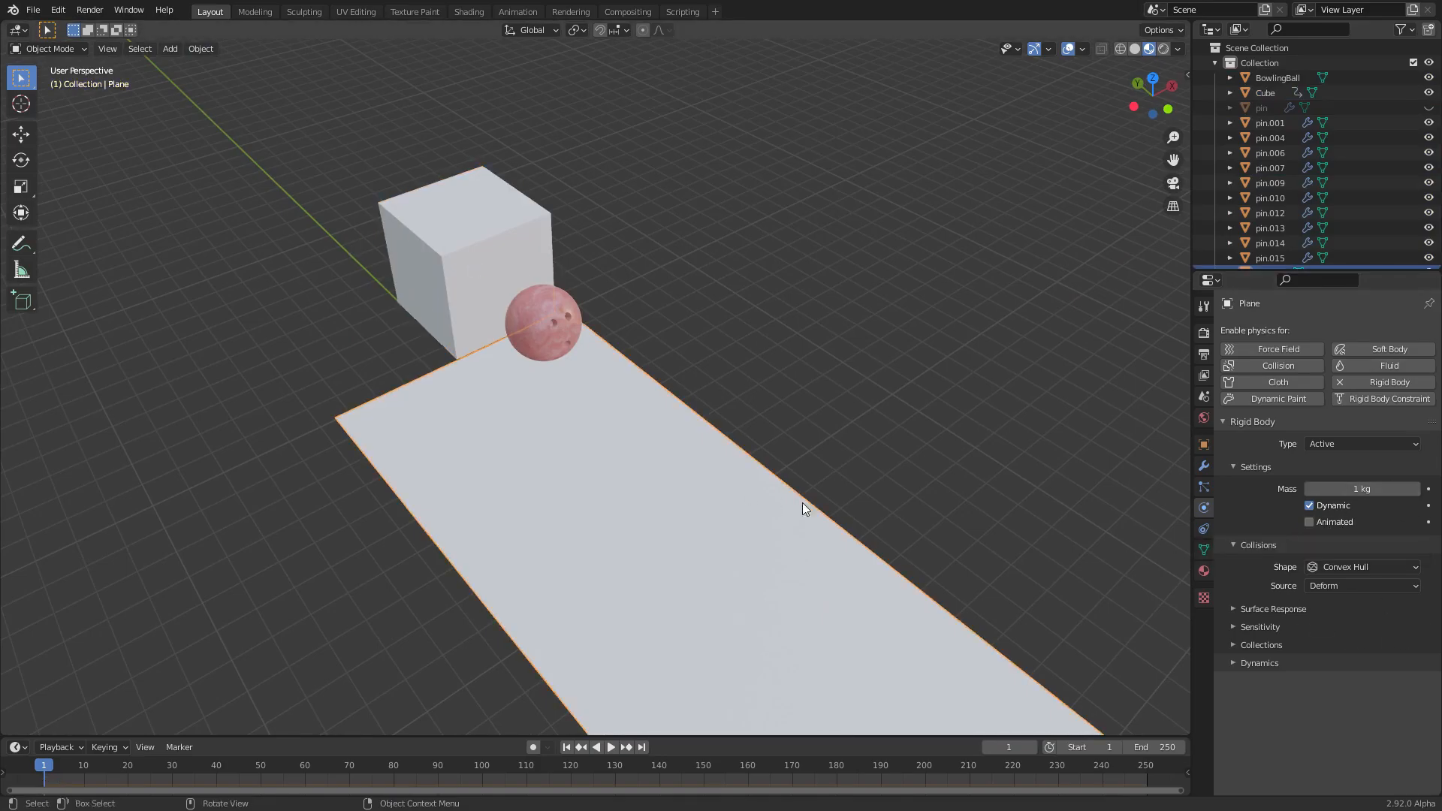
click(1348, 445)
click(1326, 478)
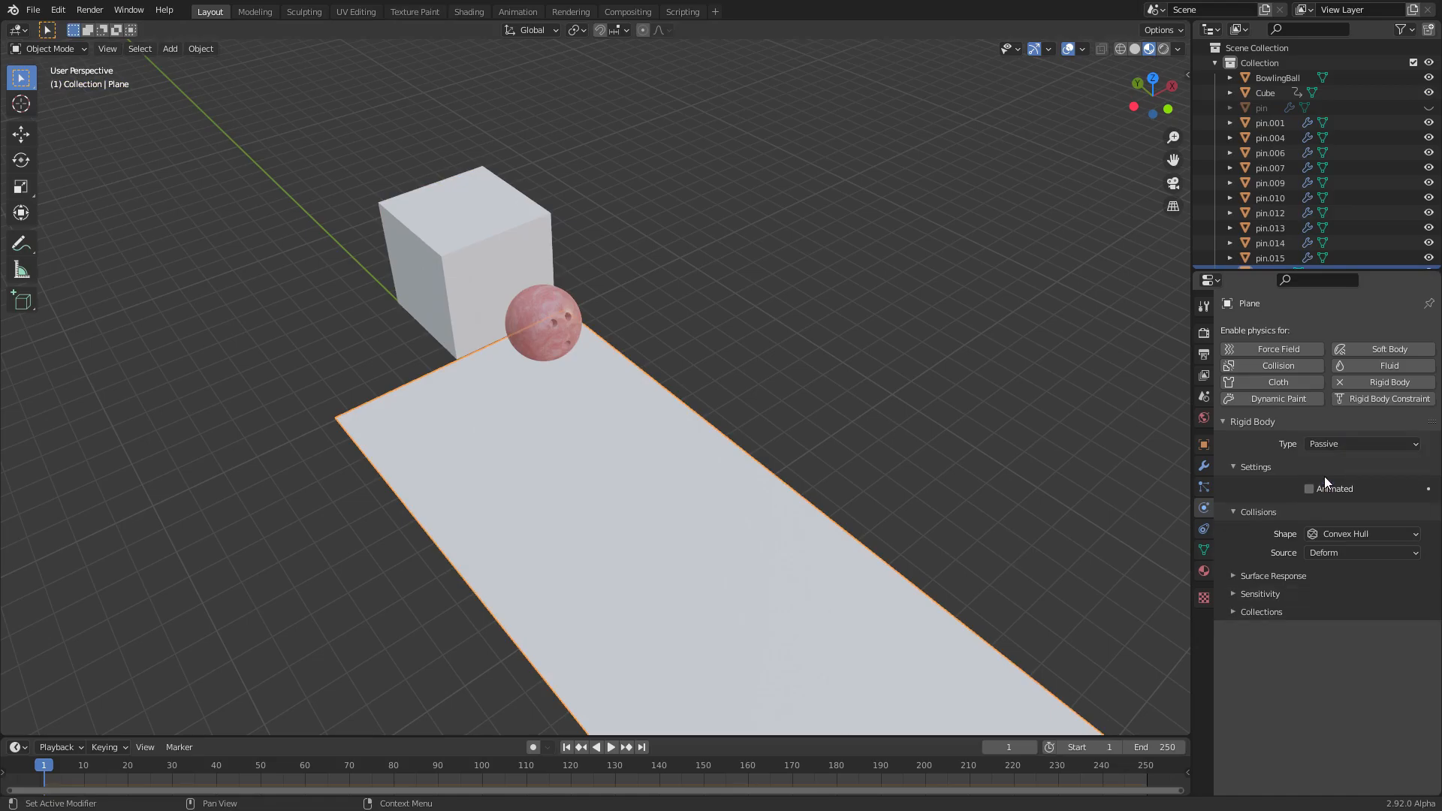
scroll(703, 445, down, 4)
middle_drag(704, 445, 732, 441)
key(ctrl+s)
Play the simulation repeatedly to examine how the ball strikes the pins, and stop playback at frame 10
key(space)
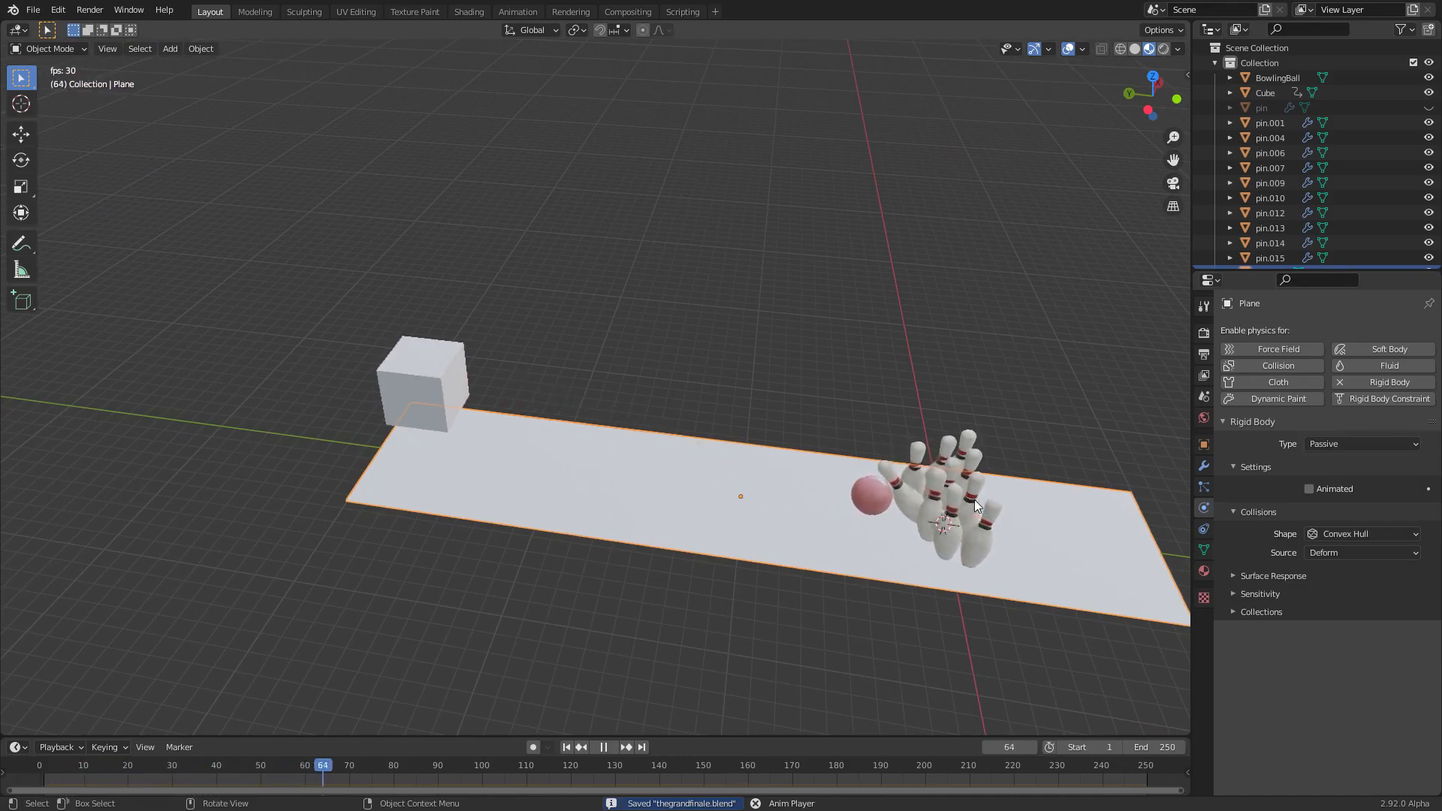
key(shift+Left)
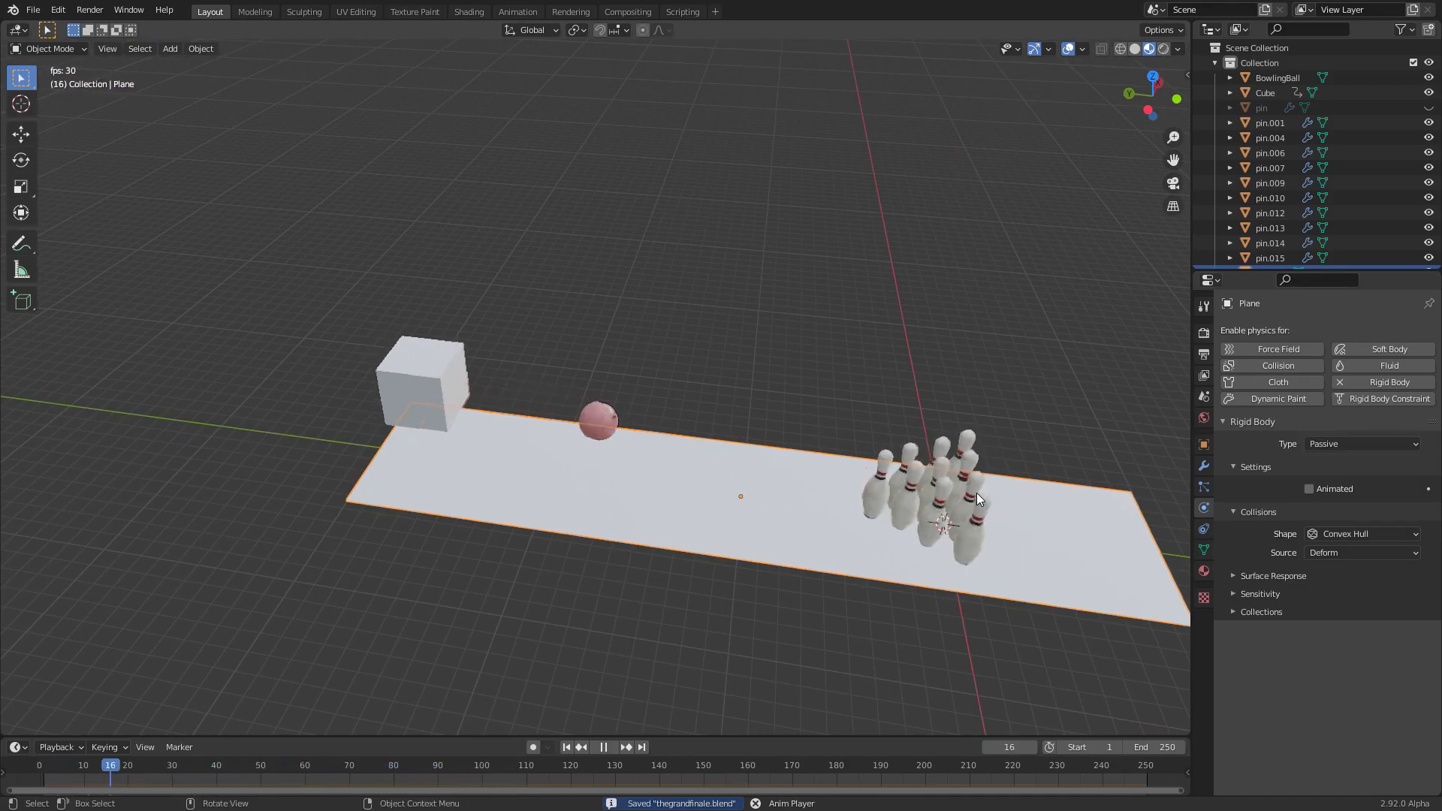
shift+middle_drag(953, 485, 873, 474)
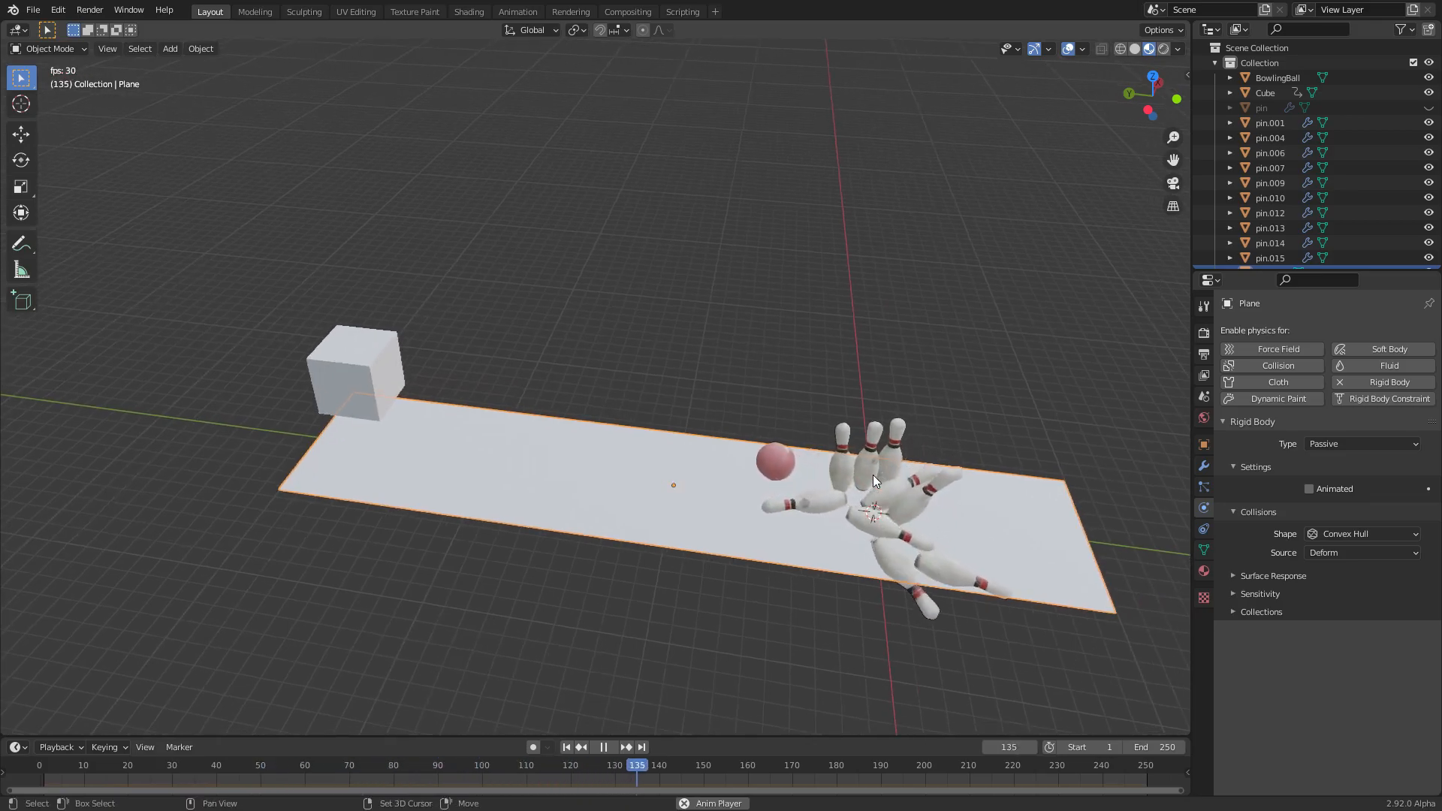
key(shift+Left)
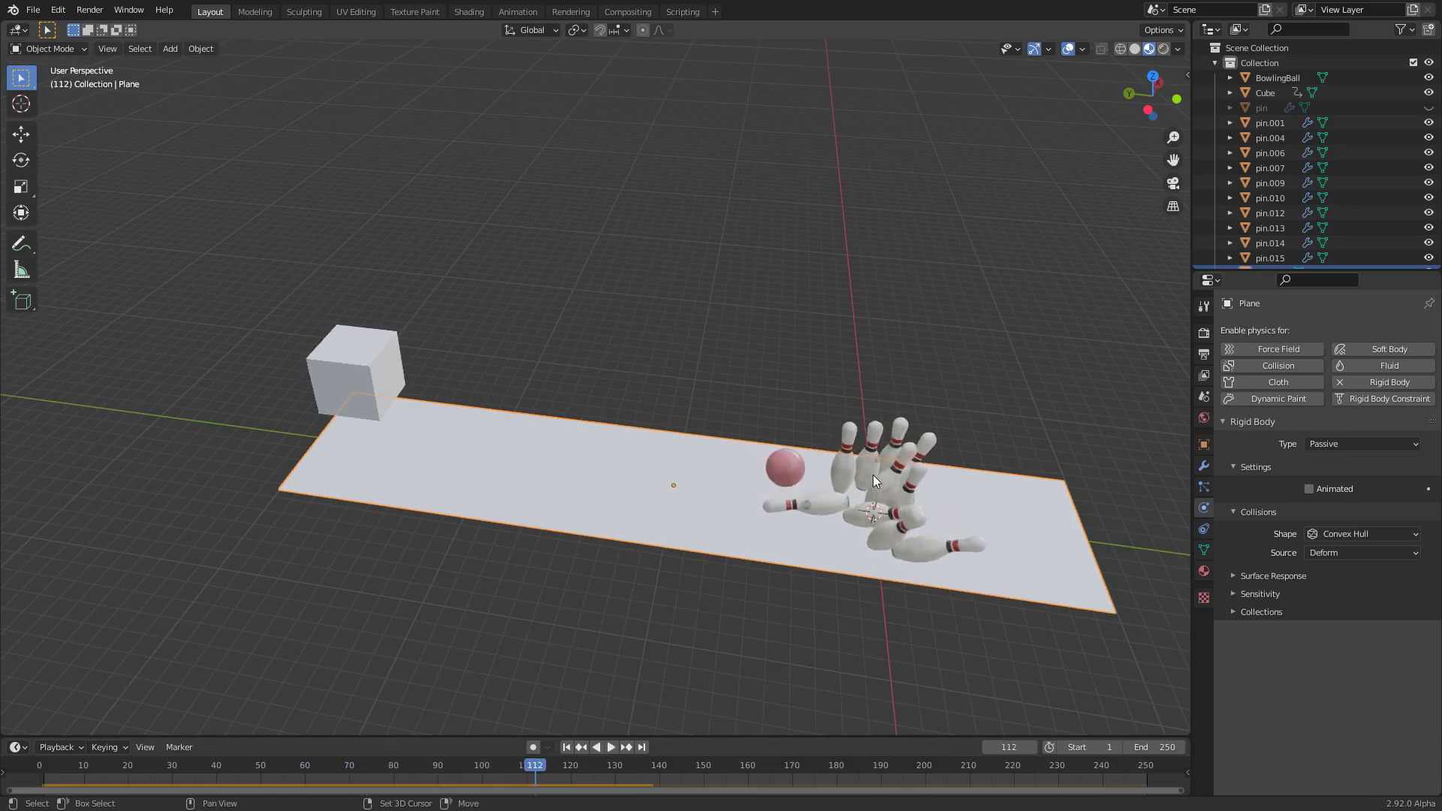
key(Escape)
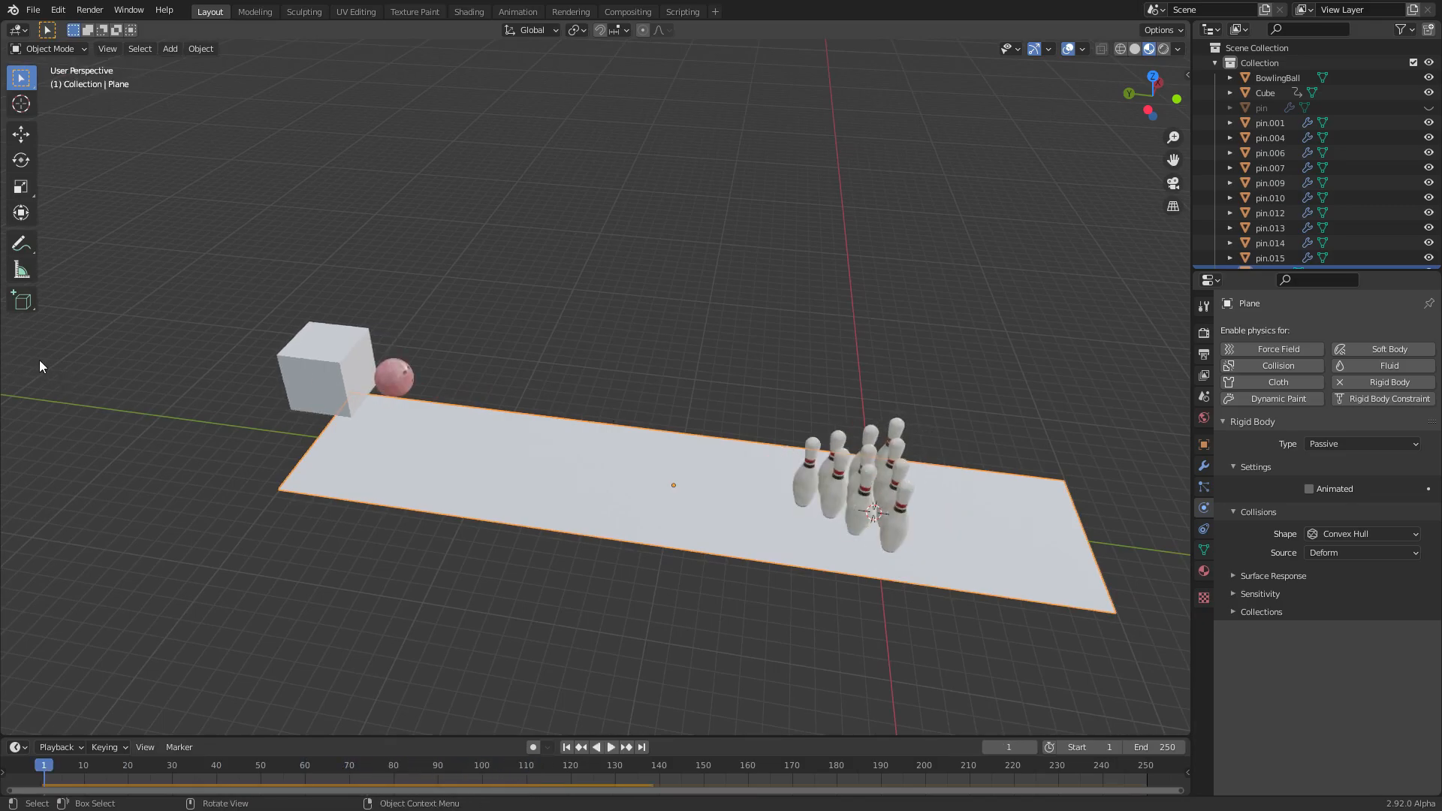
key(space)
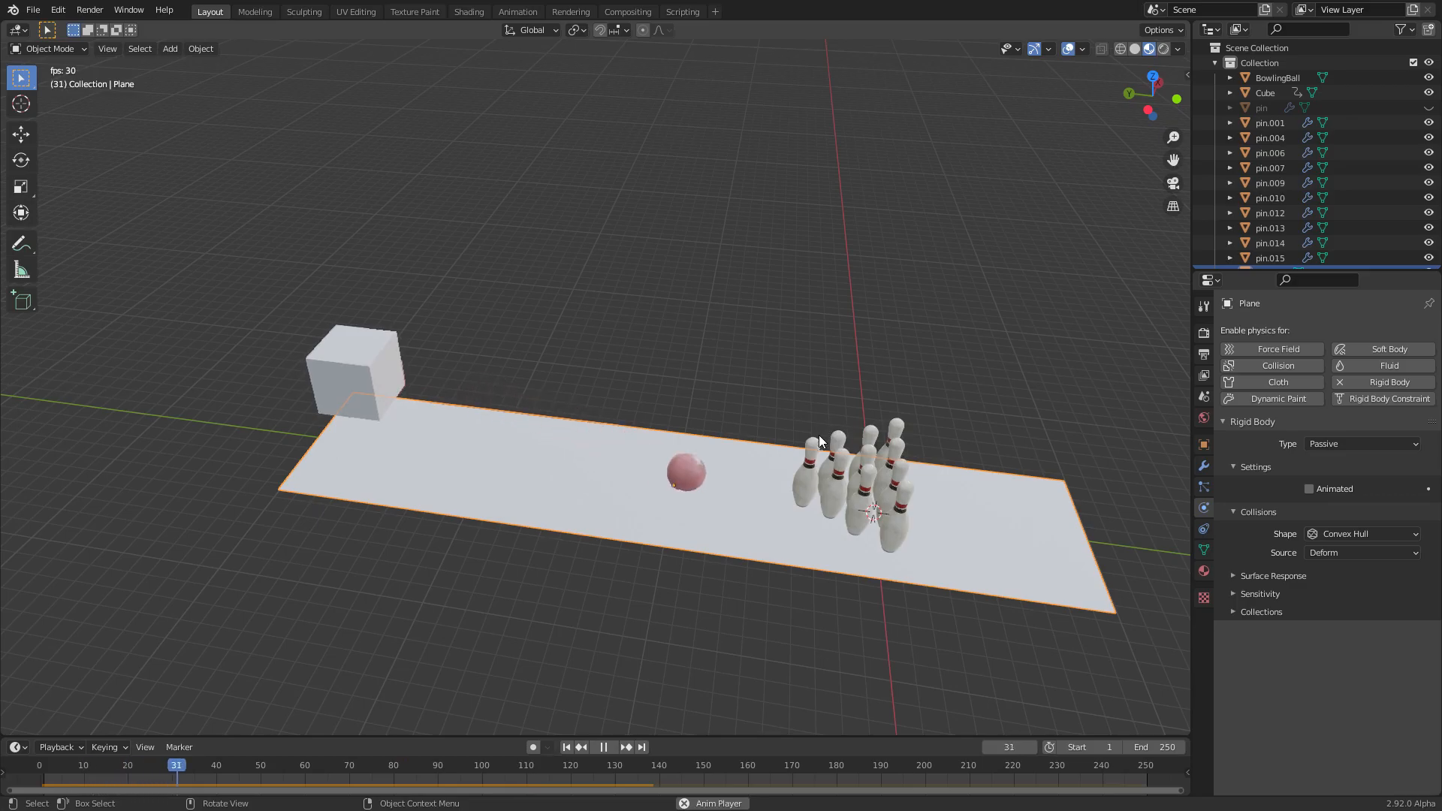
key(space)
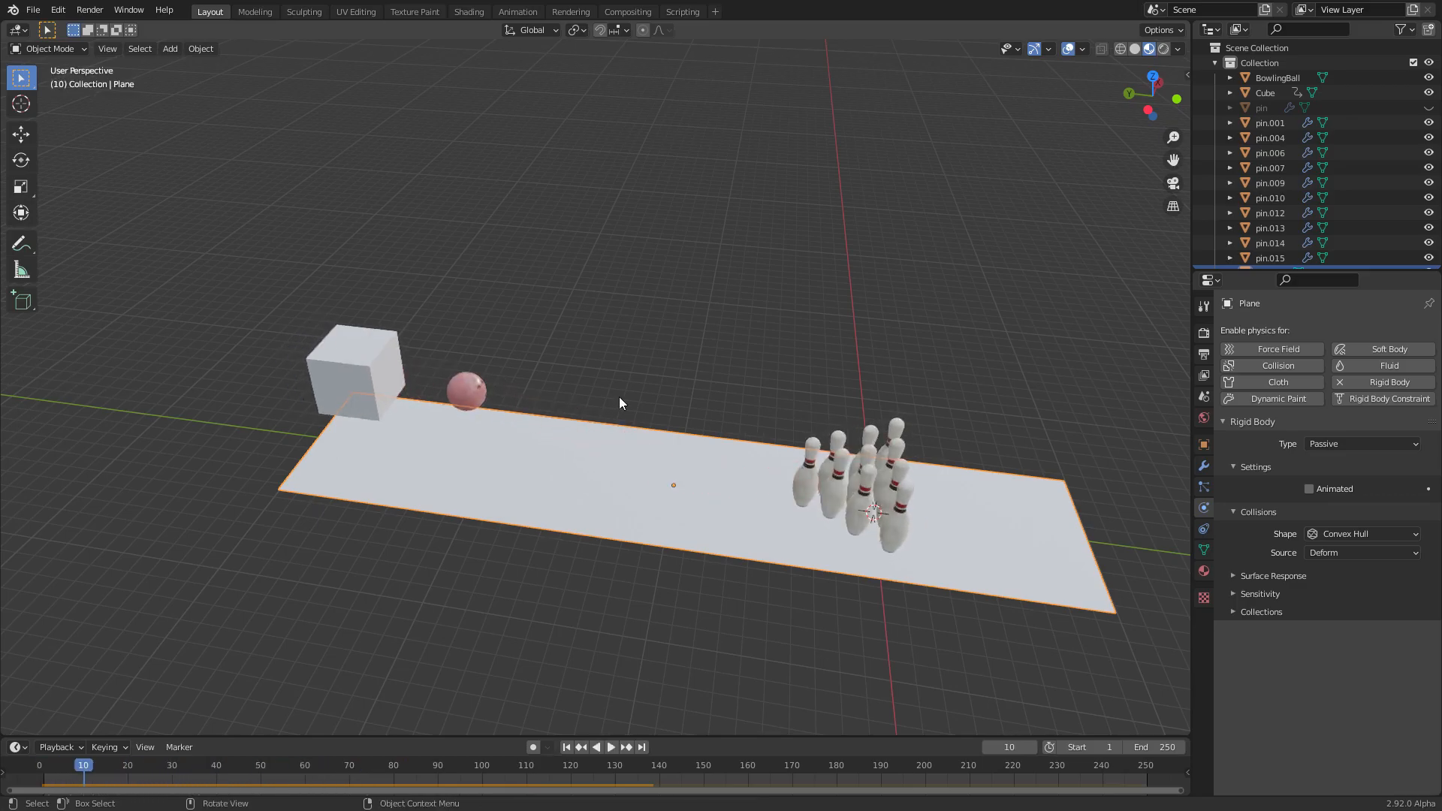
Examine the bowling ball up close at frame 10, including its finger holes and its position above the lane
scroll(575, 422, up, 4)
shift+middle_drag(467, 463, 626, 465)
scroll(625, 464, up, 3)
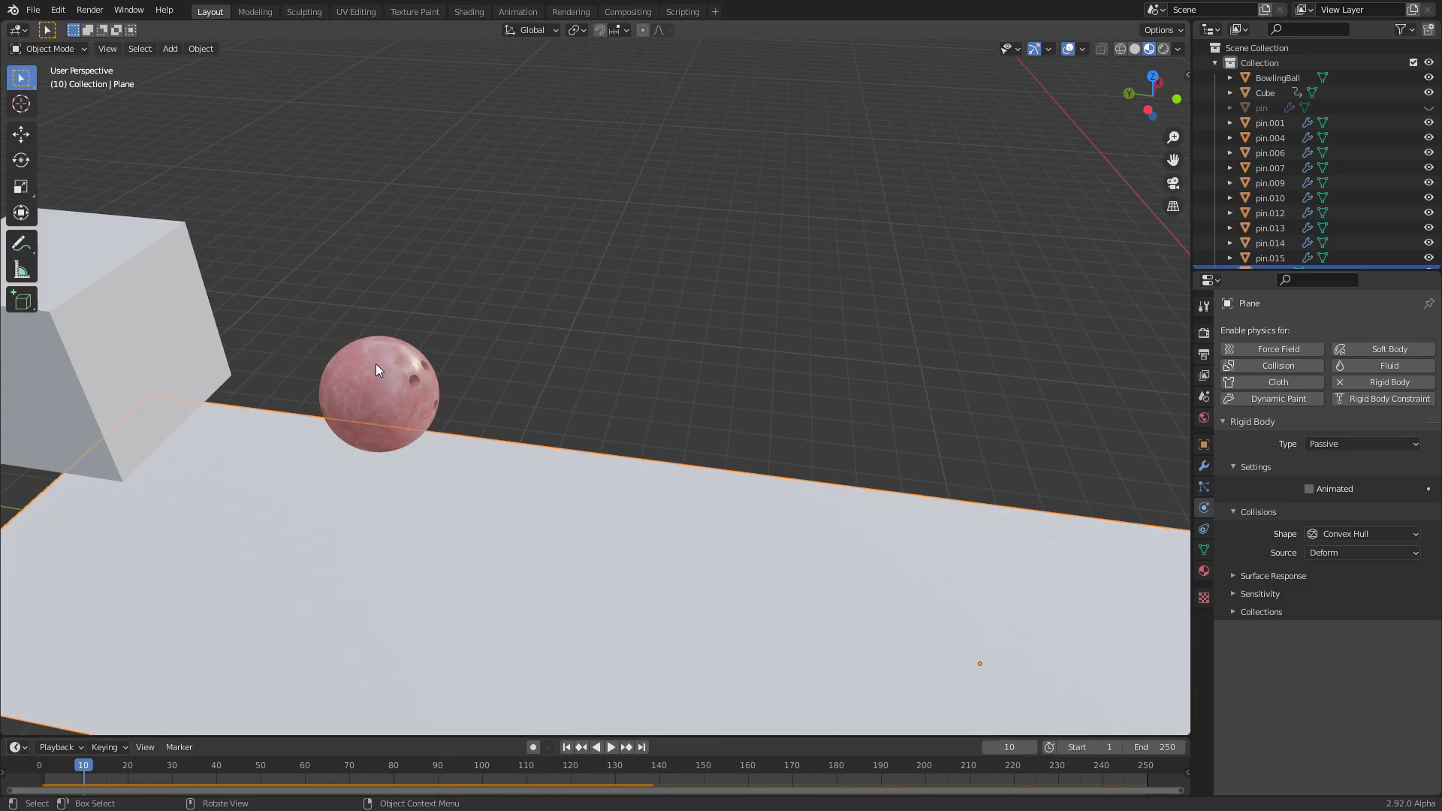
scroll(376, 364, up, 3)
shift+middle_drag(377, 366, 604, 353)
scroll(594, 353, up, 3)
middle_drag(514, 356, 479, 302)
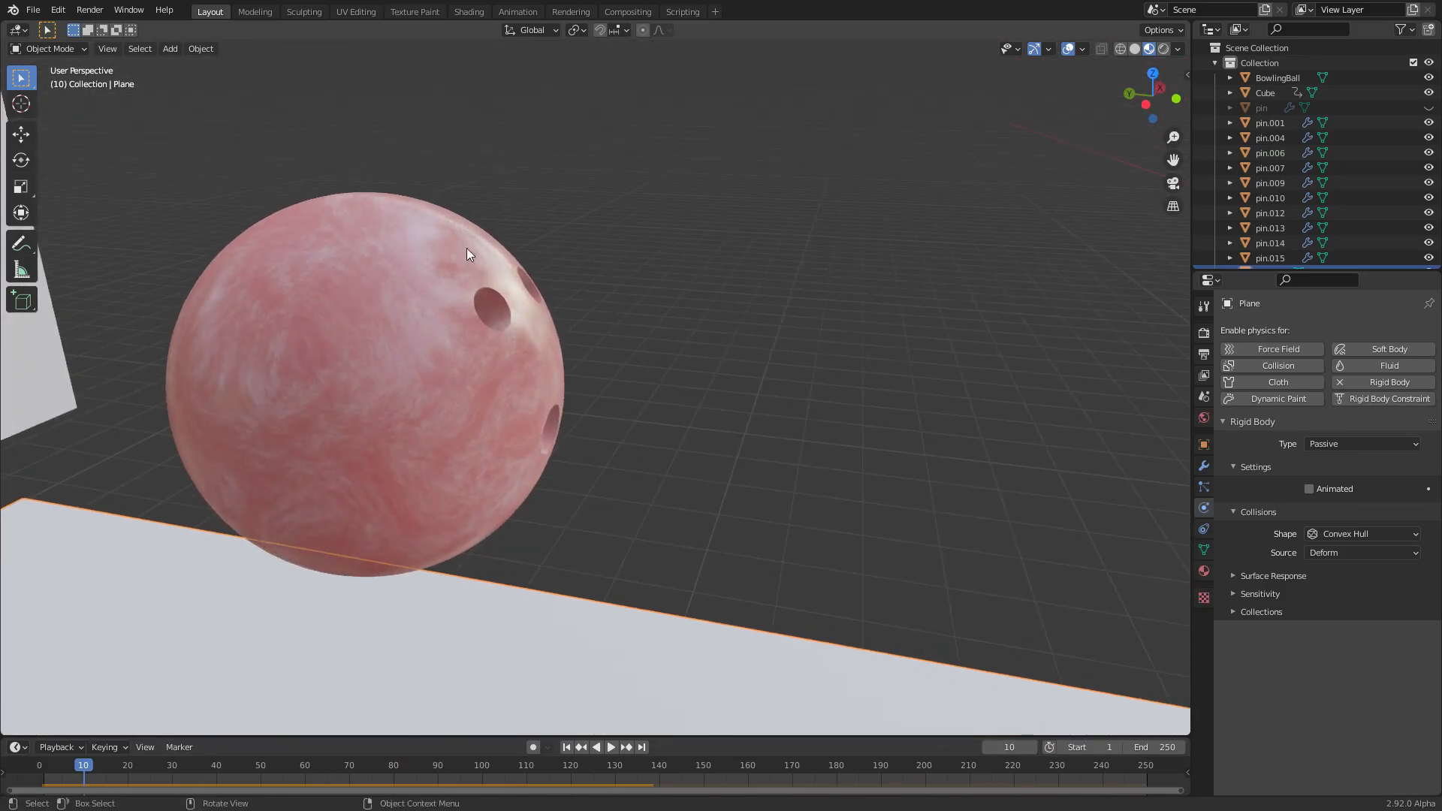
scroll(510, 322, down, 5)
shift+middle_drag(607, 409, 522, 339)
scroll(521, 339, down, 5)
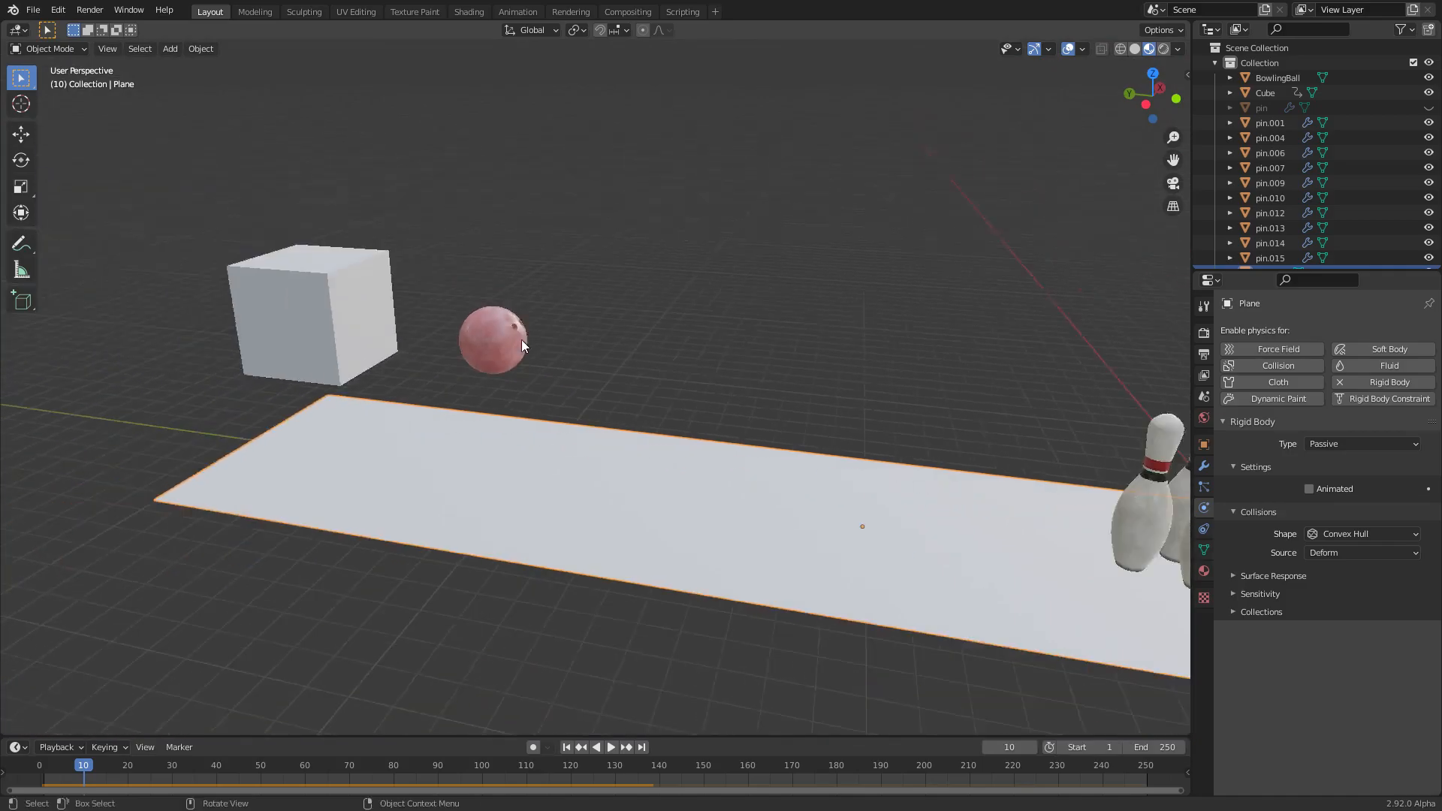
shift+middle_drag(799, 466, 750, 489)
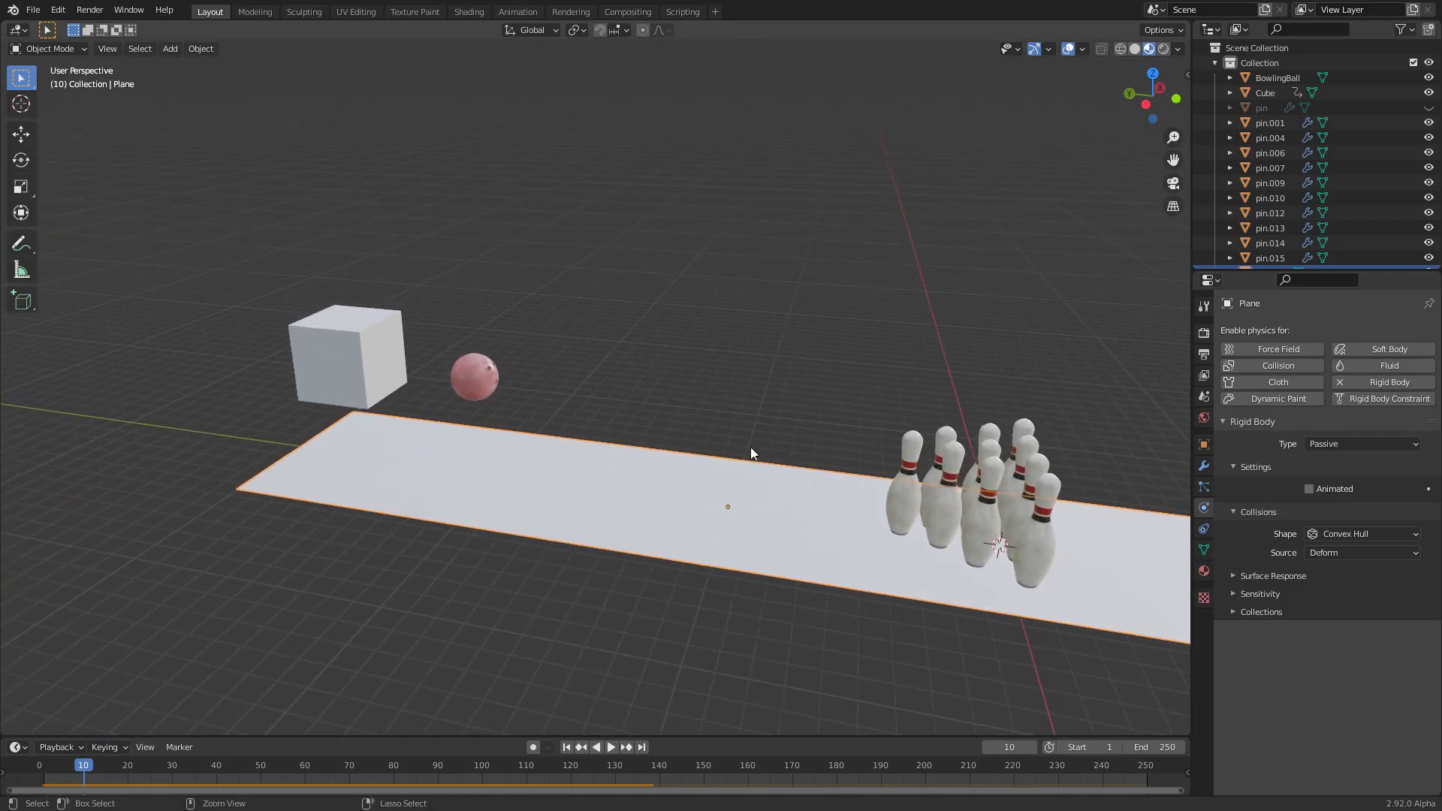
Save the file, and bake the scene's Rigid Body World cache for frames 1 to 250
key(ctrl+s)
scroll(678, 456, up, 2)
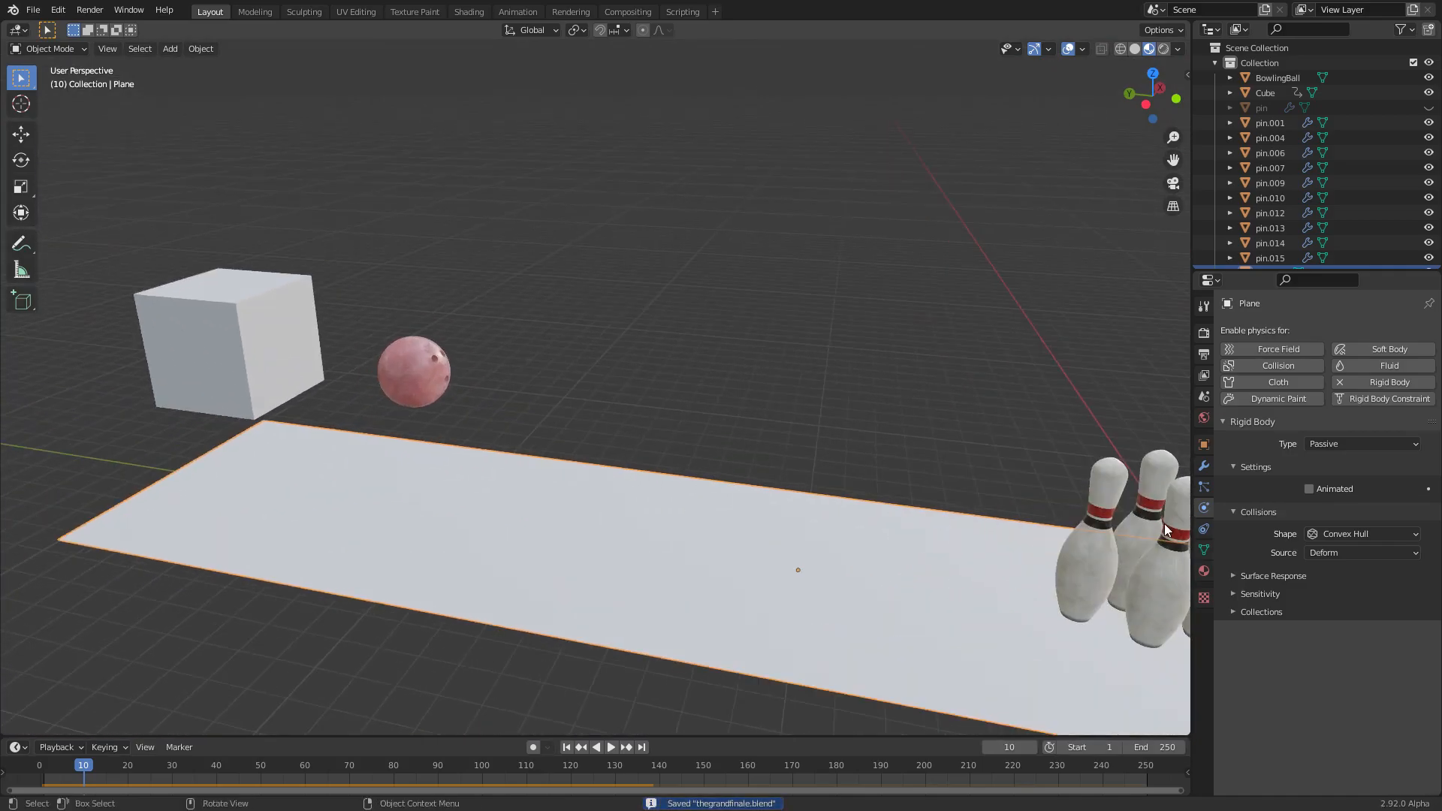
click(1206, 397)
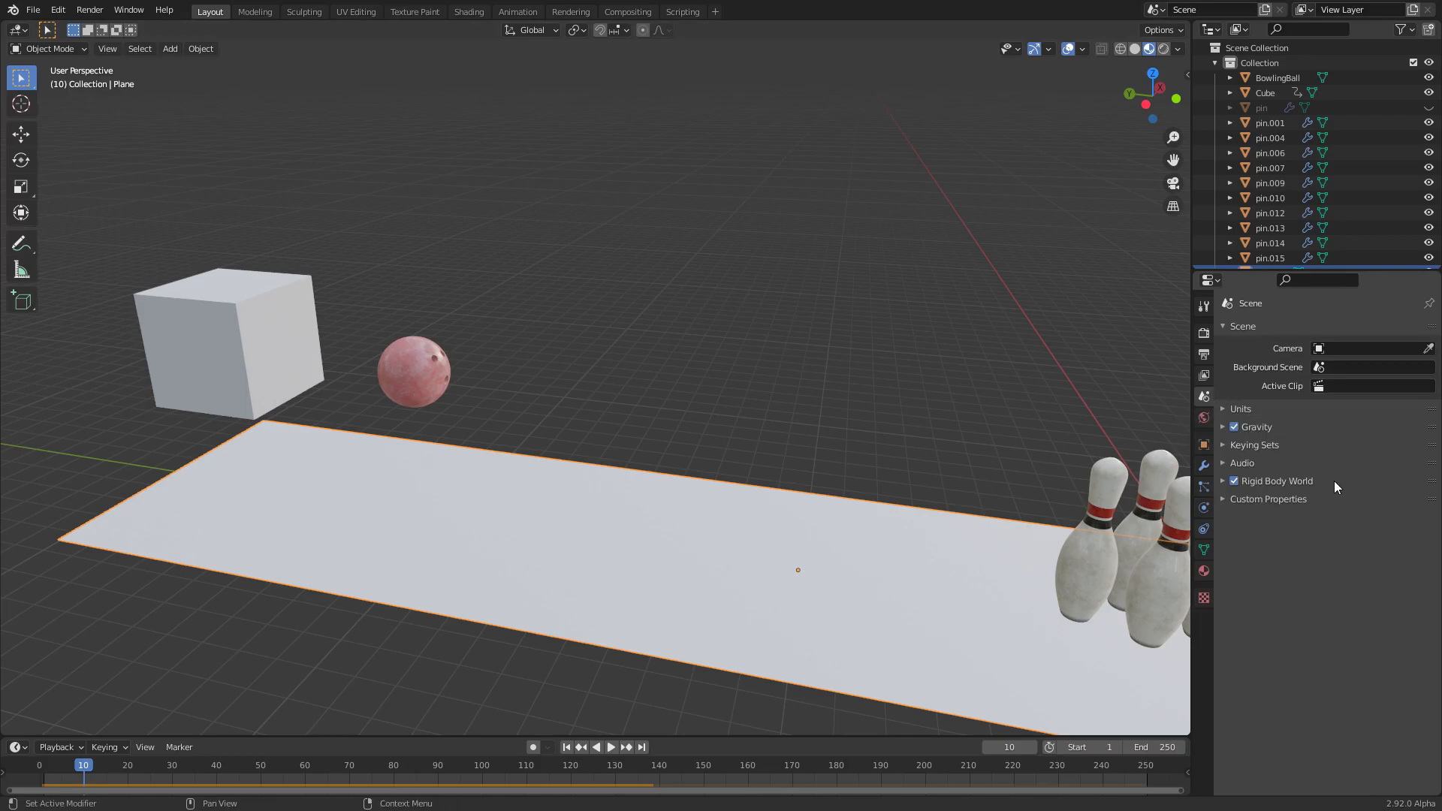
click(1300, 478)
click(1252, 655)
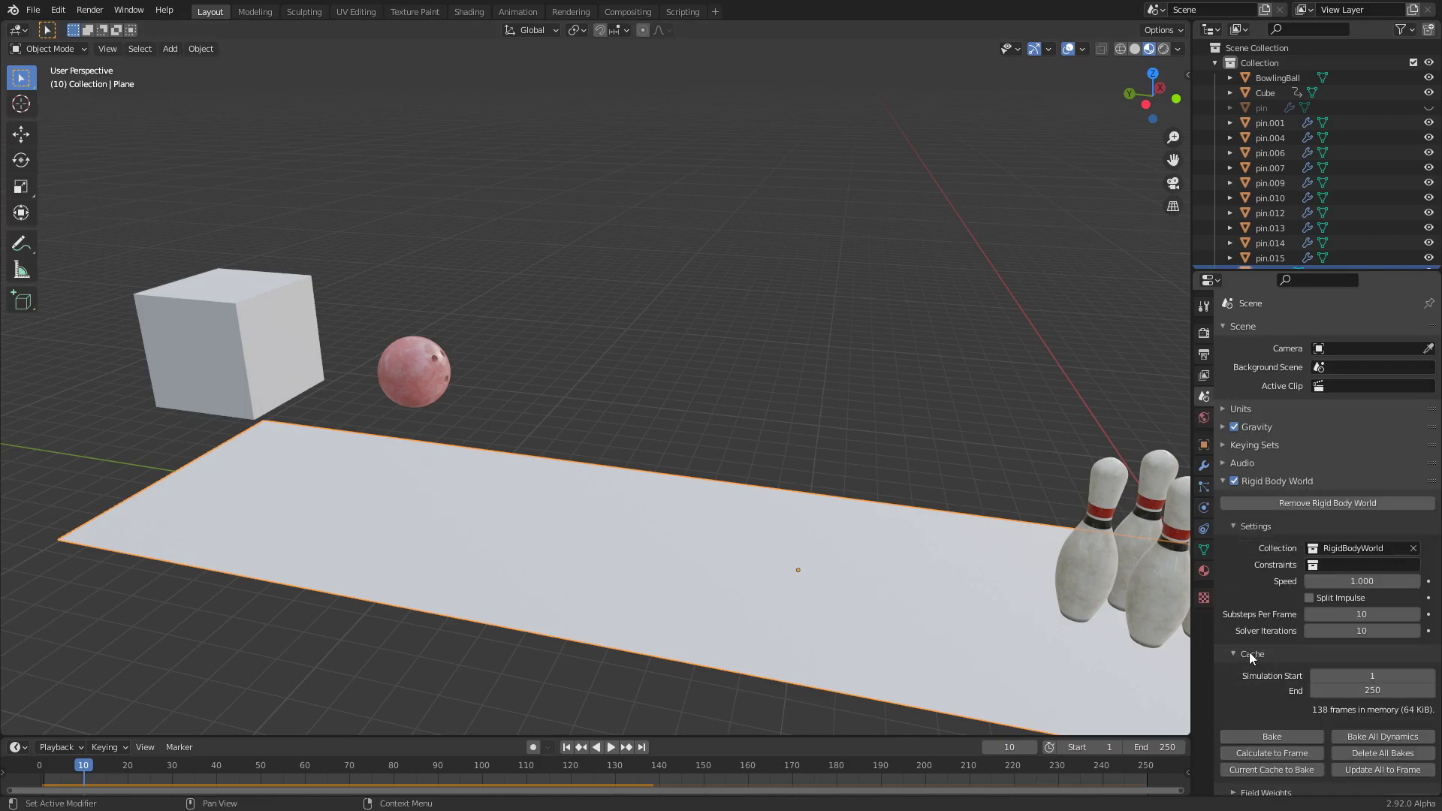
scroll(1252, 679, down, 1)
click(1292, 707)
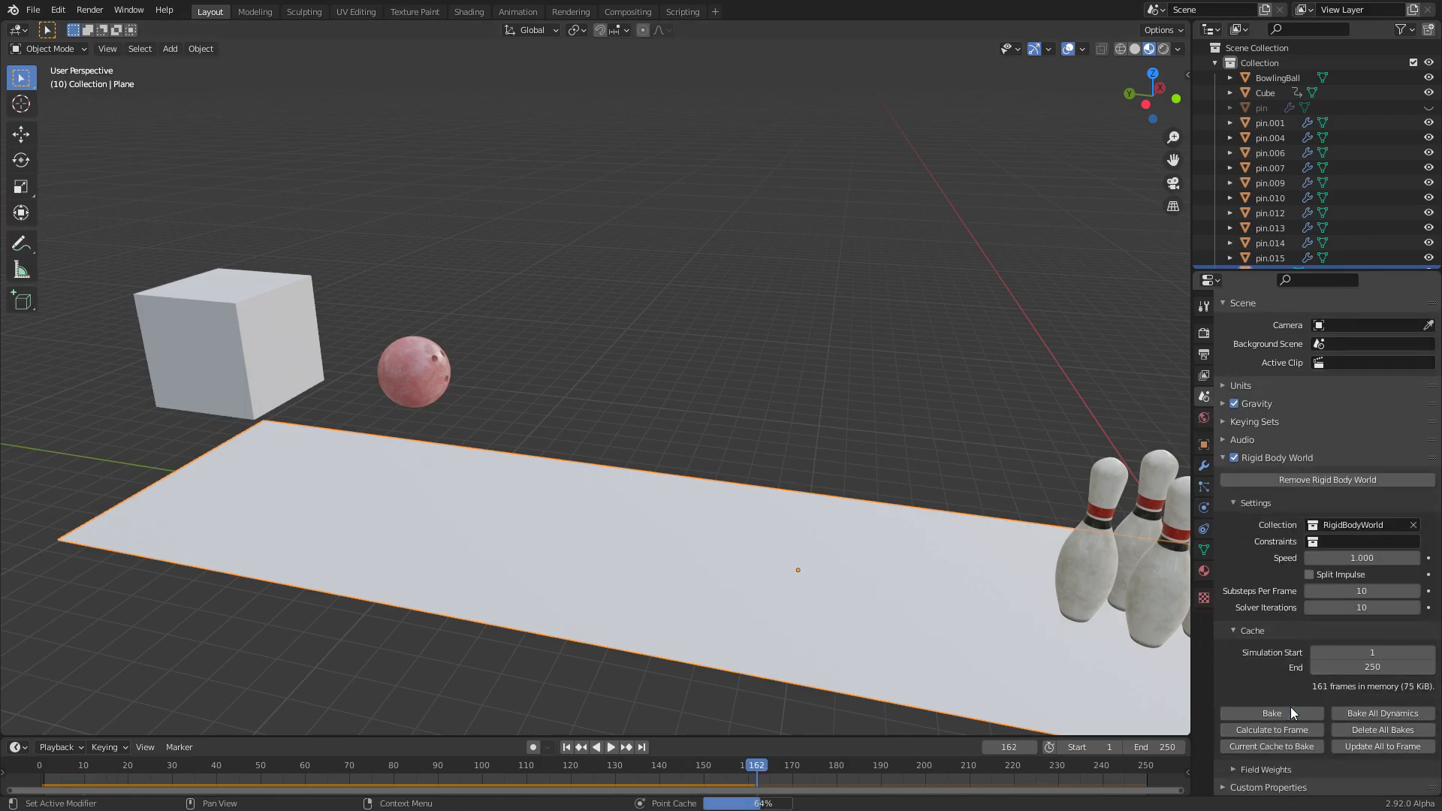
Play the baked simulation from a wider view, replay its start, and return to frame 1
key(space)
scroll(696, 461, down, 5)
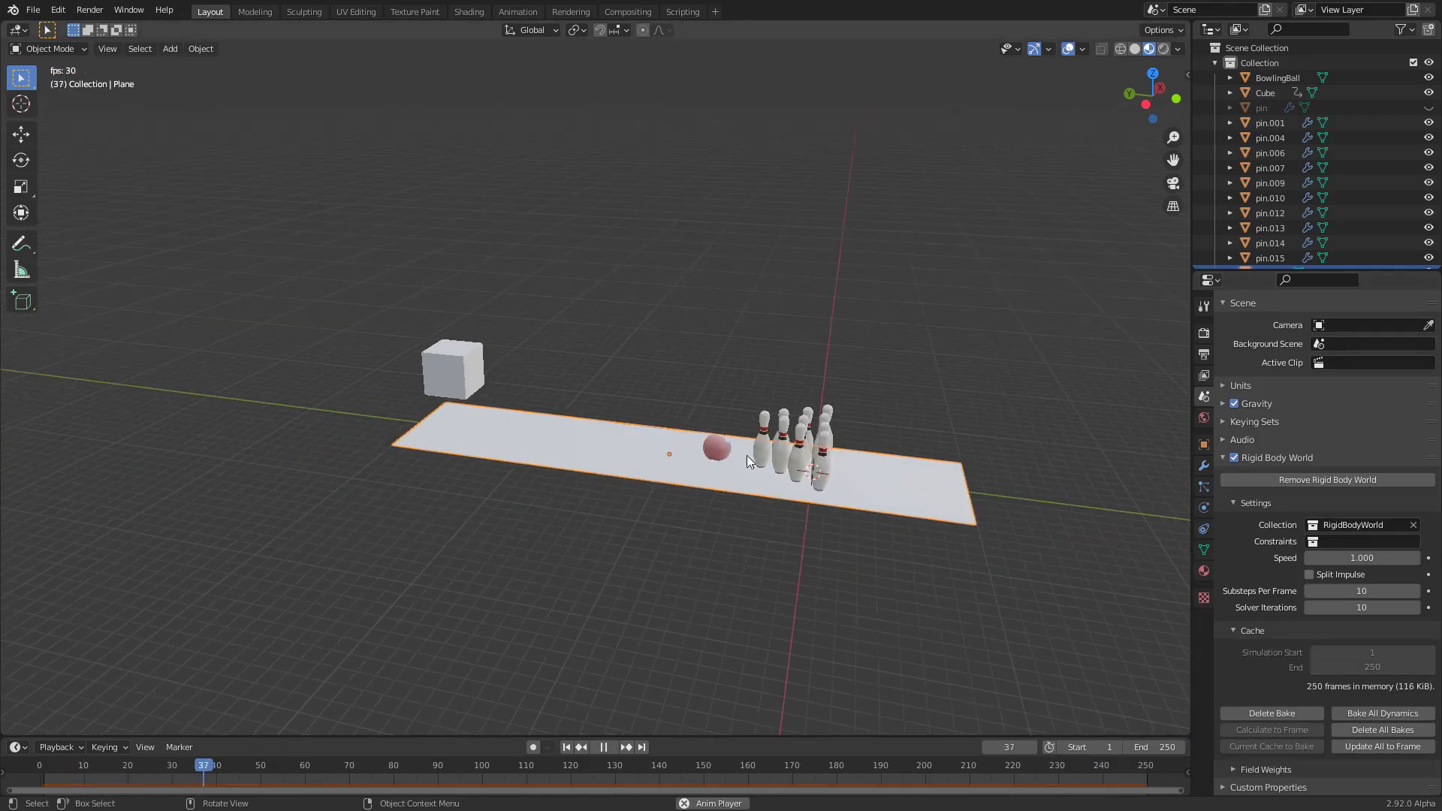
scroll(732, 458, up, 2)
key(space)
key(shift+Left)
key(space)
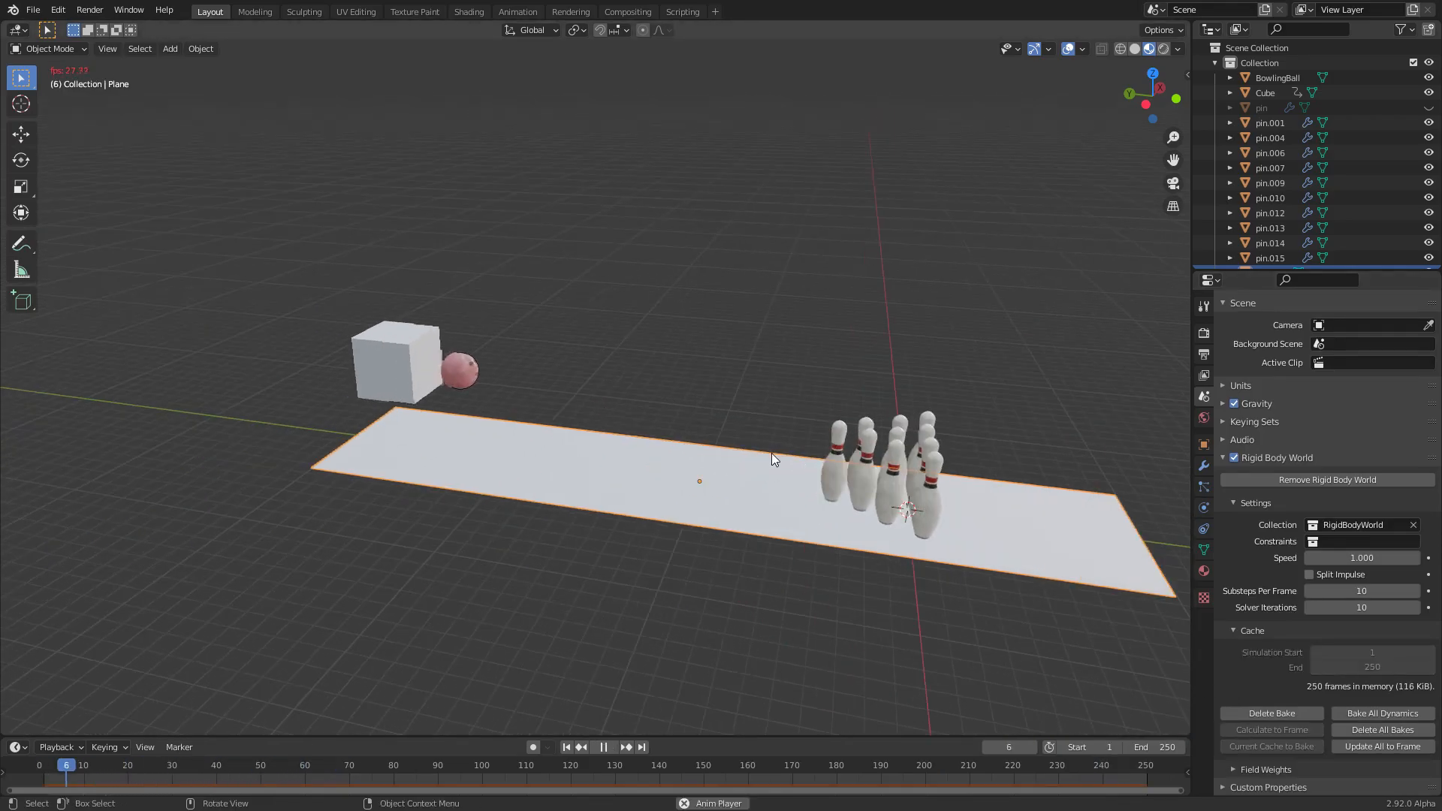
key(space)
key(shift+Left)
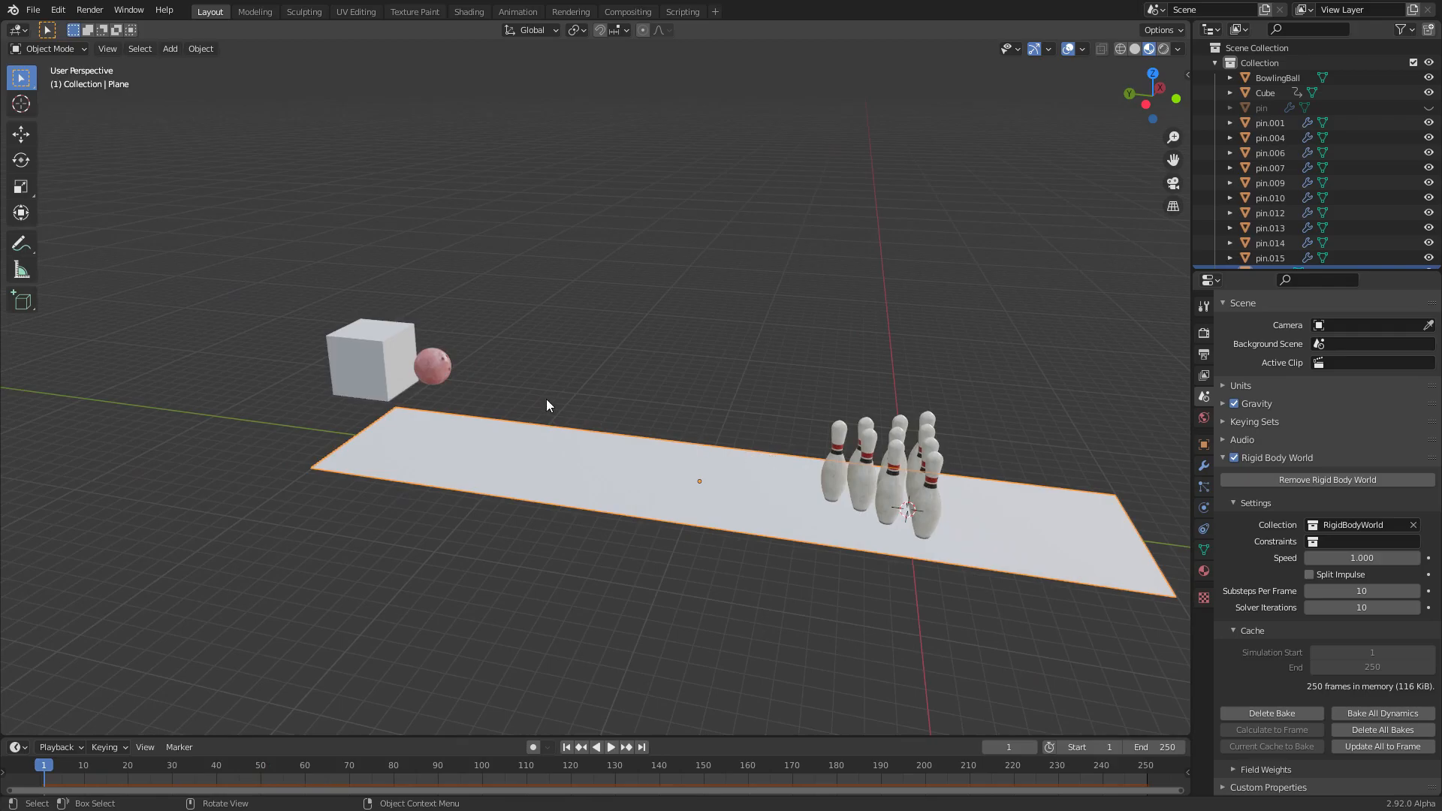
scroll(732, 466, up, 3)
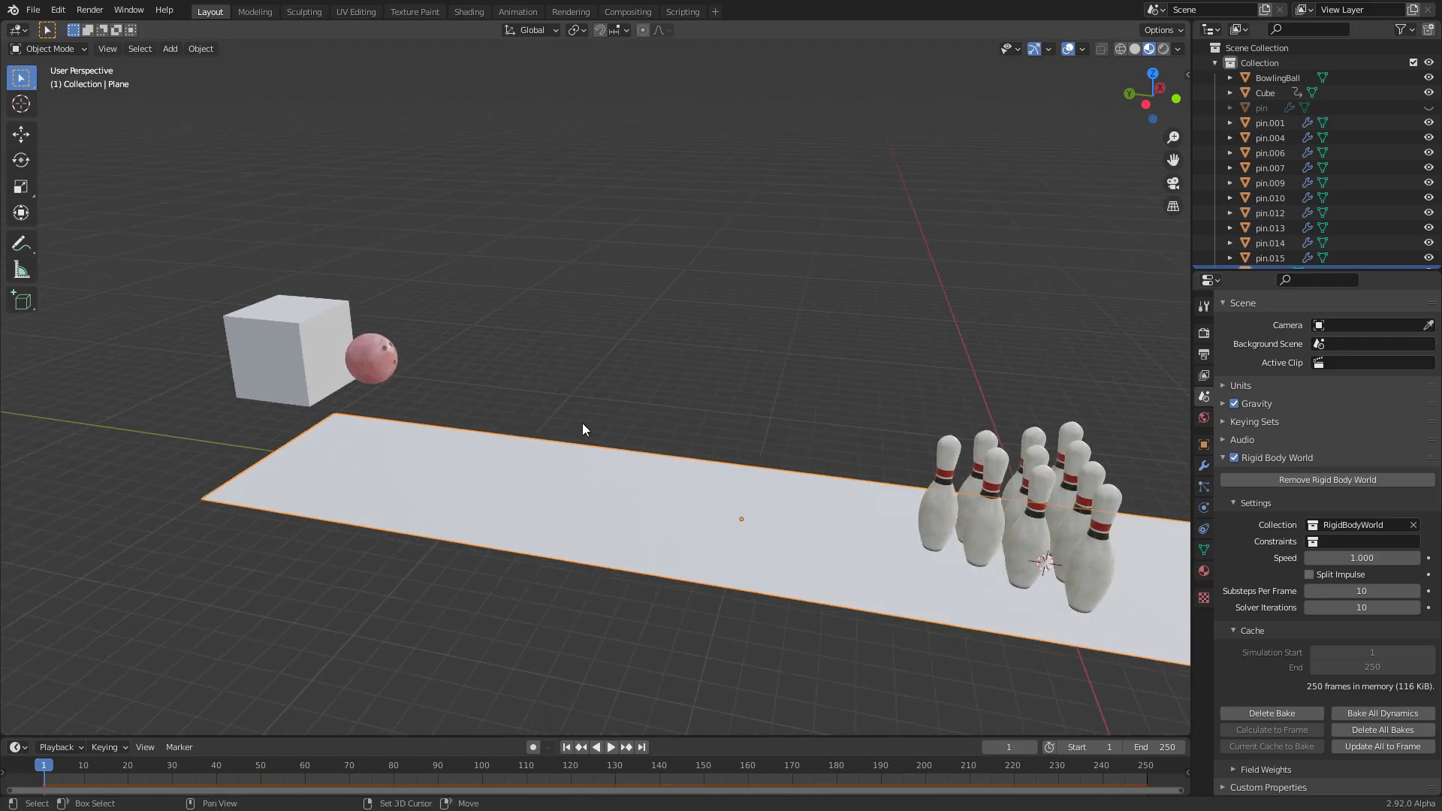
Add the Delete Bake command to Quick Favorites and try it from there over the scene
right_click(1268, 712)
key(Escape)
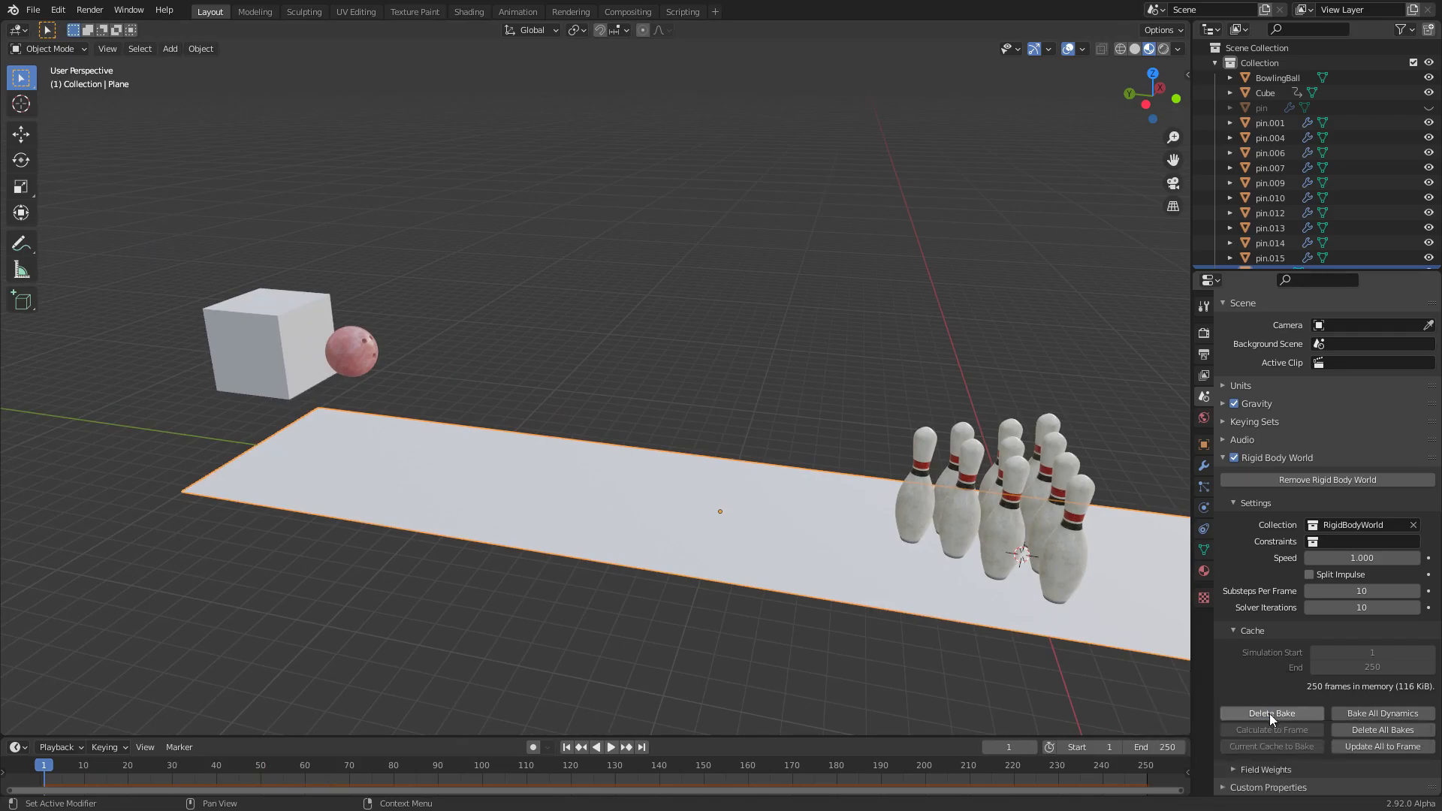
key(q)
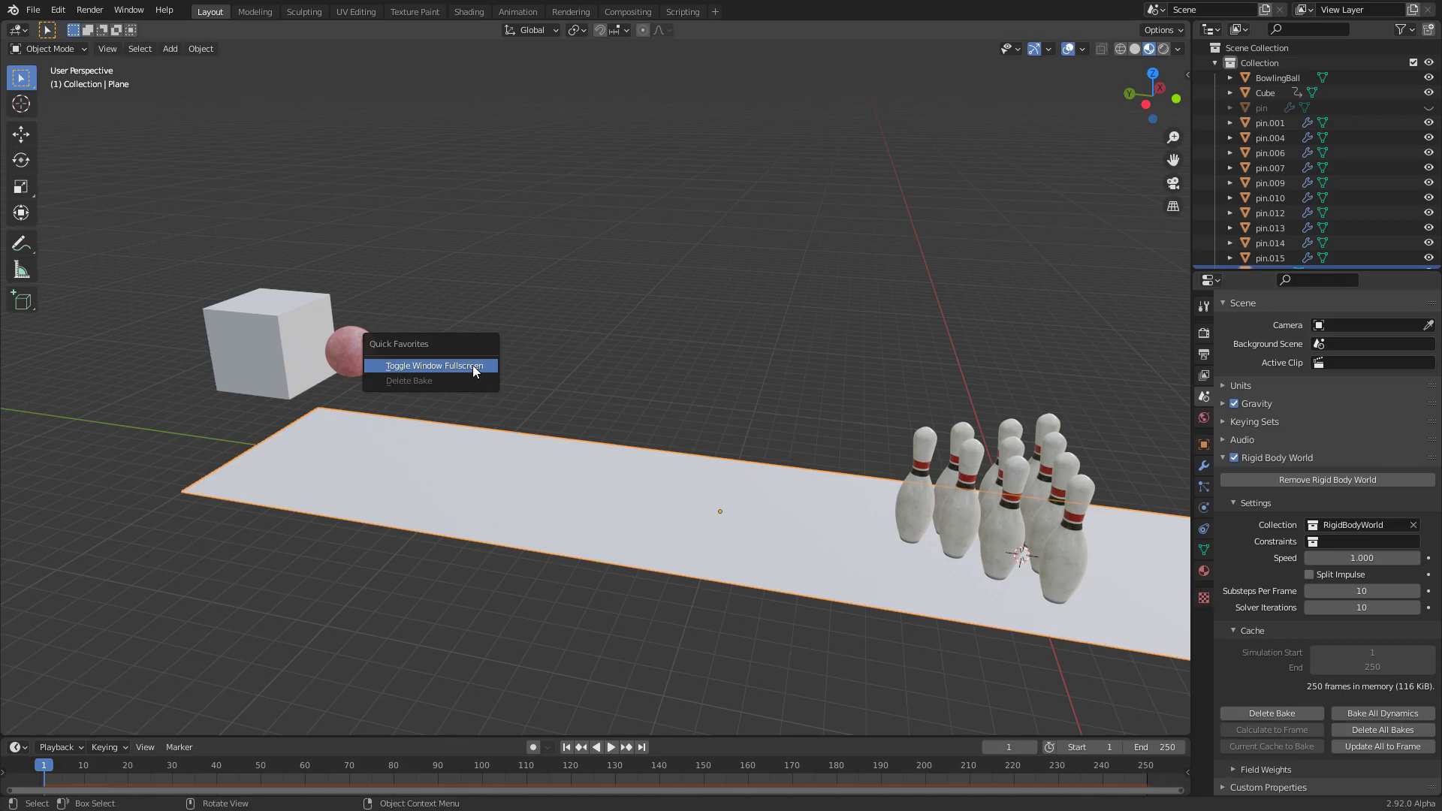
click(427, 365)
key(q)
click(441, 372)
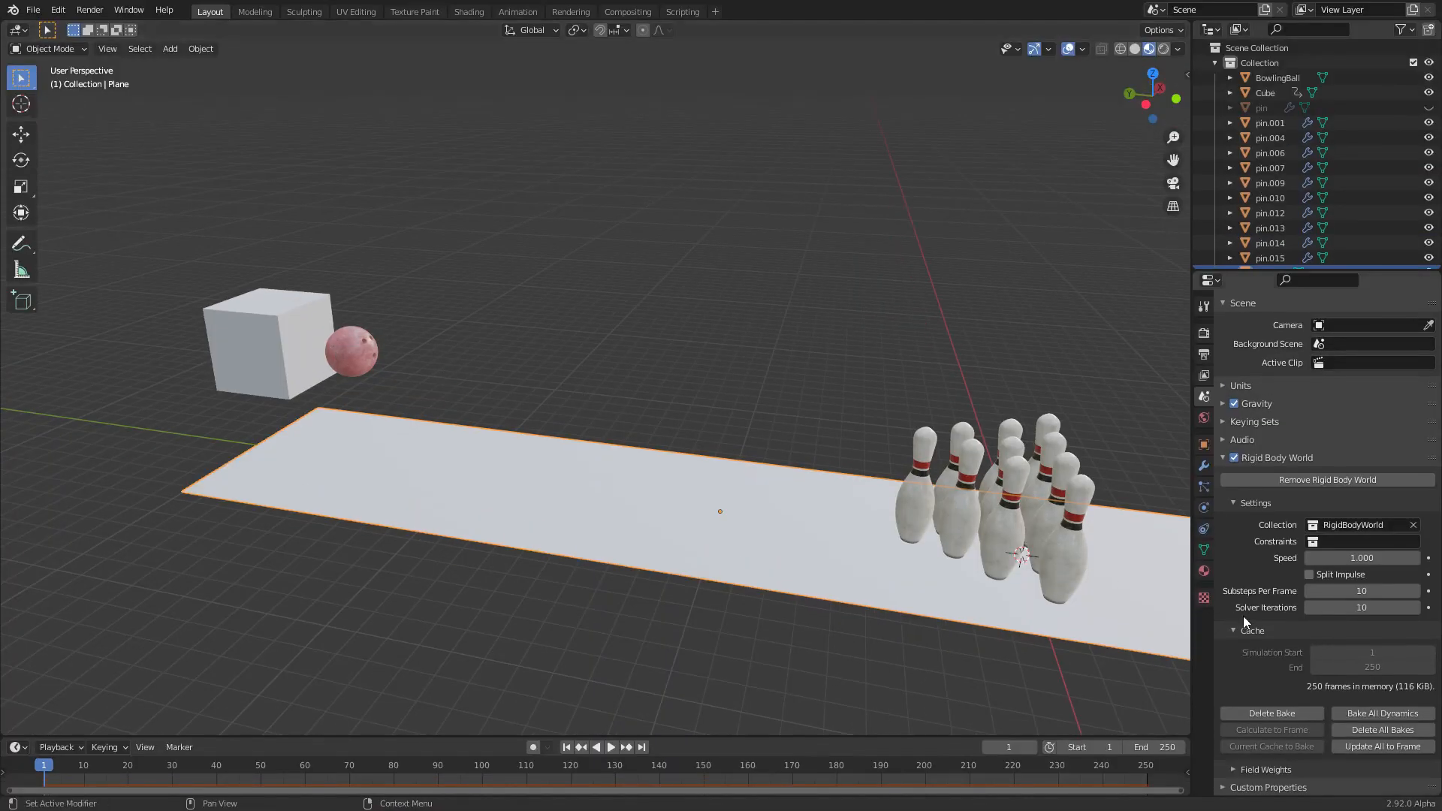
Delete the bake of the scene's Rigid Body World cache
key(q)
click(1277, 710)
right_click(1280, 712)
click(1259, 705)
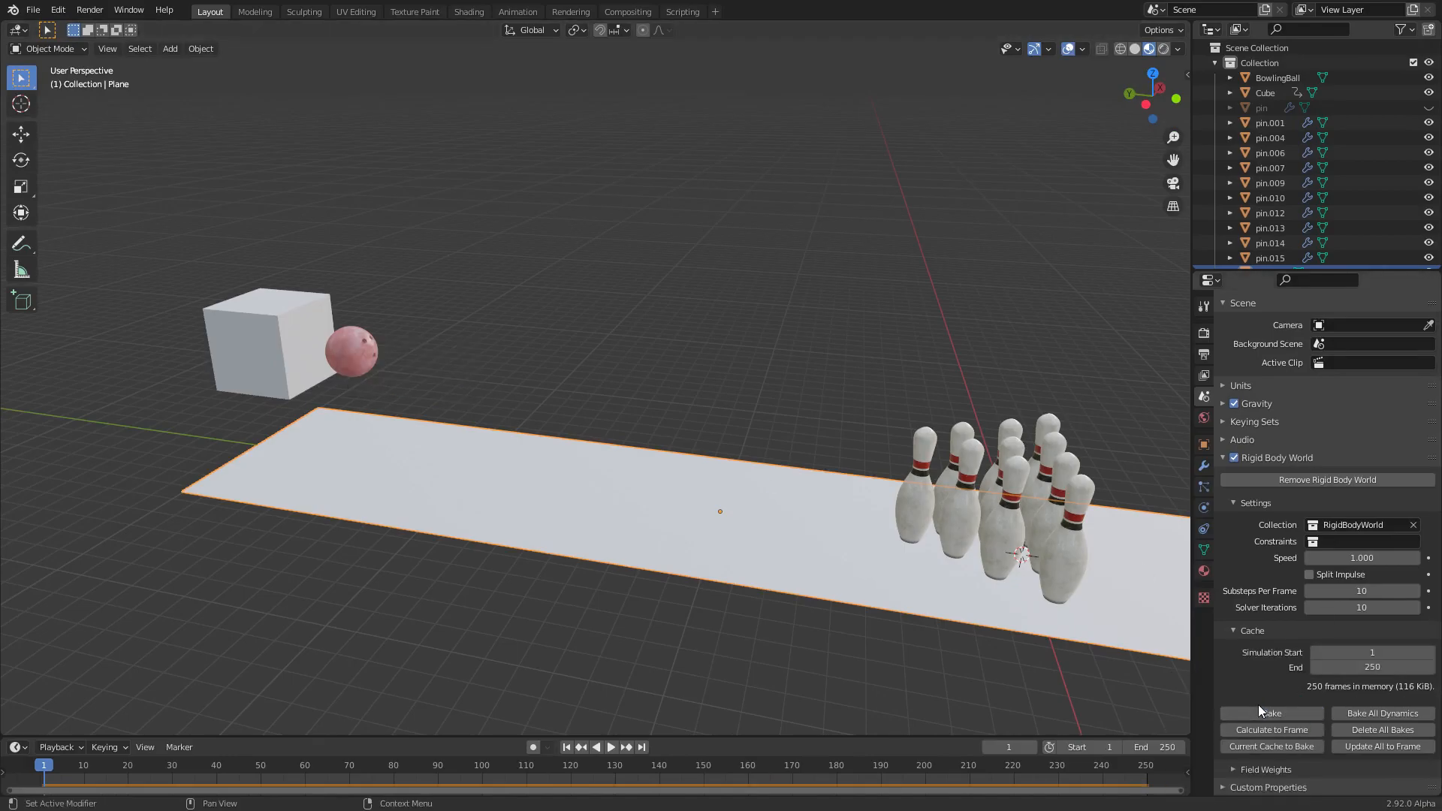
key(q)
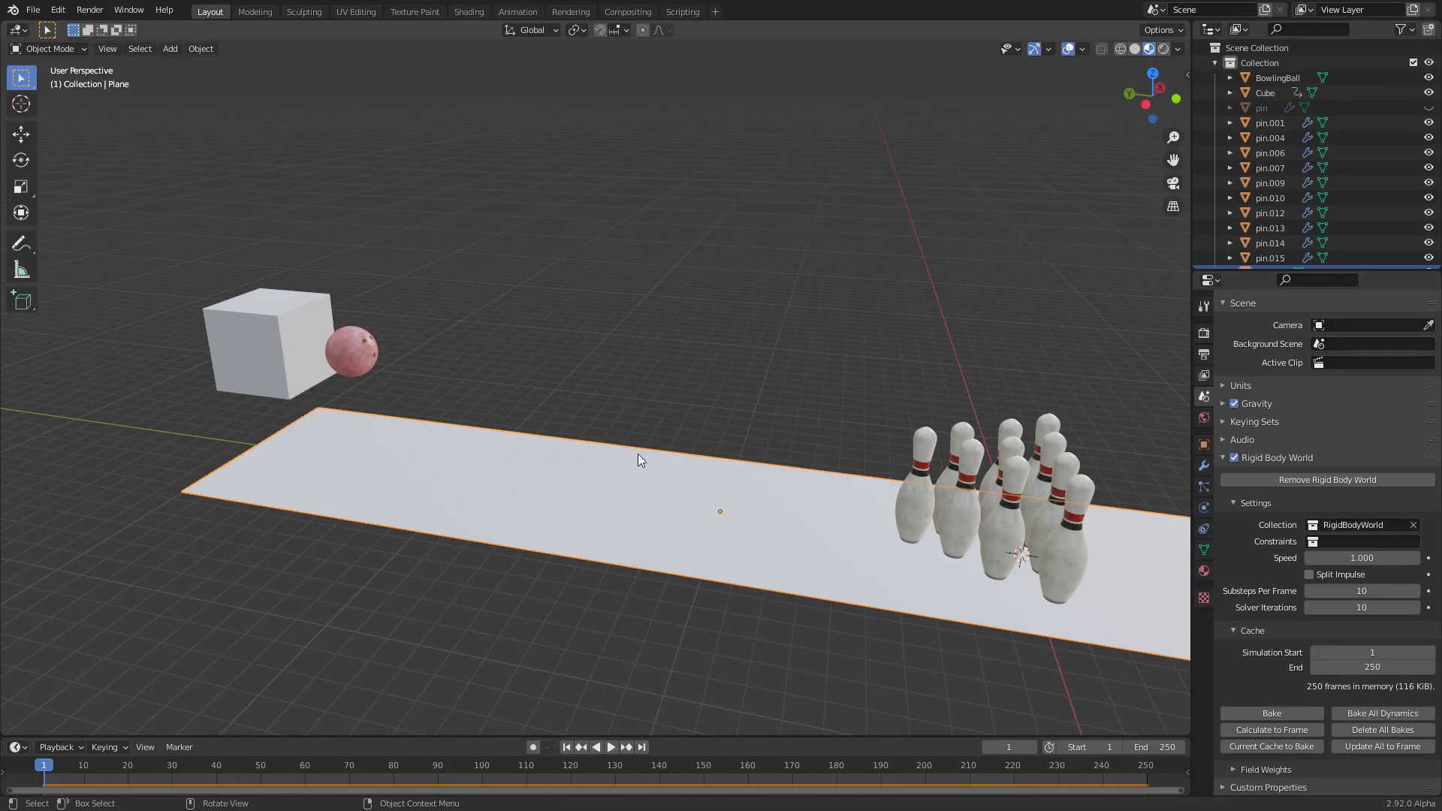
Split the properties editor into two areas, keep the rigid body cache's bake controls in a small lower one, and save the file
shift+middle_drag(873, 468, 797, 461)
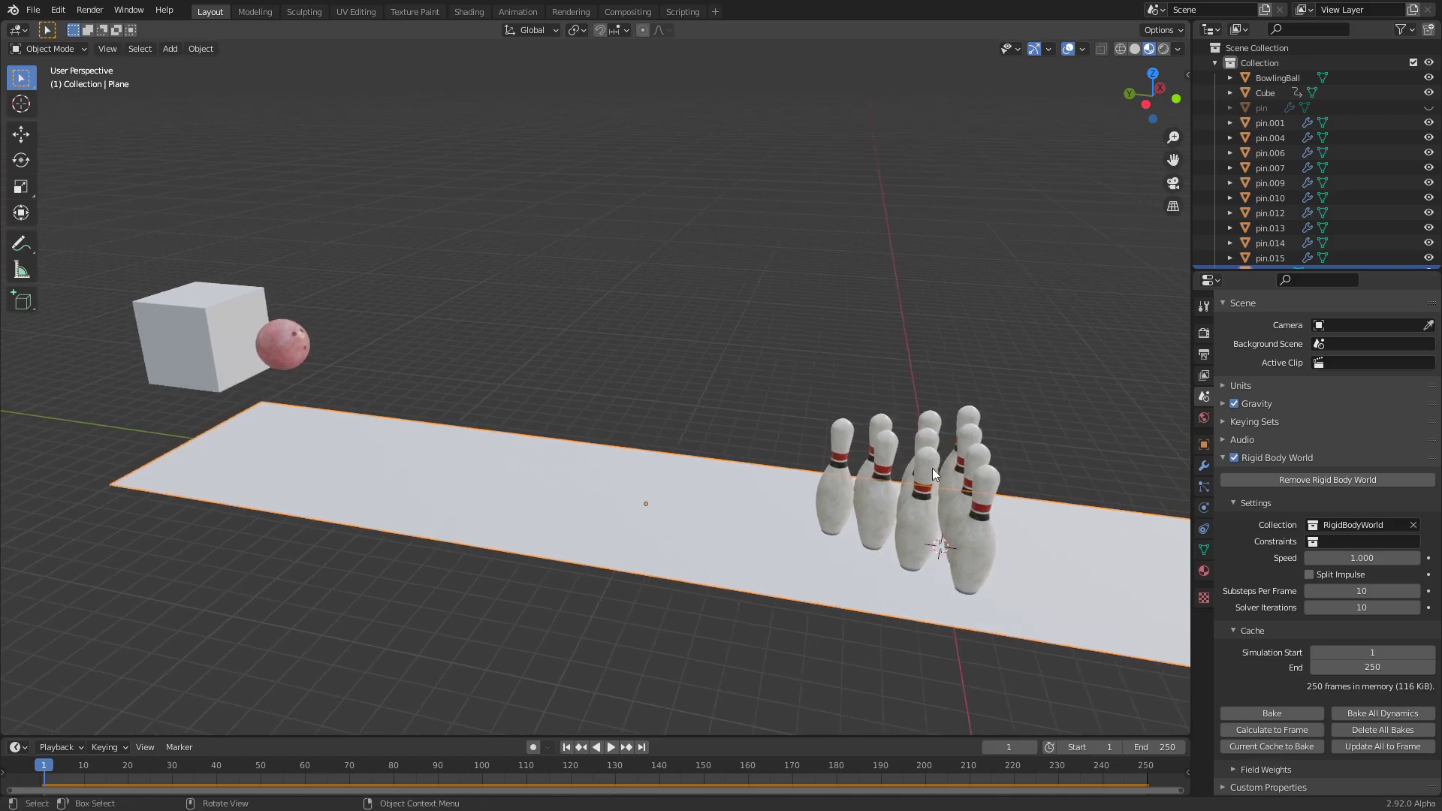
drag(1197, 795, 1217, 571)
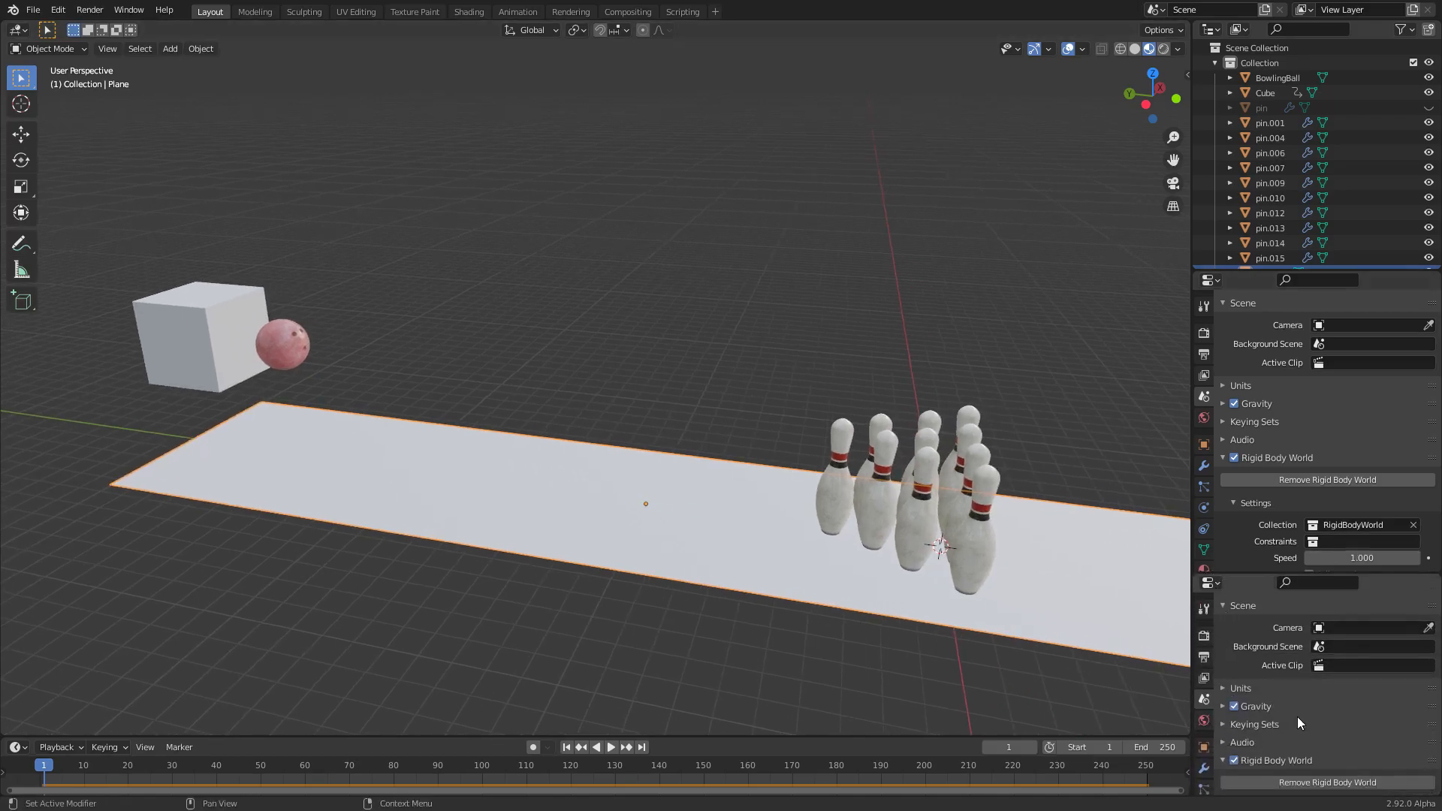
scroll(1268, 718, down, 3)
scroll(1277, 718, down, 7)
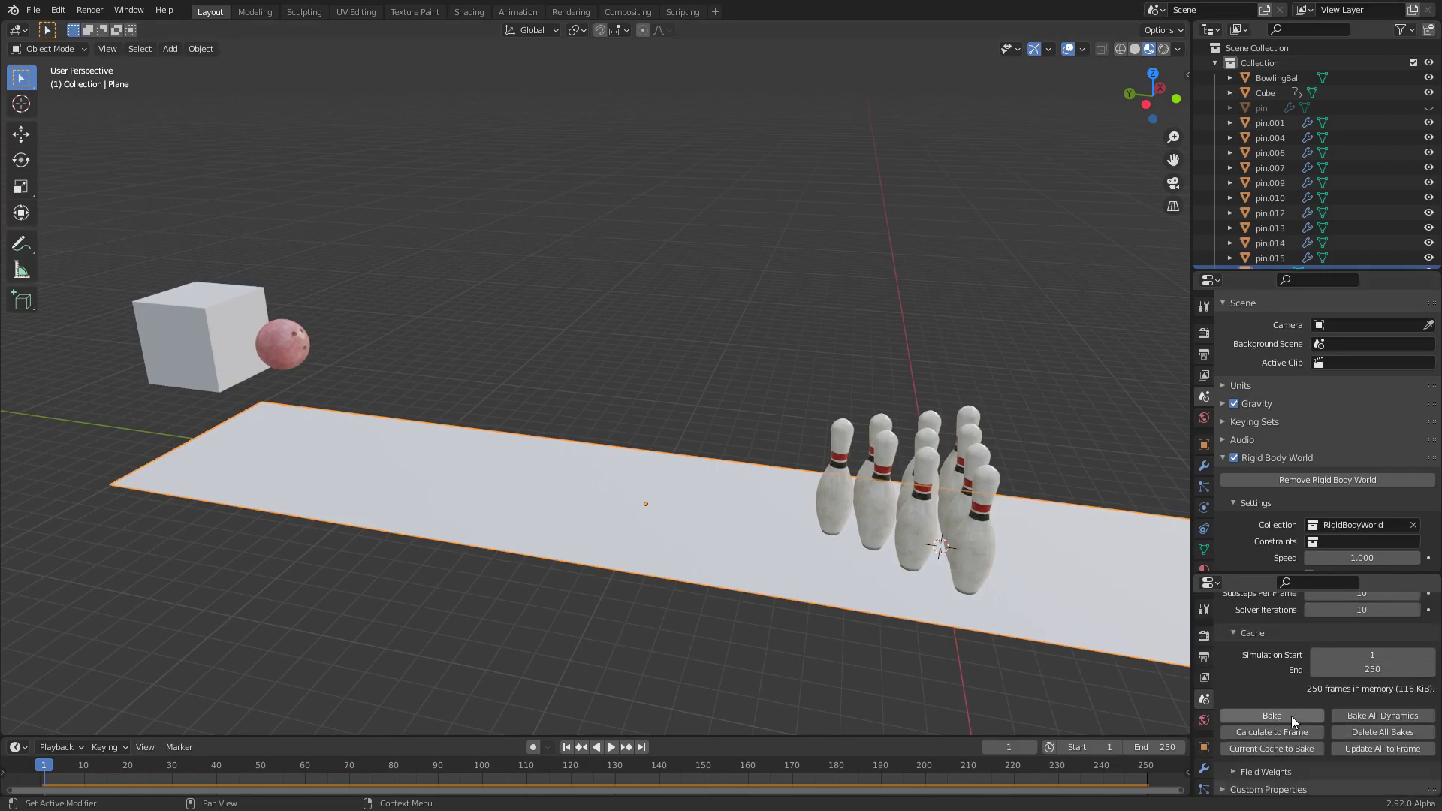
drag(1277, 574, 1284, 635)
key(ctrl+s)
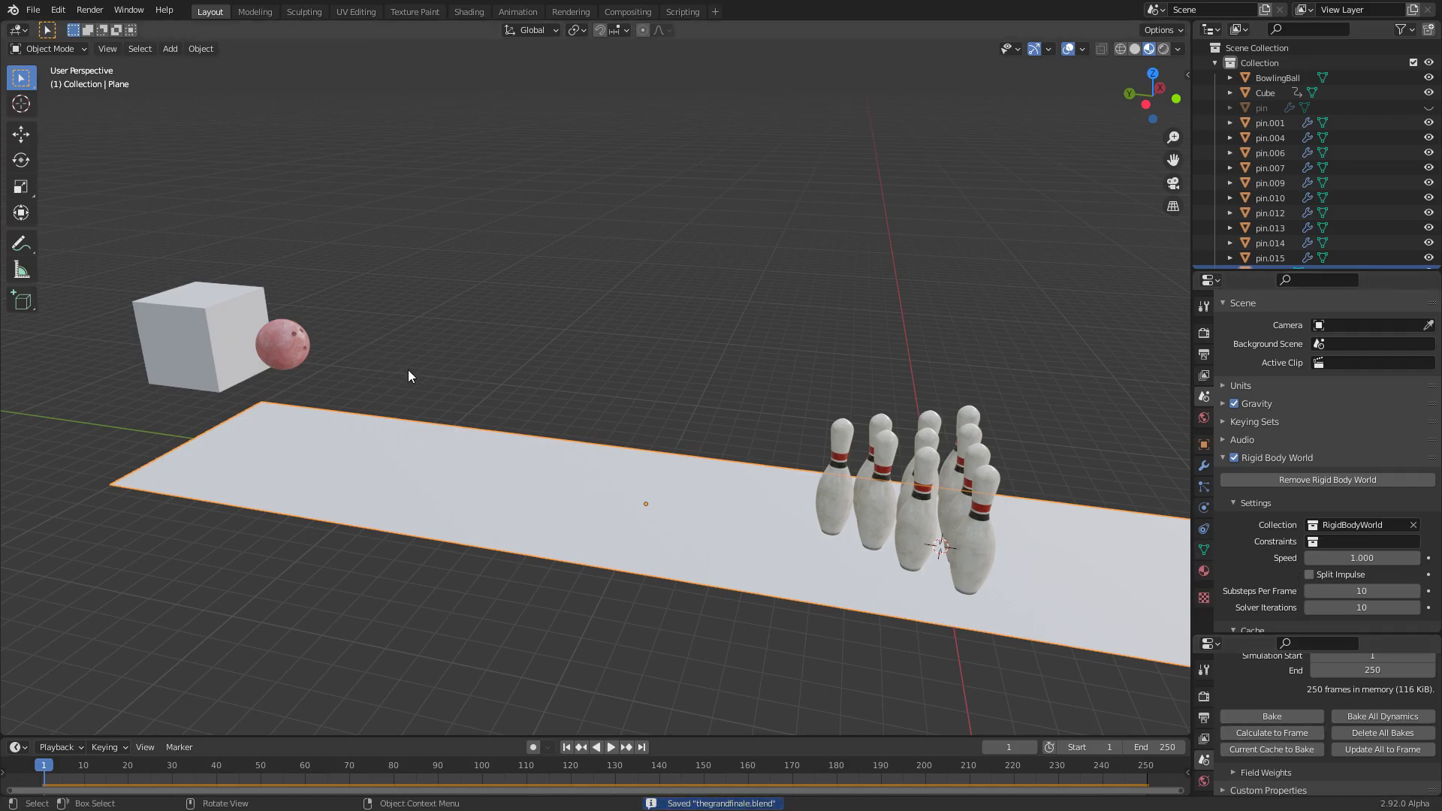
Play the simulation, return to frame 1, and step the cube through its first frames and back to examine its push on the ball
key(space)
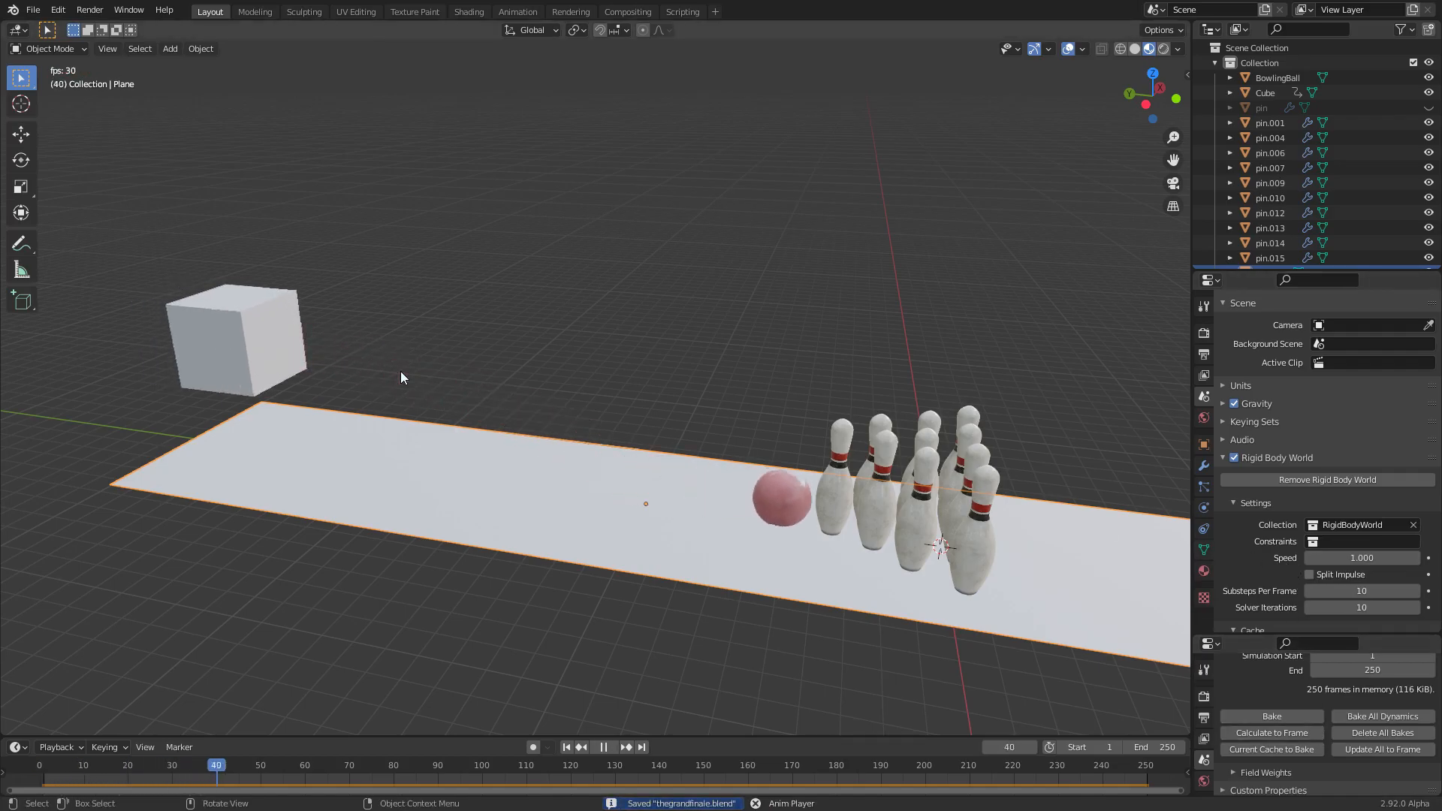
key(Escape)
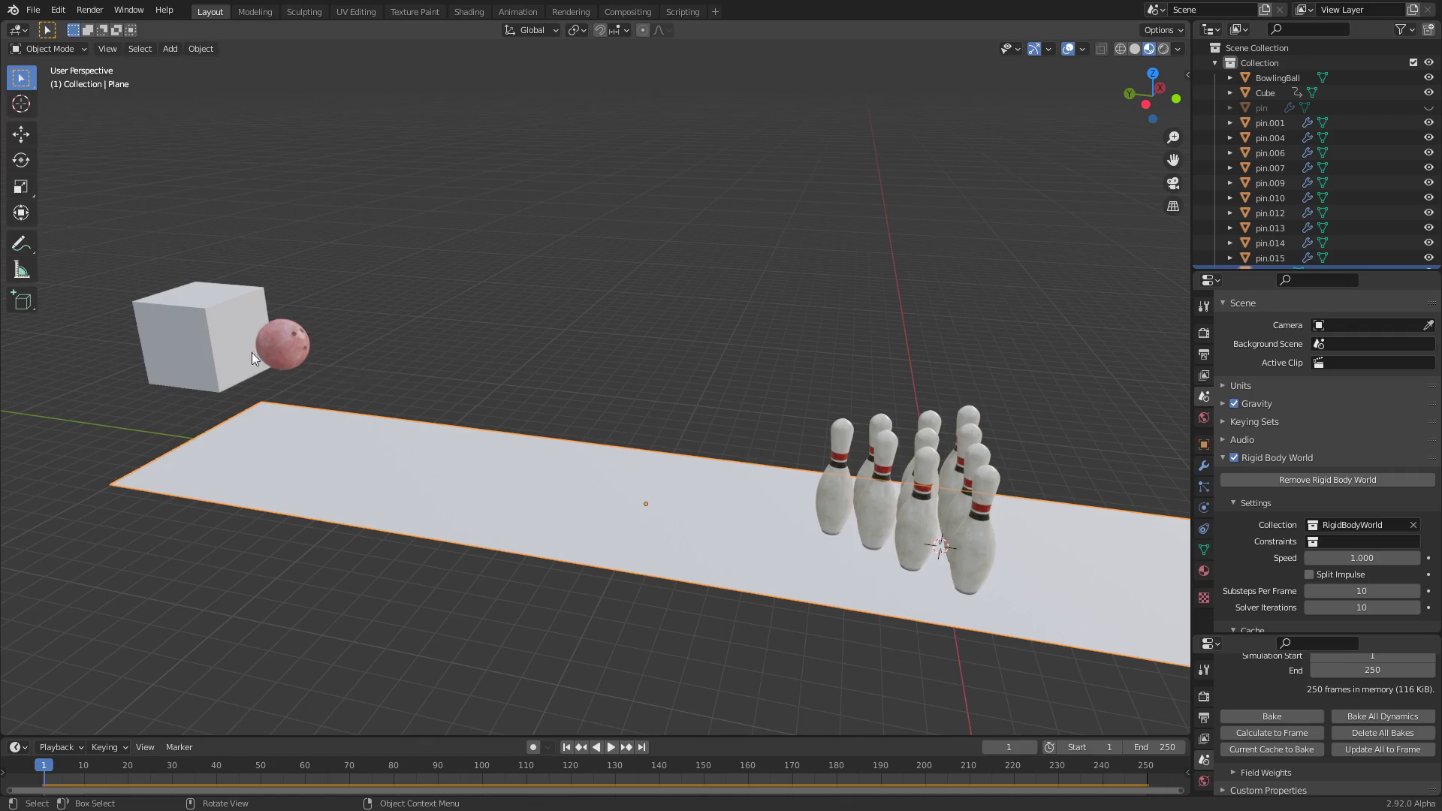
click(228, 353)
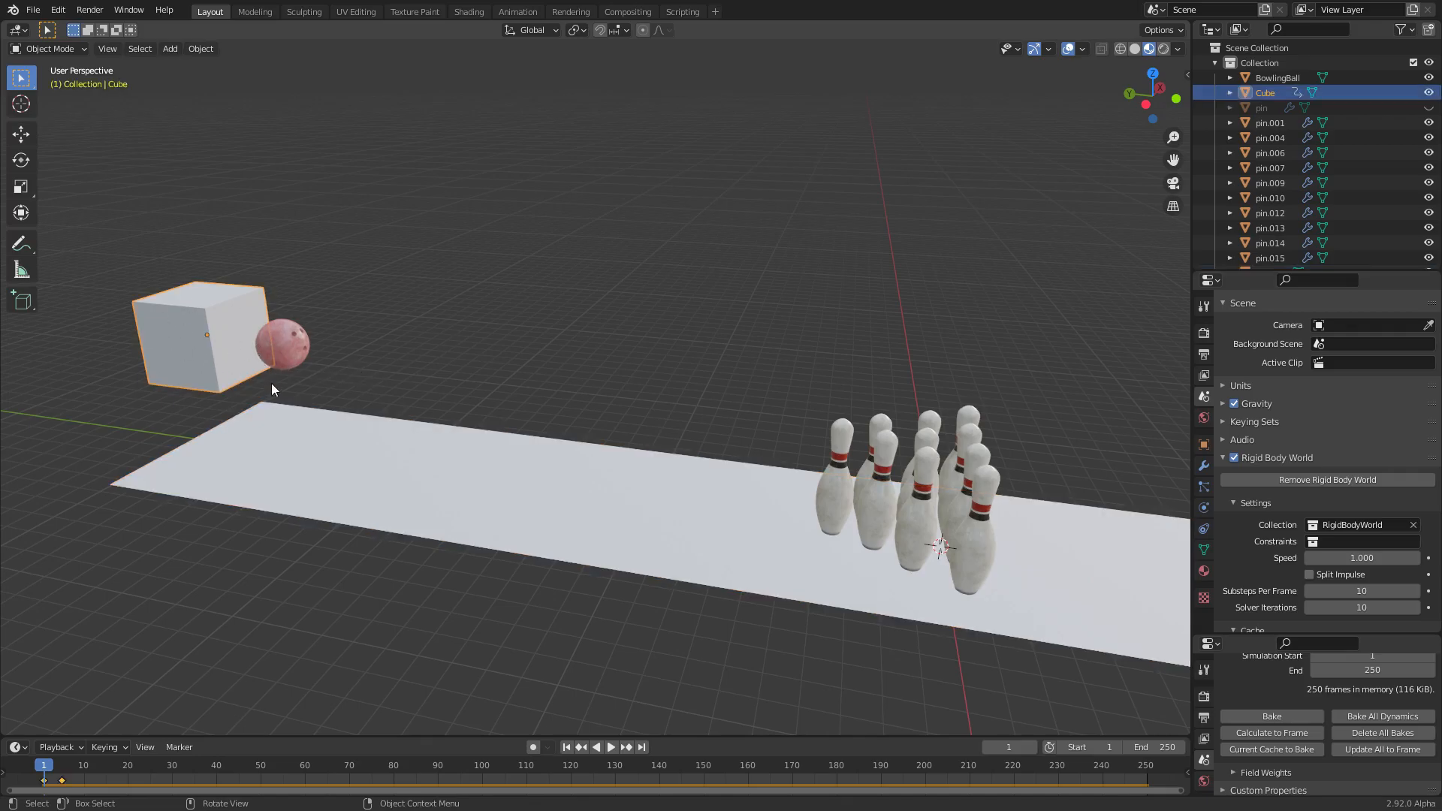
key(Right)
key(Right)
key(Right)
key(Right)
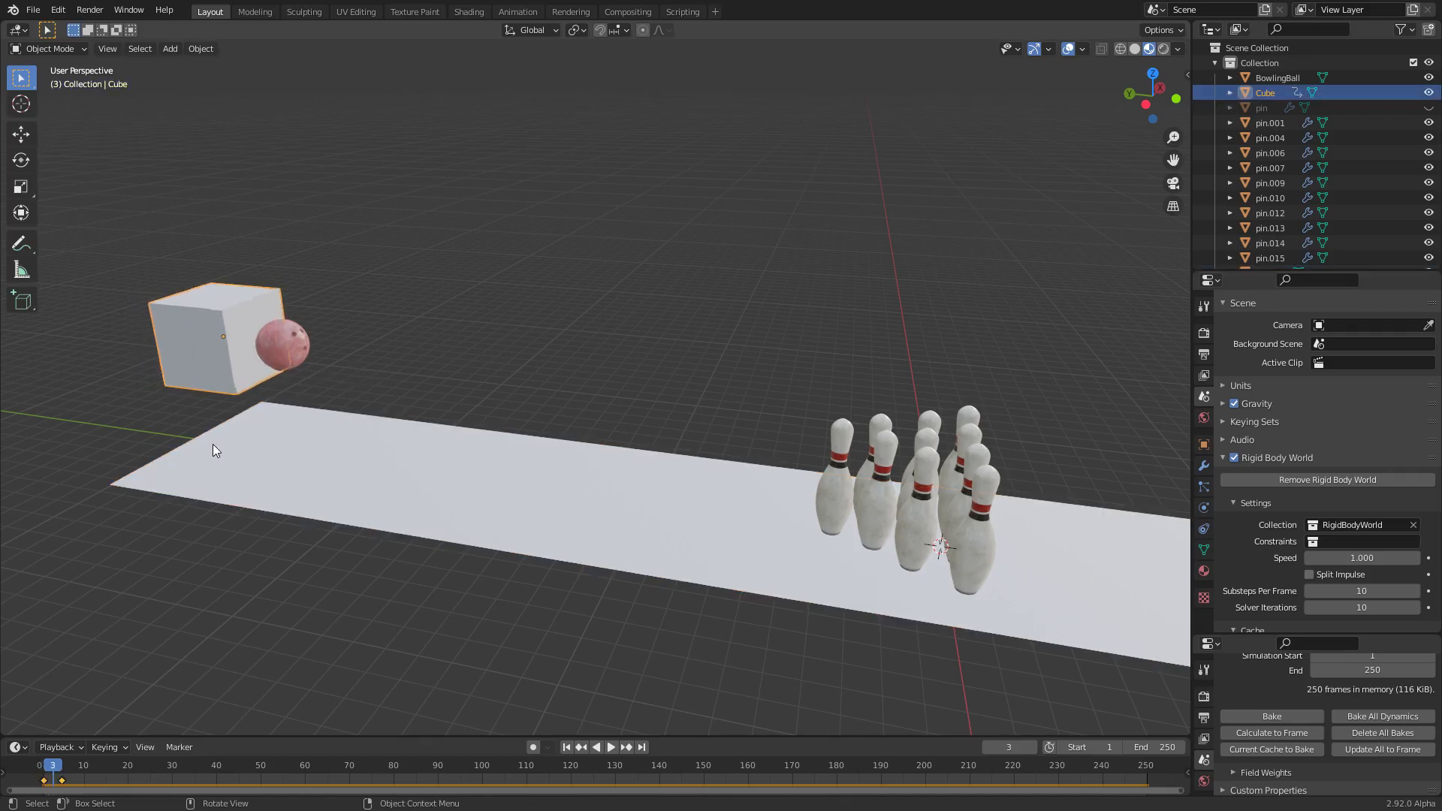
key(Left)
key(Left)
key(Left)
key(Left)
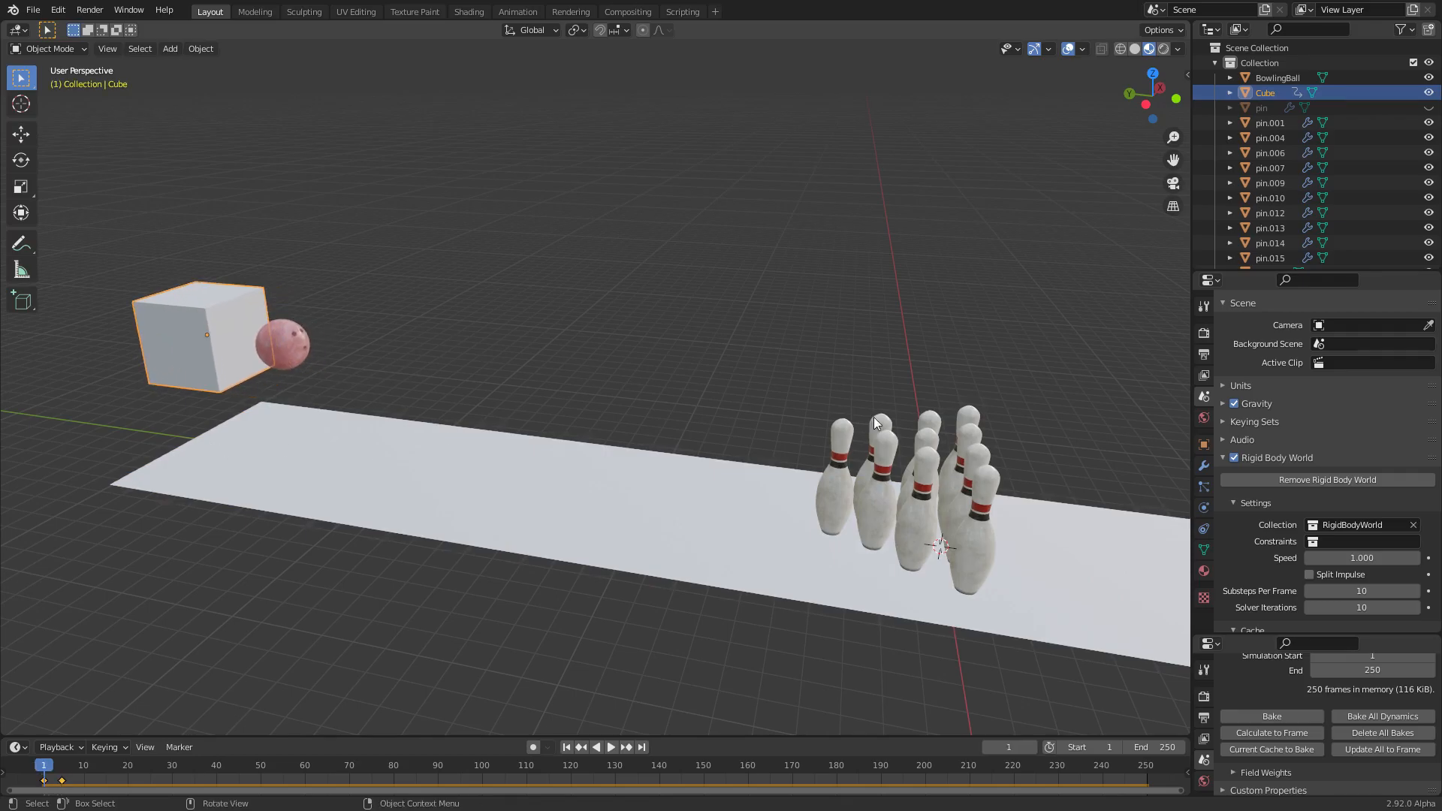
Select the front pin, show its rigid body physics settings, and save the file
shift+middle_drag(858, 437, 734, 422)
scroll(699, 435, up, 2)
click(703, 436)
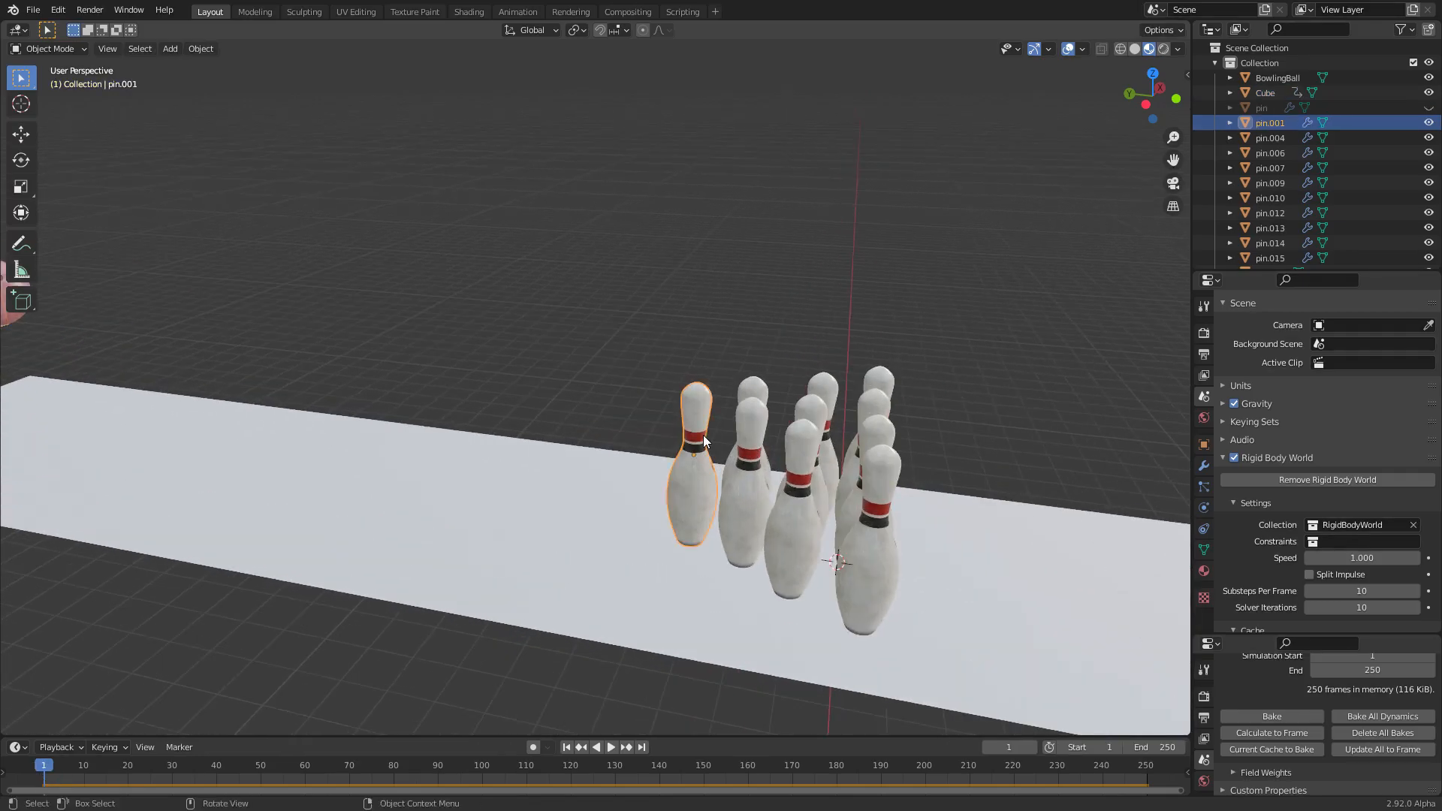
click(1153, 73)
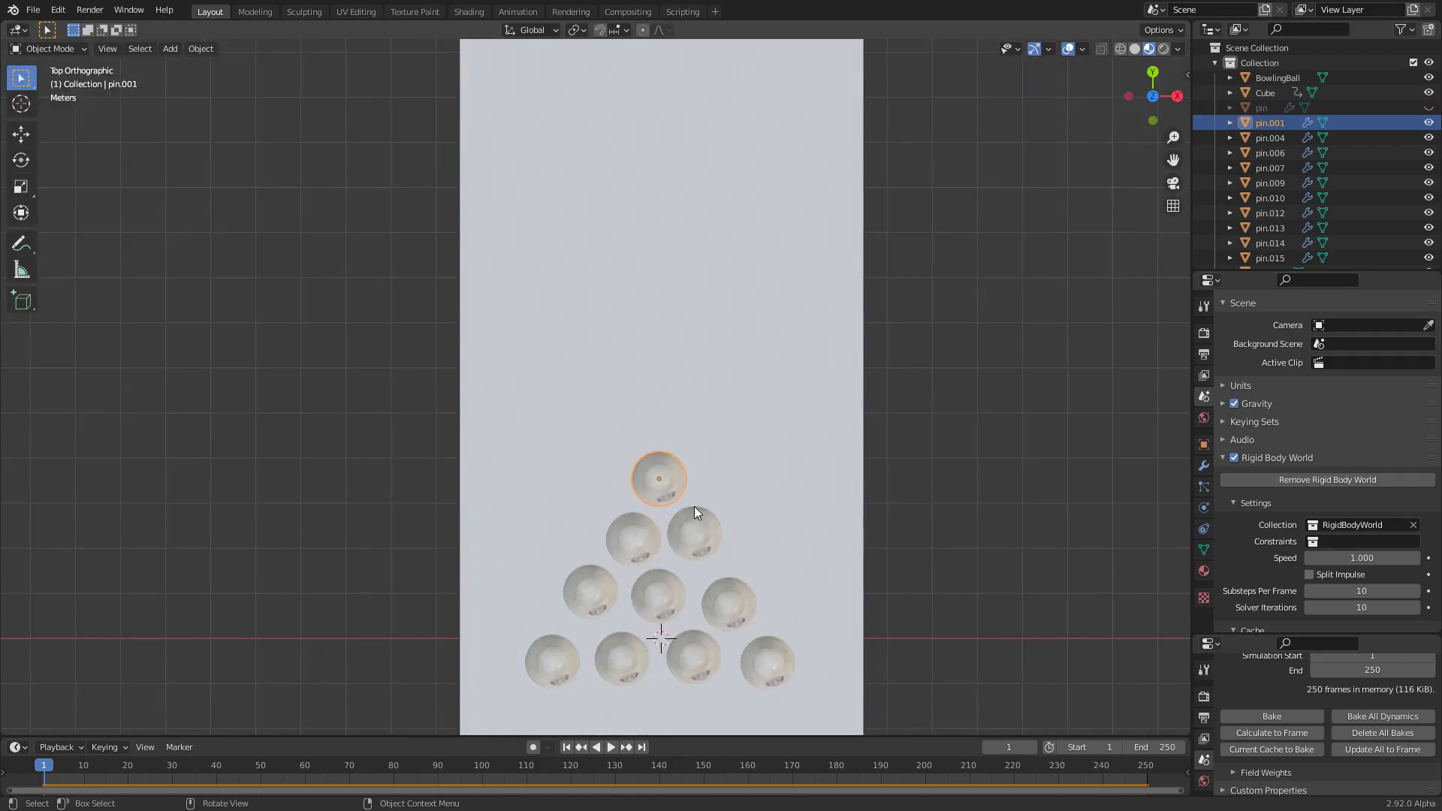
click(1205, 509)
key(ctrl+s)
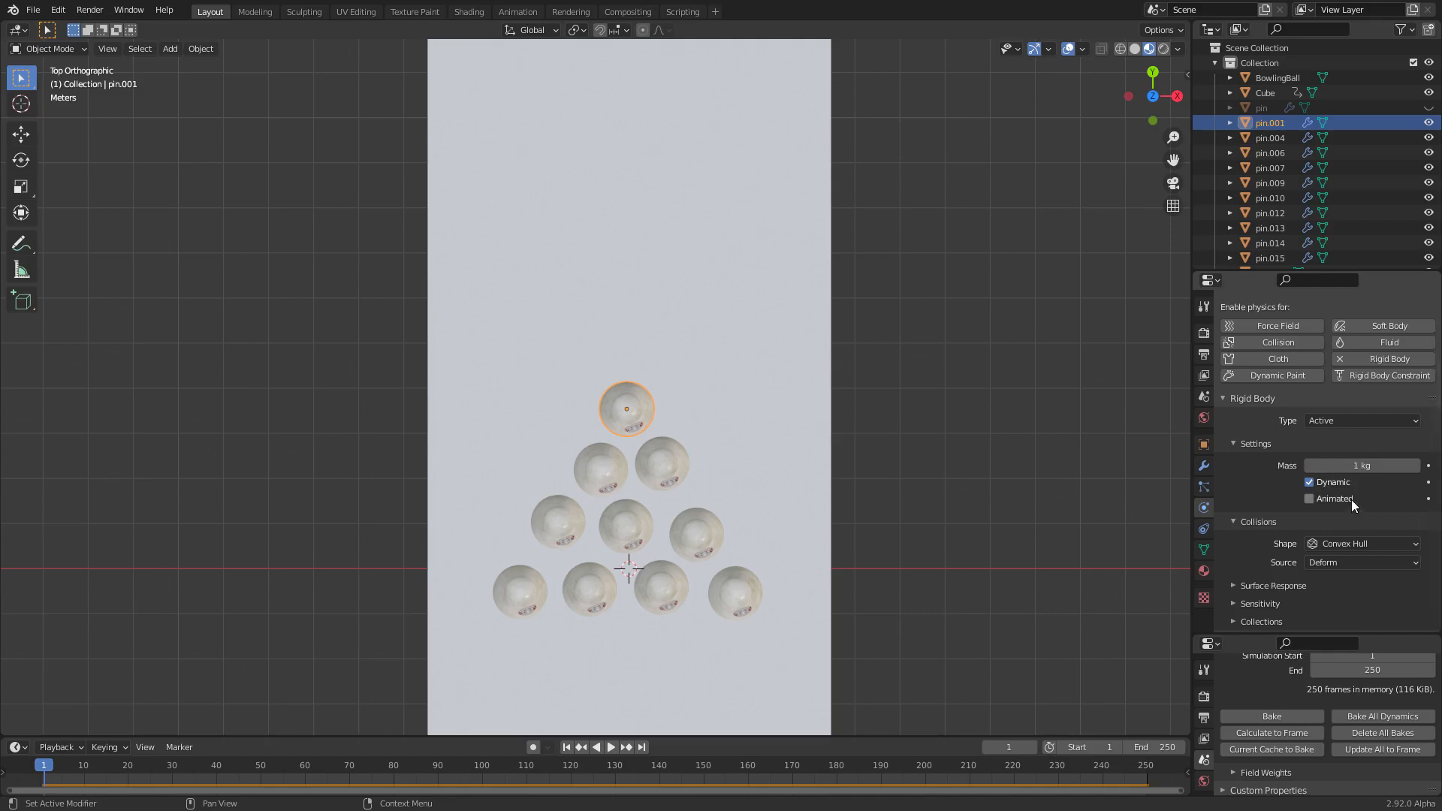
Set the front pin's rigid body mass to 0.25 kg
middle_drag(572, 330, 817, 265)
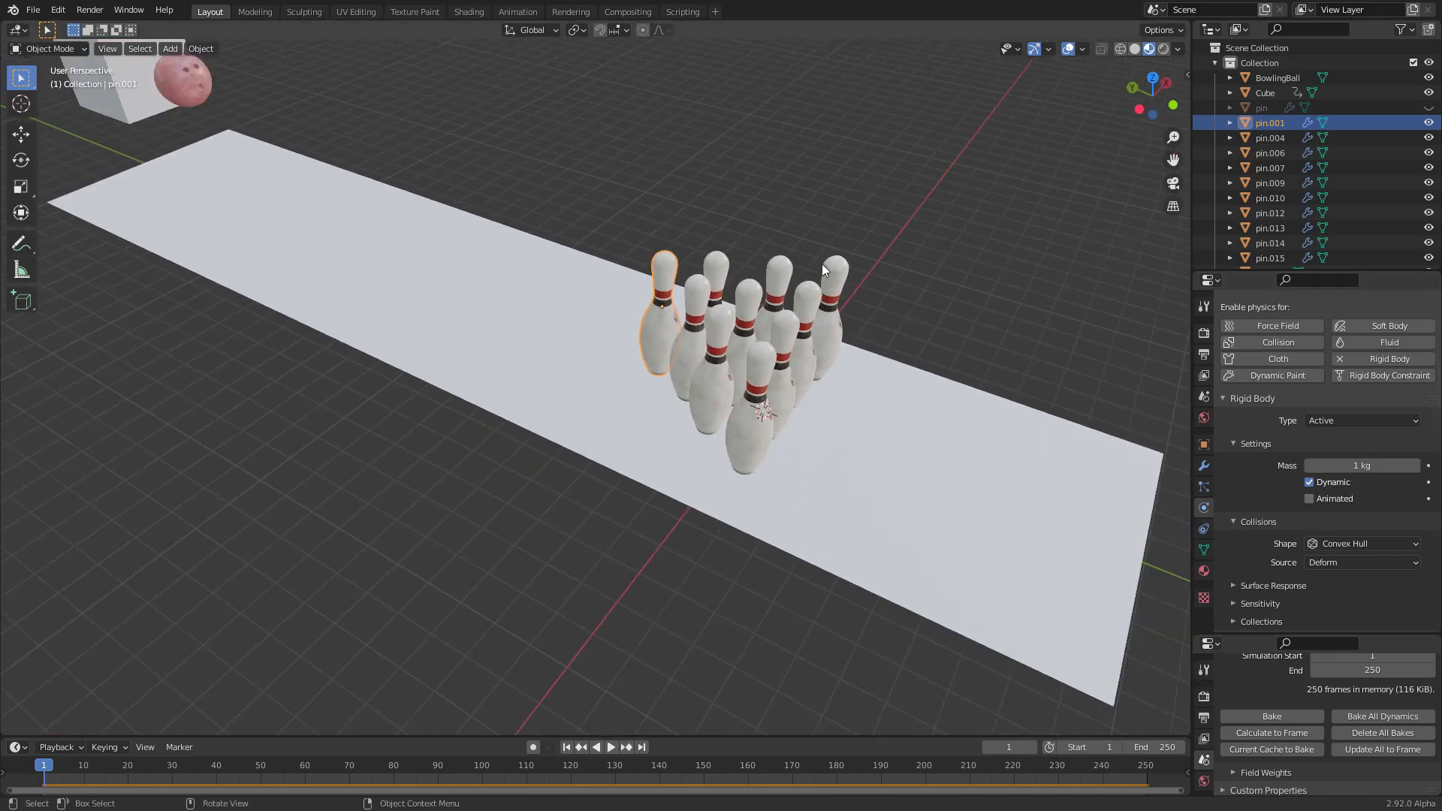
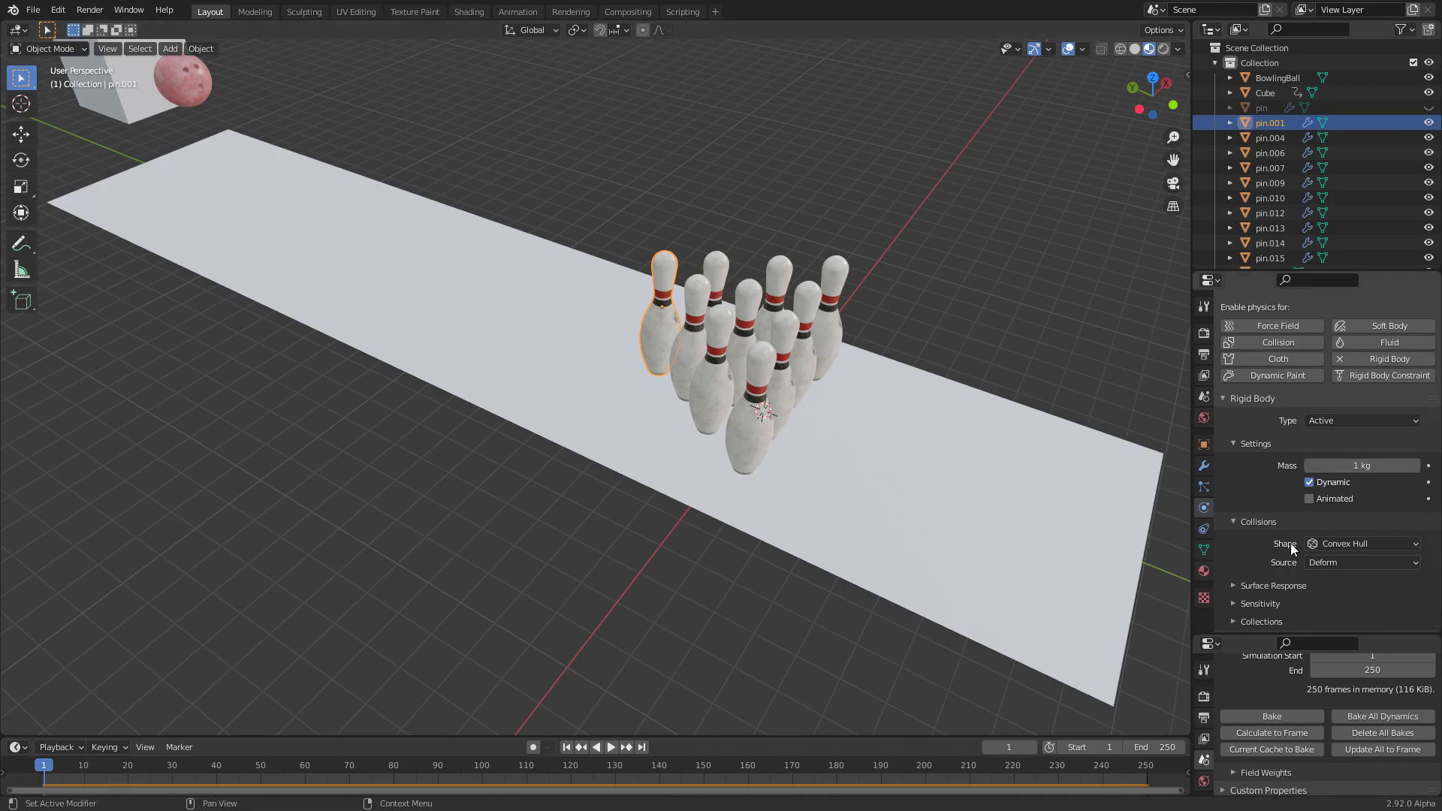
click(1344, 459)
text(0.25)
key(Return)
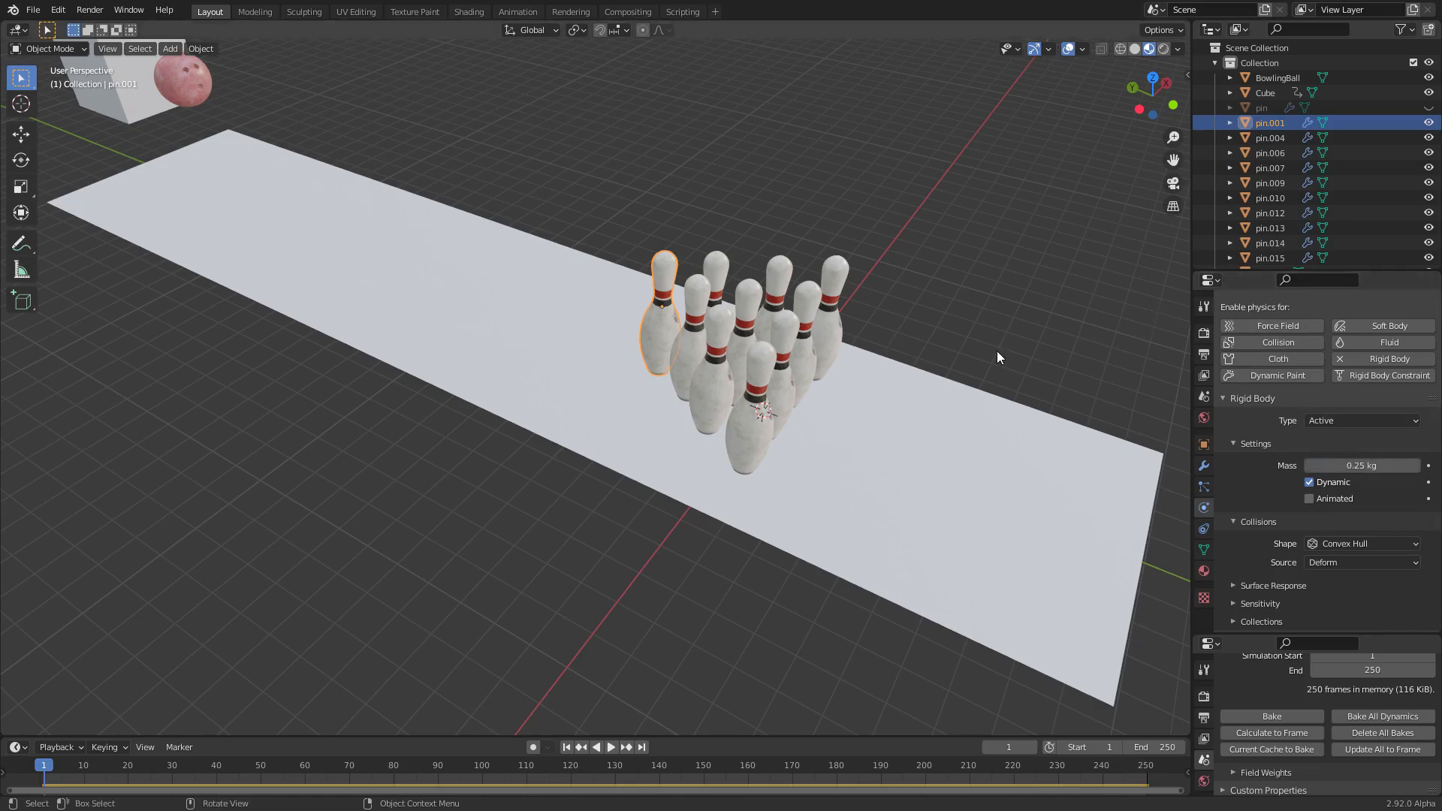
Compare the rigid body mass of the second-row pins with that of the front pin
click(692, 335)
click(720, 273)
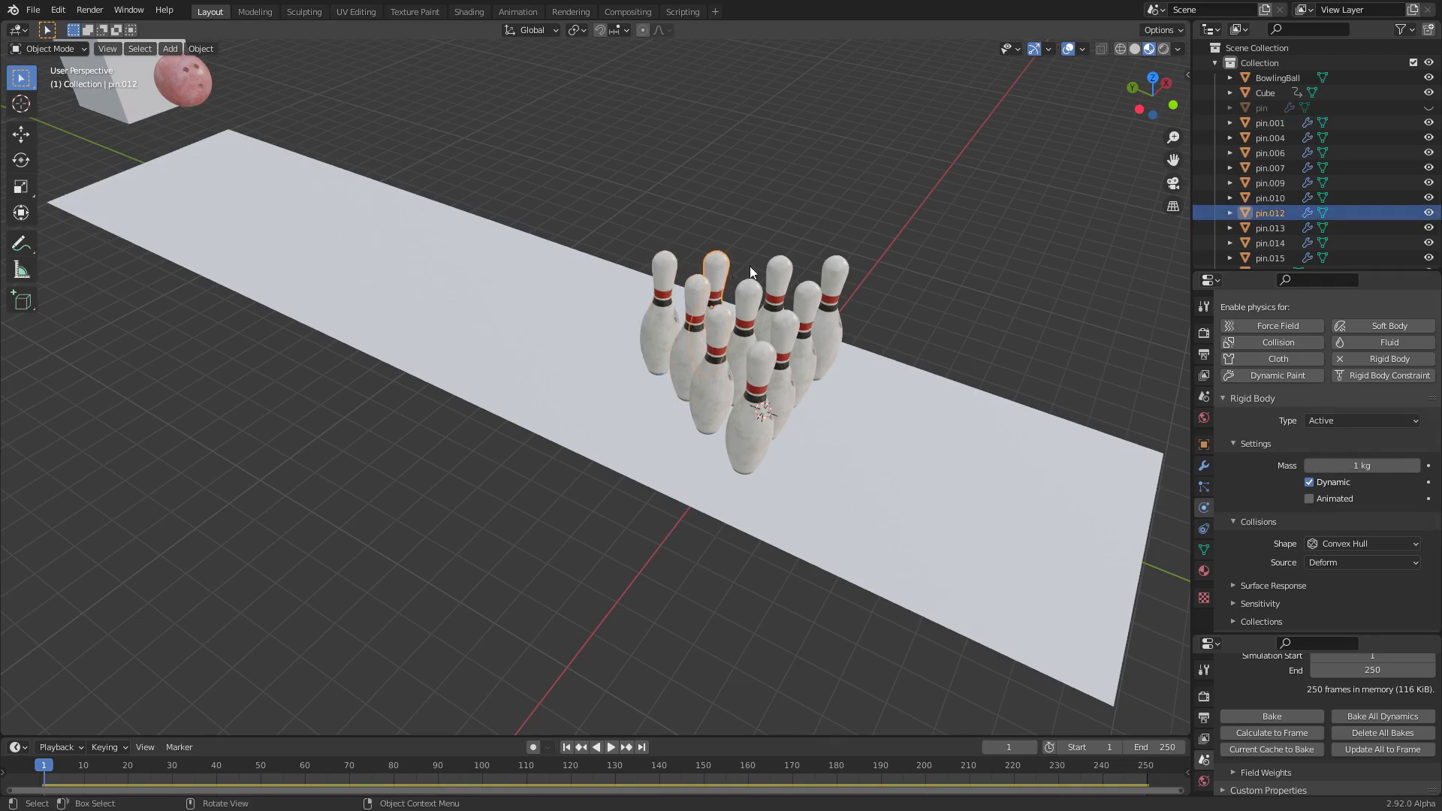
click(1153, 78)
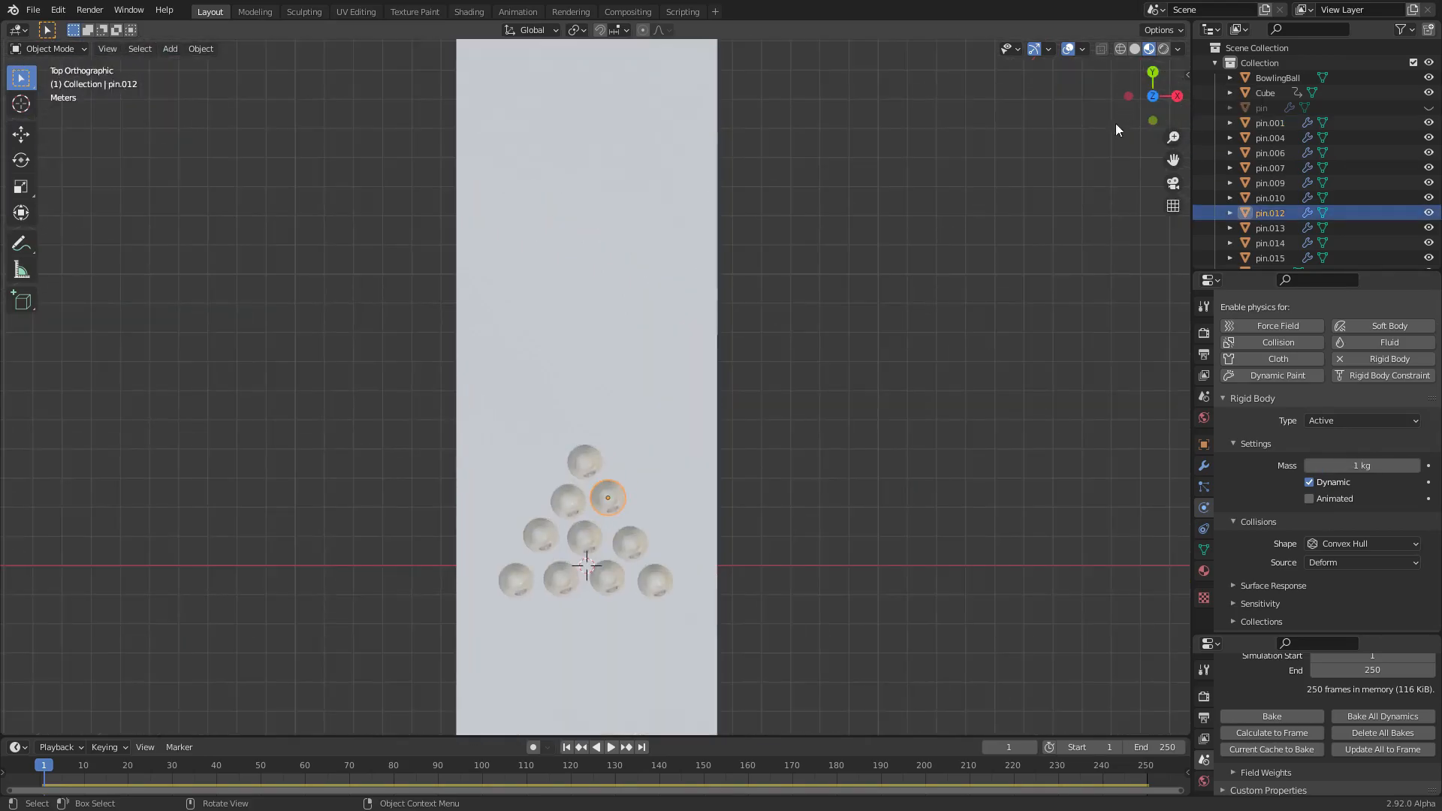
scroll(723, 438, up, 2)
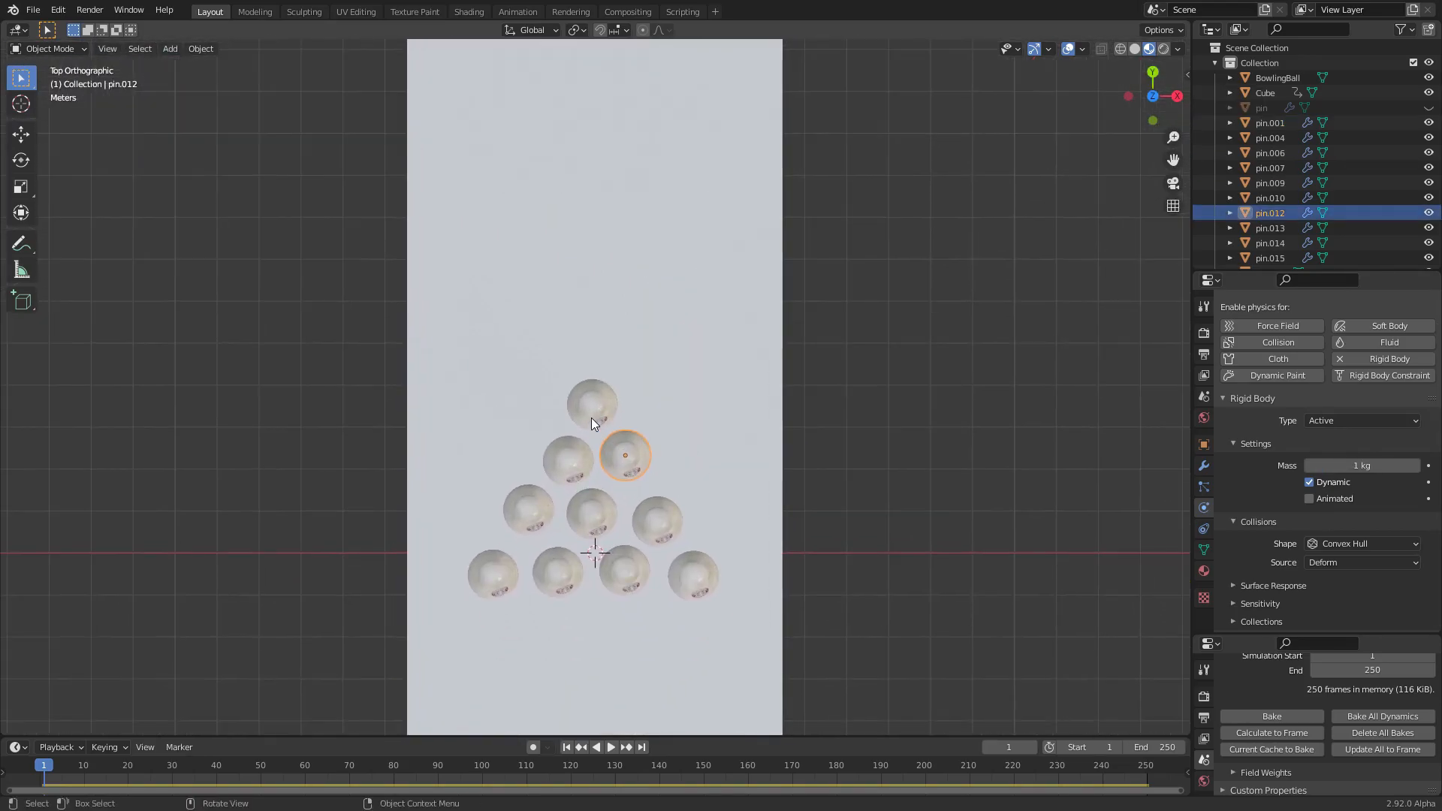
click(592, 415)
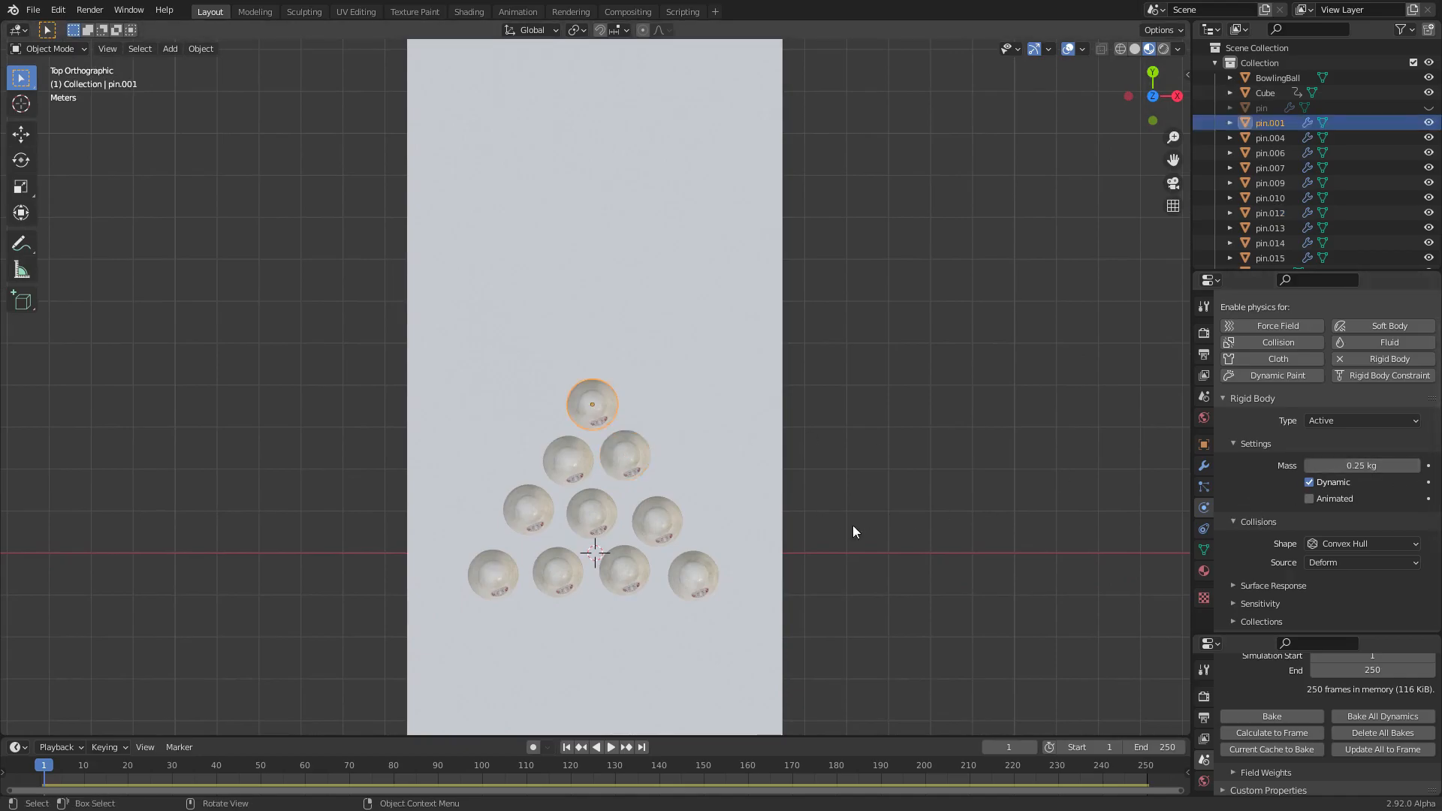
Select all ten pins without the lane, make the front pin active, and copy its rigid body settings to the other pins
drag(322, 633, 837, 363)
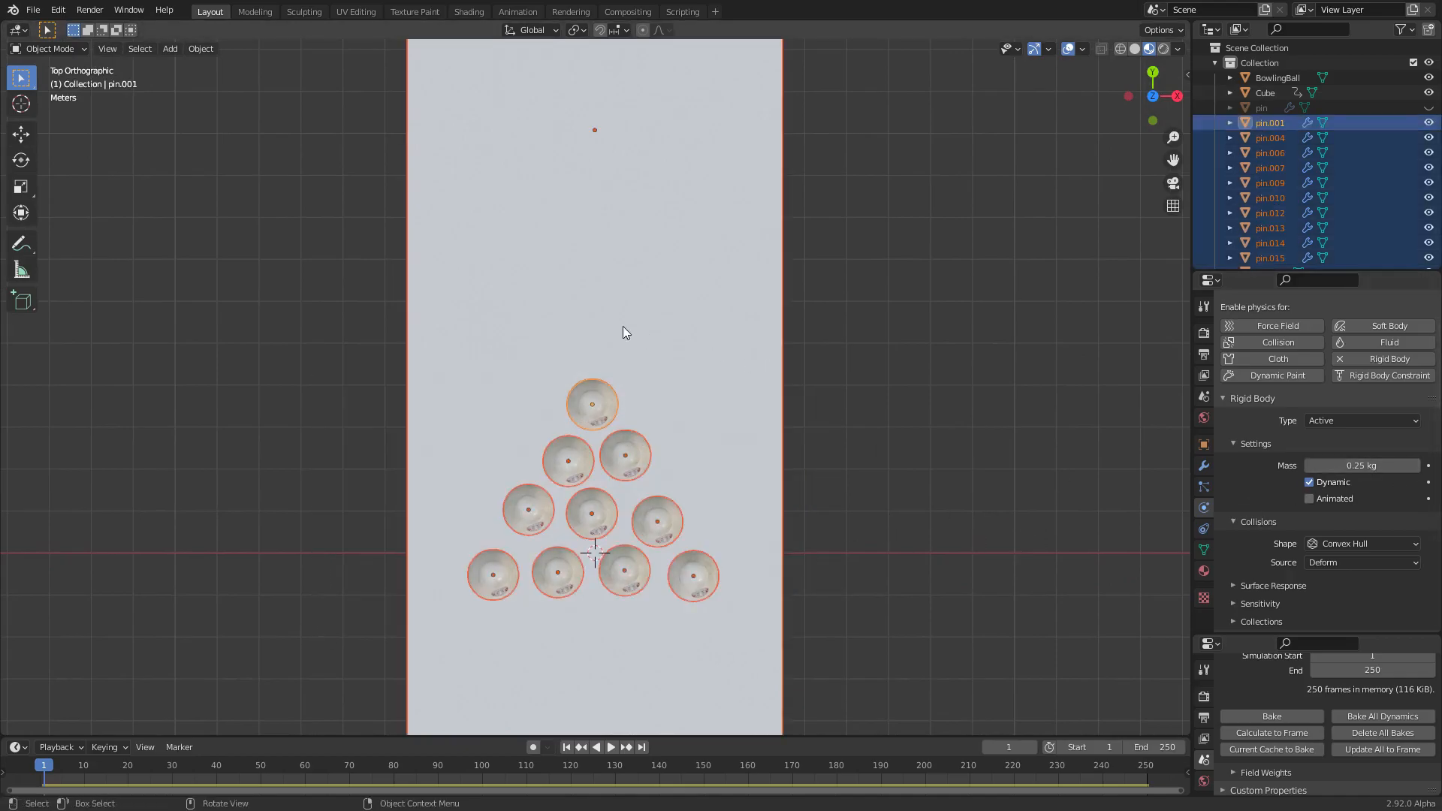
shift+click(629, 325)
shift+click(628, 318)
scroll(589, 439, up, 3)
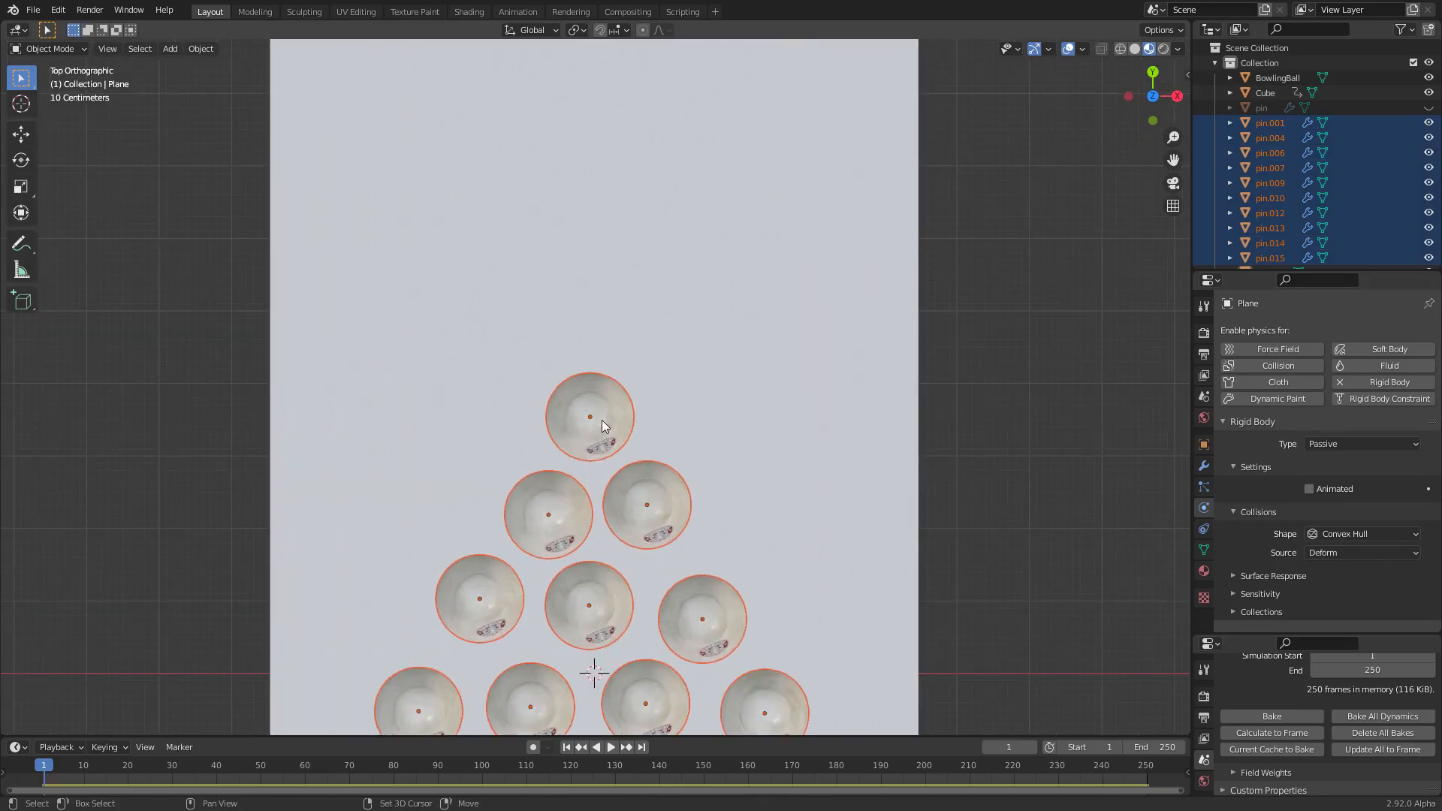
shift+click(590, 420)
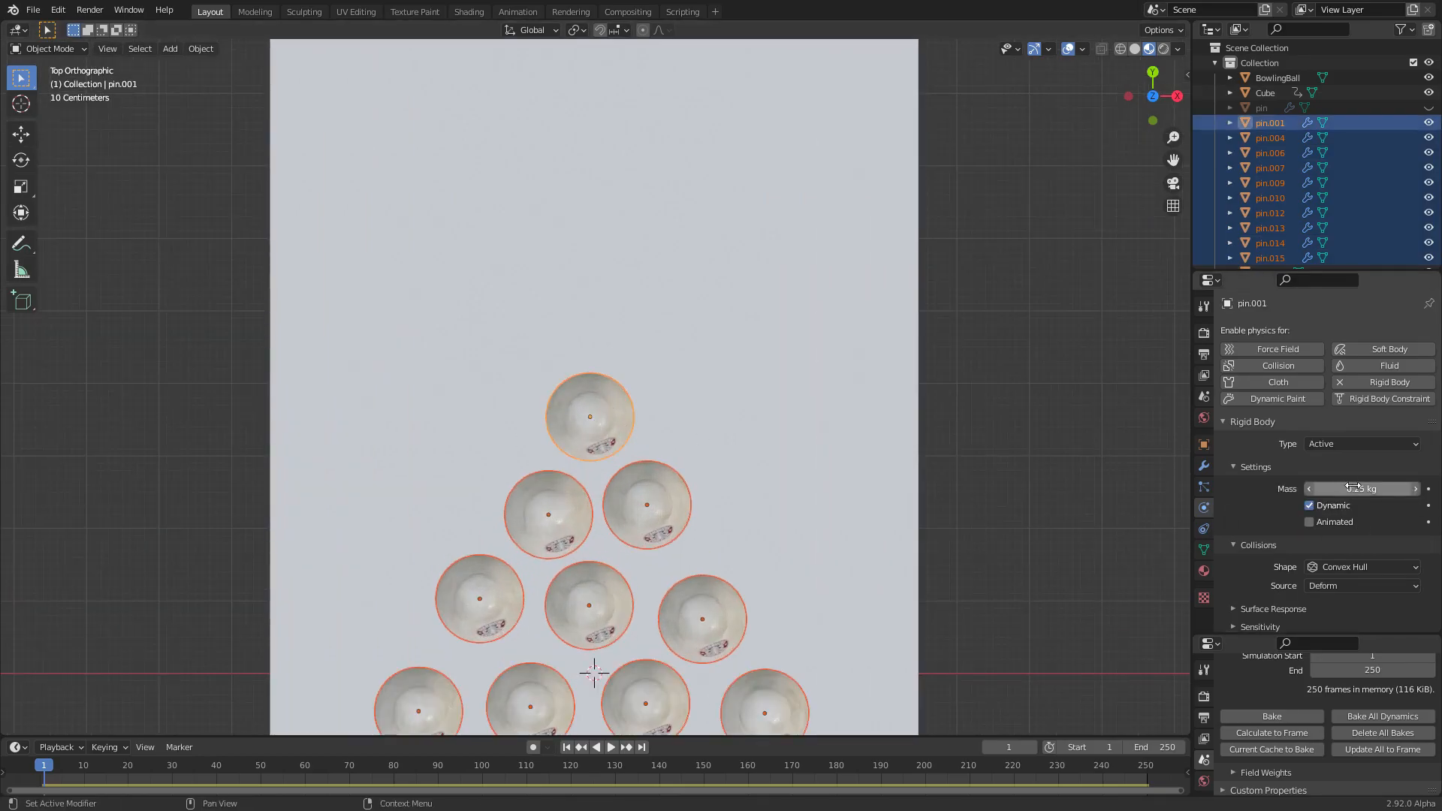
click(199, 48)
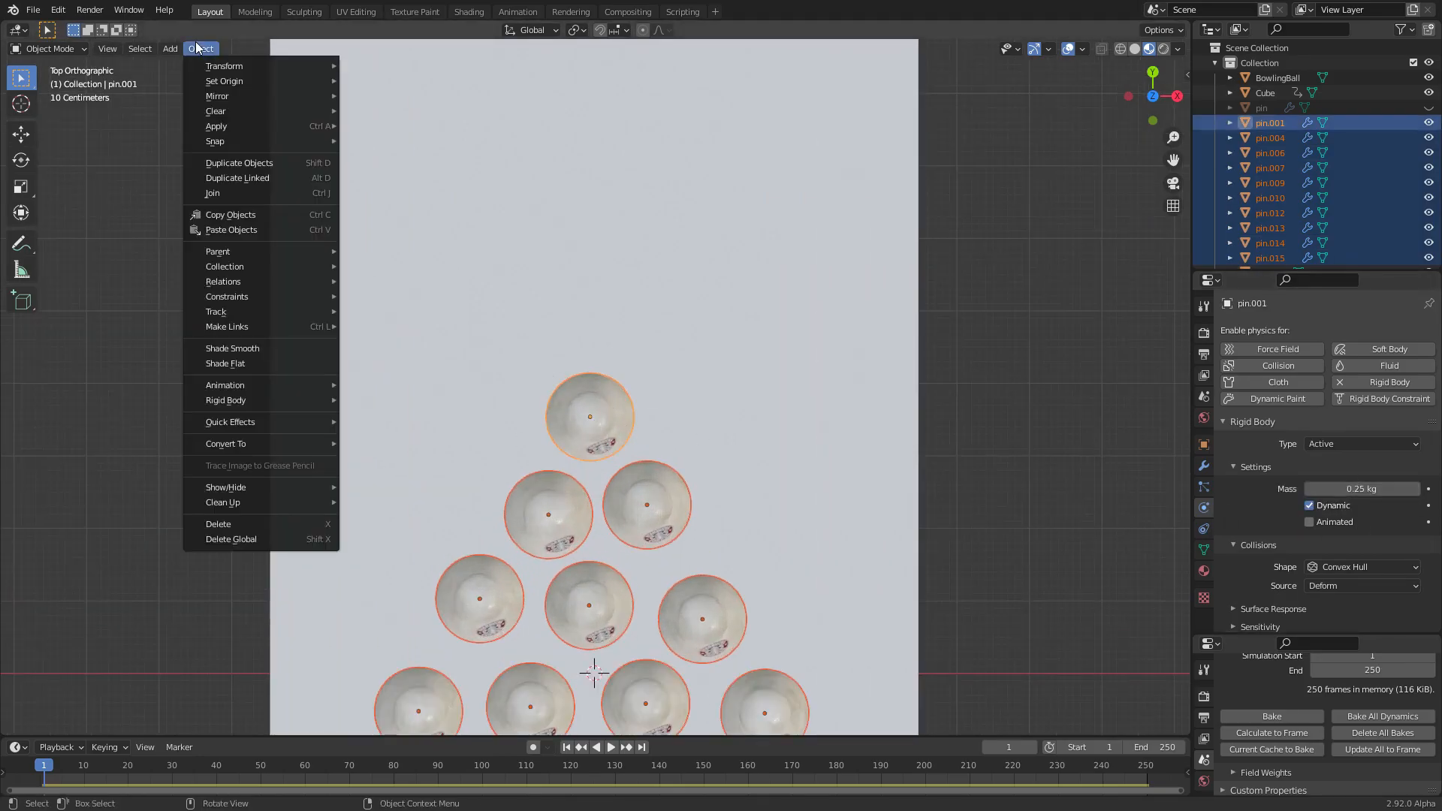
mouse_move(255, 427)
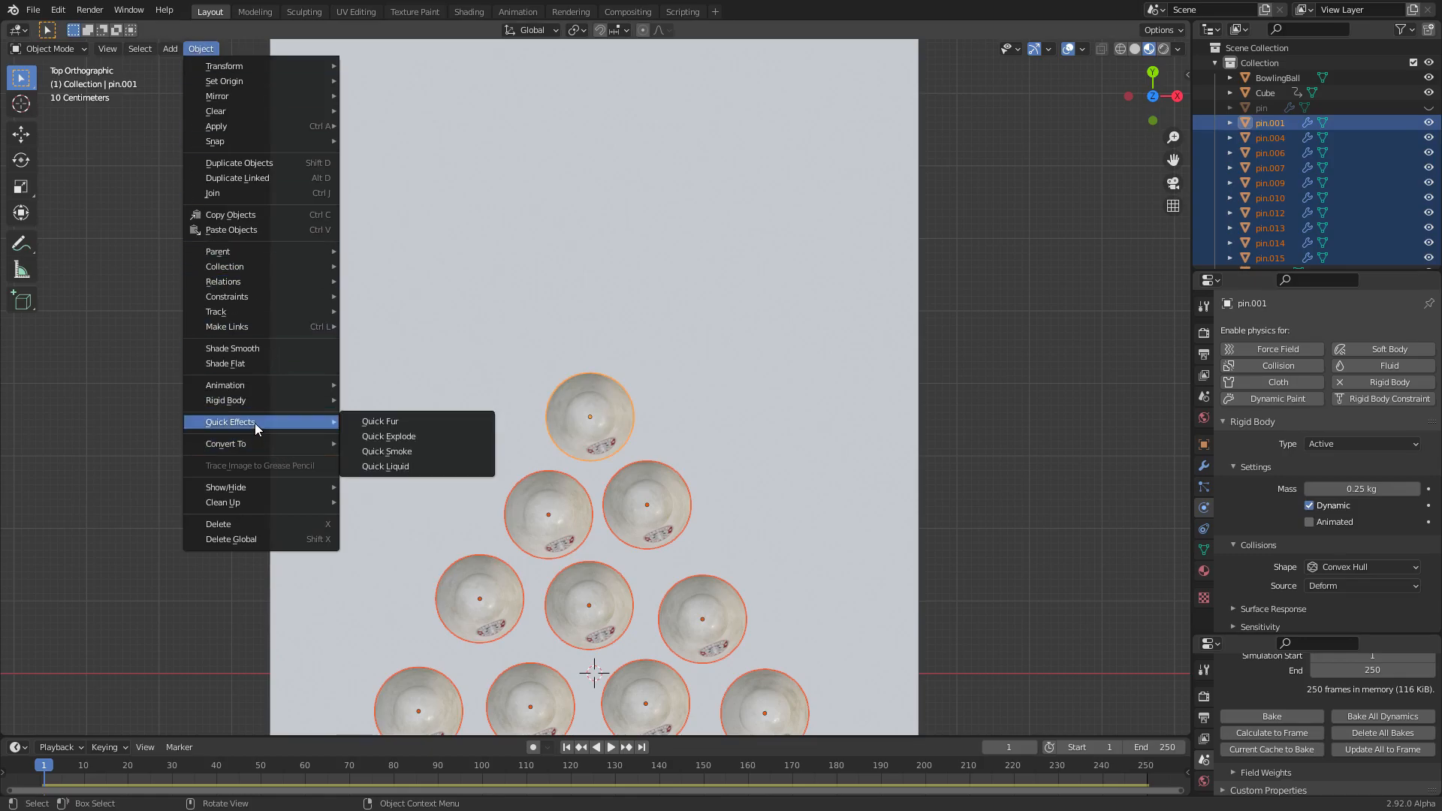
mouse_move(248, 400)
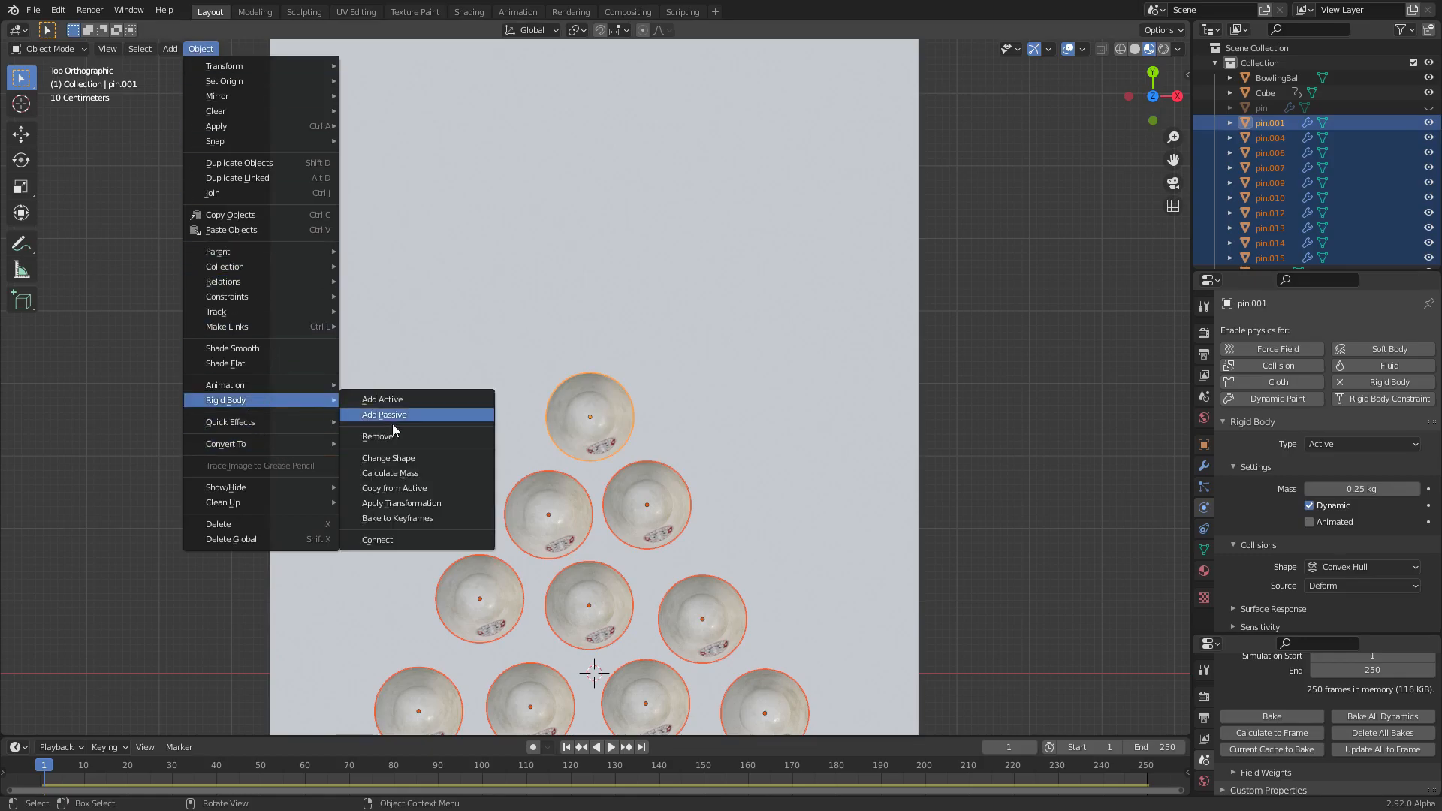
click(431, 490)
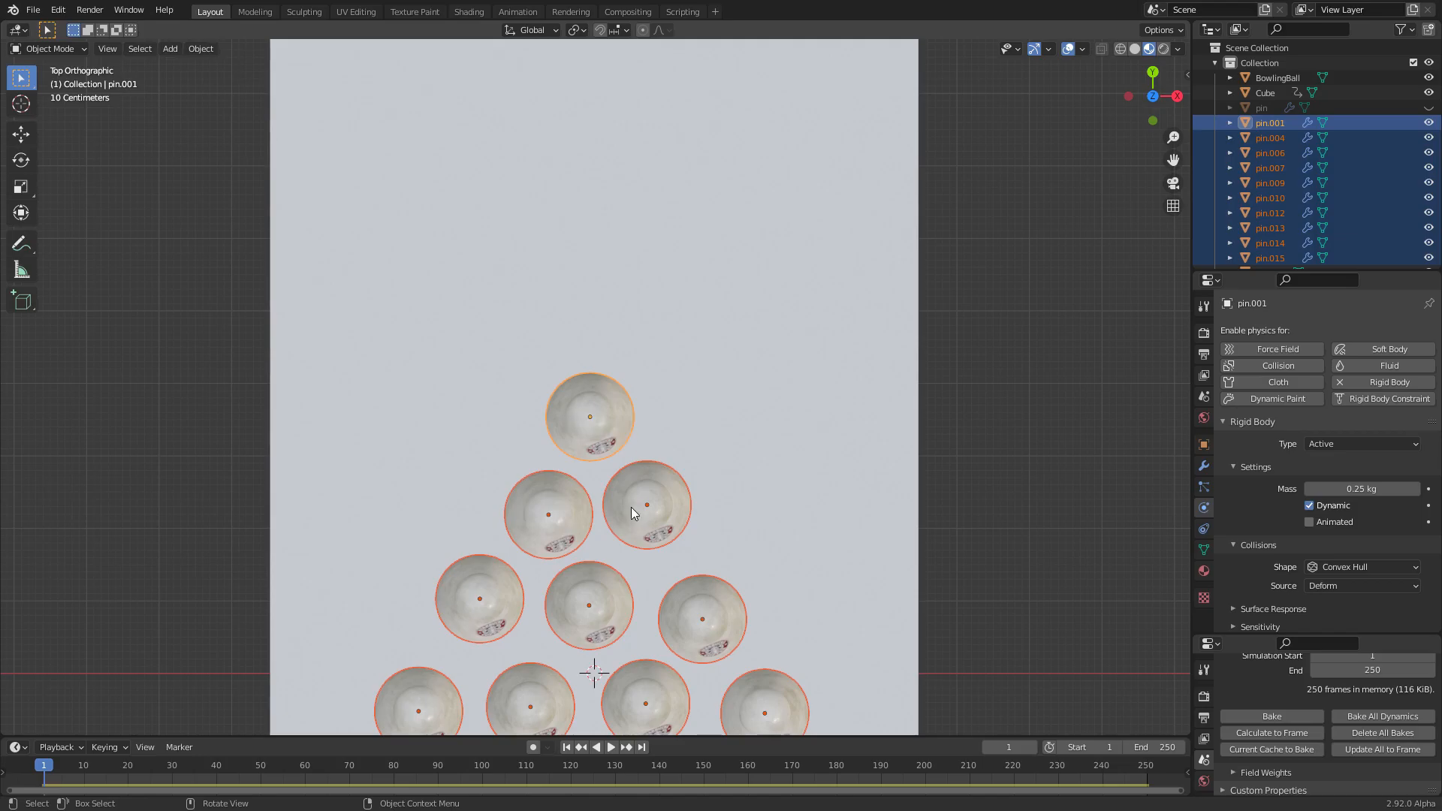
Check the rigid body mass of both second-row pins and the front pin individually
click(586, 424)
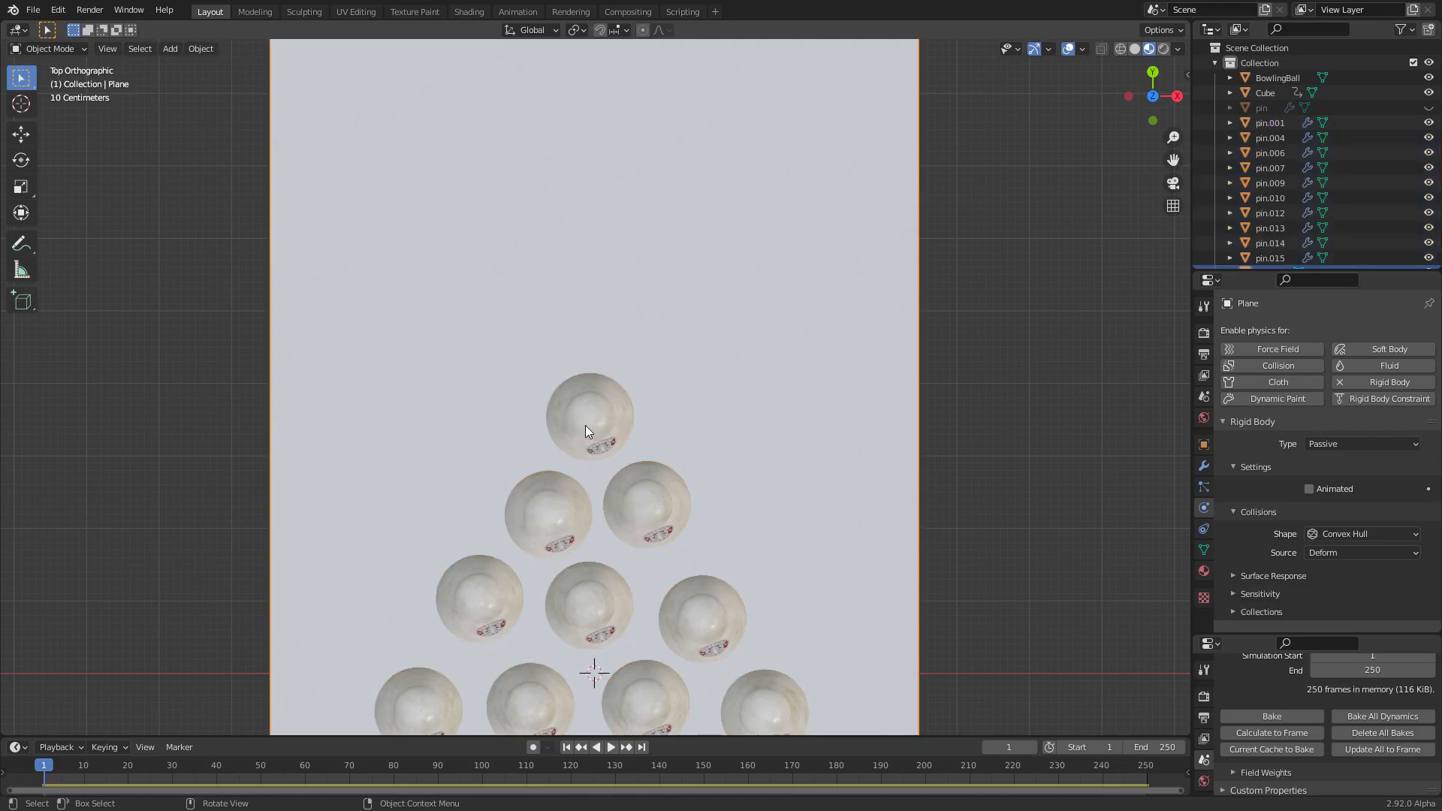
click(654, 511)
scroll(1261, 453, down, 1)
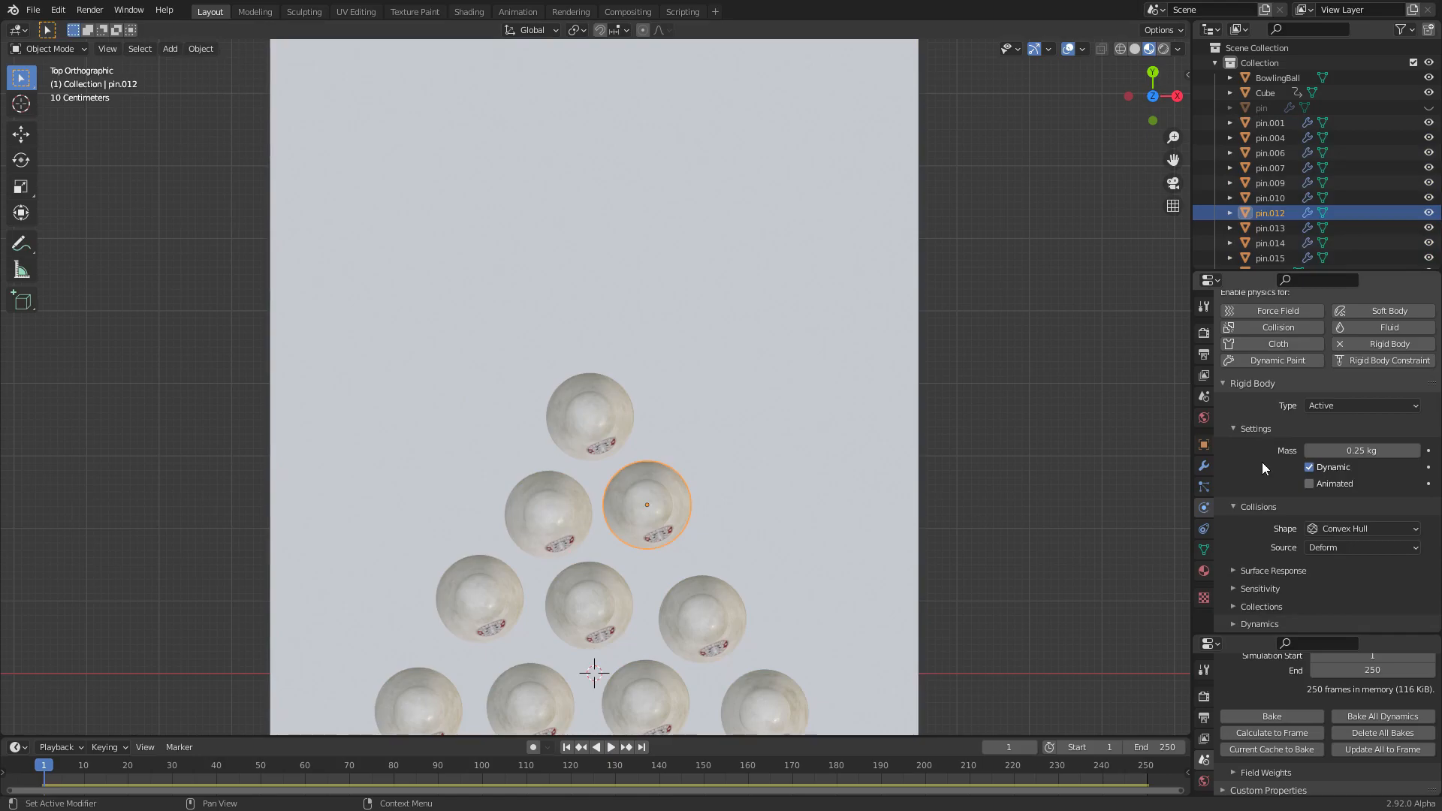
click(556, 533)
click(607, 404)
Bake the rigid body simulation with the pins' updated mass
middle_drag(624, 382, 781, 346)
click(1271, 718)
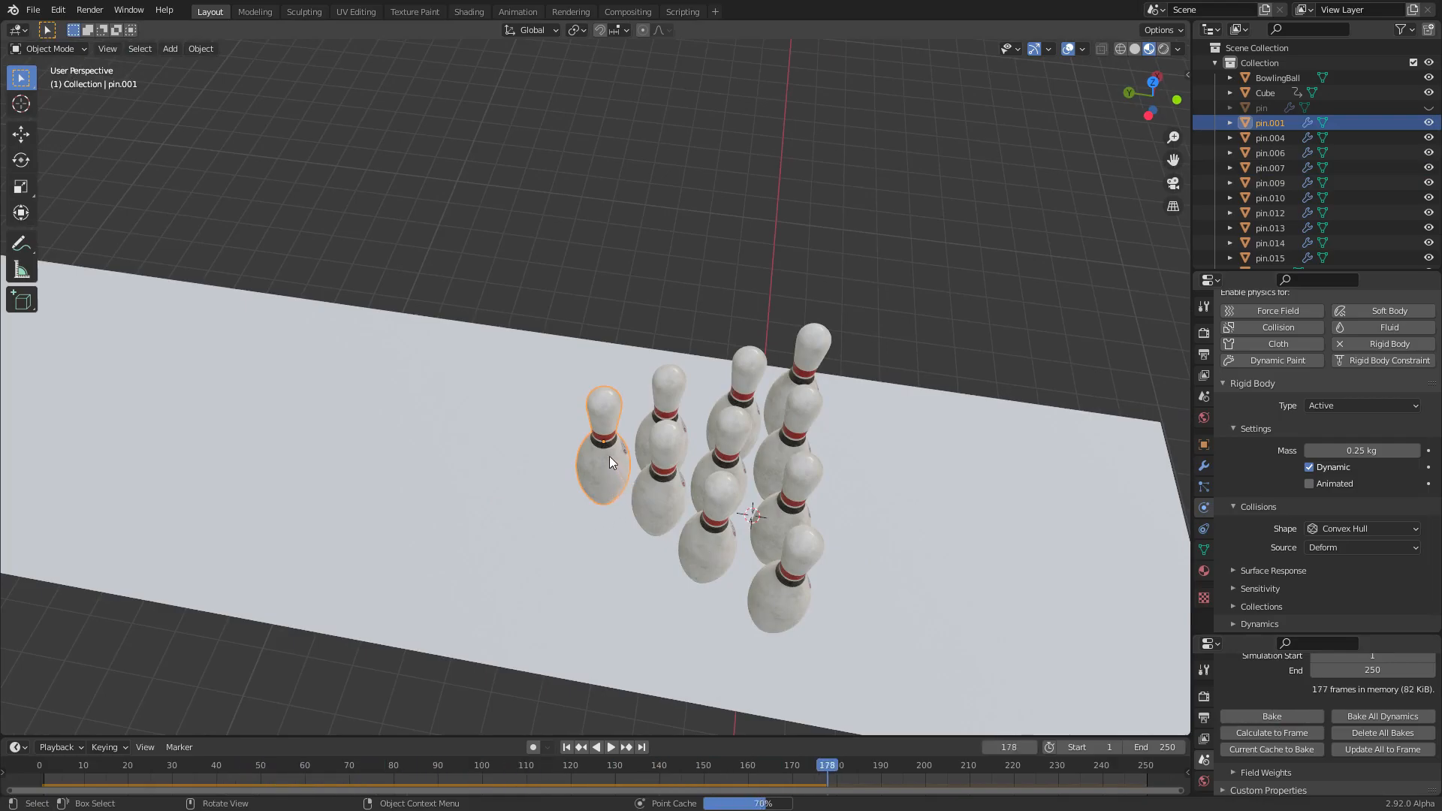
scroll(589, 420, down, 6)
middle_drag(582, 415, 575, 386)
Replay the baked animation several times to examine the ball's collision with the pins, and return to frame 1
key(space)
scroll(595, 400, up, 3)
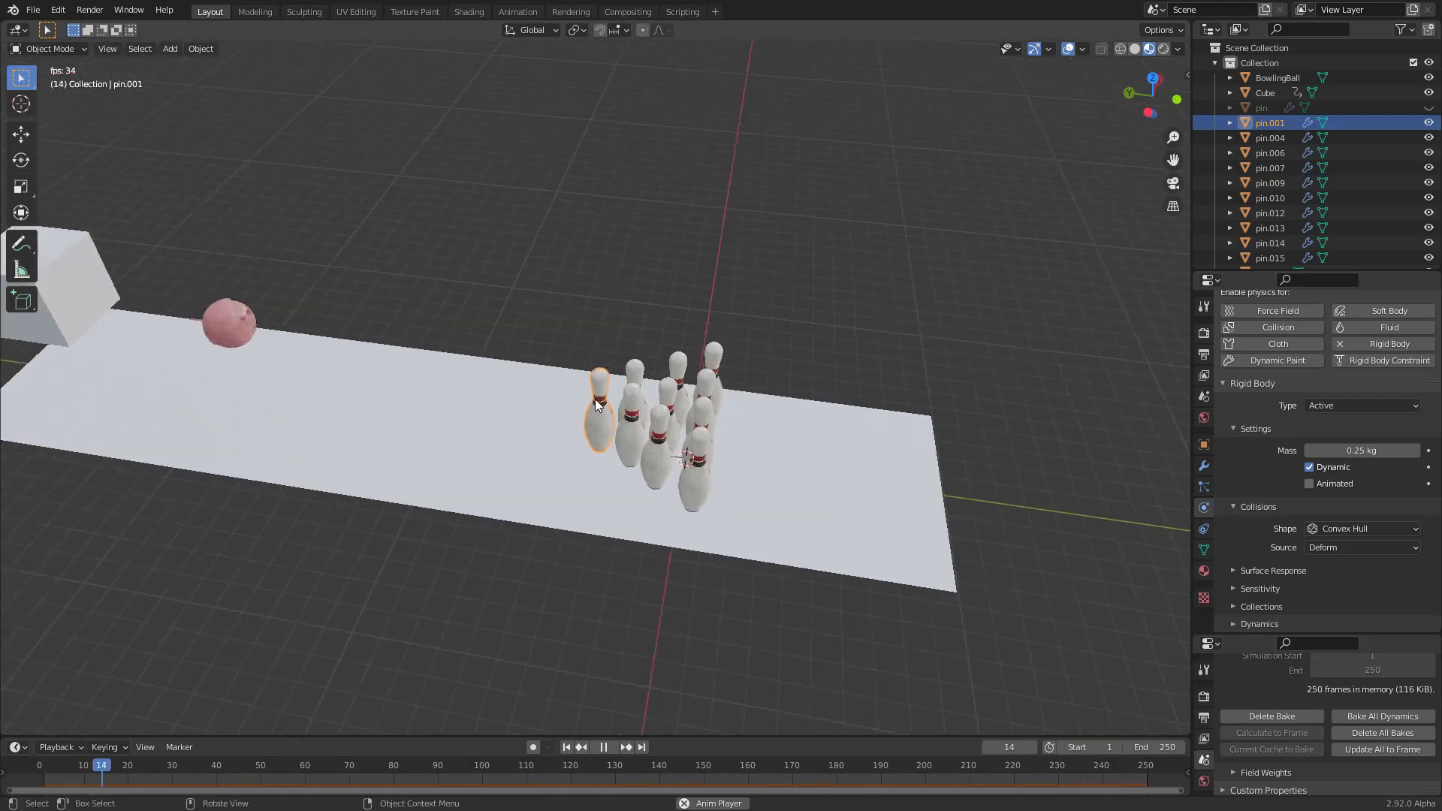
scroll(596, 404, up, 1)
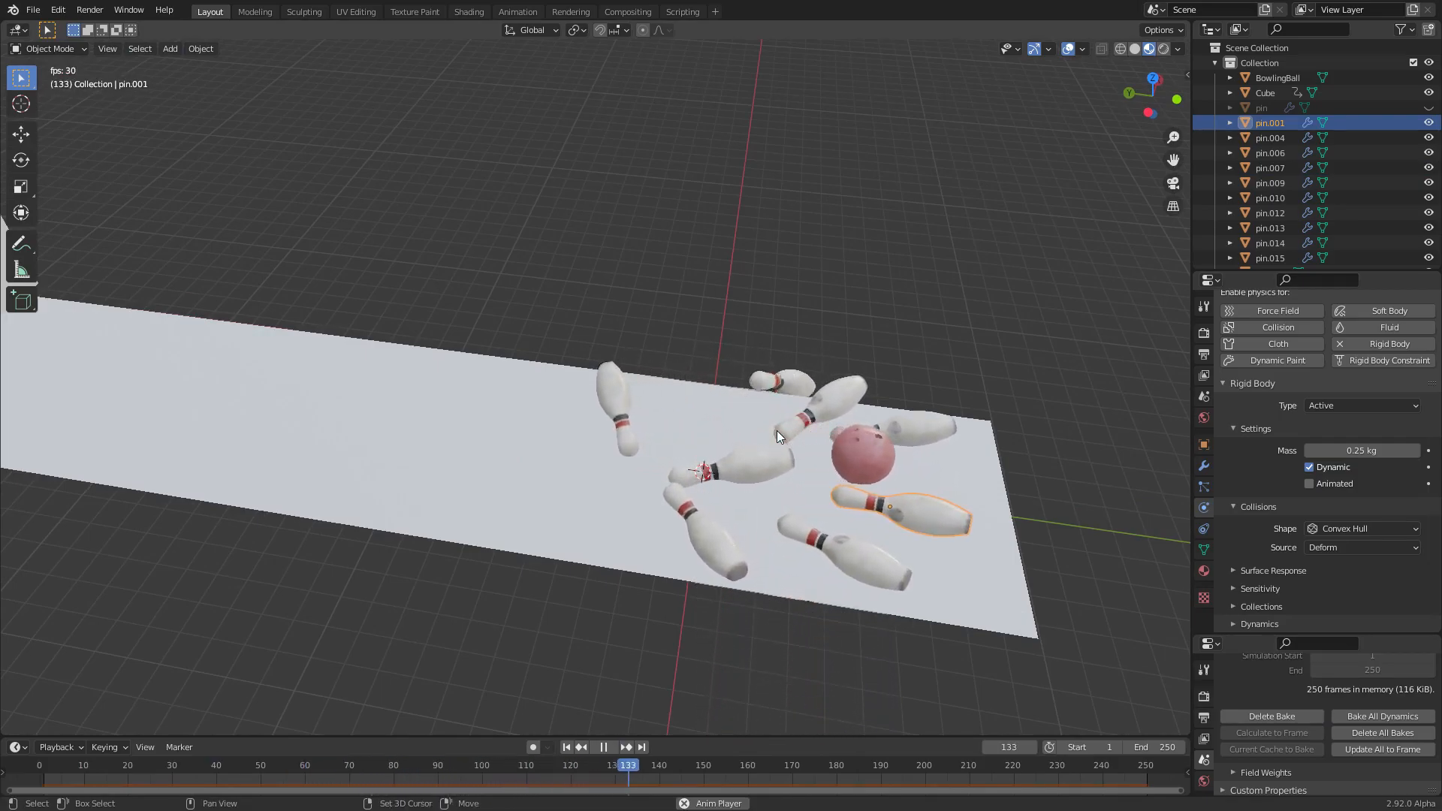
key(shift+Left)
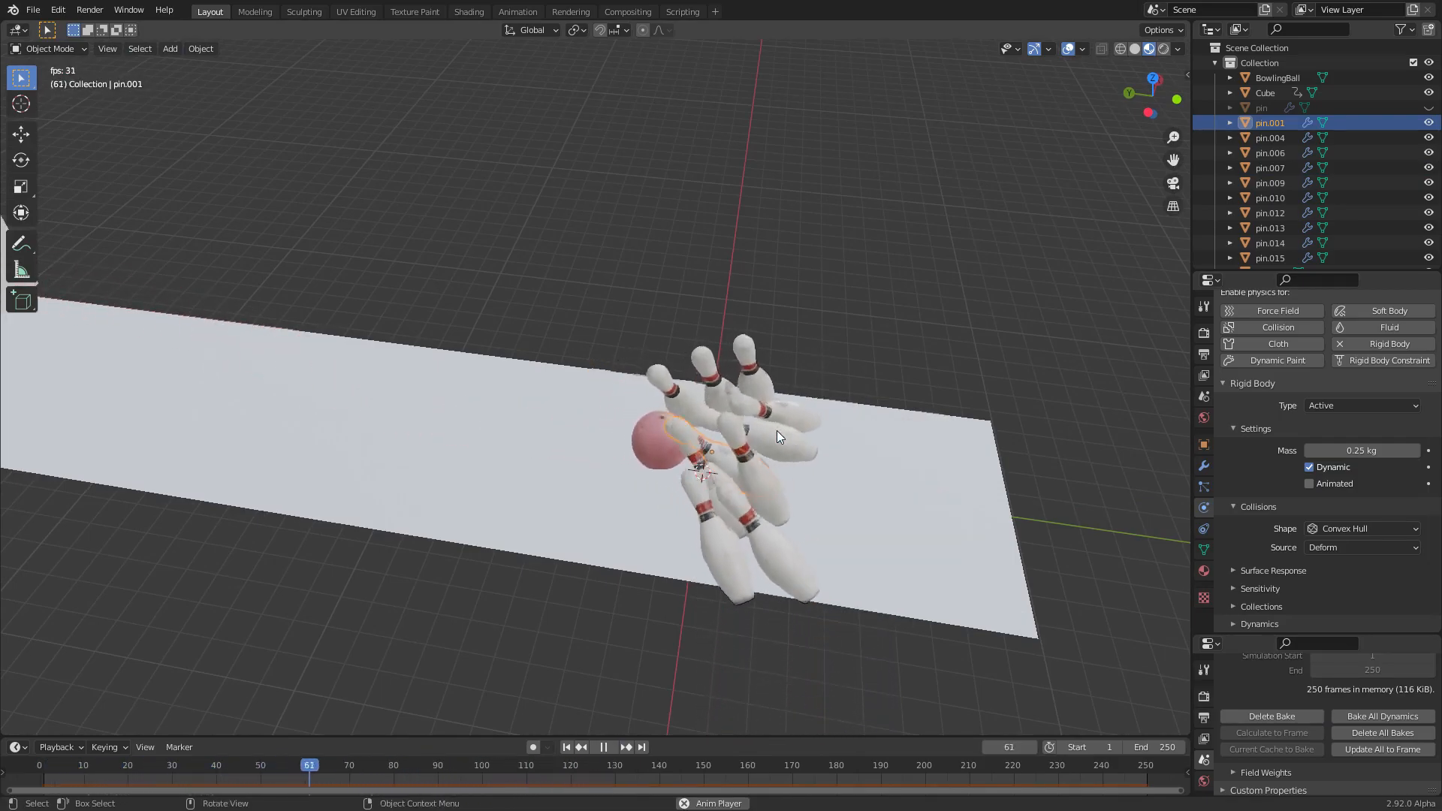
key(shift+Left)
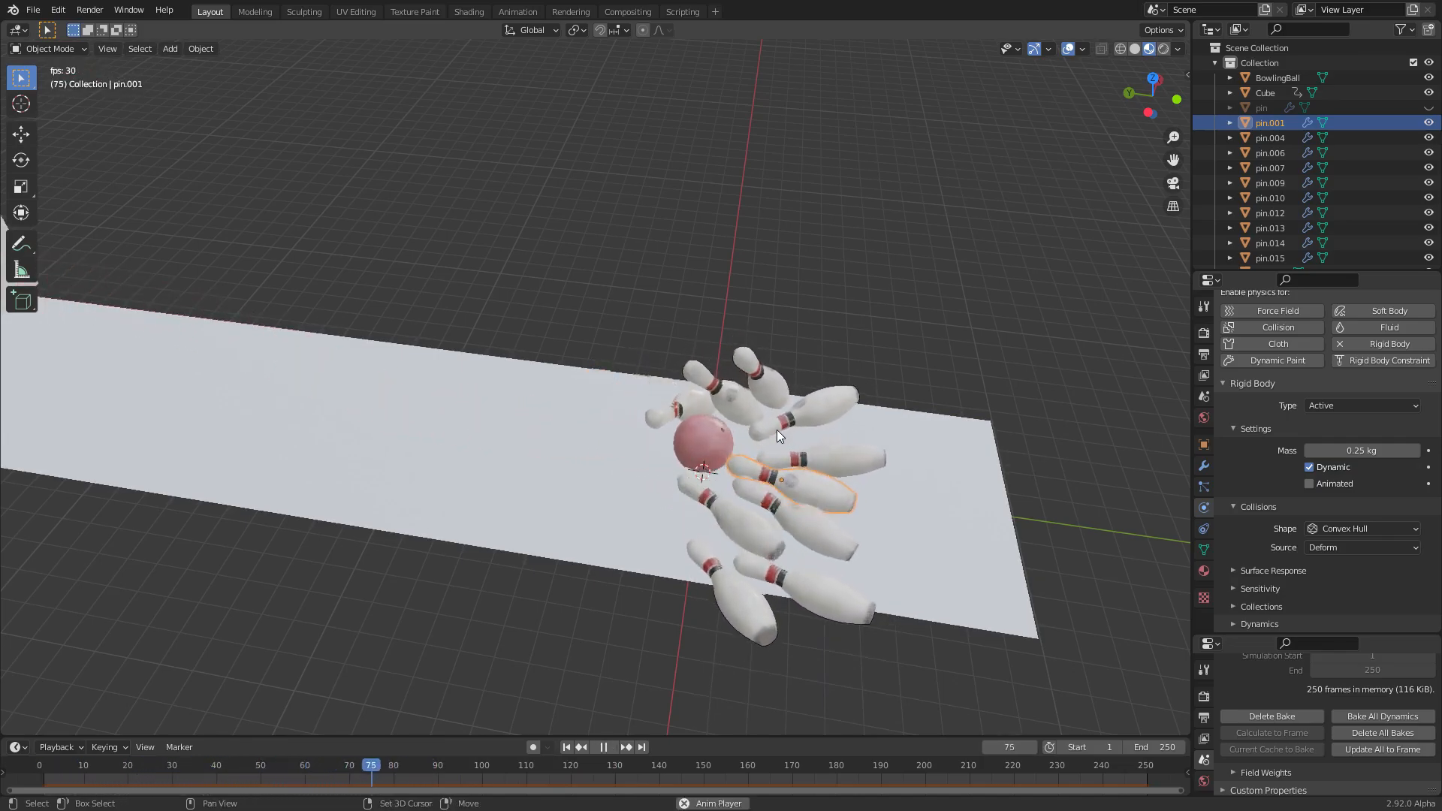
key(shift+Left)
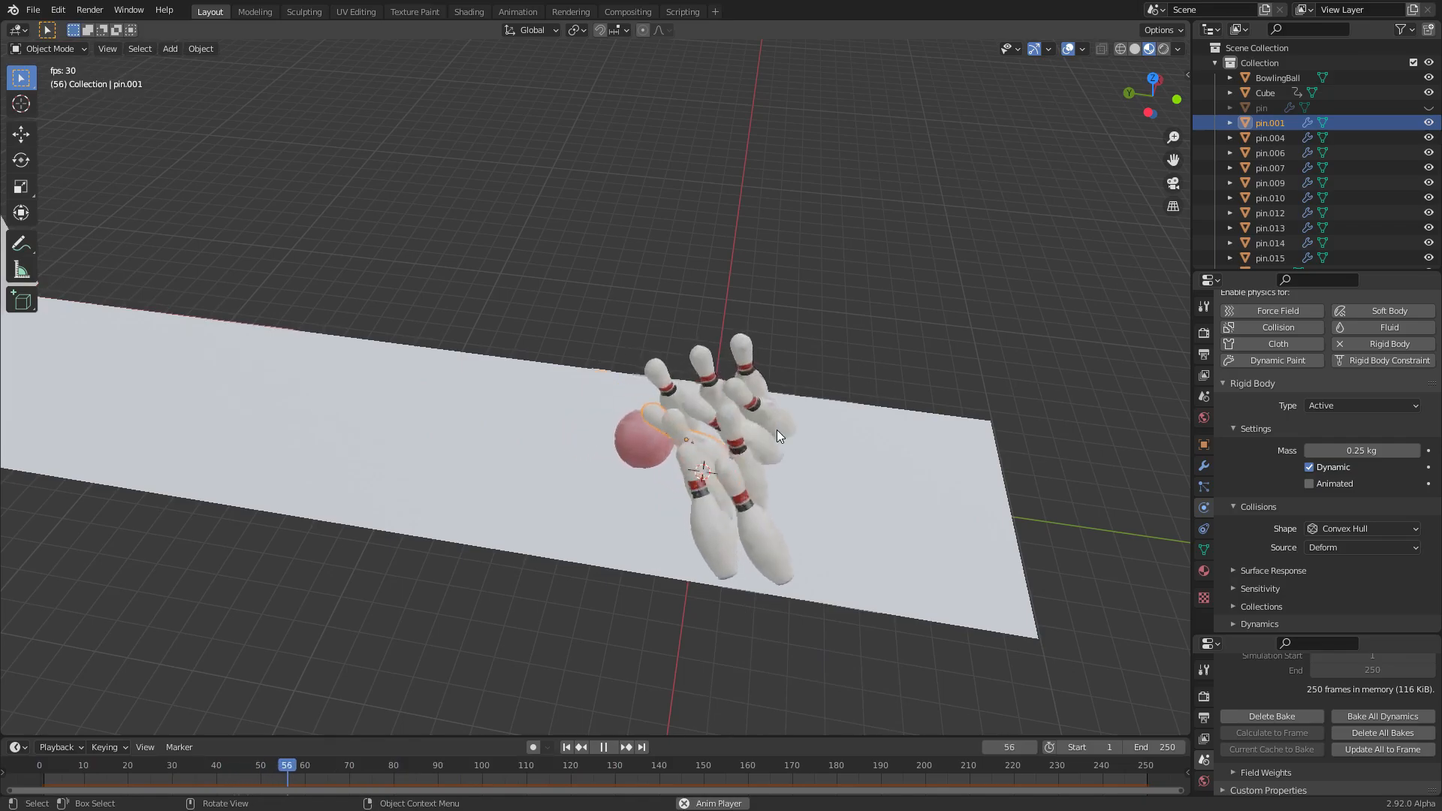
key(shift+Left)
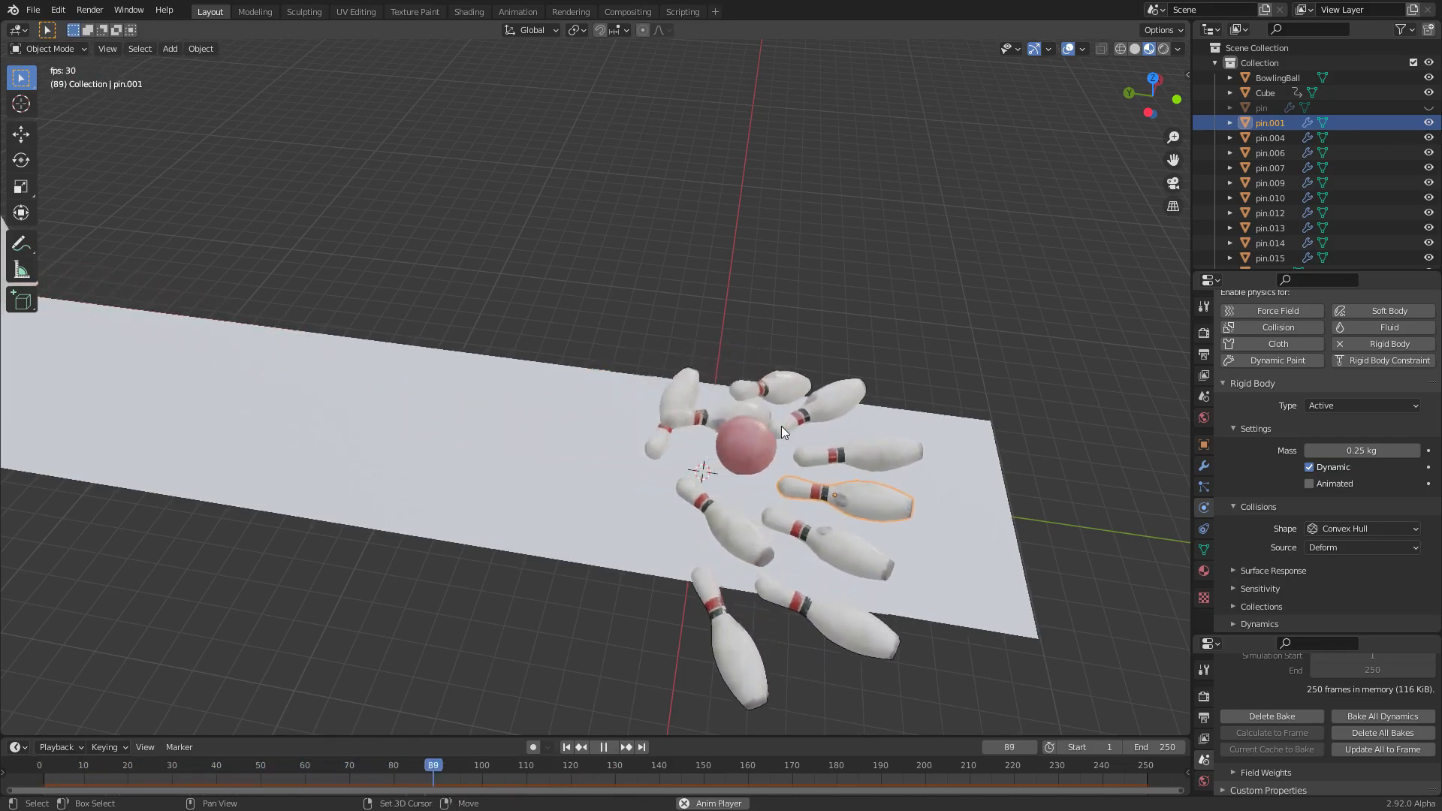
key(shift+Left)
key(space)
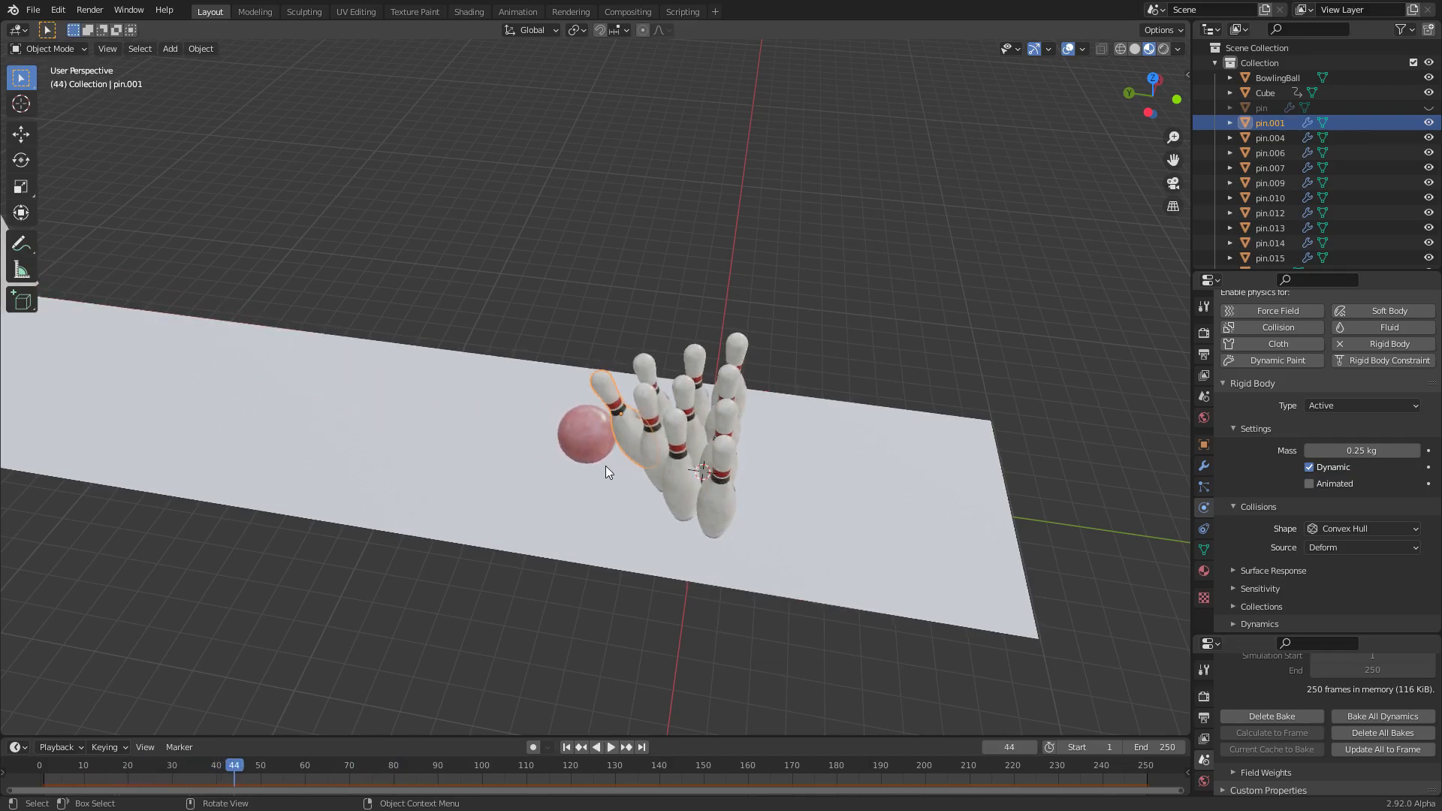
key(space)
key(shift+Left)
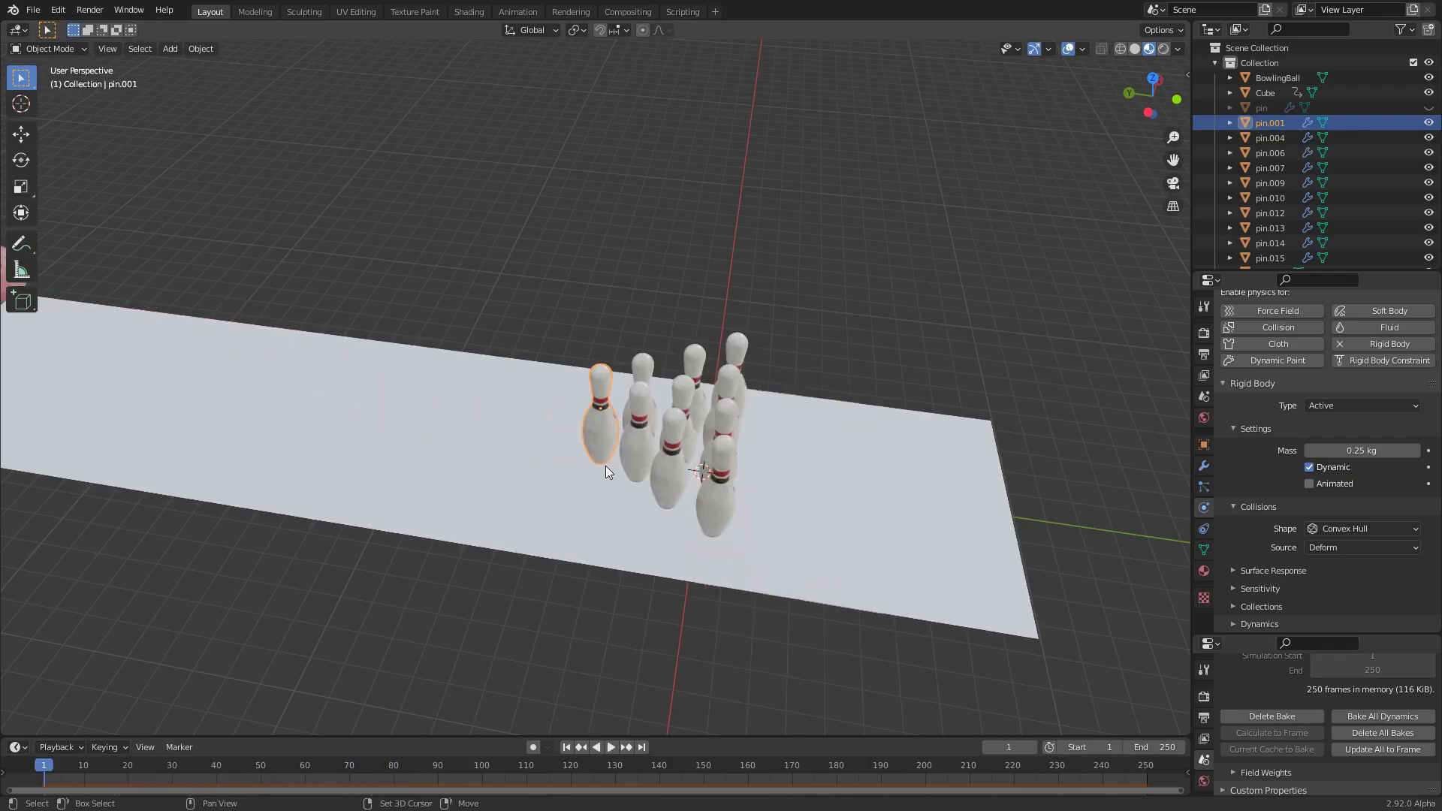
shift+middle_drag(444, 404, 760, 447)
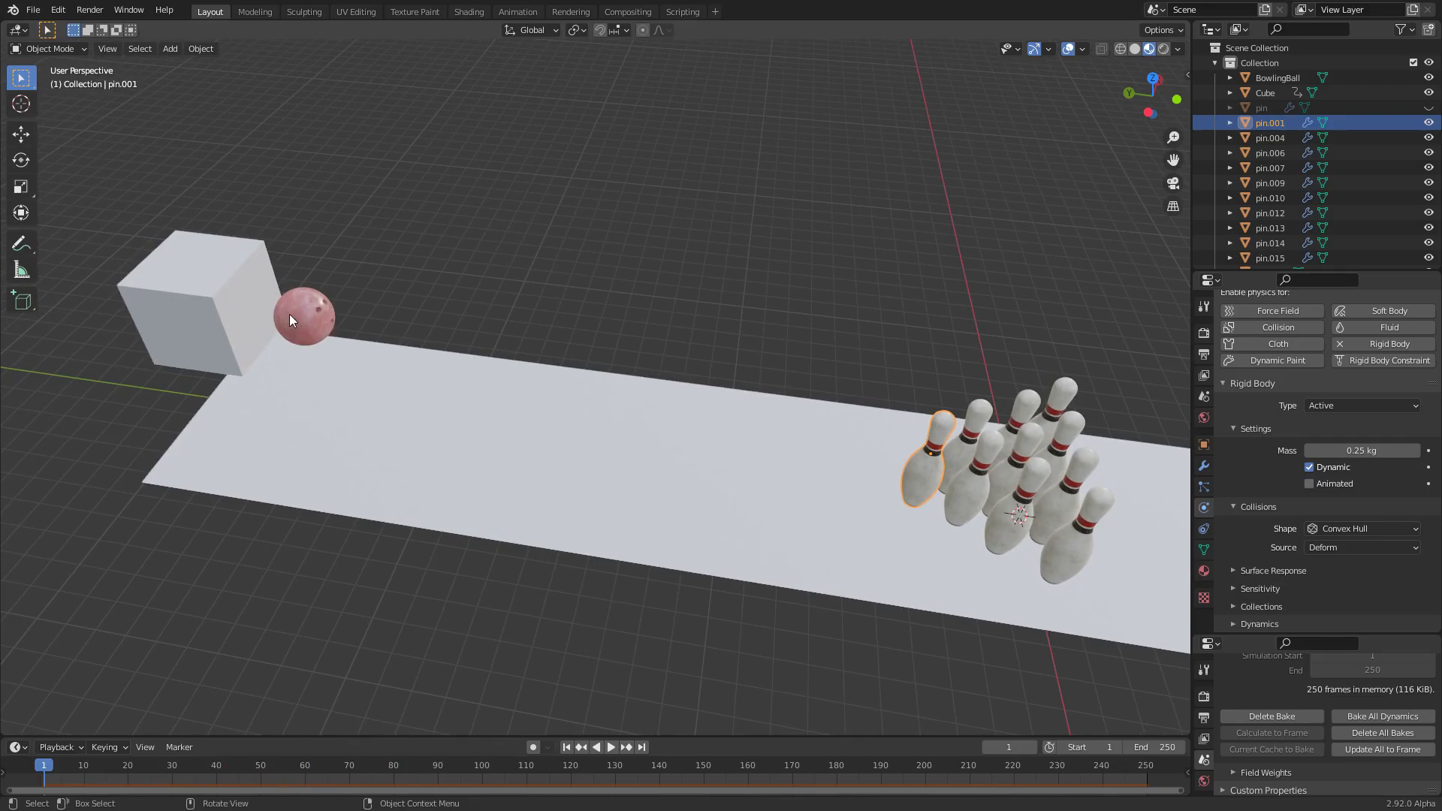
Save the file and set the bowling ball's rigid body friction to 0.1
click(323, 319)
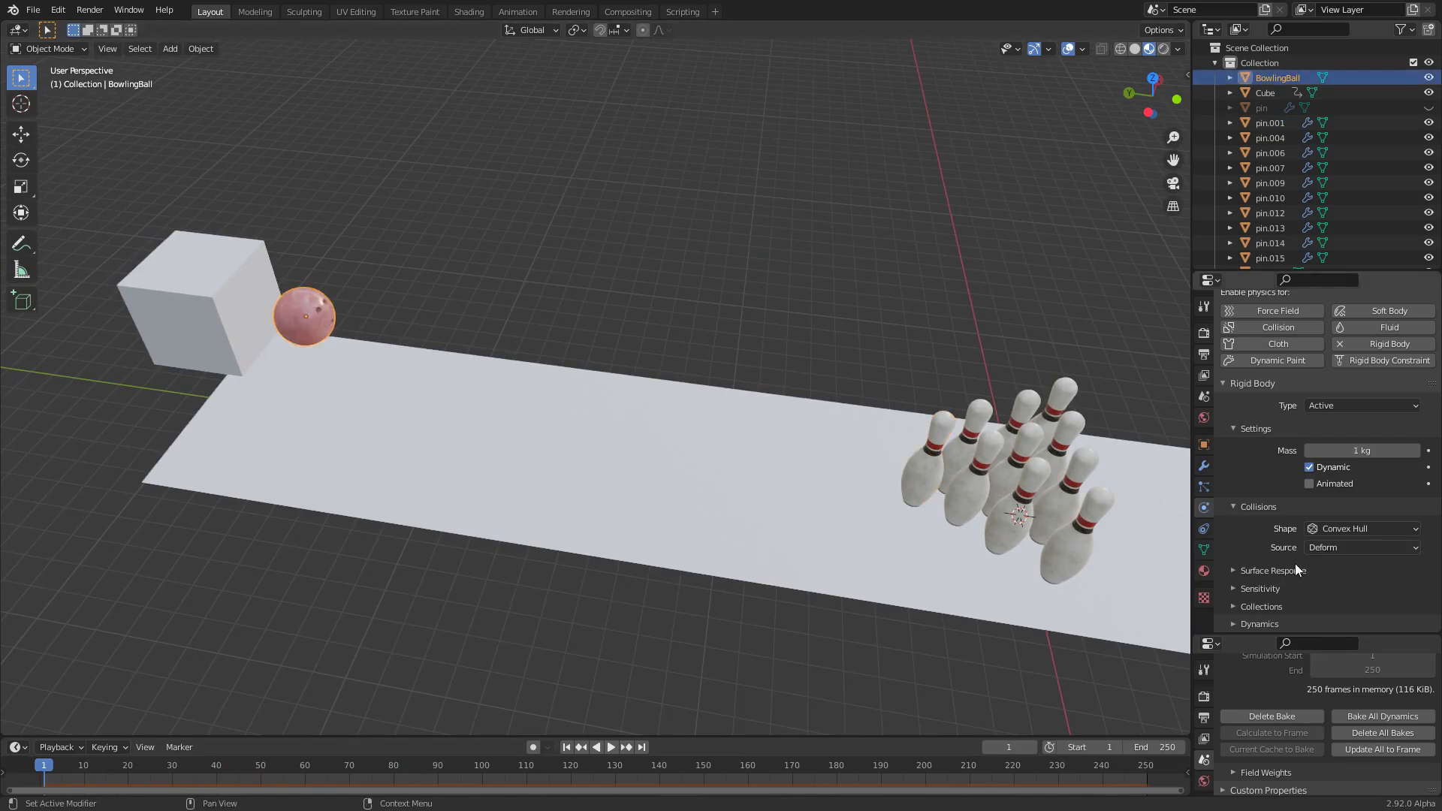
click(1274, 571)
key(ctrl+s)
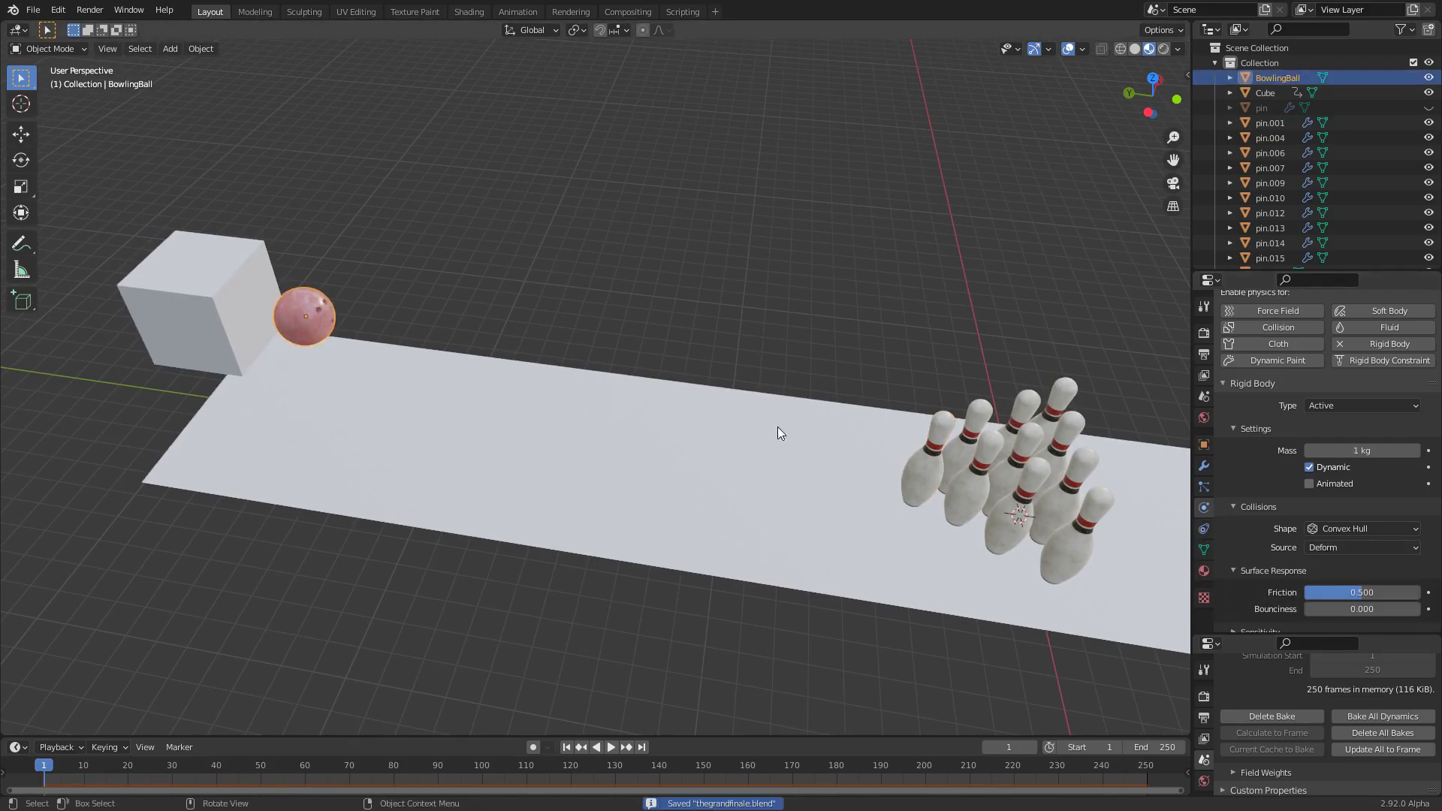
key(KP_Decimal)
shift+middle_drag(994, 462, 798, 409)
click(1362, 591)
text(0.1)
key(Return)
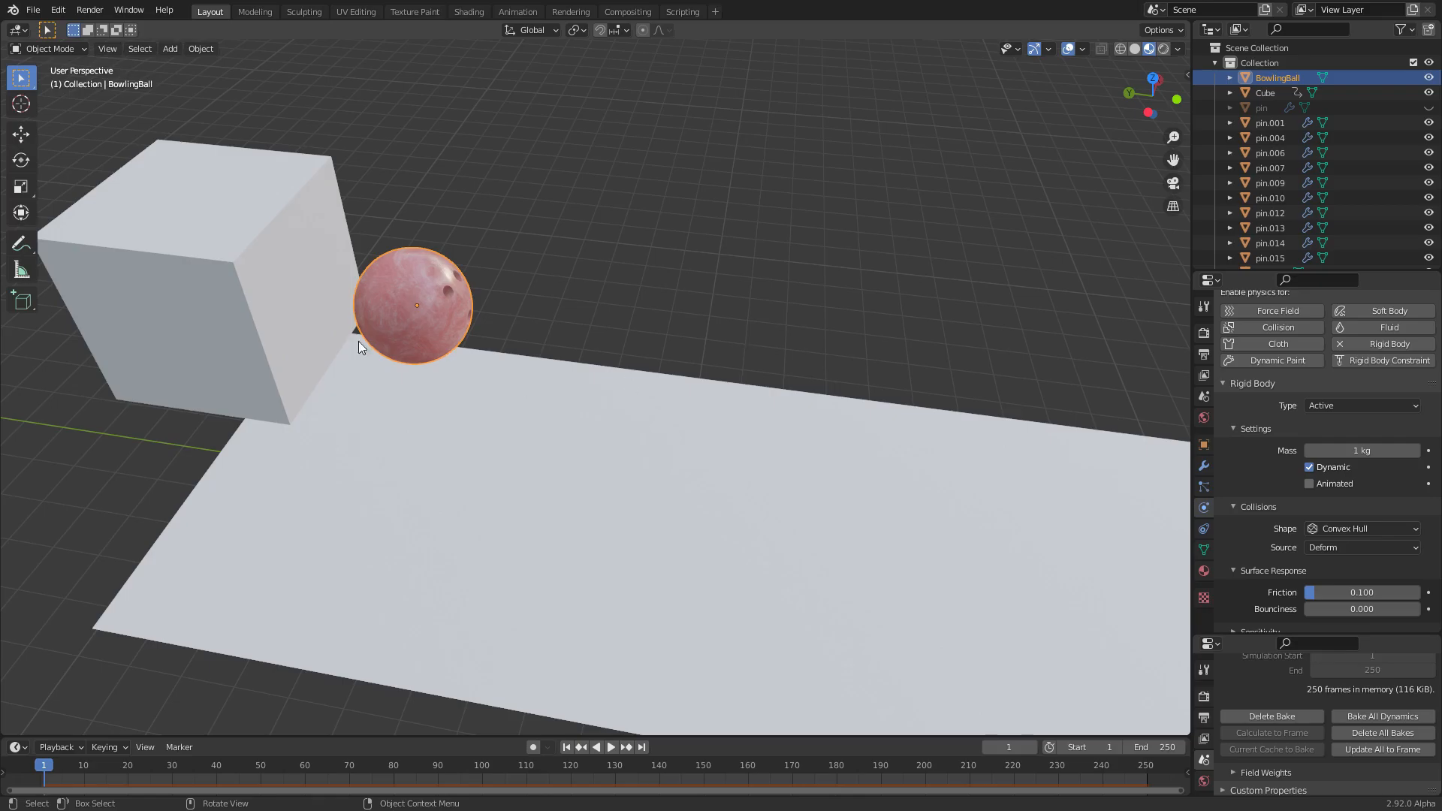
Set the rigid body friction of the lane plane to 0.25
scroll(589, 372, down, 5)
scroll(720, 485, up, 2)
click(737, 489)
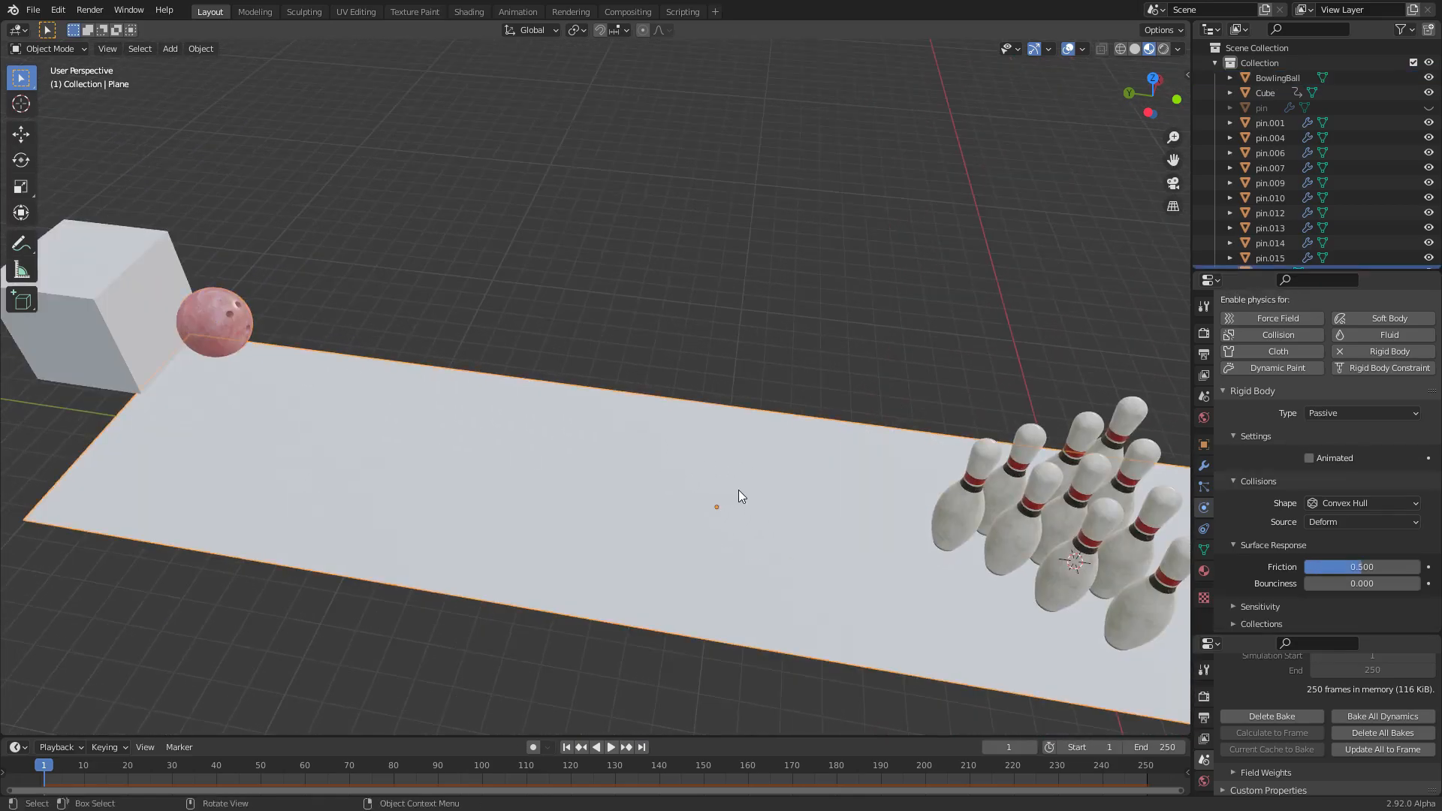
click(1333, 567)
key(BackSpace)
text(0.25)
key(Return)
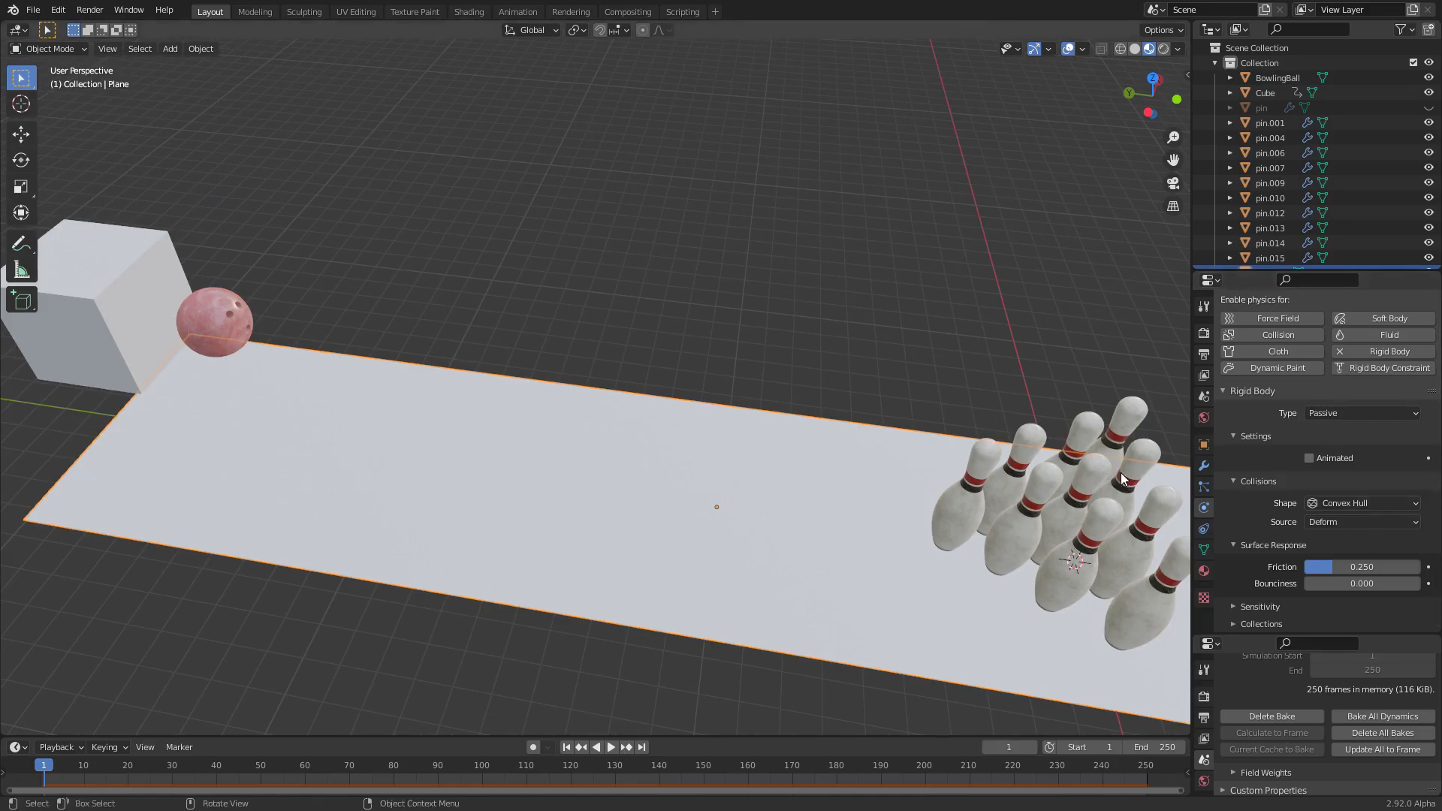
Delete the existing rigid body bake, bake it again with the new friction values and play the result
click(1311, 721)
click(1308, 718)
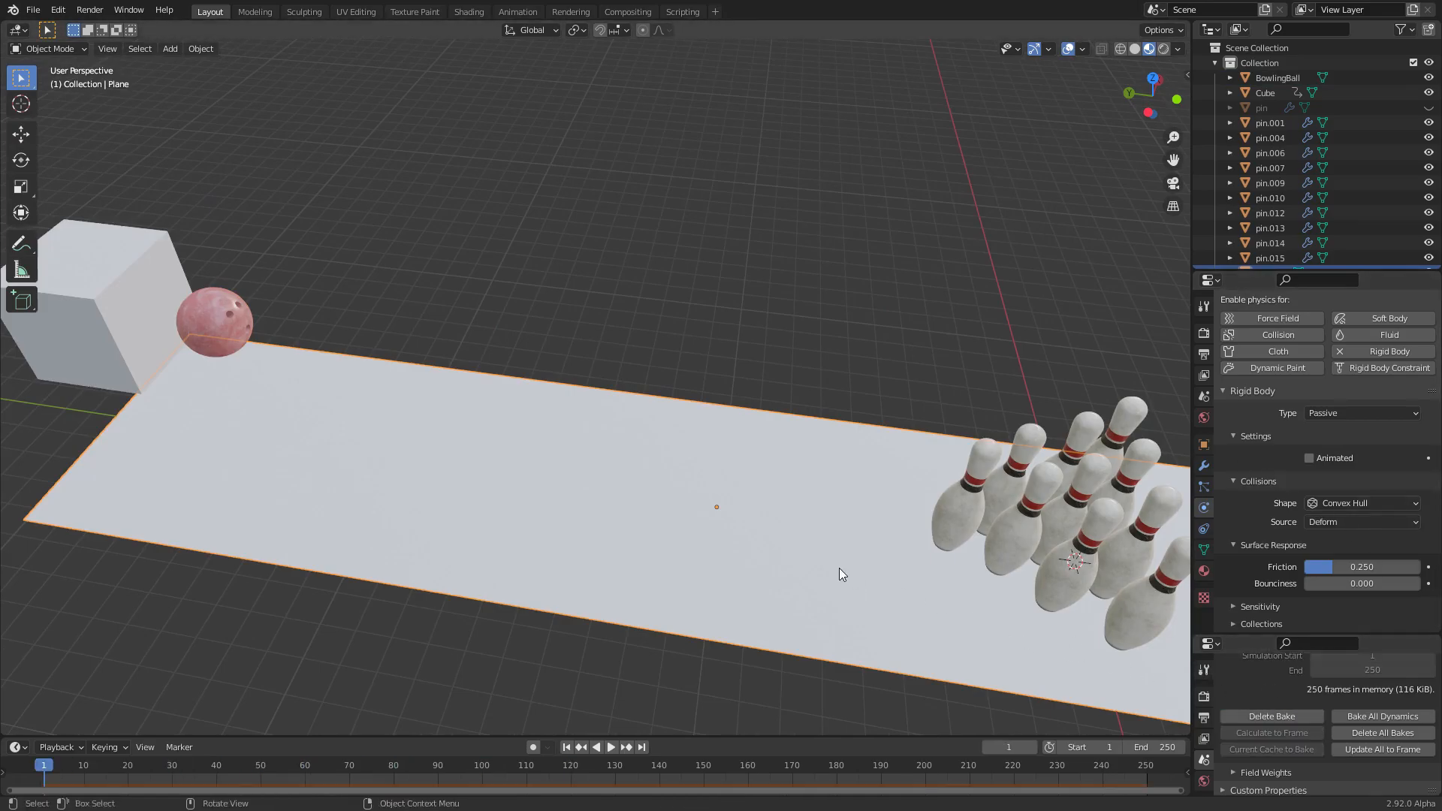
scroll(835, 559, down, 4)
key(space)
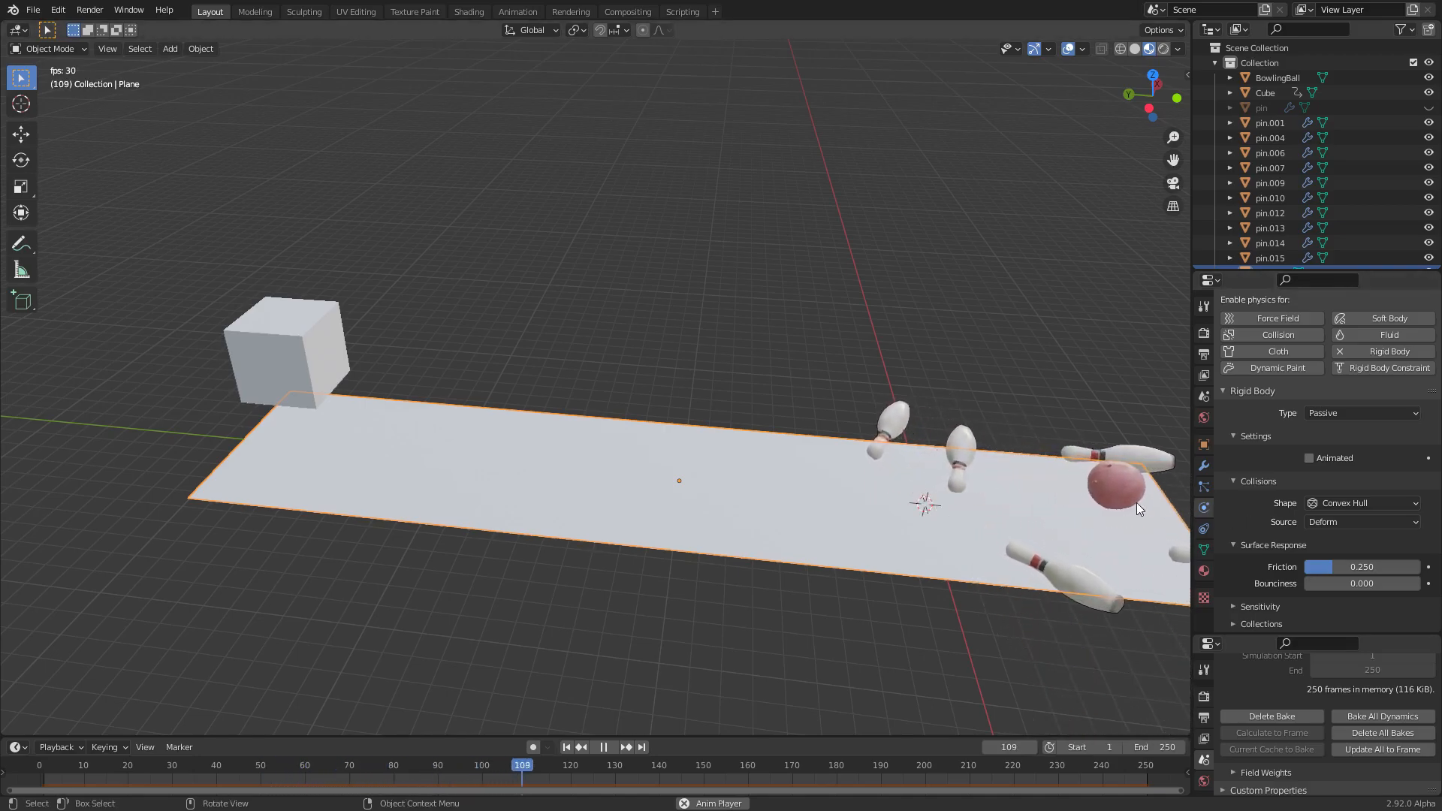
key(Escape)
Replay the simulation from the first frame, examining from several angles how the ball hits the pins
key(space)
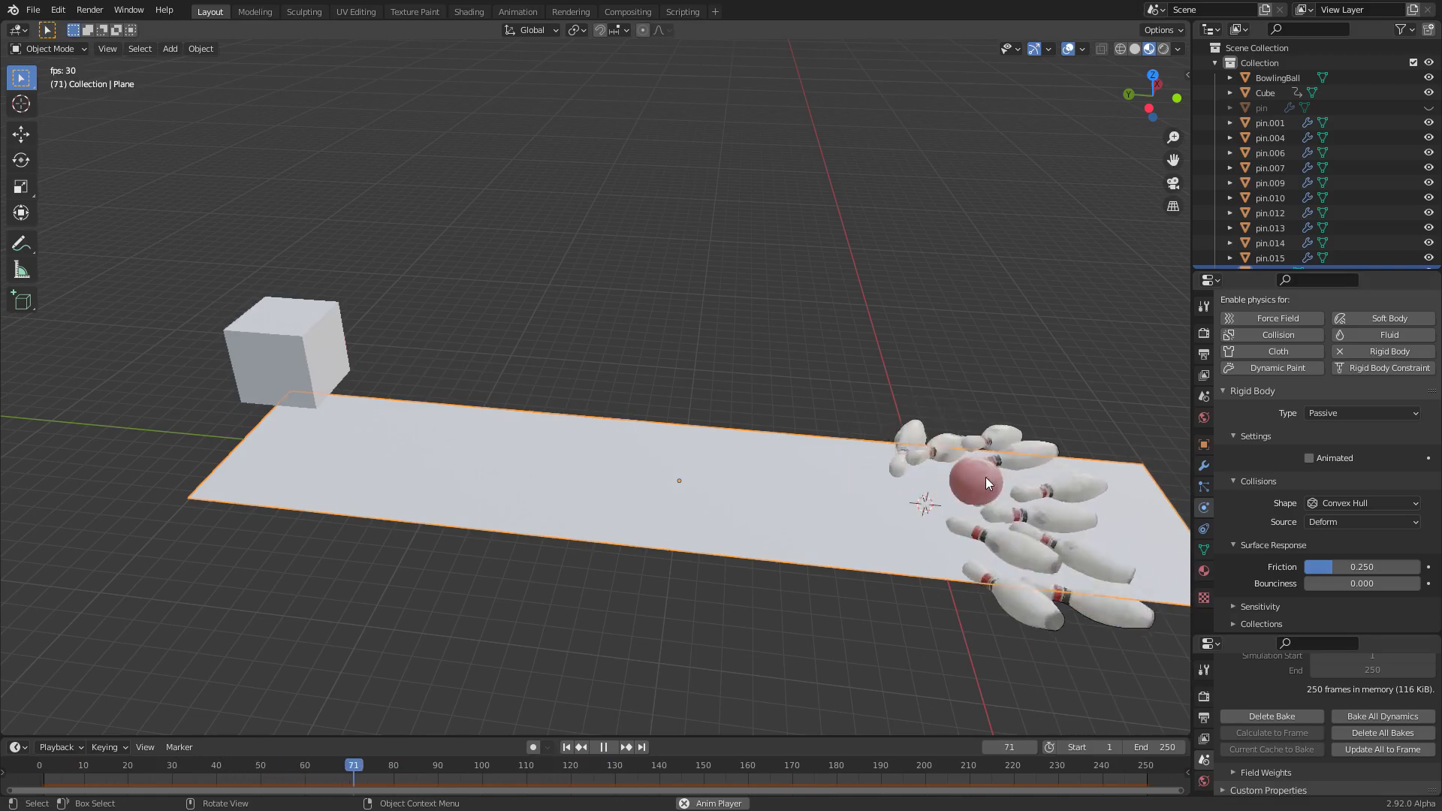
key(shift+Left)
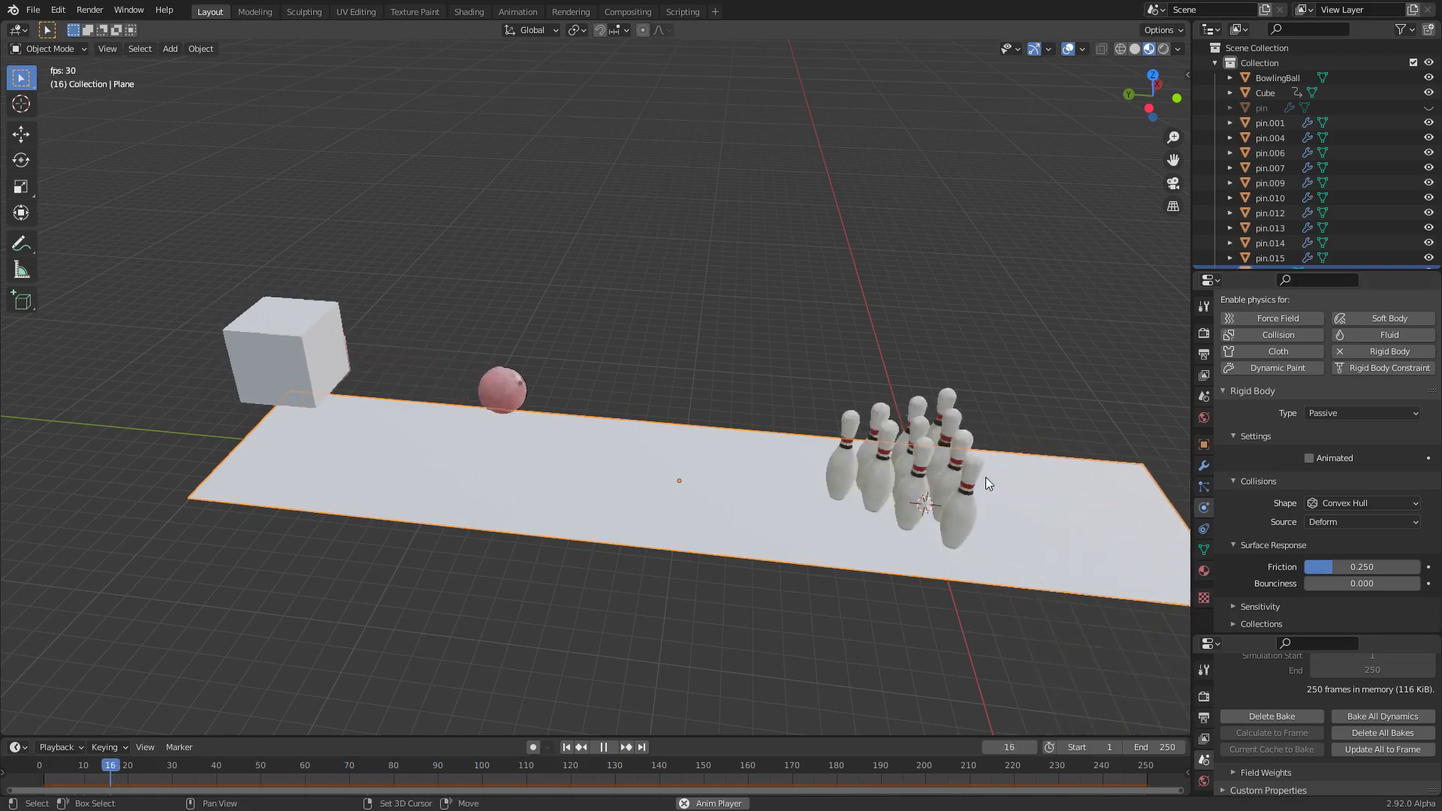
mouse_move(983, 488)
middle_down()
mouse_move(1080, 499)
mouse_move(1093, 547)
mouse_move(952, 528)
mouse_move(1007, 510)
mouse_move(998, 499)
middle_up()
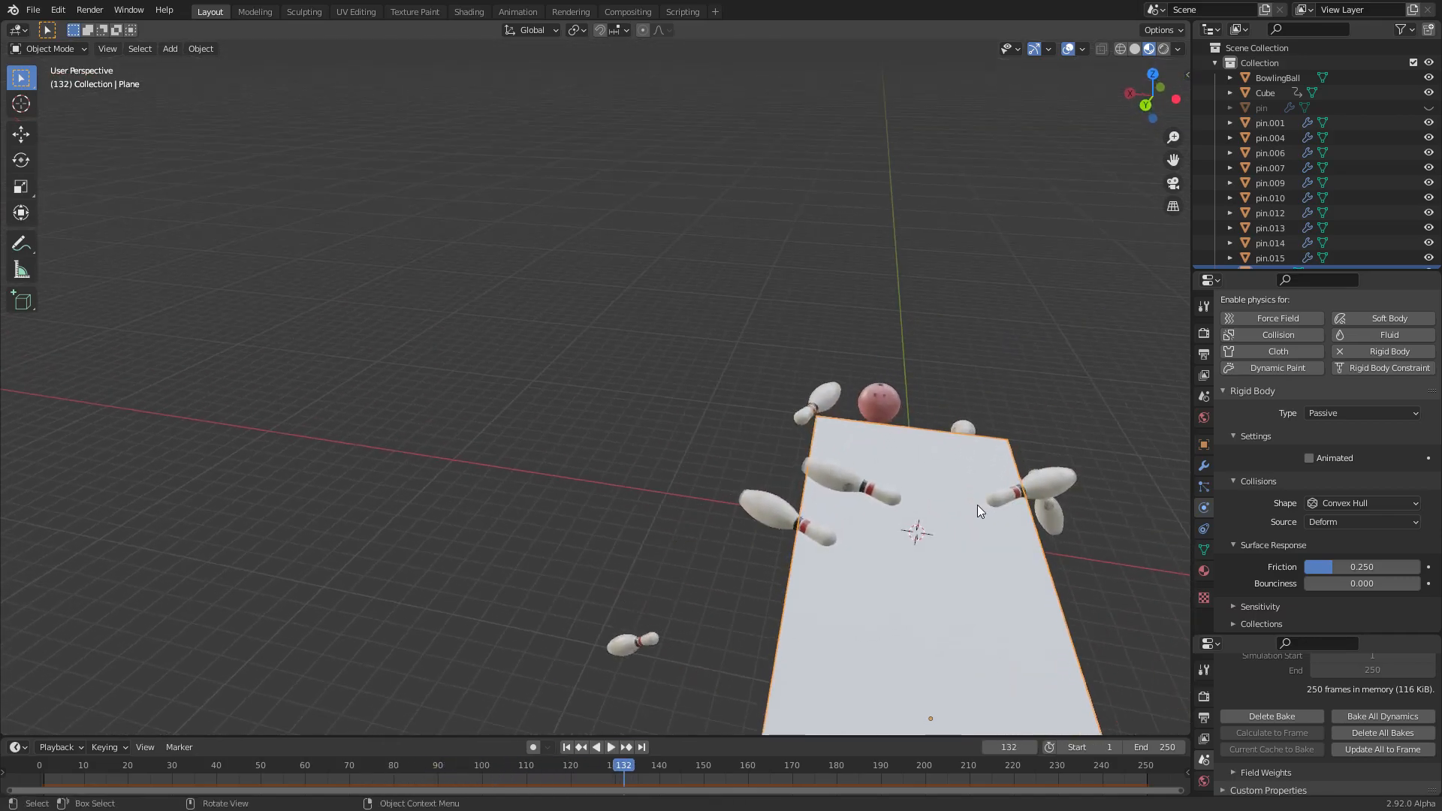
key(shift+Left)
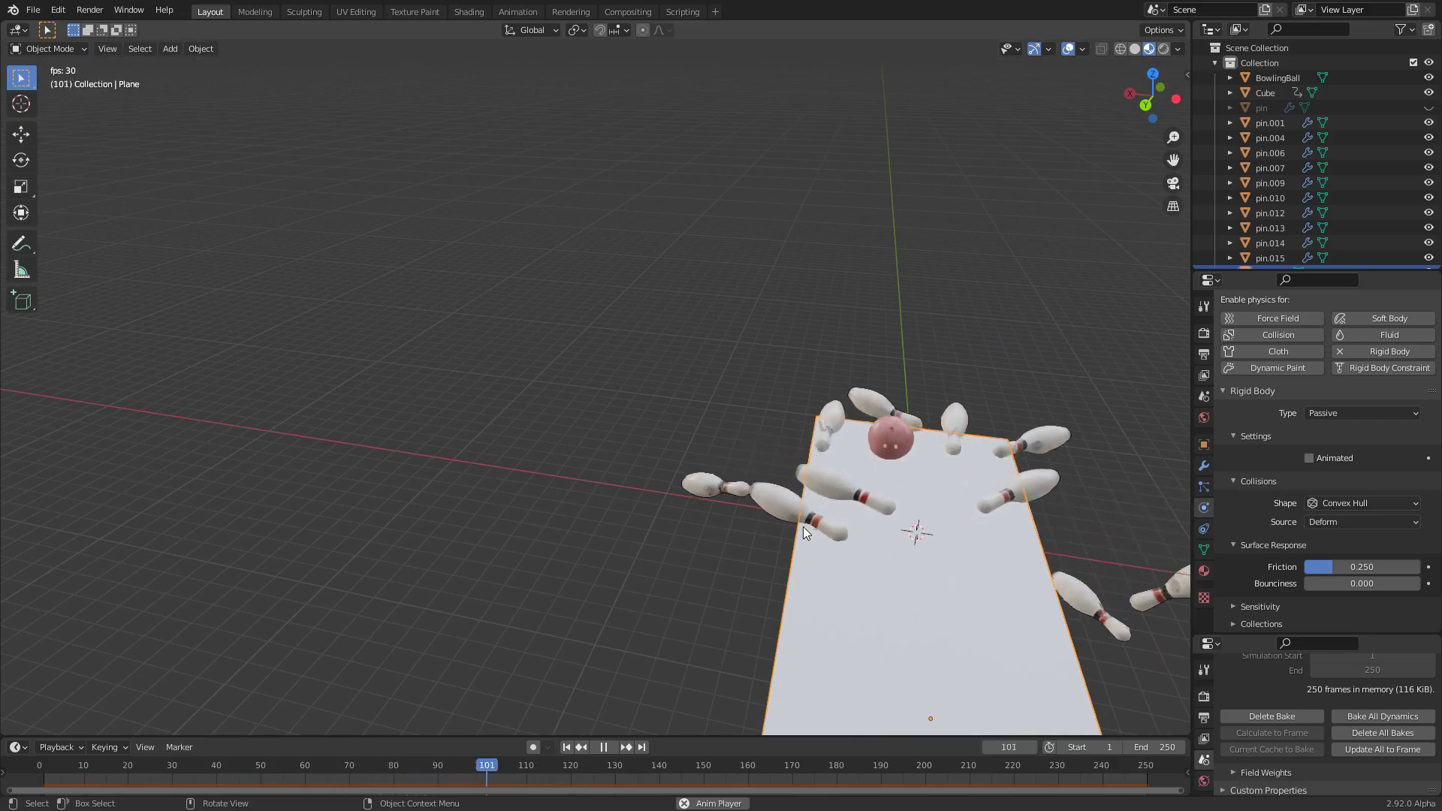
key(Escape)
middle_drag(857, 510, 677, 483)
key(space)
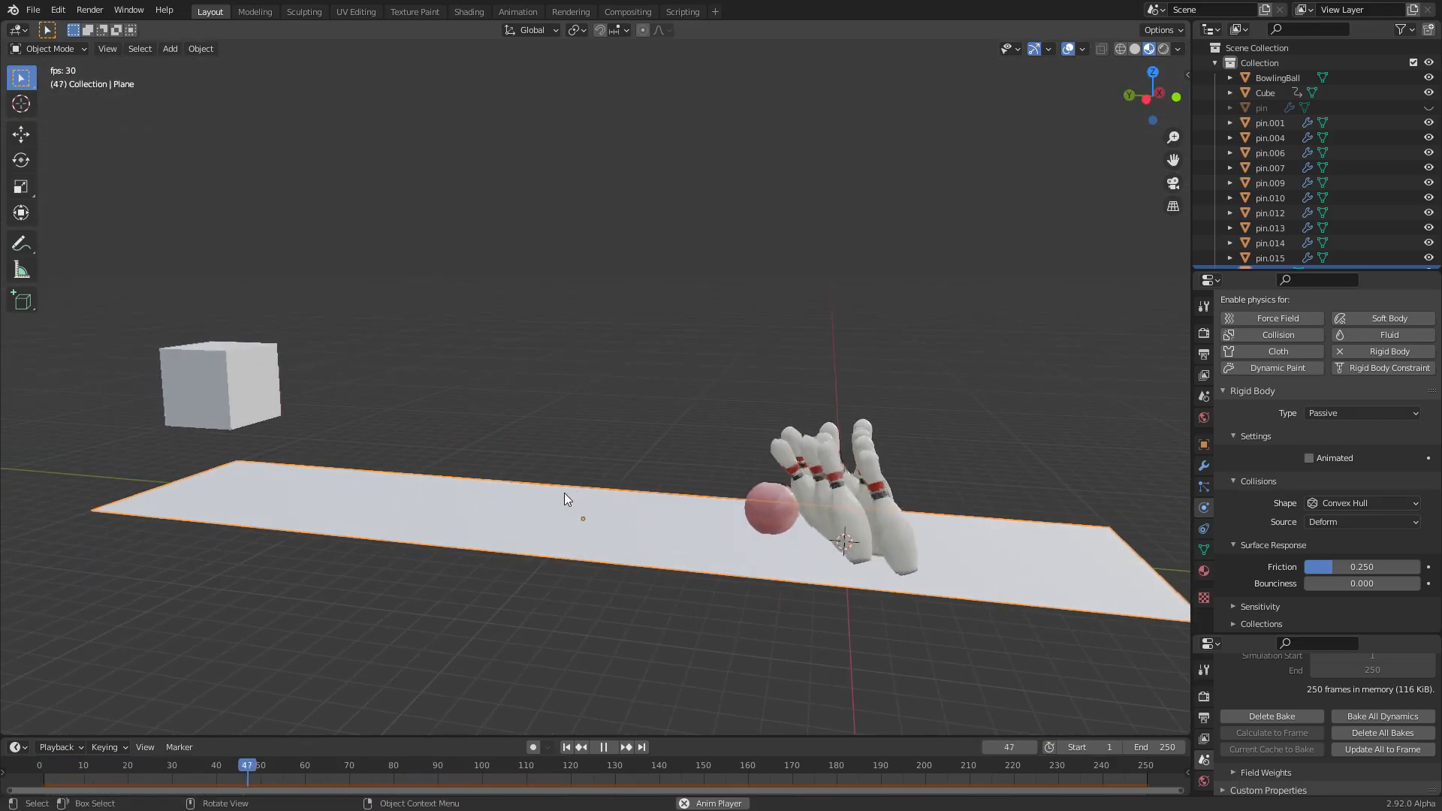
key(space)
key(shift+Left)
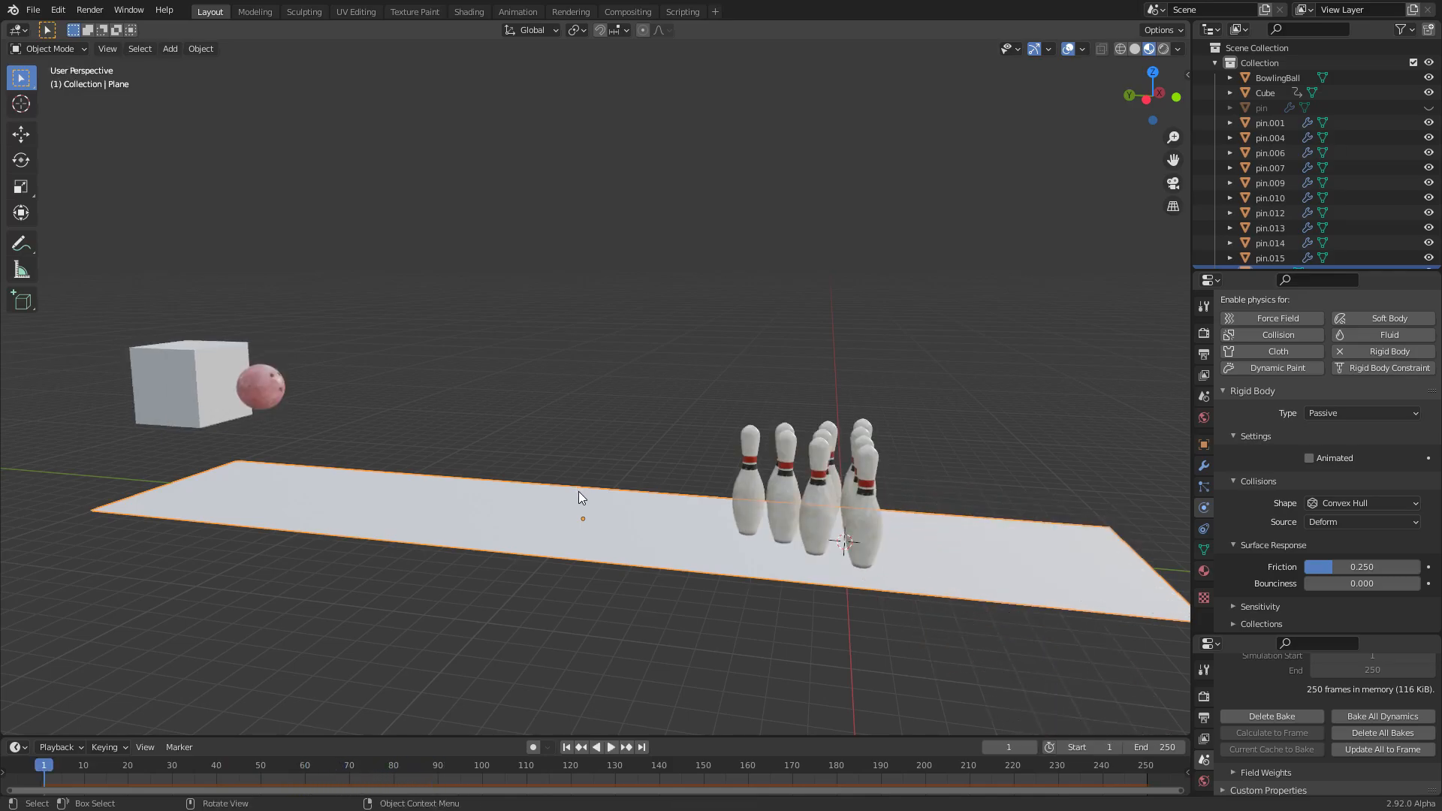
middle_drag(661, 490, 670, 524)
key(space)
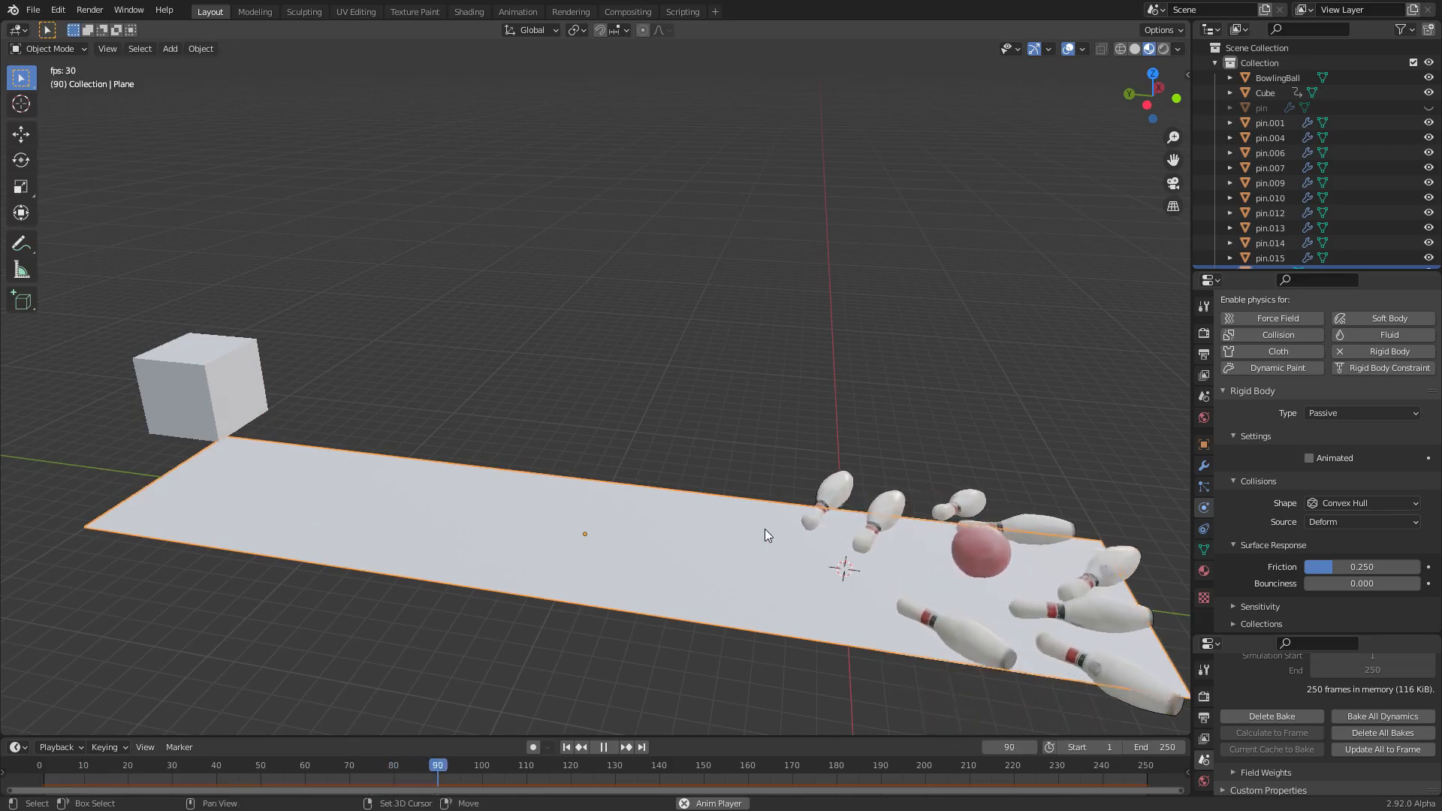
key(shift+Left)
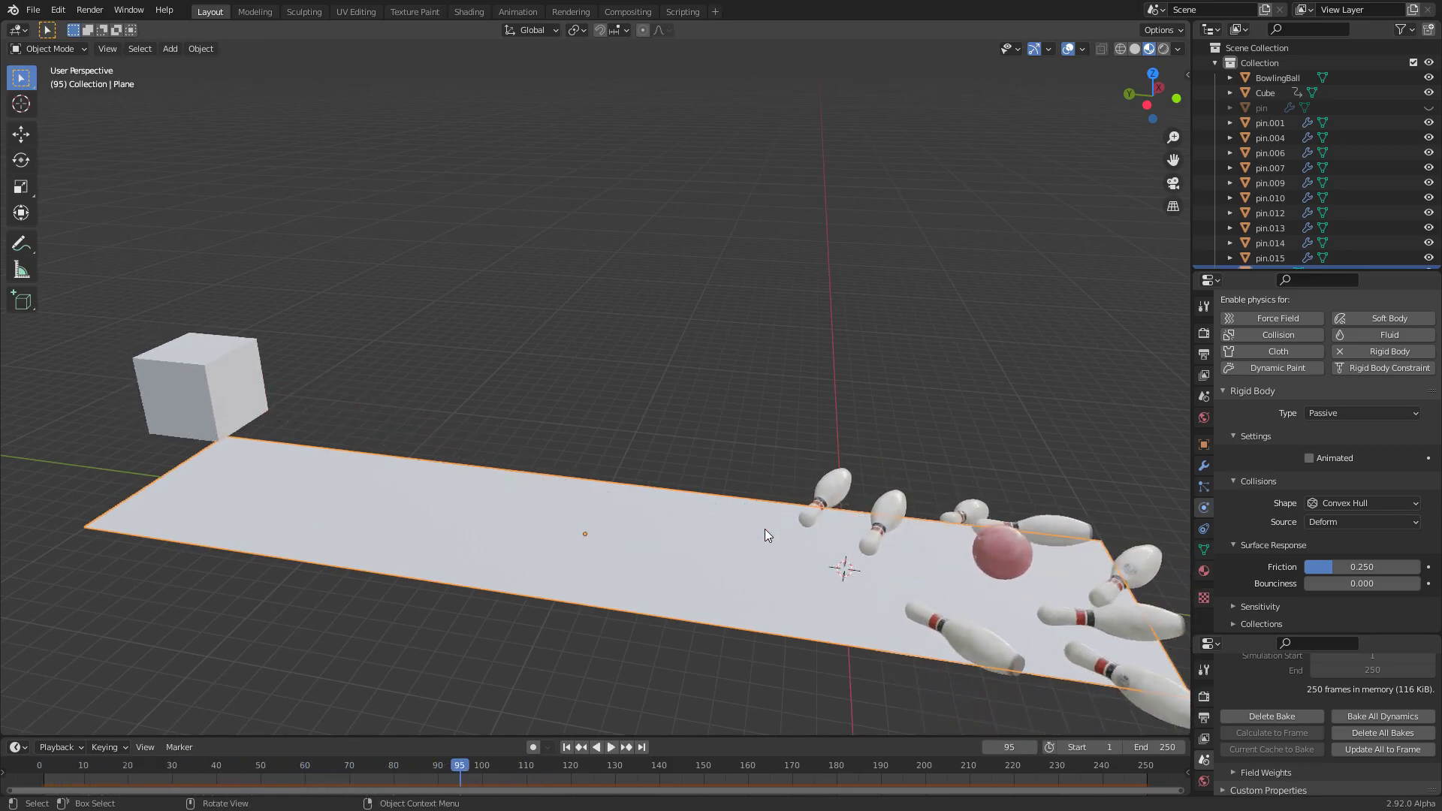
key(Escape)
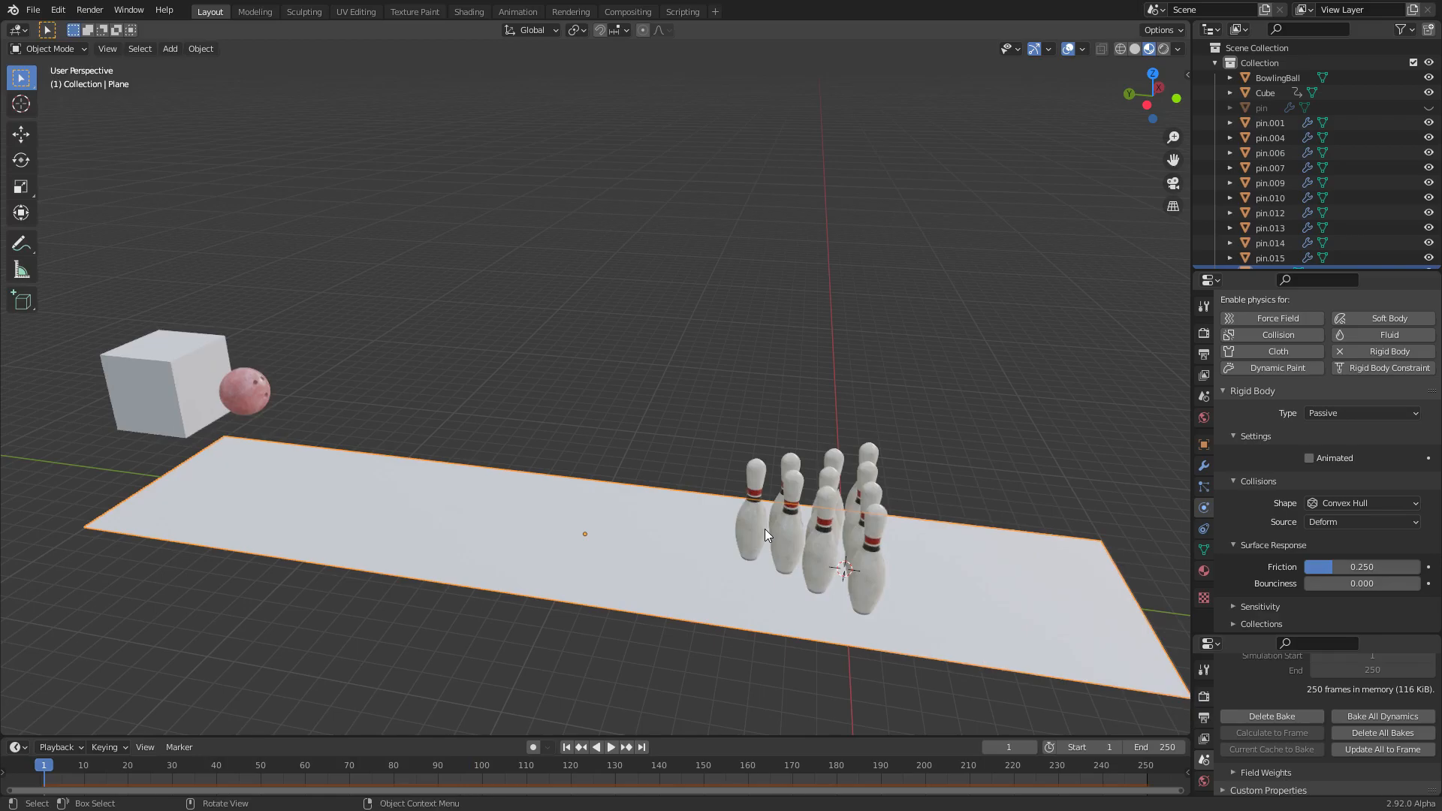
Try an output frame rate of 60 fps and play the simulation
click(1205, 358)
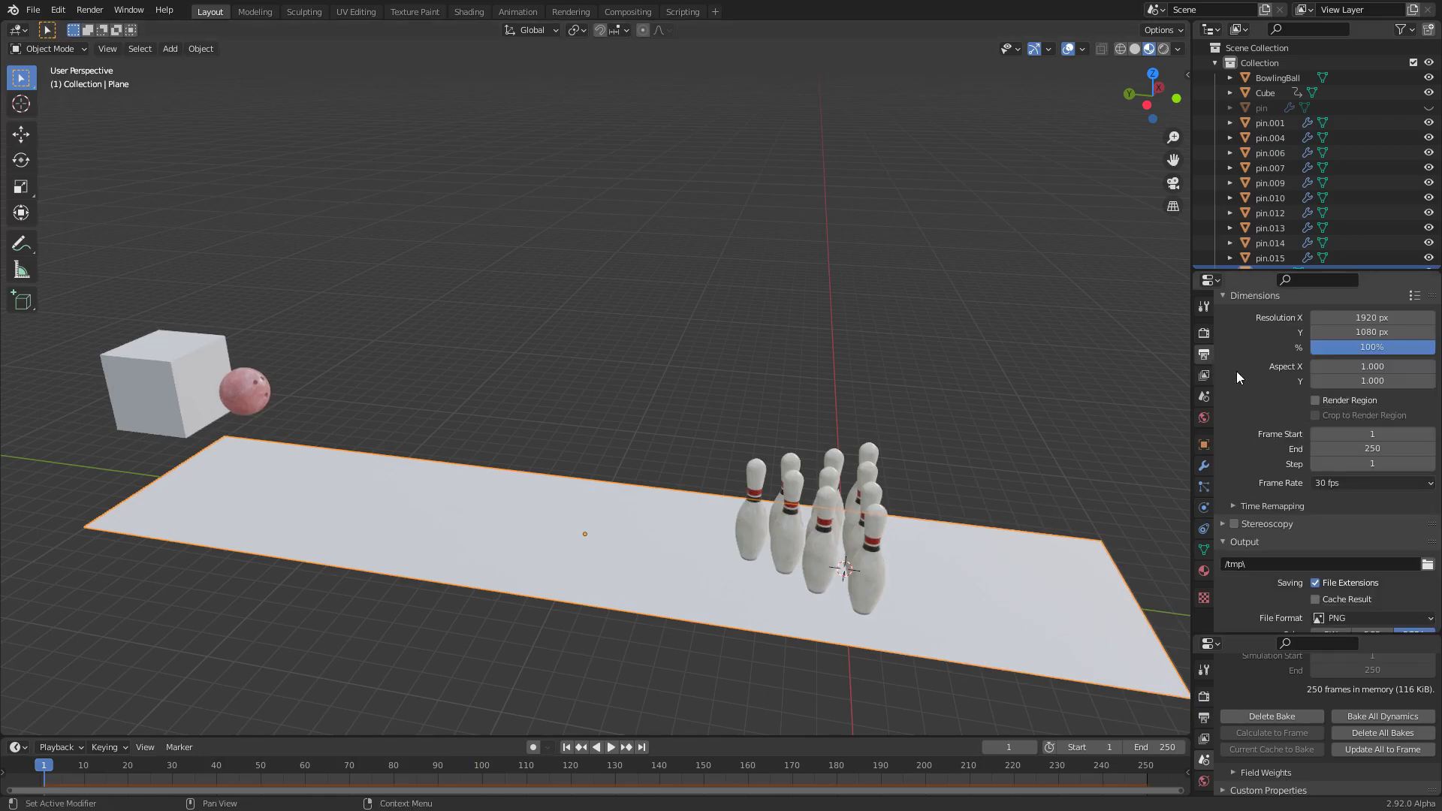
click(1352, 485)
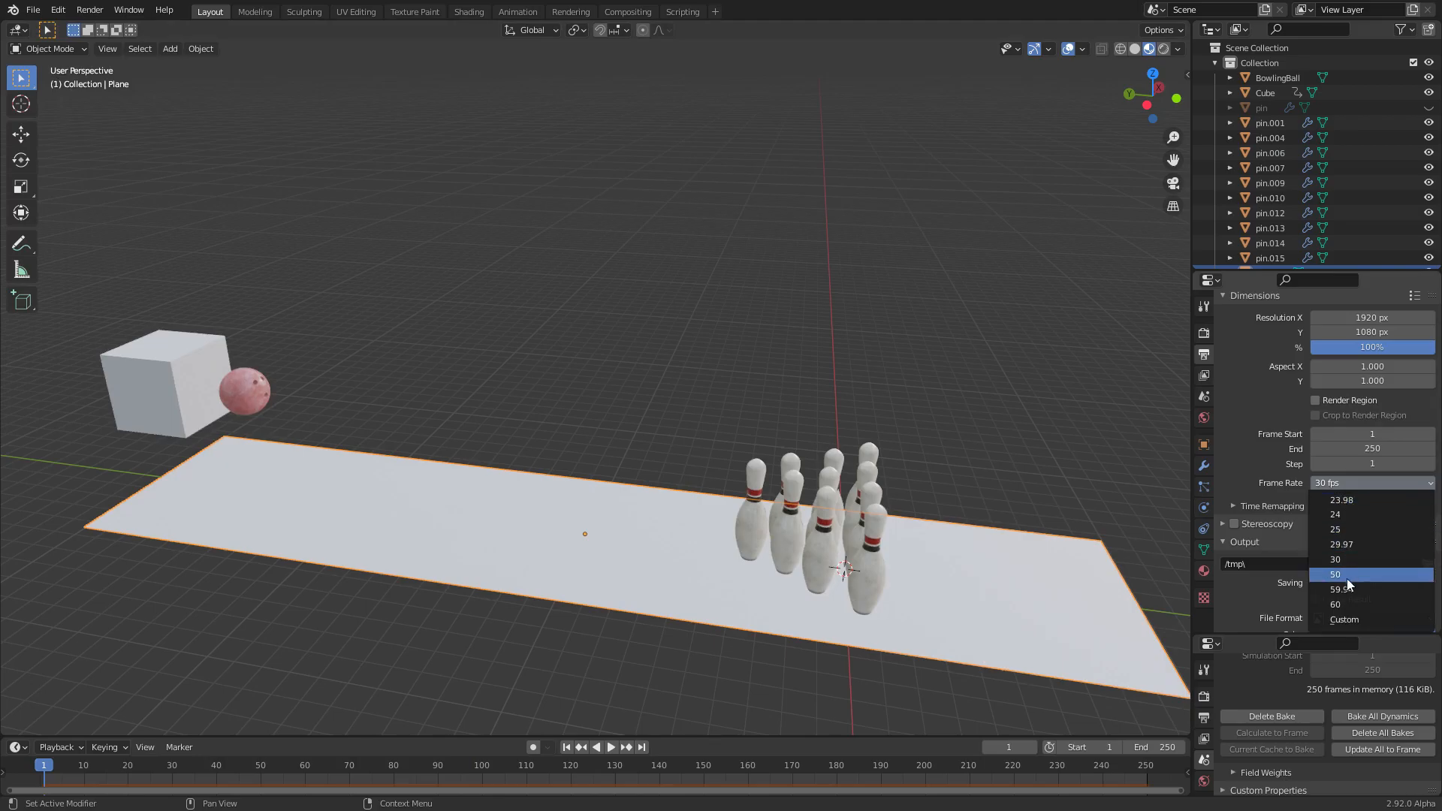
click(1345, 604)
key(space)
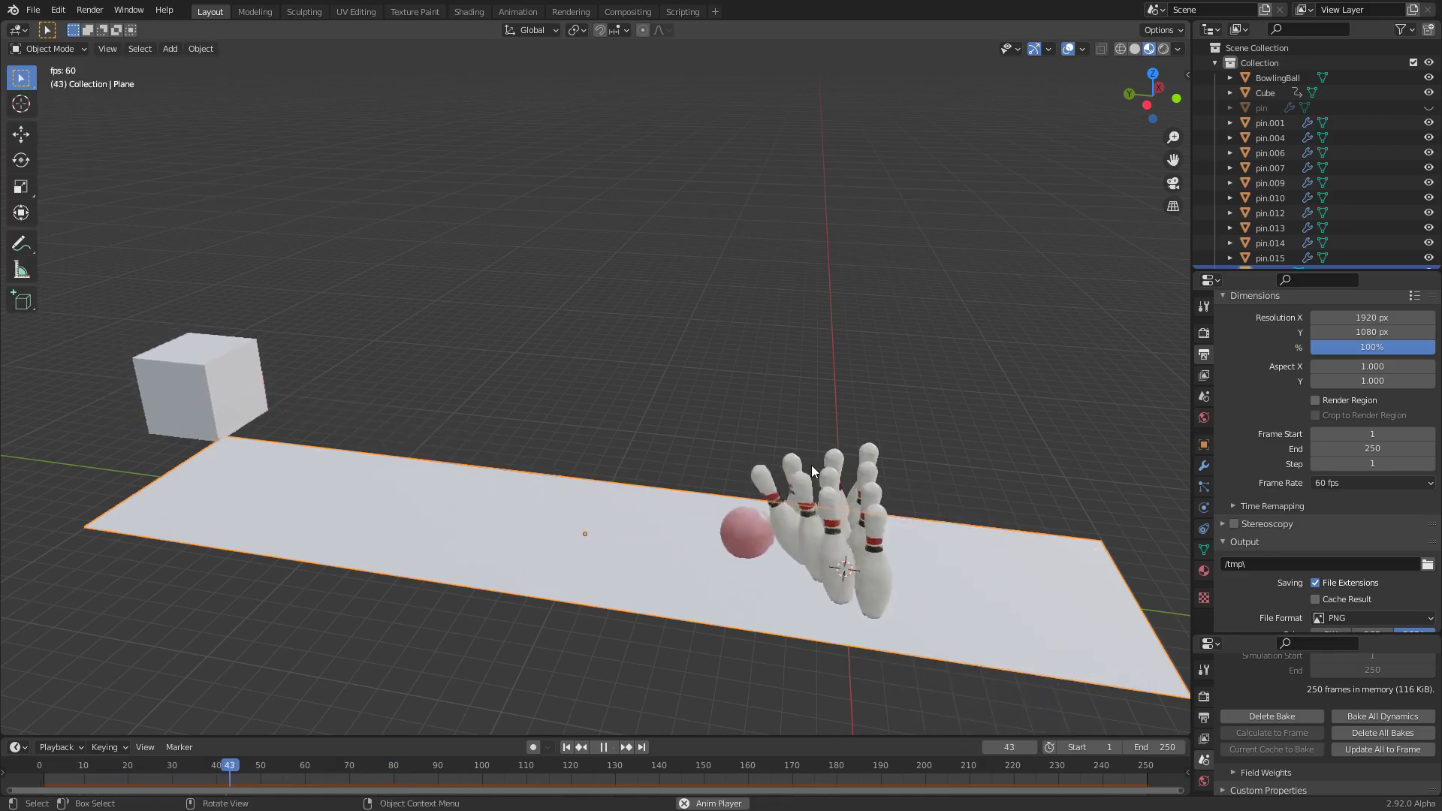
key(Escape)
Set the output frame rate back to 30 fps and play the simulation
click(1316, 484)
click(1337, 558)
key(space)
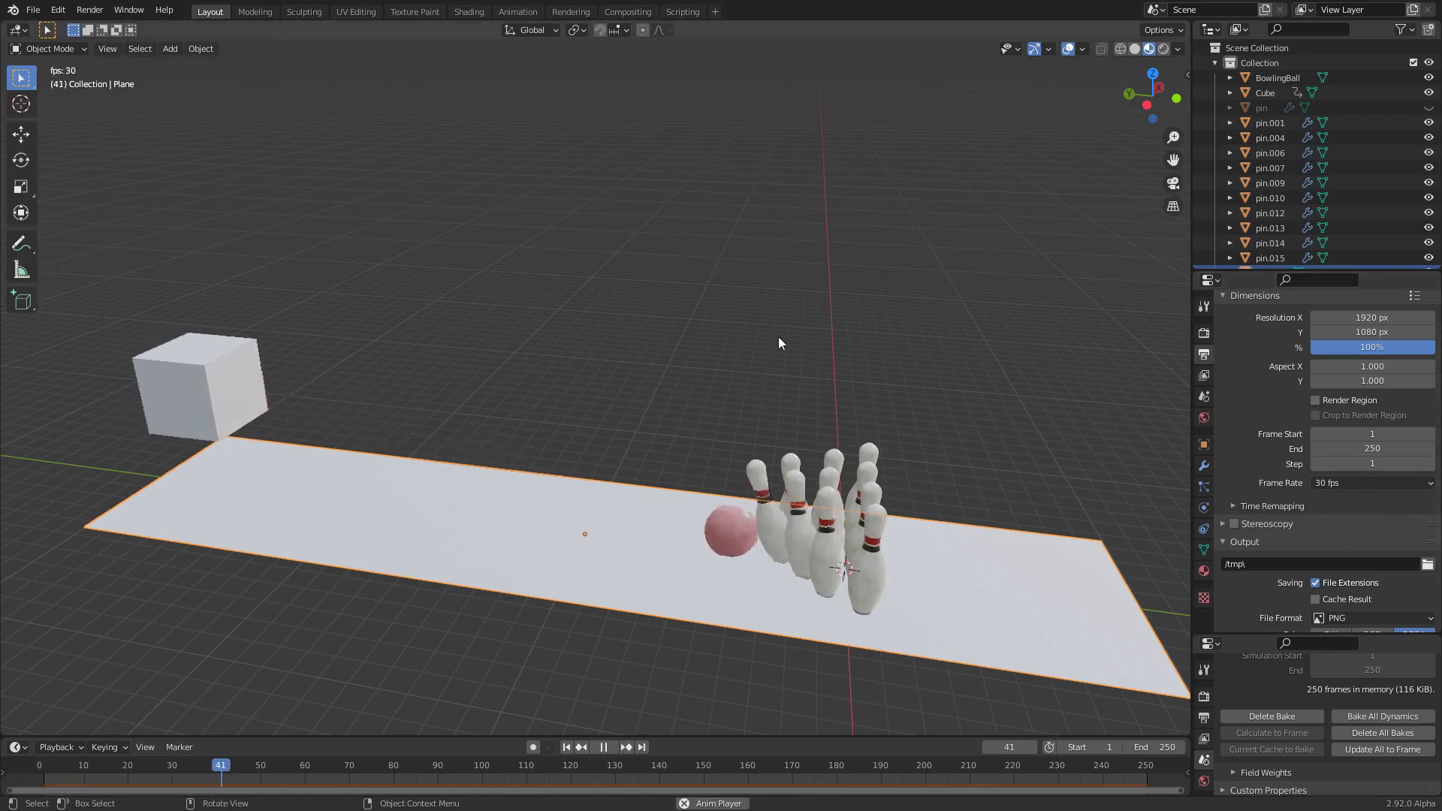
key(Escape)
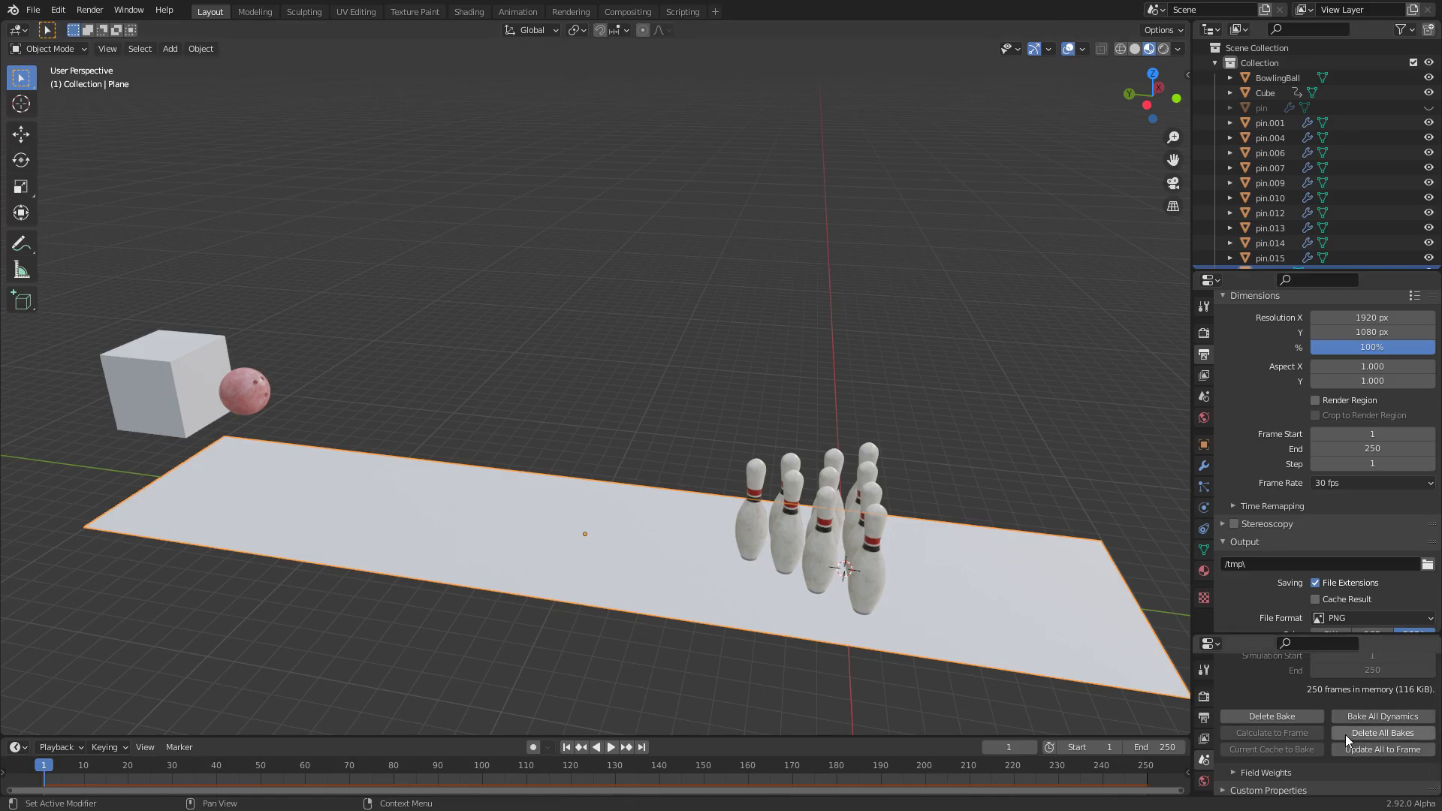
Set the Rigid Body World speed to 2 in the scene properties and save the file
click(1199, 395)
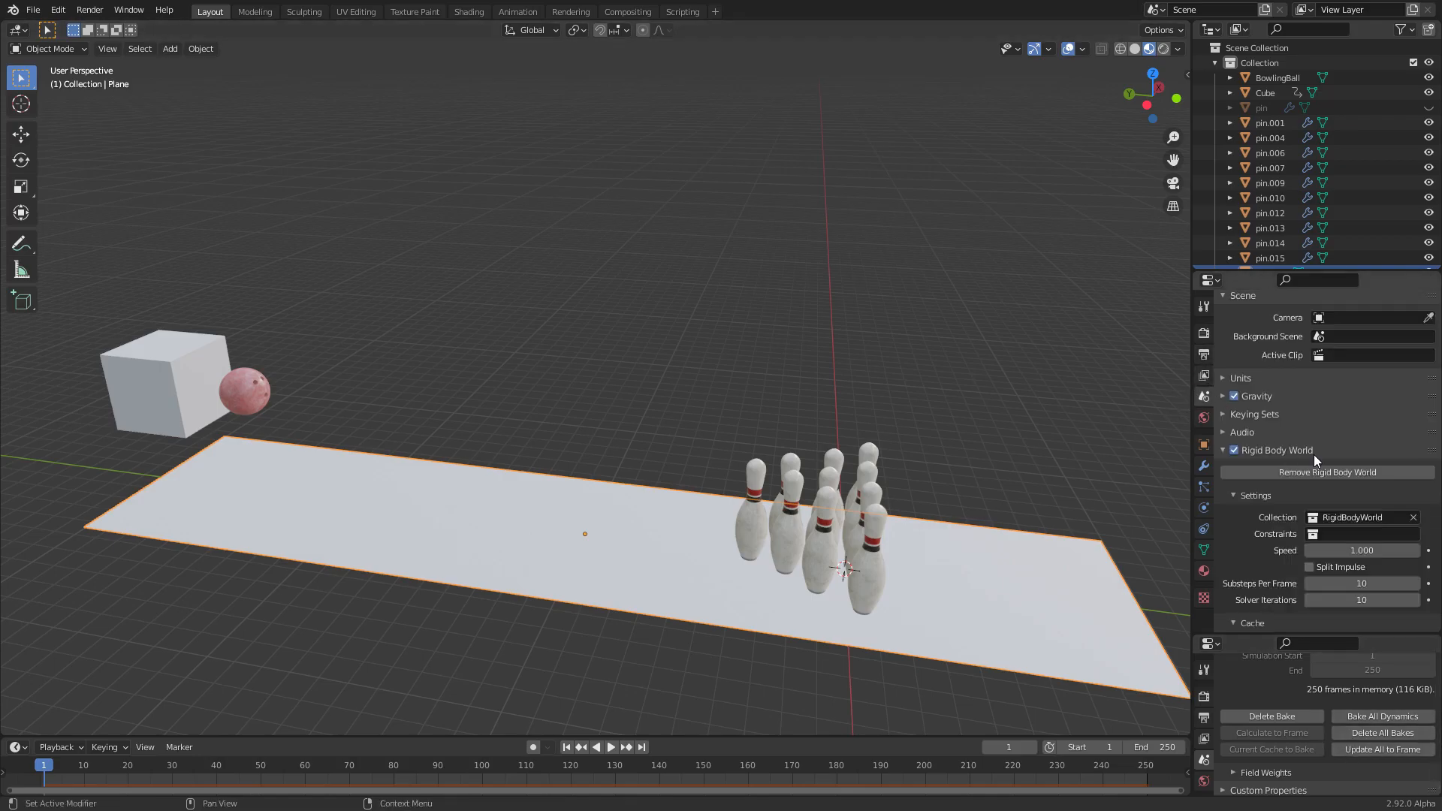
scroll(1313, 454, down, 2)
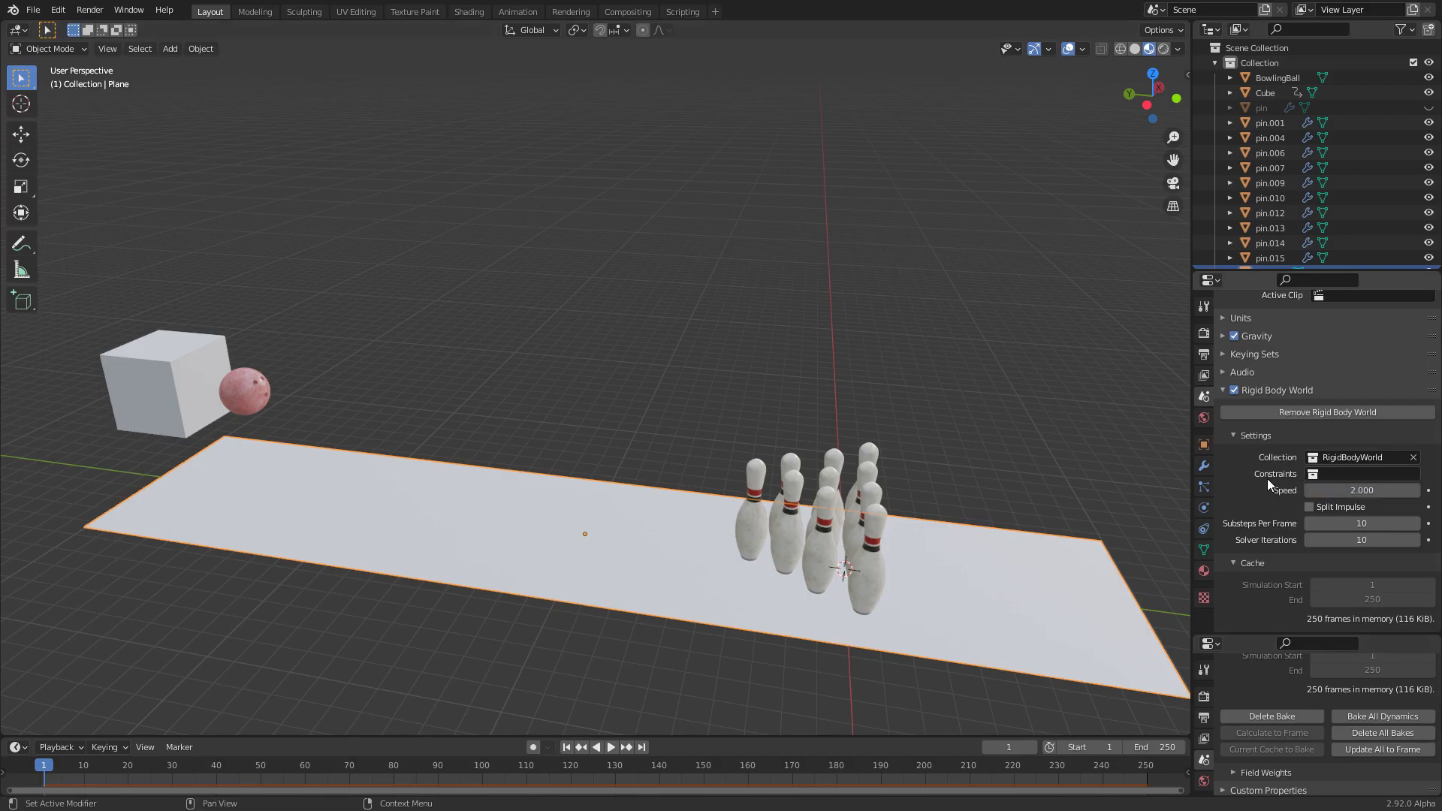
scroll(1329, 462, down, 3)
key(ctrl+s)
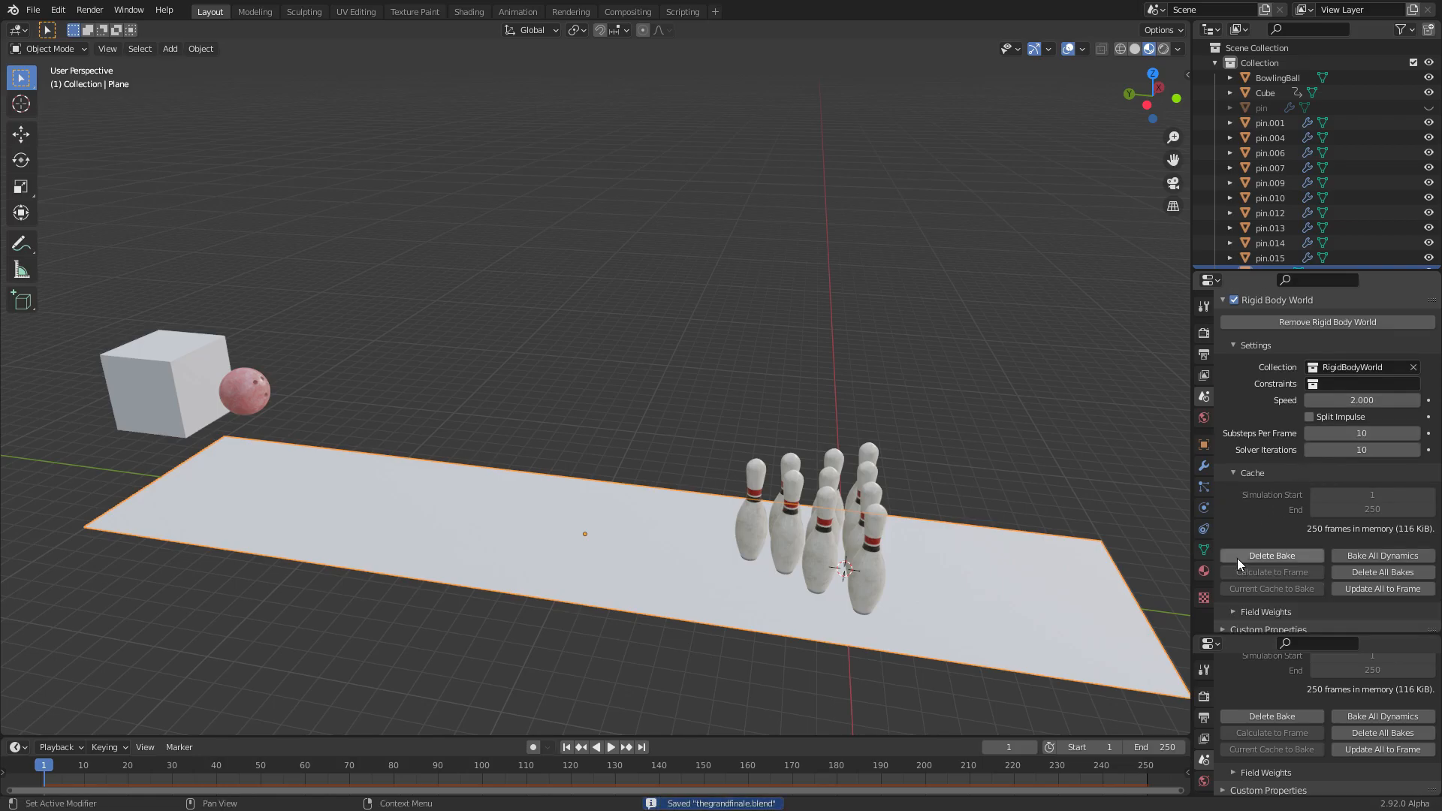
Rebake the rigid body simulation at the new speed and play it back from the first frame
click(1260, 718)
click(1260, 717)
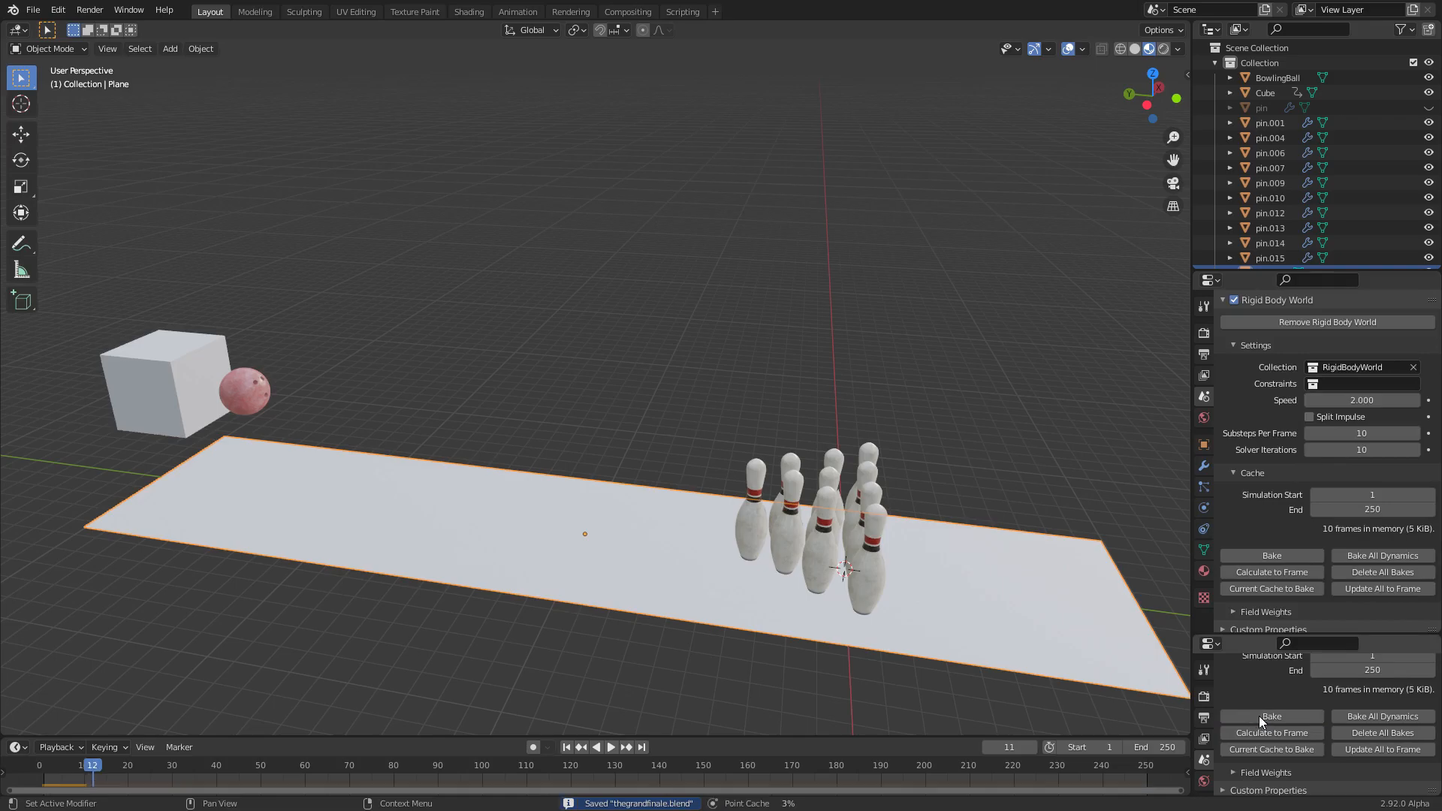
key(space)
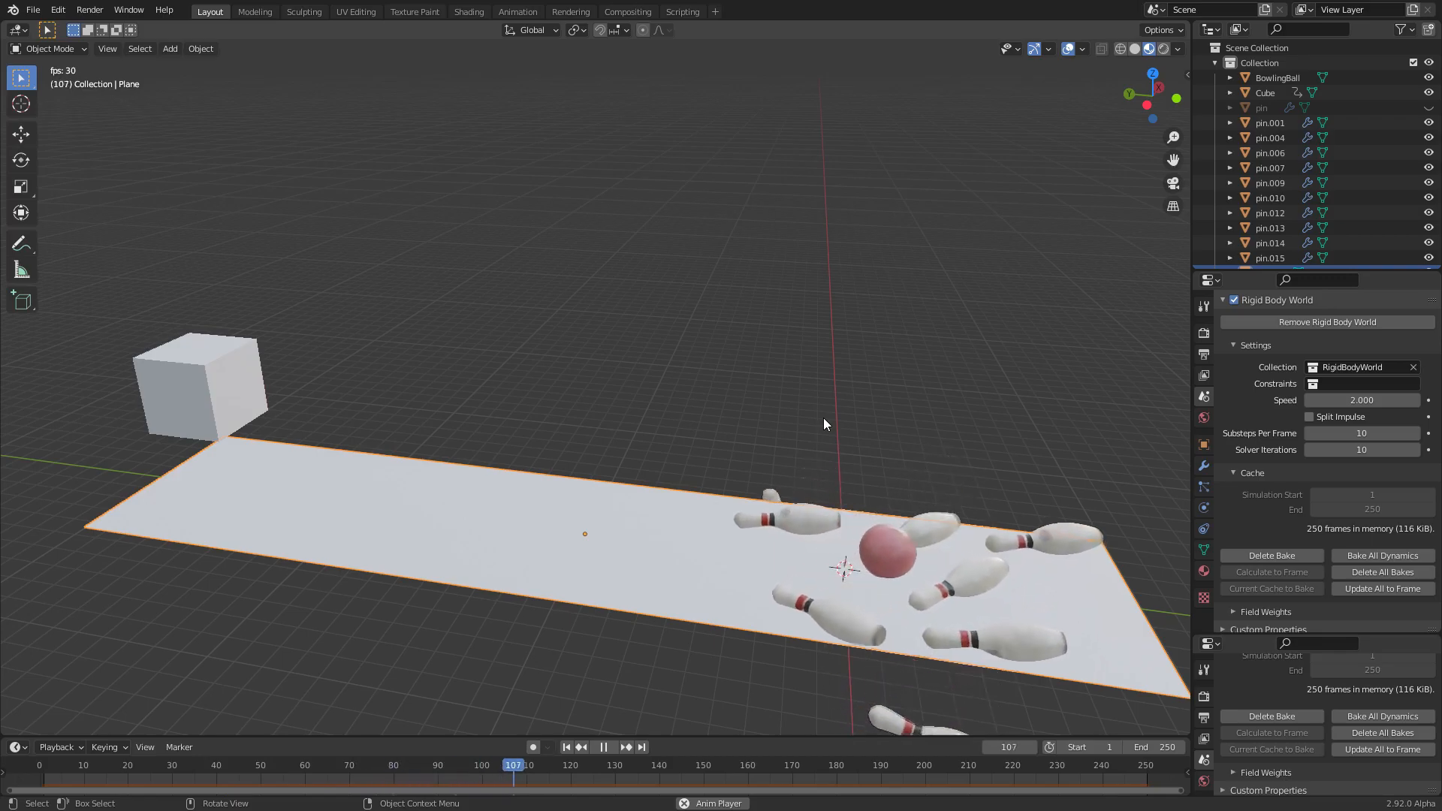
key(Escape)
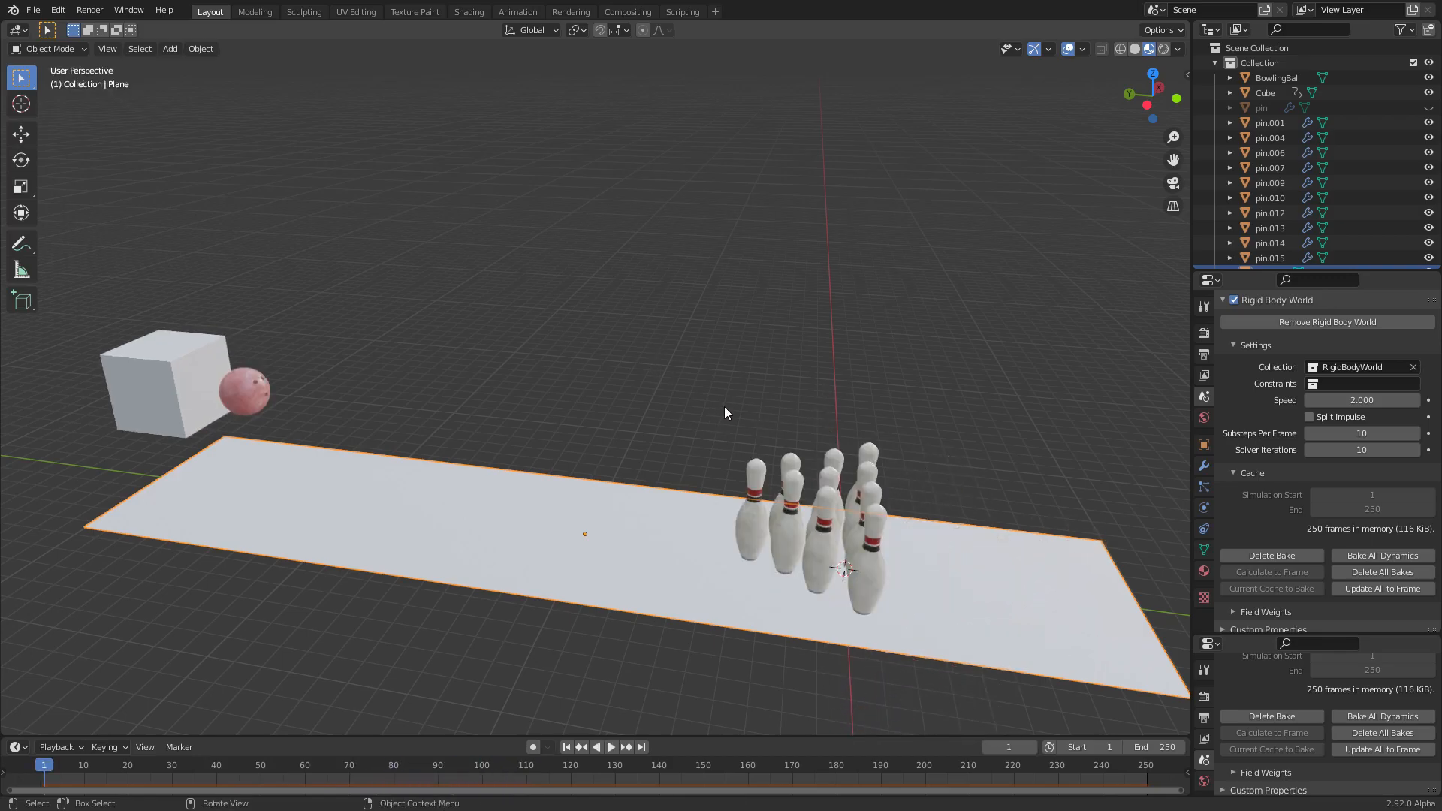
key(space)
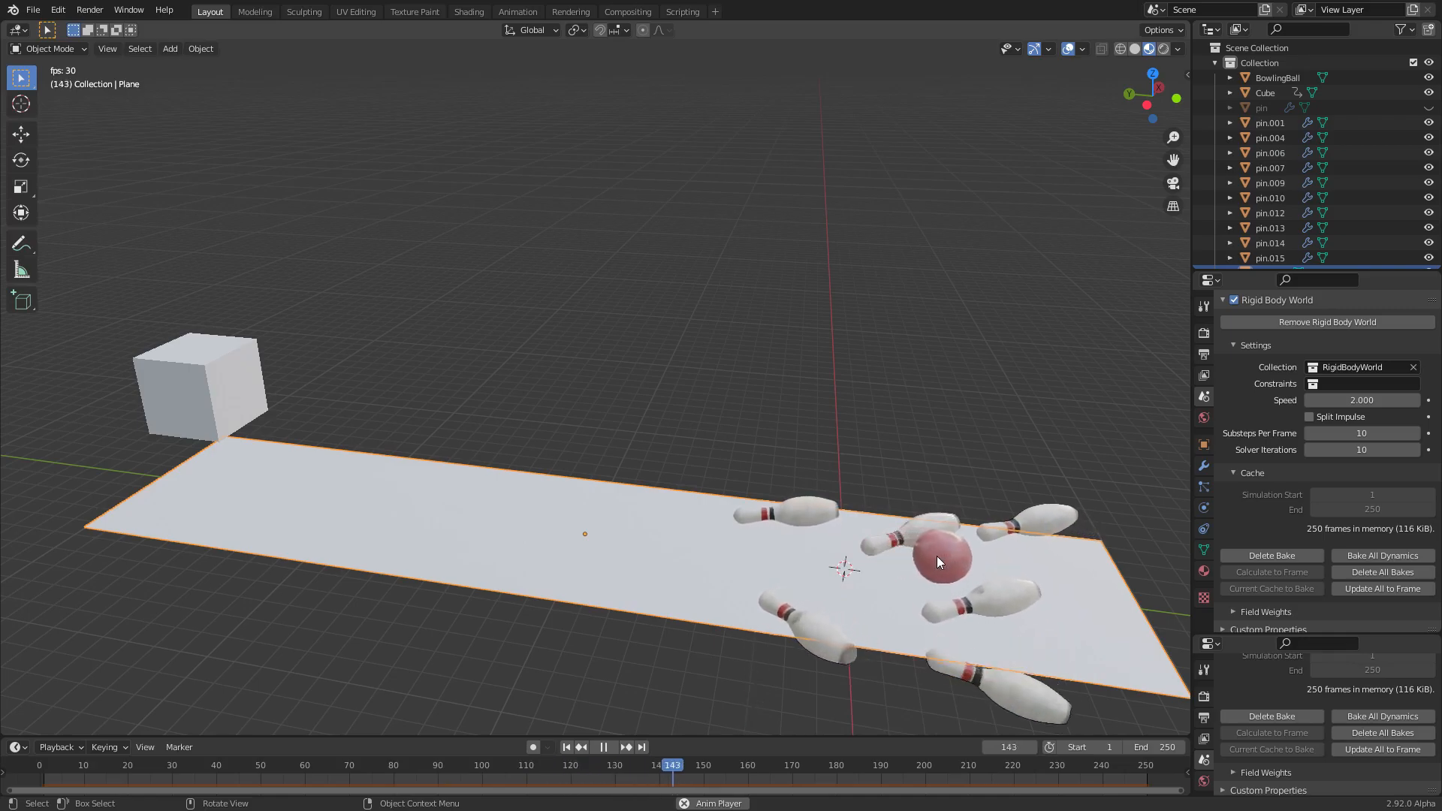
key(space)
key(shift+Left)
Select the cube that pushes the bowling ball and advance the animation to frame 4
shift+drag(244, 439, 612, 431)
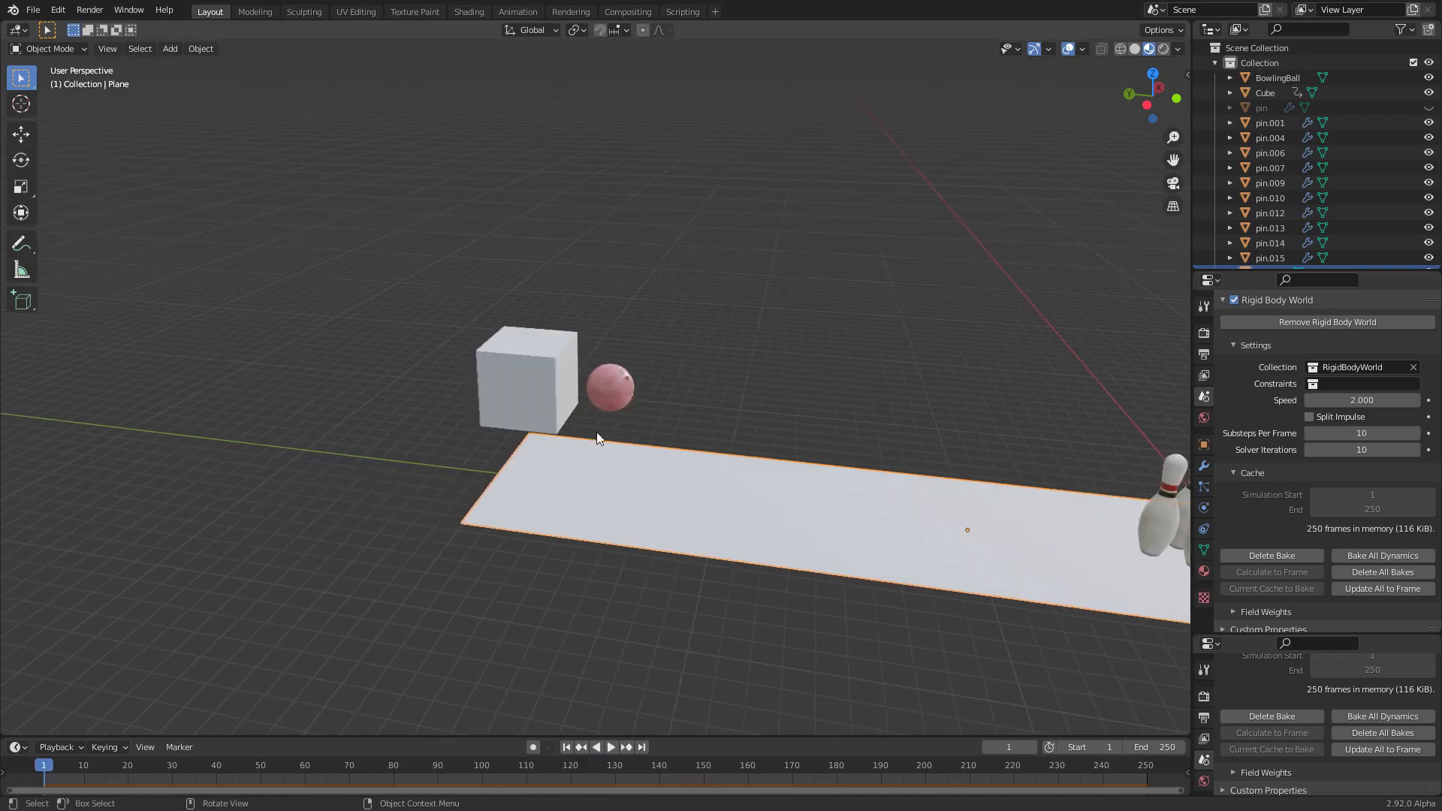
scroll(611, 431, up, 3)
click(539, 354)
key(Right)
key(Right)
key(Right)
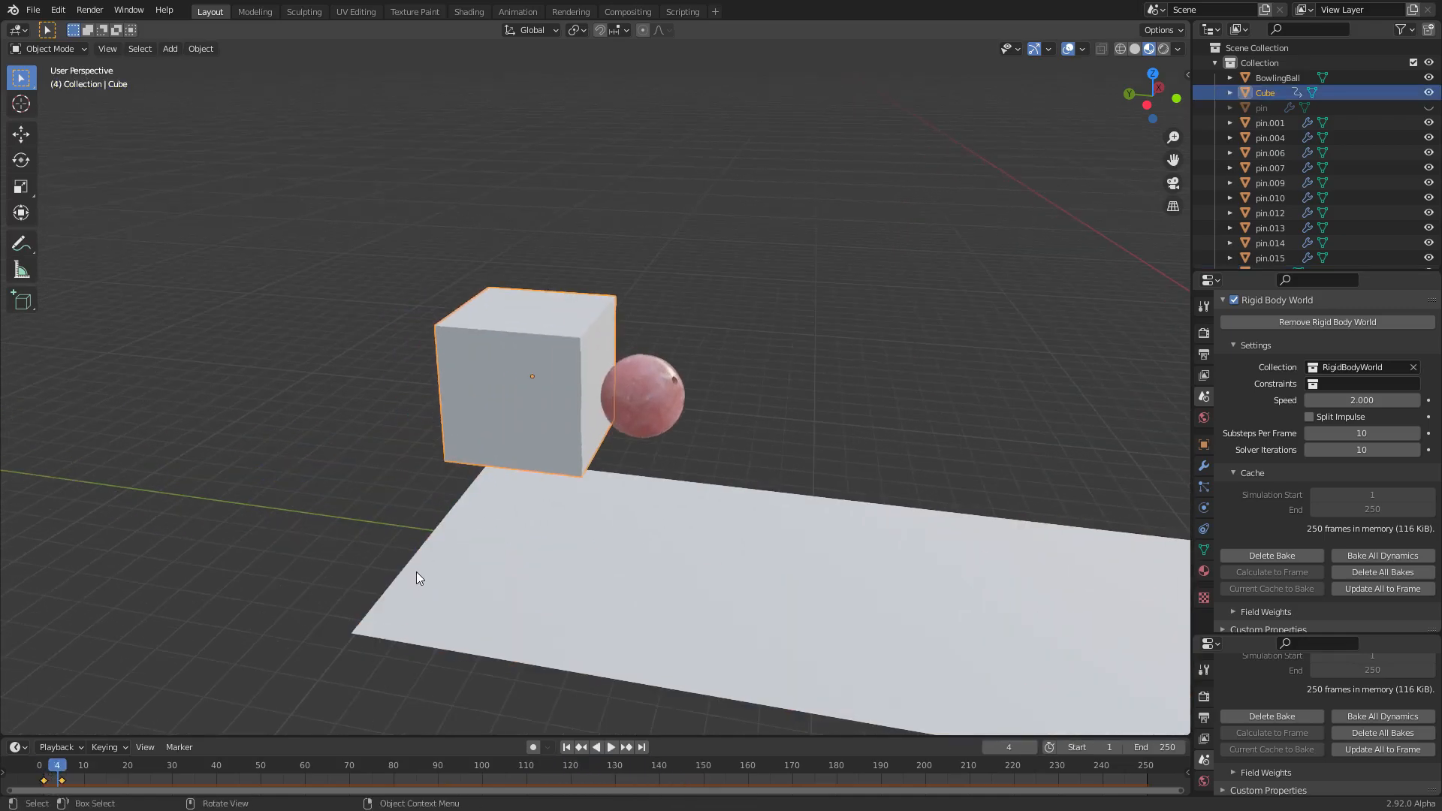
Enlarge the timeline around the cube's keyframes and select the one at frame 4
drag(292, 737, 293, 661)
scroll(115, 712, up, 4)
middle_drag(154, 728, 714, 743)
scroll(434, 706, up, 2)
drag(391, 721, 360, 704)
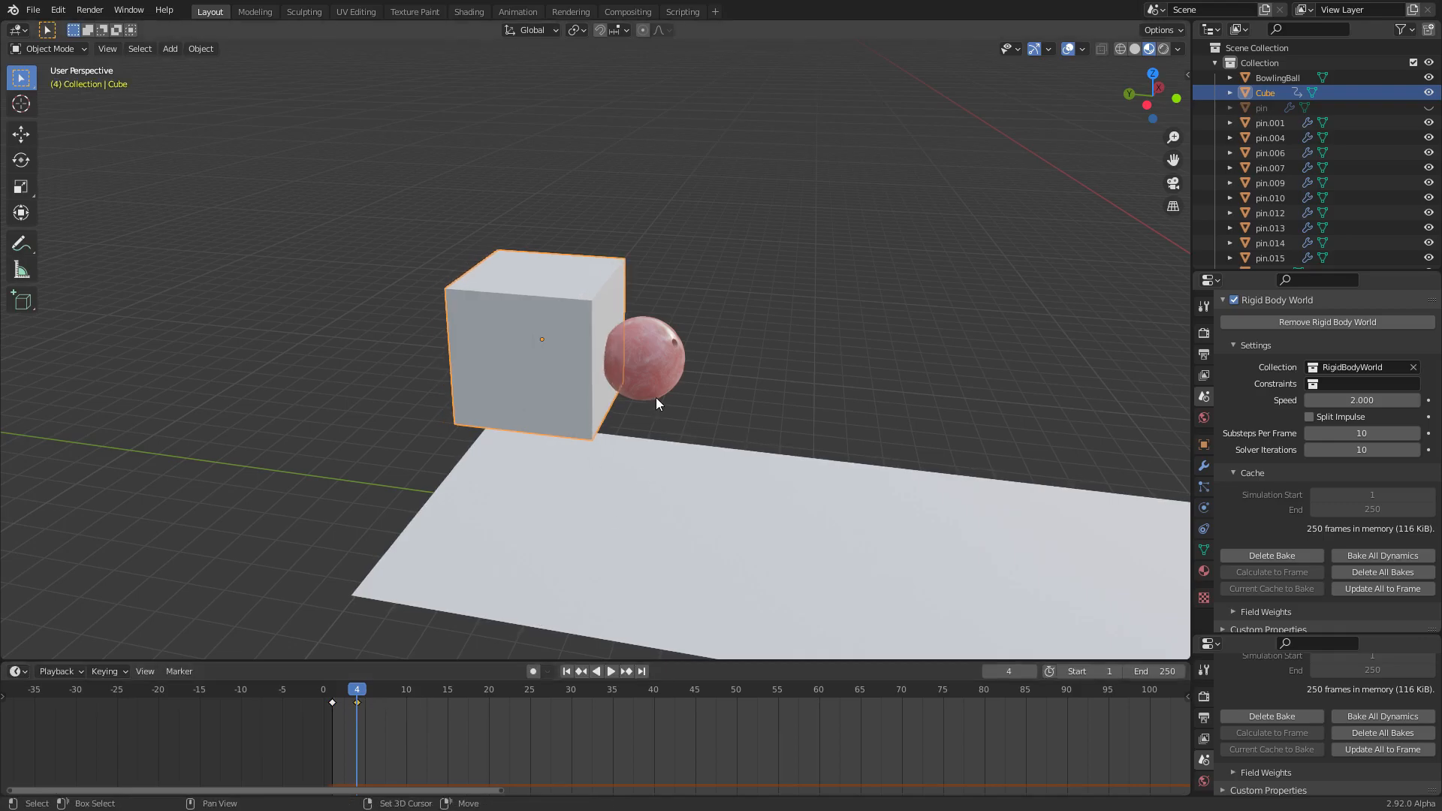
Return to frame 1, delete the rigid body bake and bake the simulation again
key(shift+Left)
key(space)
key(Escape)
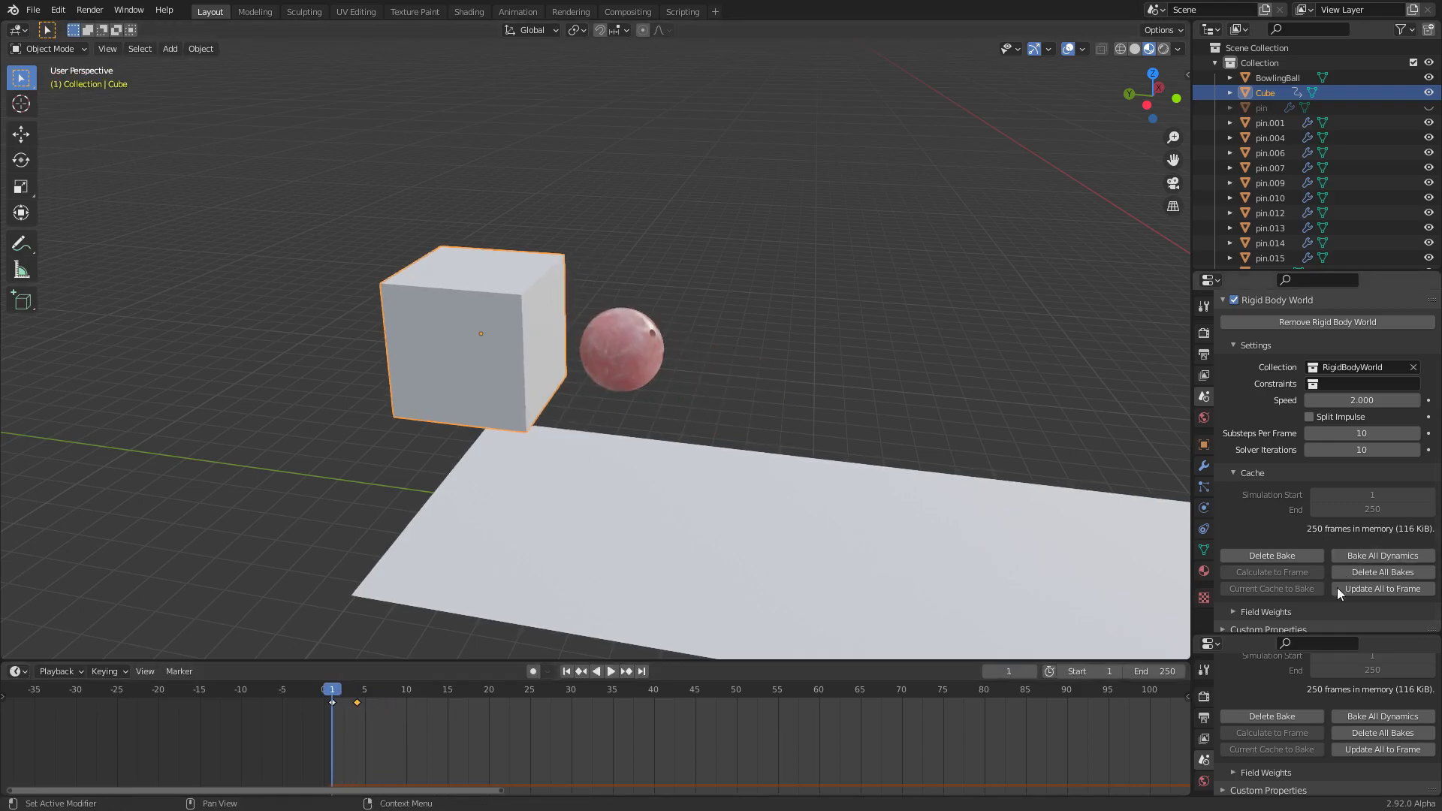
click(1260, 711)
click(1260, 711)
Play the baked simulation with the whole lane in view and replay it from the first frame
scroll(653, 473, down, 7)
key(space)
shift+middle_drag(883, 426, 785, 432)
scroll(794, 430, up, 2)
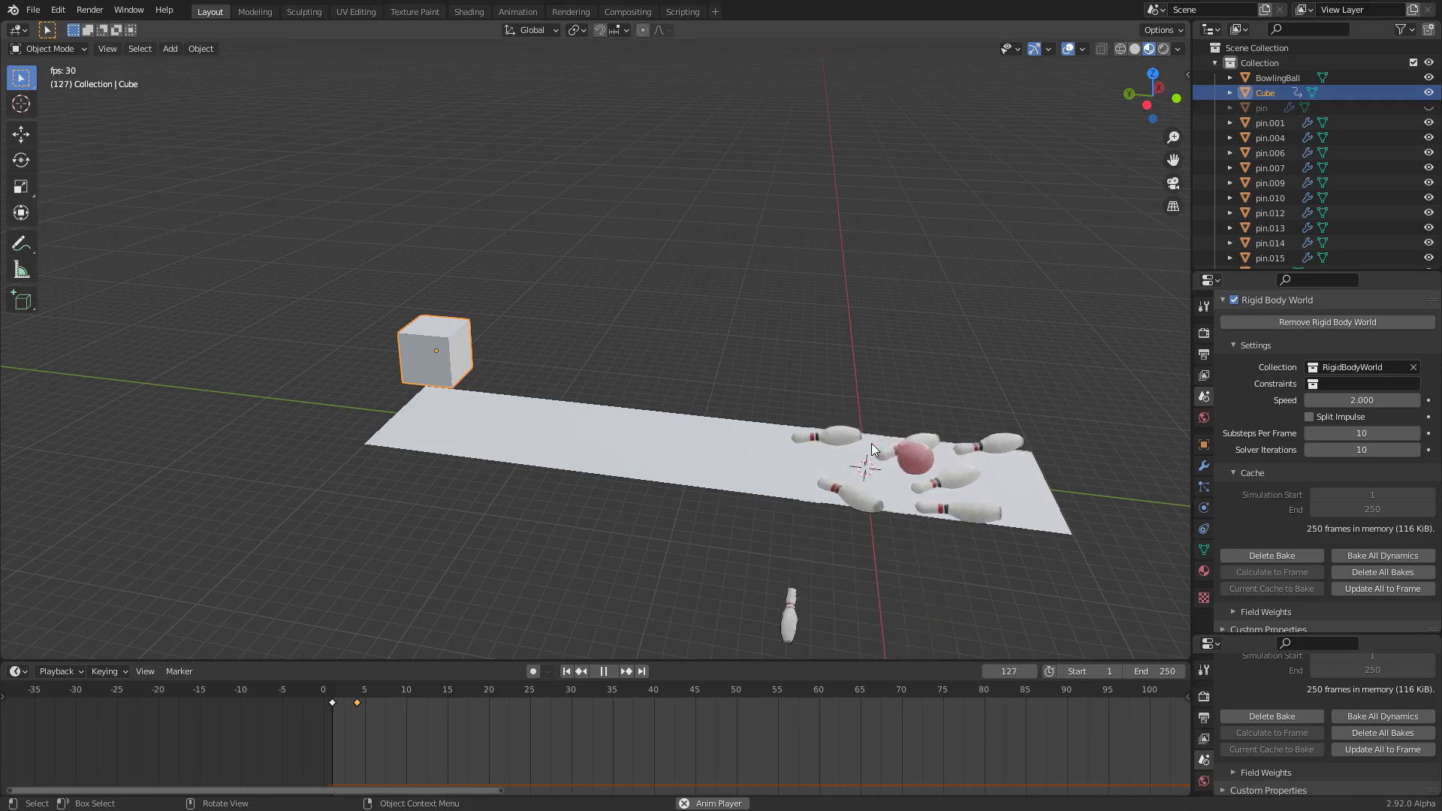
key(shift+Left)
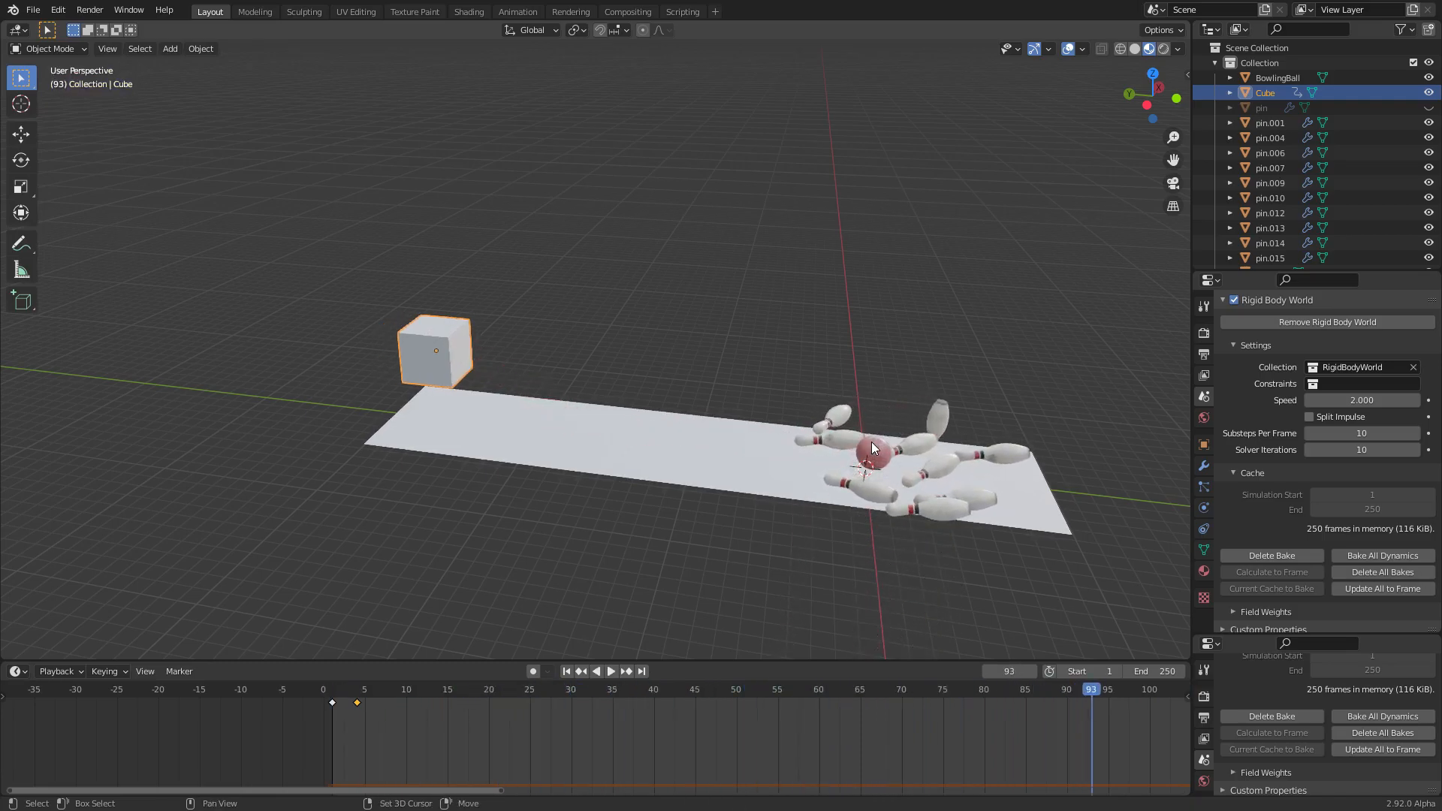
key(shift+Left)
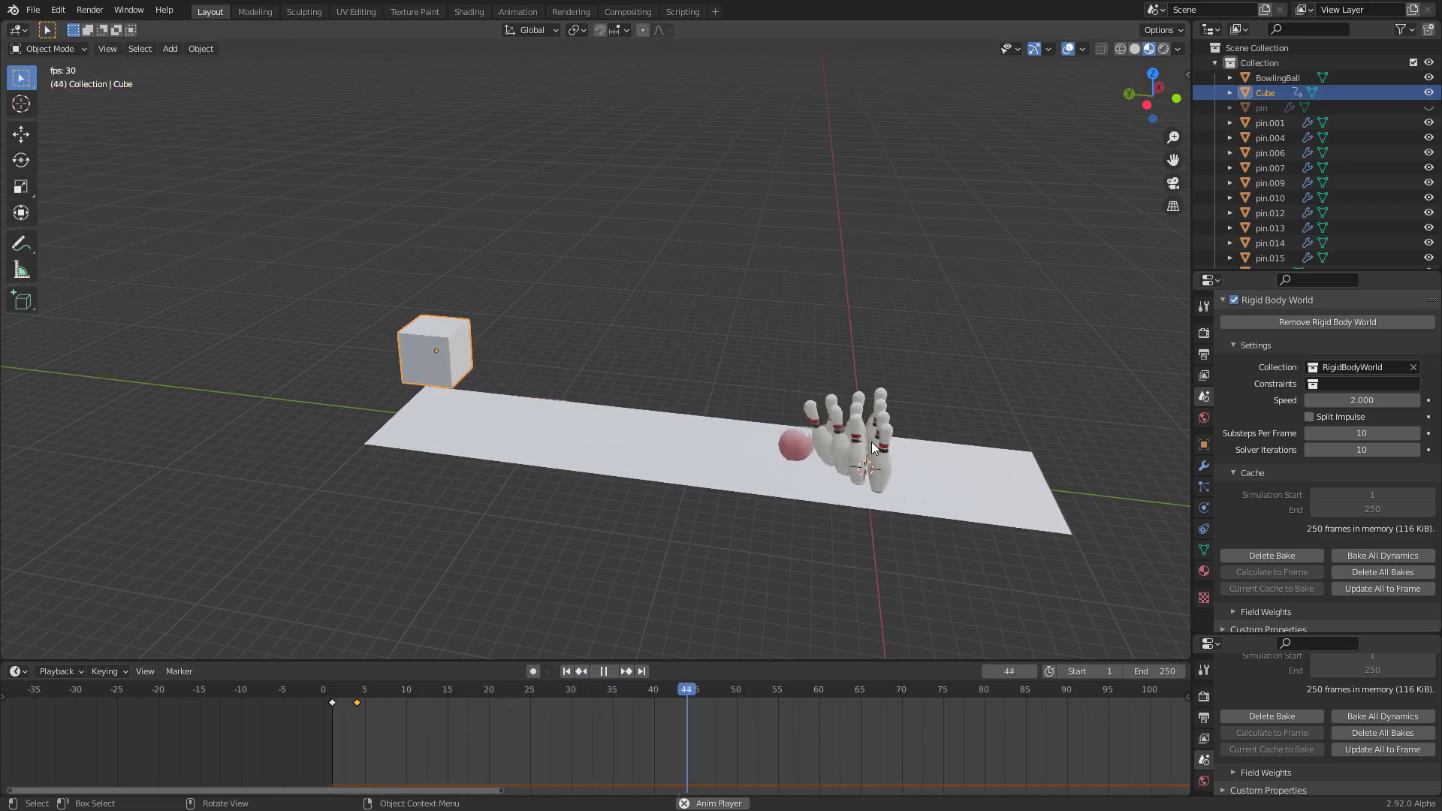
Stop the playback at the first frame and select the bowling ball beside the cube
key(Escape)
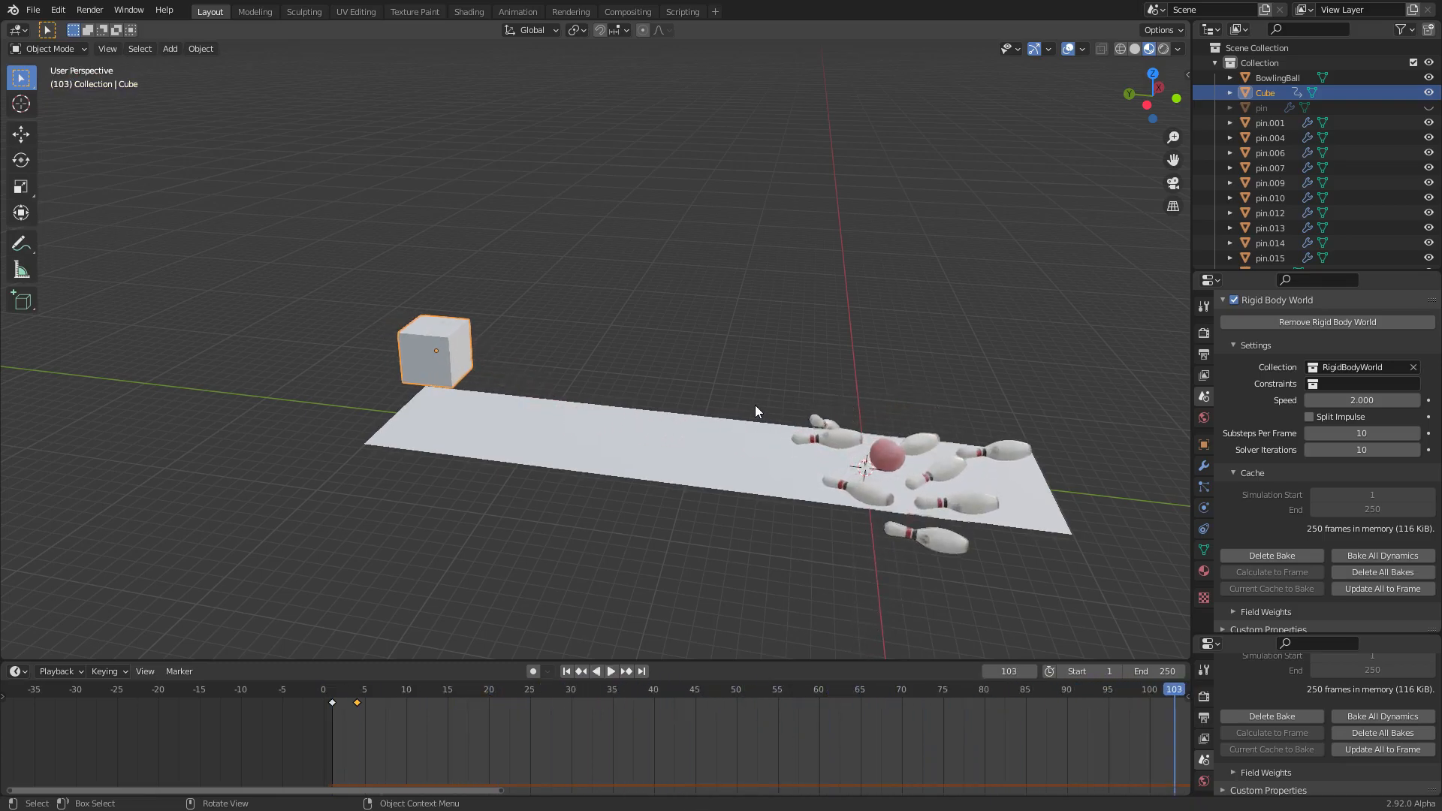
scroll(396, 326, up, 3)
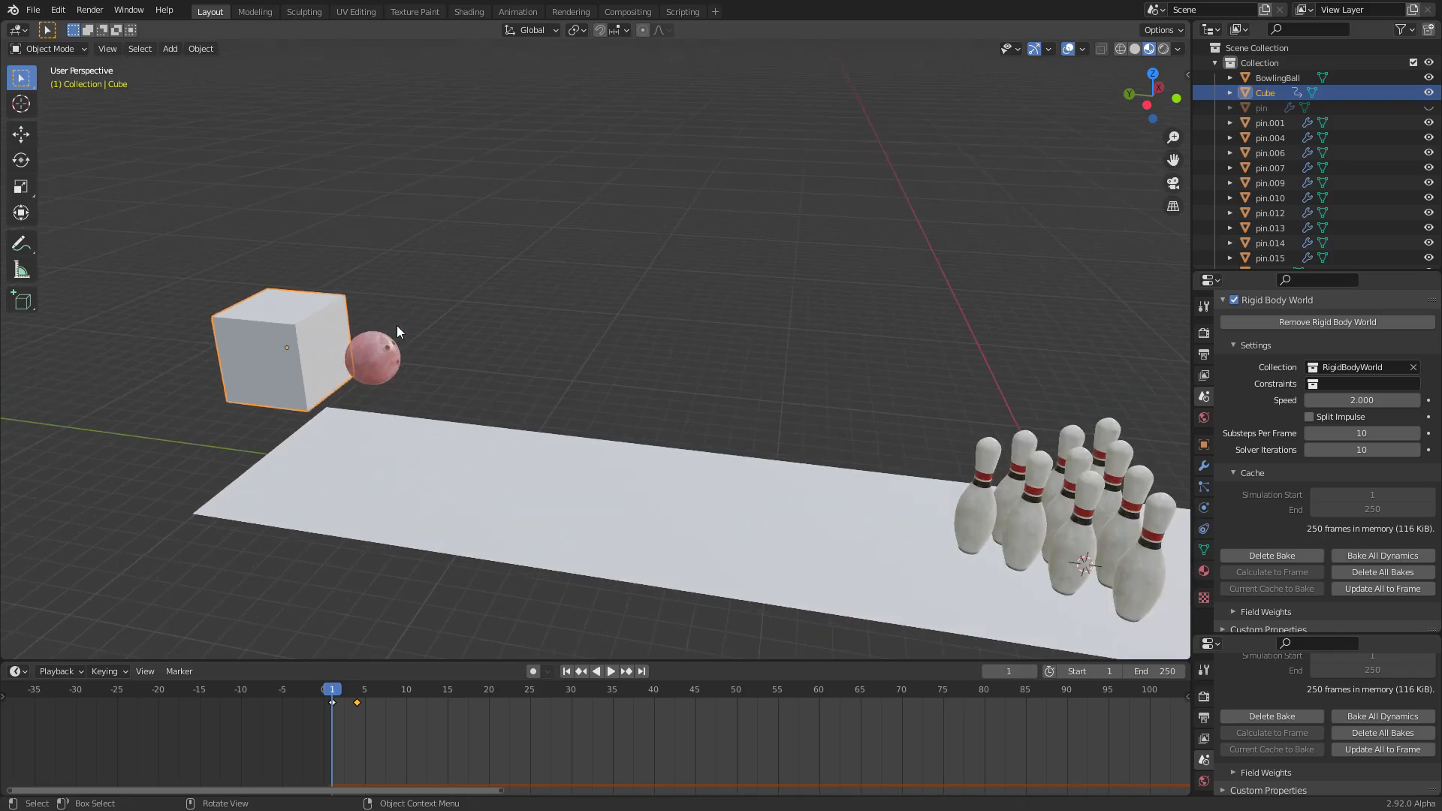
click(378, 353)
scroll(471, 337, up, 3)
shift+middle_drag(445, 347, 613, 390)
scroll(577, 374, up, 2)
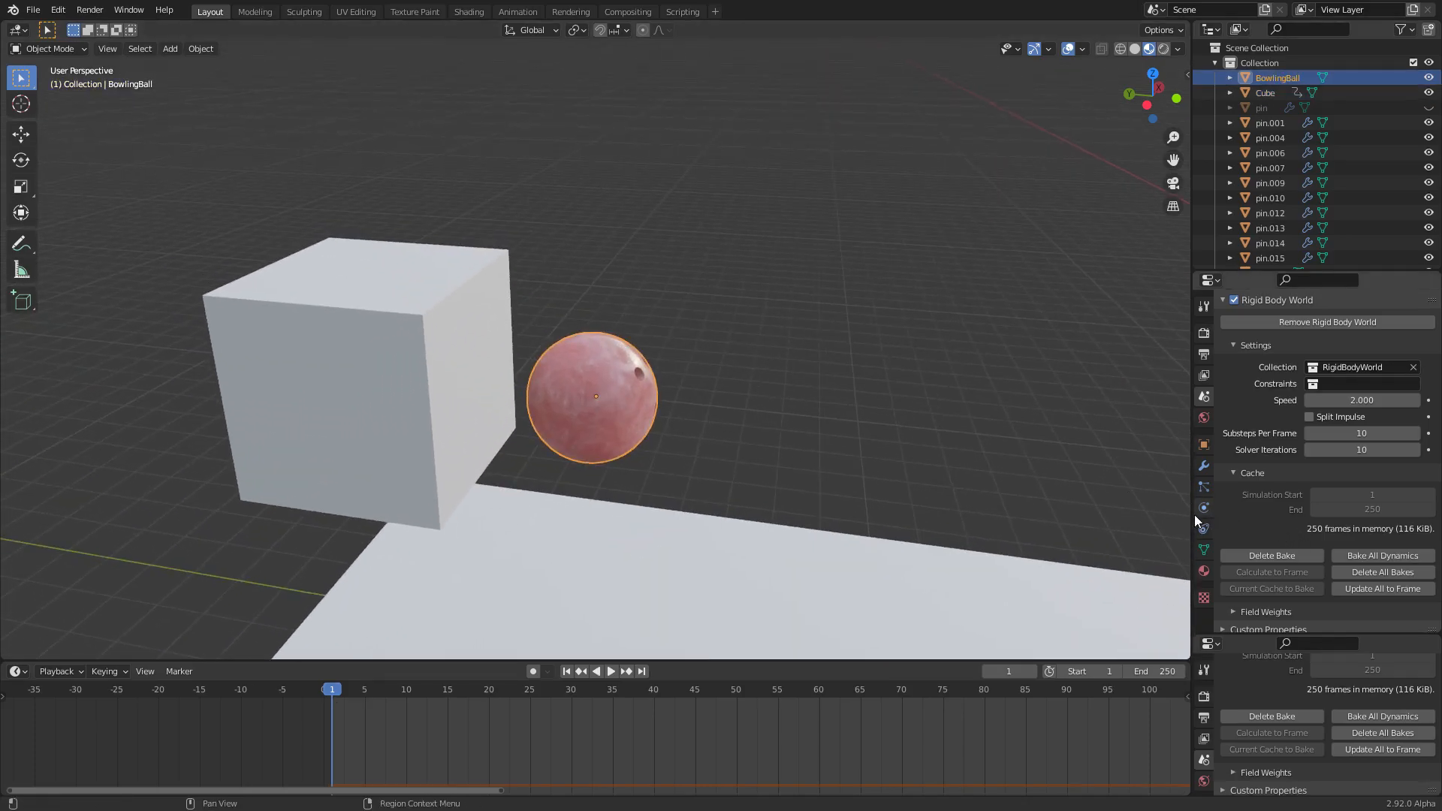
middle_drag(714, 416, 616, 375)
Step frame by frame through the cube's push to examine how it contacts the ball, and return to frame 1
key(Right)
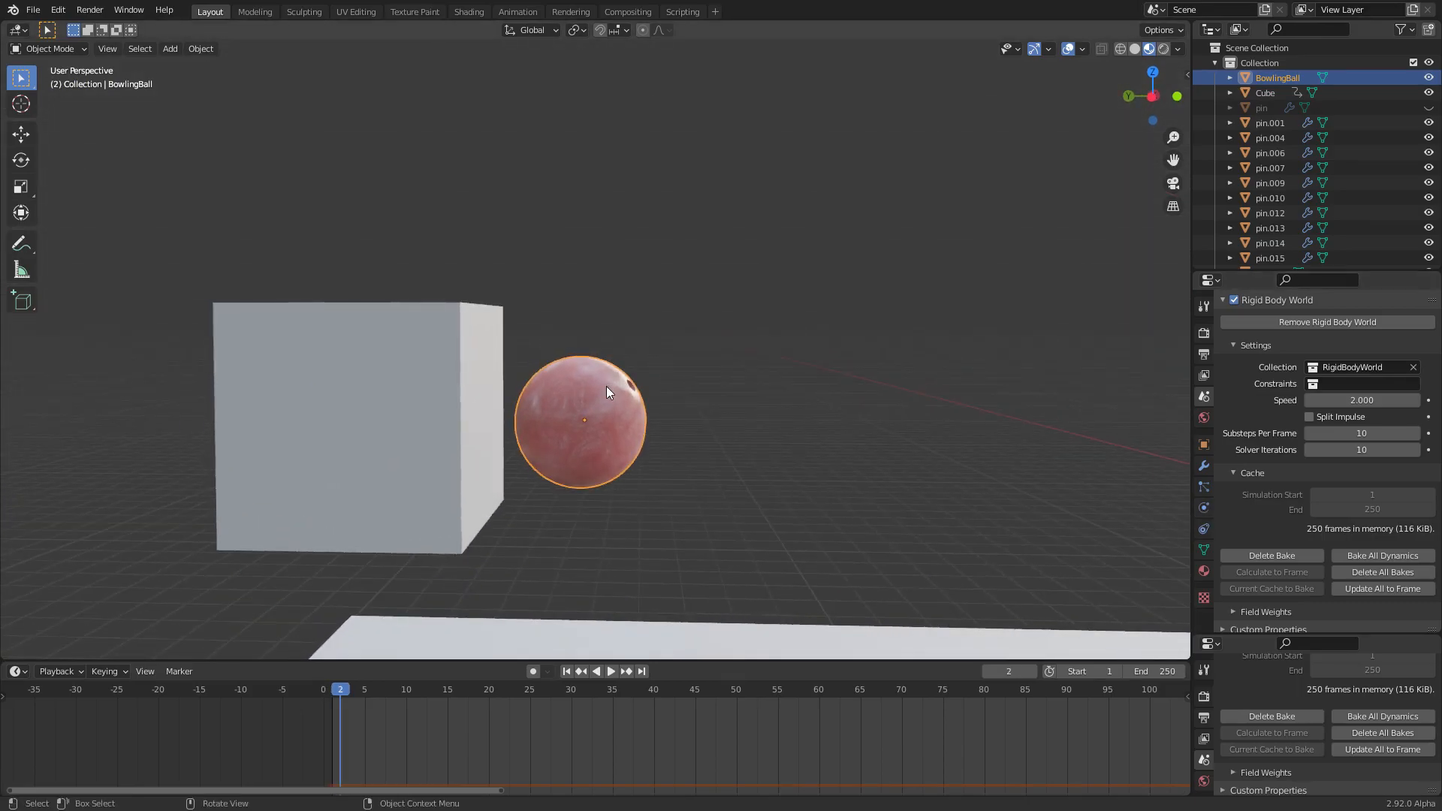
scroll(603, 397, up, 2)
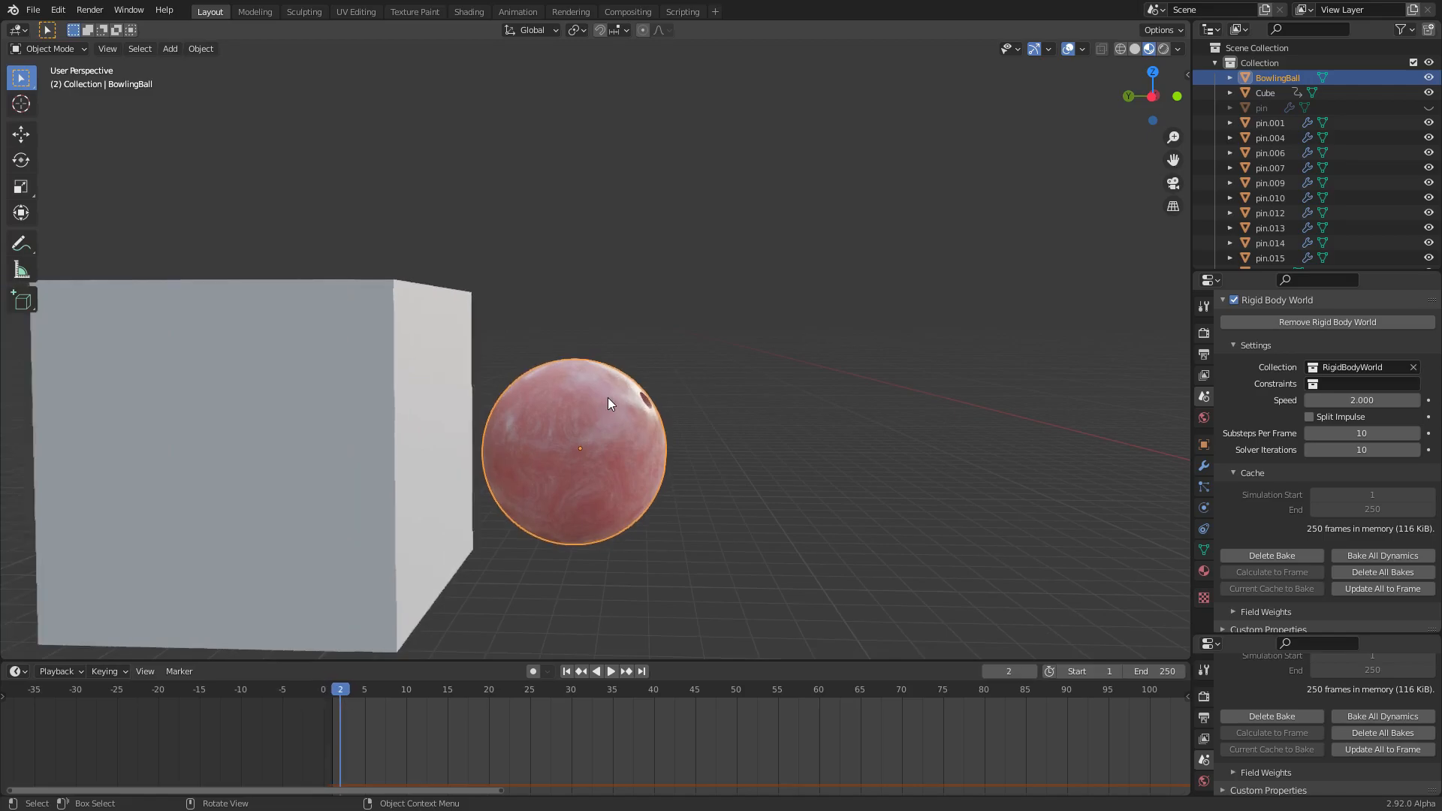
key(Right)
key(Right)
key(Right)
key(Right)
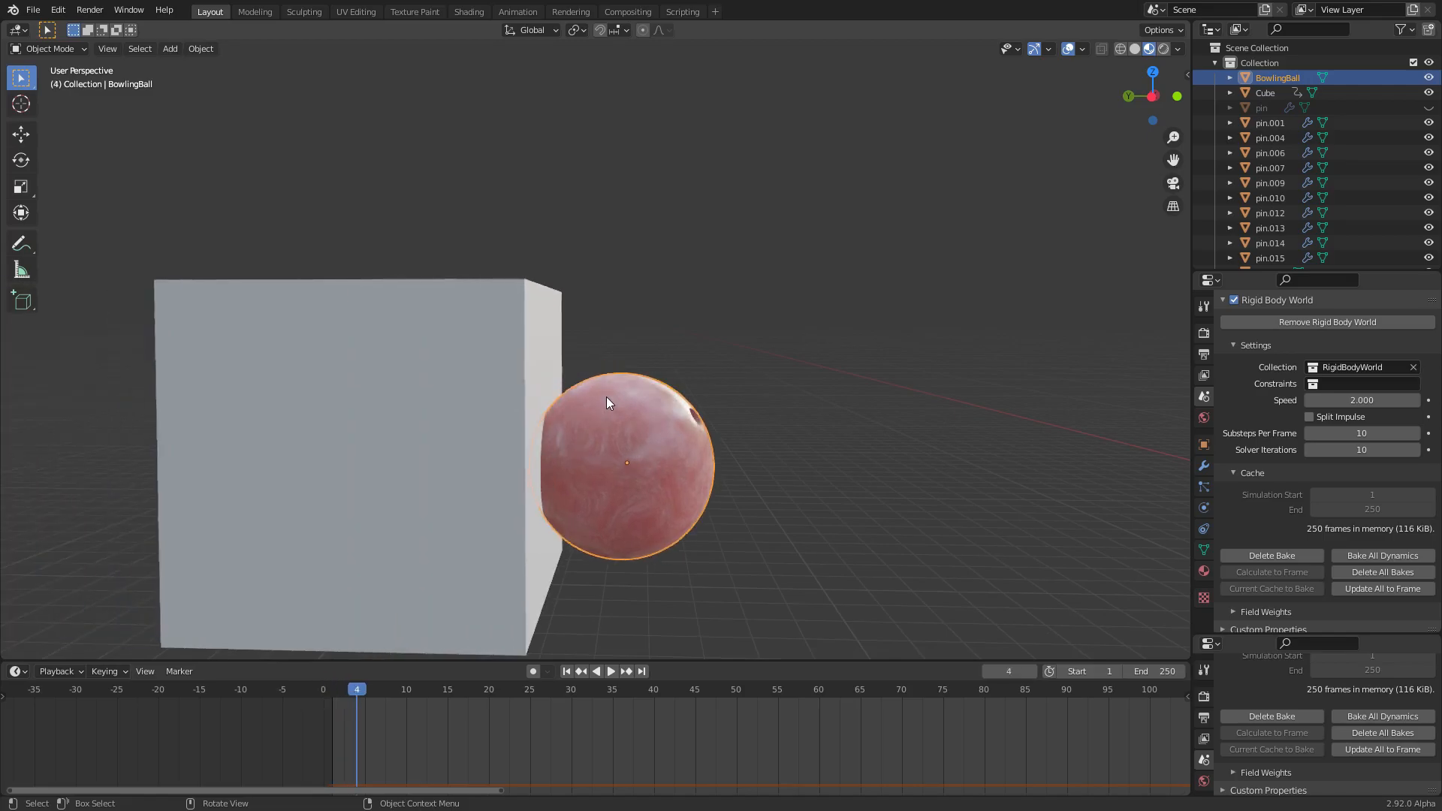
key(Left)
key(Left)
key(Left)
key(Left)
key(Left)
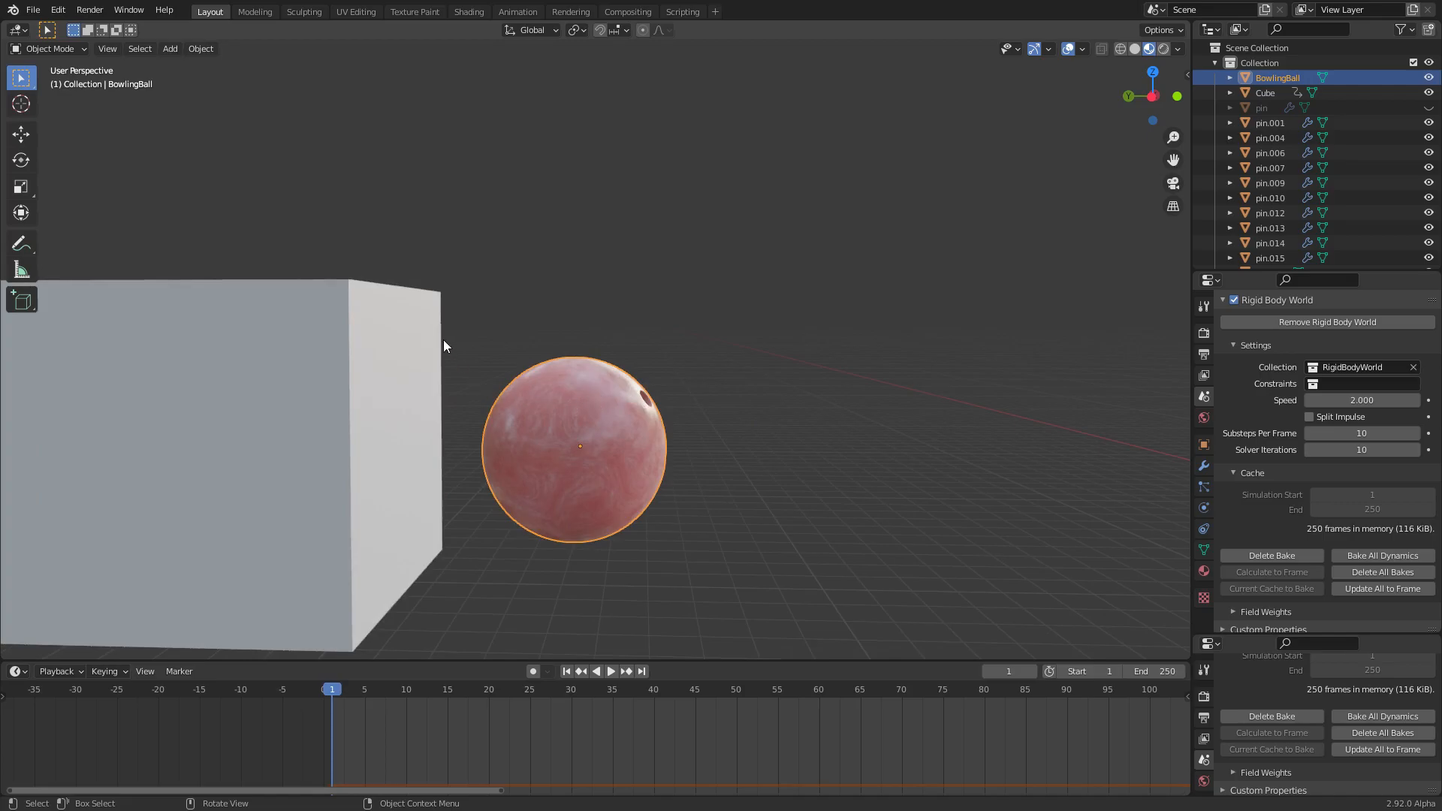
Enable rigid body deactivation with Start Deactivated in the bowling ball's physics dynamics
click(1203, 507)
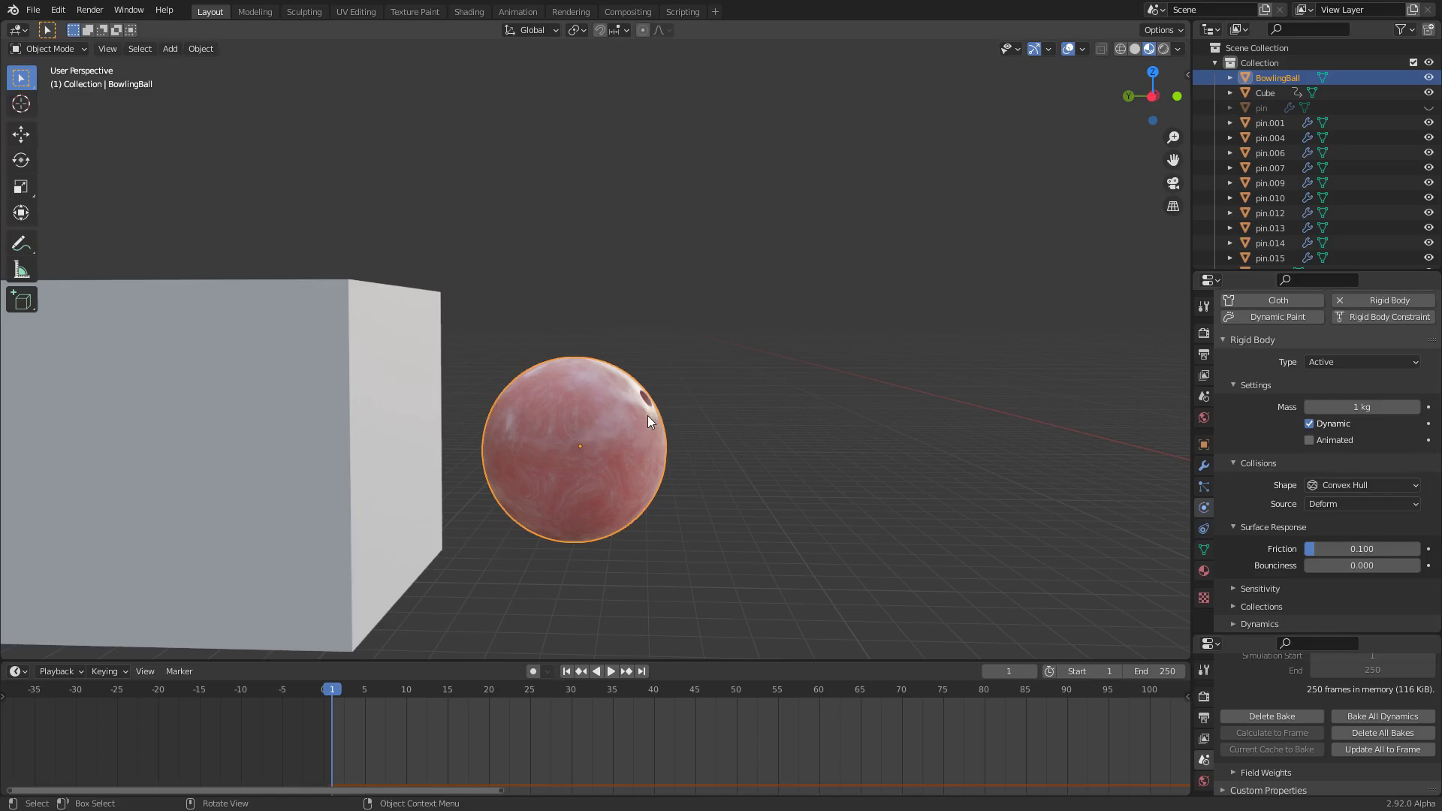
click(1261, 624)
scroll(1265, 605, down, 2)
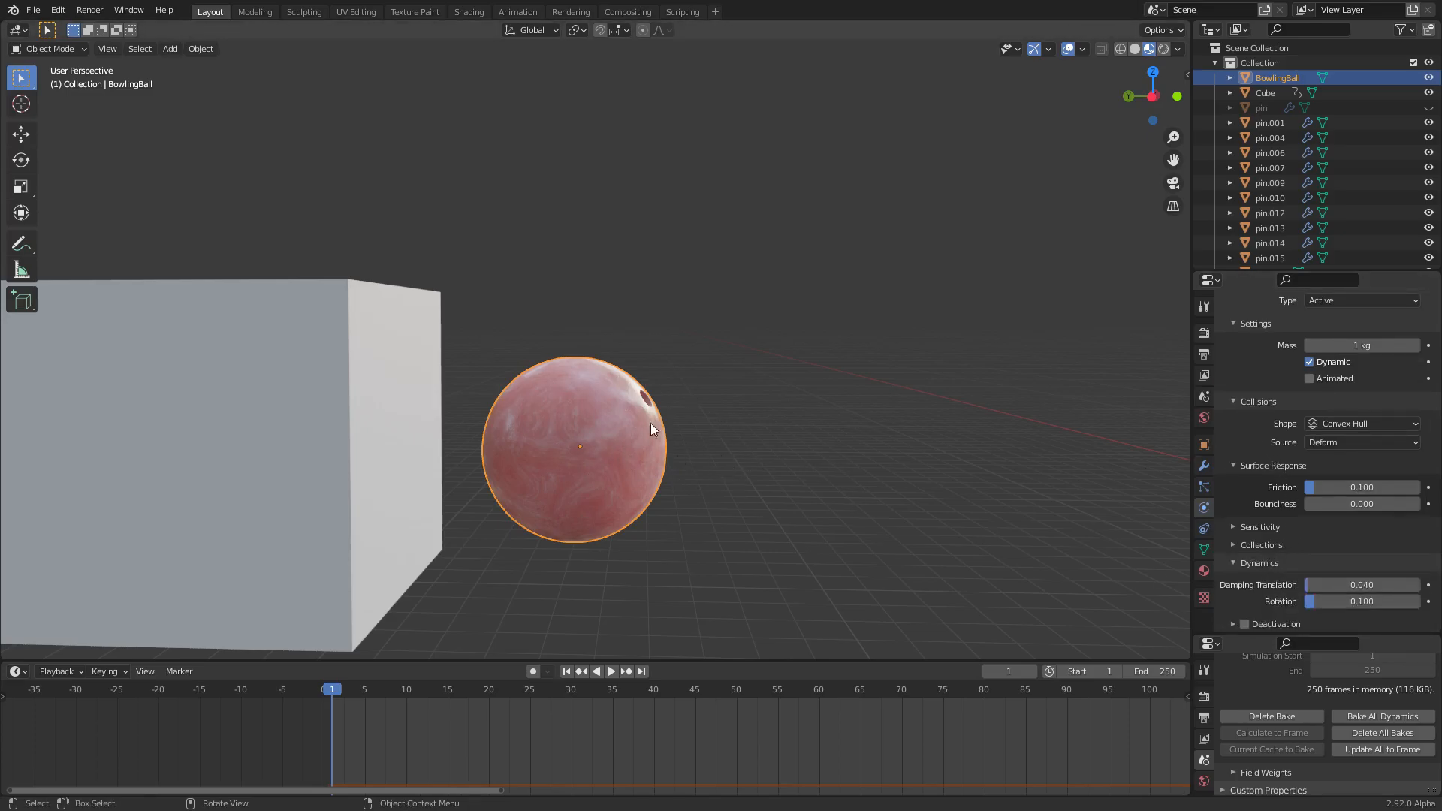
click(1269, 625)
scroll(1279, 601, down, 2)
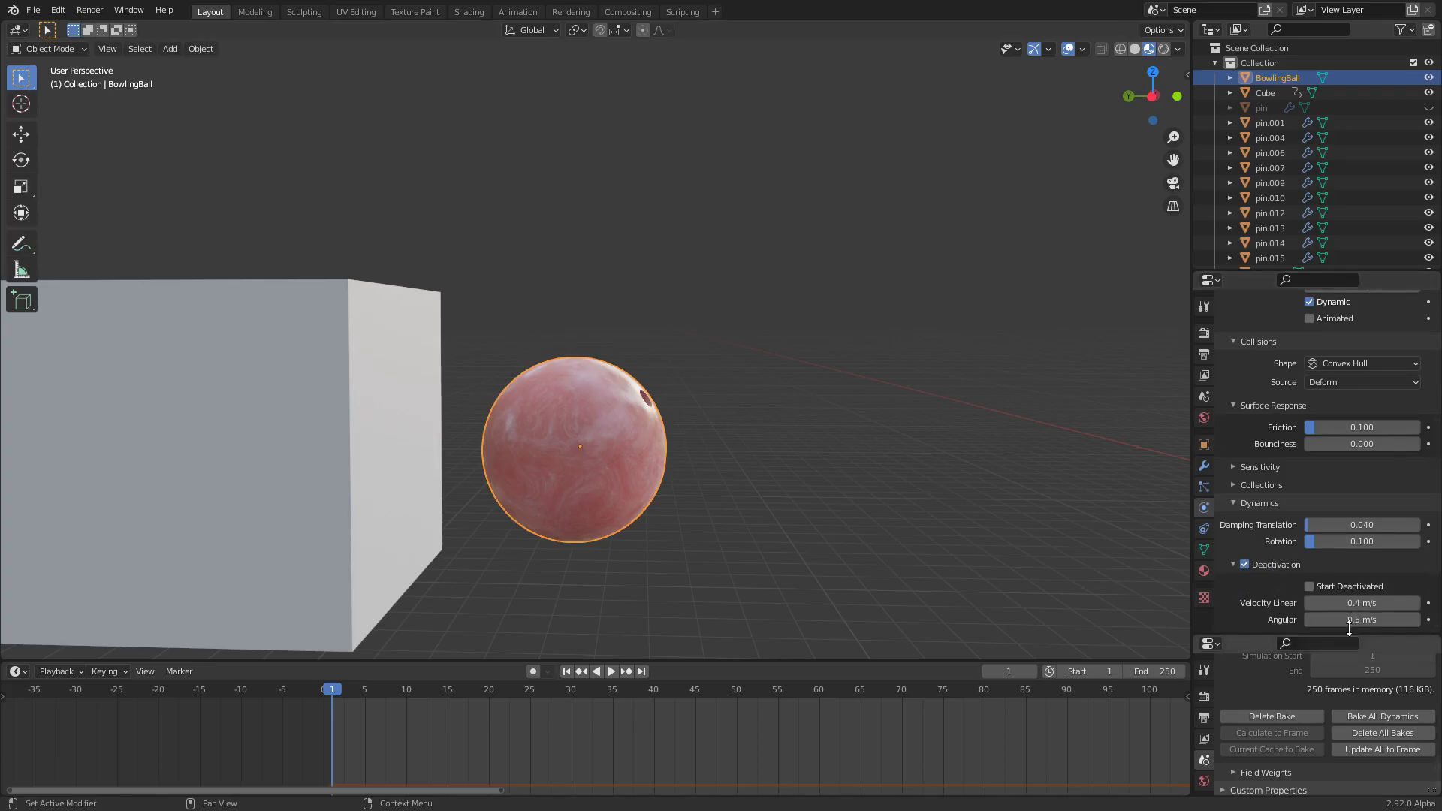
click(1311, 586)
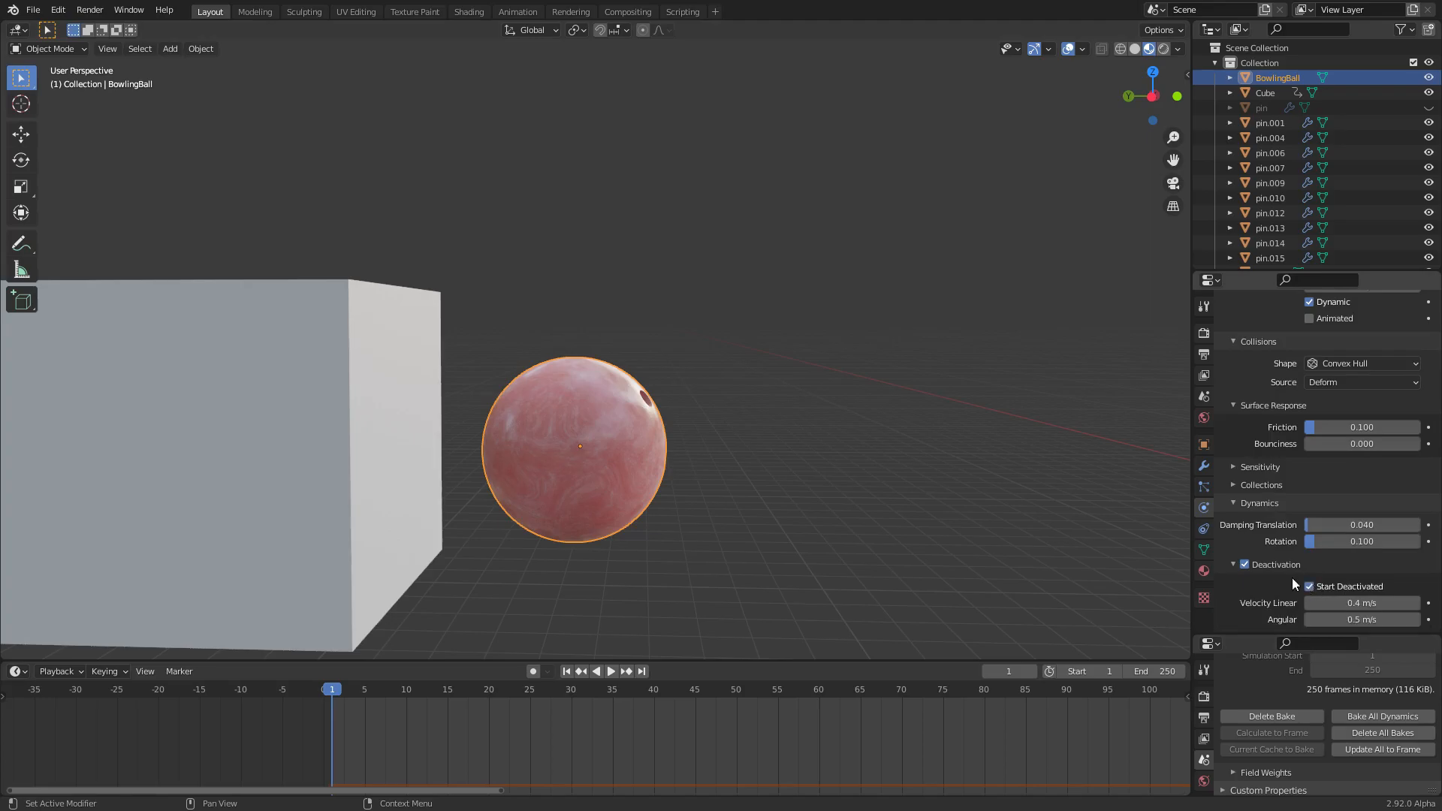
scroll(736, 425, down, 2)
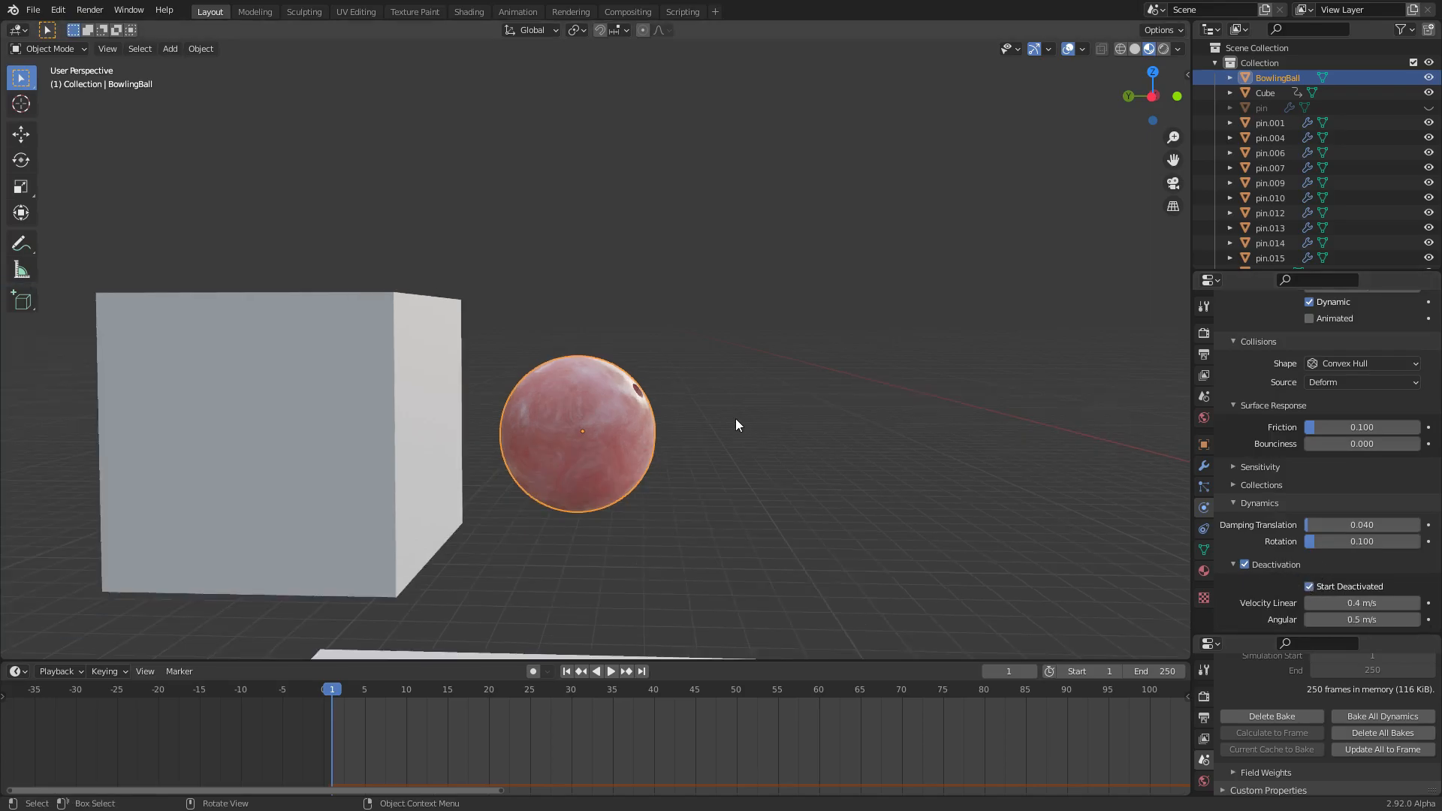
Delete the bake, bake the simulation again, and check the cube's push on the ball frame by frame up to frame 5
click(1274, 712)
click(1277, 715)
scroll(638, 422, up, 2)
key(Right)
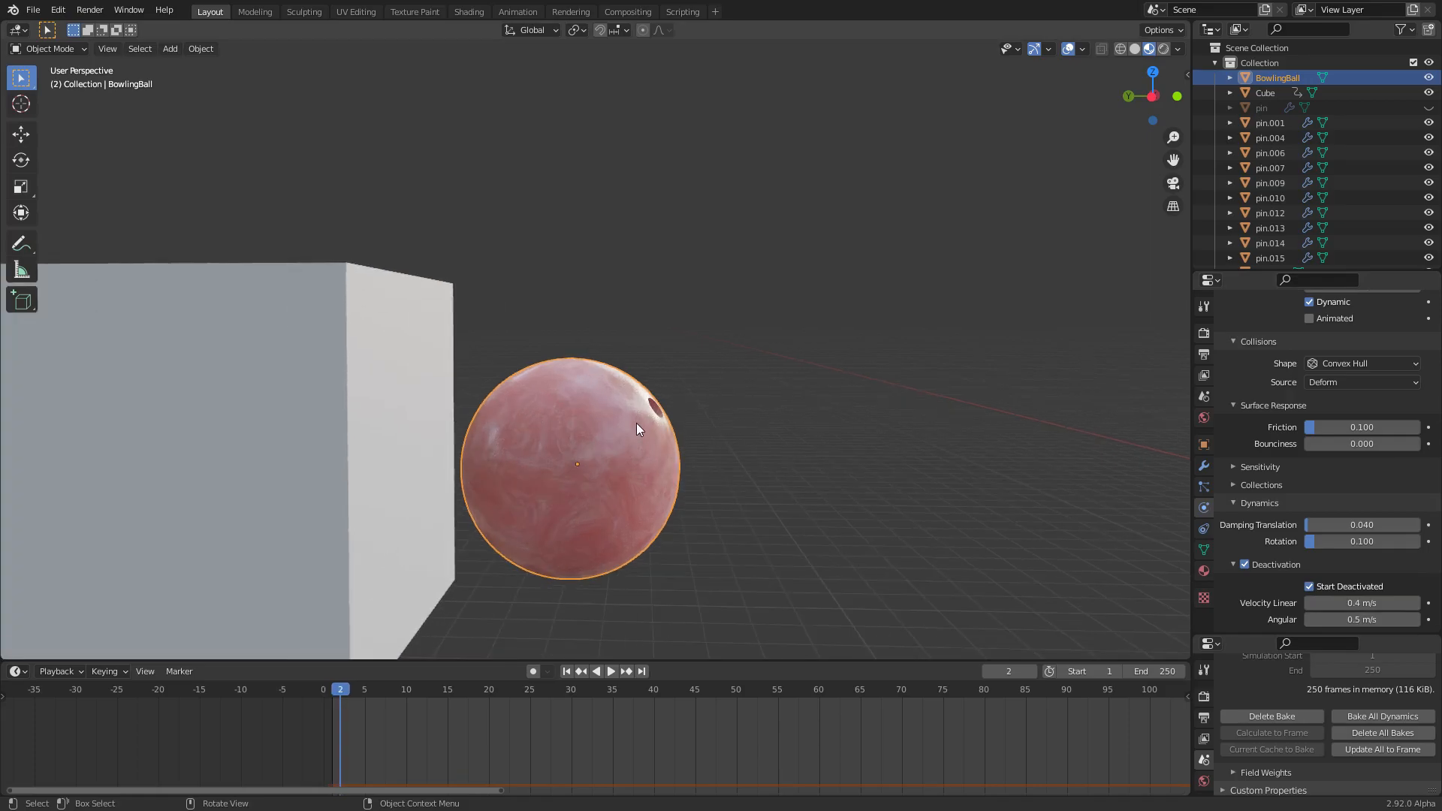
key(Right)
key(Right)
key(Right)
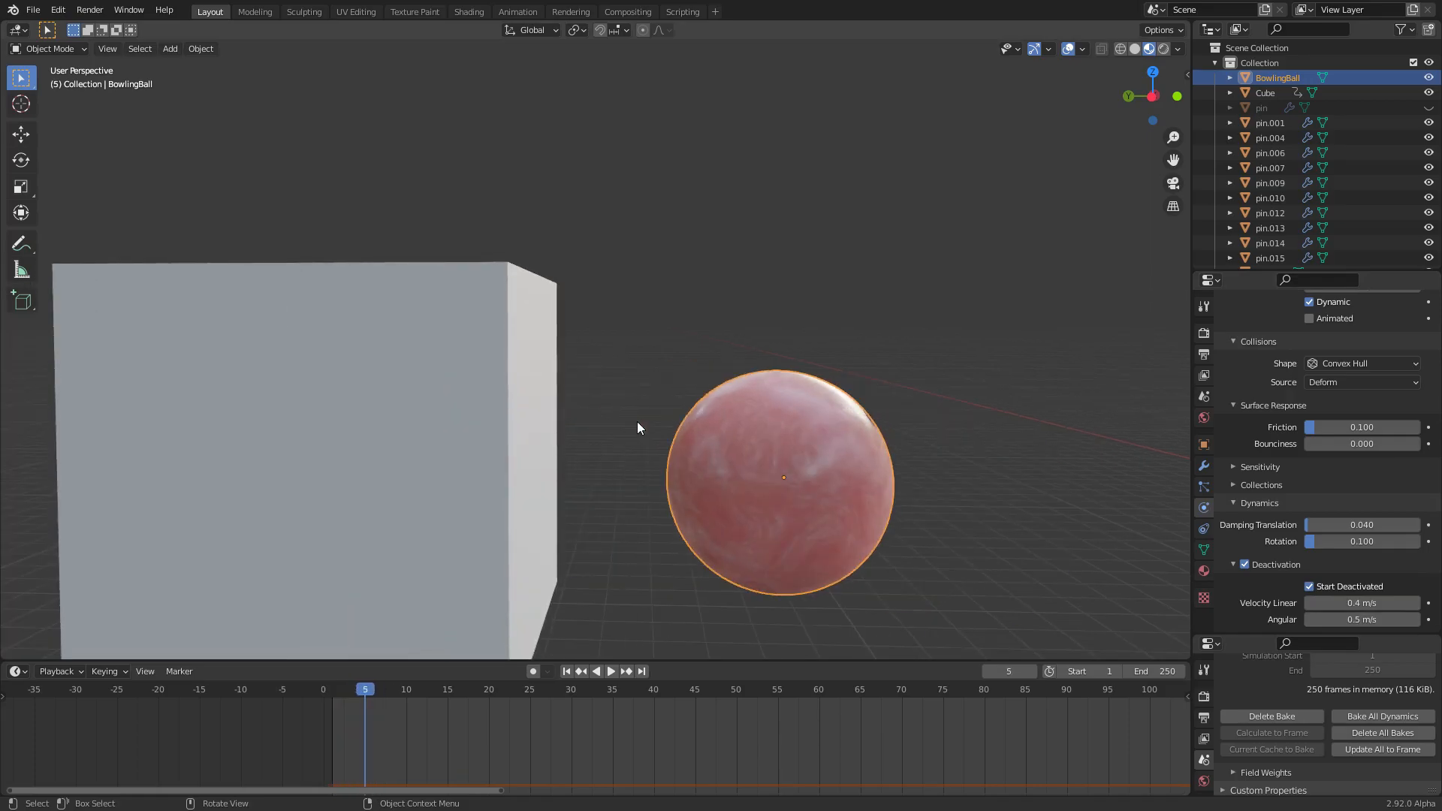
key(shift+Left)
Play the rebaked simulation with the whole lane in view, replaying it several times from frame 1
scroll(635, 424, down, 6)
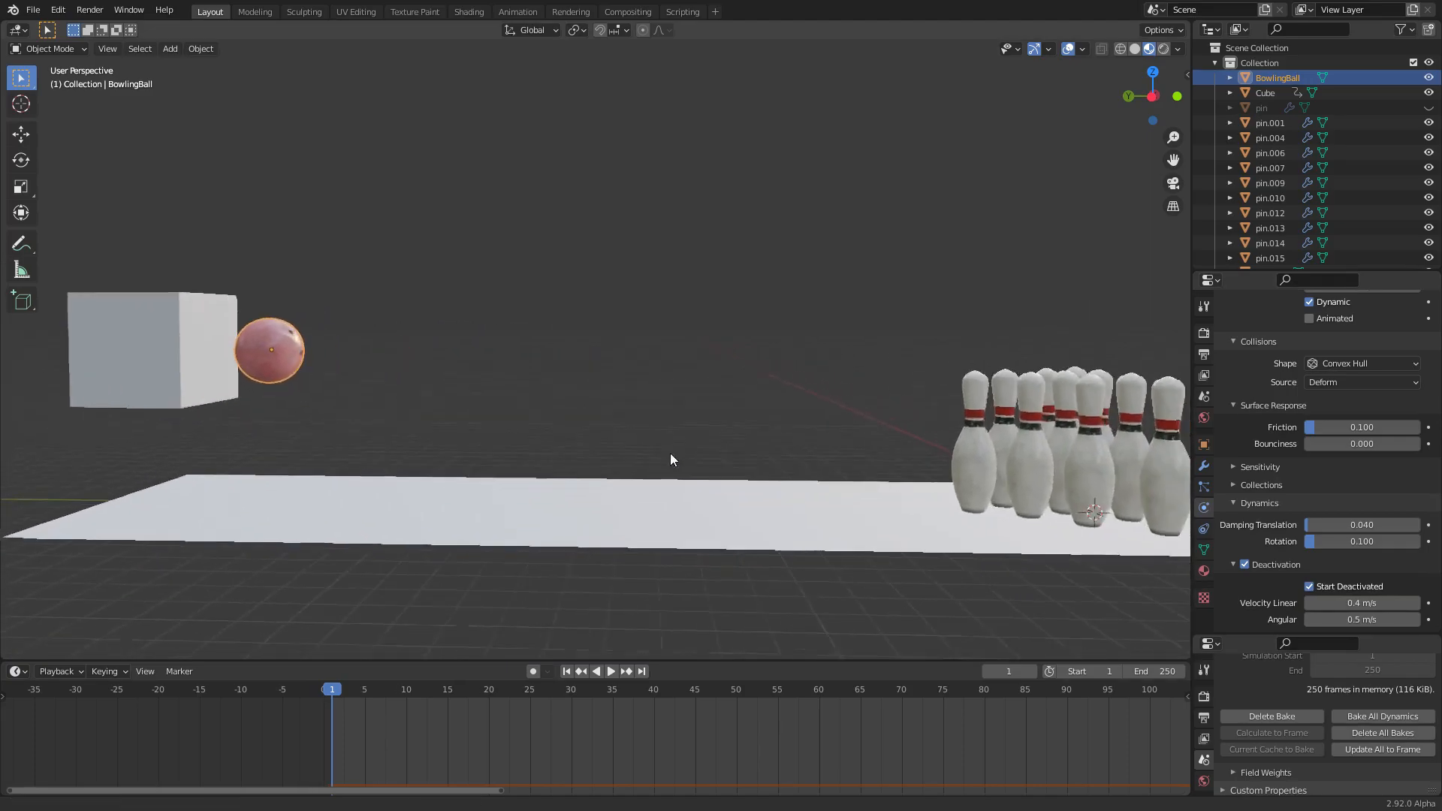
scroll(667, 451, down, 4)
key(space)
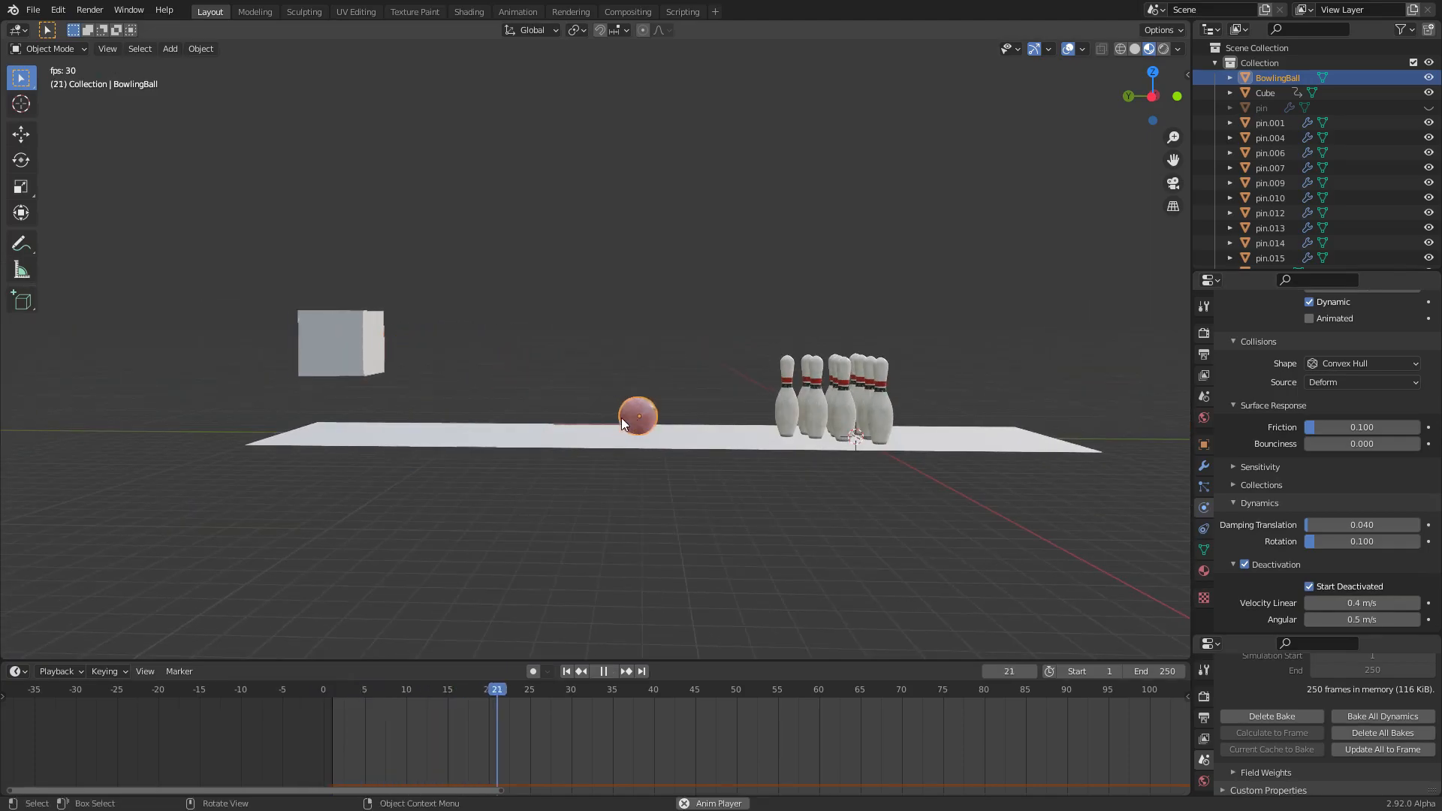
middle_drag(747, 413, 719, 448)
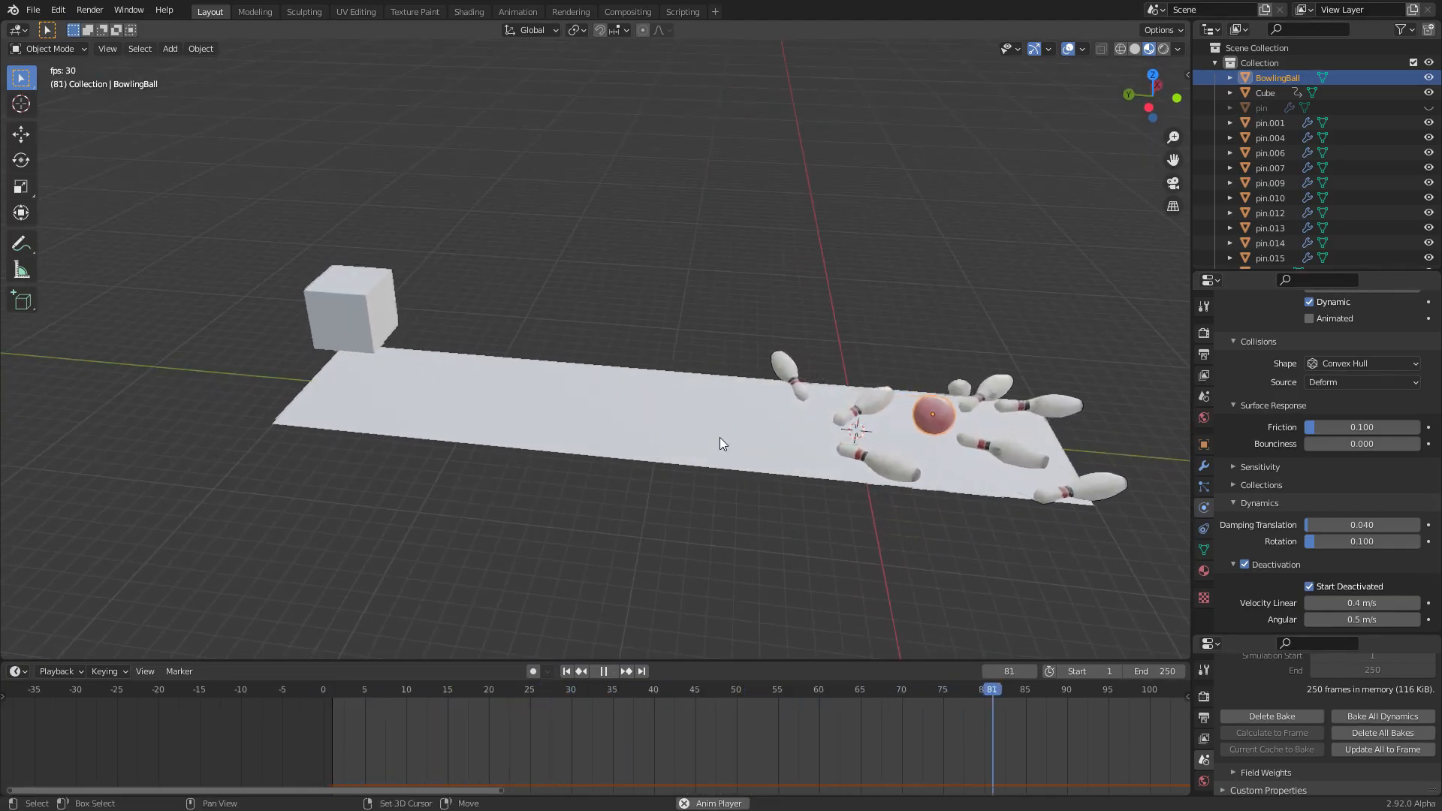
key(shift+Left)
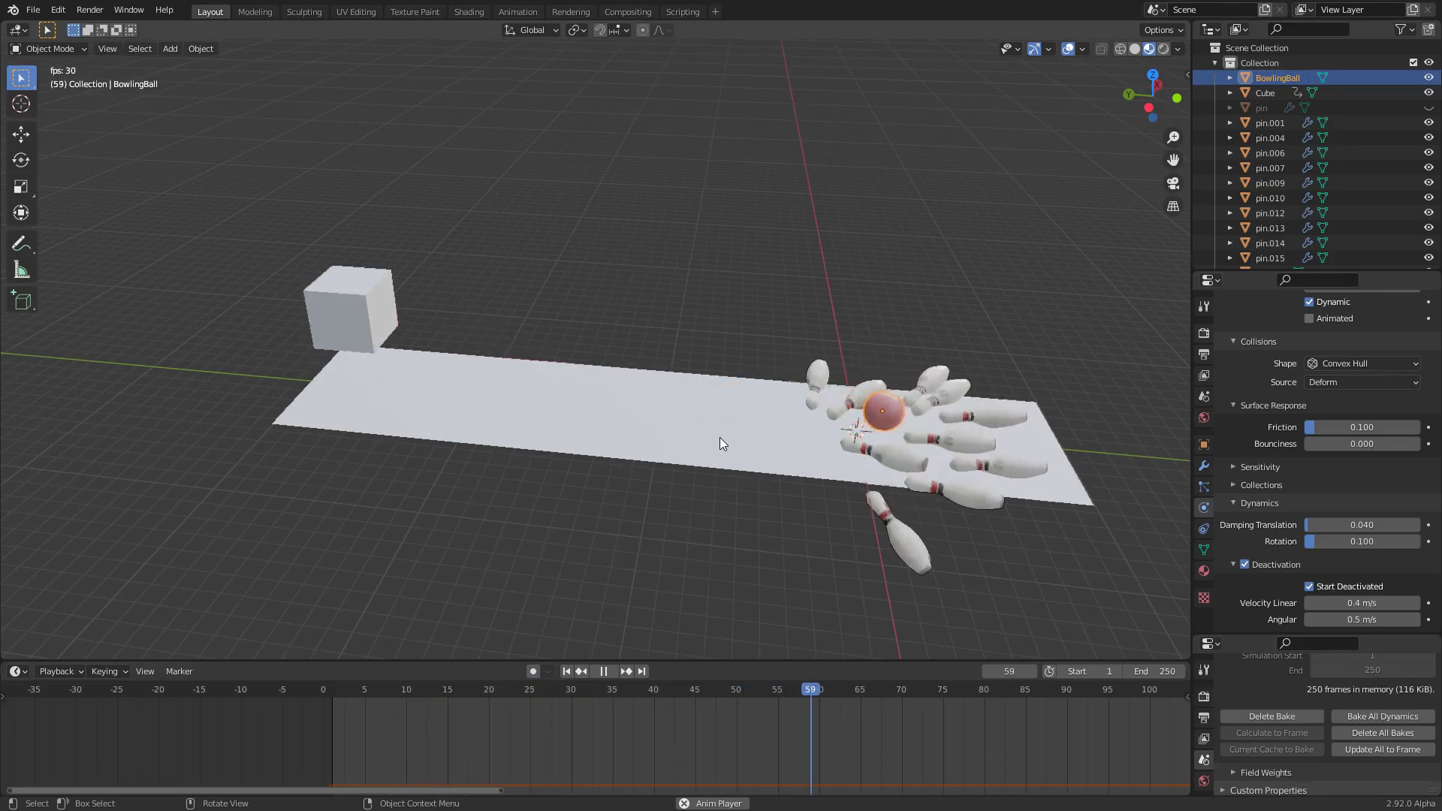
key(shift+Left)
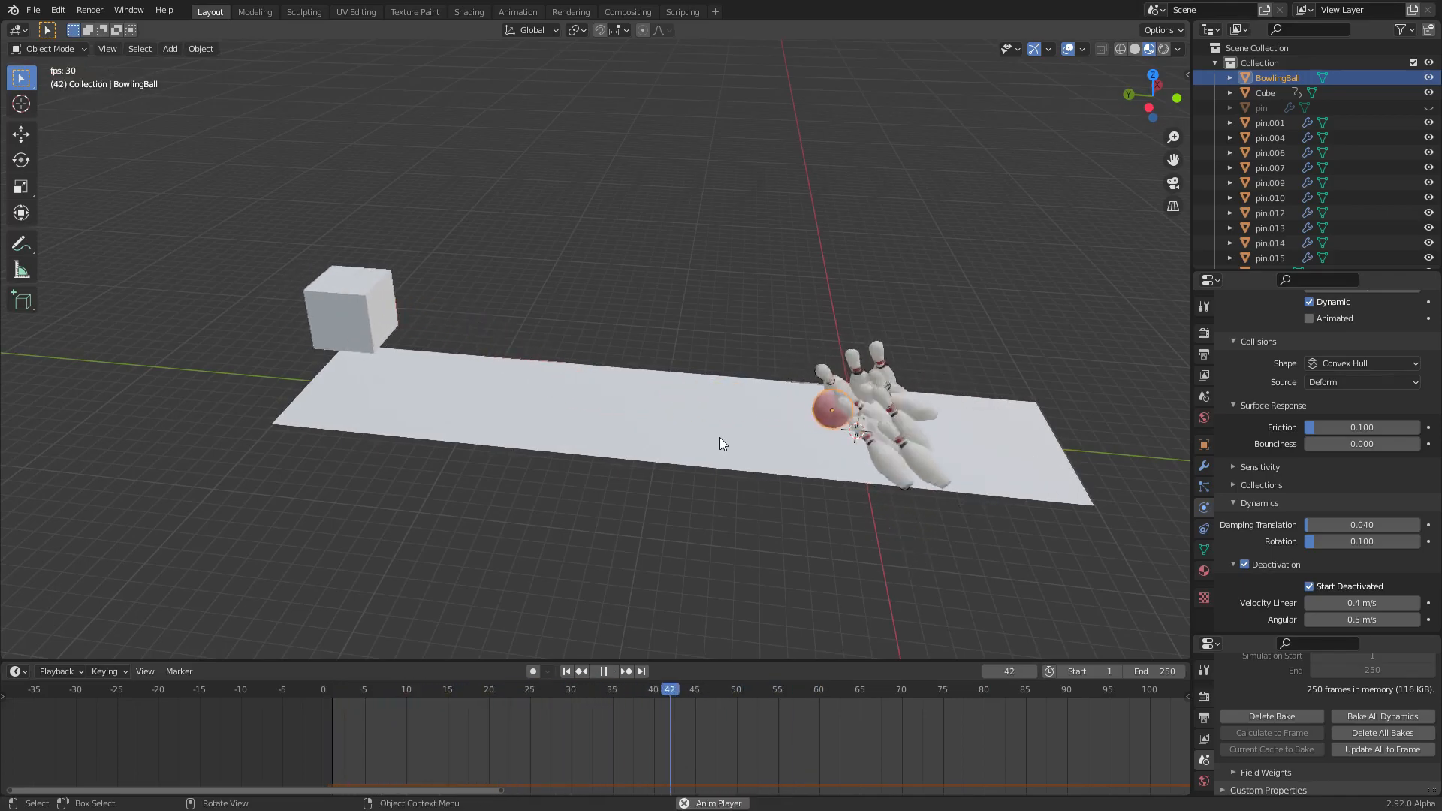
key(shift+Left)
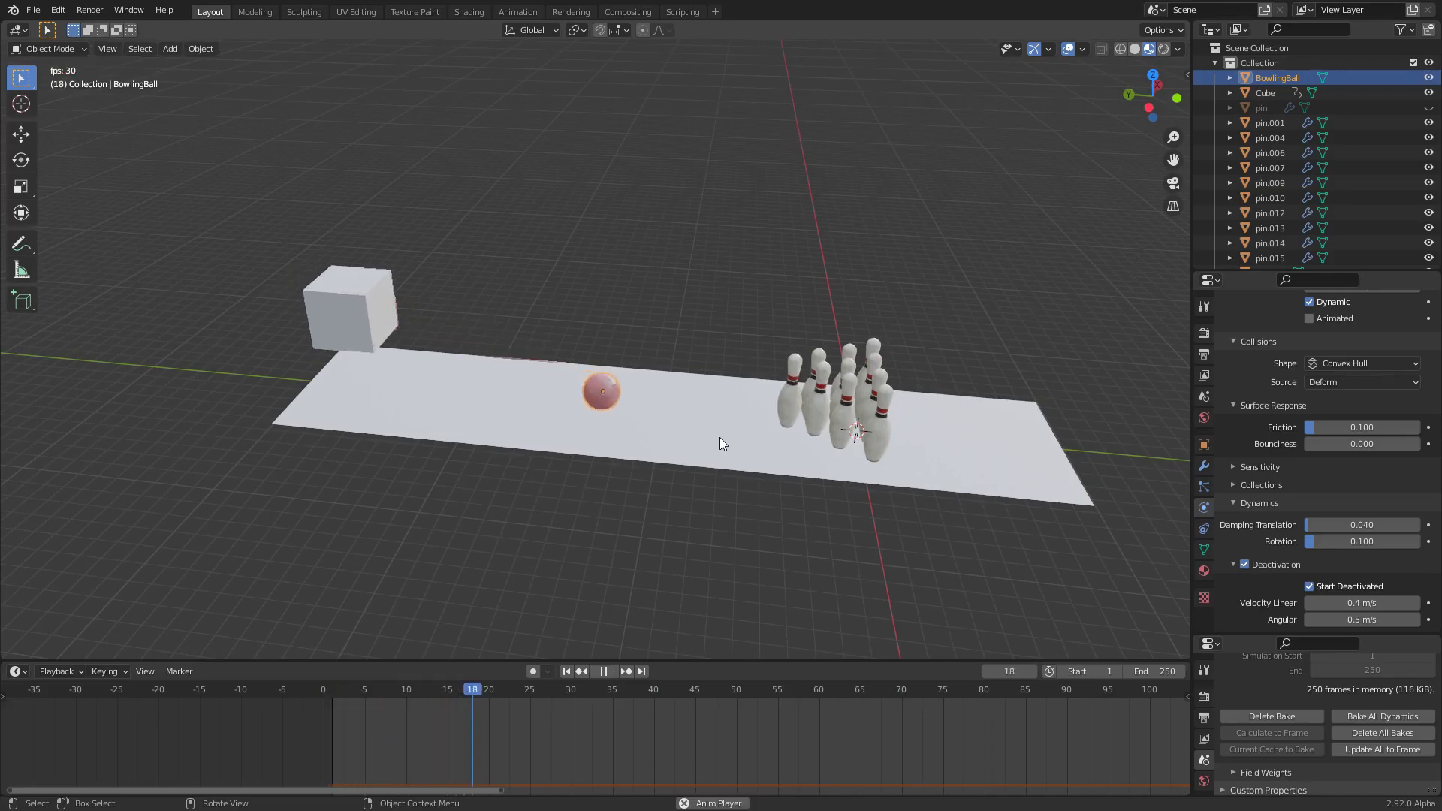
key(Escape)
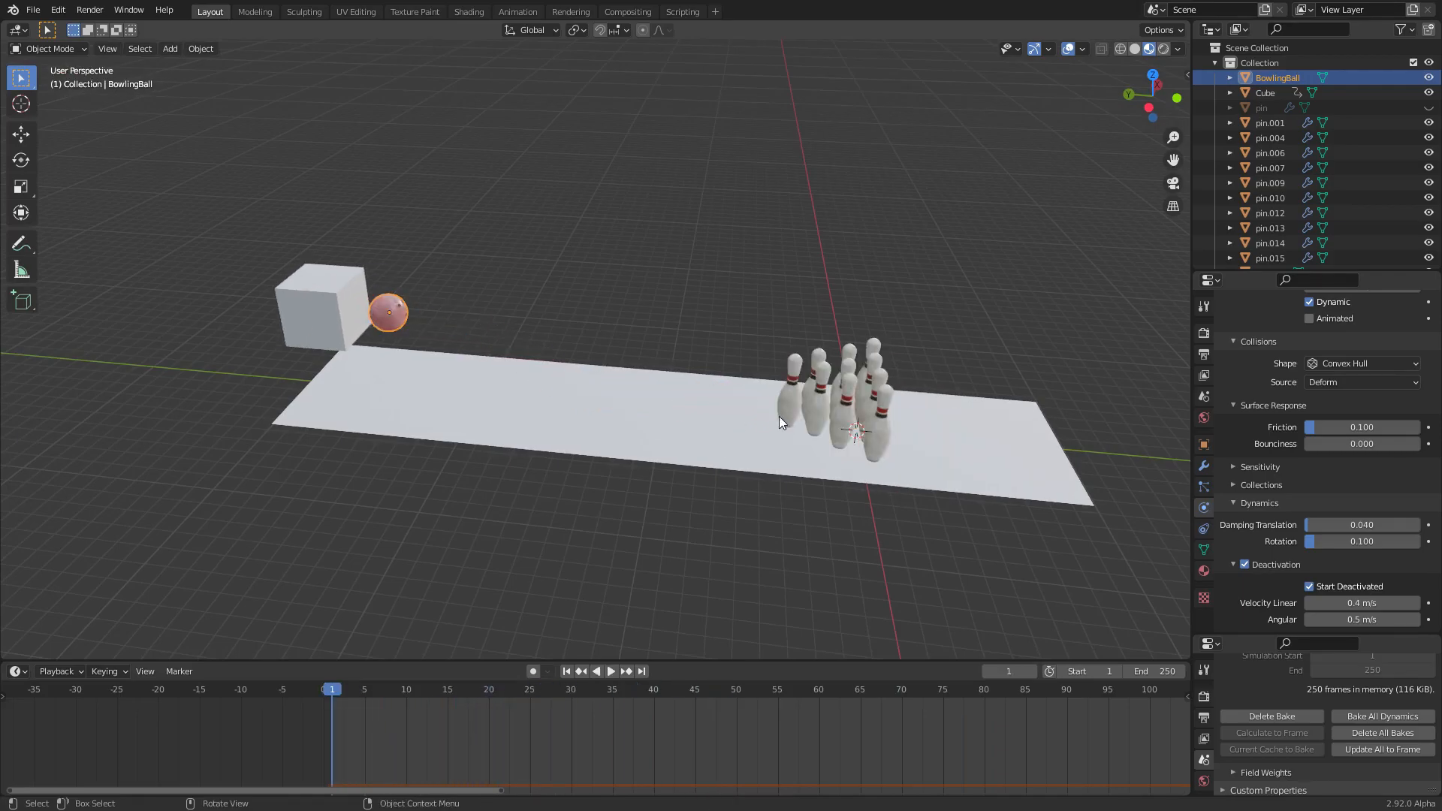
Set the front pin's rigid body mass to 0.15 kg and its bounciness to 0.487
scroll(781, 417, up, 3)
shift+middle_drag(880, 389, 668, 404)
click(738, 422)
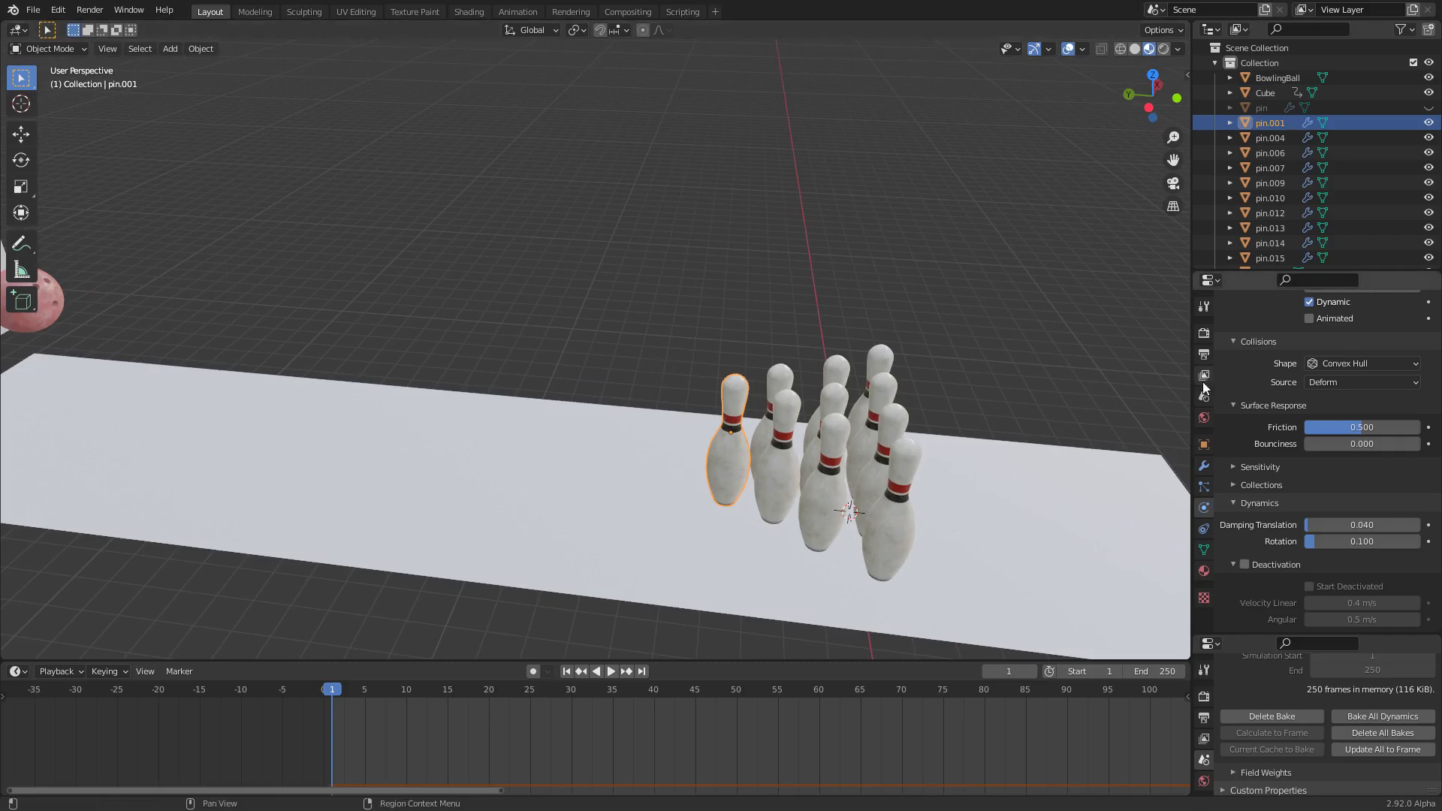
scroll(1341, 513, up, 4)
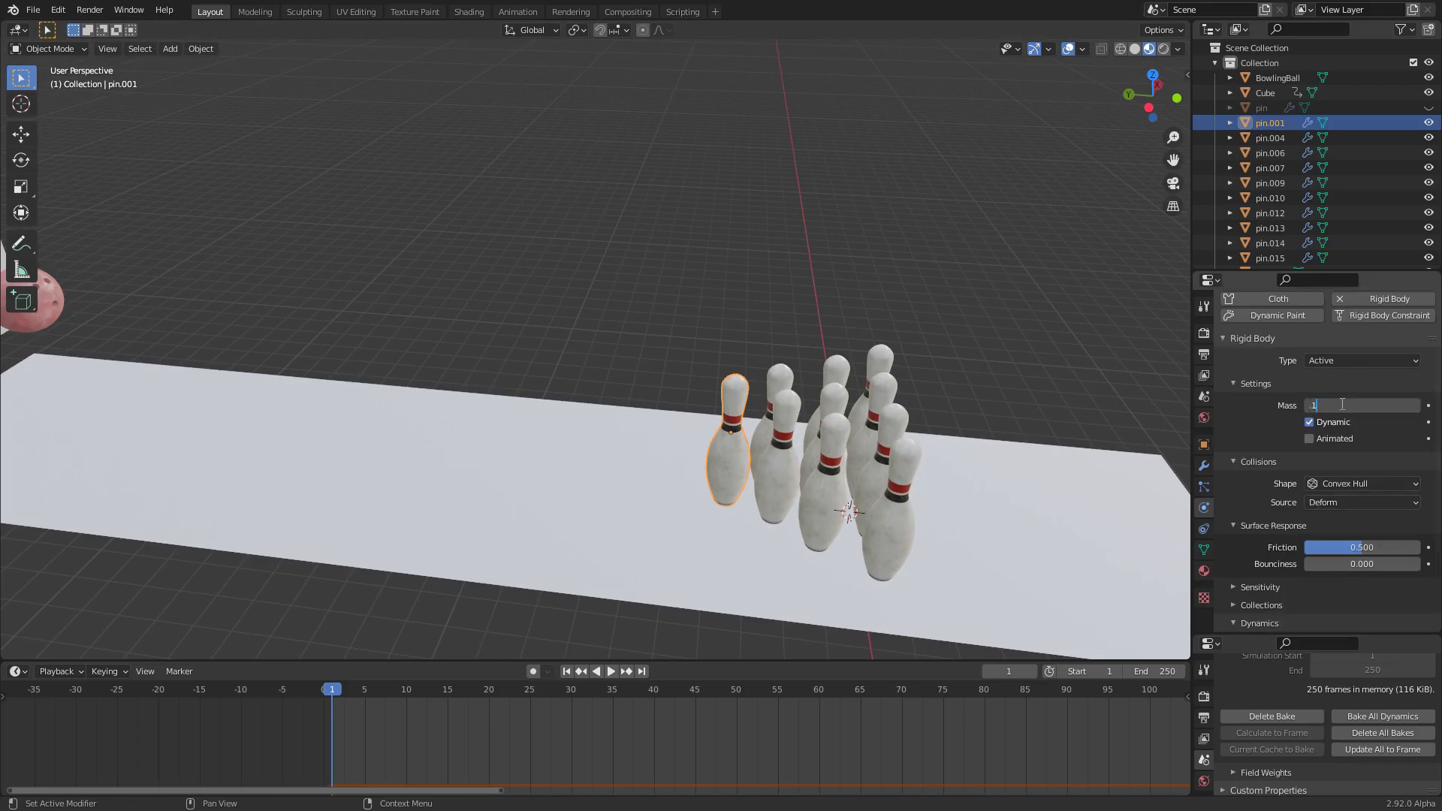
key(ctrl+s)
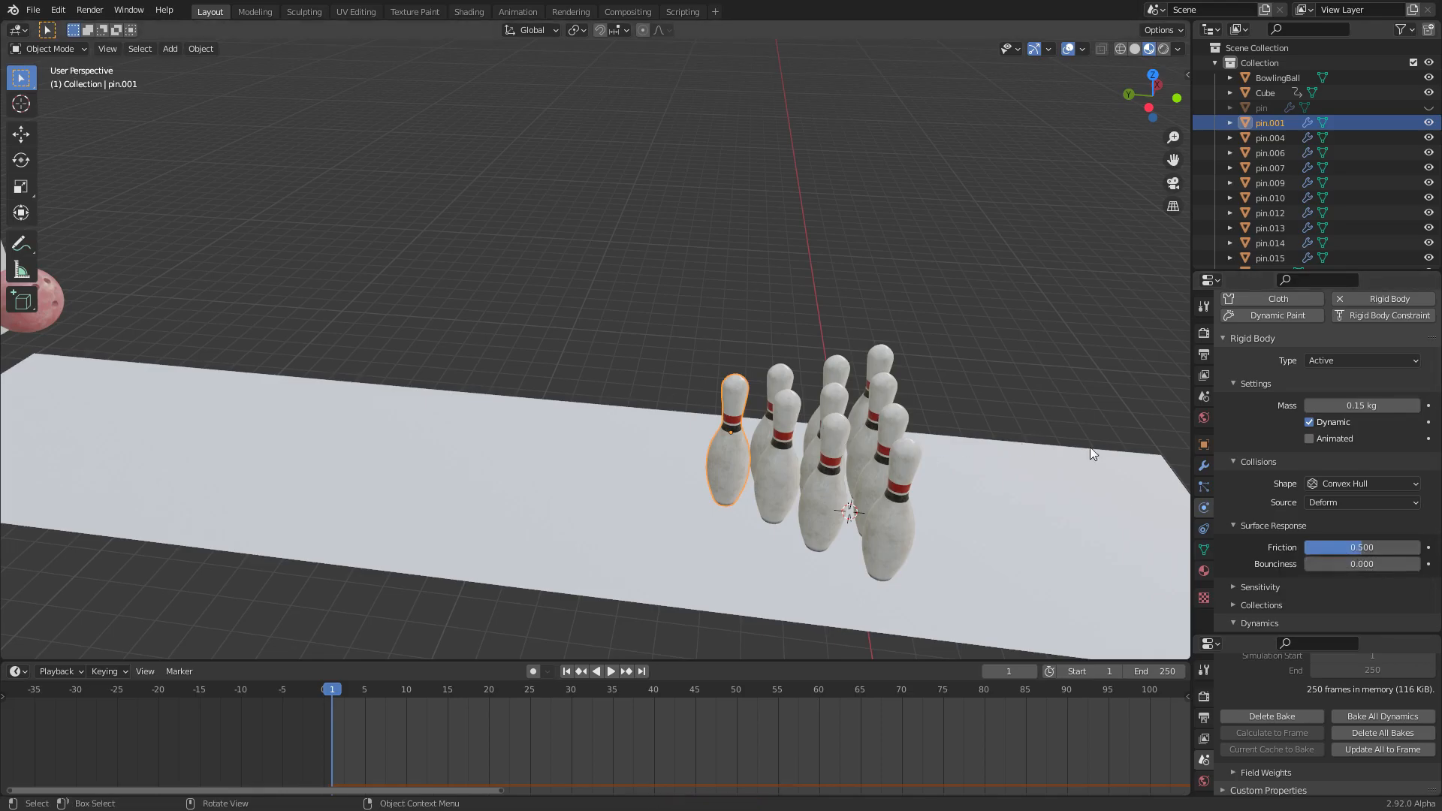
mouse_move(1342, 564)
mouse_down()
mouse_move(1383, 565)
mouse_move(1357, 568)
mouse_up()
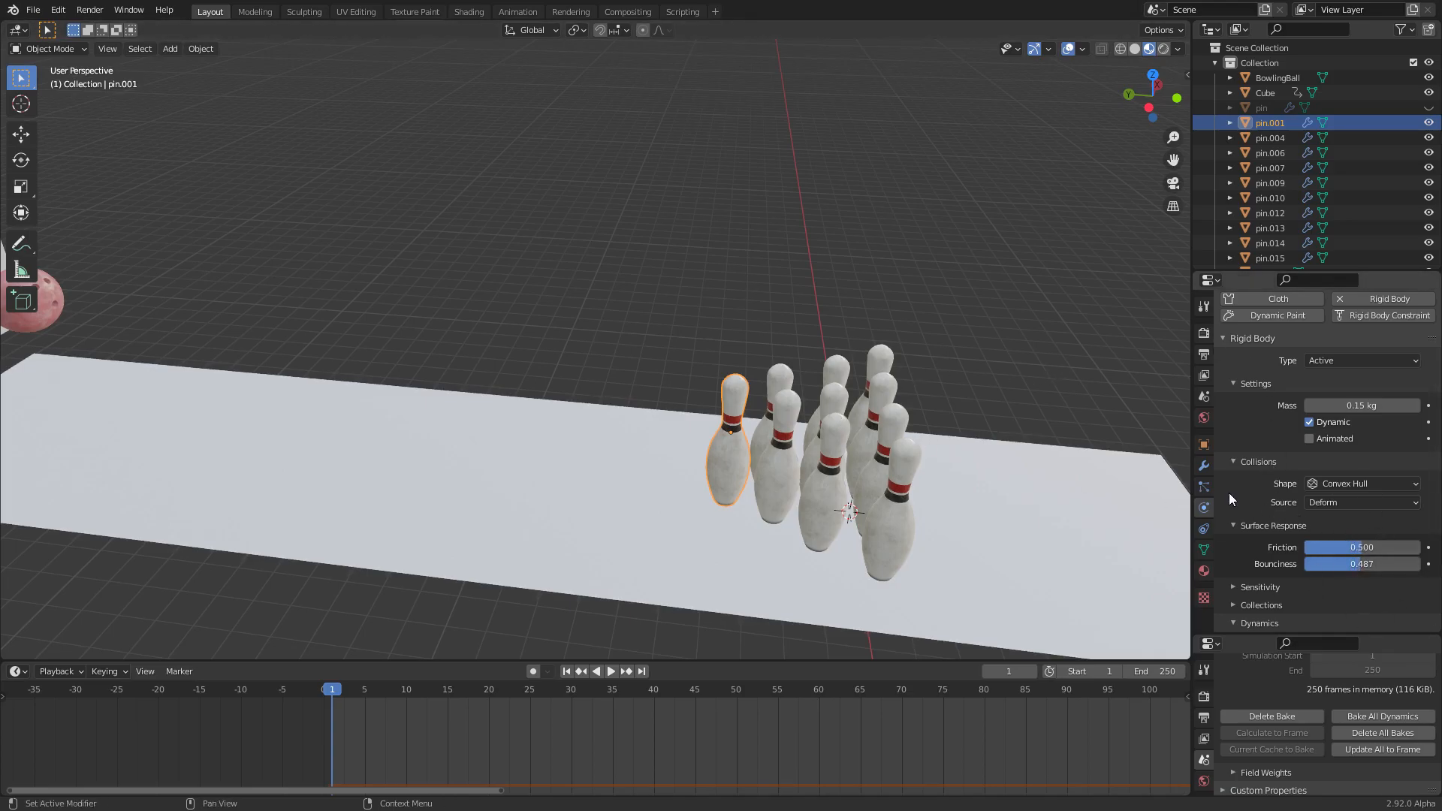
Save the file and switch to a top view centred on the pins
click(1153, 75)
key(ctrl+s)
shift+middle_drag(496, 542, 711, 291)
scroll(711, 291, up, 4)
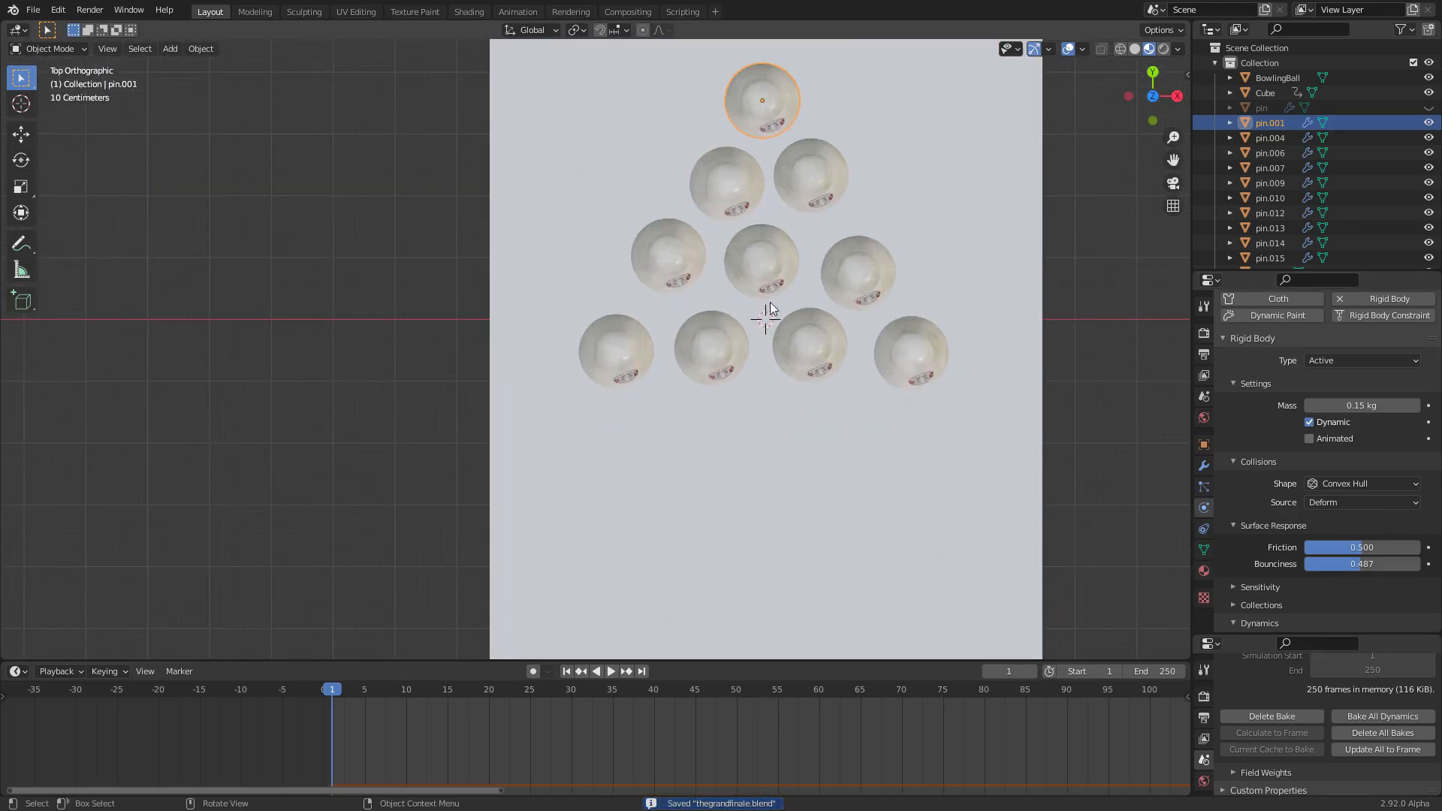
shift+middle_drag(878, 248, 812, 289)
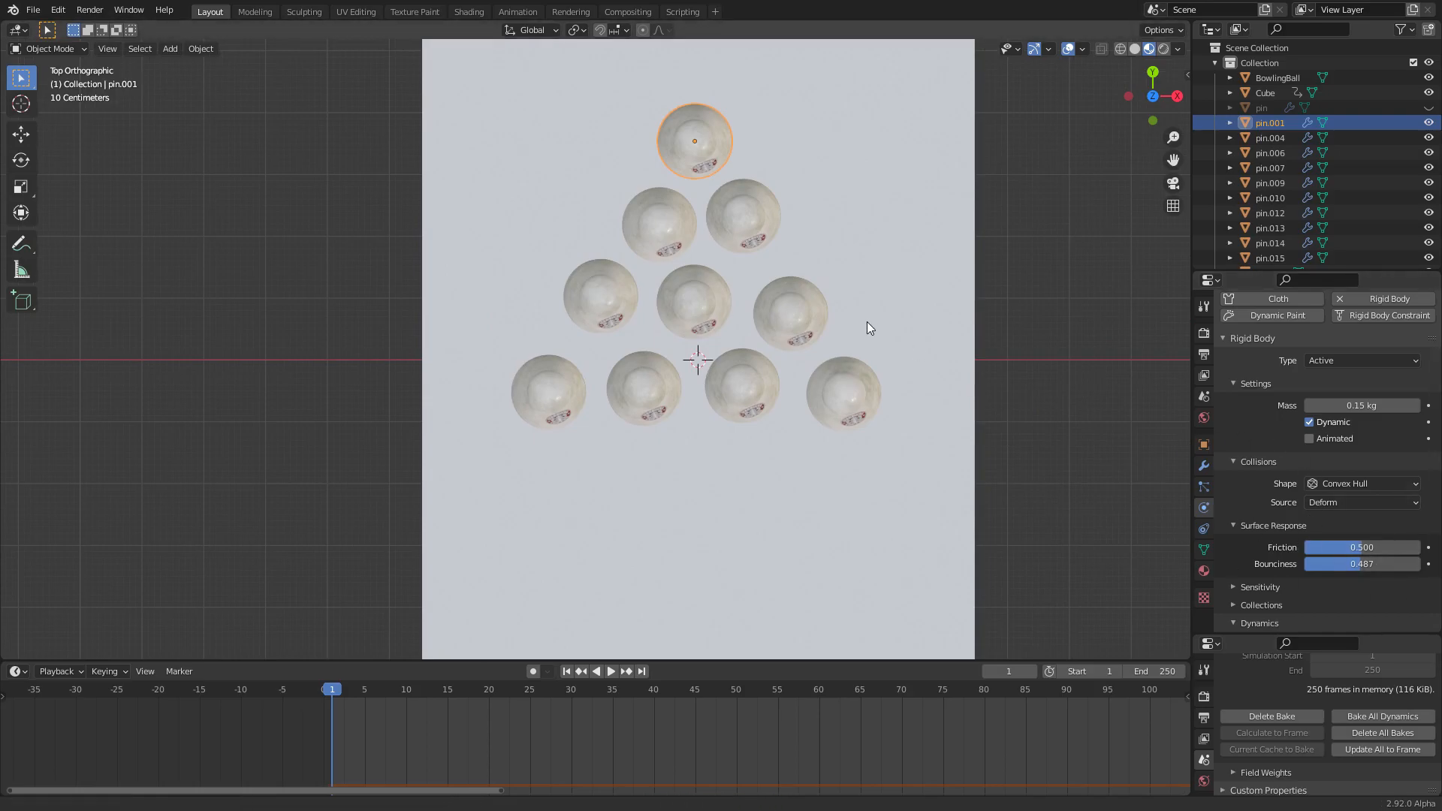
shift+middle_drag(866, 322, 864, 336)
Select all the pins without the lane, keeping the front pin active, and copy its rigid body settings to the others
drag(296, 490, 990, 130)
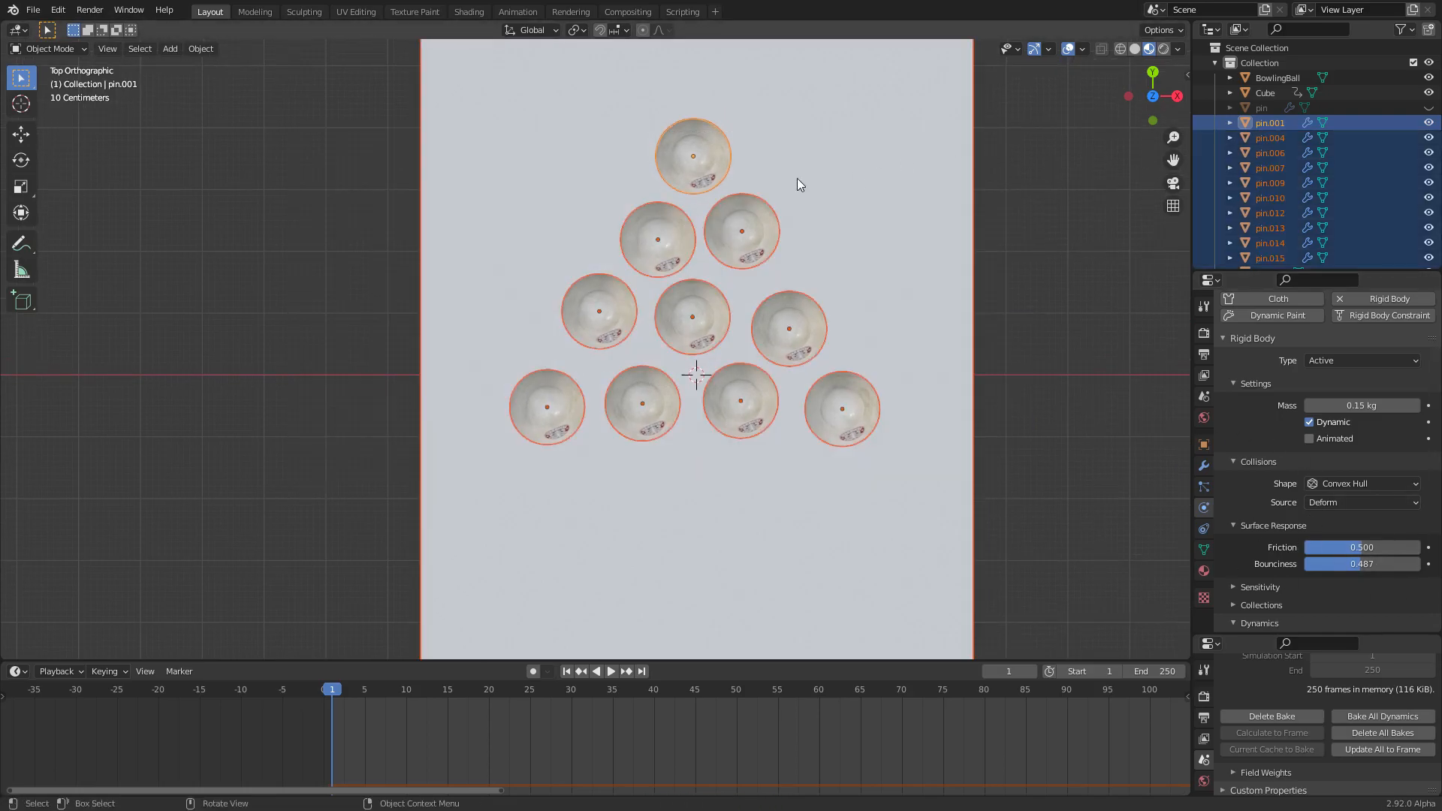
shift+middle_drag(799, 179, 774, 212)
shift+click(819, 178)
shift+click(819, 178)
shift+click(667, 182)
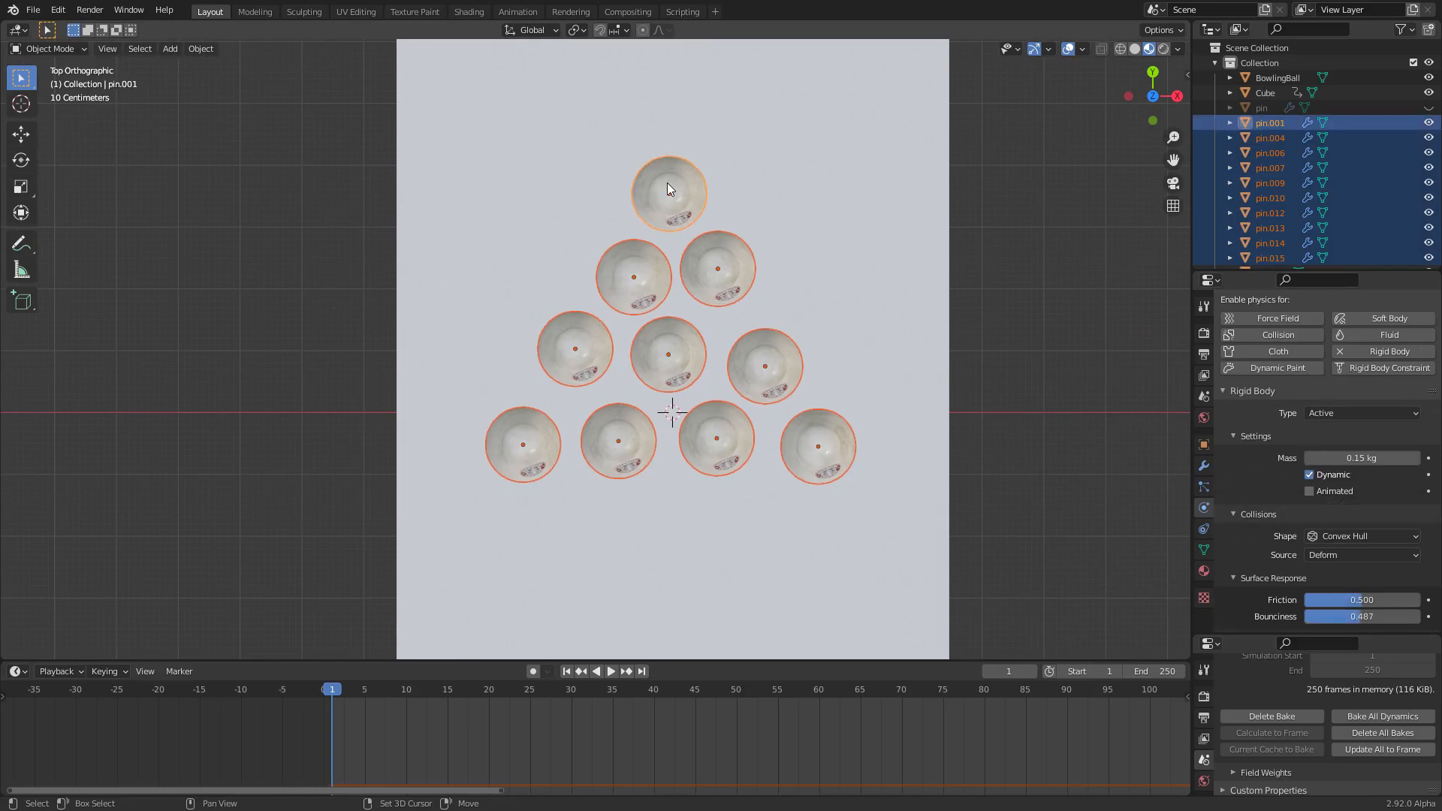
click(200, 49)
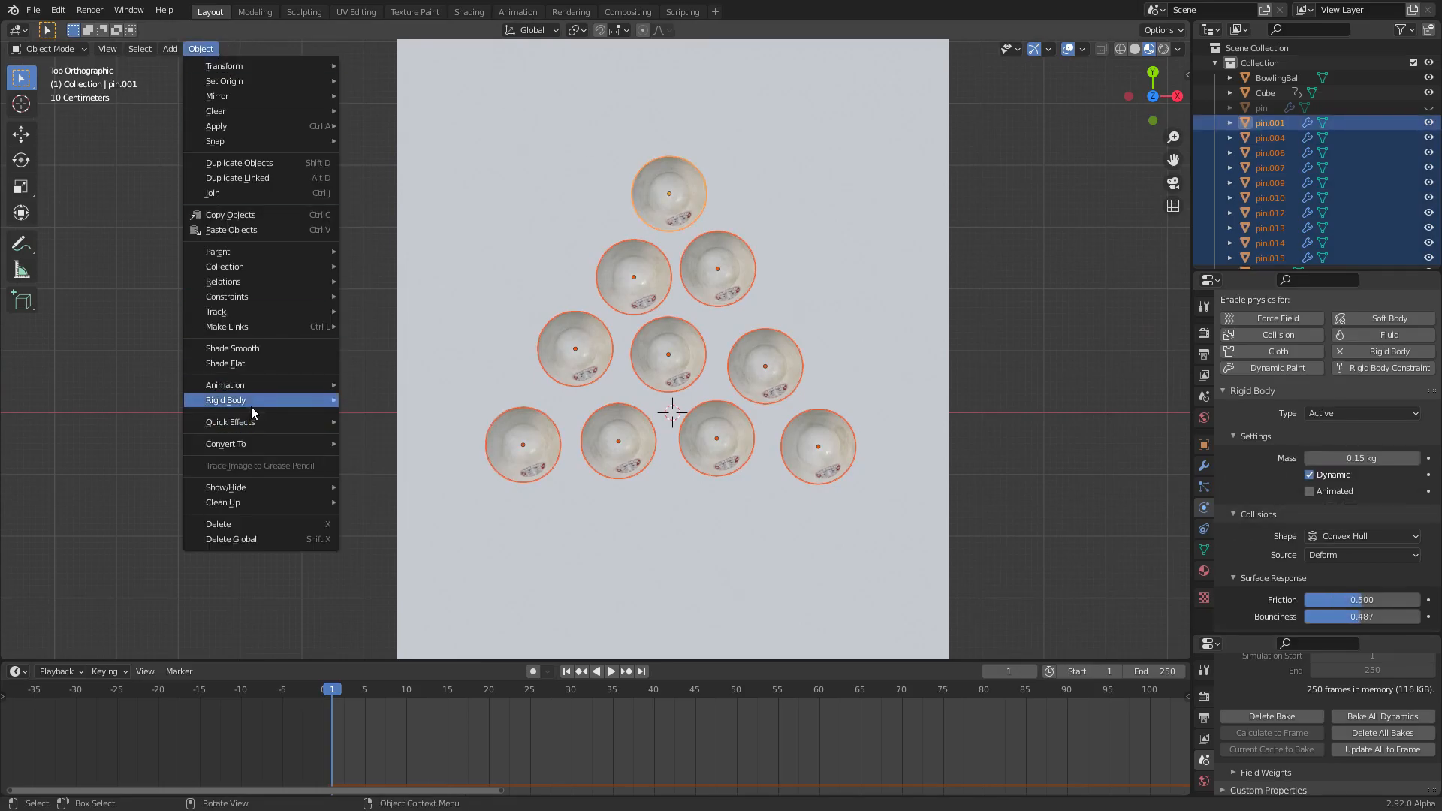
mouse_move(251, 403)
click(435, 488)
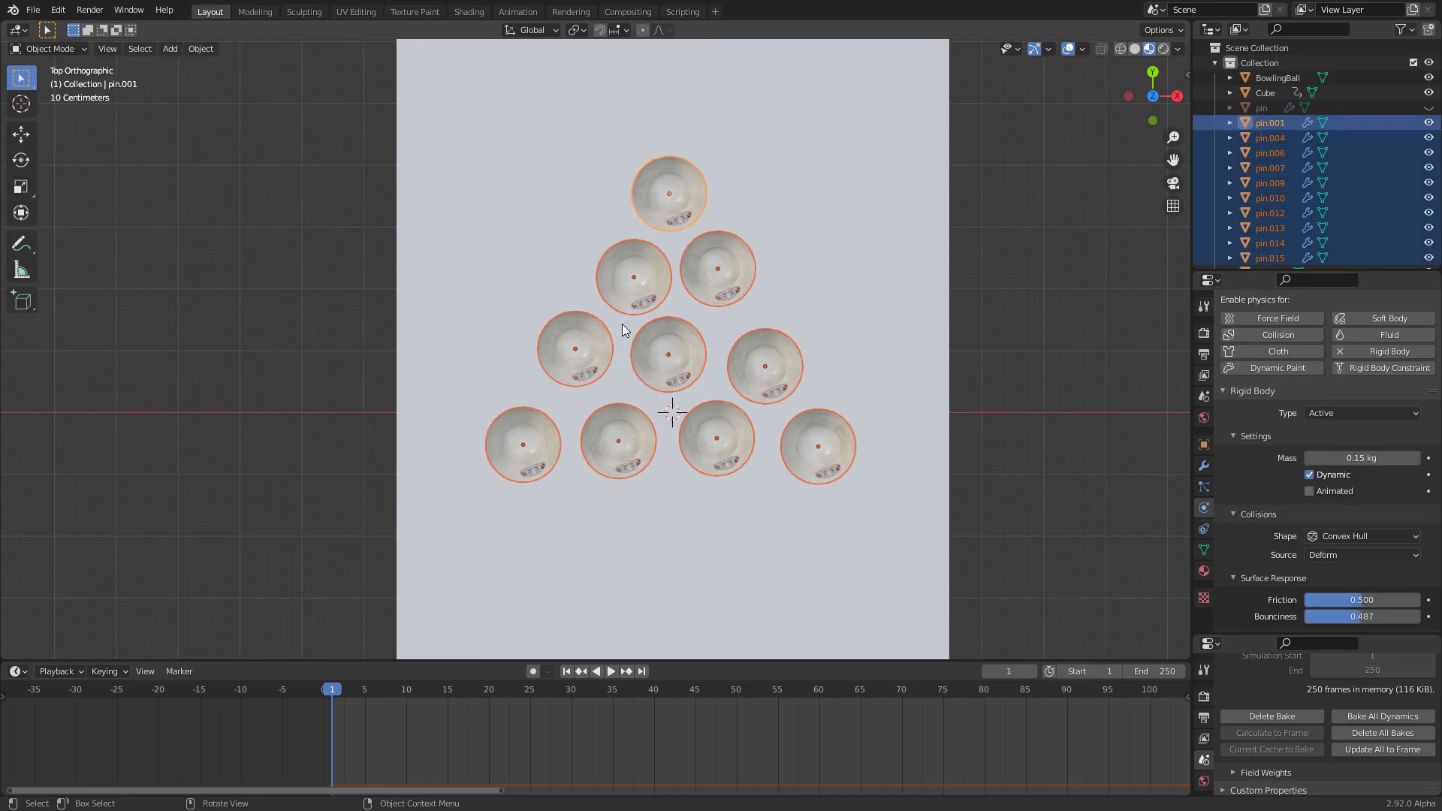
Select a pin in the second row to check its copied settings and replay the simulation around the pins
click(634, 289)
key(space)
key(Escape)
middle_drag(475, 335, 468, 219)
key(space)
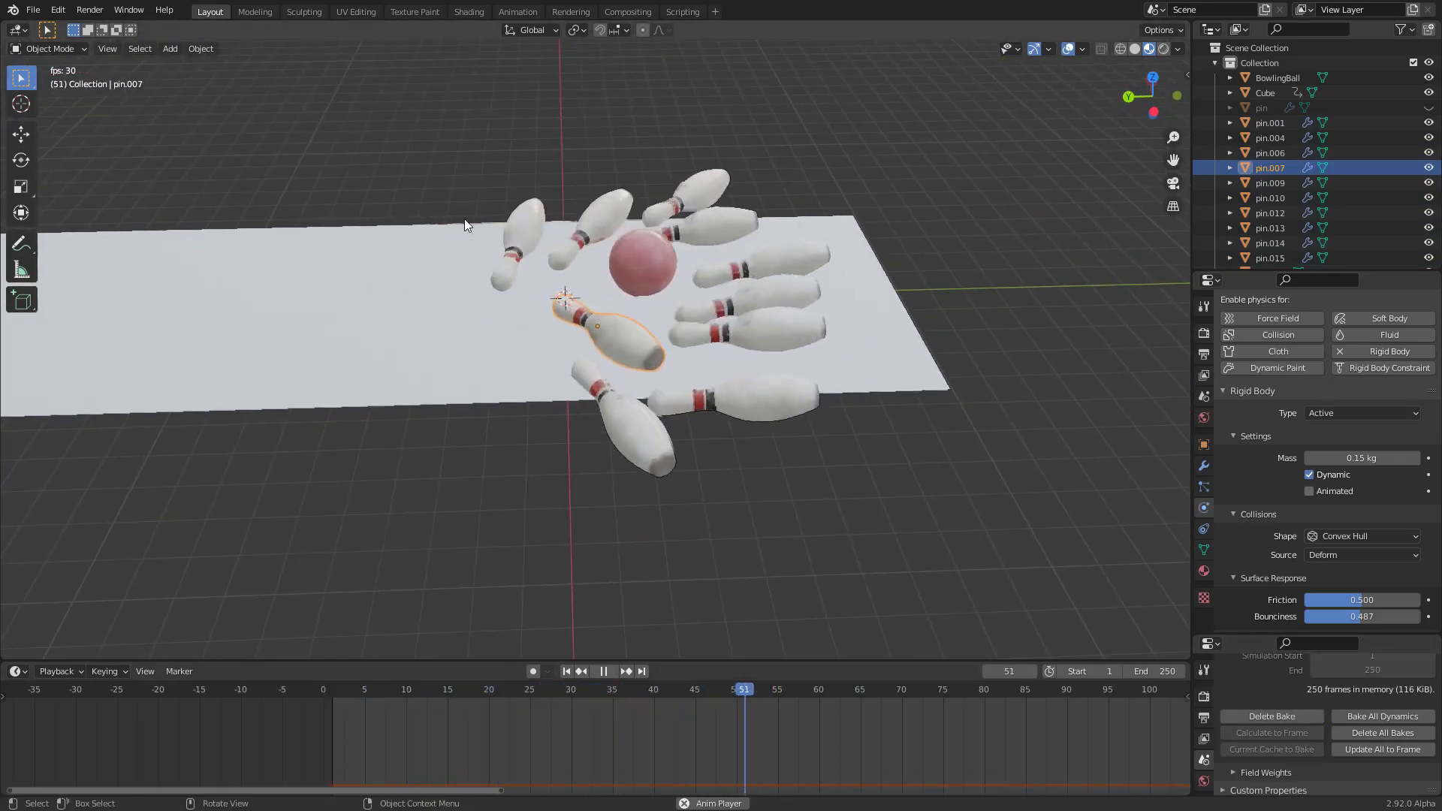
key(shift+Left)
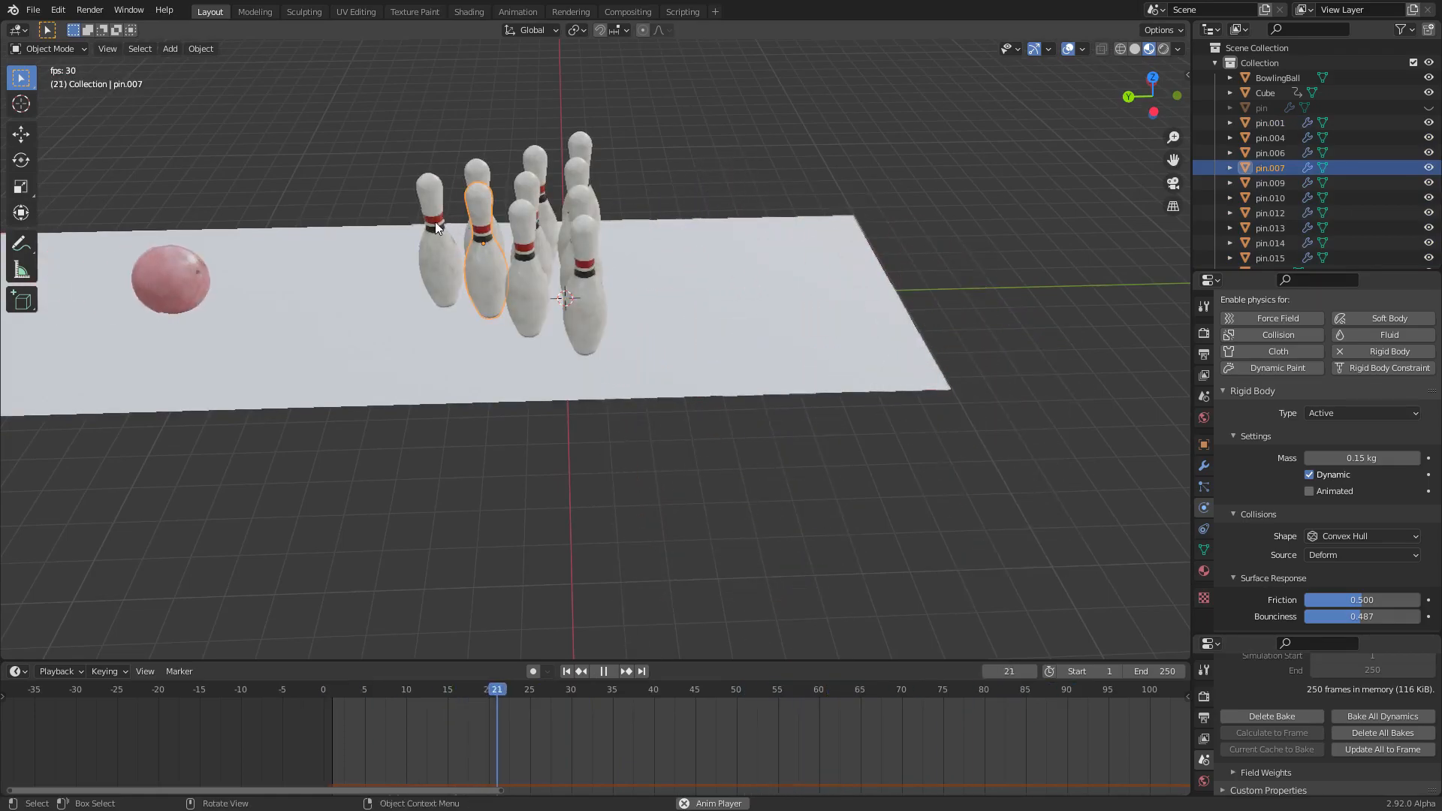
scroll(463, 238, down, 1)
key(shift+Left)
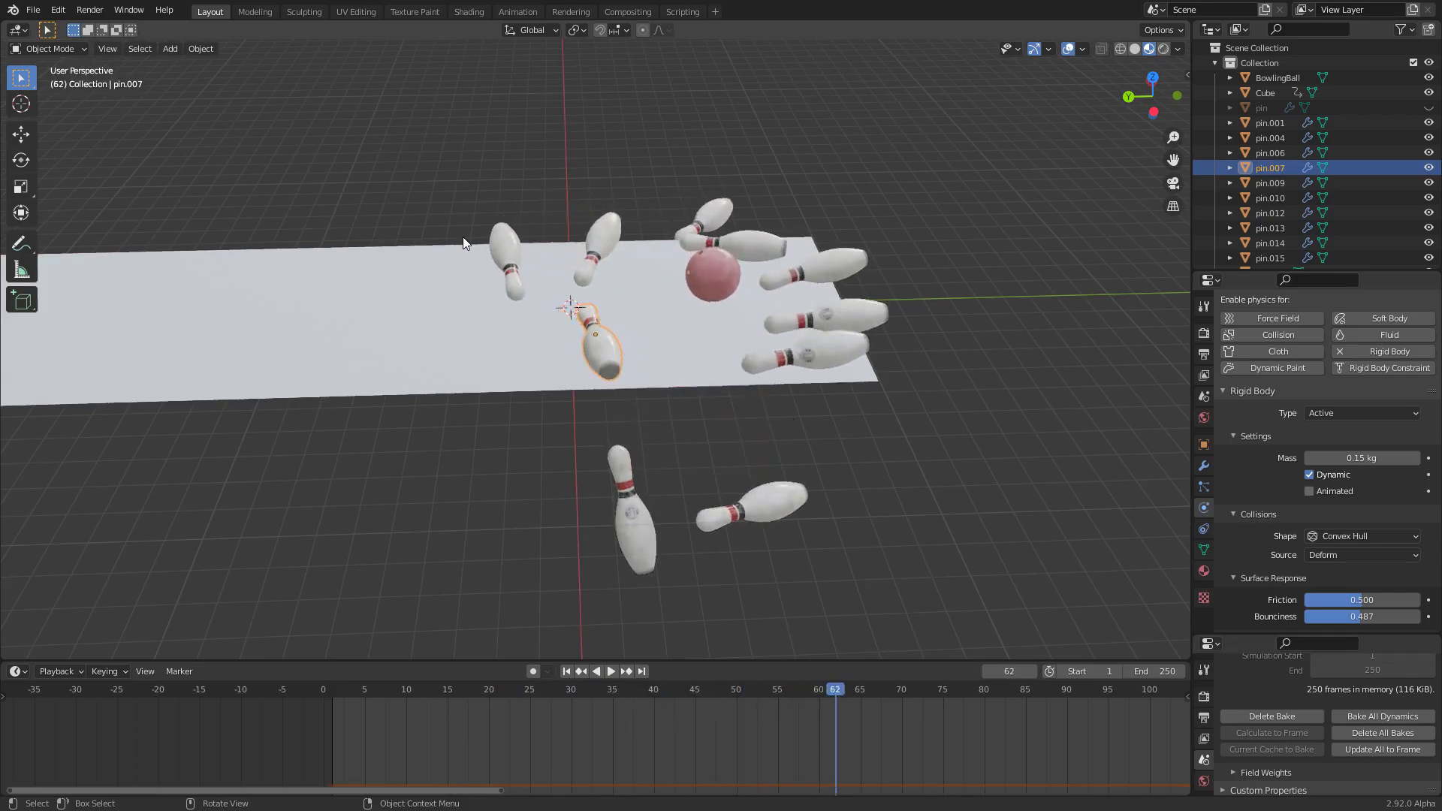
key(shift+Left)
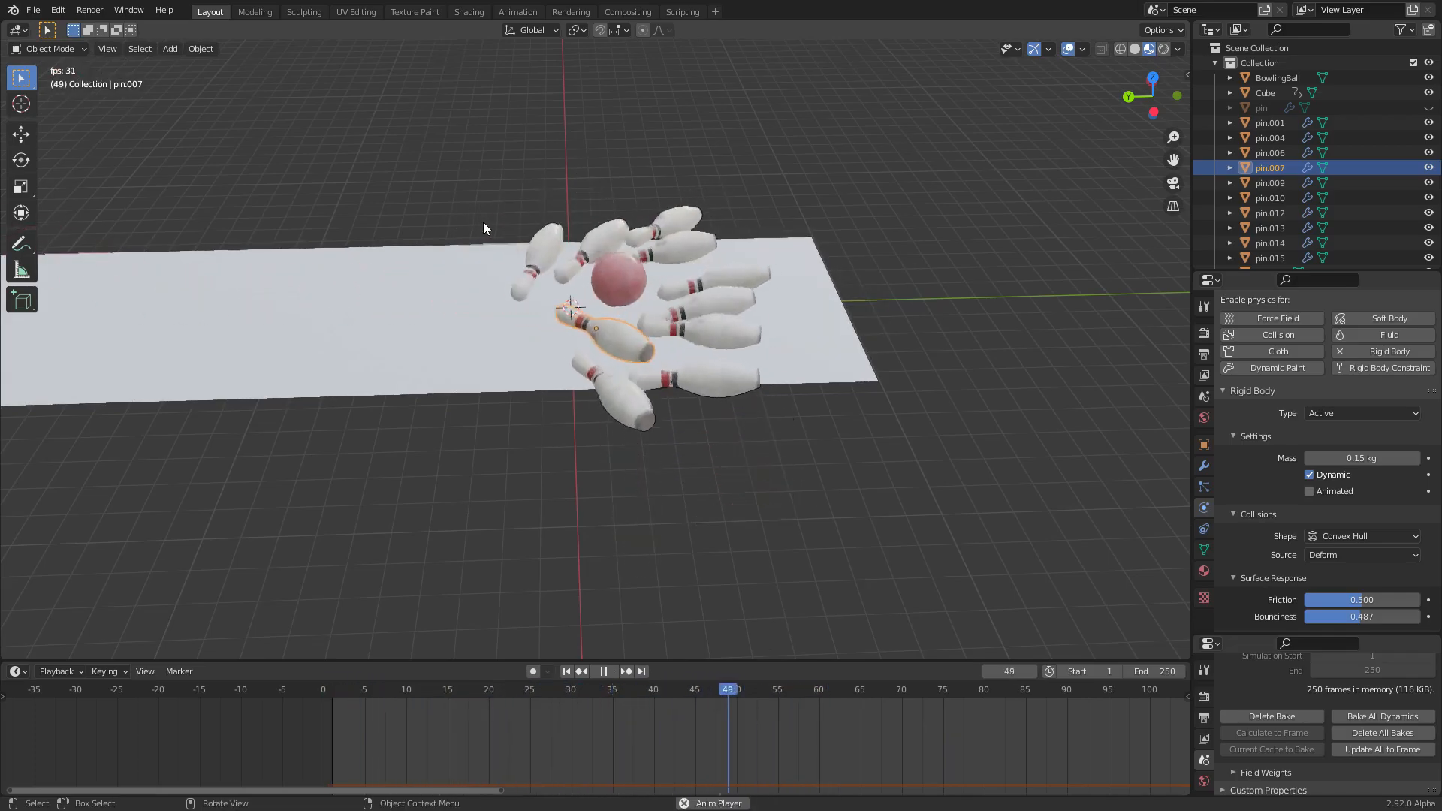
Replay the simulation from the first frame and pause it around frame 50, after the ball has hit the pins
key(shift+Left)
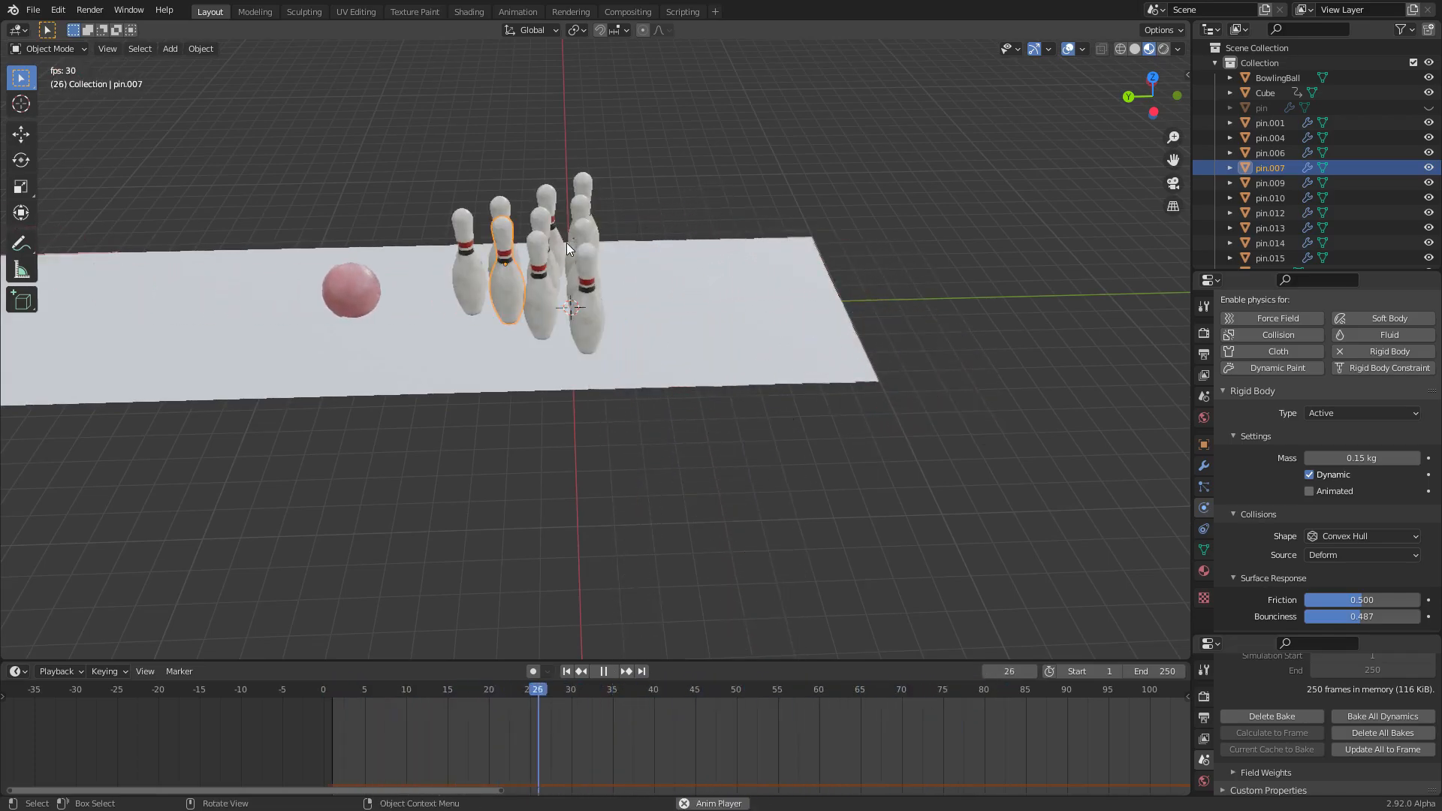
key(space)
key(shift+Left)
key(space)
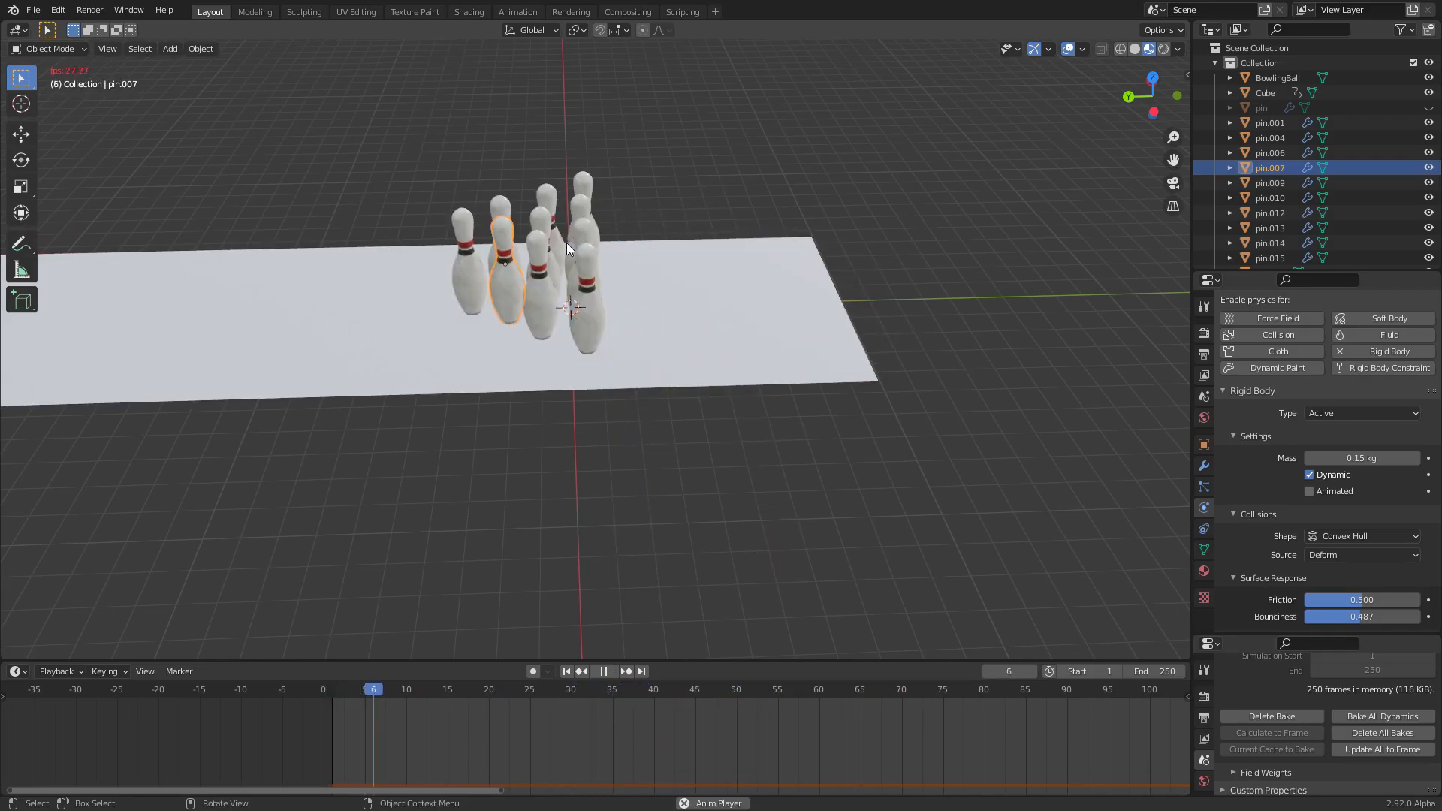
key(space)
scroll(673, 269, up, 2)
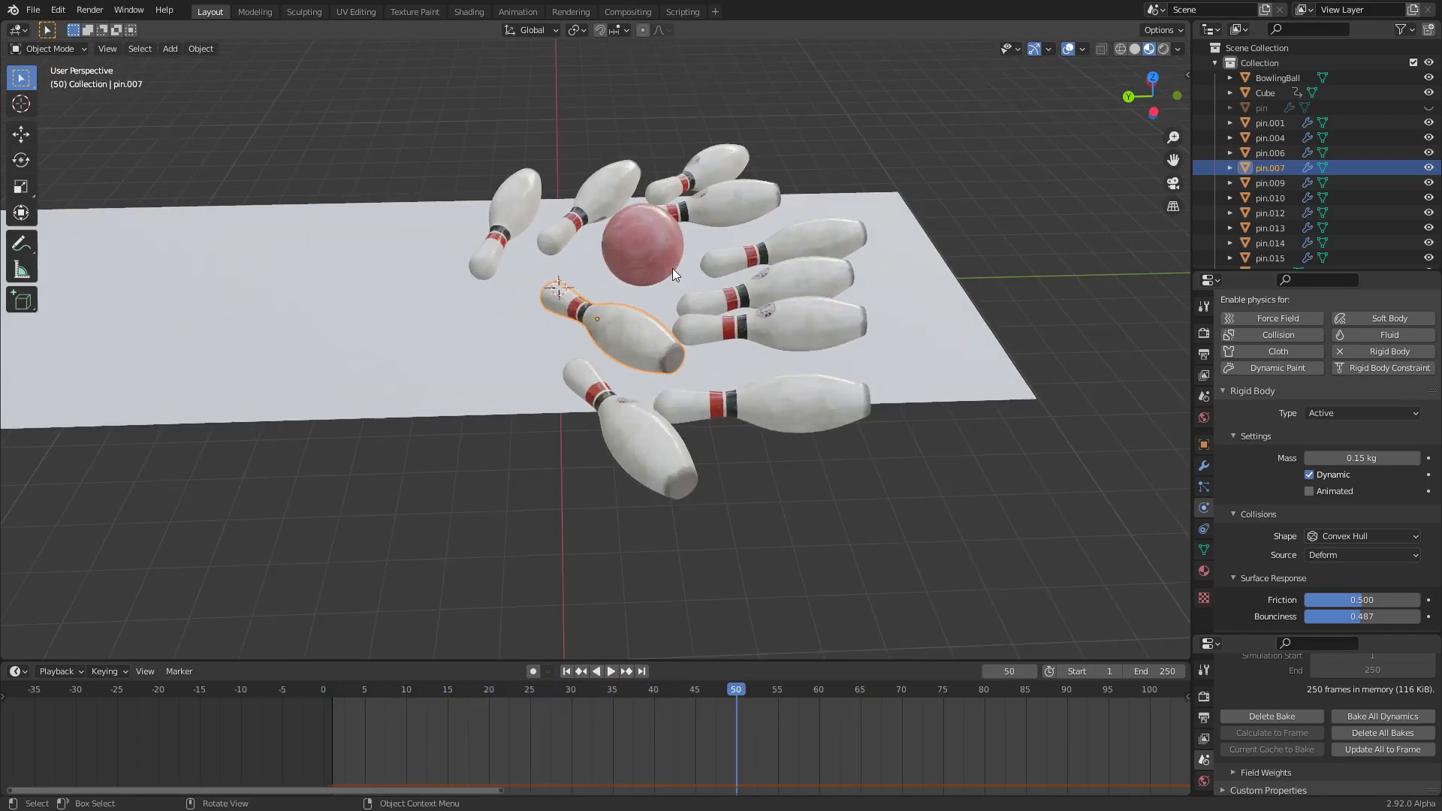
Examine the pins' motion frame by frame, forward to frame 63 and back to frame 24
key(Right)
key(Right)
key(Right)
key(Right)
key(Right)
key(Right)
key(Right)
key(Right)
key(Right)
key(Right)
key(Right)
key(Right)
key(Right)
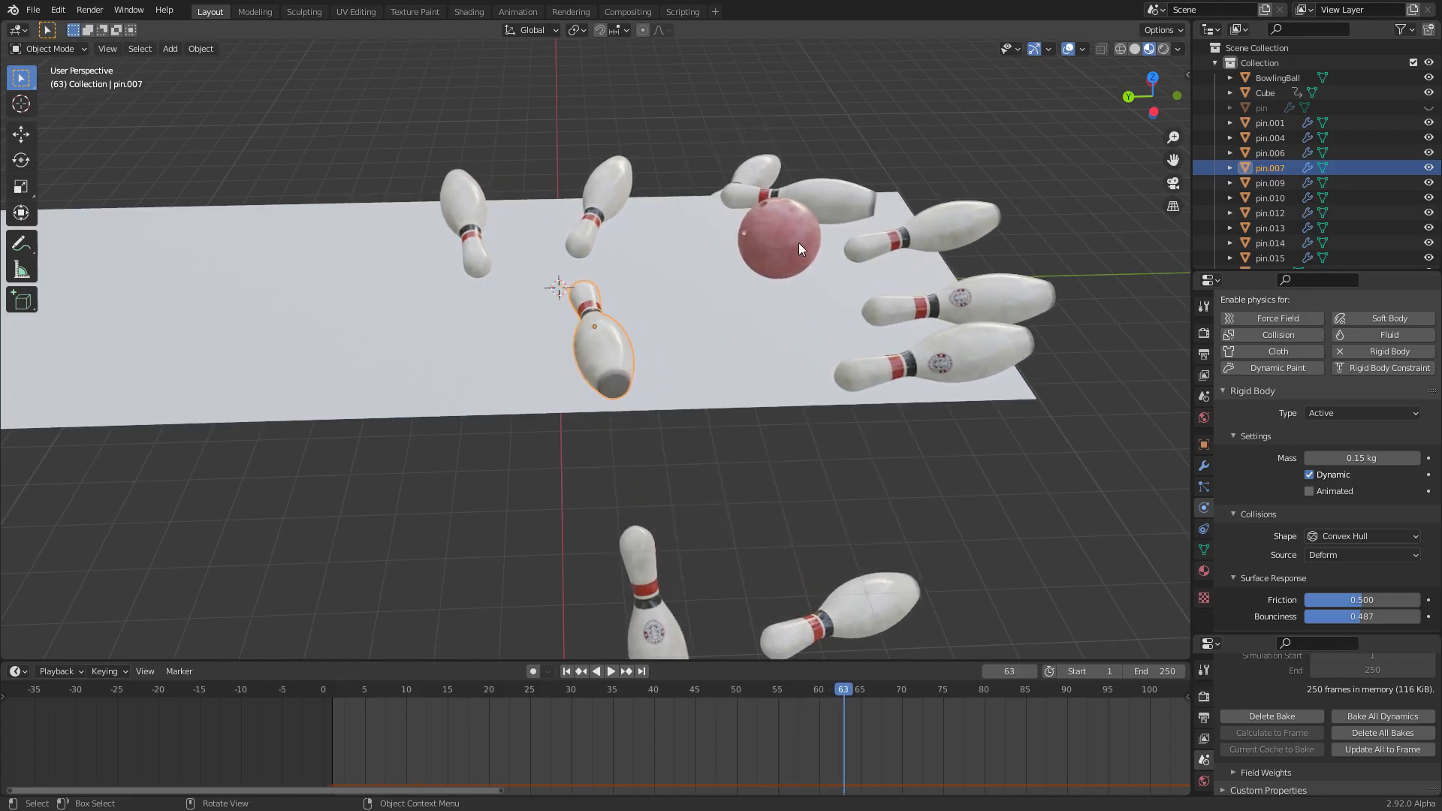
key(Left)
key(Left)
key(Left)
key(Left)
key(Left)
key(Left)
key(Left)
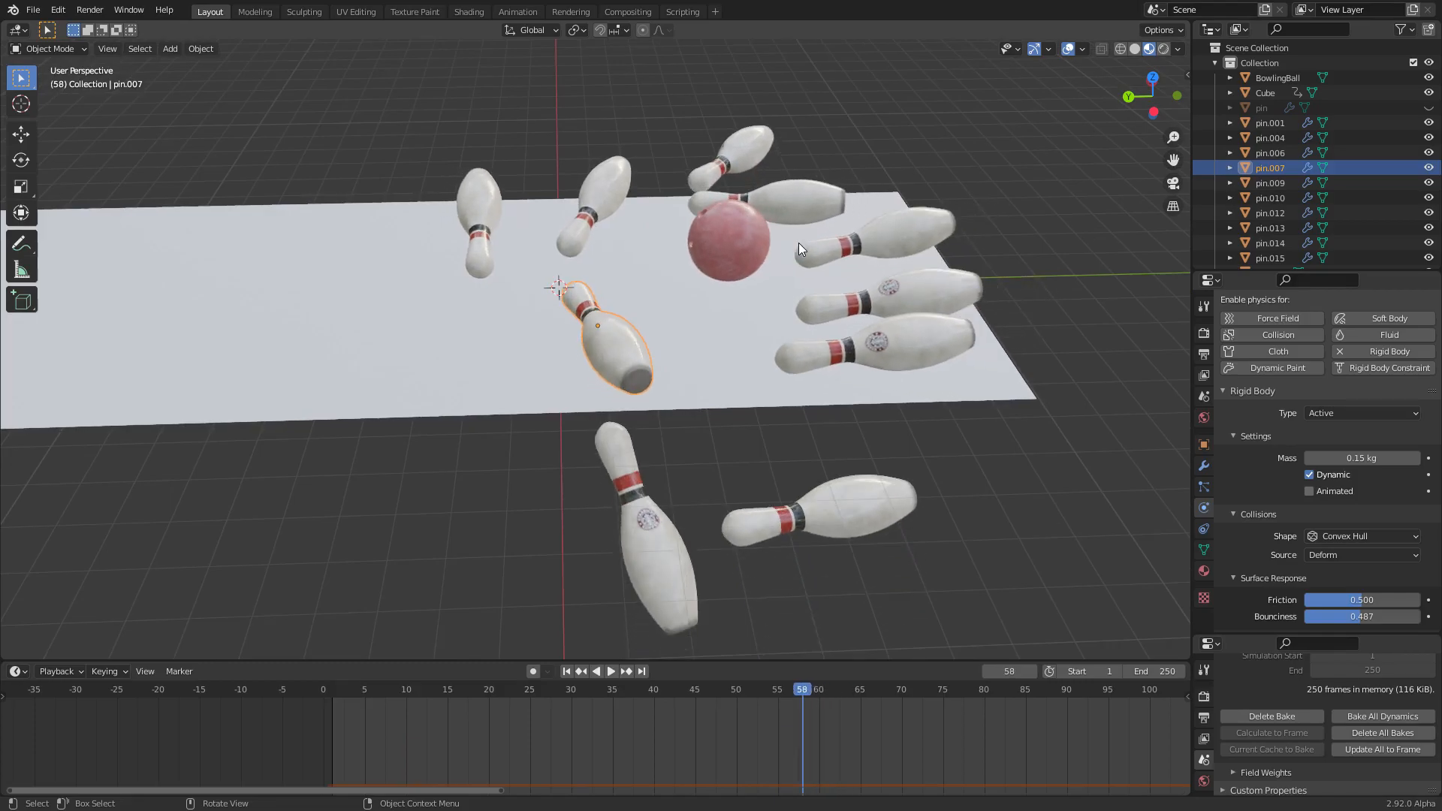
key(Left)
key(Left)
key(Left)
key(Left)
key(Left)
key(Left)
key(Left)
key(Left)
key(Left)
key(Left)
key(Left)
key(Left)
key(Left)
key(Left)
key(Left)
key(Left)
key(Left)
key(Left)
key(Left)
key(Left)
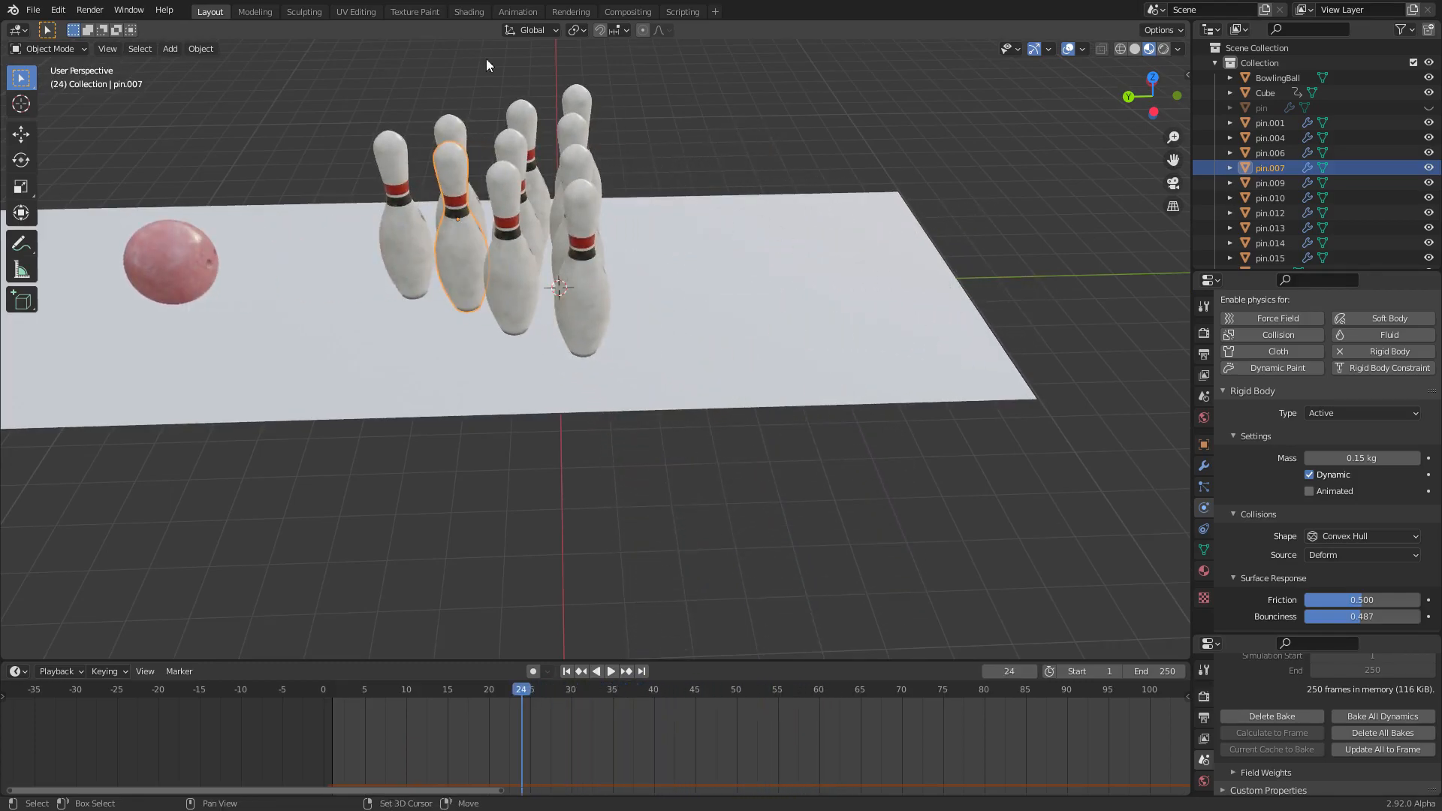
Set the lane's rigid body friction to 0.3
middle_drag(380, 264, 659, 354)
click(700, 444)
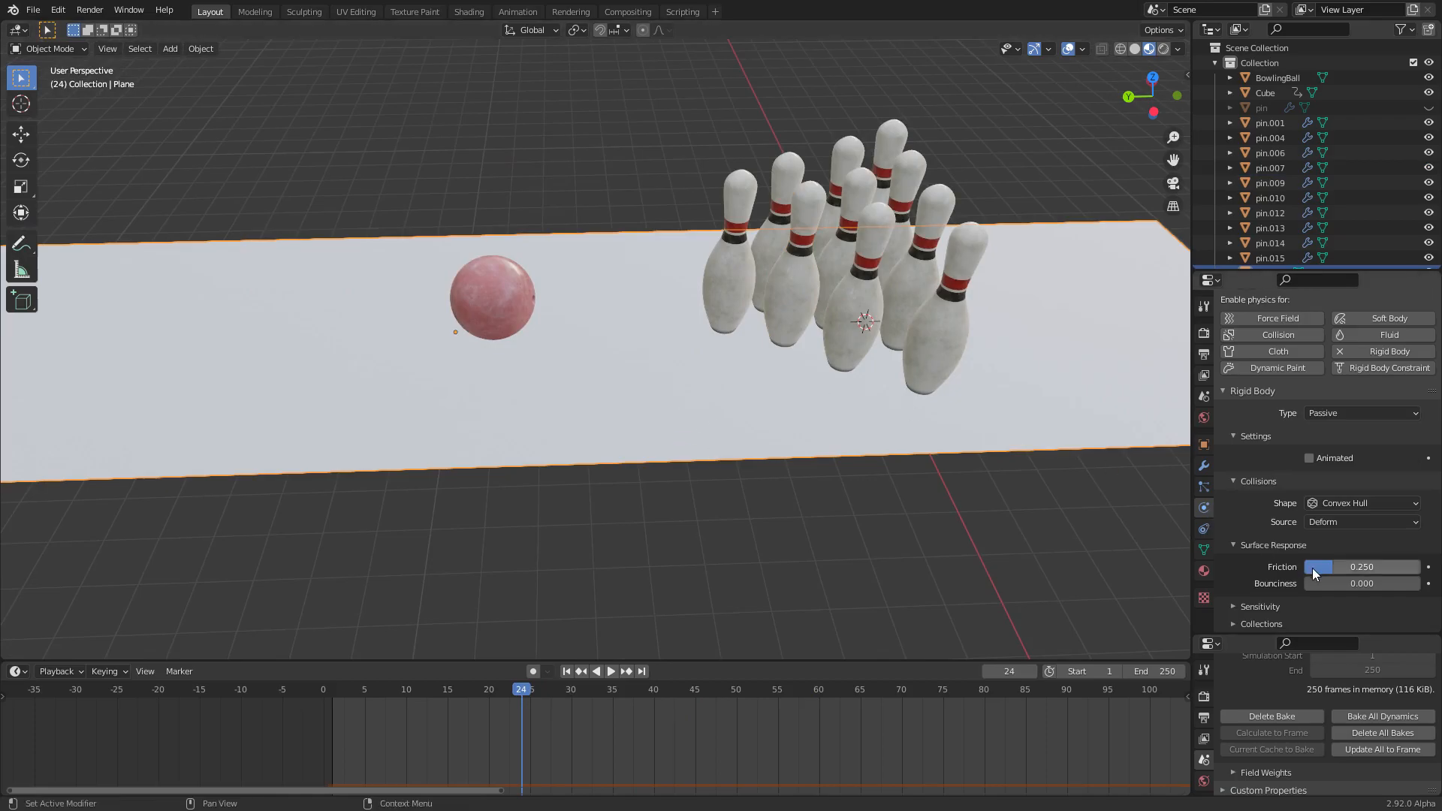
click(1337, 563)
text(0.3)
key(Return)
Set the bowling ball's rigid body friction to 0.3
click(488, 311)
click(1360, 600)
text(0.3)
key(Return)
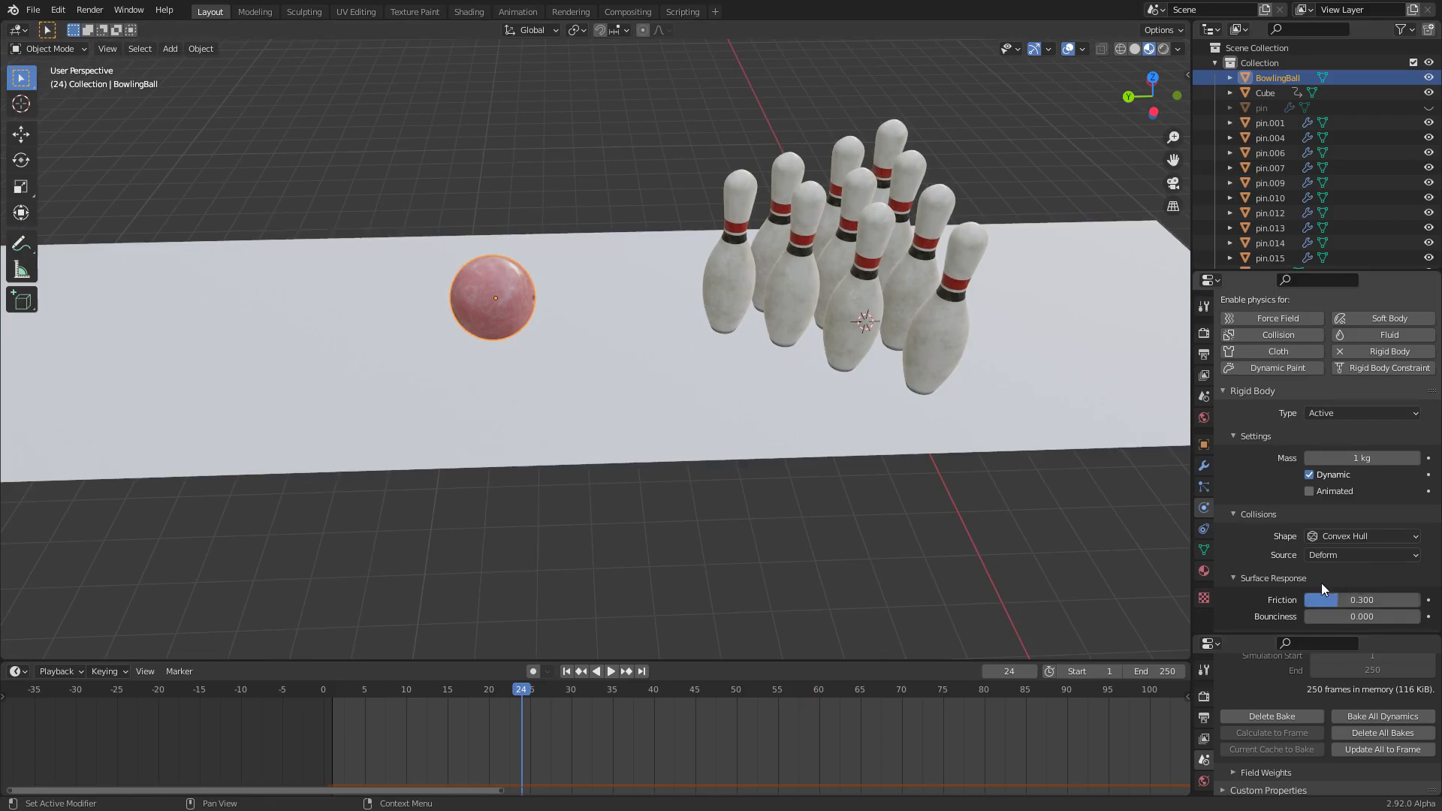
Rebake the rigid body simulation with the new friction values and play it from the first frame
click(1272, 715)
click(1271, 715)
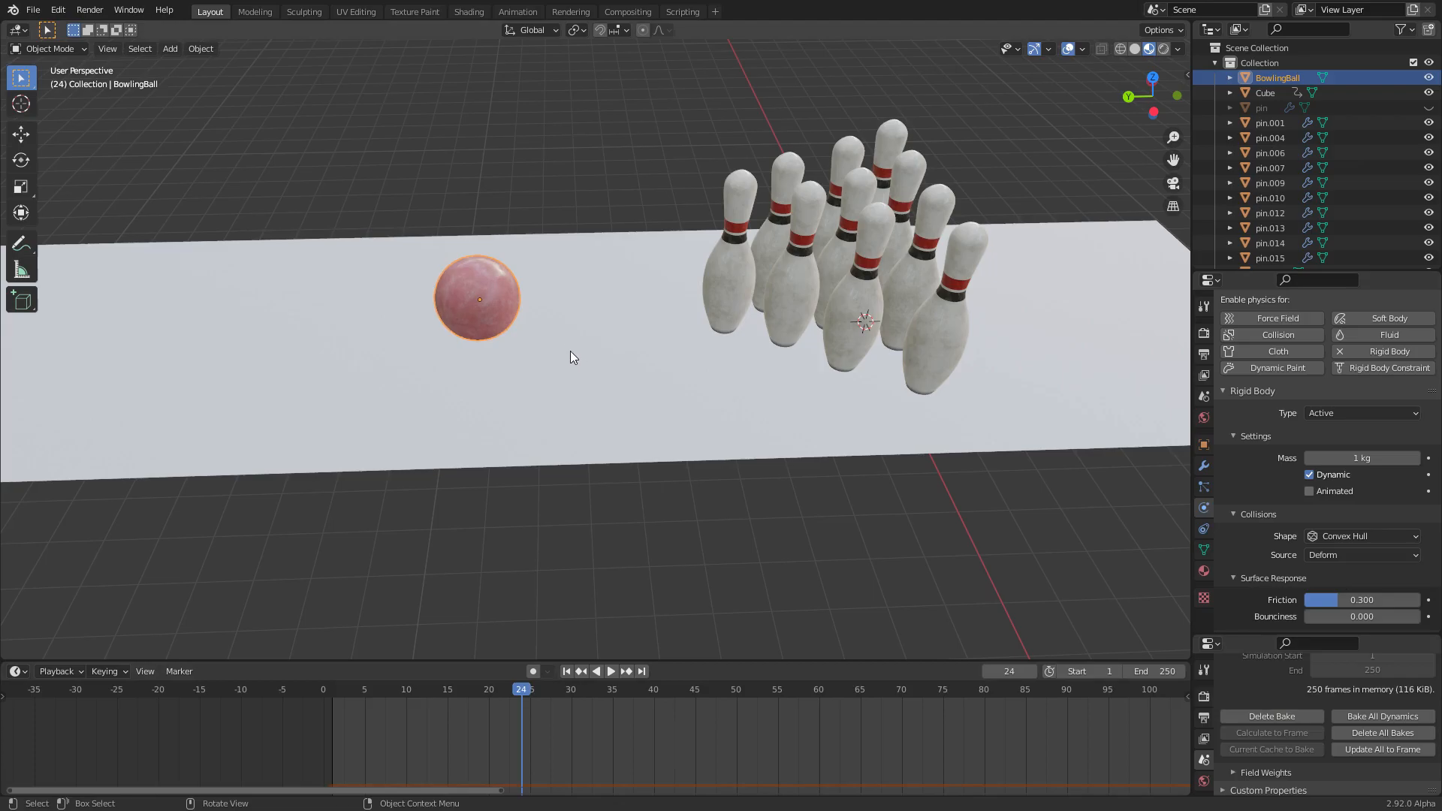
key(shift+Left)
key(space)
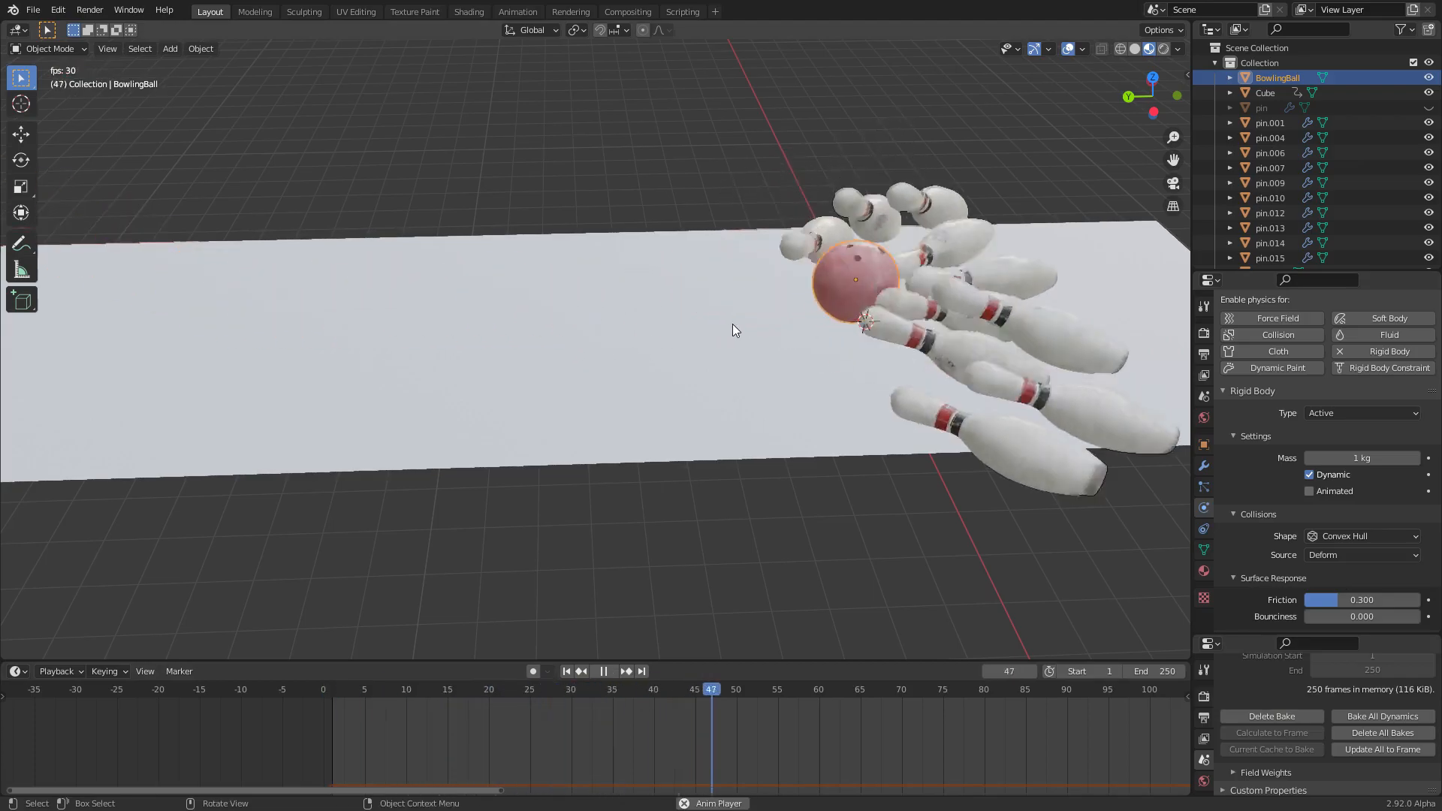
key(space)
scroll(1050, 286, down, 2)
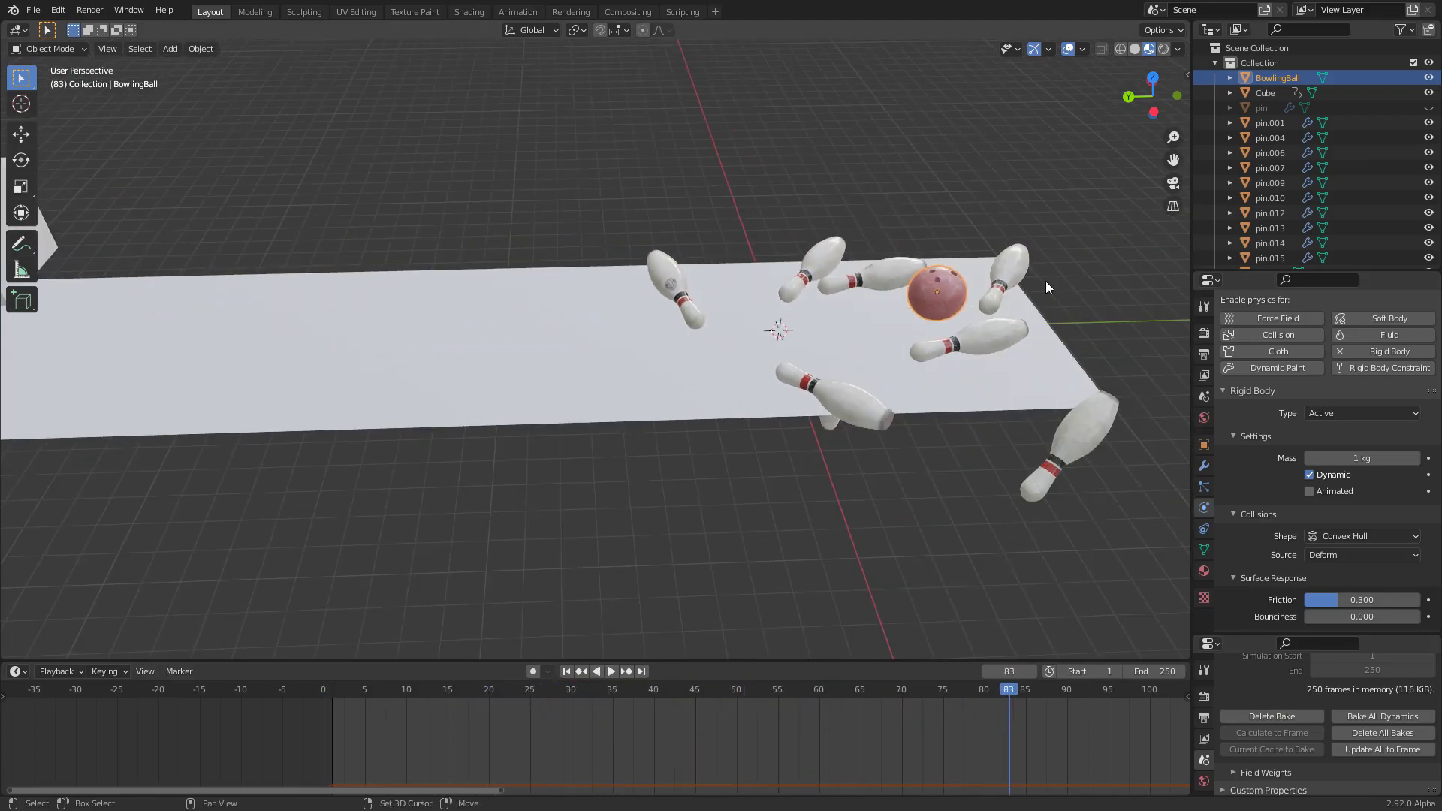
Replay the simulation several times to examine how the pins fall and scatter, and return to the first frame
key(shift+Left)
key(space)
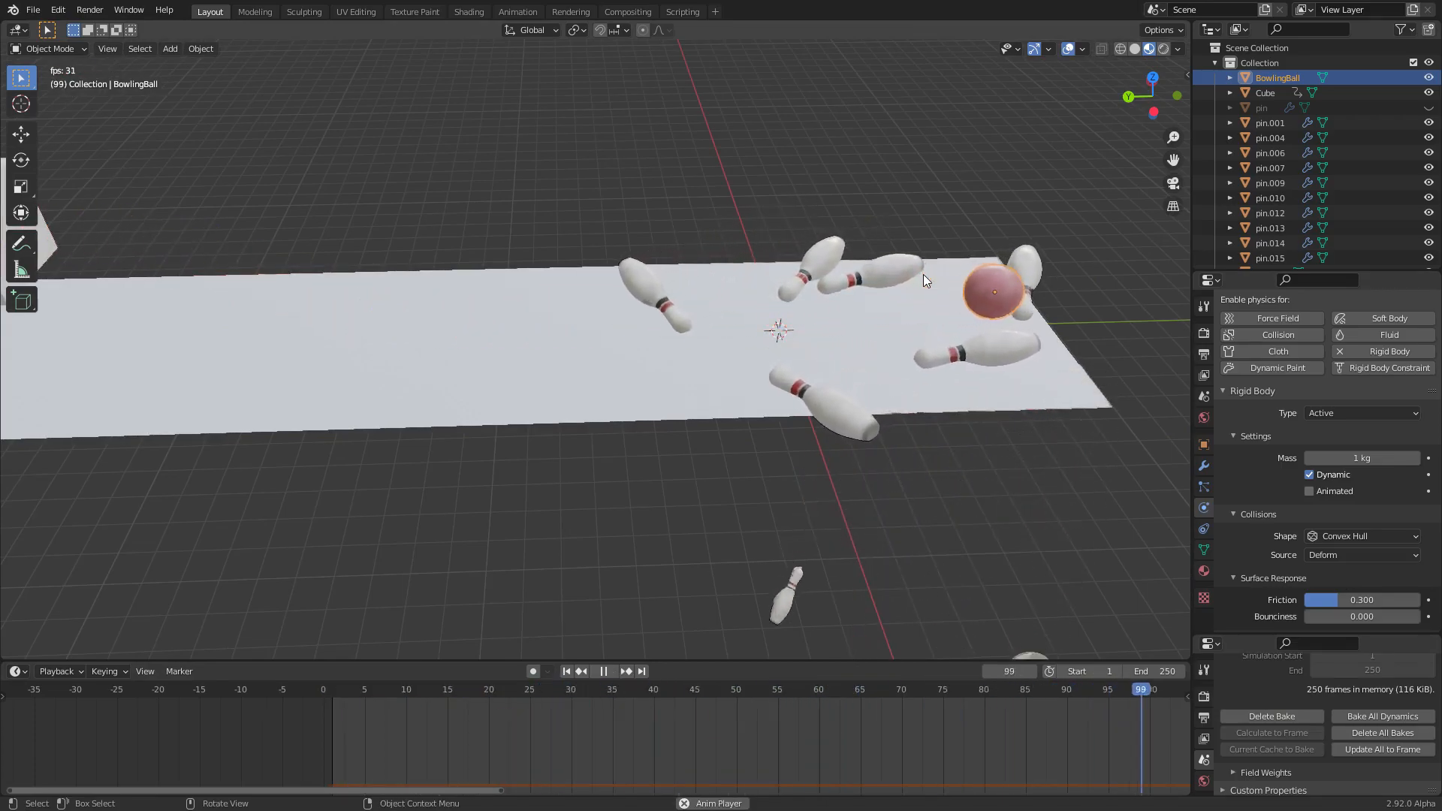
key(shift+Left)
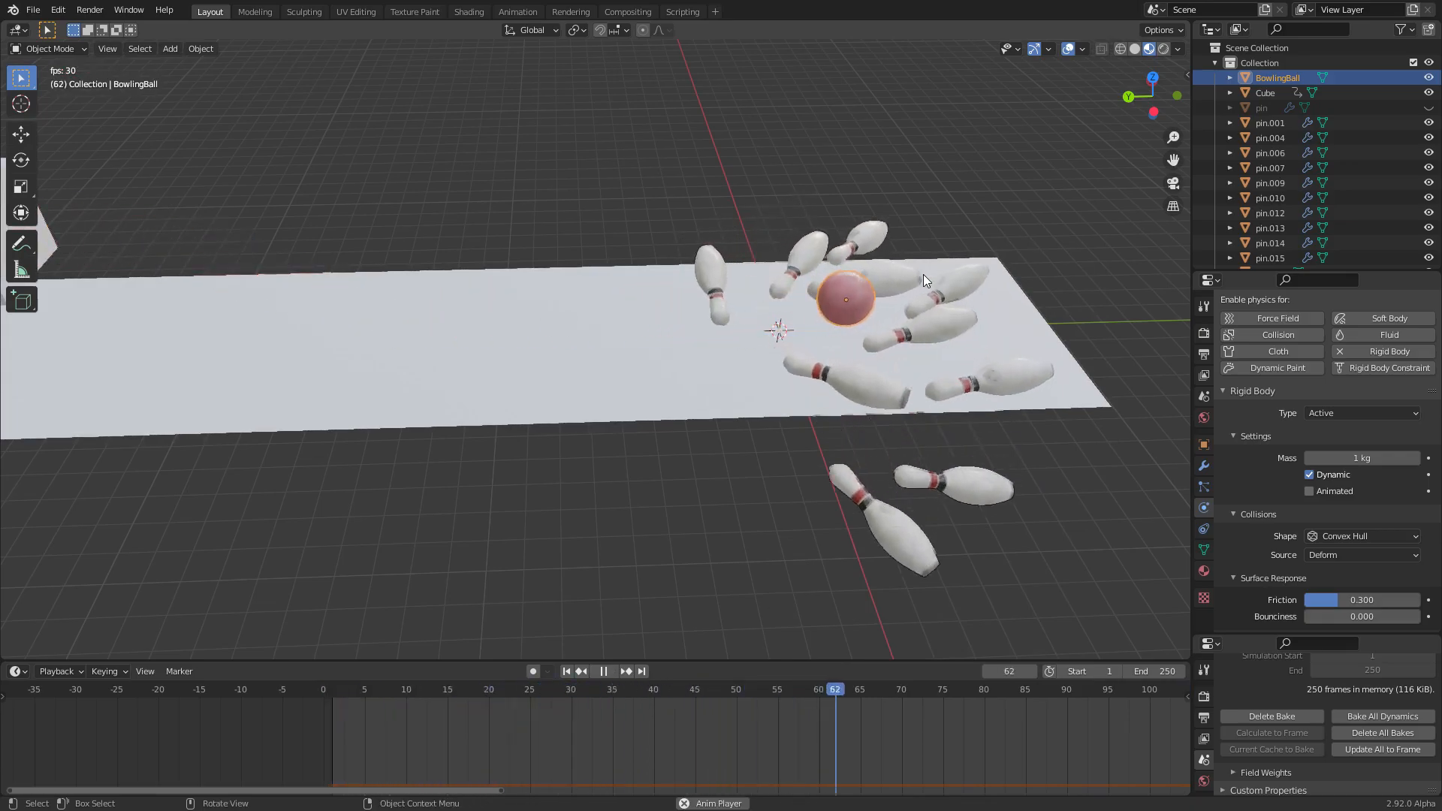
key(shift+Left)
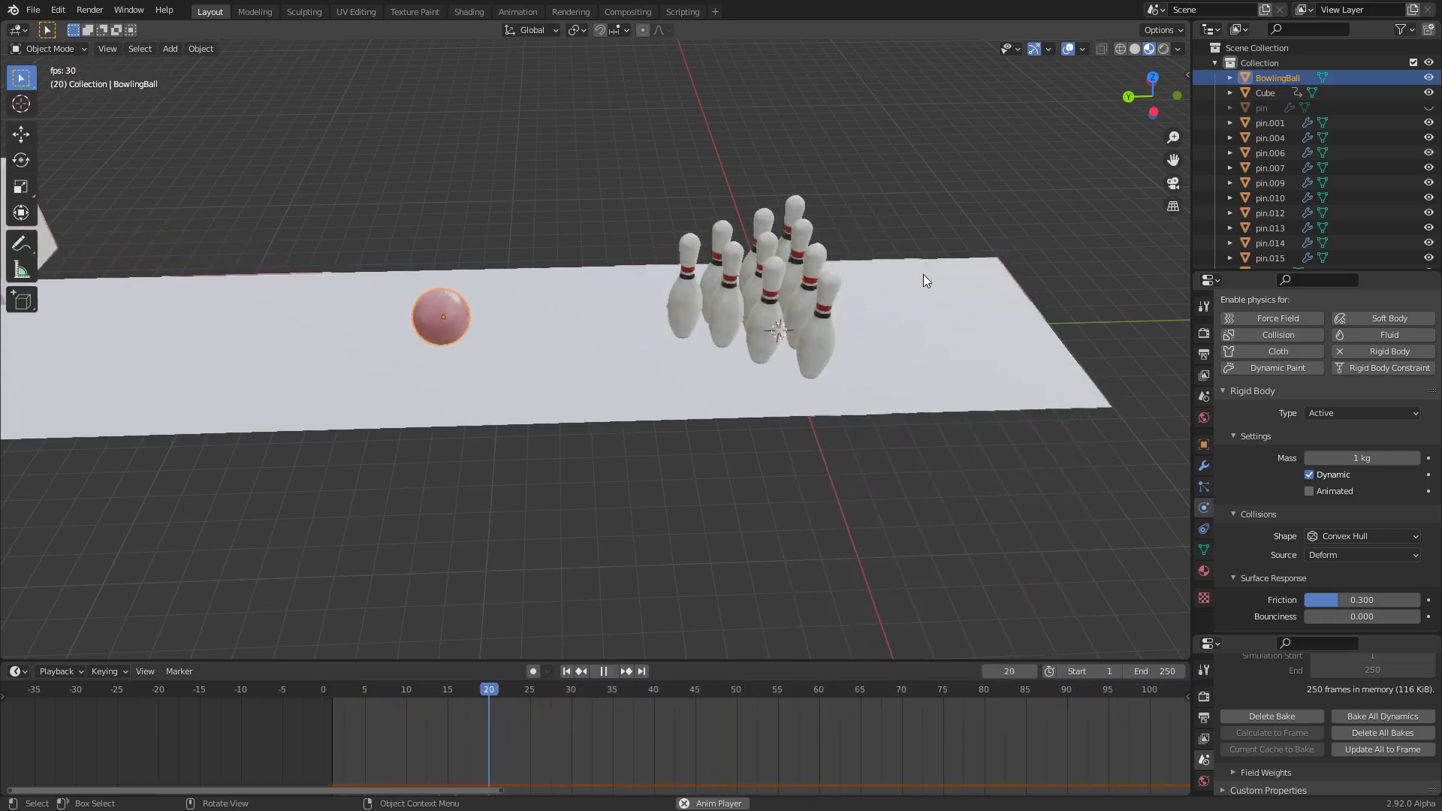
key(space)
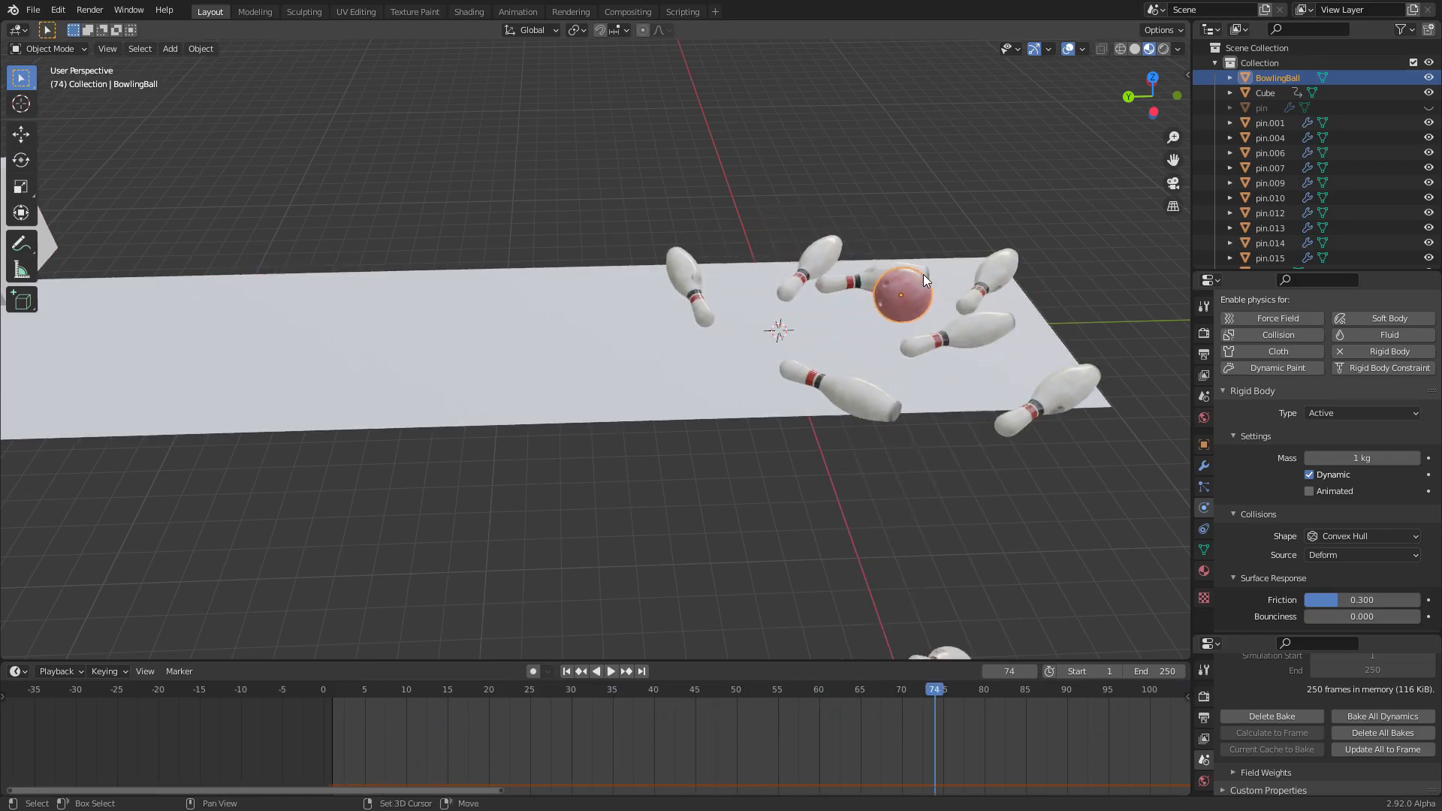
key(shift+Left)
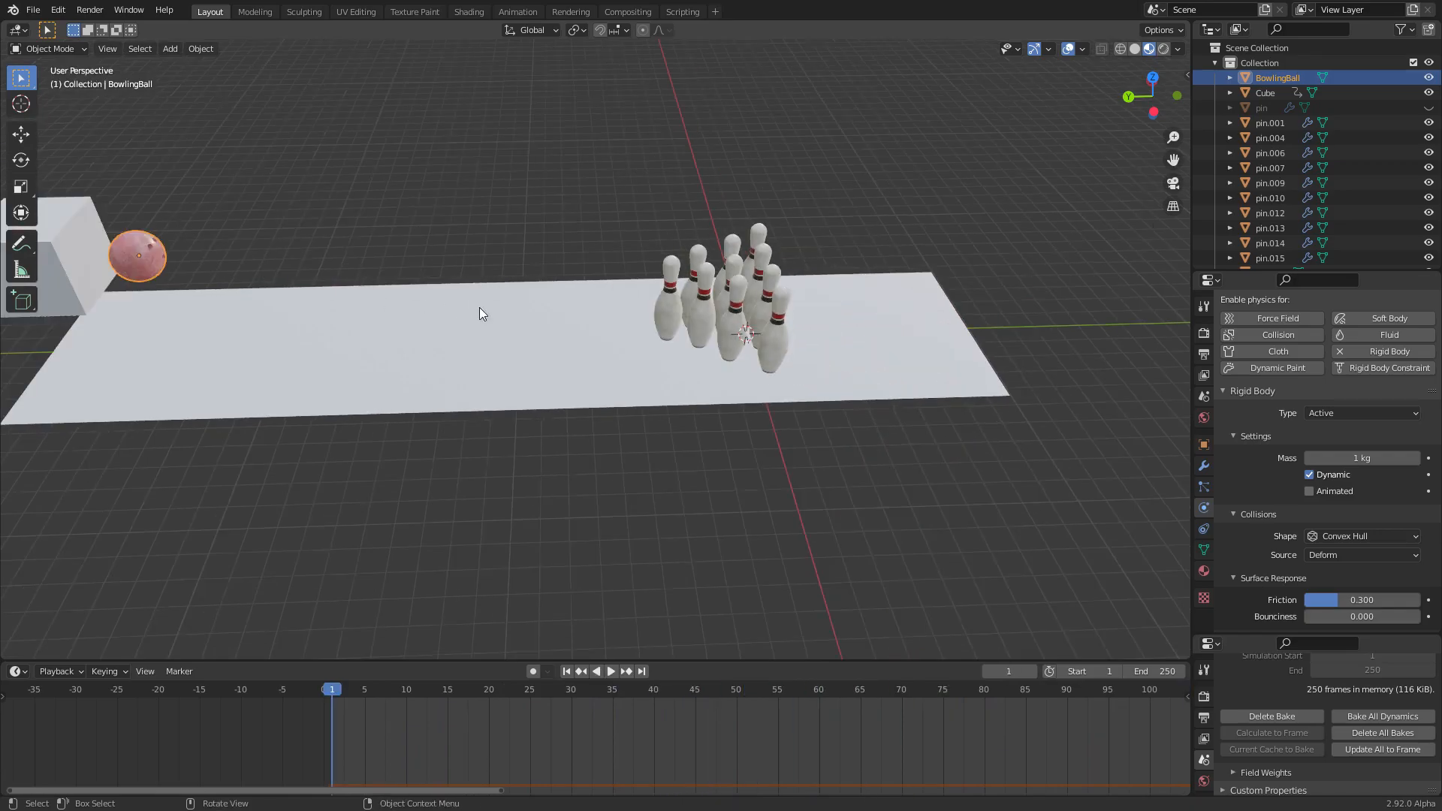
Try to move the middle pin of the third row in a top view of the pins
scroll(464, 308, up, 3)
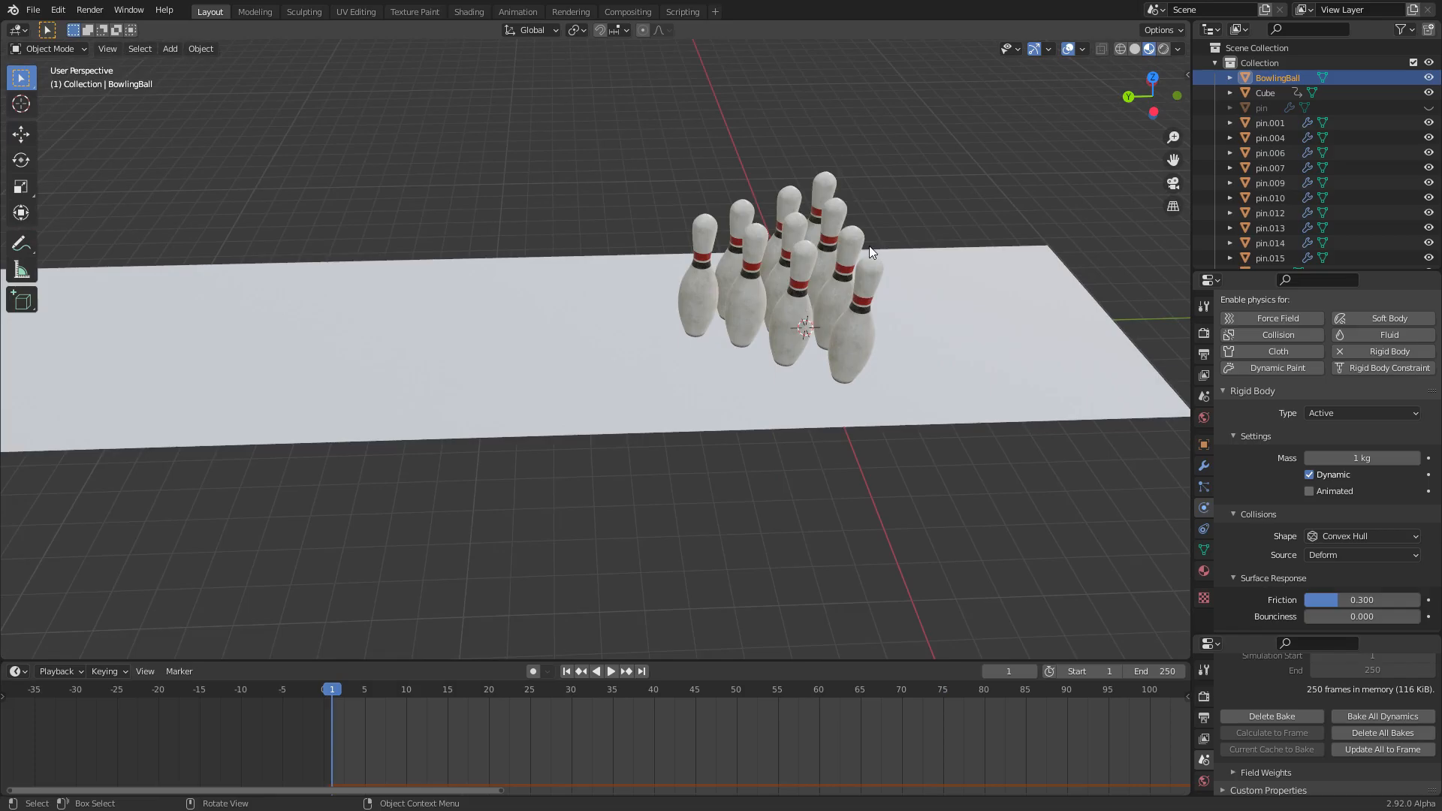
middle_drag(868, 245, 1035, 245)
click(1153, 82)
scroll(759, 372, up, 4)
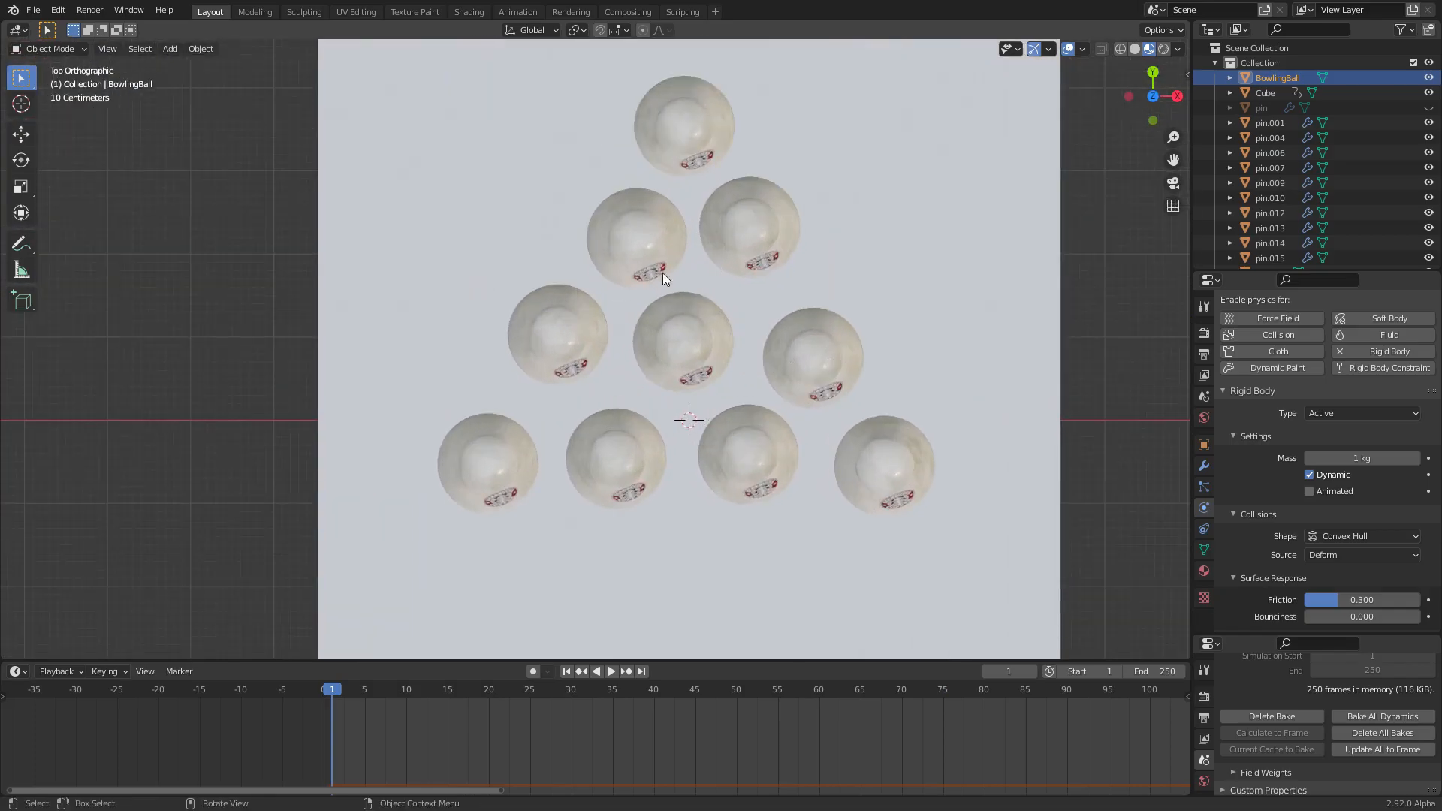
click(721, 361)
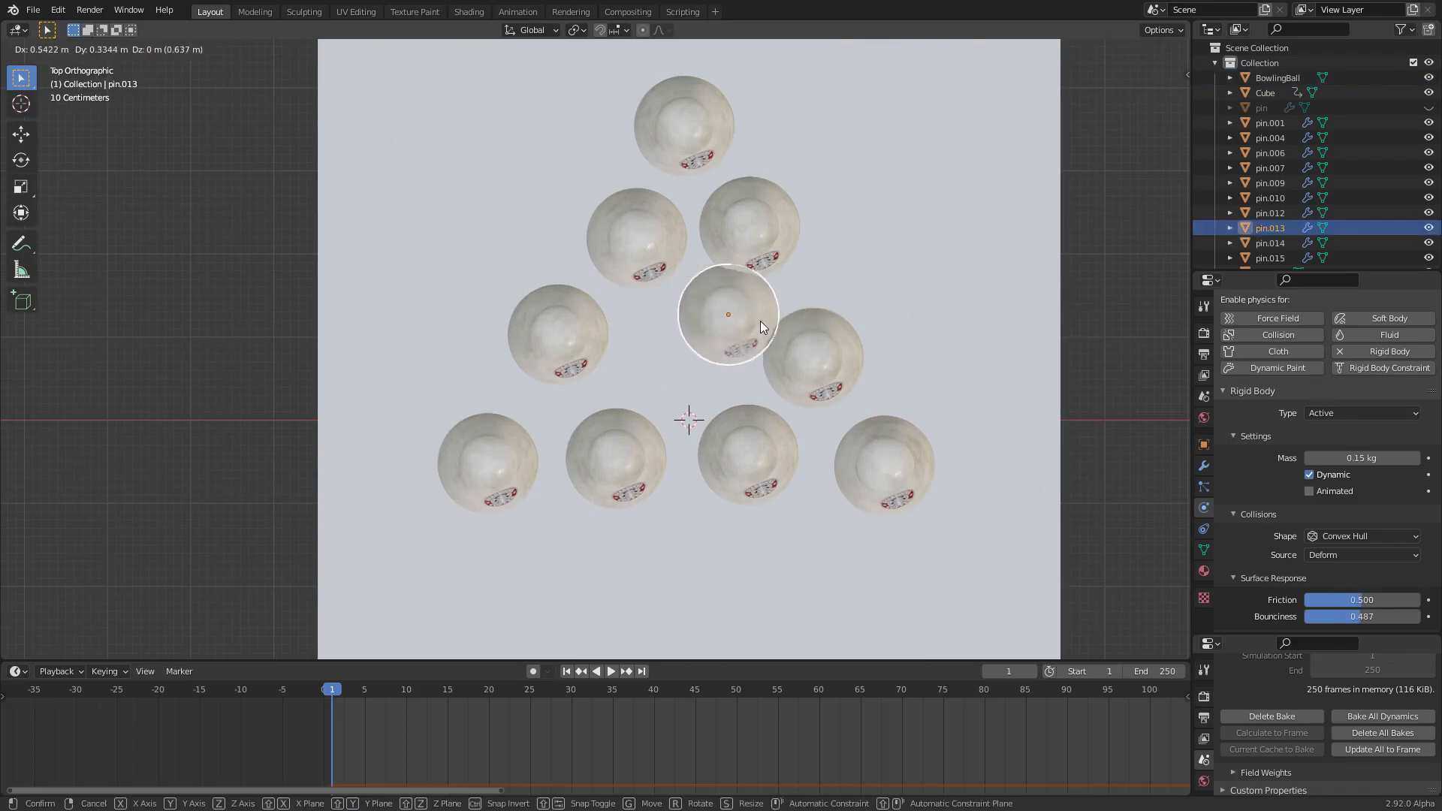
Save the file and replay the simulation in a perspective view of the whole lane
middle_drag(723, 305, 755, 234)
key(ctrl+s)
key(Home)
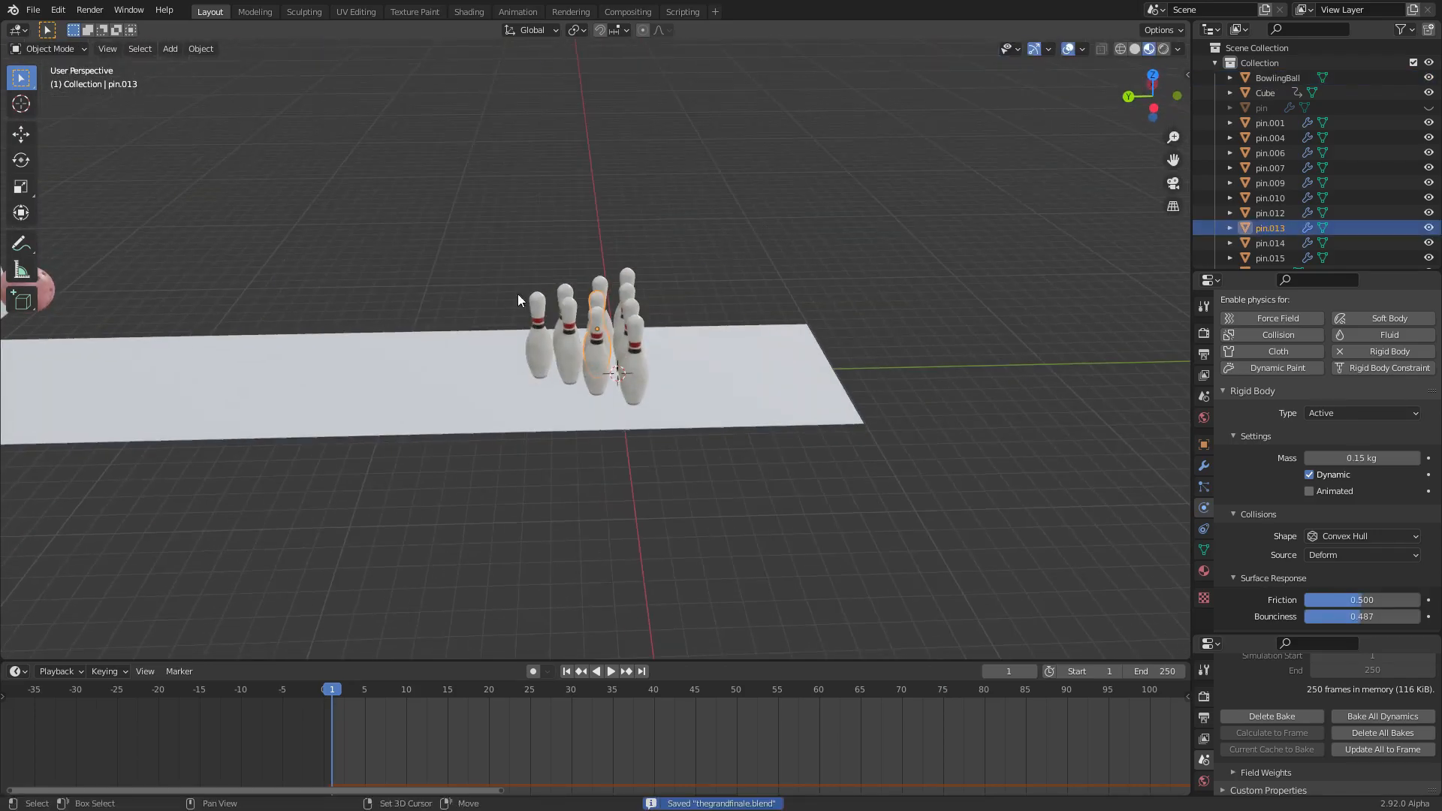
key(space)
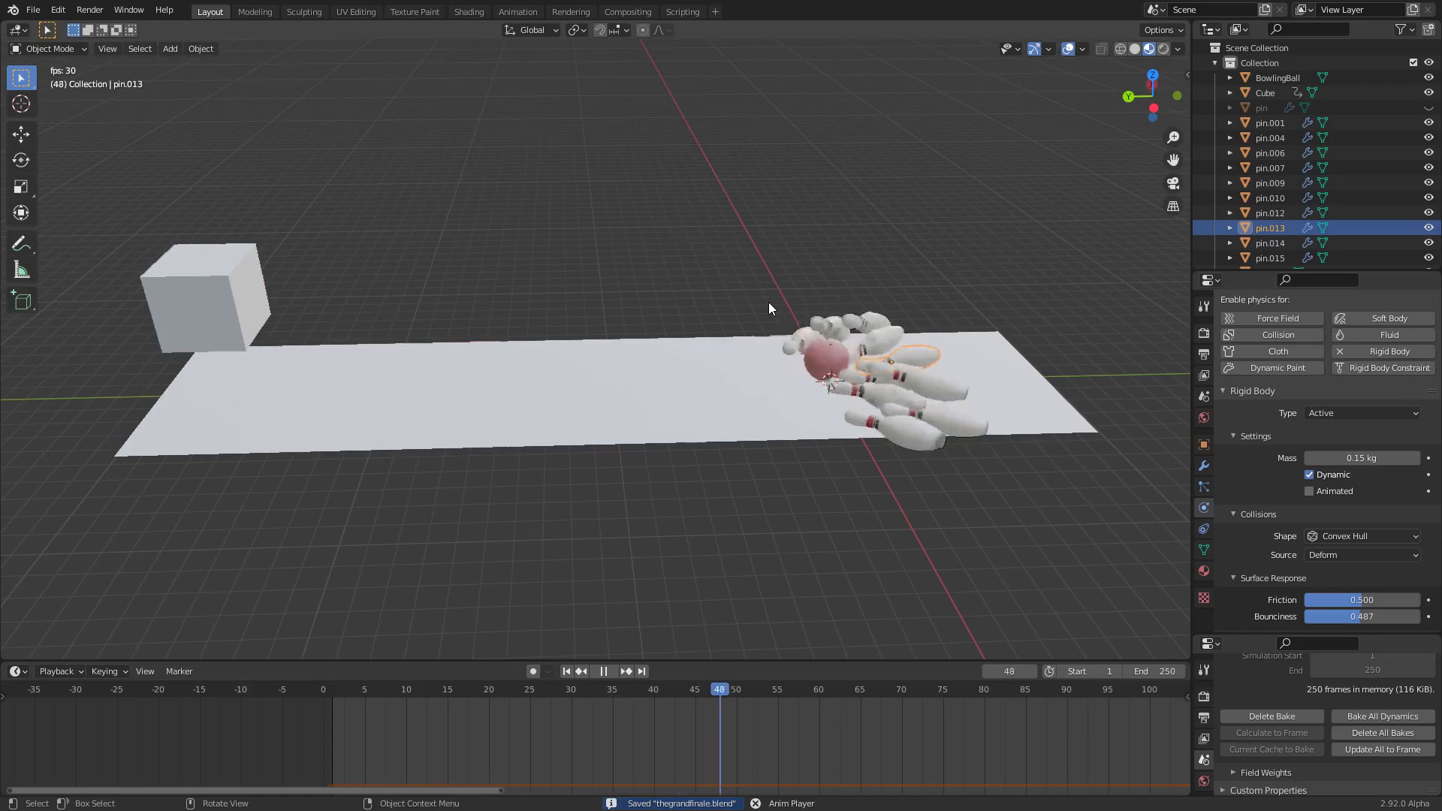
key(Escape)
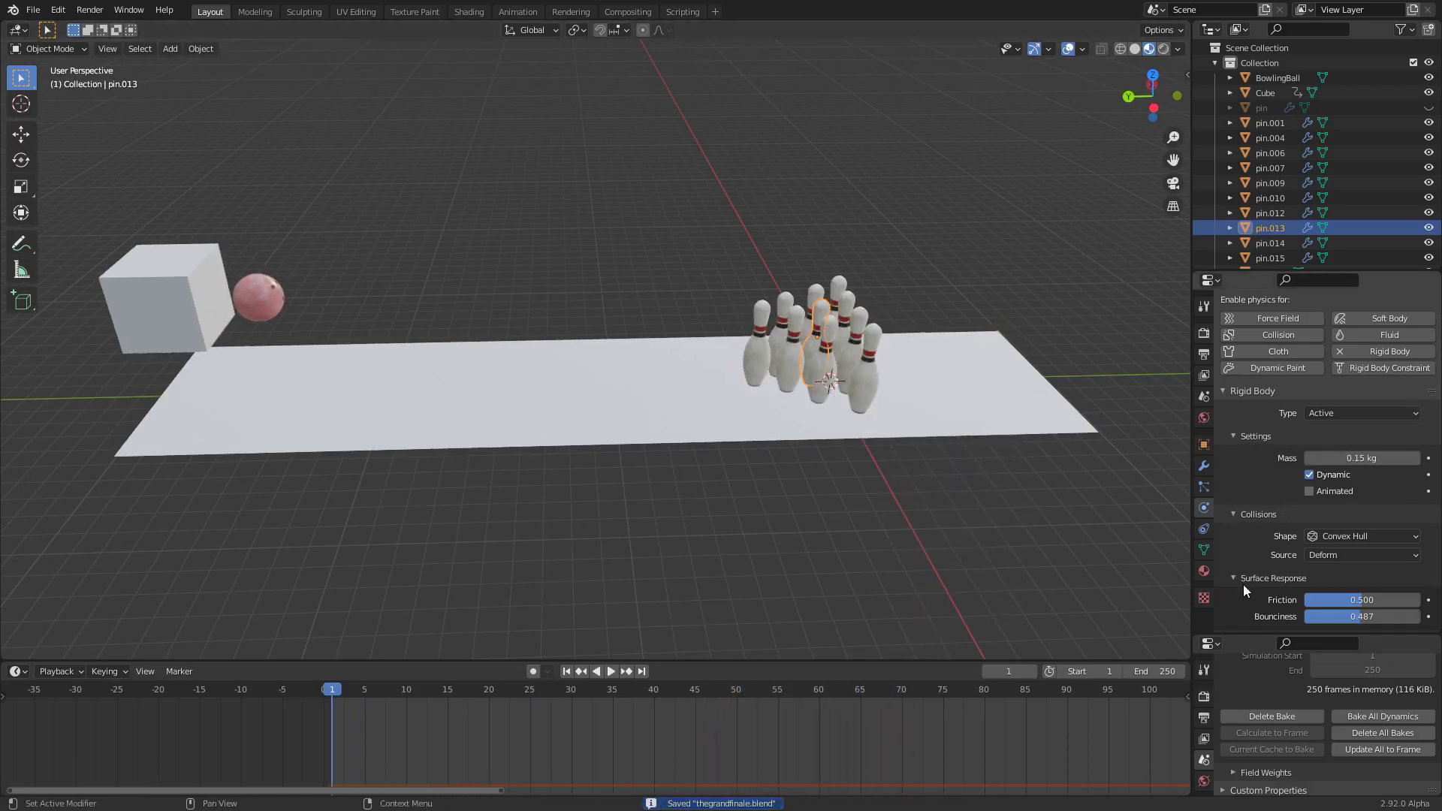
Set the rigid body world's substeps per frame and solver iterations to 100 each and rebake the simulation
click(1205, 396)
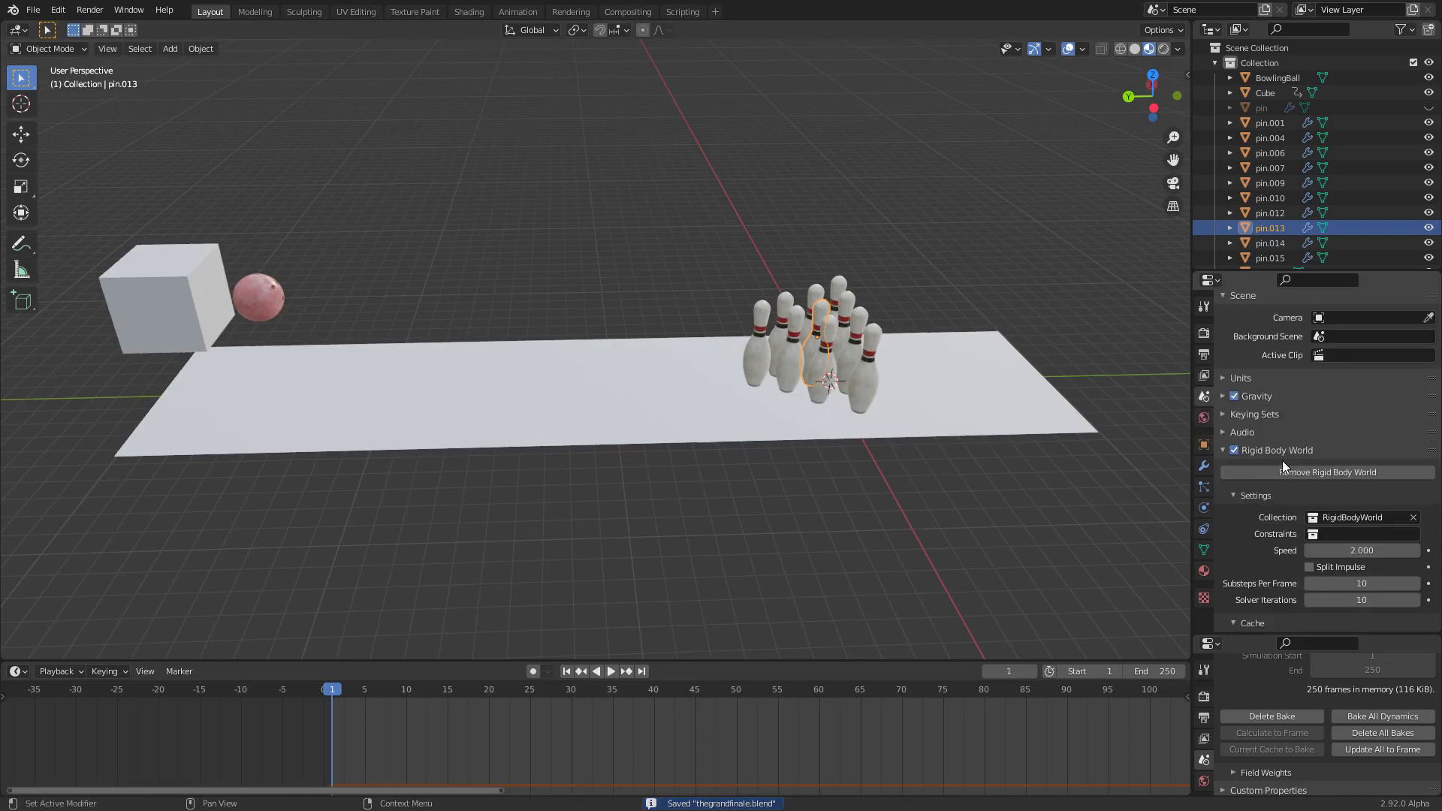
scroll(1299, 465, down, 2)
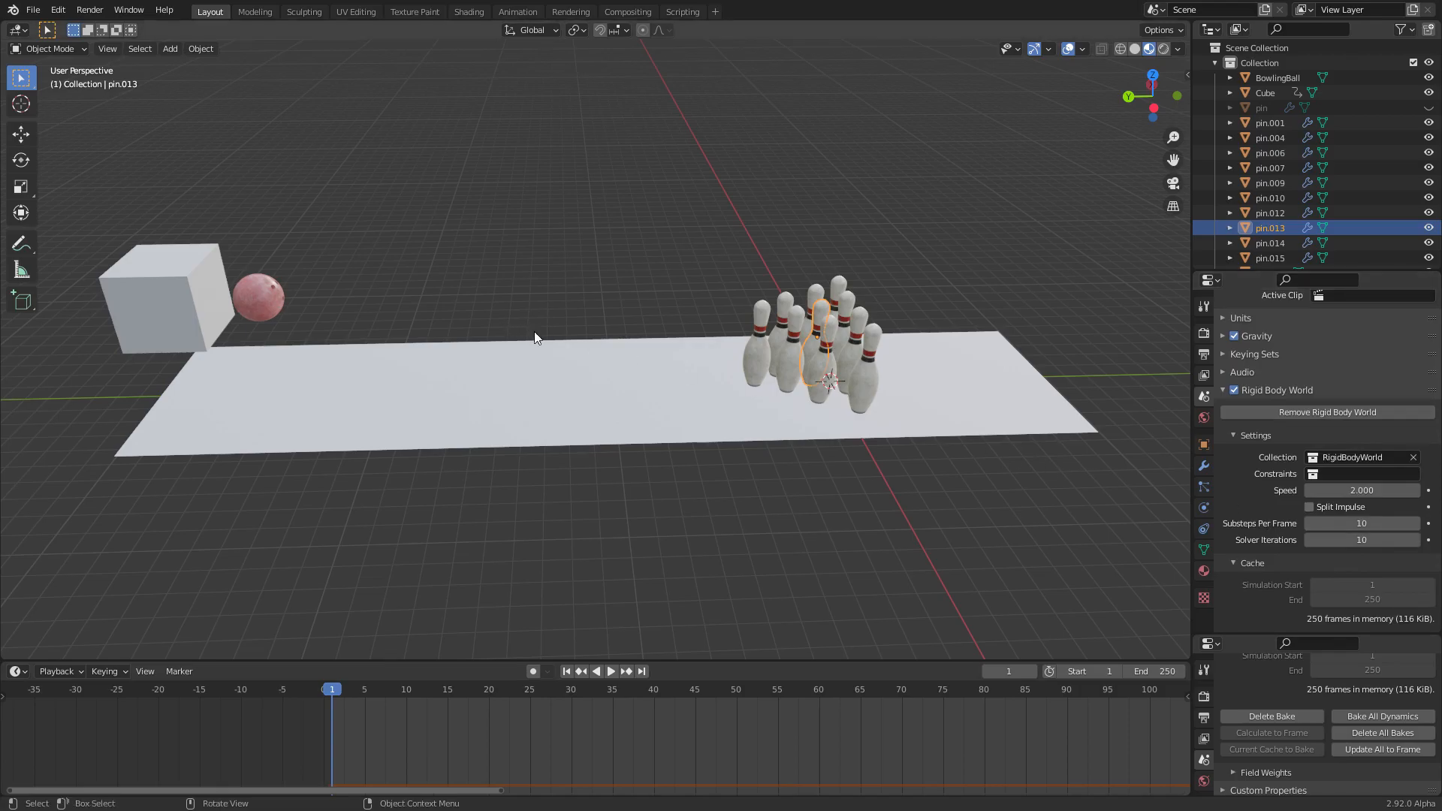
key(space)
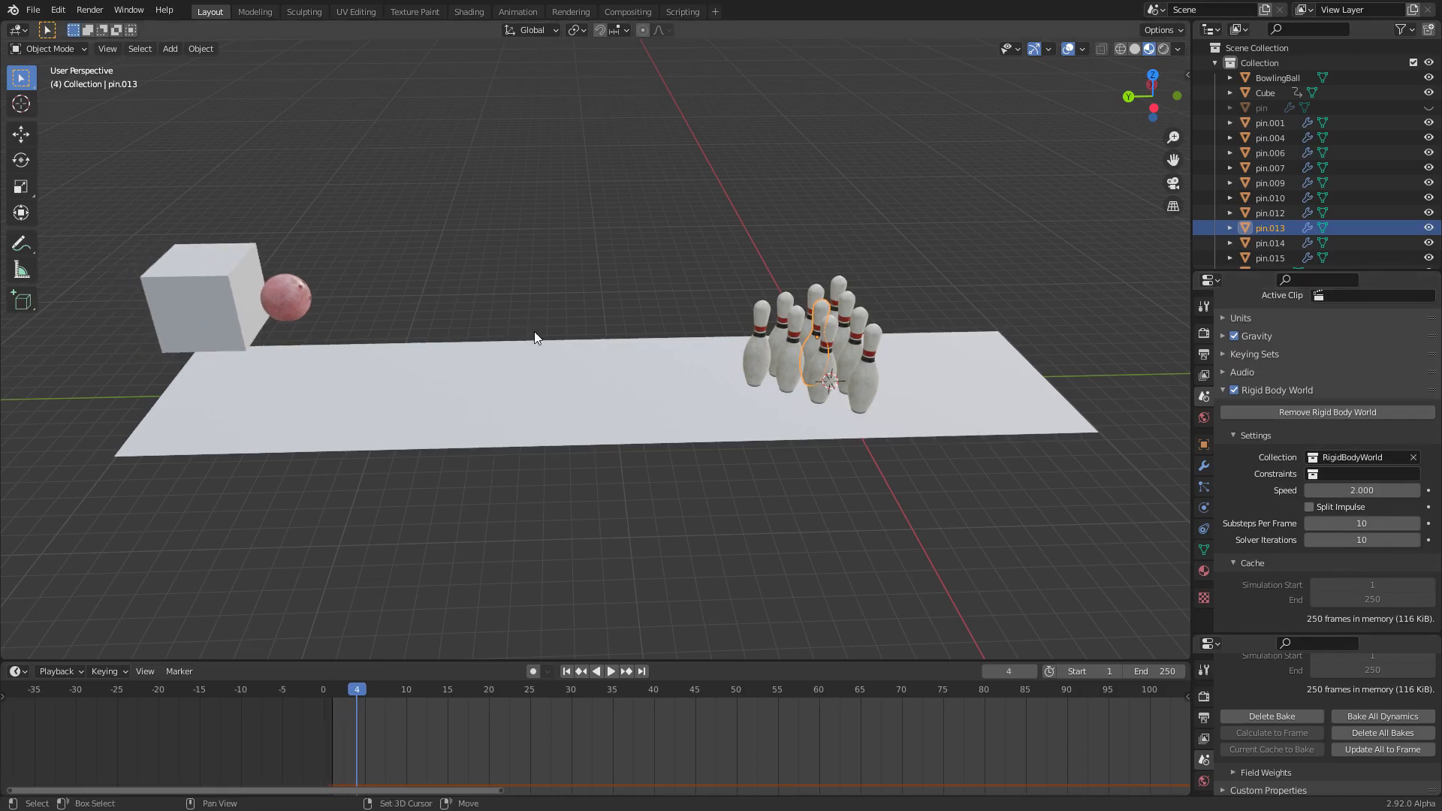
key(Escape)
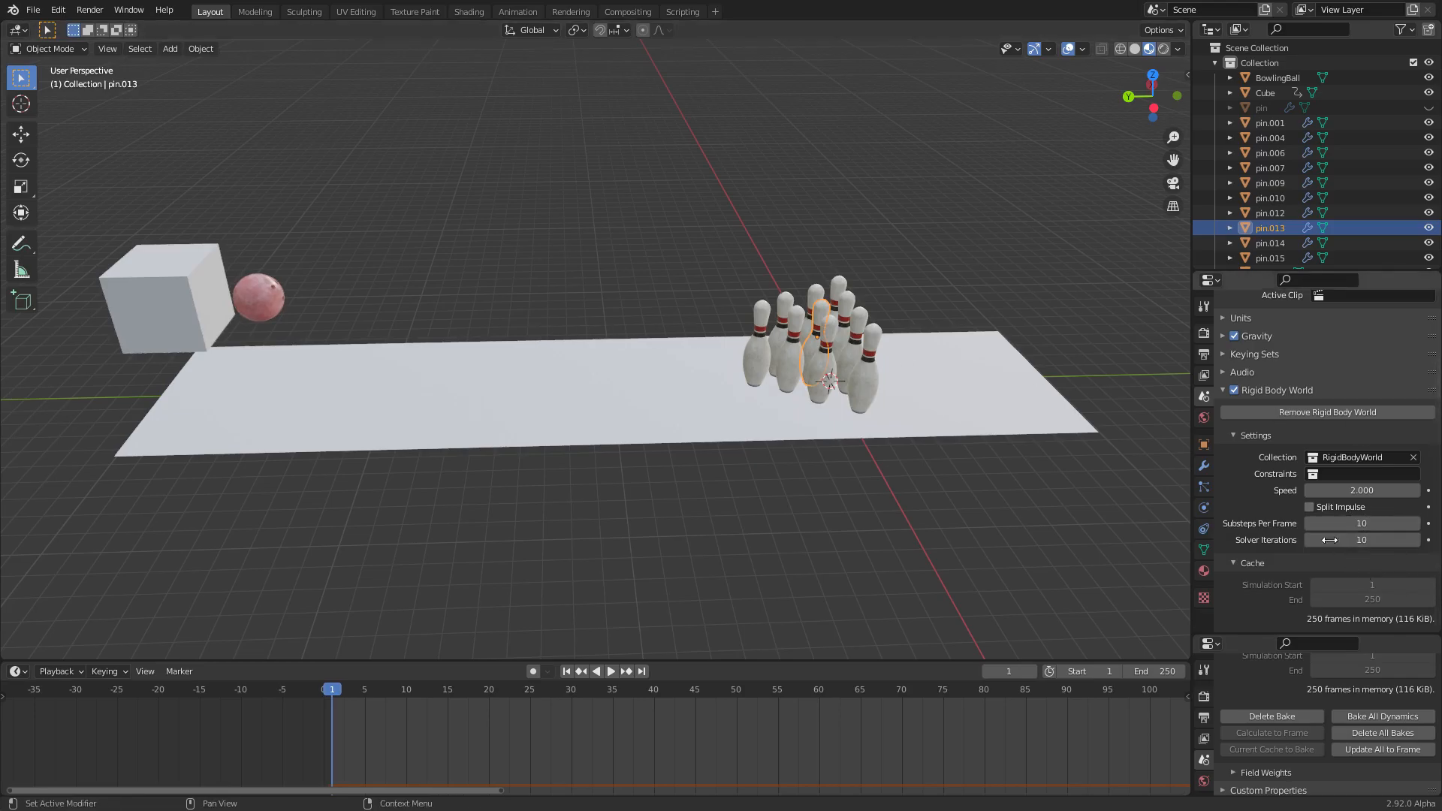
click(1362, 539)
text(0)
key(Return)
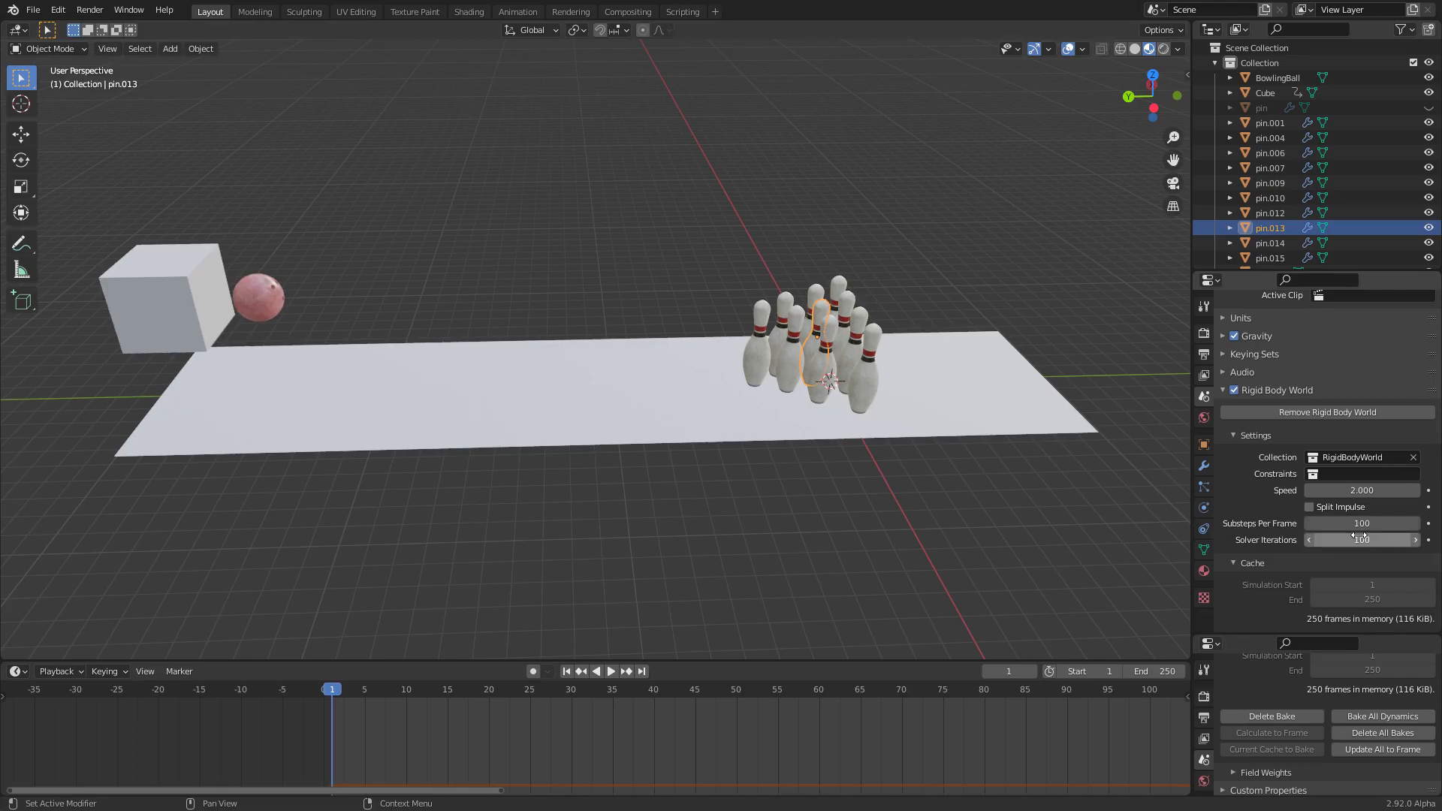
click(1271, 712)
click(1271, 715)
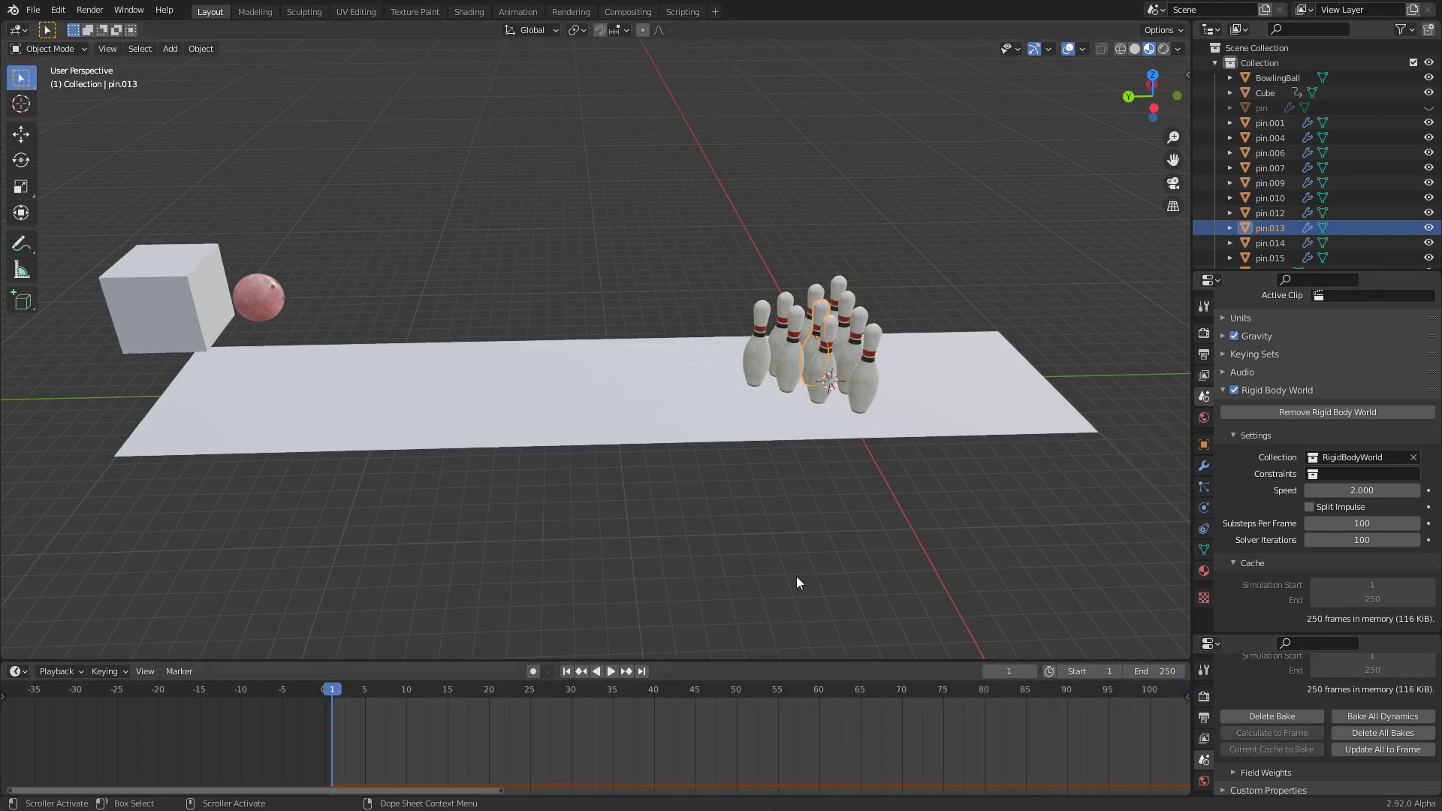
Replay the rebaked simulation from the first frame several times and save the file
key(space)
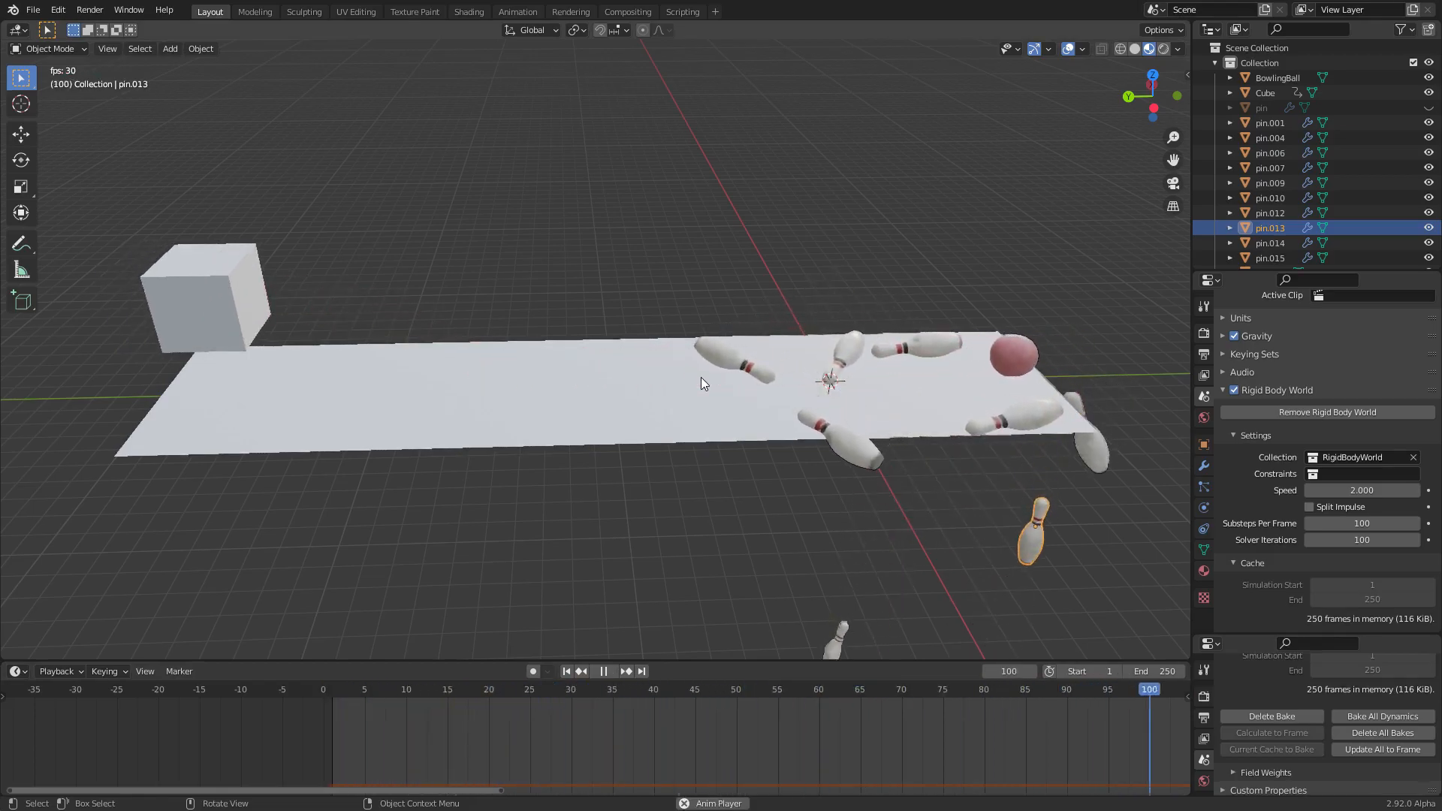
key(shift+Left)
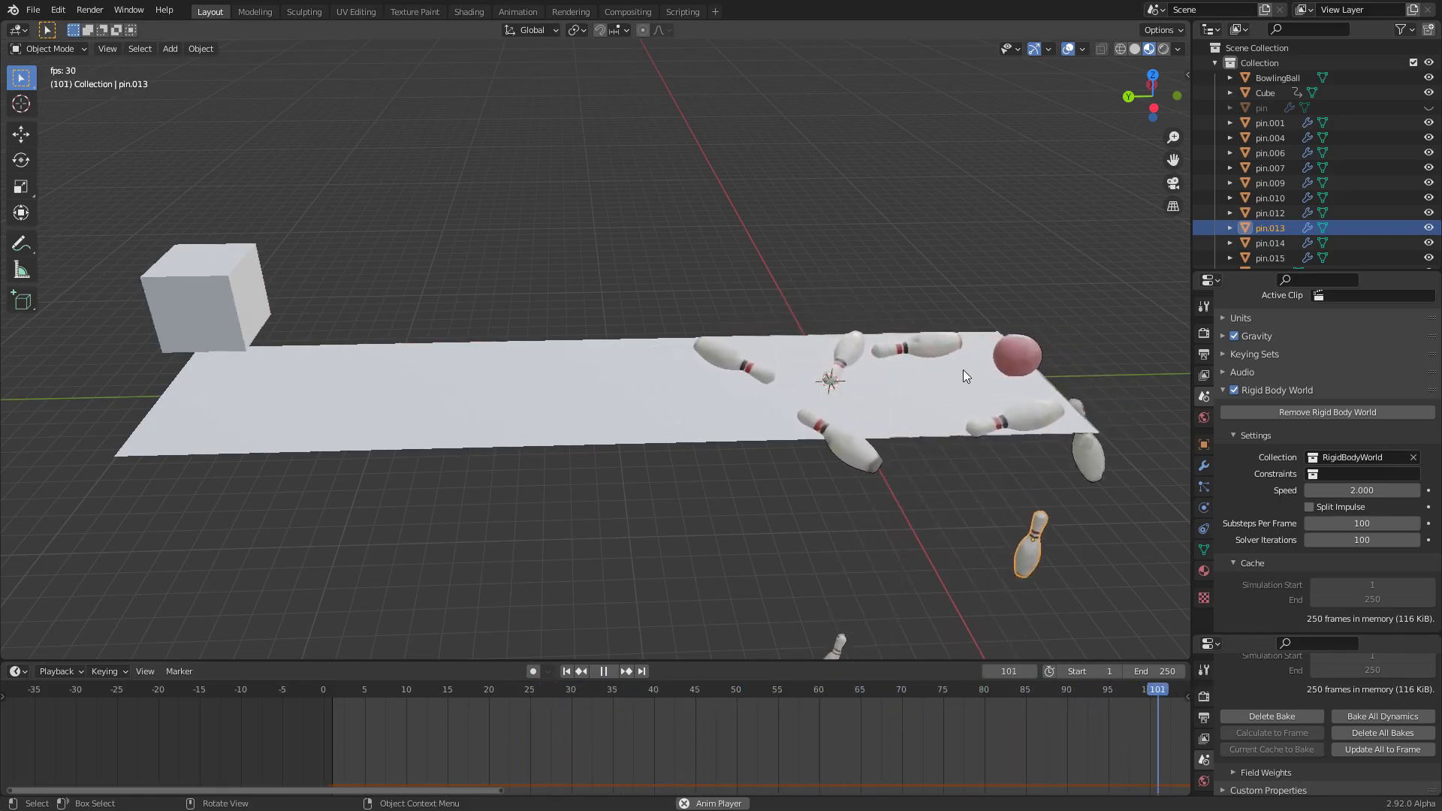
key(shift+Left)
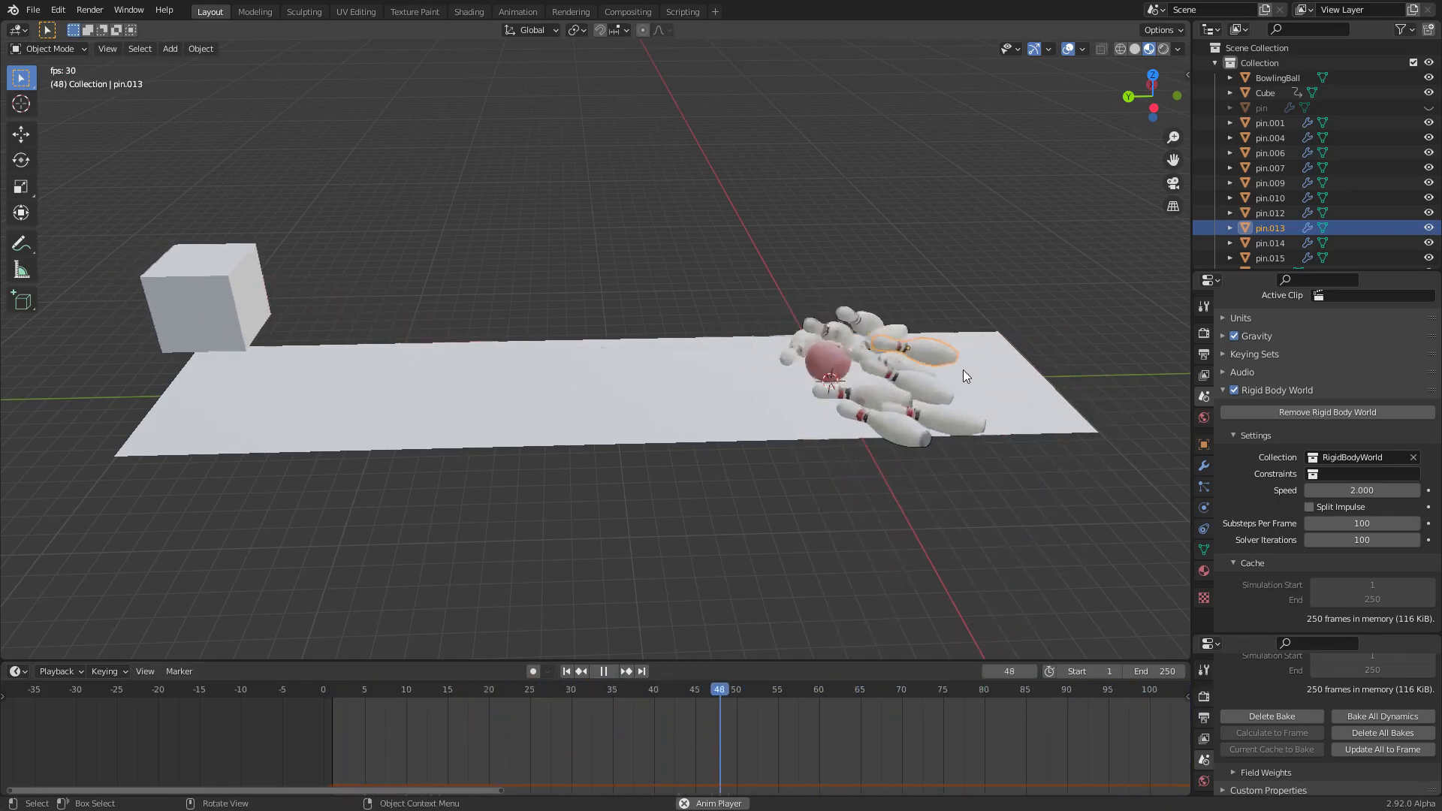
key(Escape)
key(ctrl+s)
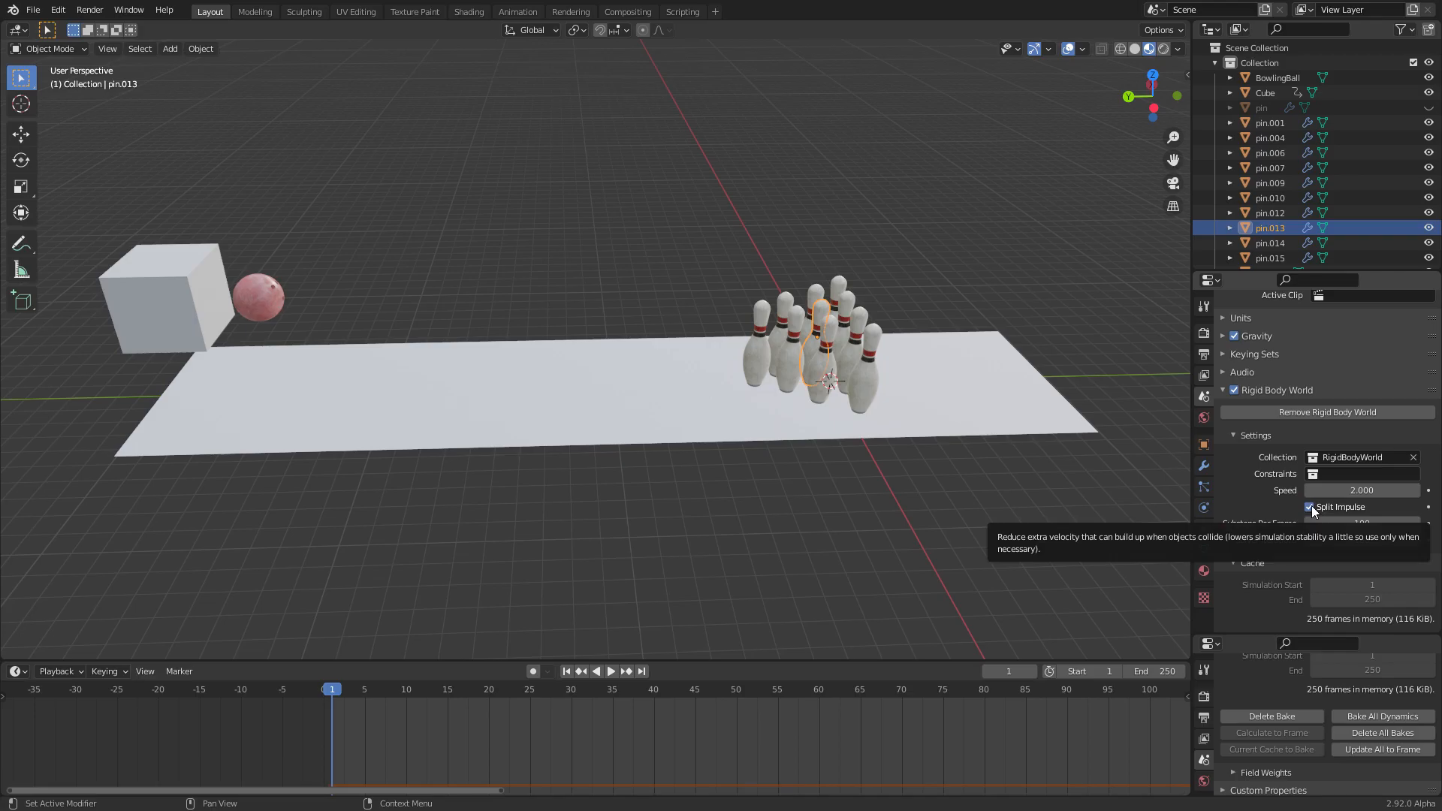
Enable Split Impulse for the rigid body world and rebake the simulation
click(1295, 712)
click(1295, 711)
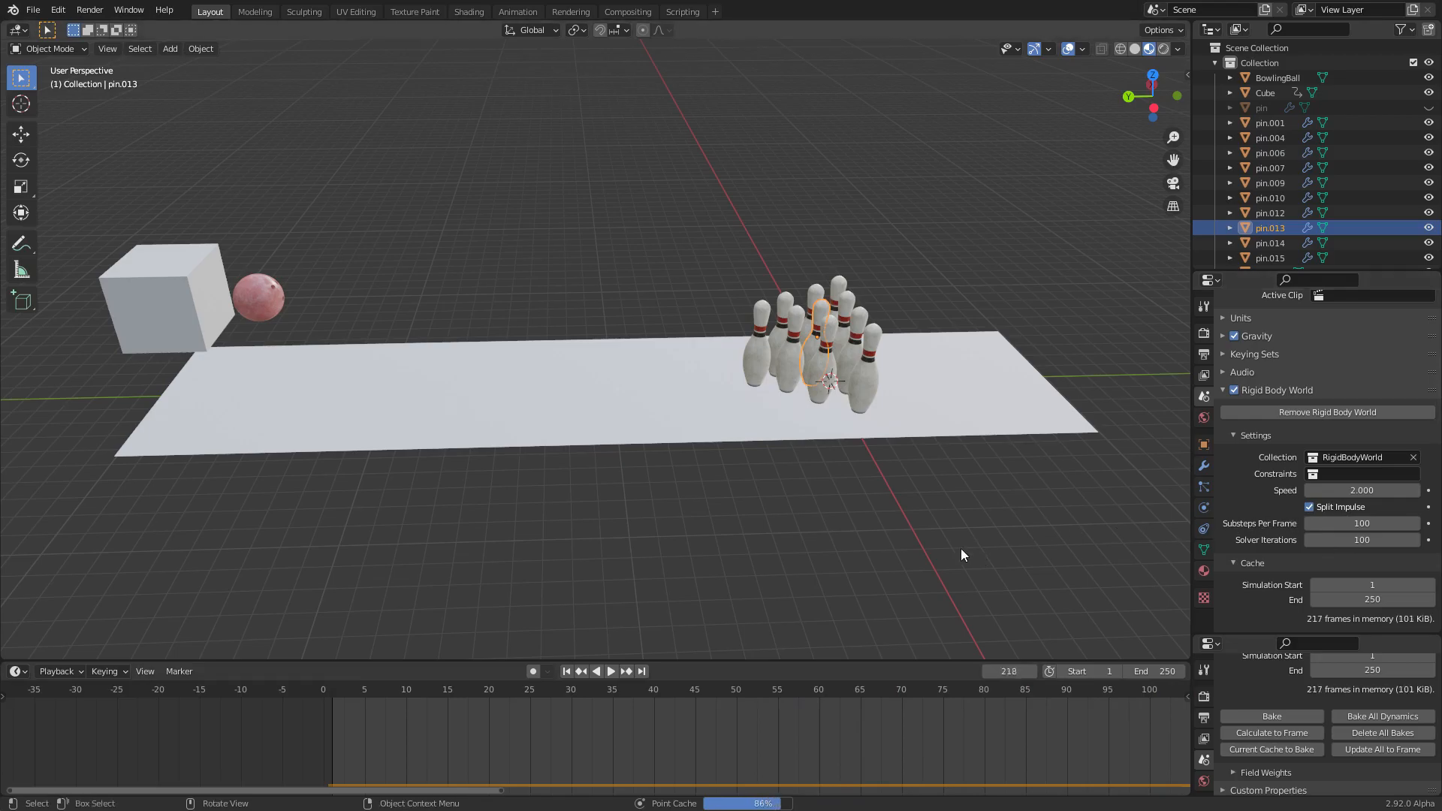
Play the Split Impulse bake and replay it from the first frame to examine the collision
key(space)
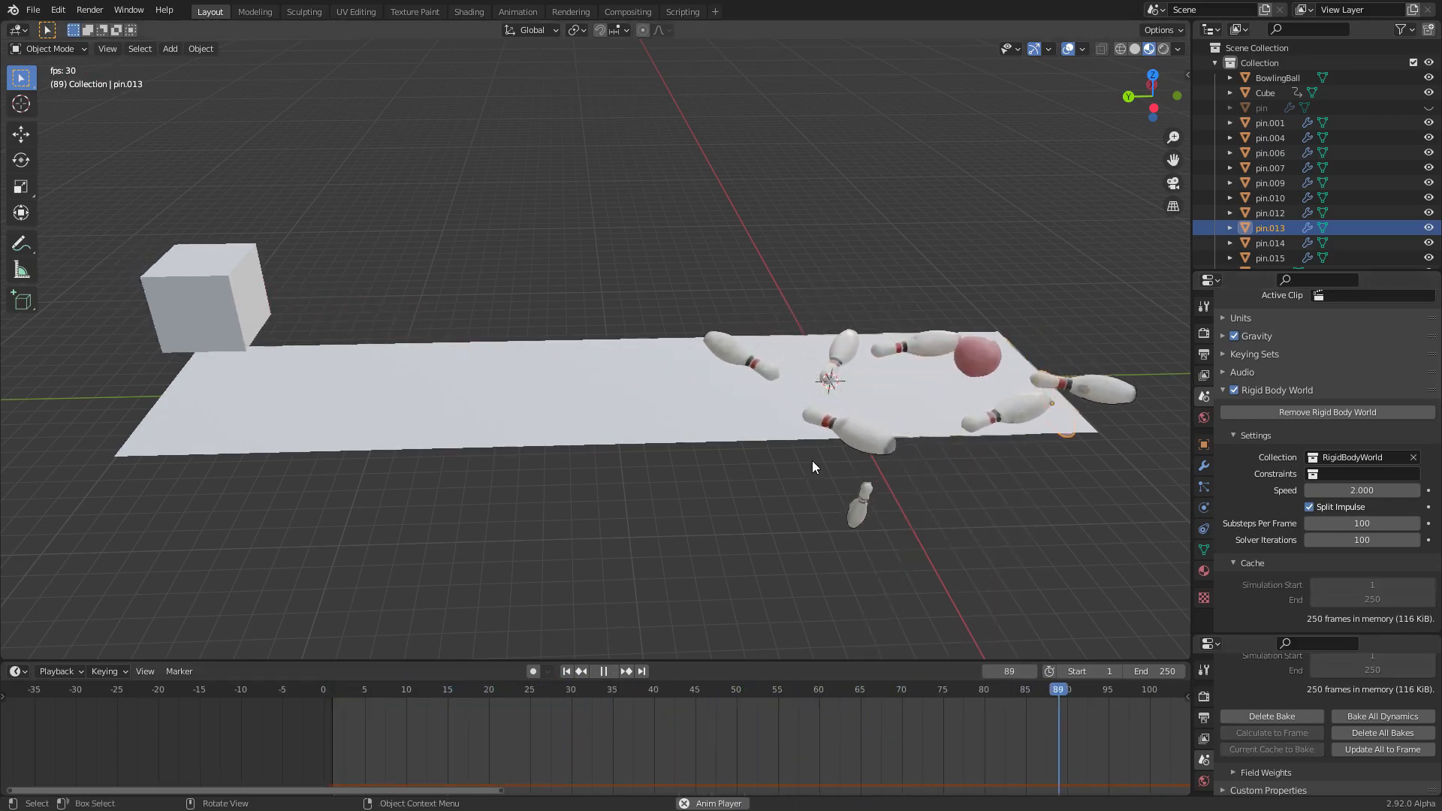
key(space)
key(shift+Left)
key(space)
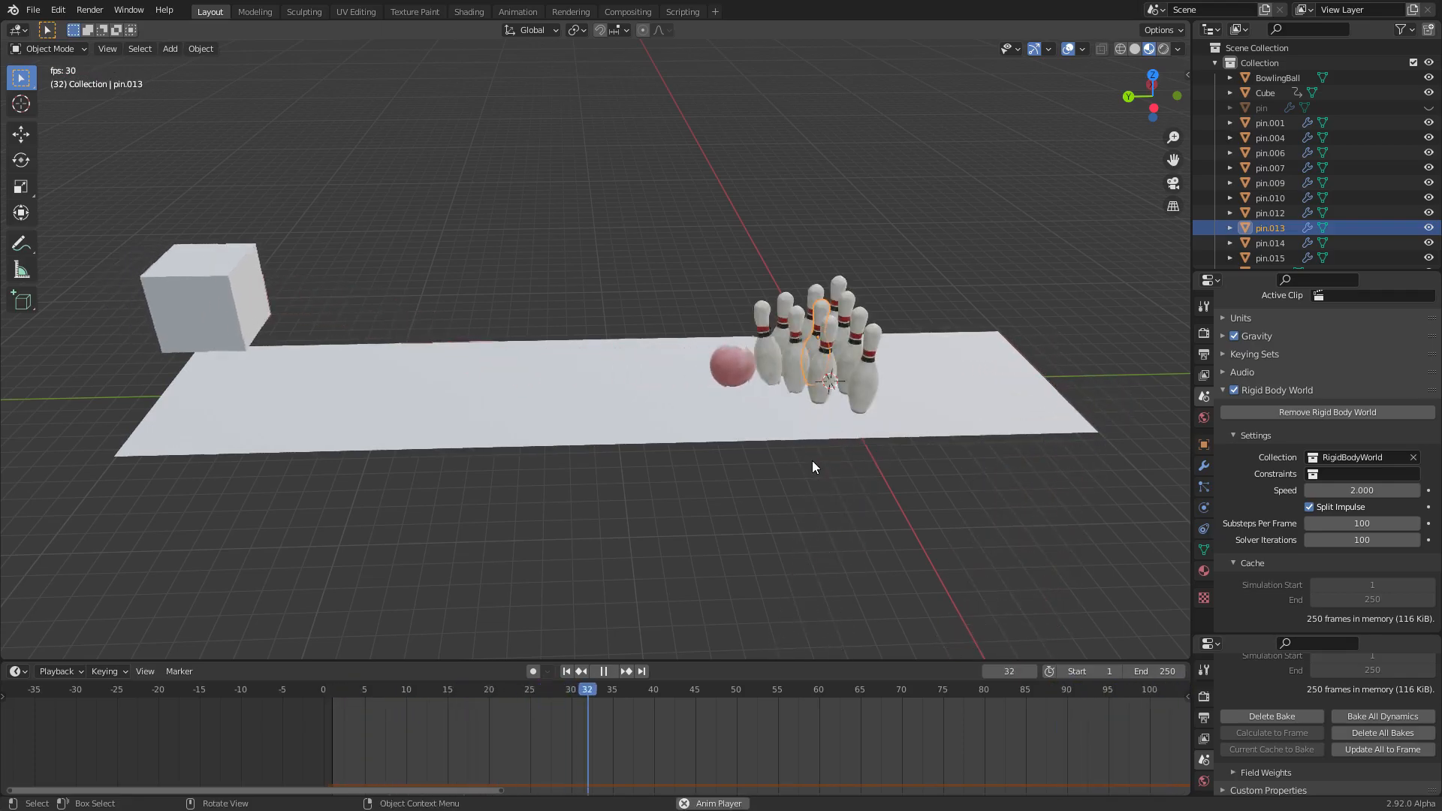
Replay the baked simulation from the first frame to examine how the ball hits the pins
key(Escape)
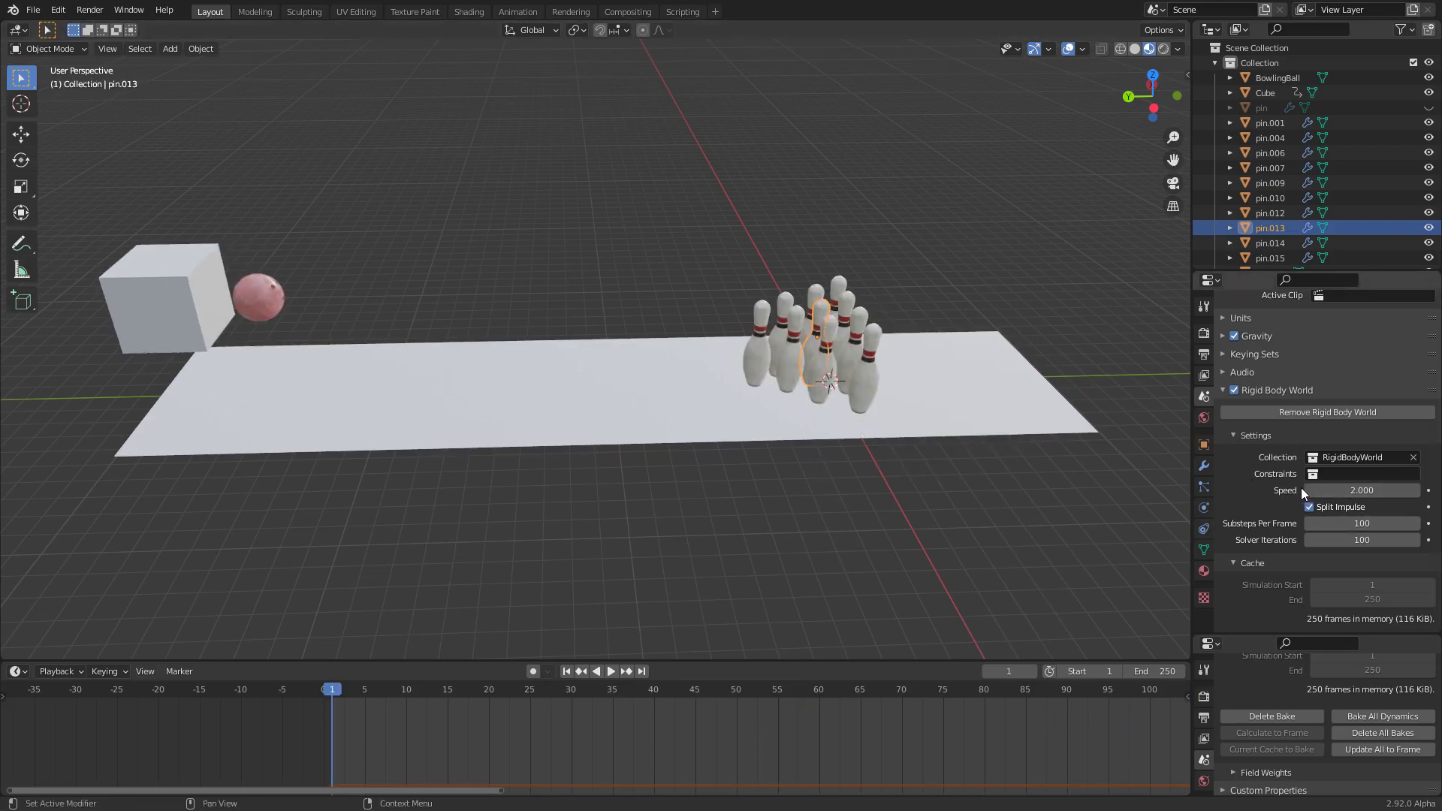
key(space)
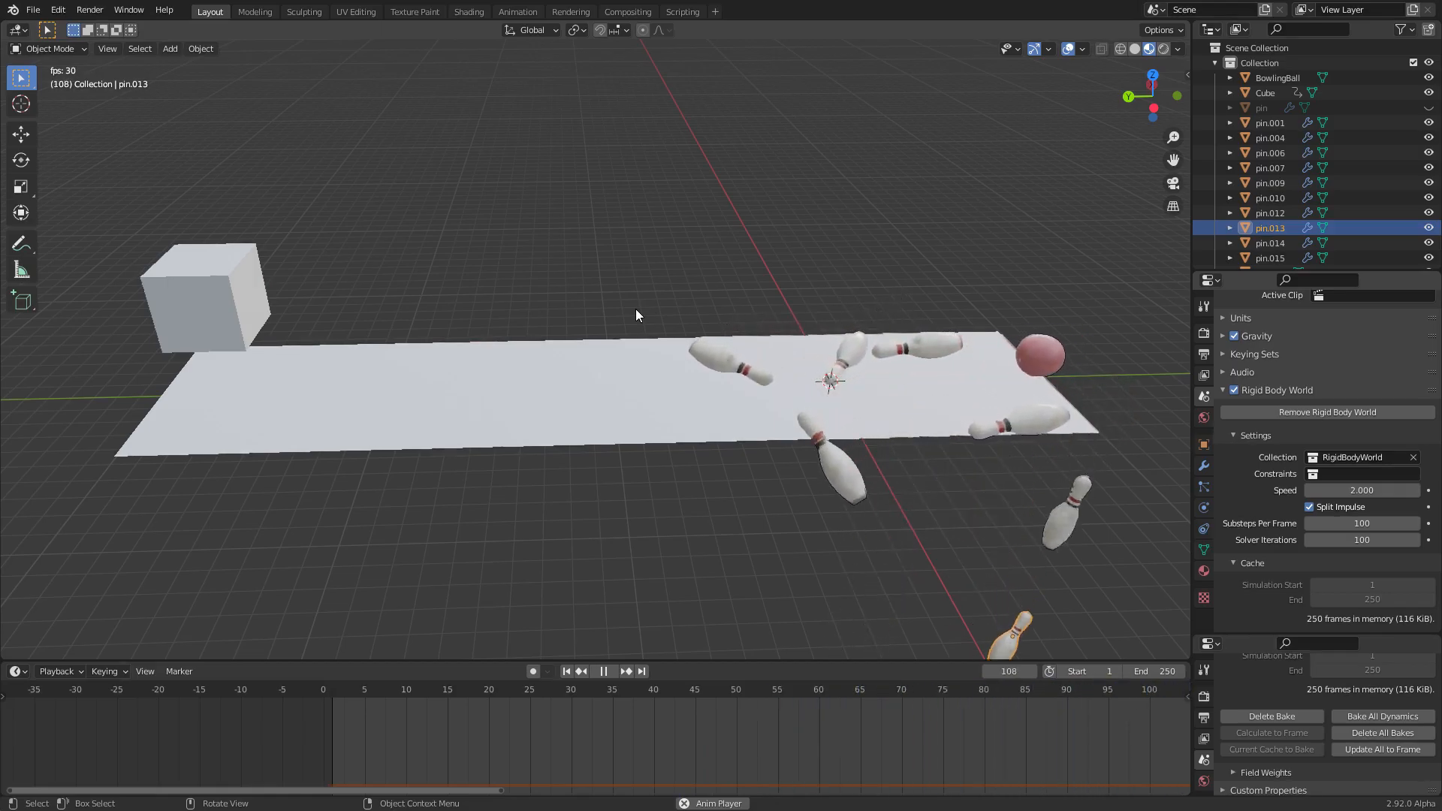
key(shift+Left)
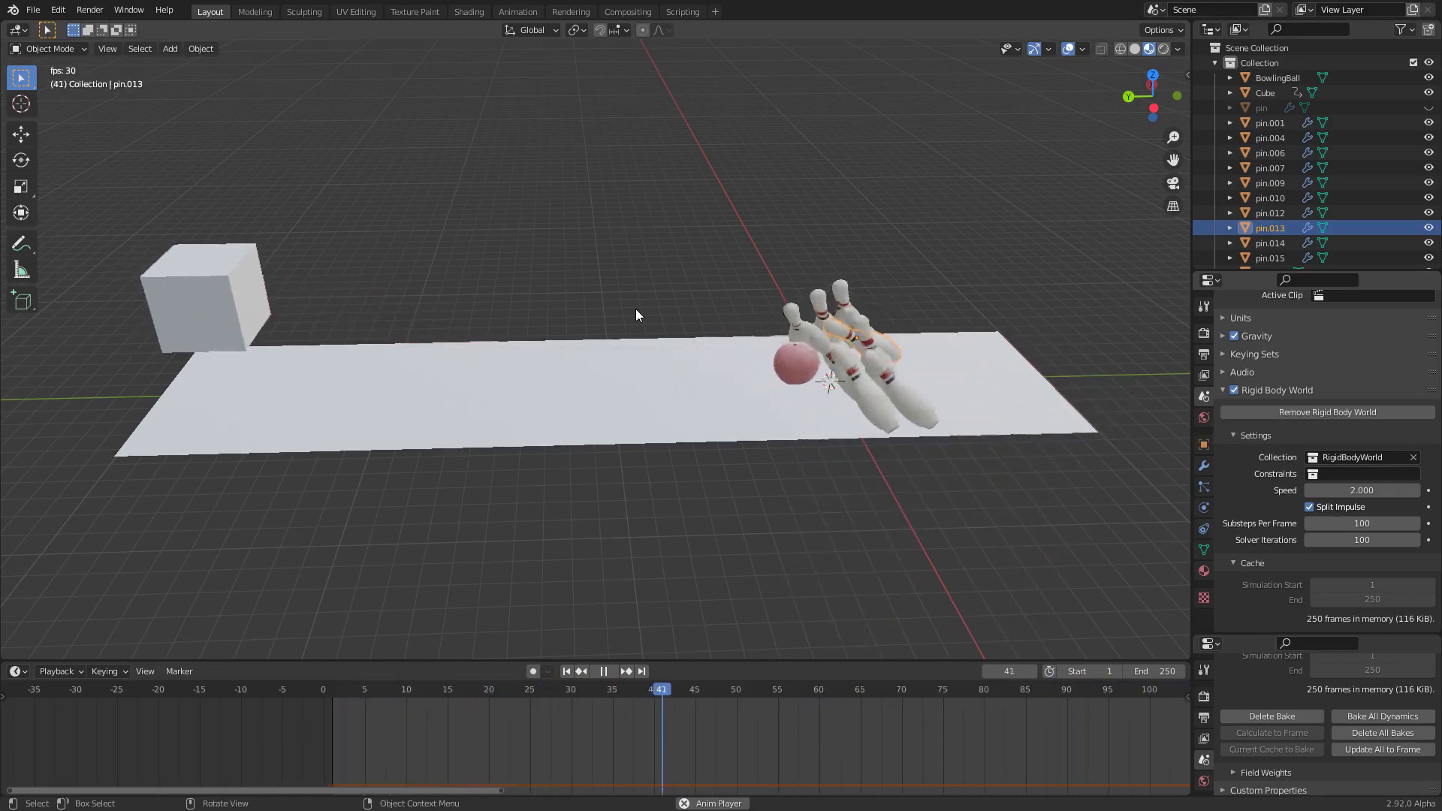
key(space)
key(shift+Left)
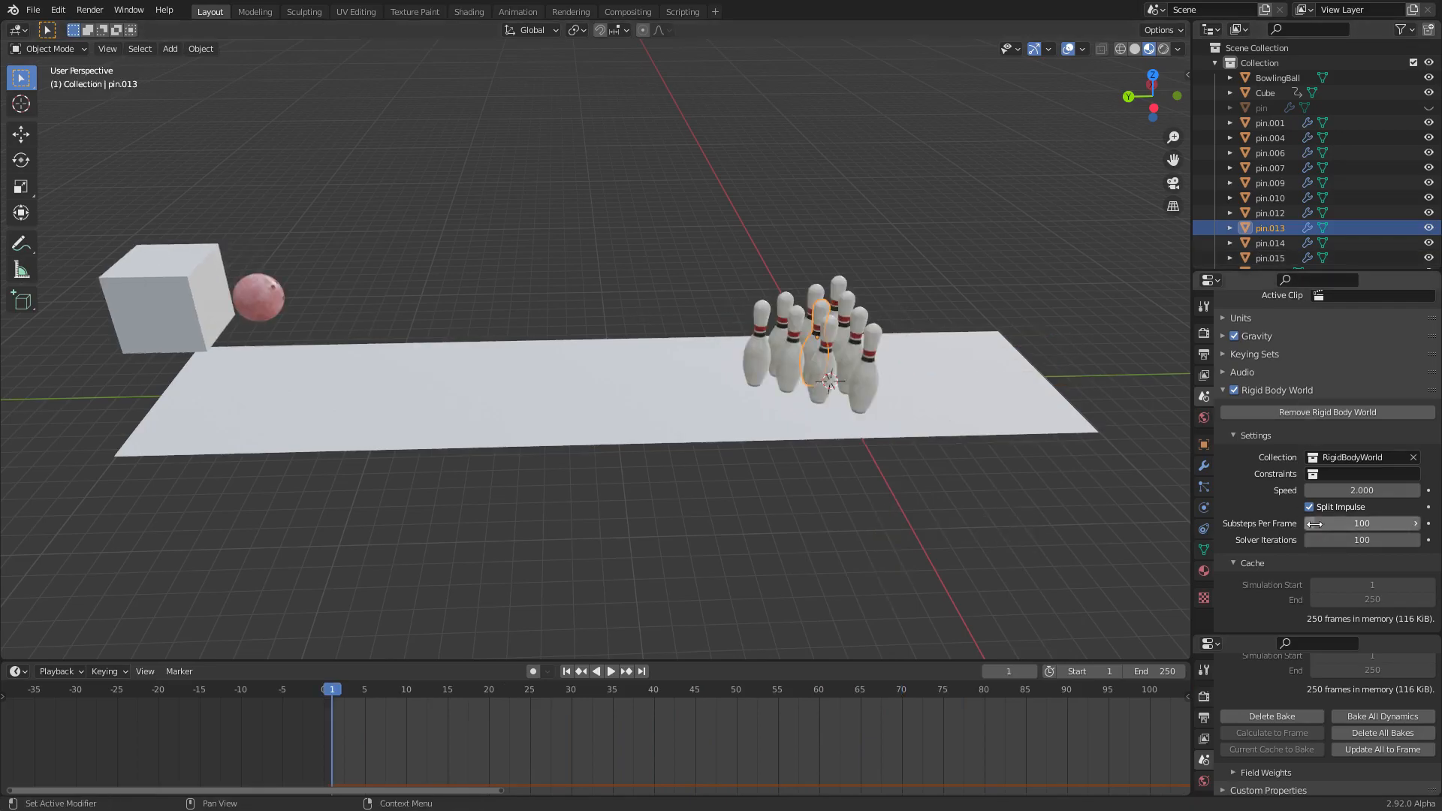
Disable Split Impulse for the rigid body world and set the lane plane's rigid body friction to 0.2
click(572, 427)
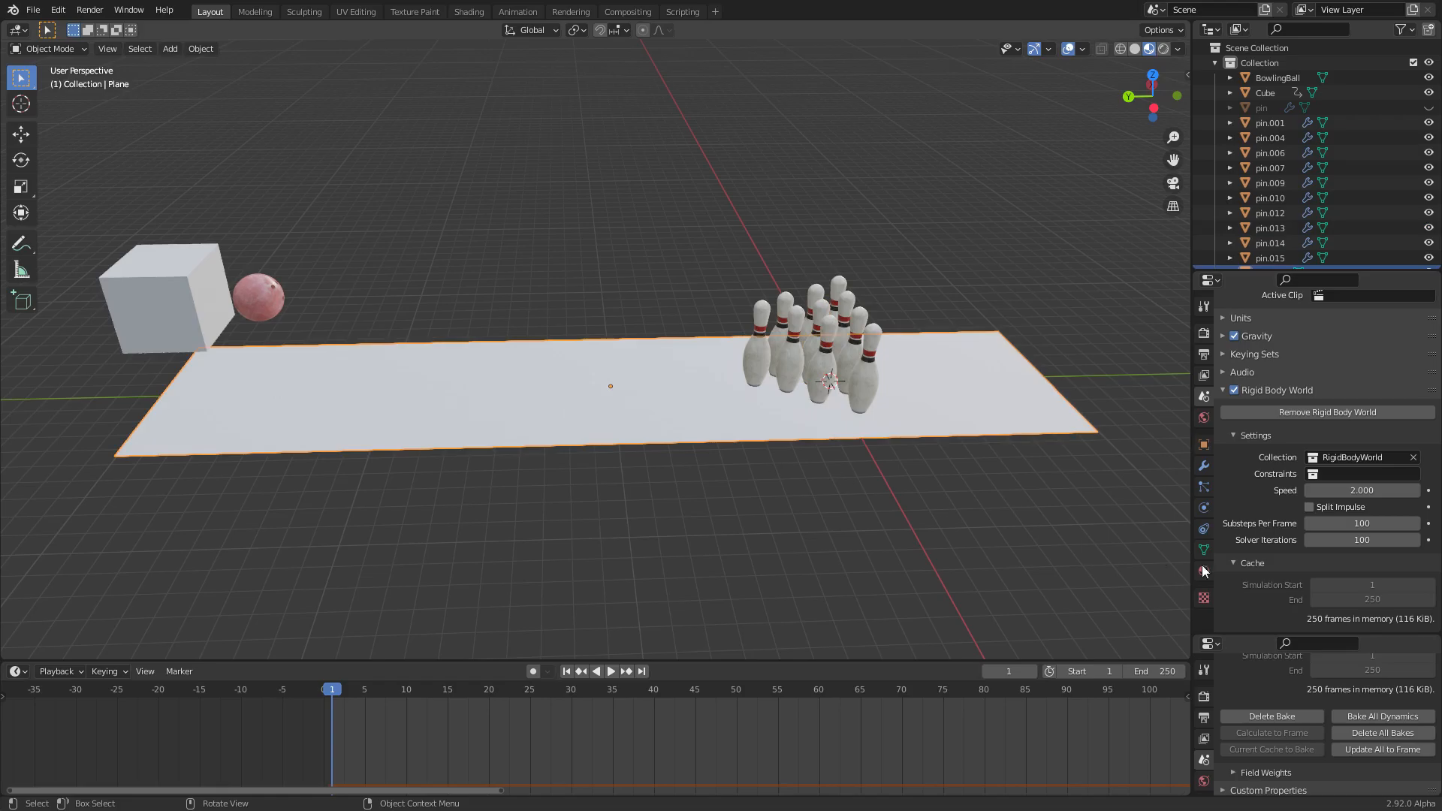
click(1205, 508)
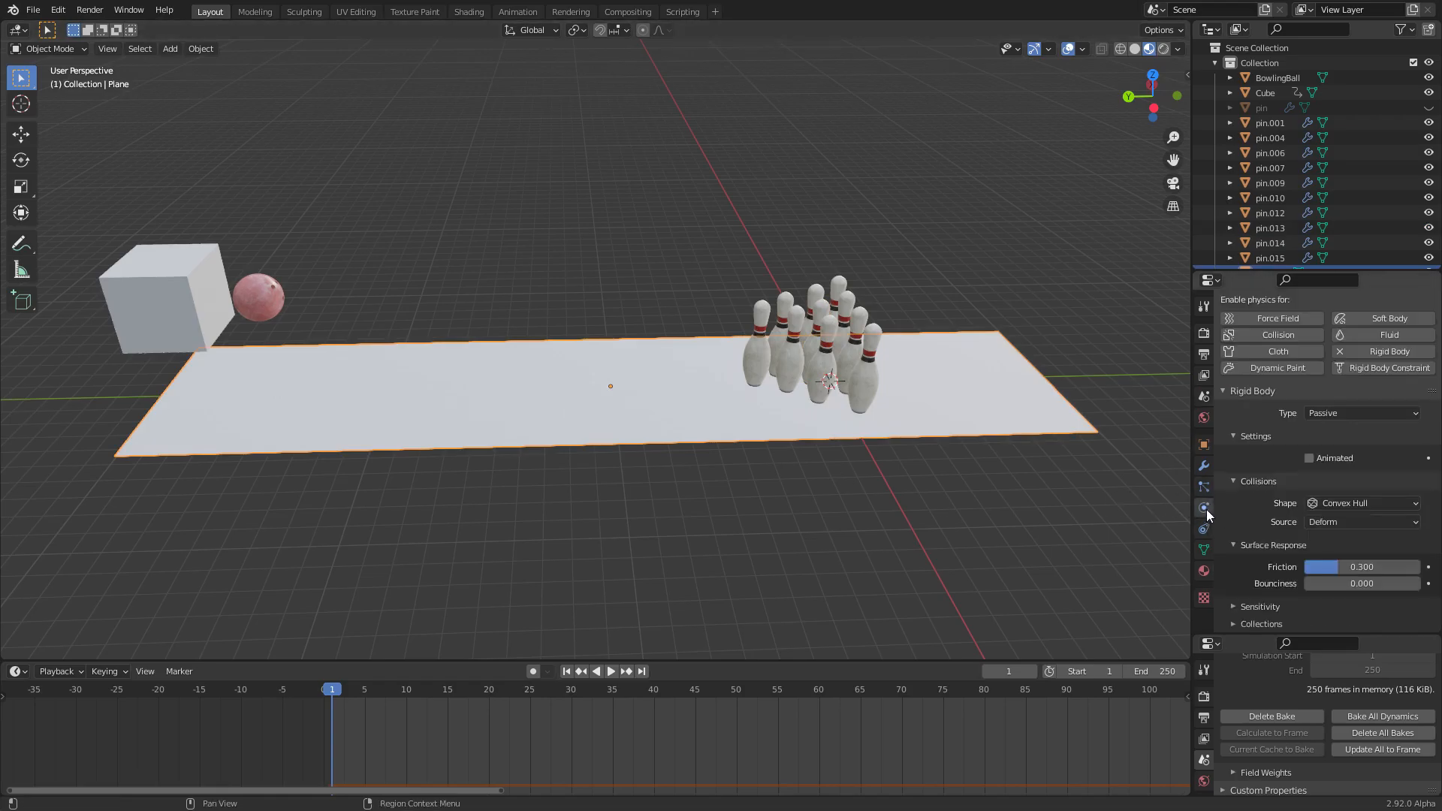
click(1358, 565)
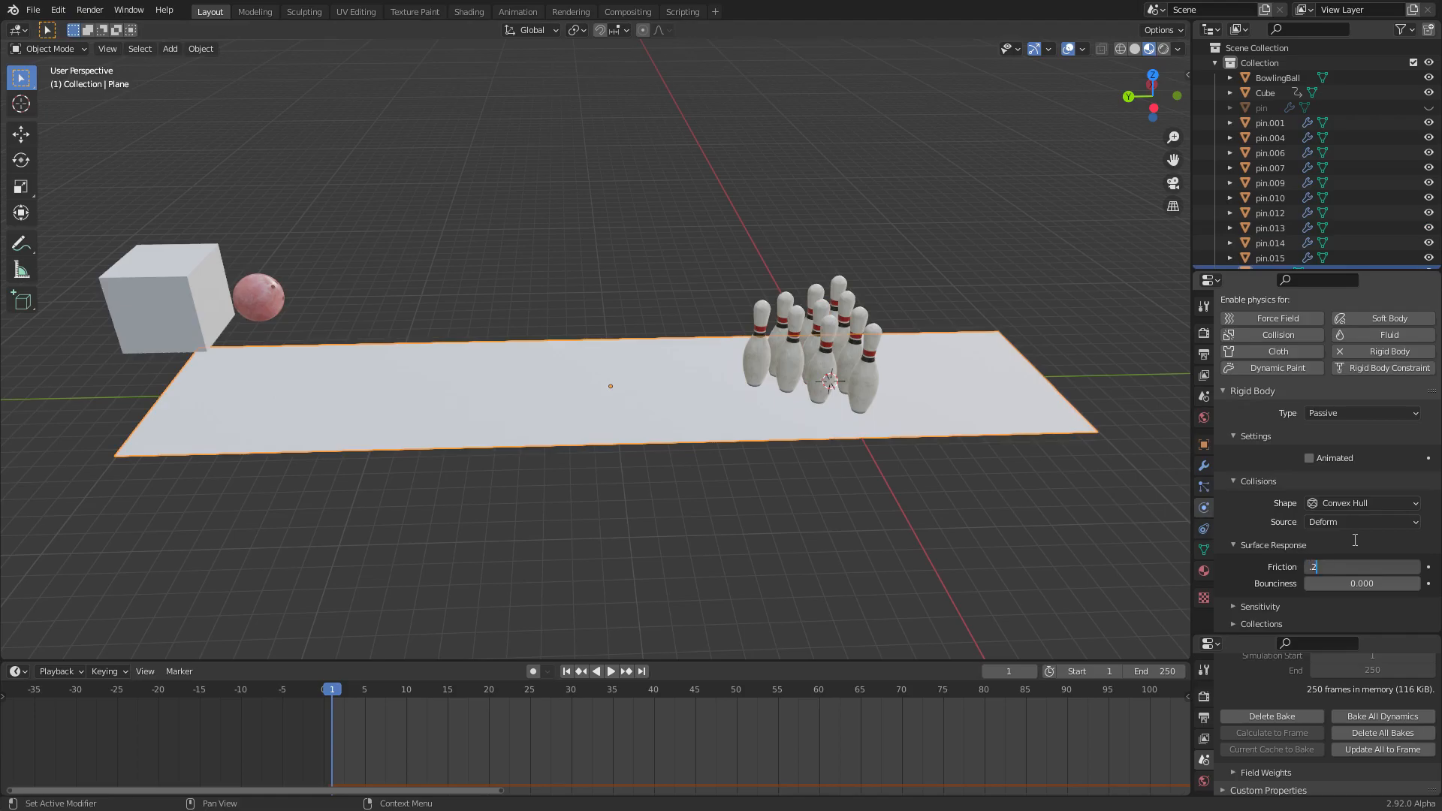
click(248, 308)
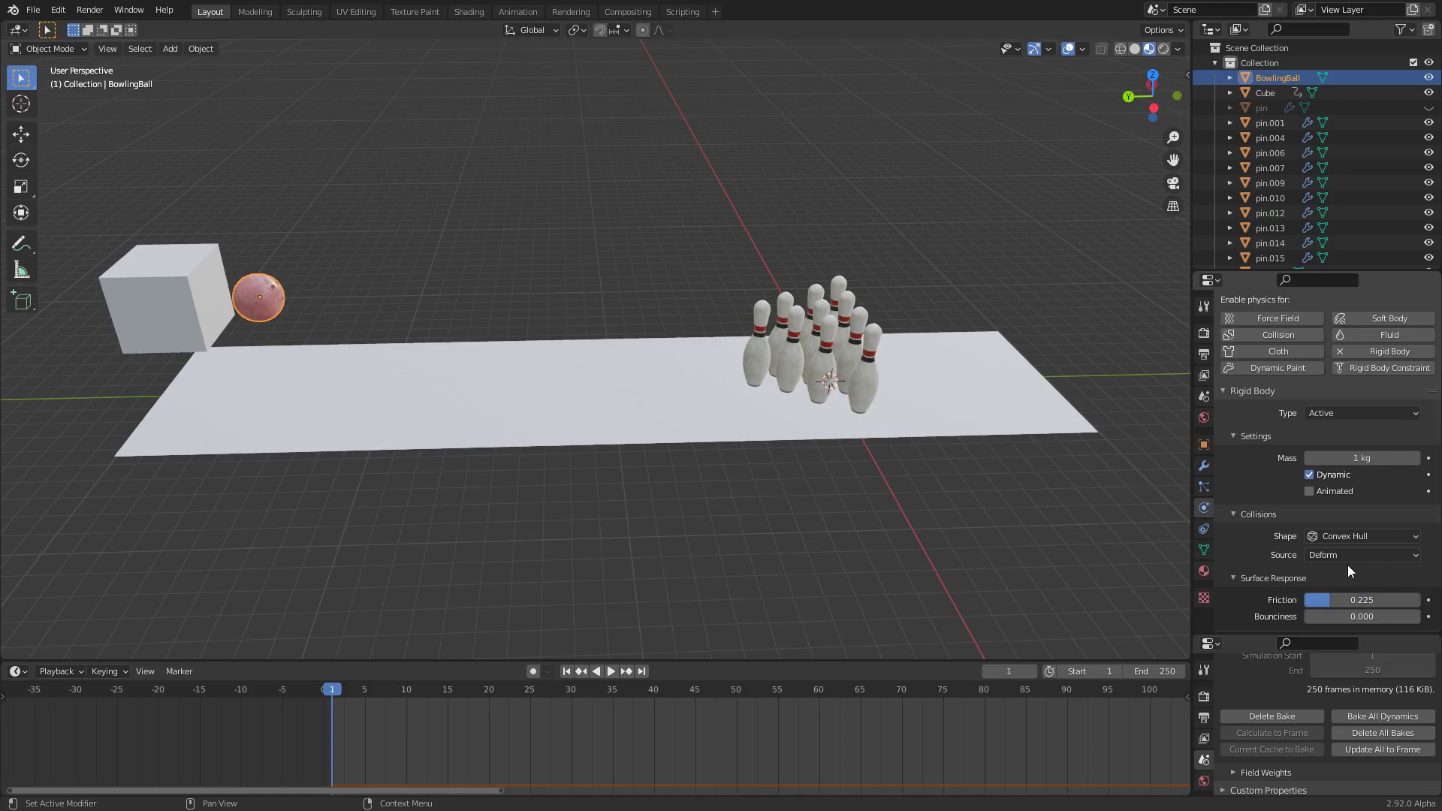
Save the file, delete the existing bake and rebake the rigid body simulation
key(ctrl+s)
click(1270, 716)
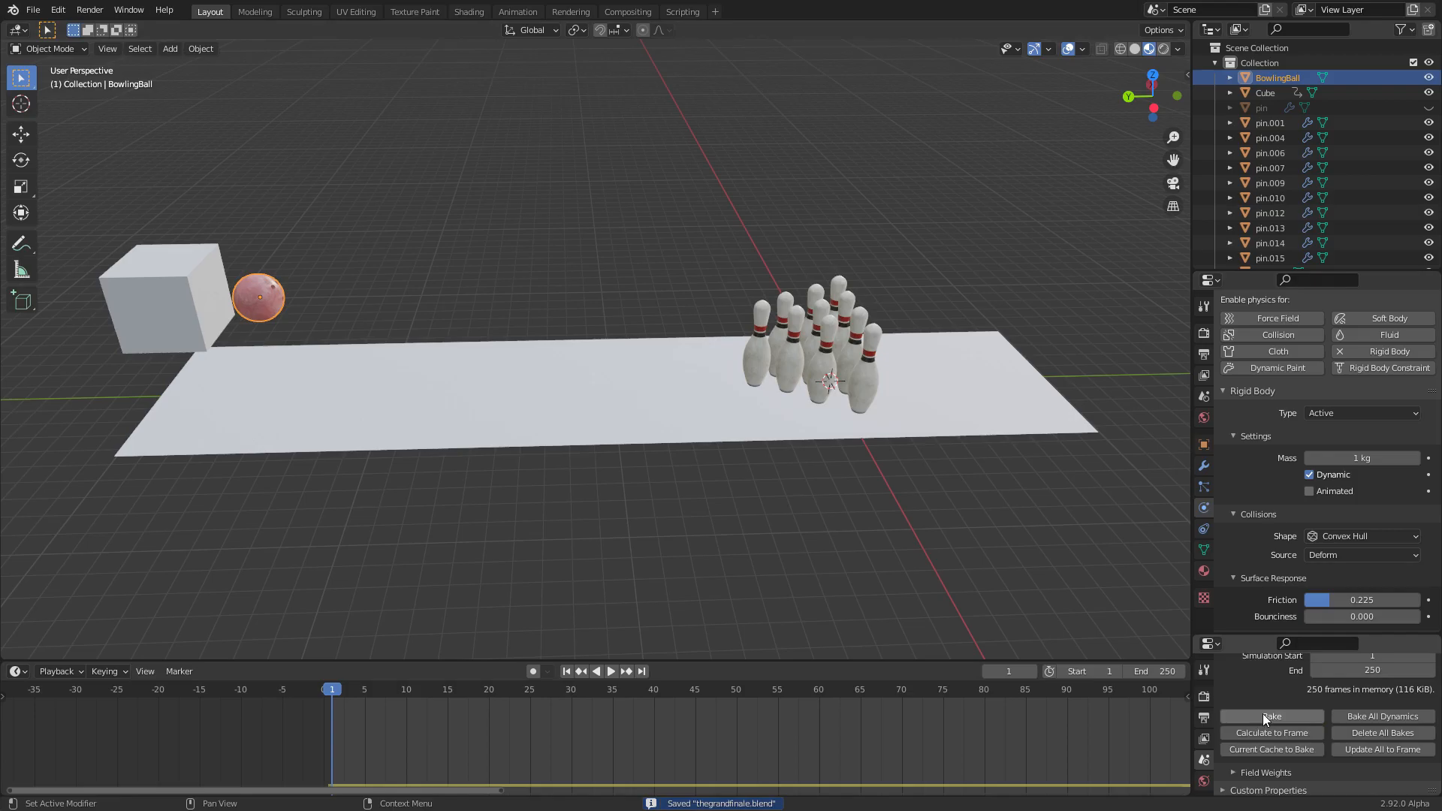
click(1264, 713)
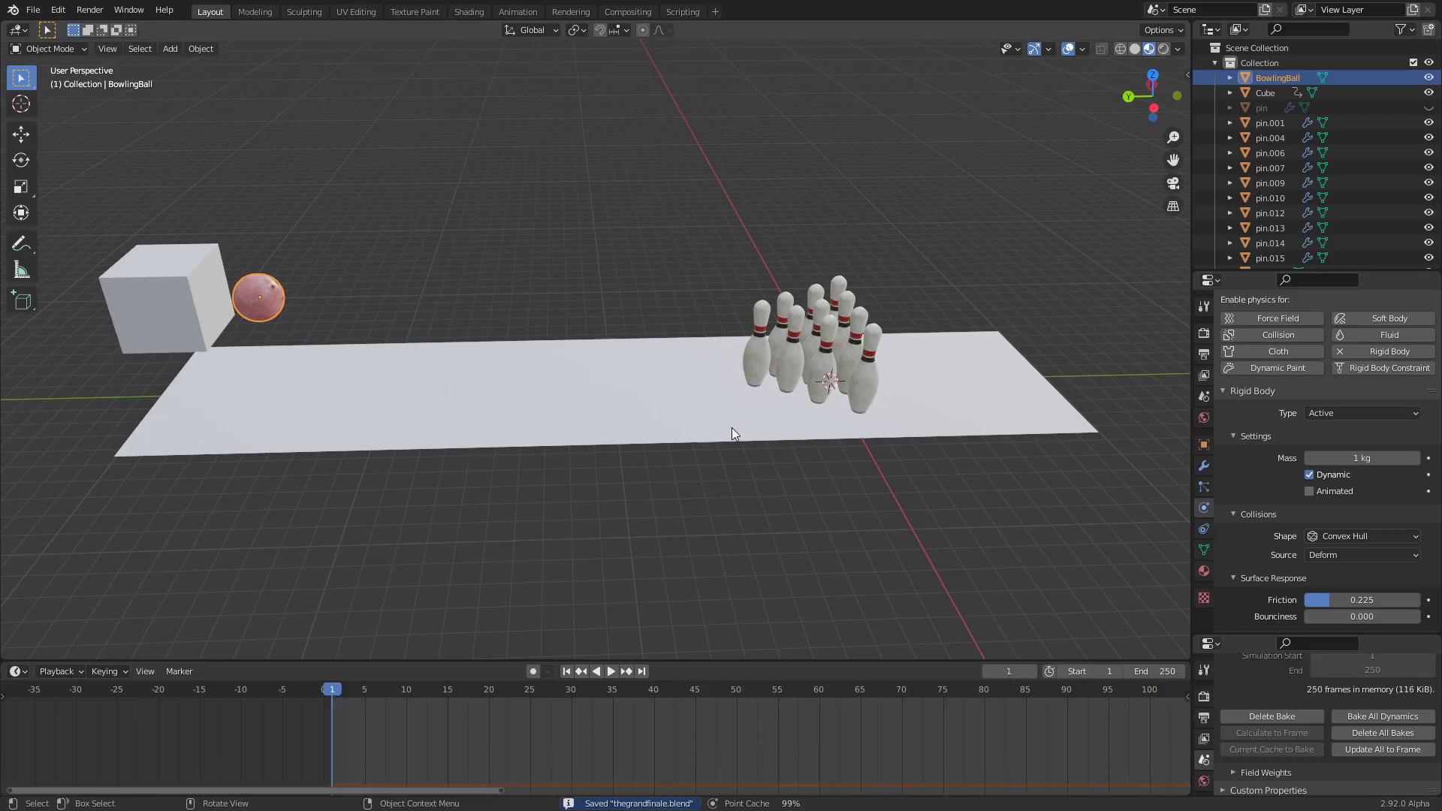
Replay the new bake from the first frame and examine the collision from behind the ball
key(space)
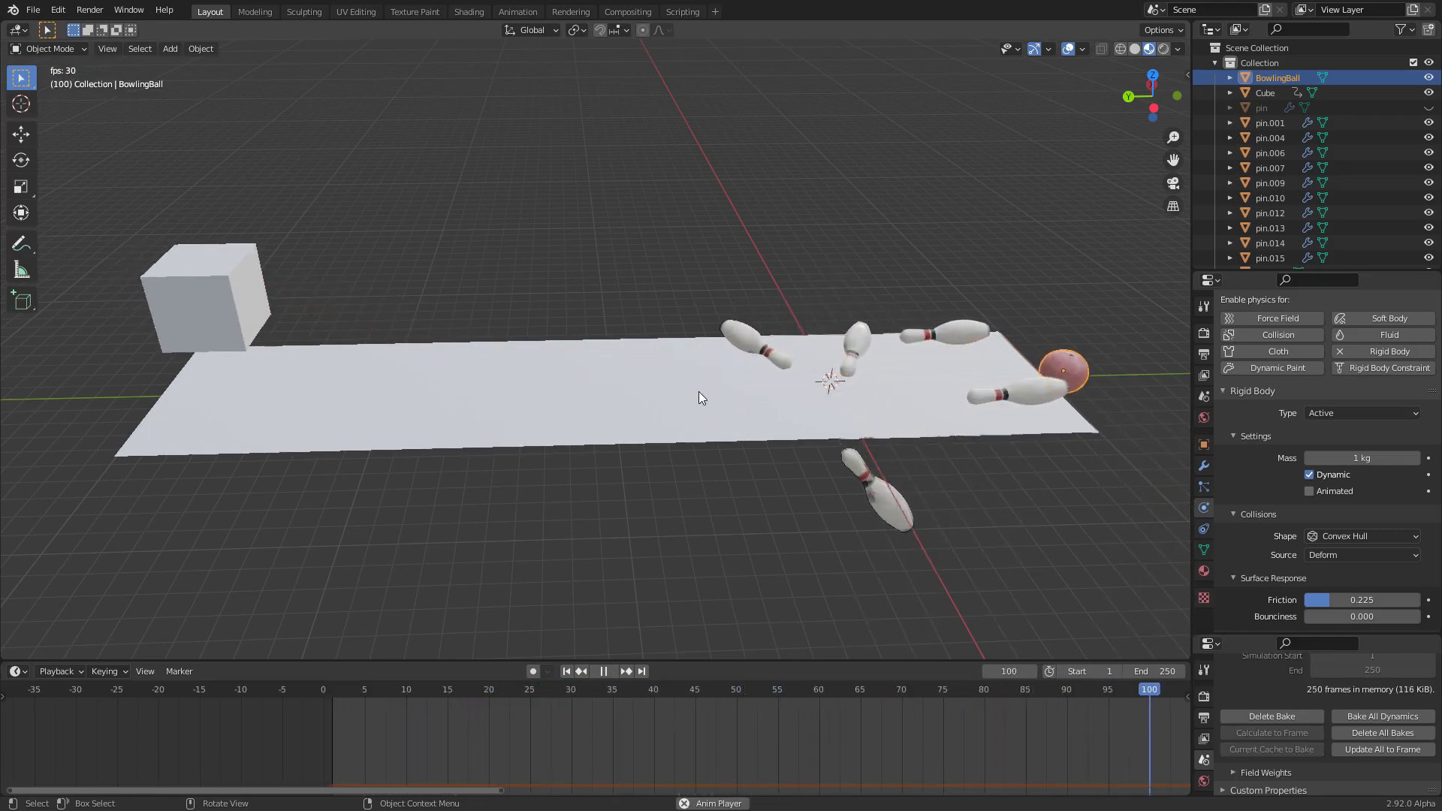
key(shift+Left)
middle_drag(790, 357, 944, 318)
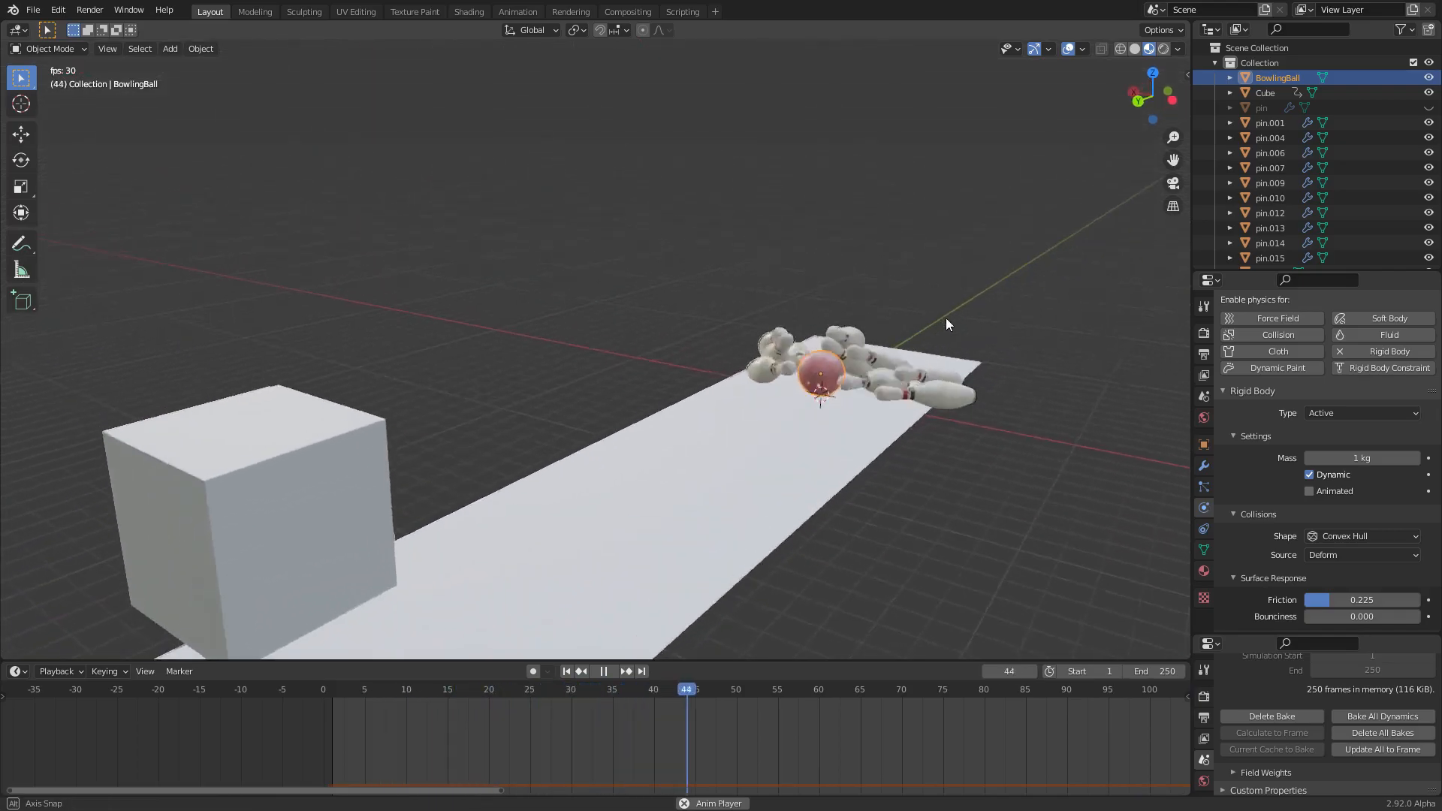
key(Escape)
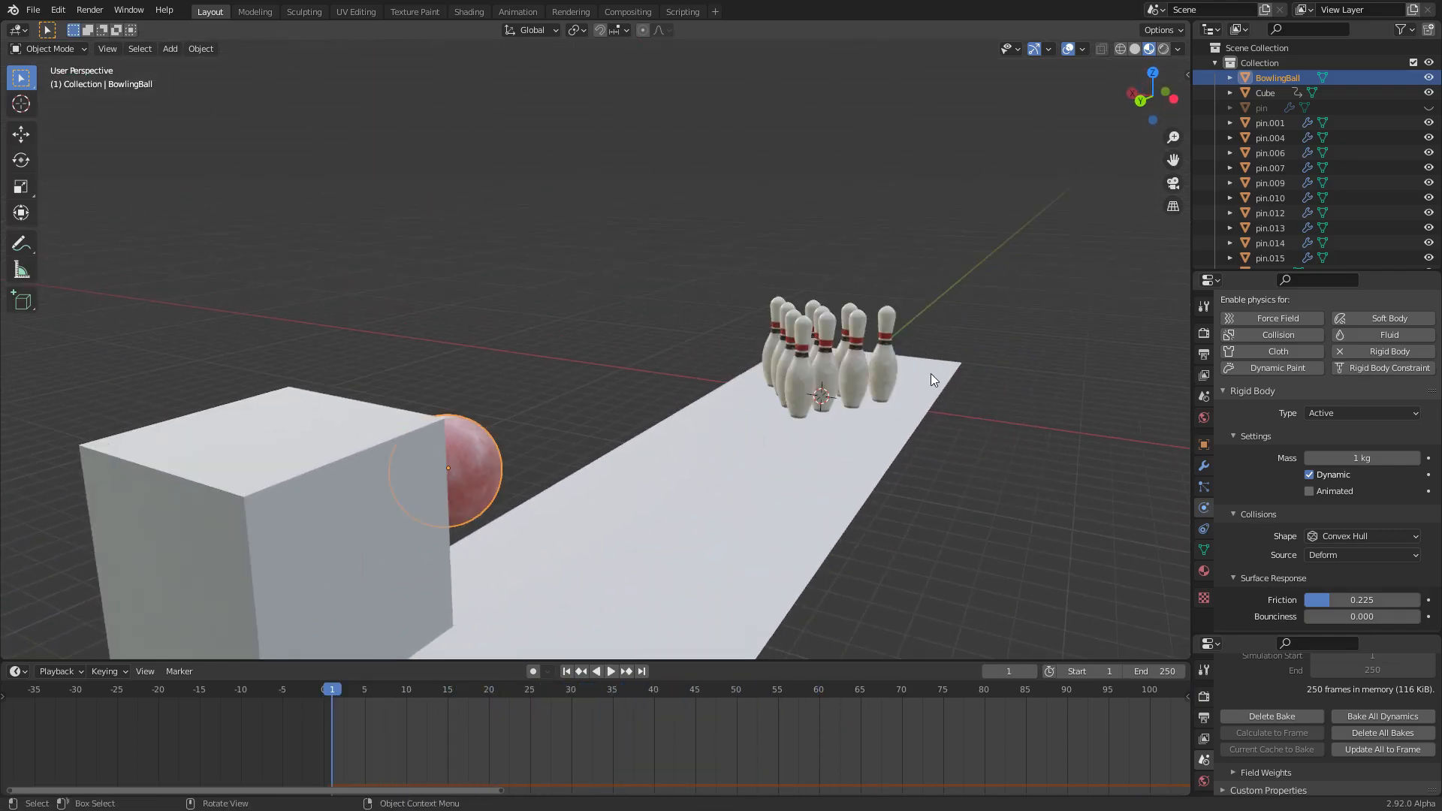
key(space)
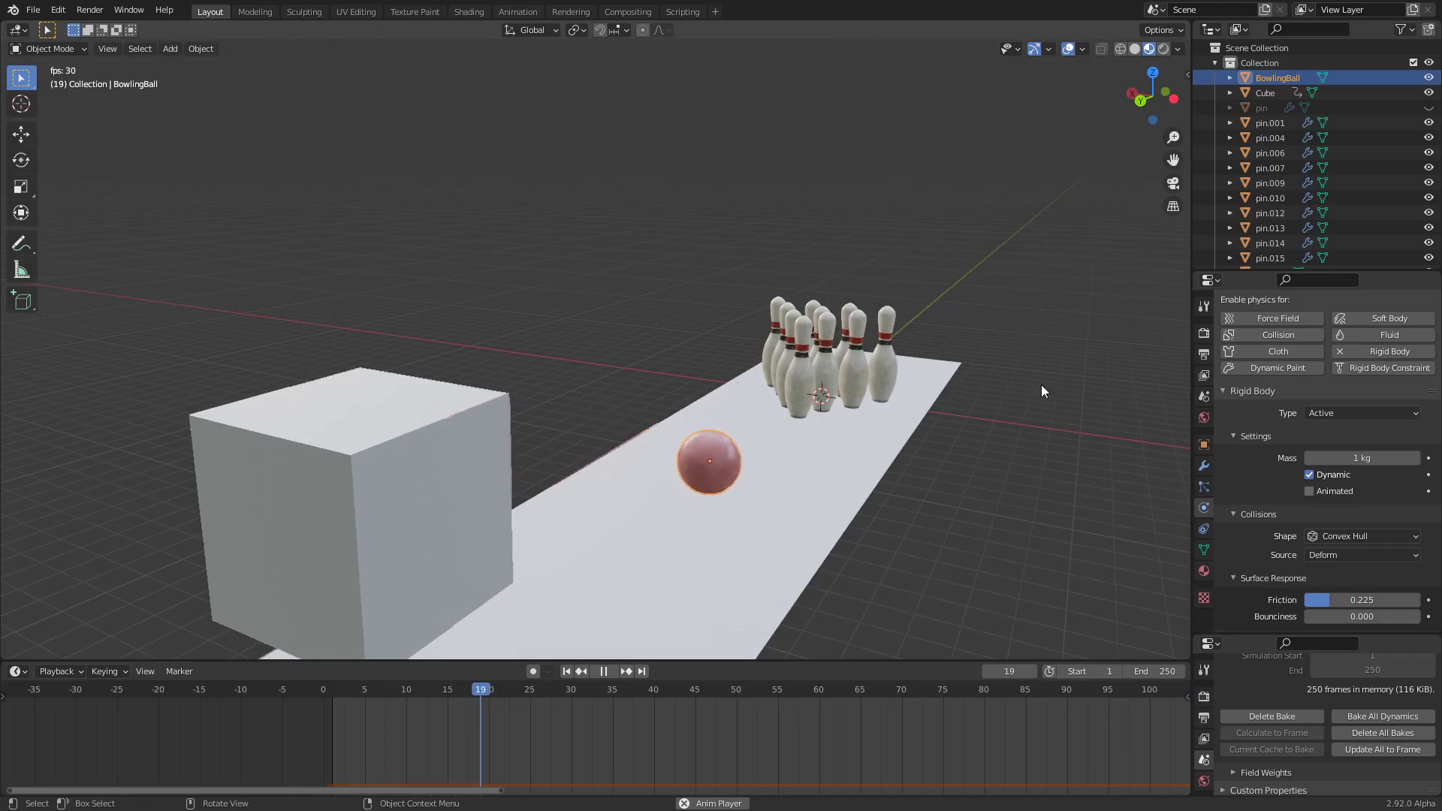
key(Escape)
middle_drag(878, 323, 816, 328)
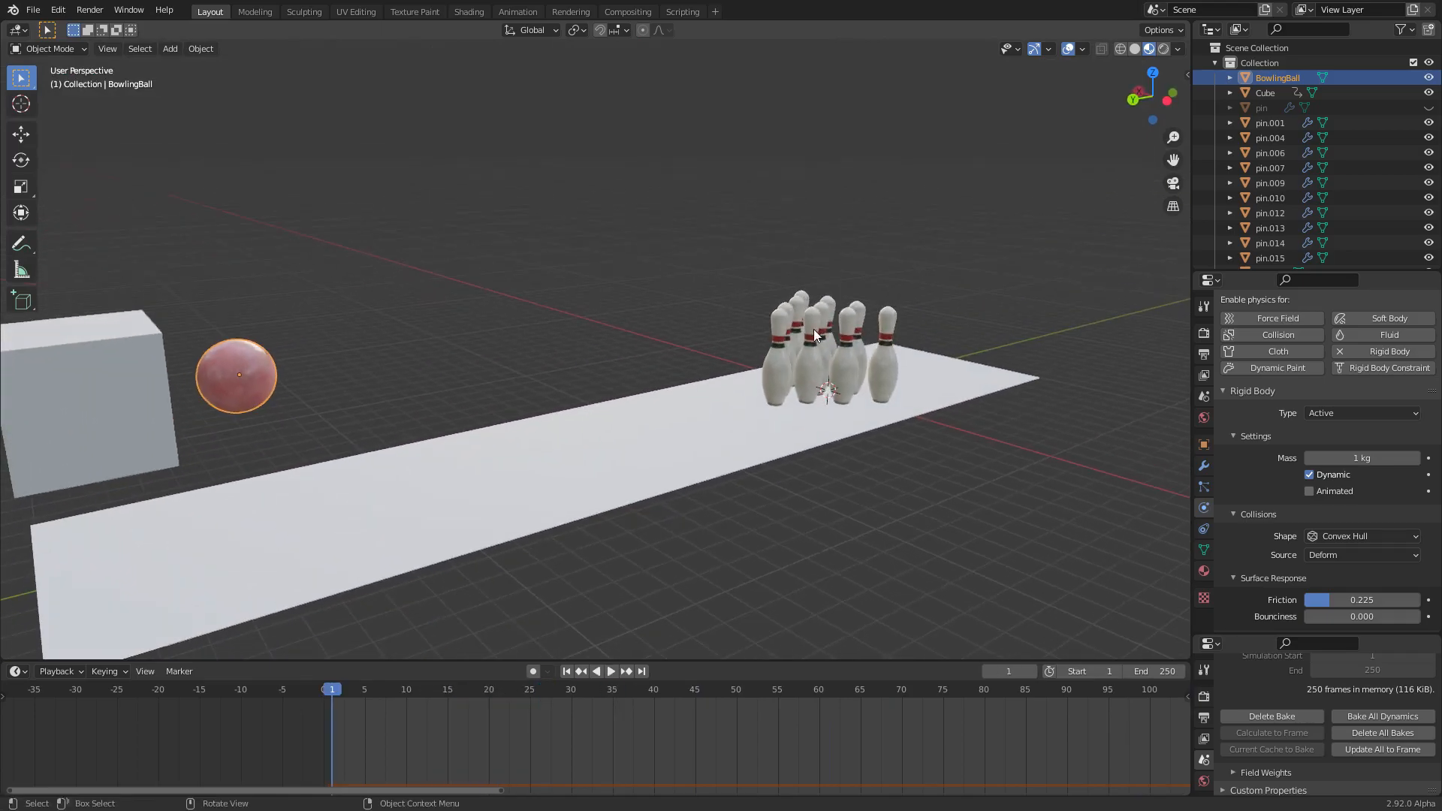
Save the file, switch the viewport to rendered shading and play the simulation to the ball's impact at frame 44
key(ctrl+s)
click(1163, 48)
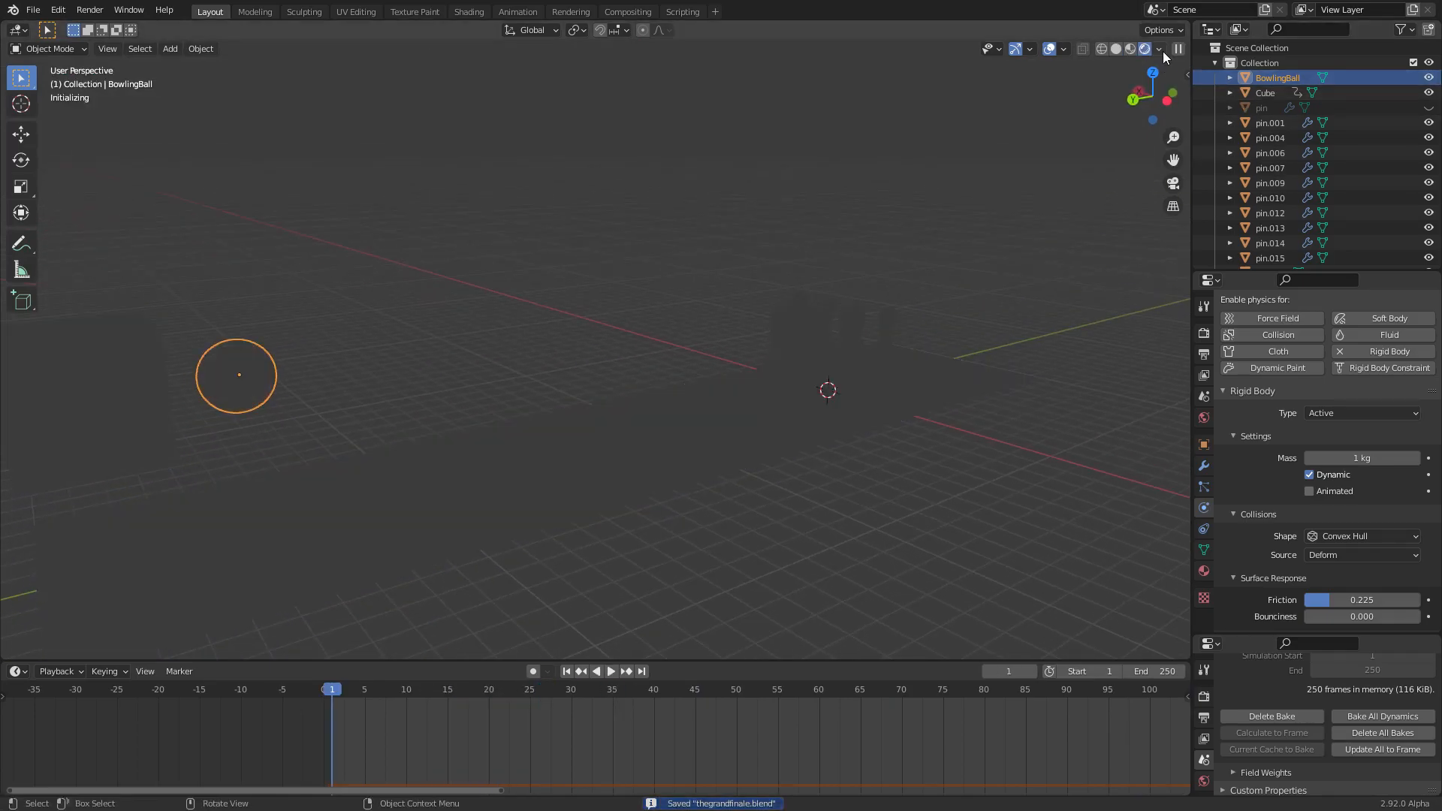
key(space)
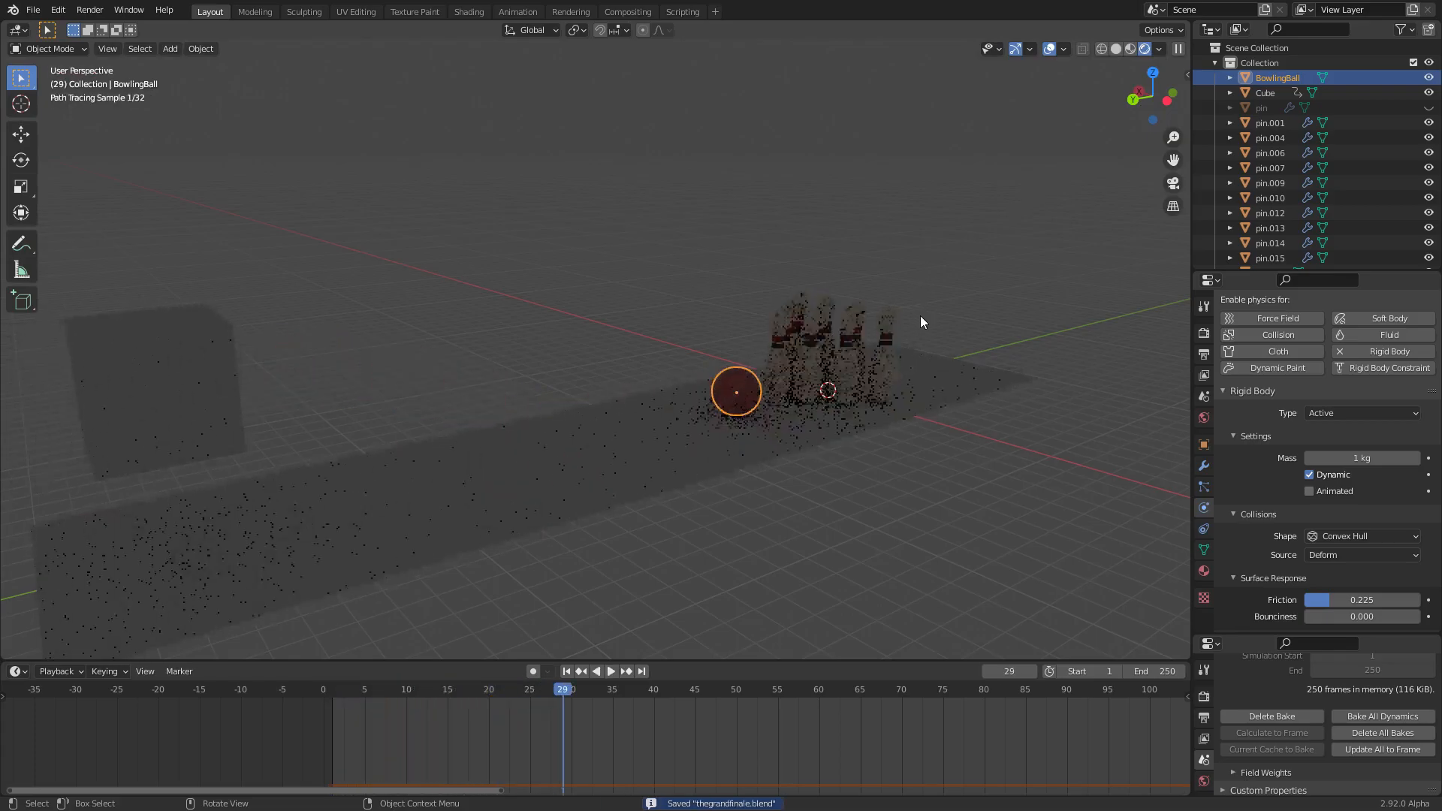
middle_drag(821, 329, 855, 341)
key(space)
key(space)
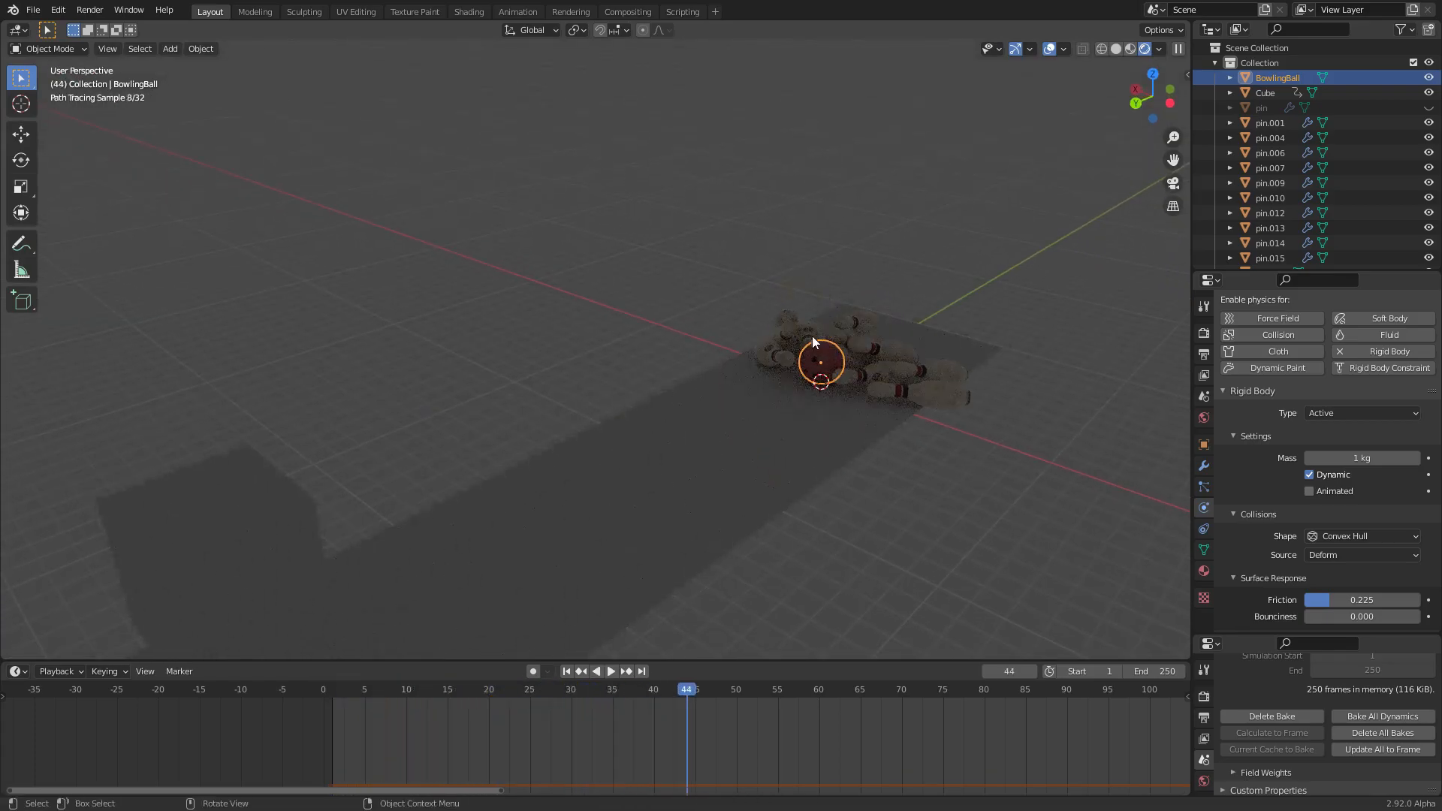
Save the file and delete the cube that pushes the ball at the start of the lane
scroll(903, 333, up, 3)
shift+middle_drag(971, 336, 741, 322)
scroll(793, 345, up, 5)
scroll(865, 344, down, 4)
scroll(866, 344, down, 7)
shift+middle_drag(702, 372, 828, 336)
key(ctrl+s)
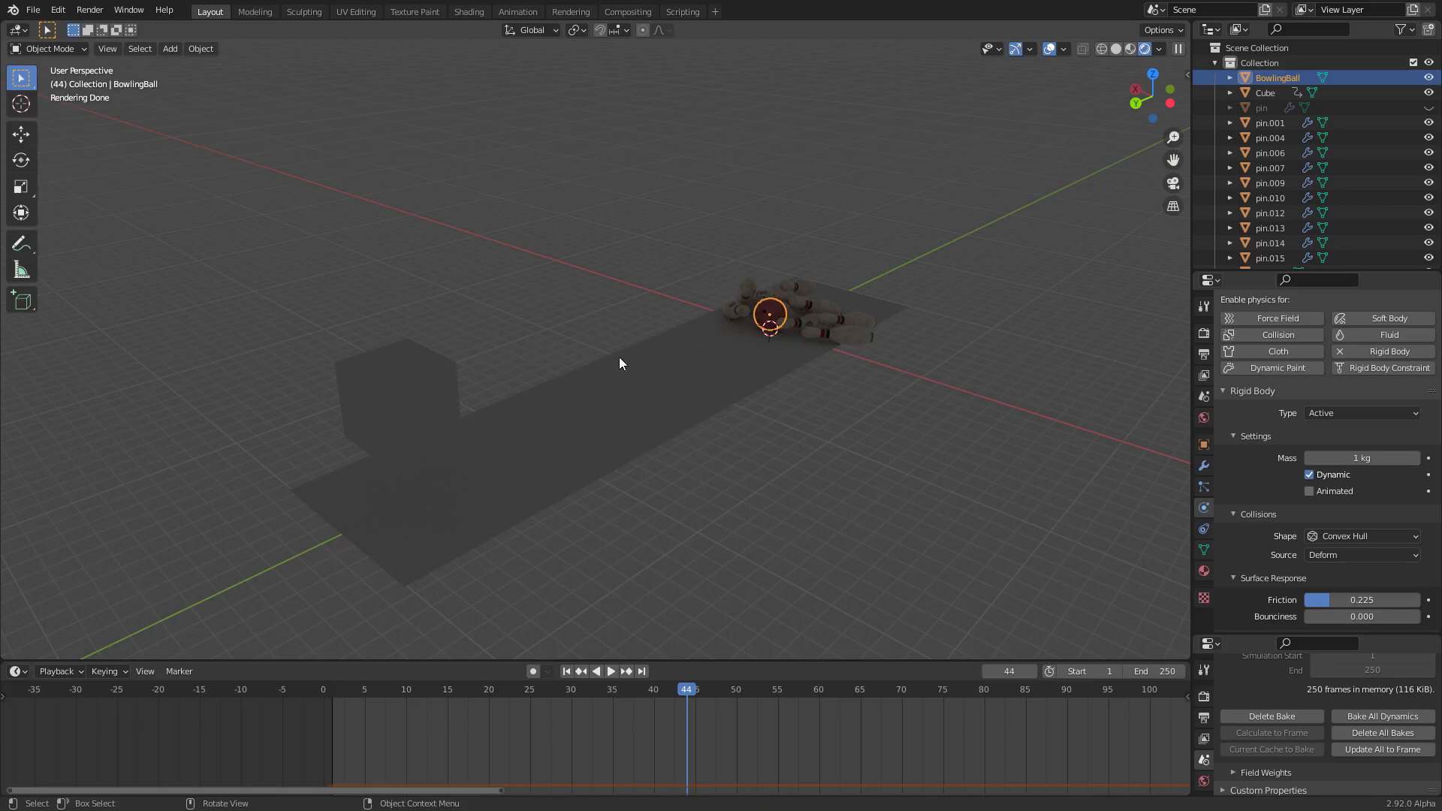
click(369, 404)
key(x)
click(369, 399)
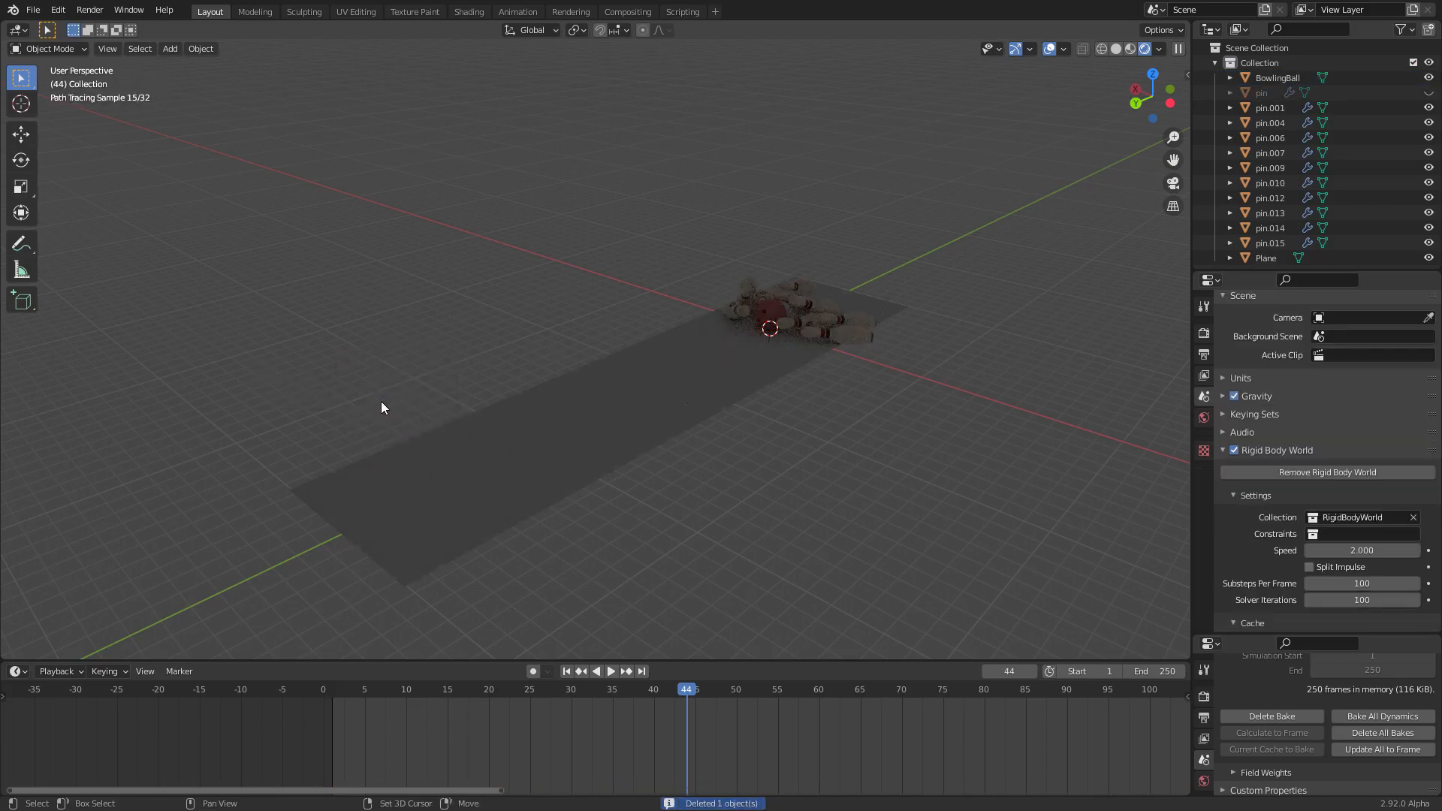
Replay the simulation from the first frame without the cube and save the file
key(shift+Left)
key(space)
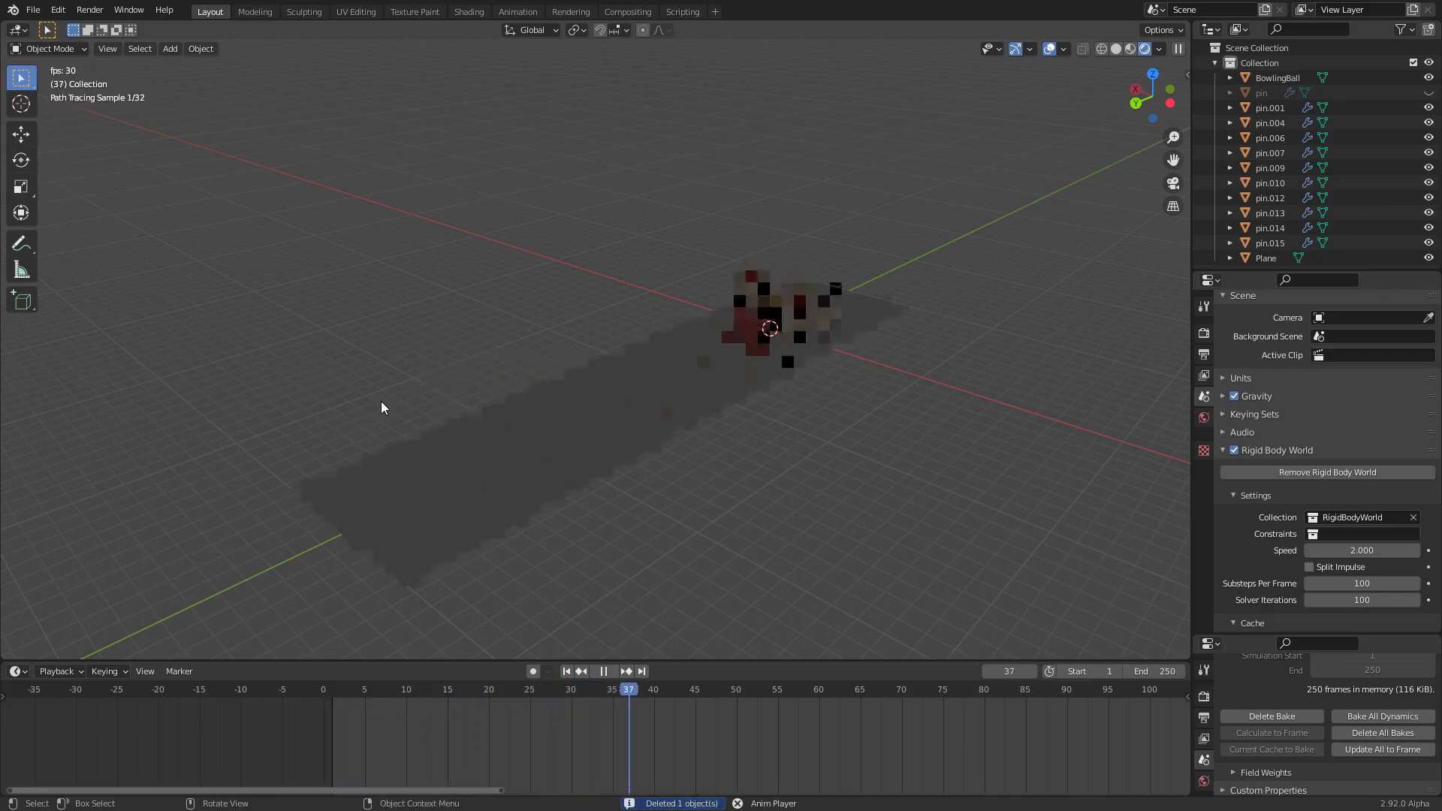
key(Escape)
key(ctrl+s)
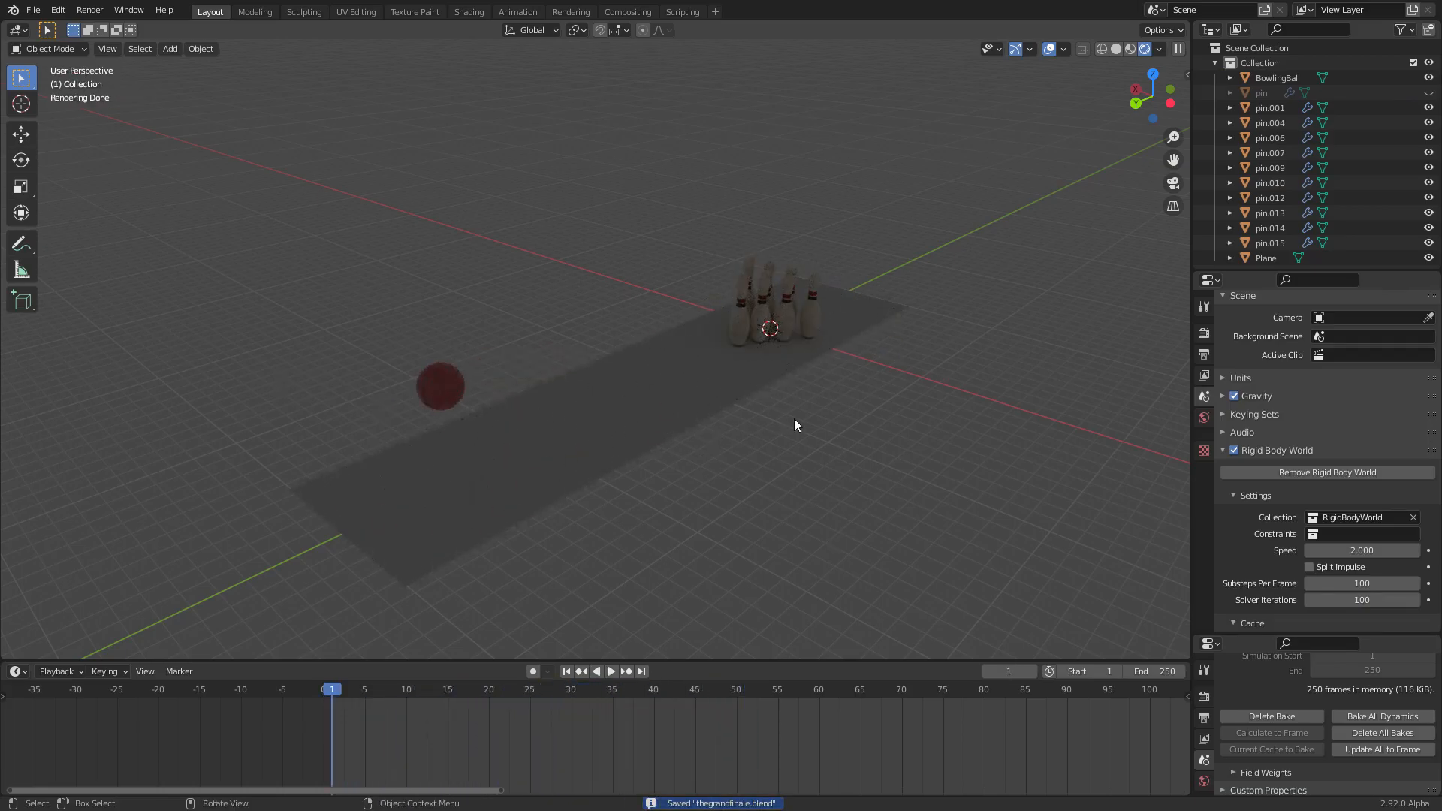
scroll(553, 385, up, 1)
shift+middle_drag(447, 399, 516, 368)
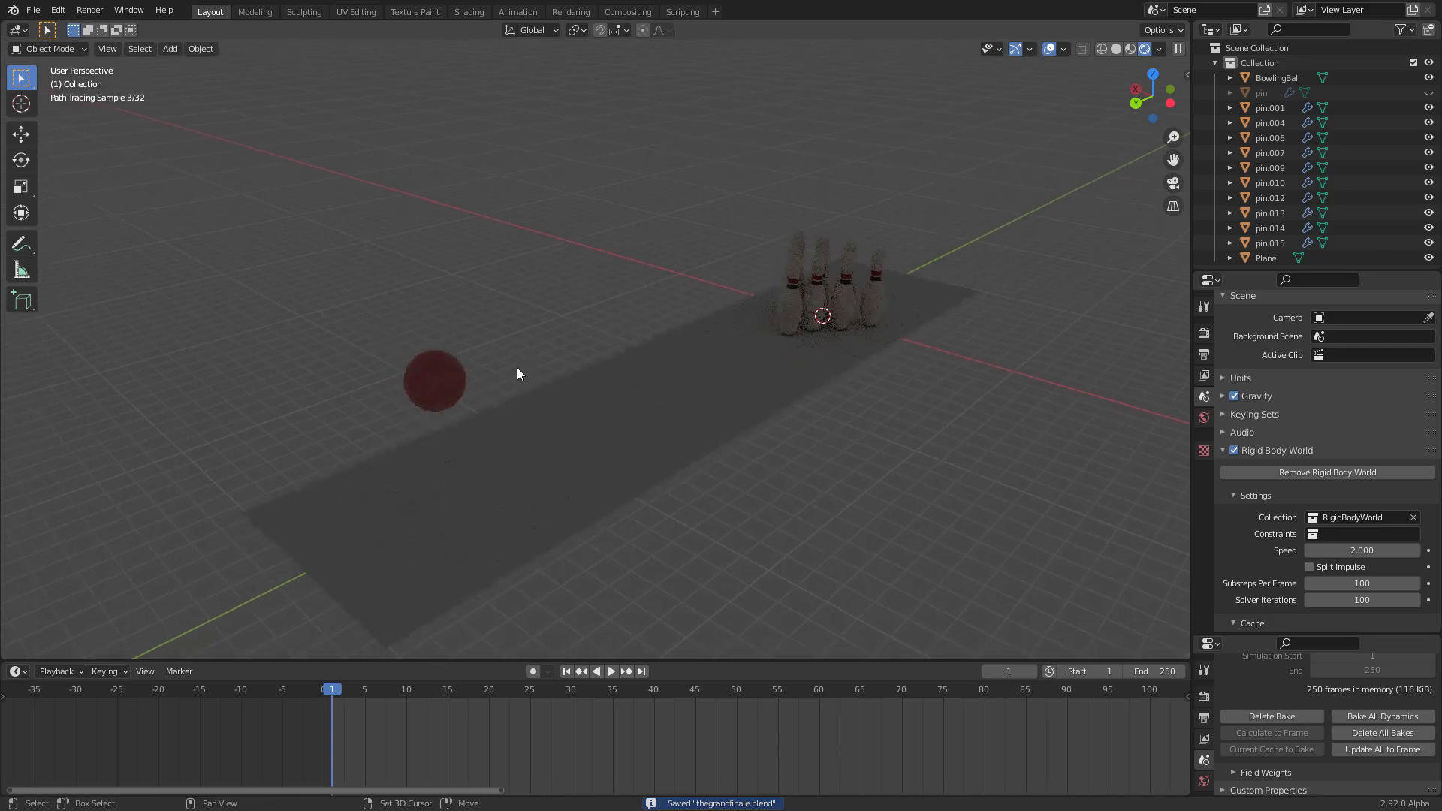
key(space)
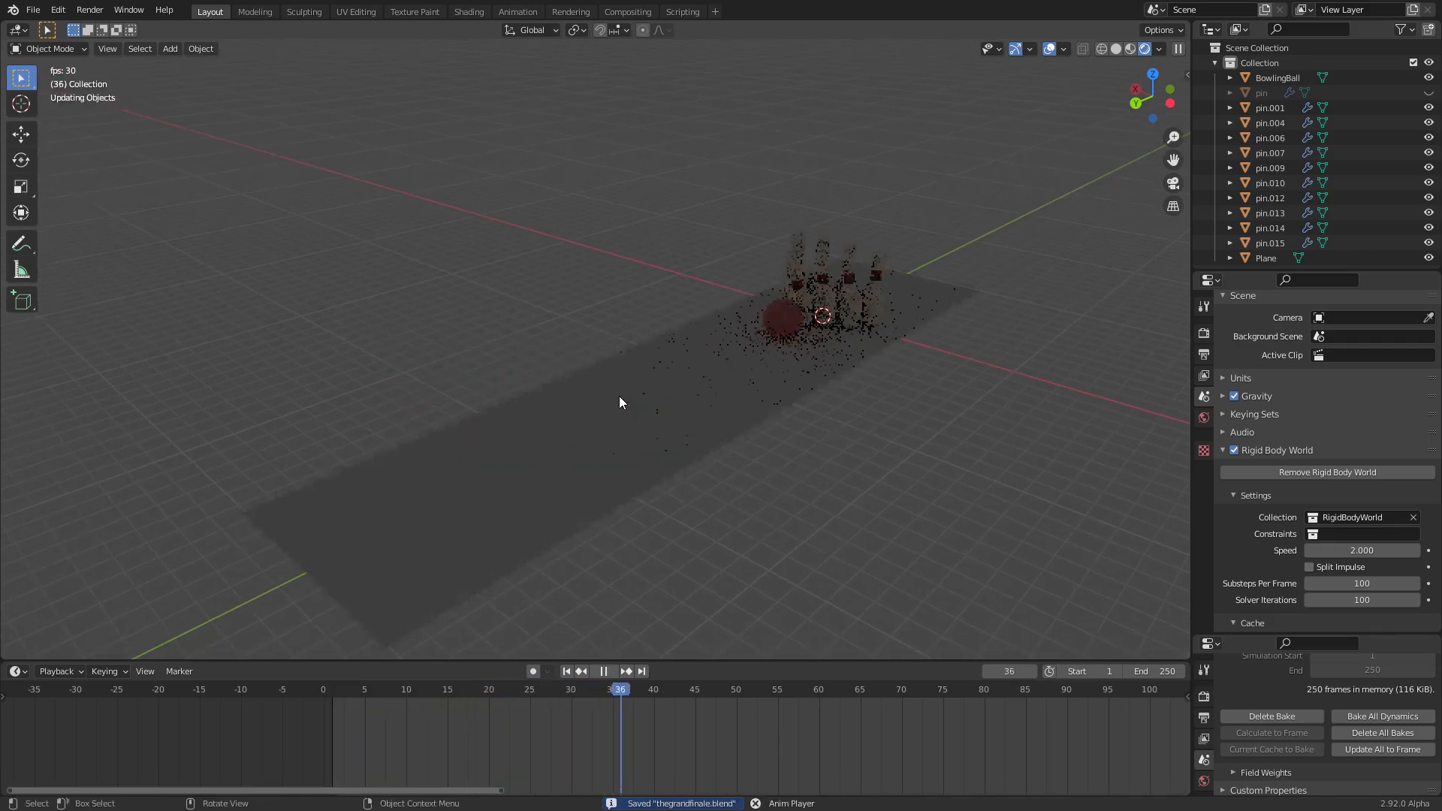
key(Escape)
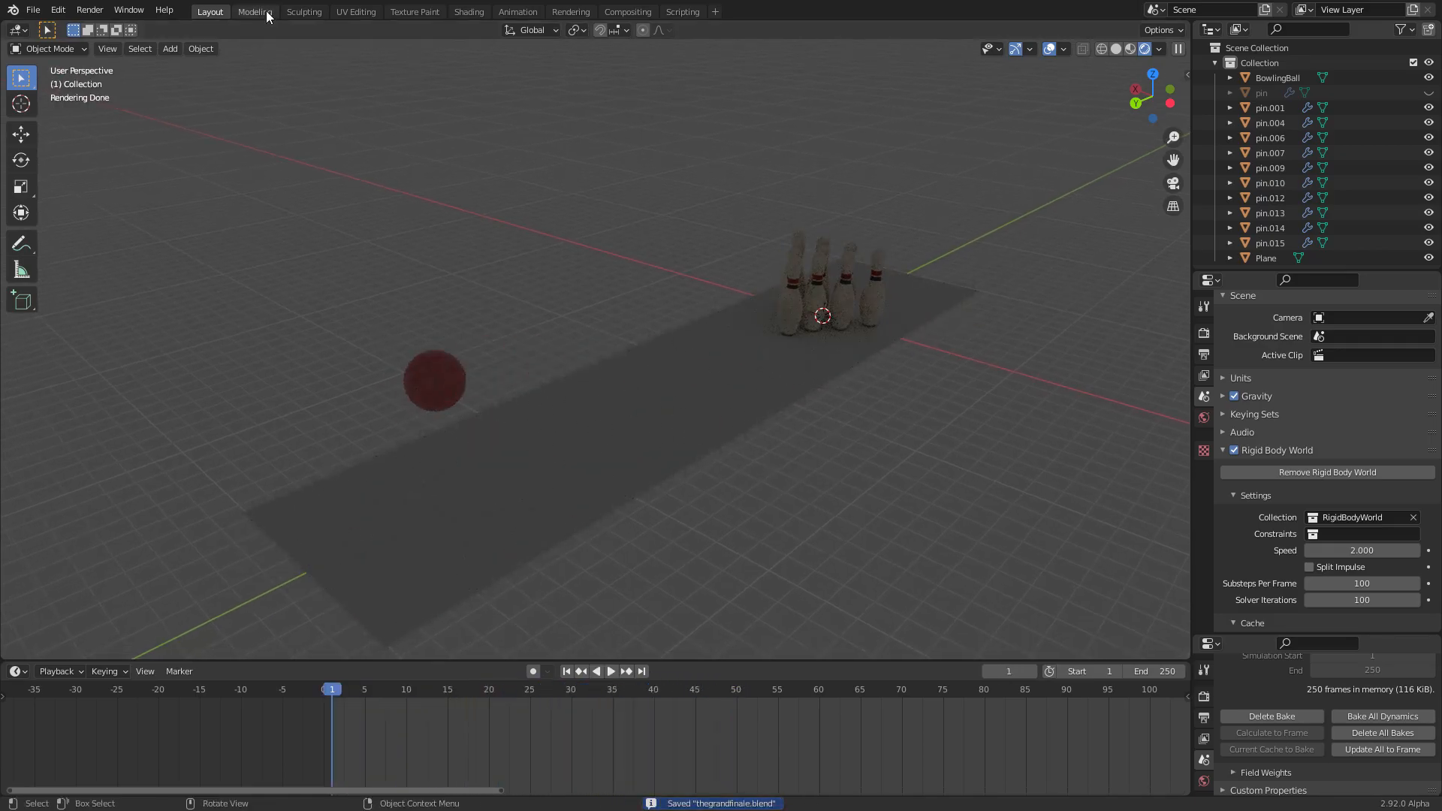
Switch to the Shading workspace and show the World shader's nodes in the node editor
click(467, 10)
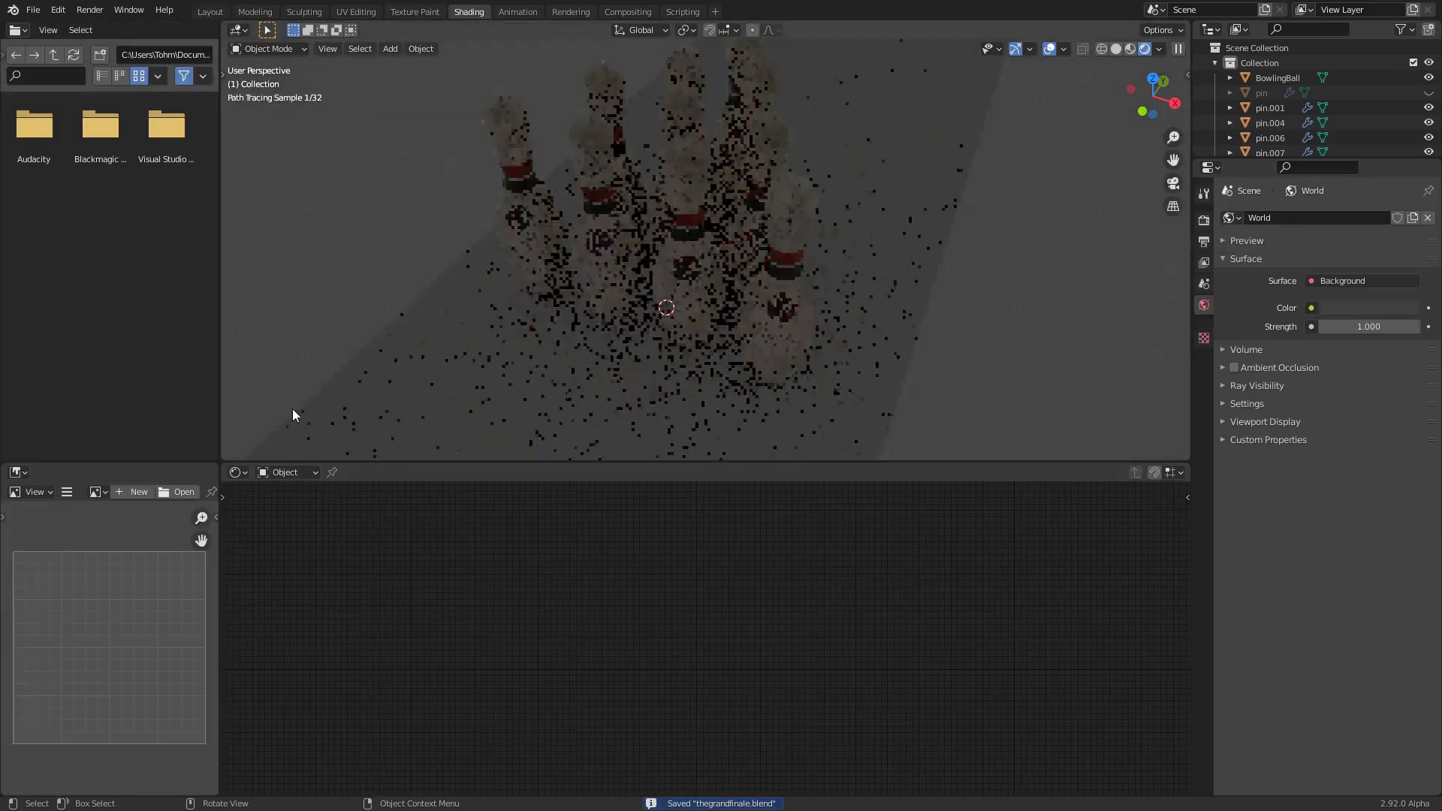
click(287, 471)
click(292, 506)
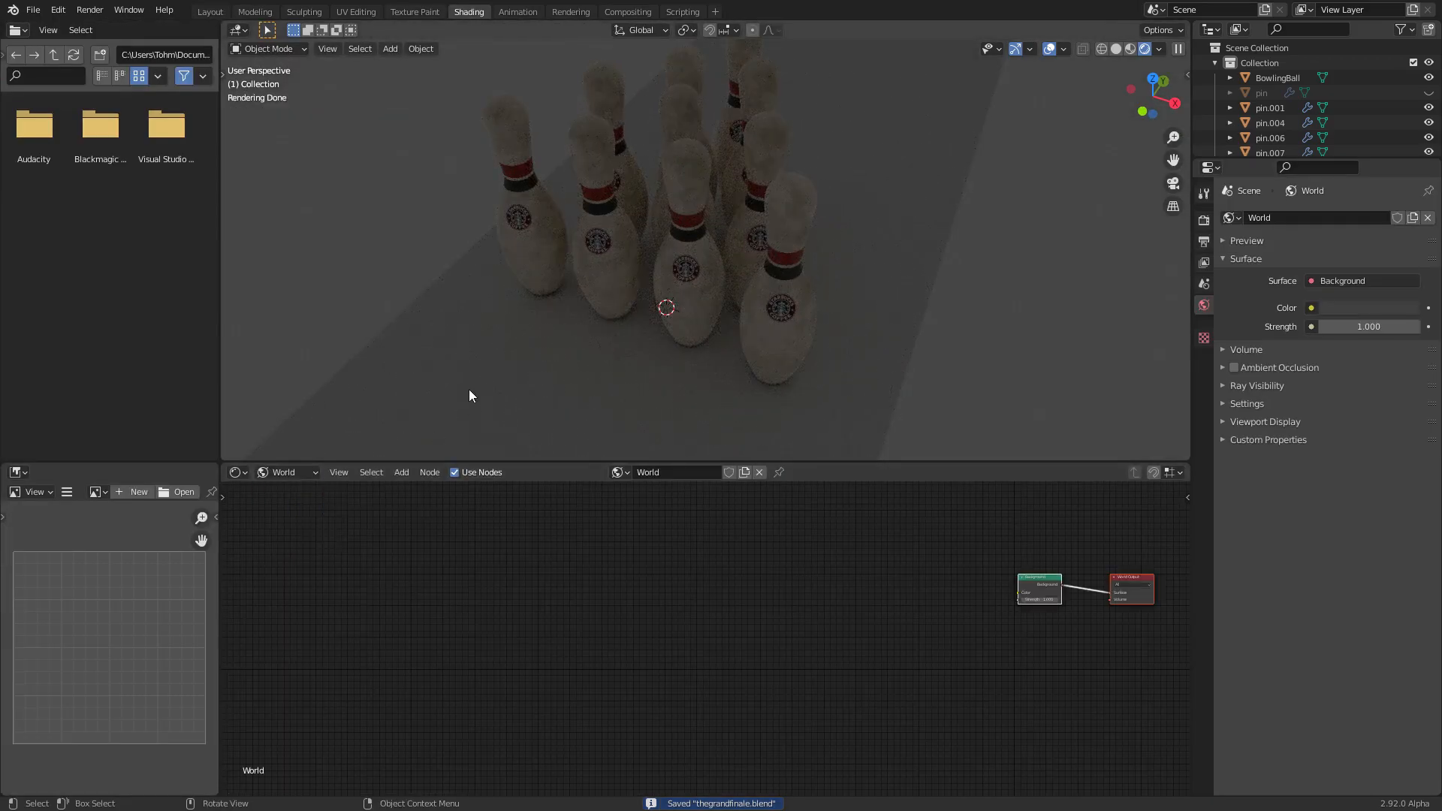
scroll(496, 361, down, 8)
middle_drag(526, 326, 882, 212)
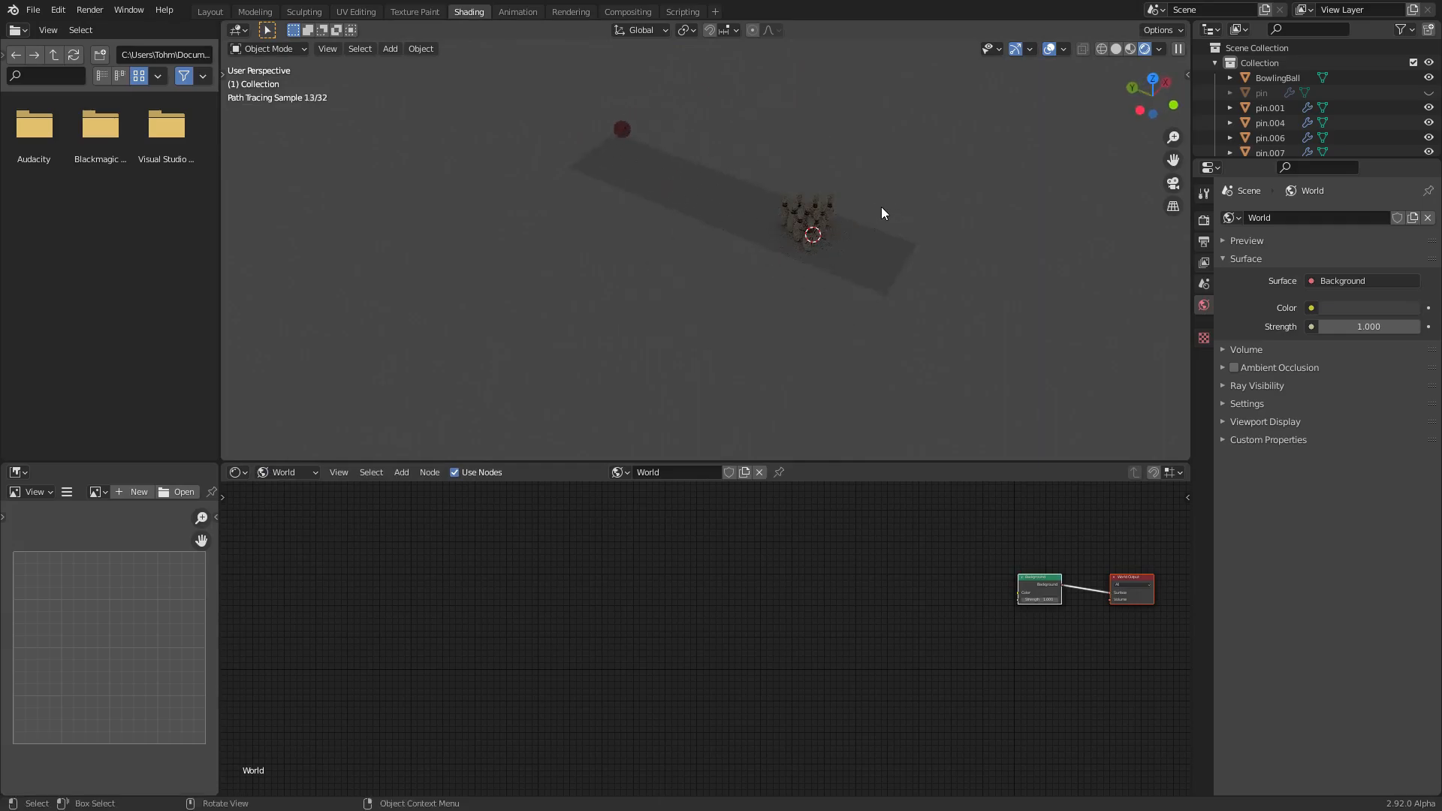
key(Home)
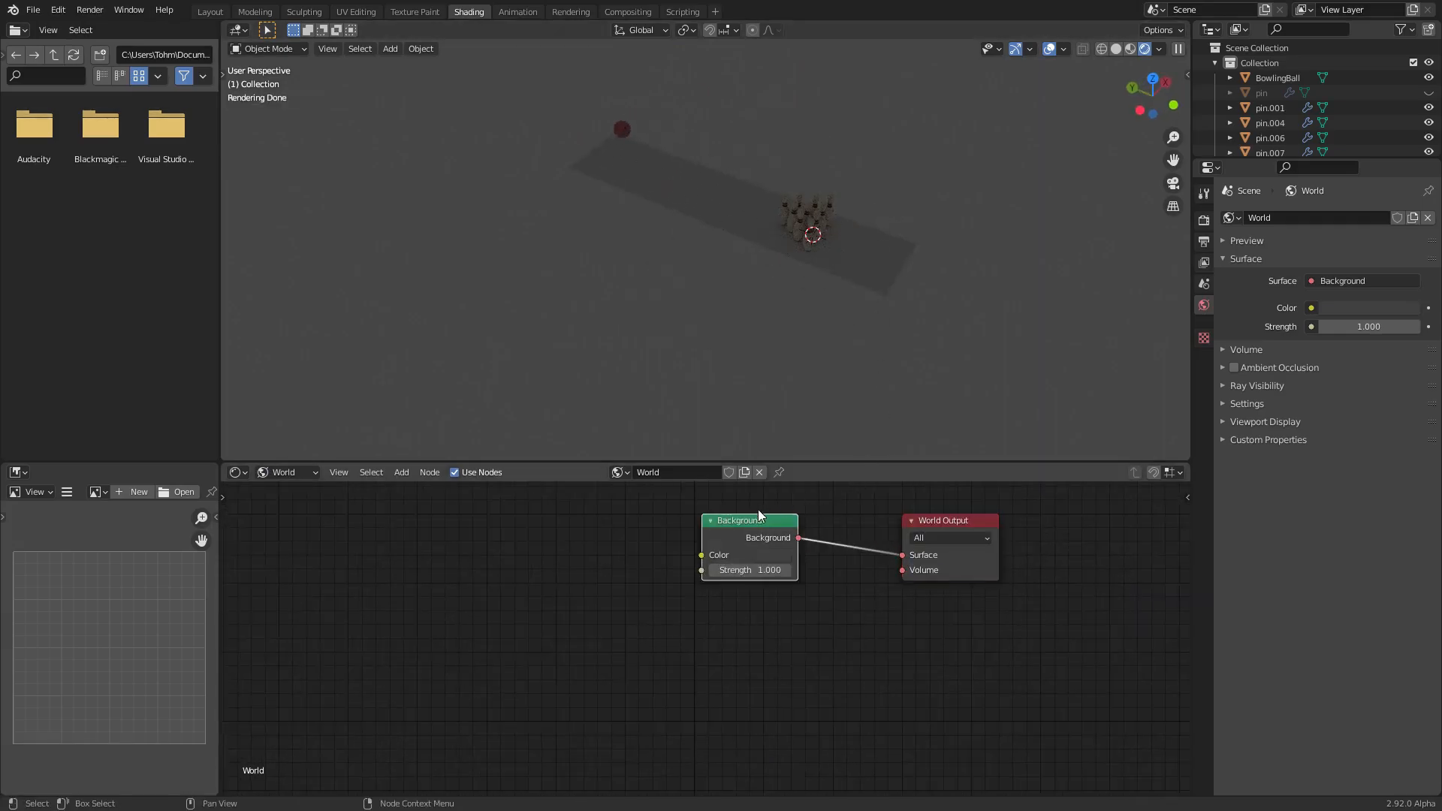
middle_drag(759, 510, 737, 591)
Add an Environment Texture with mapping nodes to the World background and load peppermint_powerplant_2k.hdr from the HDRIs folder
key(ctrl+t)
key(g)
click(603, 626)
click(561, 625)
click(381, 539)
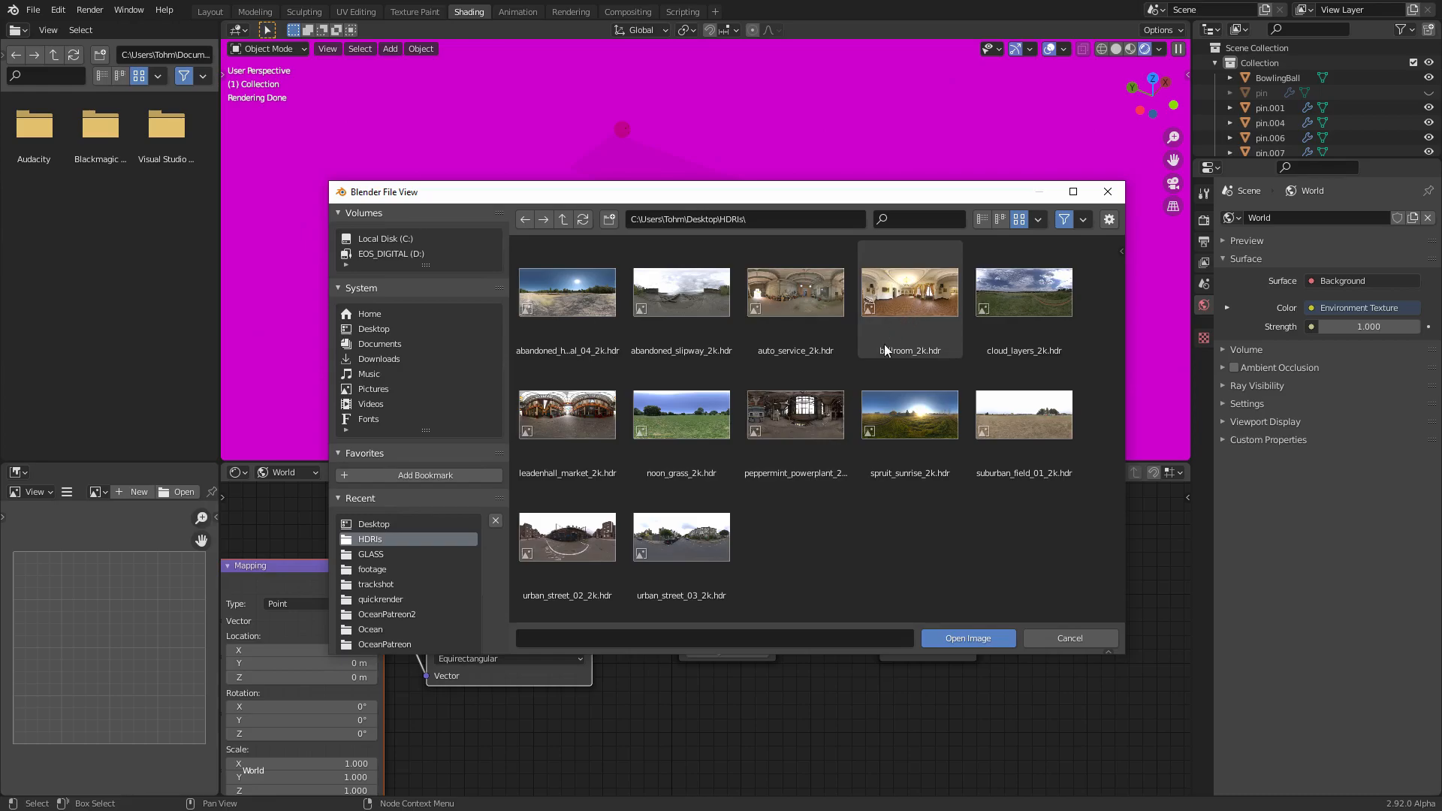
double_click(794, 415)
Enable a transparent film in the render settings to hide the HDRI background
scroll(817, 215, up, 4)
middle_drag(894, 231, 990, 231)
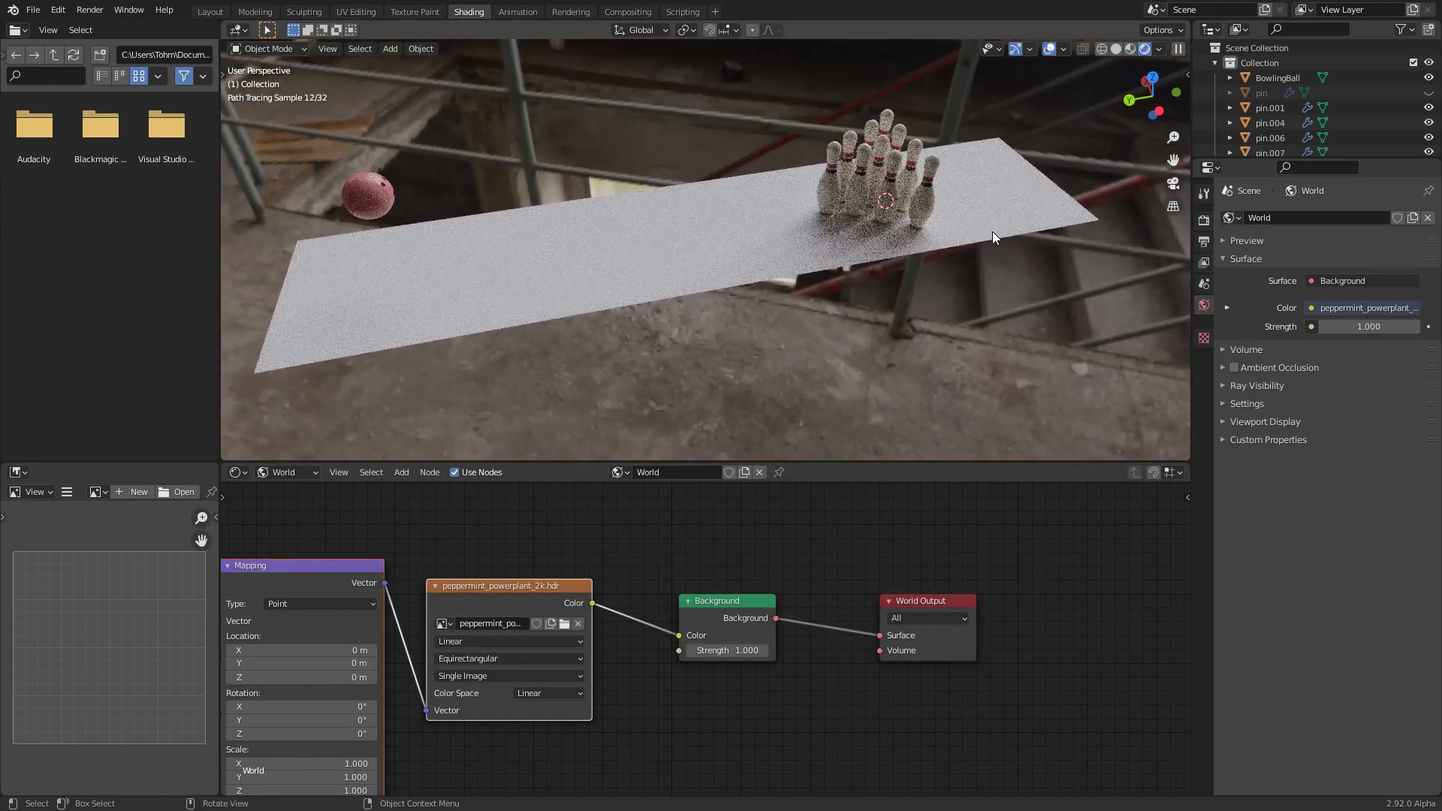
click(1205, 220)
click(1239, 483)
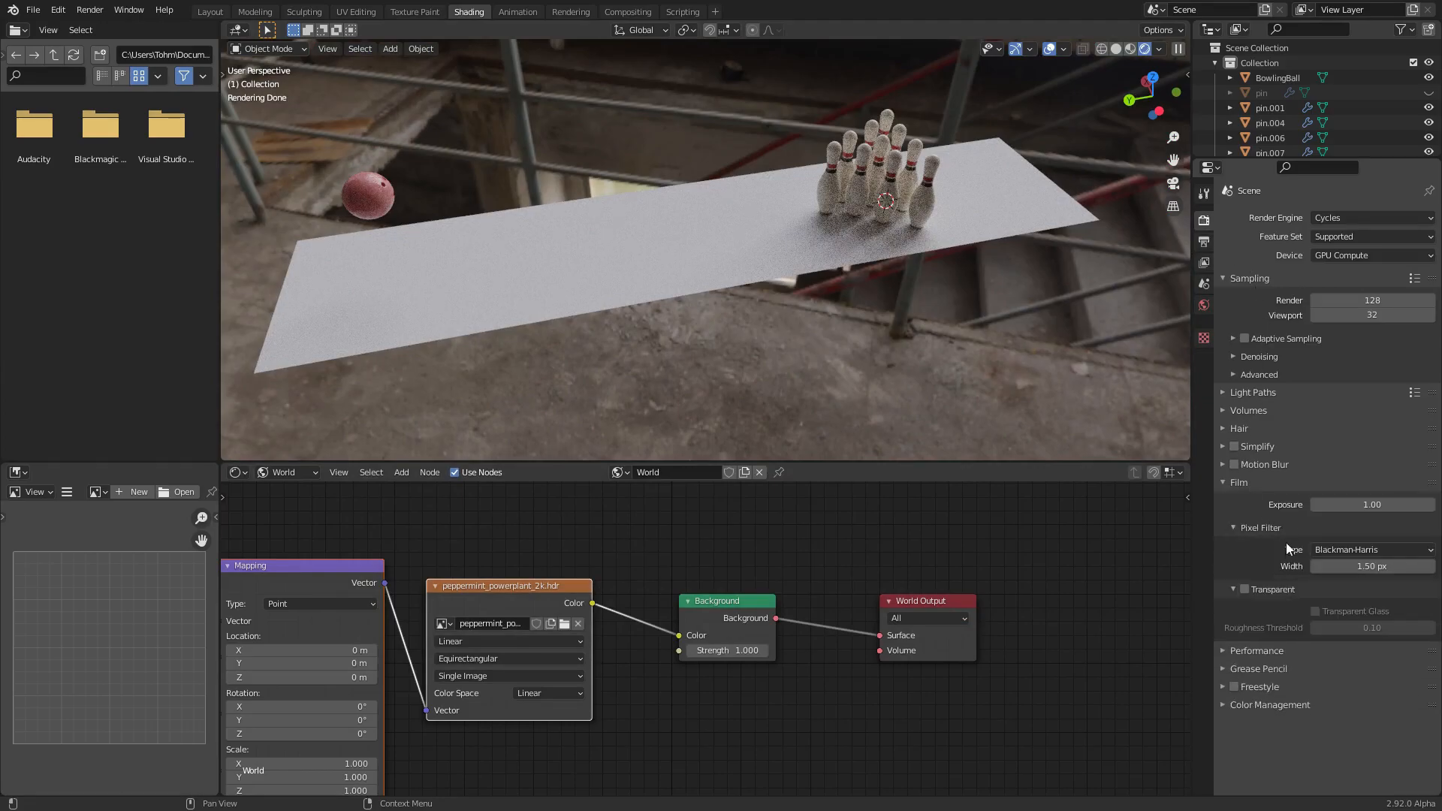
click(1245, 590)
Replace the World's environment texture image with auto_service_2k.hdr
middle_drag(795, 245, 877, 222)
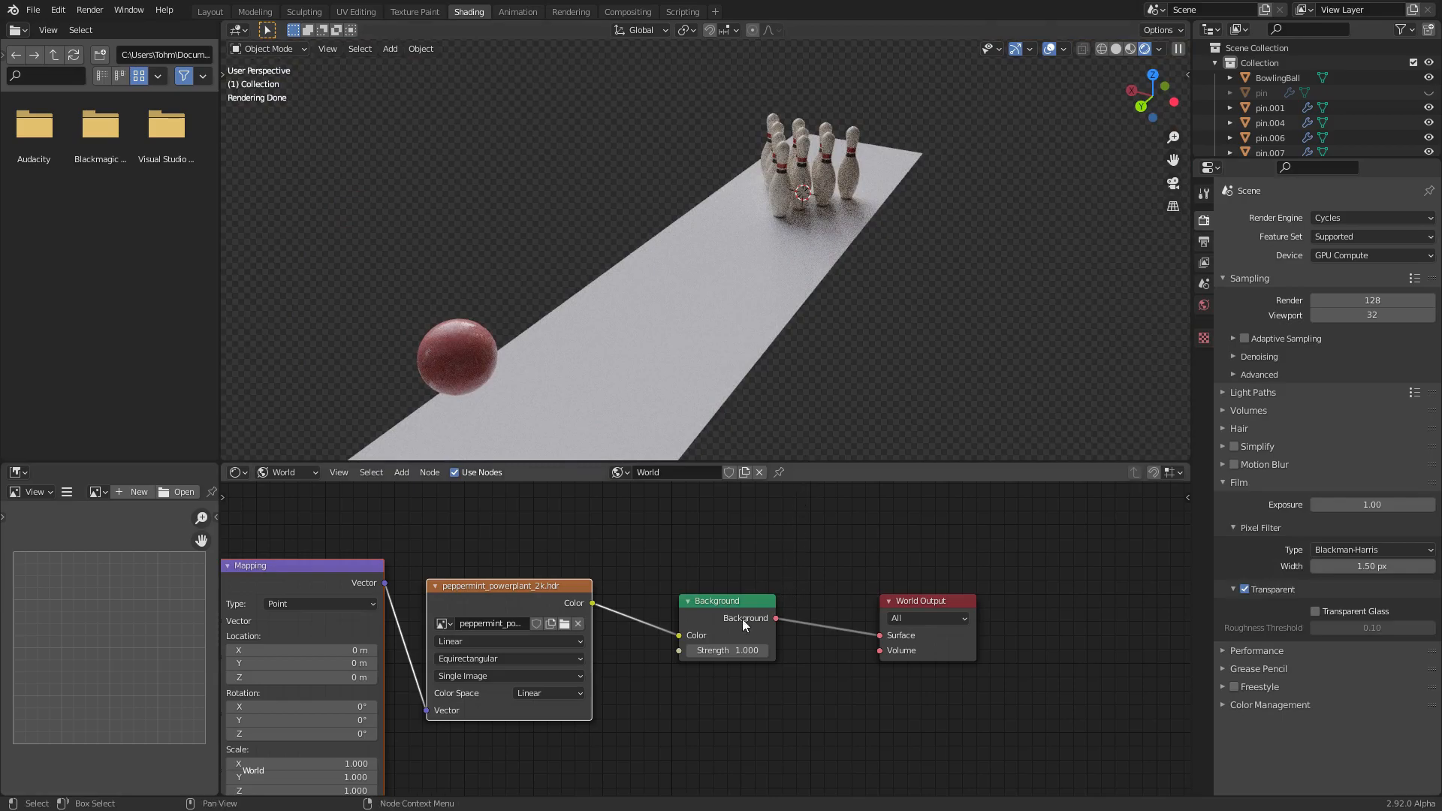
click(565, 624)
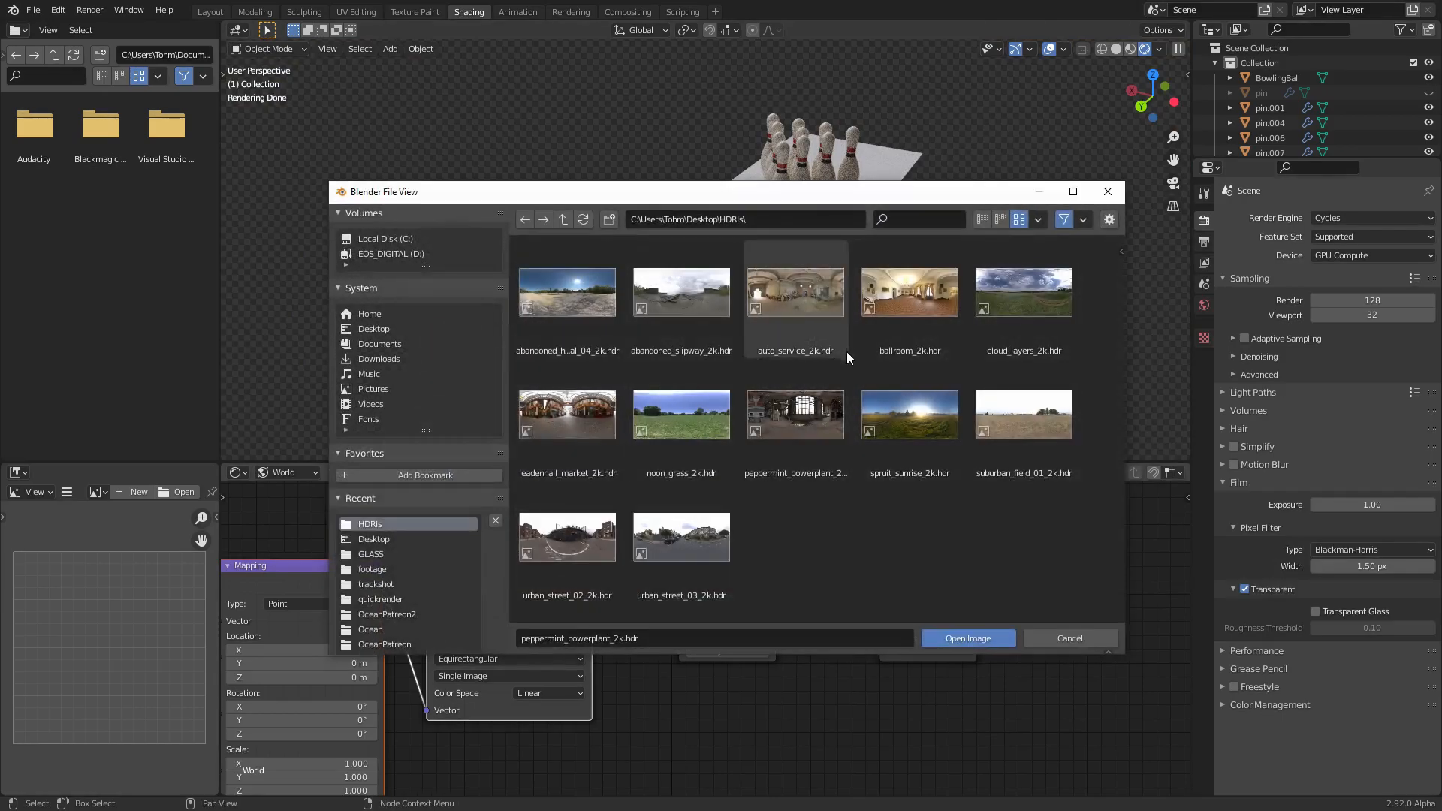
double_click(833, 276)
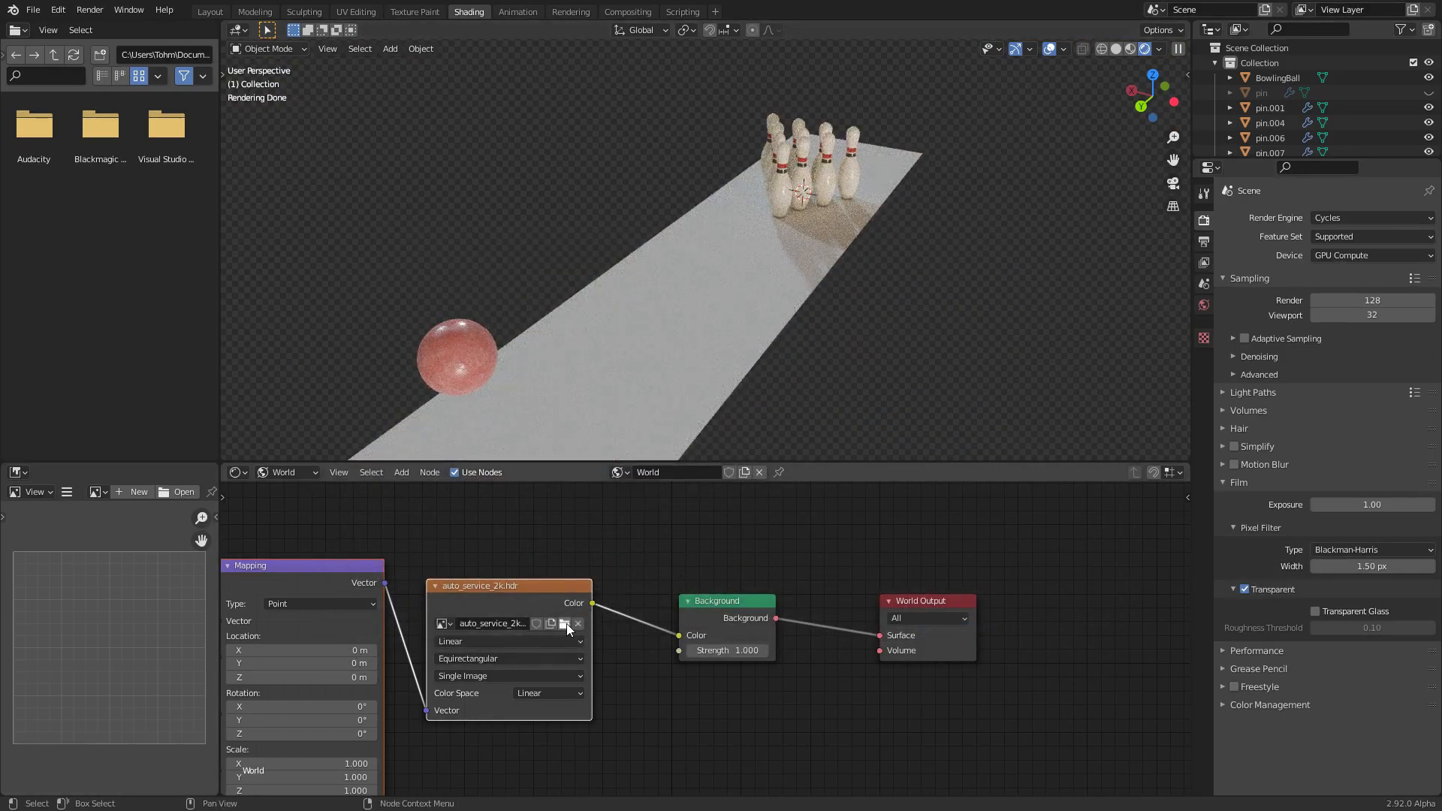
Try ballroom_2k.hdr as the World's environment texture image and replace it with leadenhall_market_2k.hdr
click(565, 624)
double_click(944, 285)
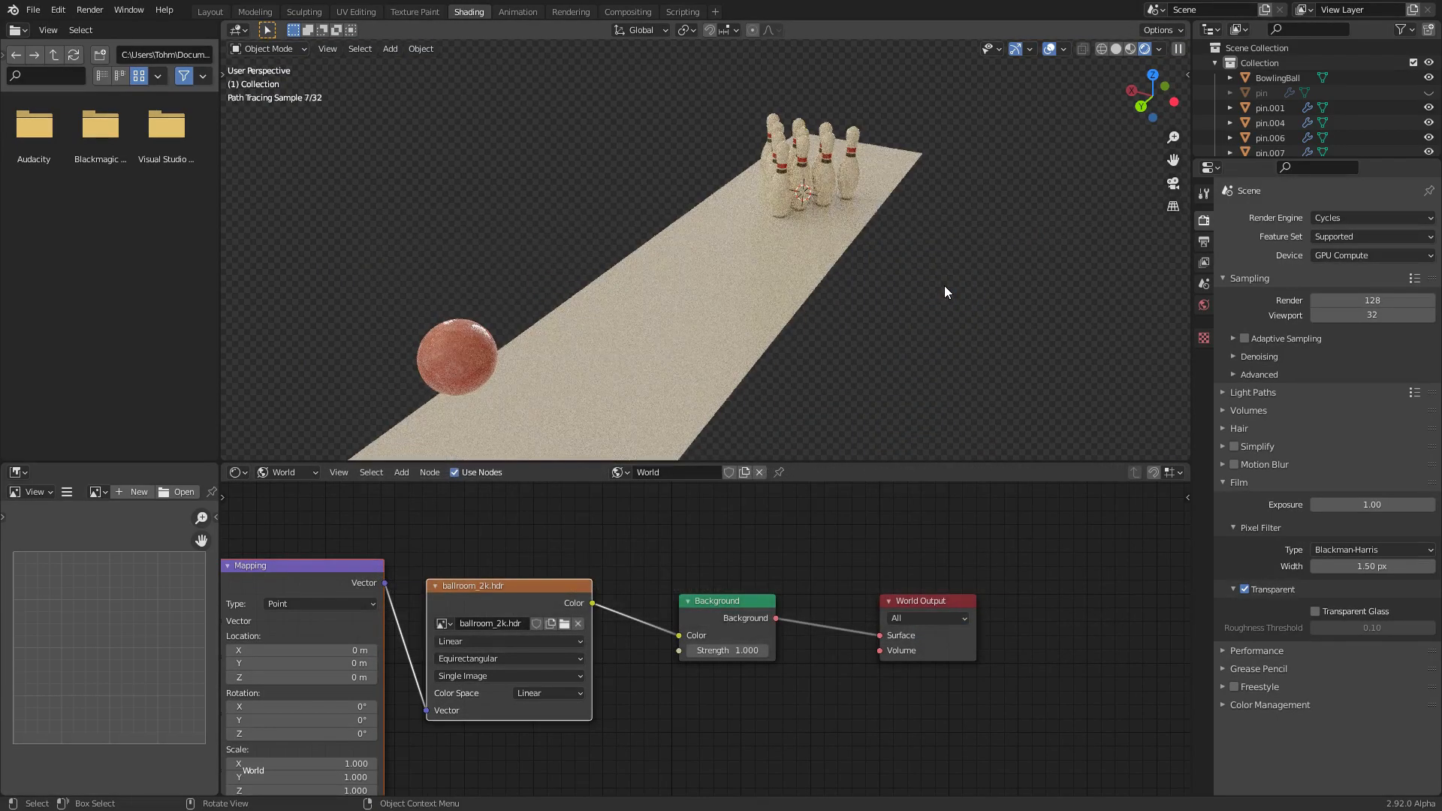
click(563, 625)
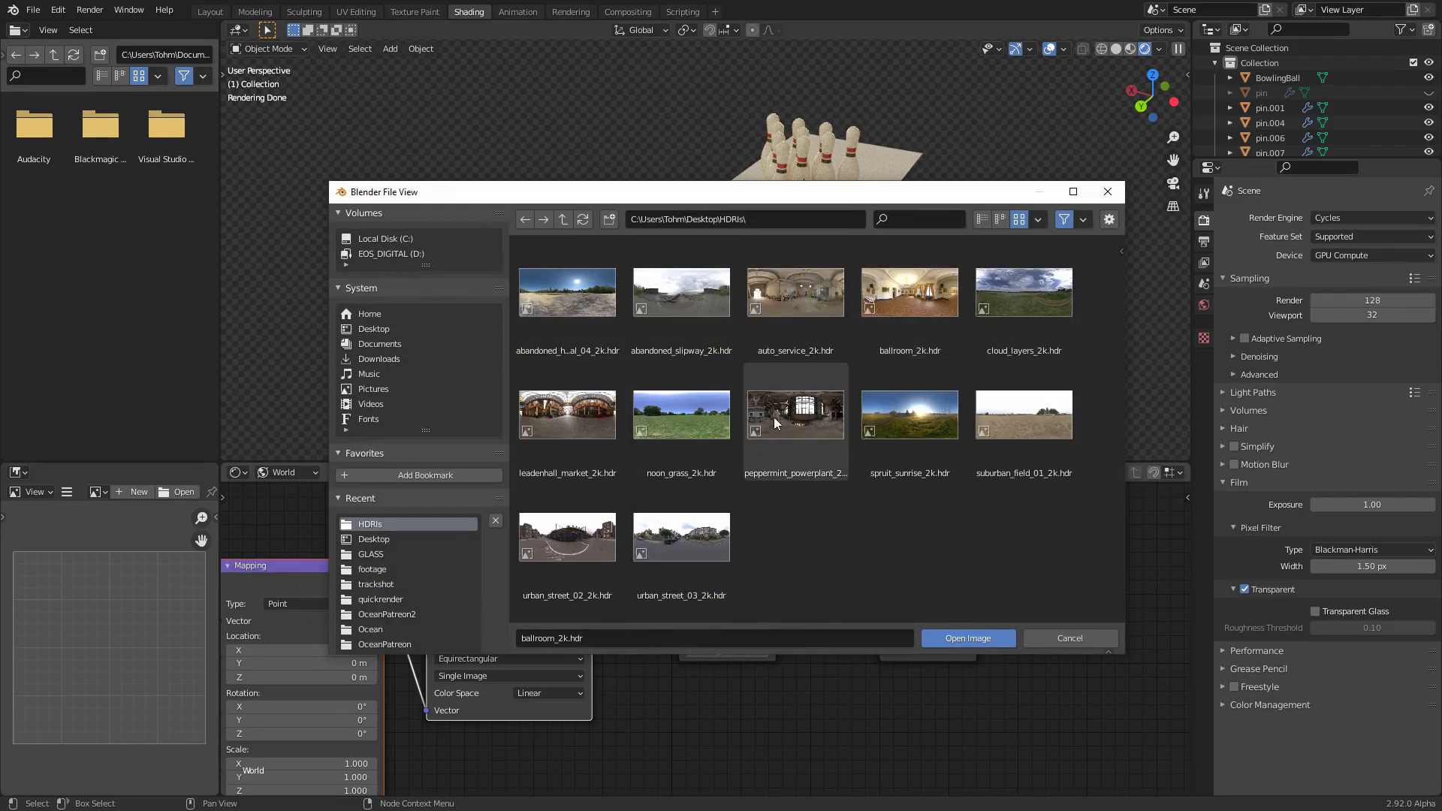
double_click(607, 422)
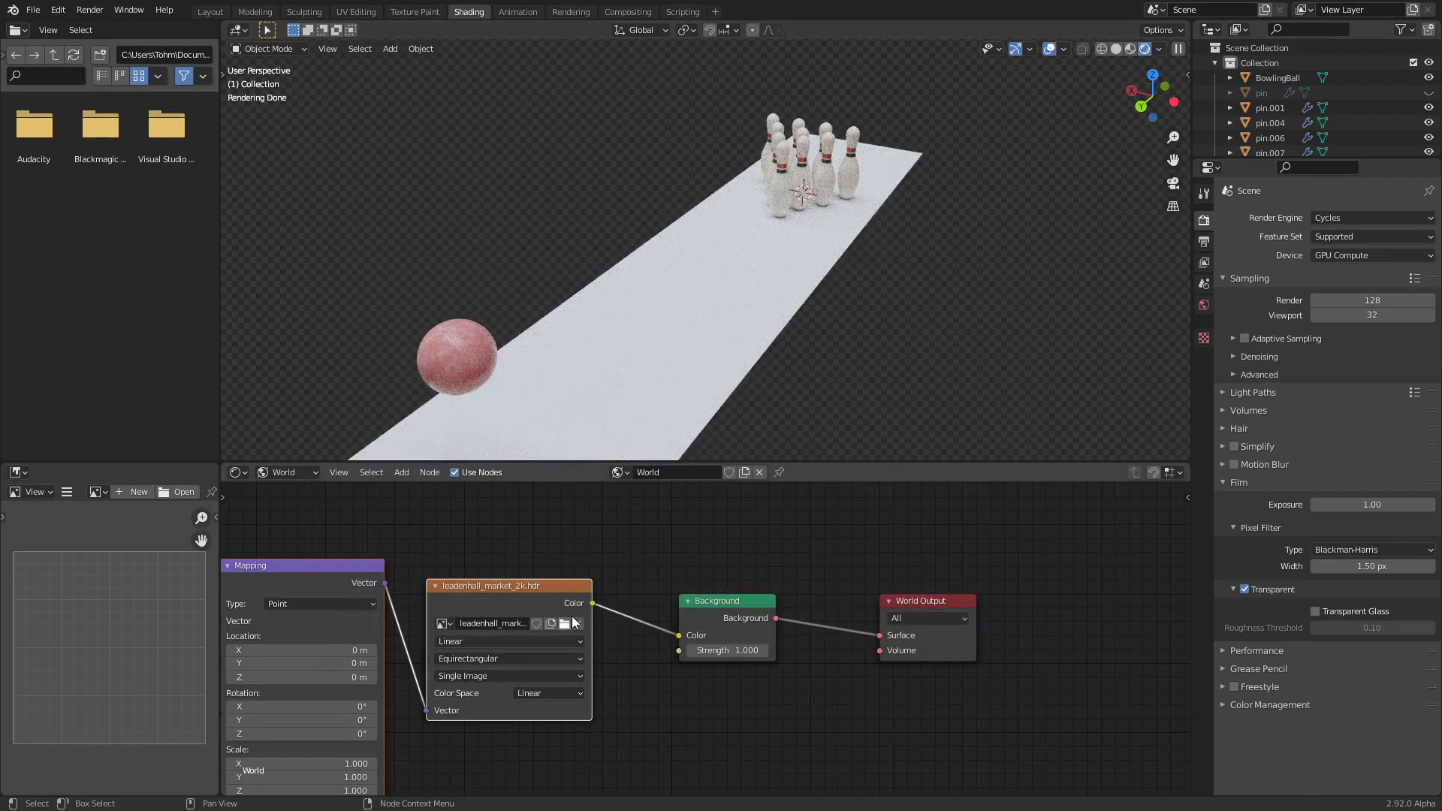
Save the file and play the bowling animation from the first frame in the rendered viewport
middle_drag(830, 200, 745, 242)
key(ctrl+s)
scroll(730, 246, up, 1)
key(space)
key(space)
key(shift+Left)
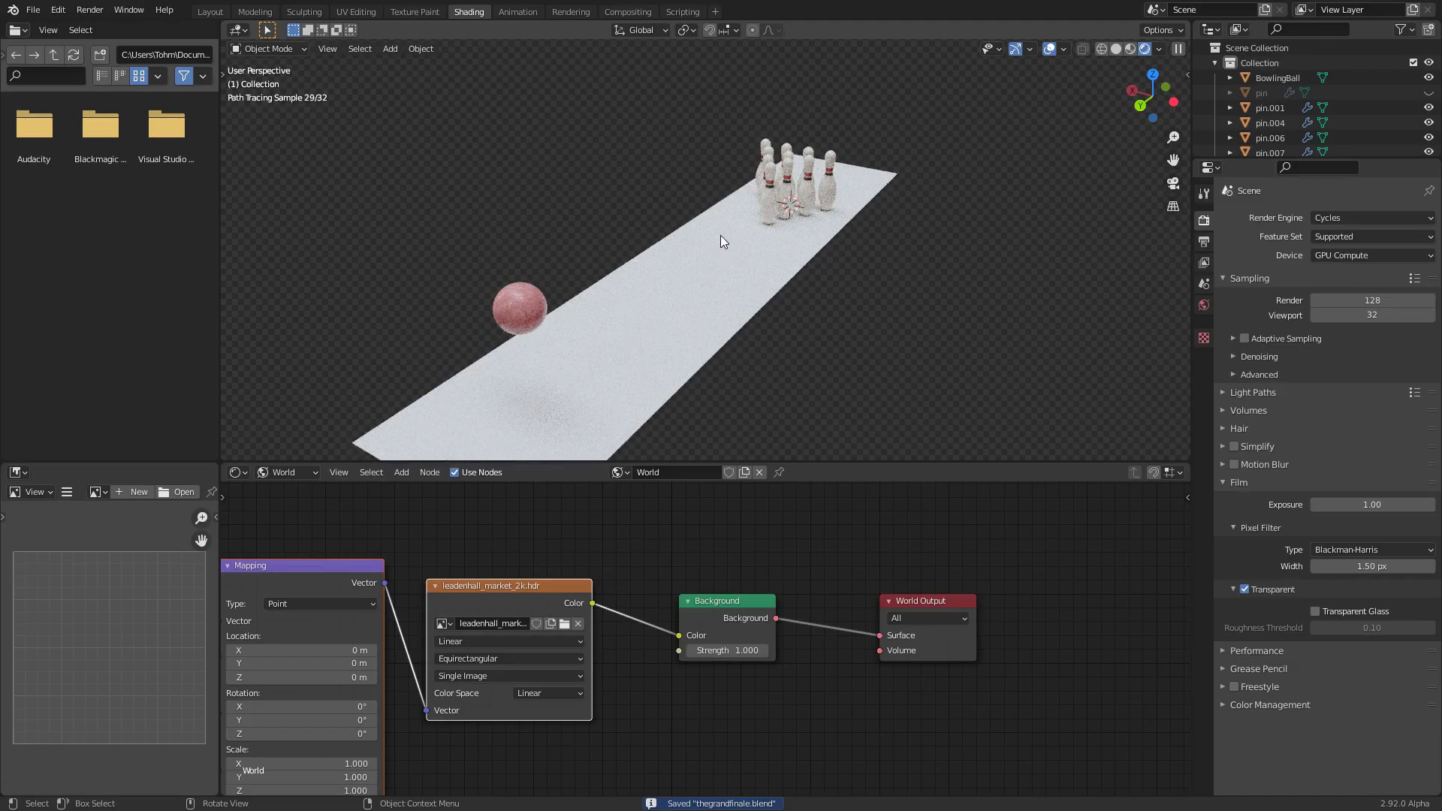
key(space)
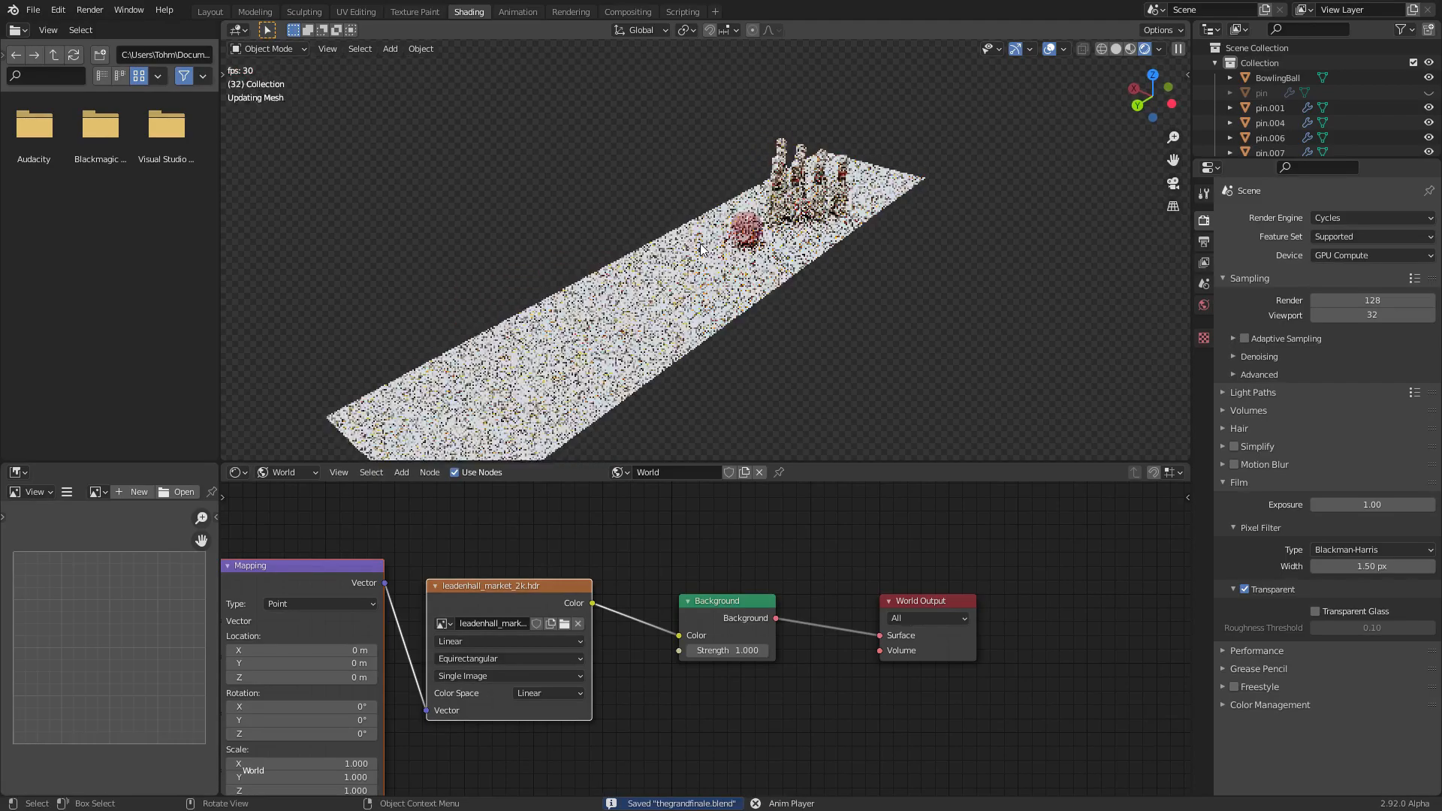
key(Escape)
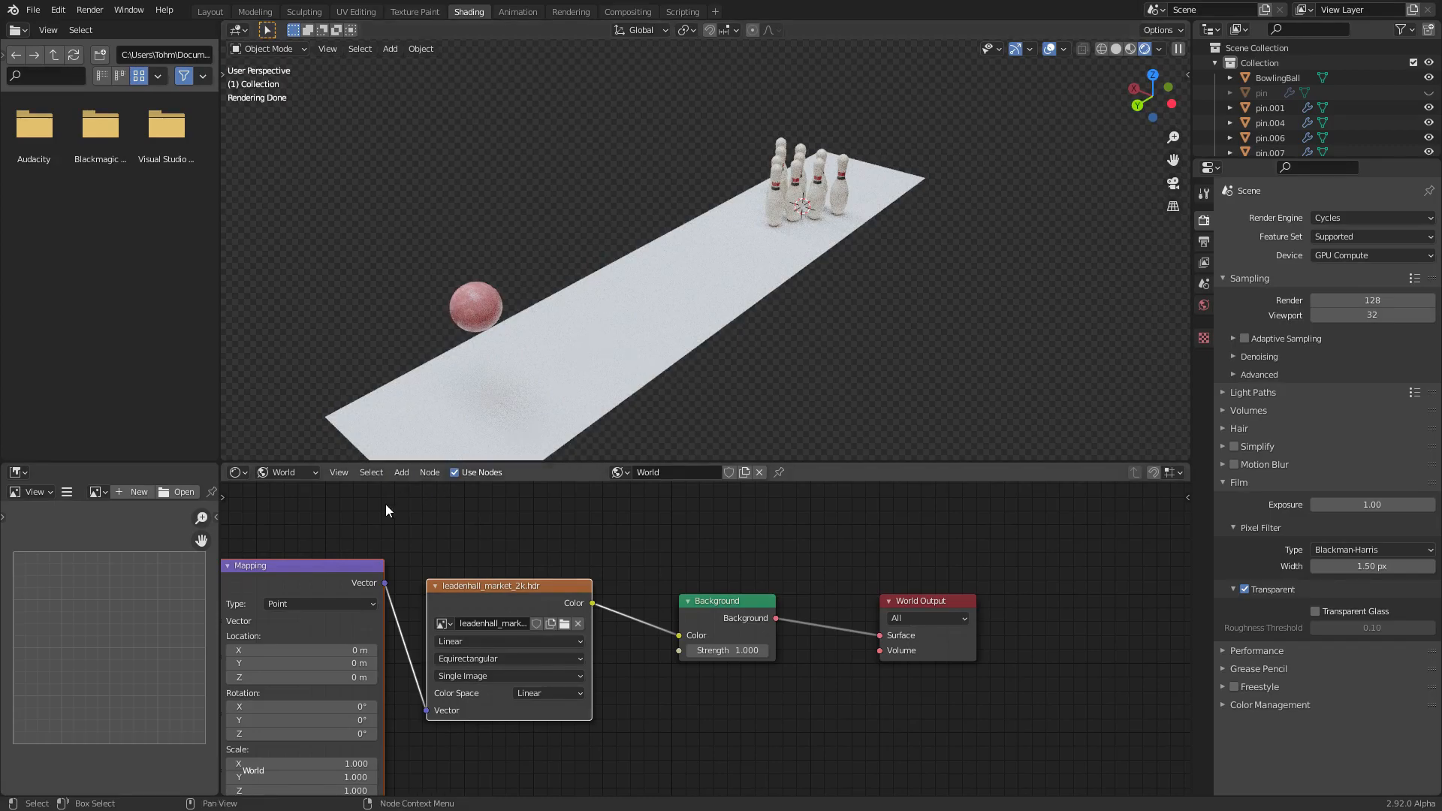
Switch the shader editor from World to Object and select the lane plane
key(Home)
click(282, 473)
click(293, 493)
click(701, 283)
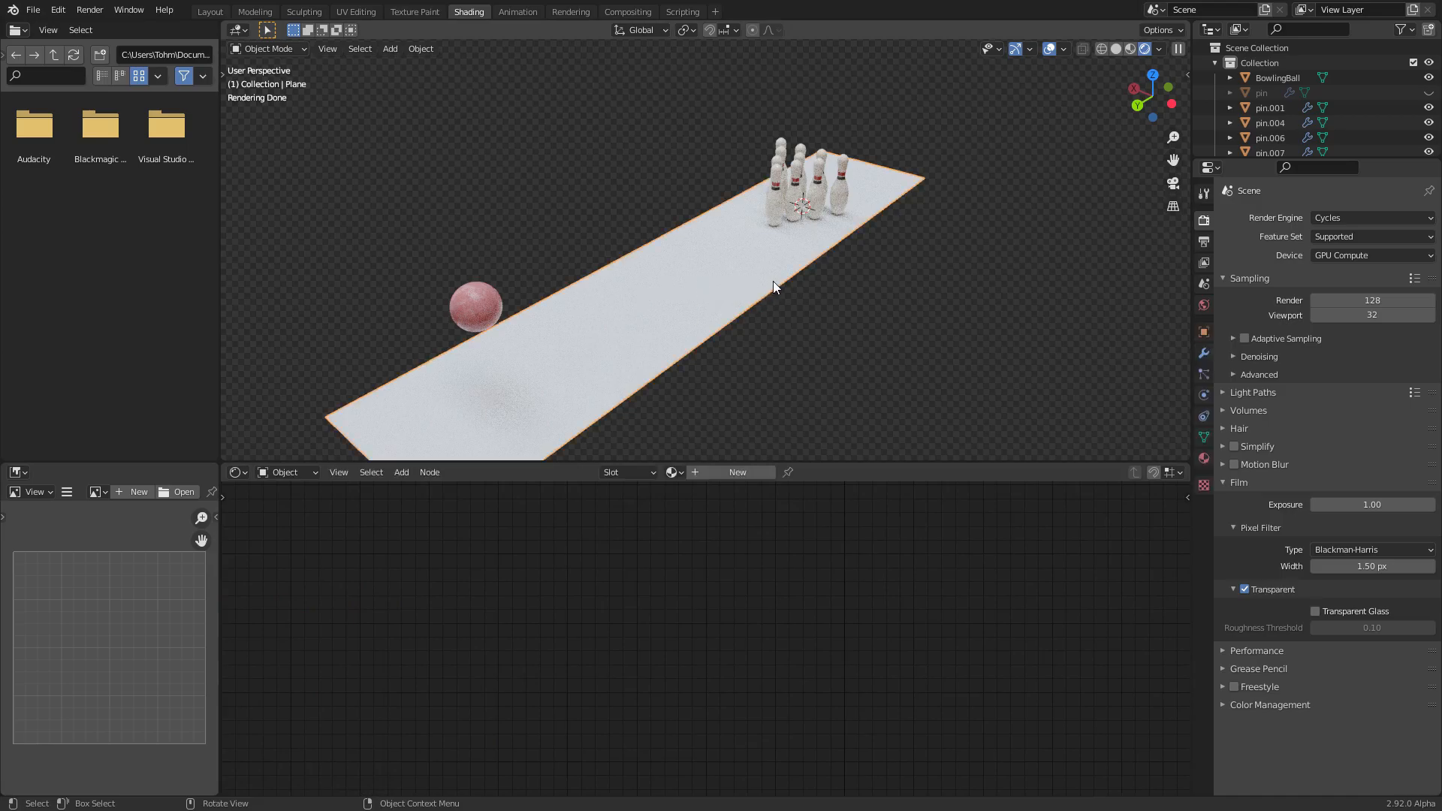
Play the animation until the pins have fallen, try scaling the lane plane up about 1.6 times, and return to the first frame
key(space)
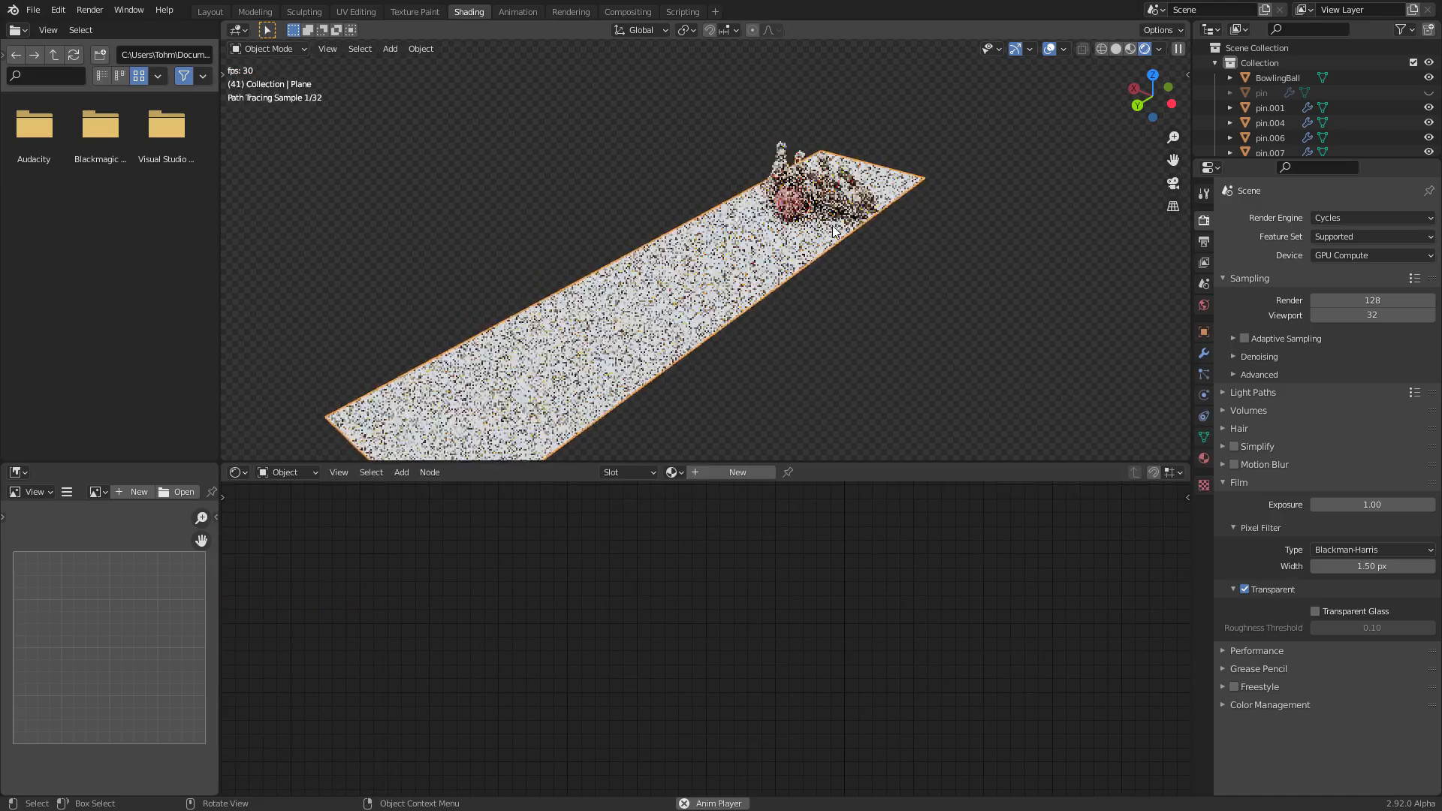
key(space)
key(s)
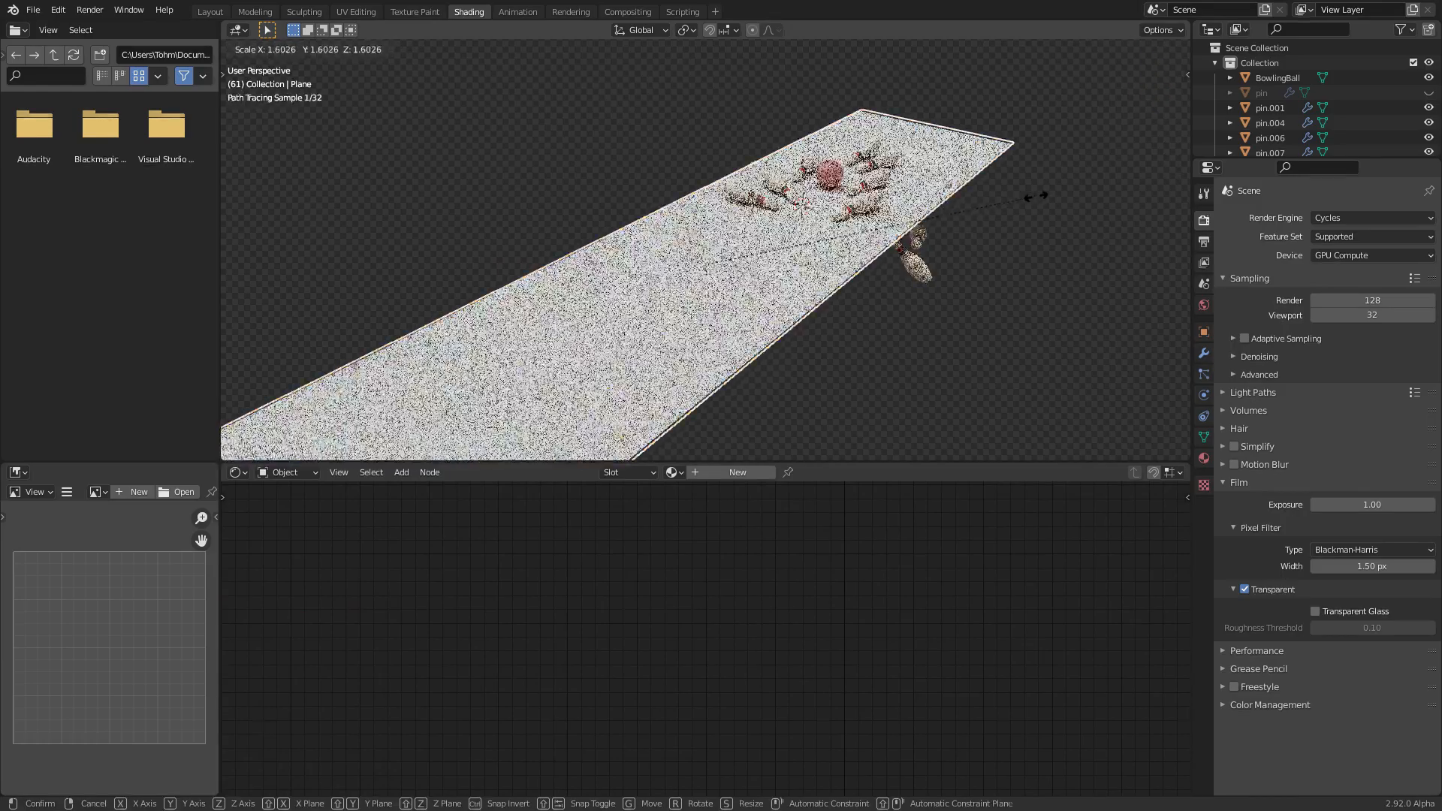
click(1012, 186)
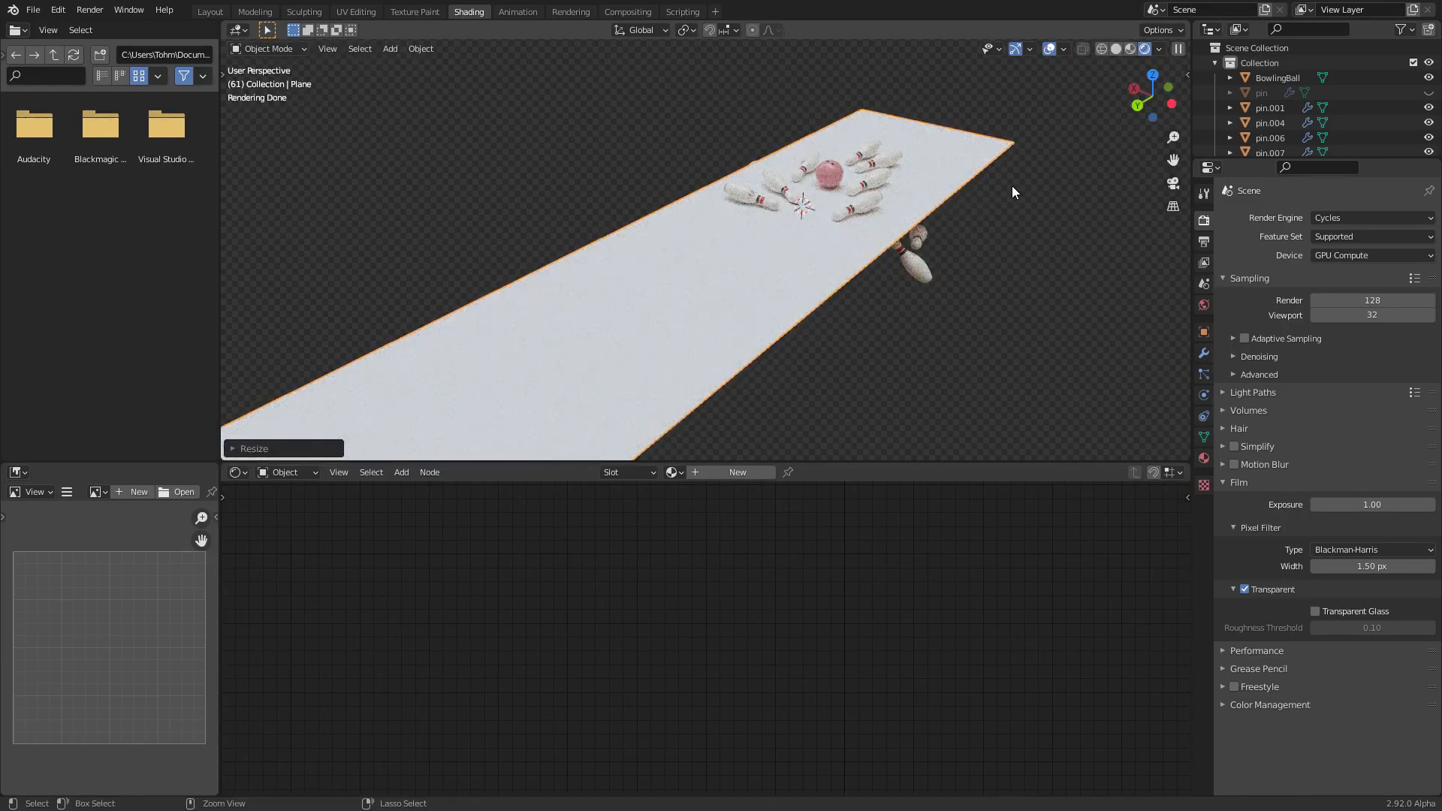
key(shift+Left)
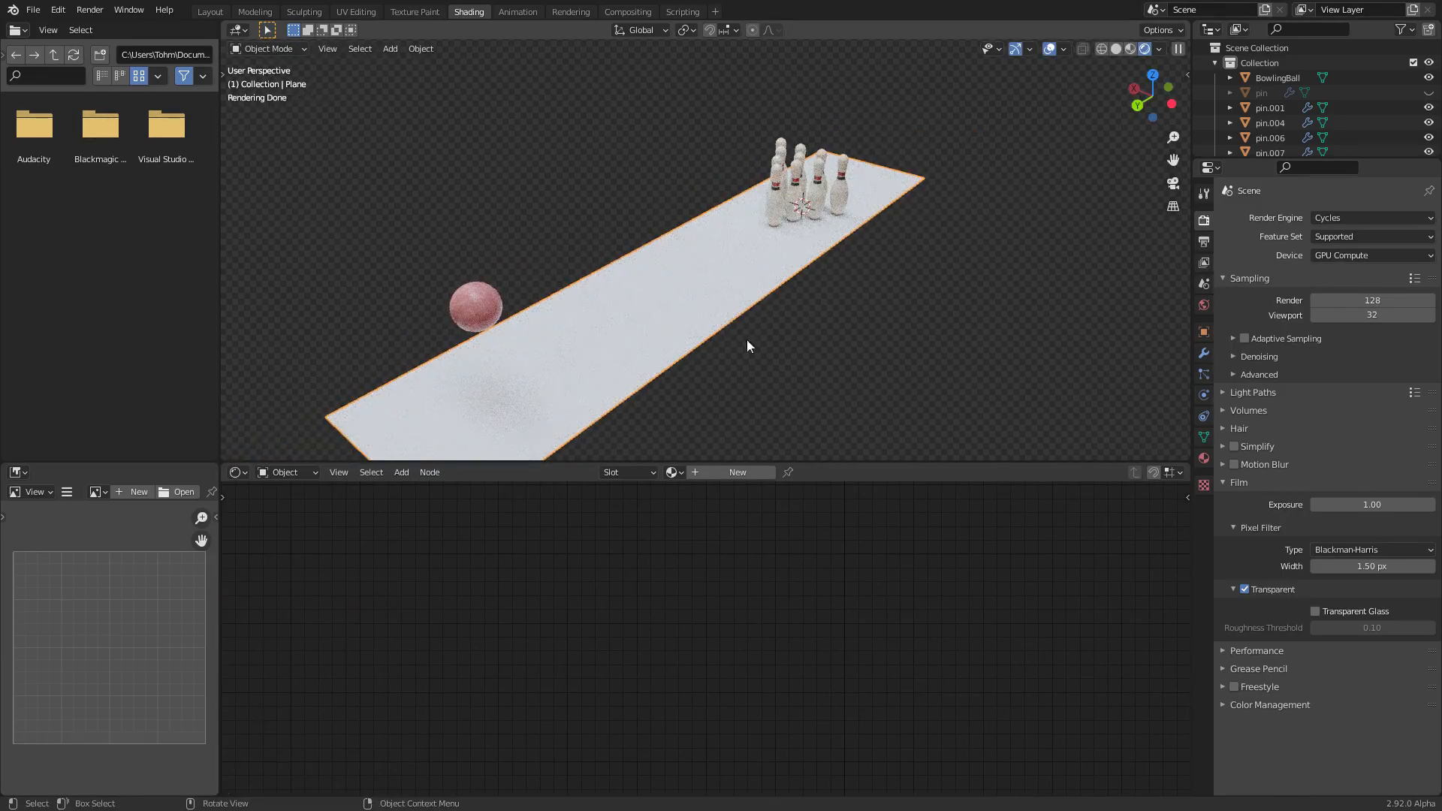
Create a new material named wood on the lane plane and save the file
click(753, 471)
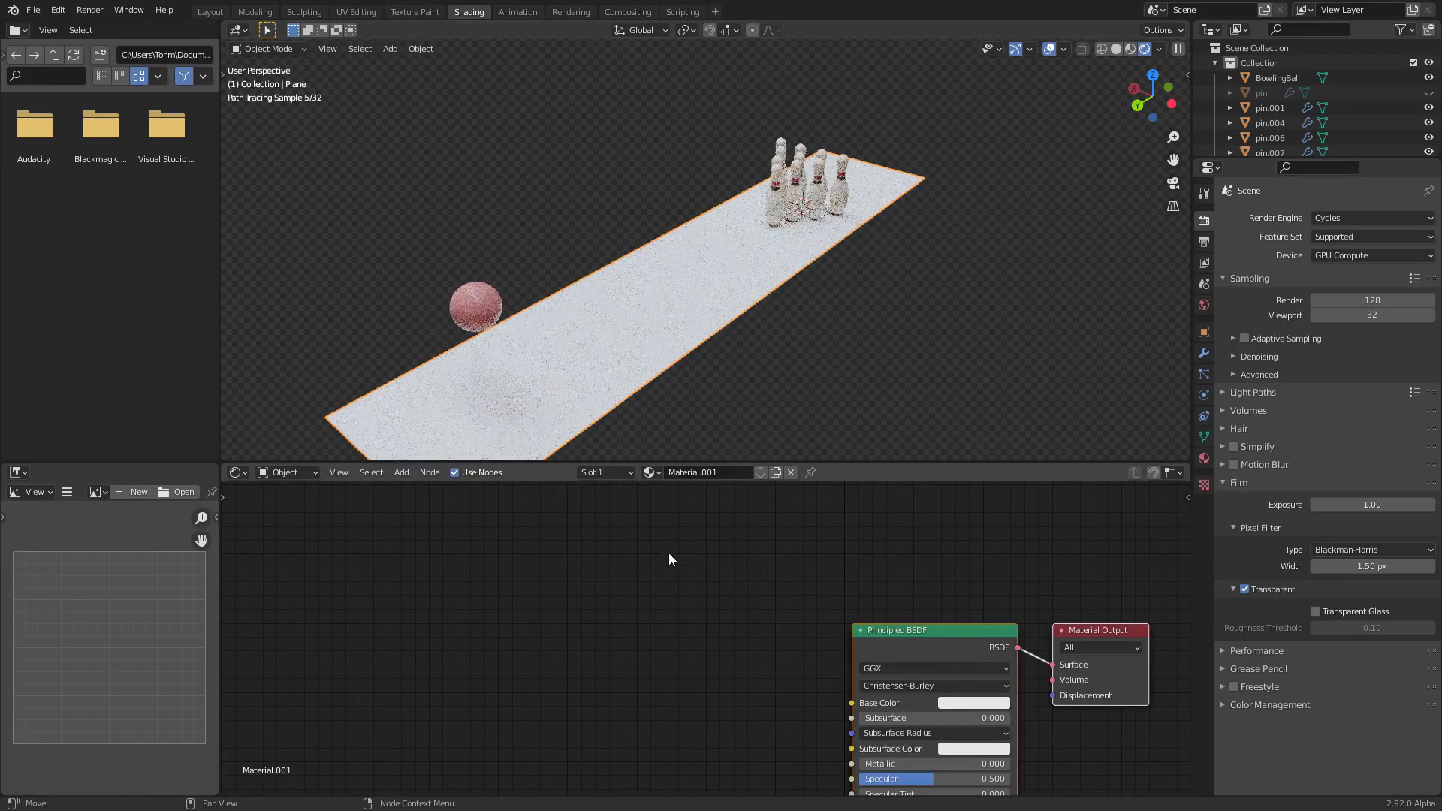
click(699, 469)
text(wood)
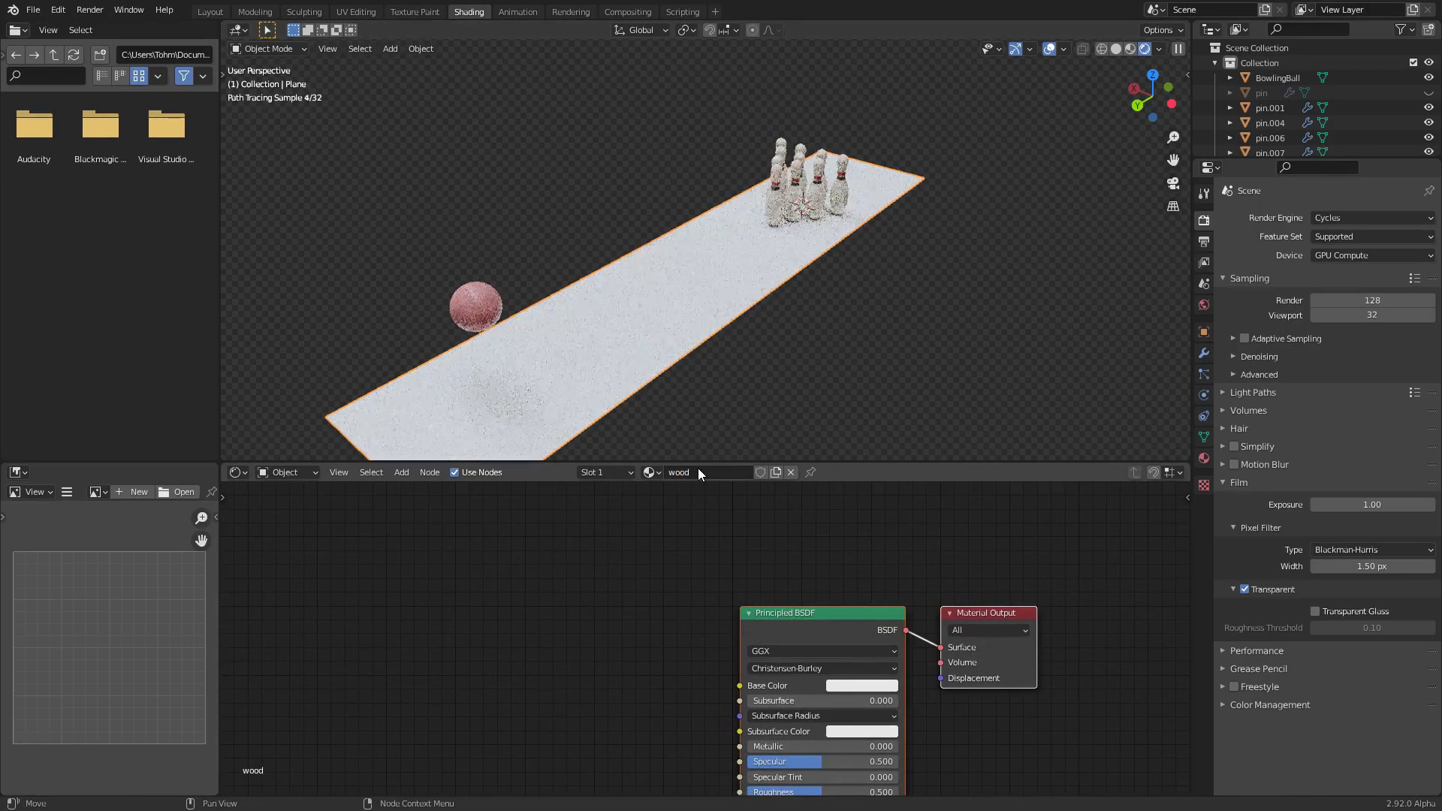
key(Return)
key(q)
click(634, 266)
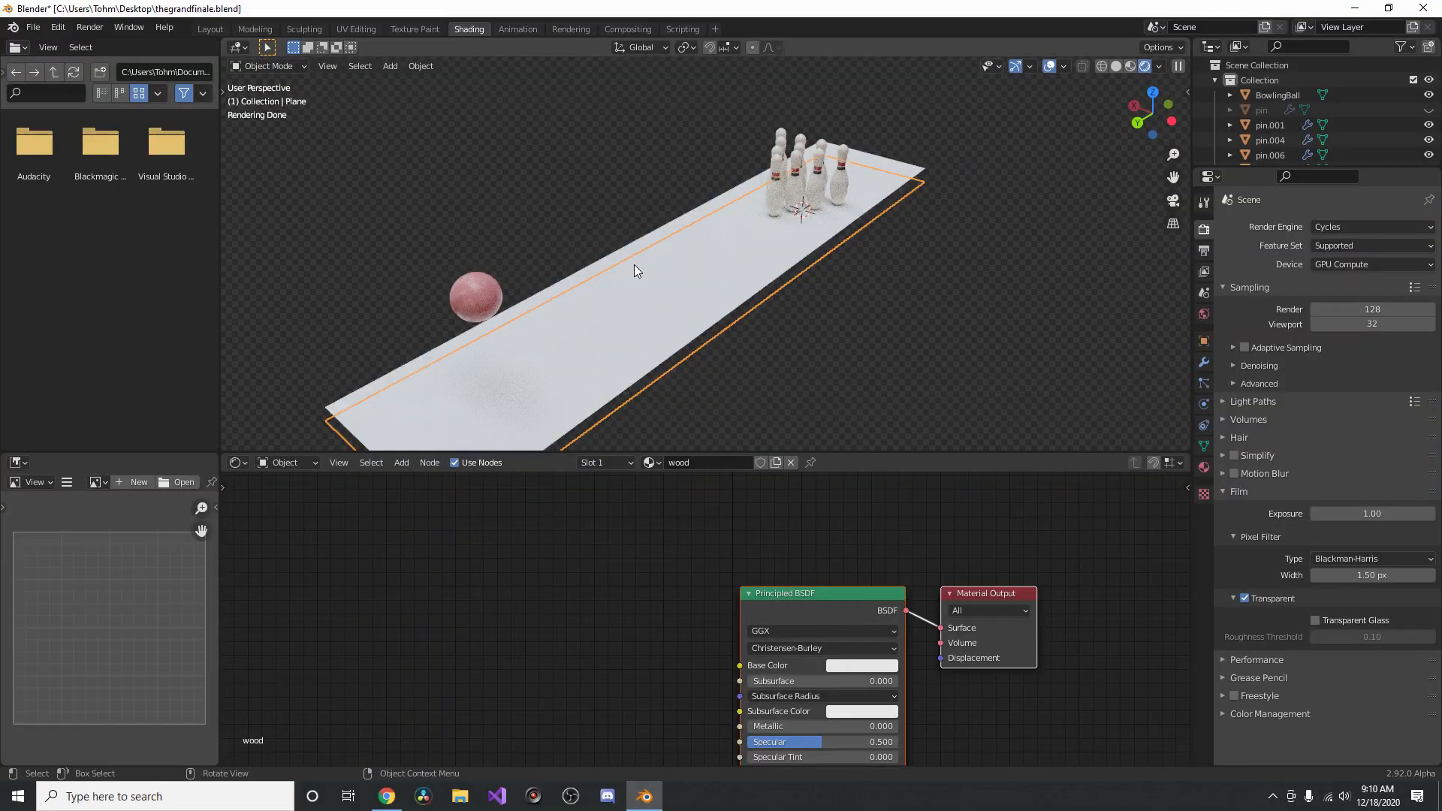
key(ctrl+s)
Switch to Chrome, search Google for texturehaven in a new tab, and open the Texture Haven site
click(384, 796)
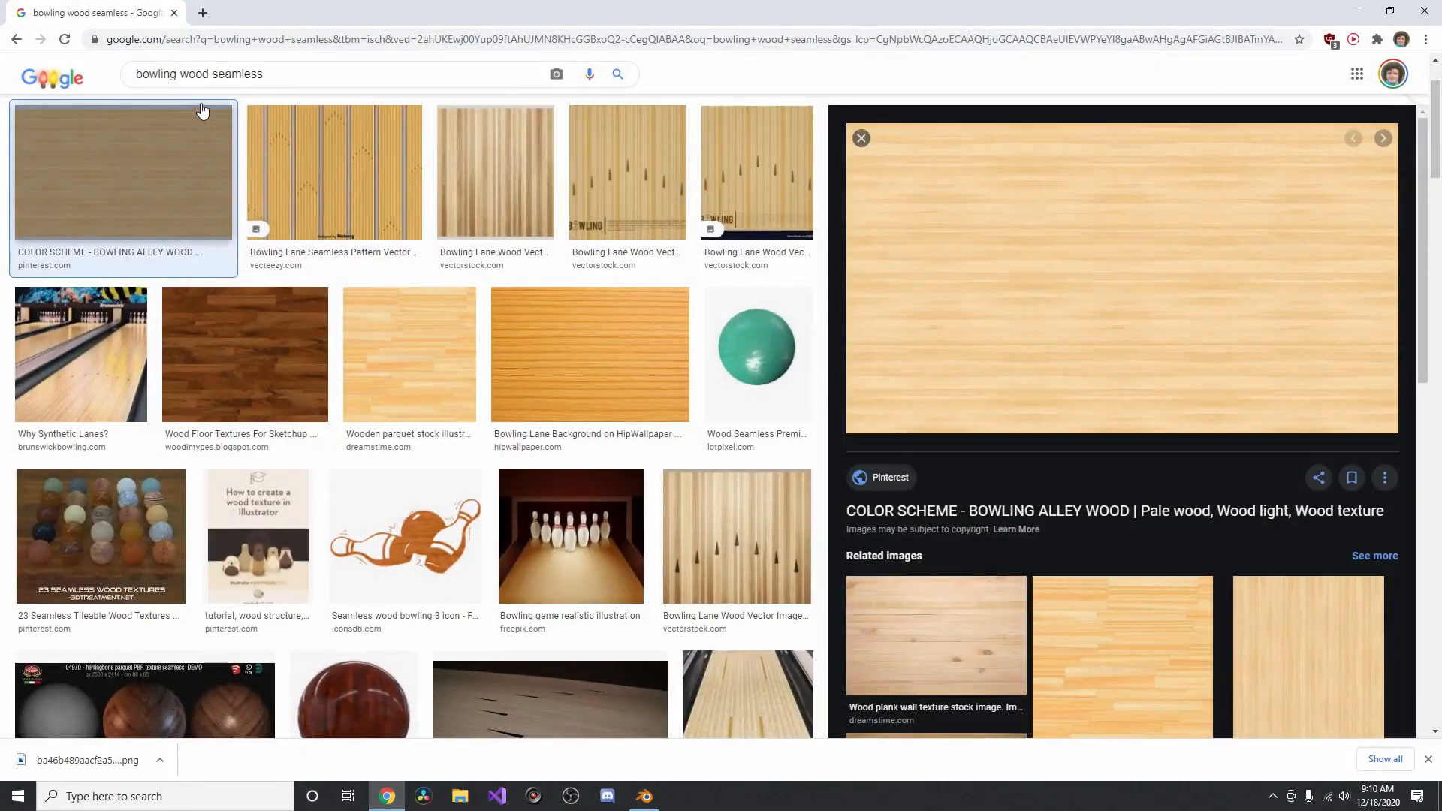
key(ctrl+t)
text(texturehaven)
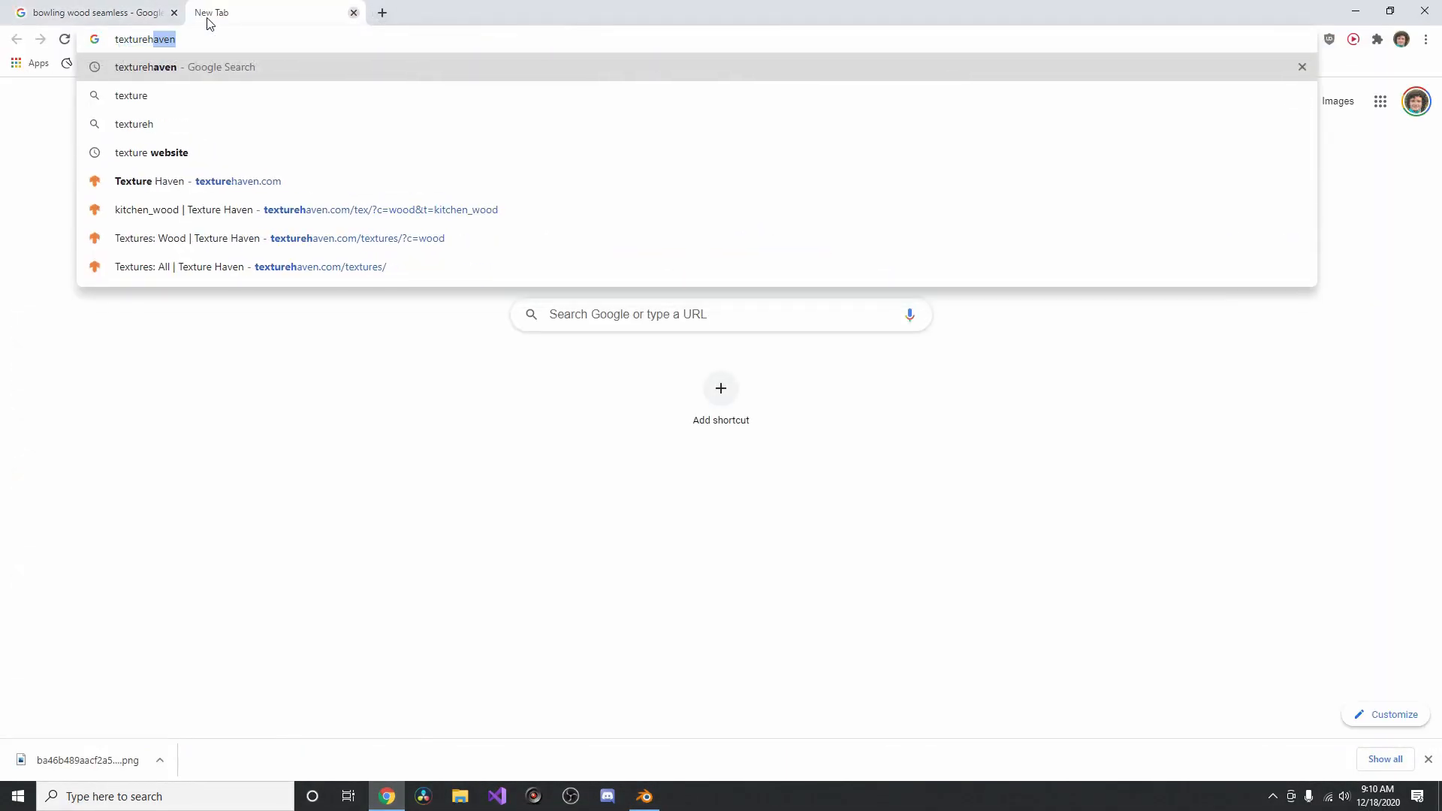
key(Return)
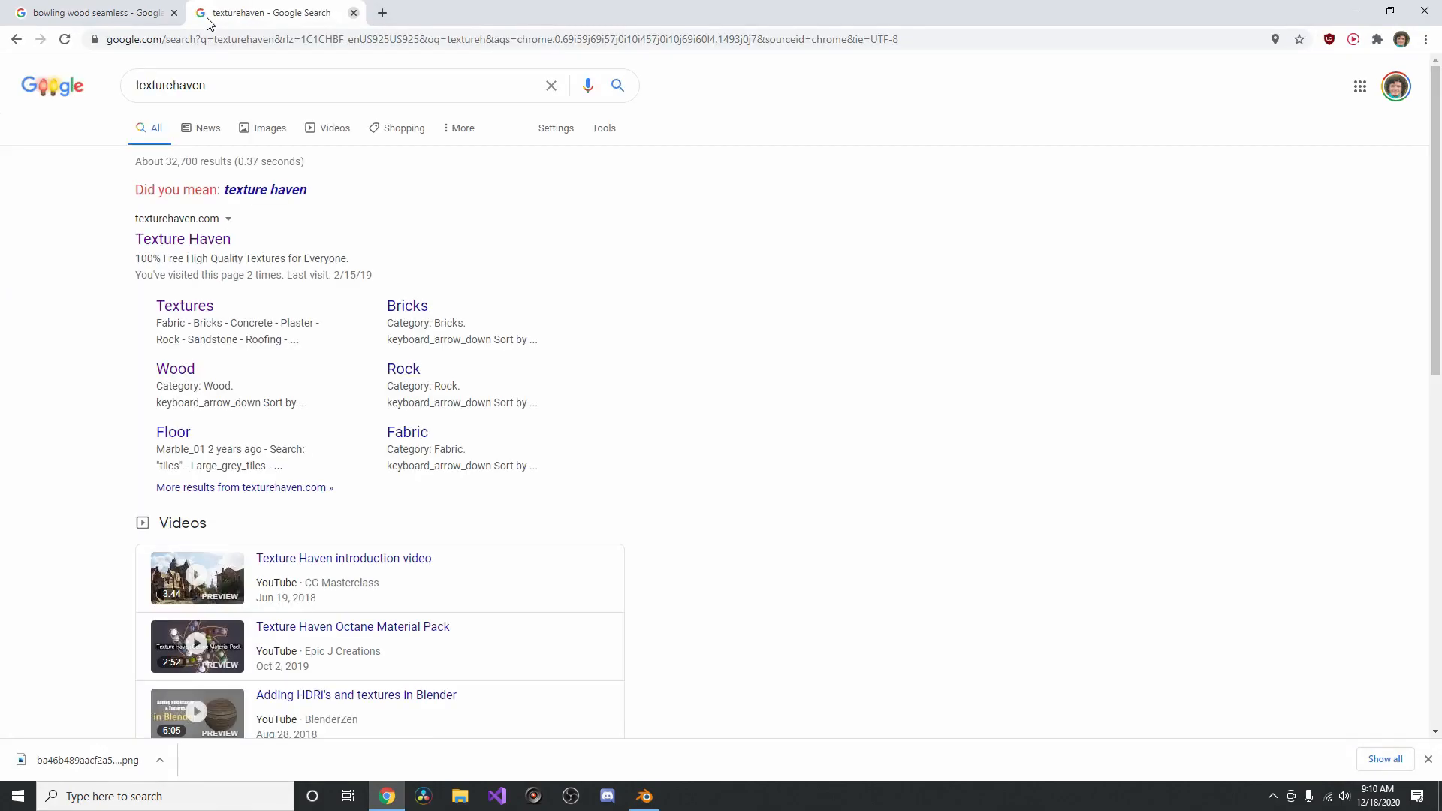
click(218, 238)
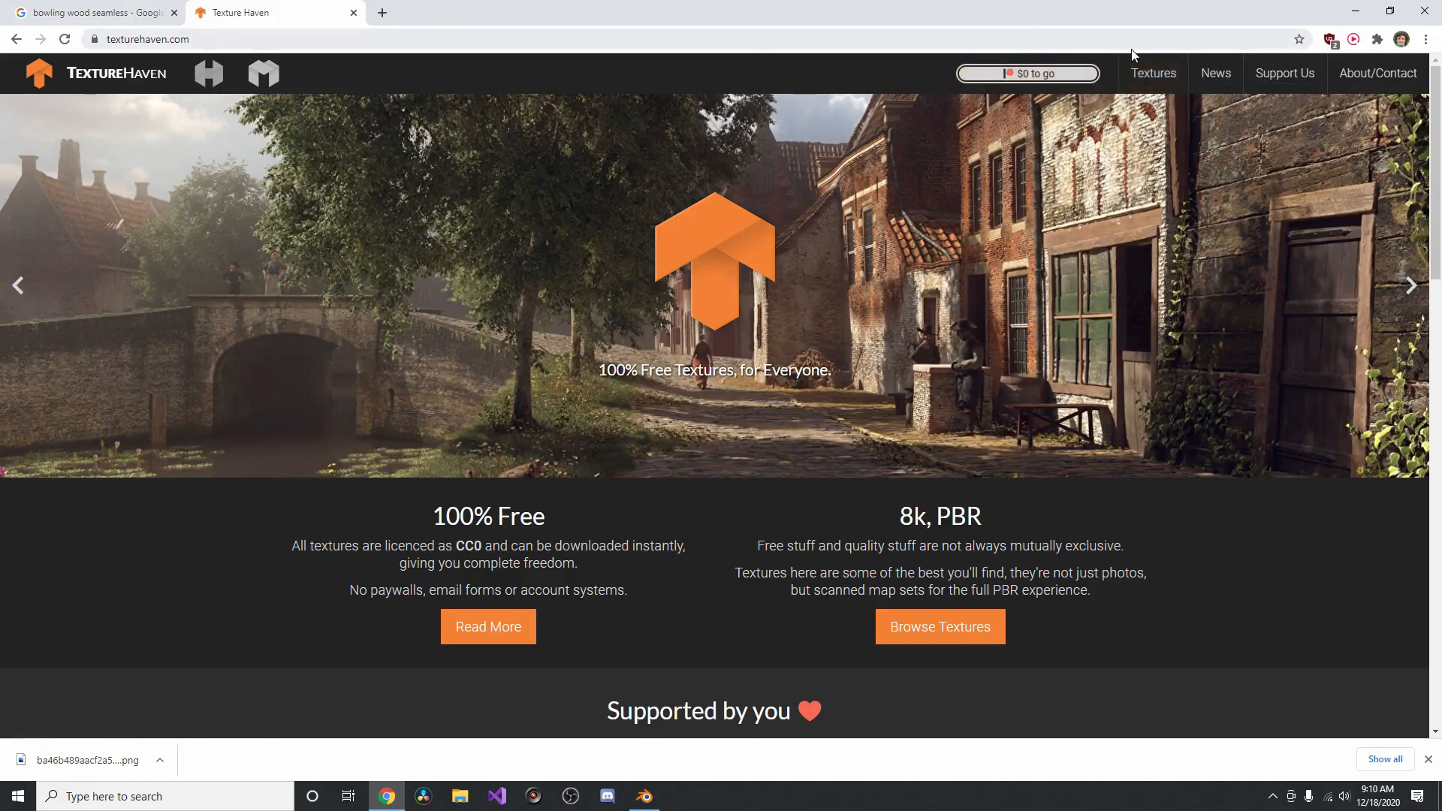
Browse the Wood category of Texture Haven's textures, close the site, and return to the bowling wood seamless image results
click(1134, 72)
scroll(878, 272, down, 2)
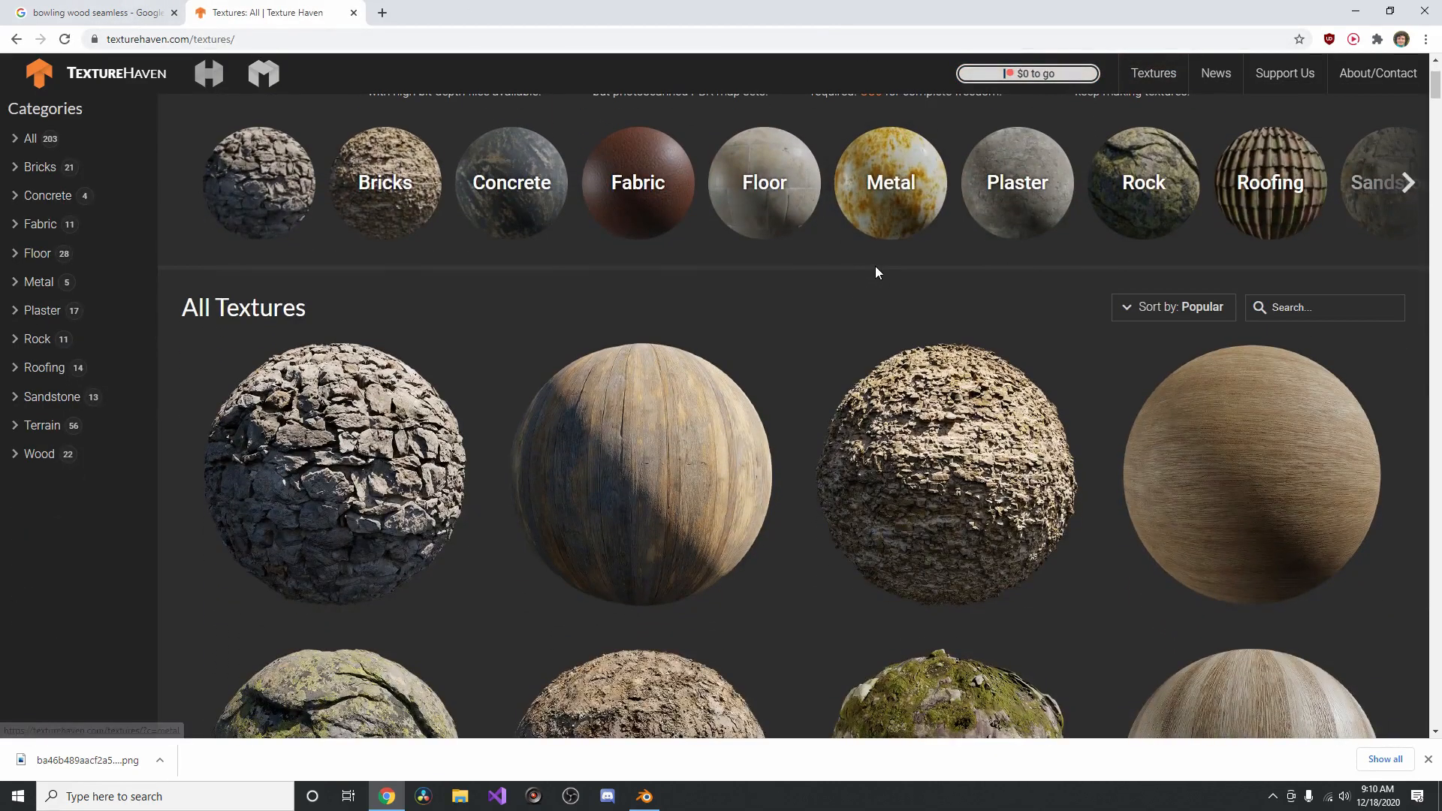
click(36, 454)
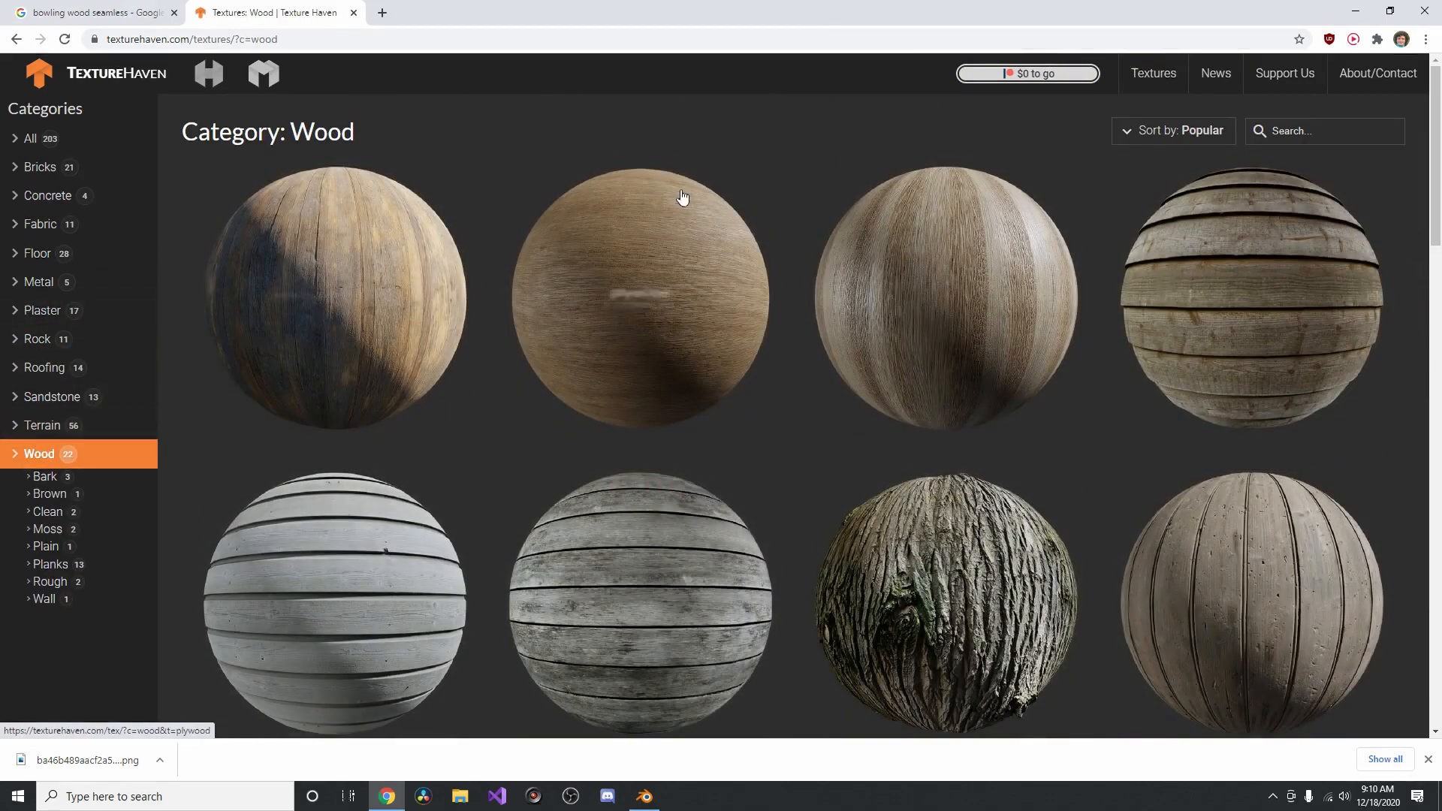
scroll(1066, 237, down, 8)
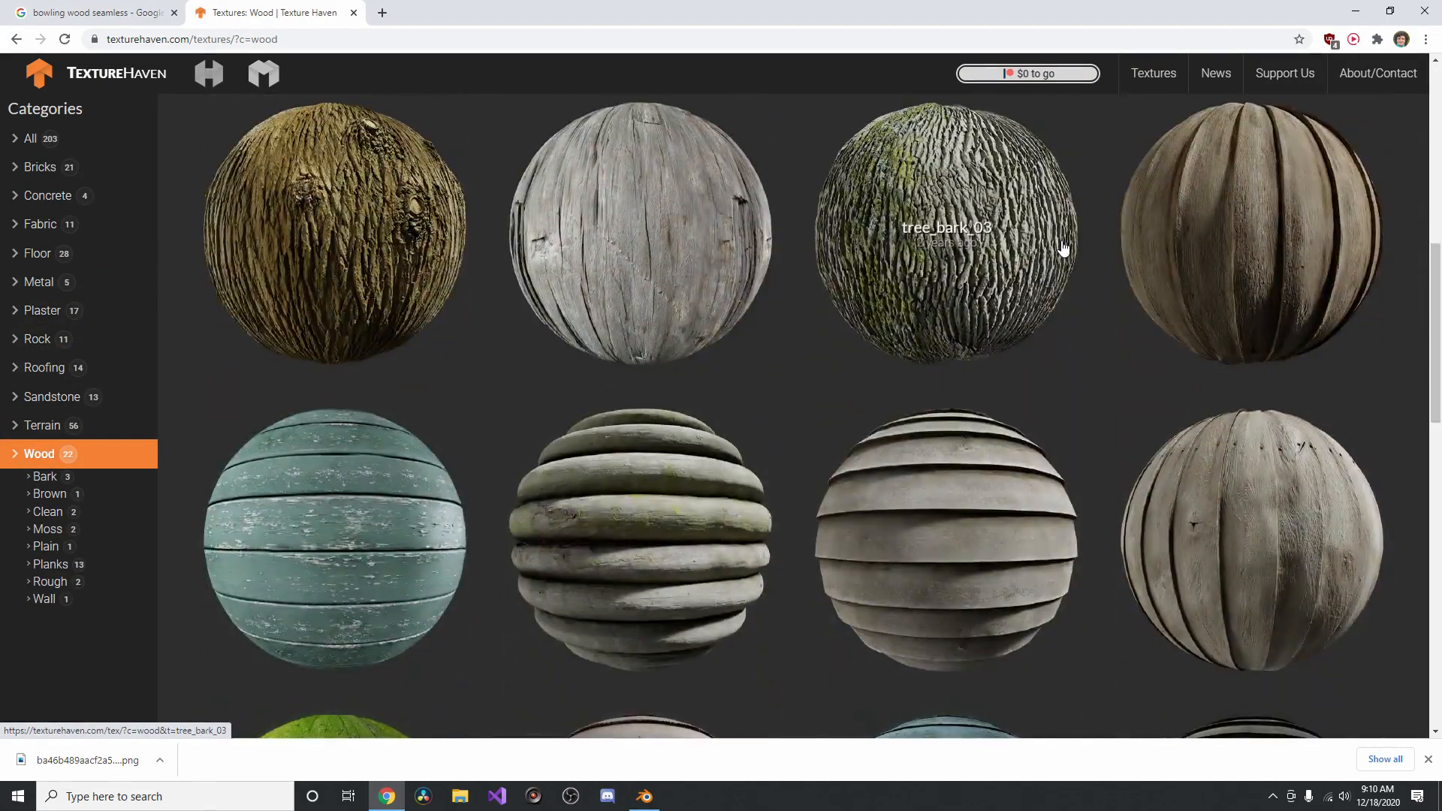
scroll(1052, 244, down, 10)
scroll(1013, 248, up, 9)
scroll(1010, 257, up, 7)
scroll(917, 263, up, 3)
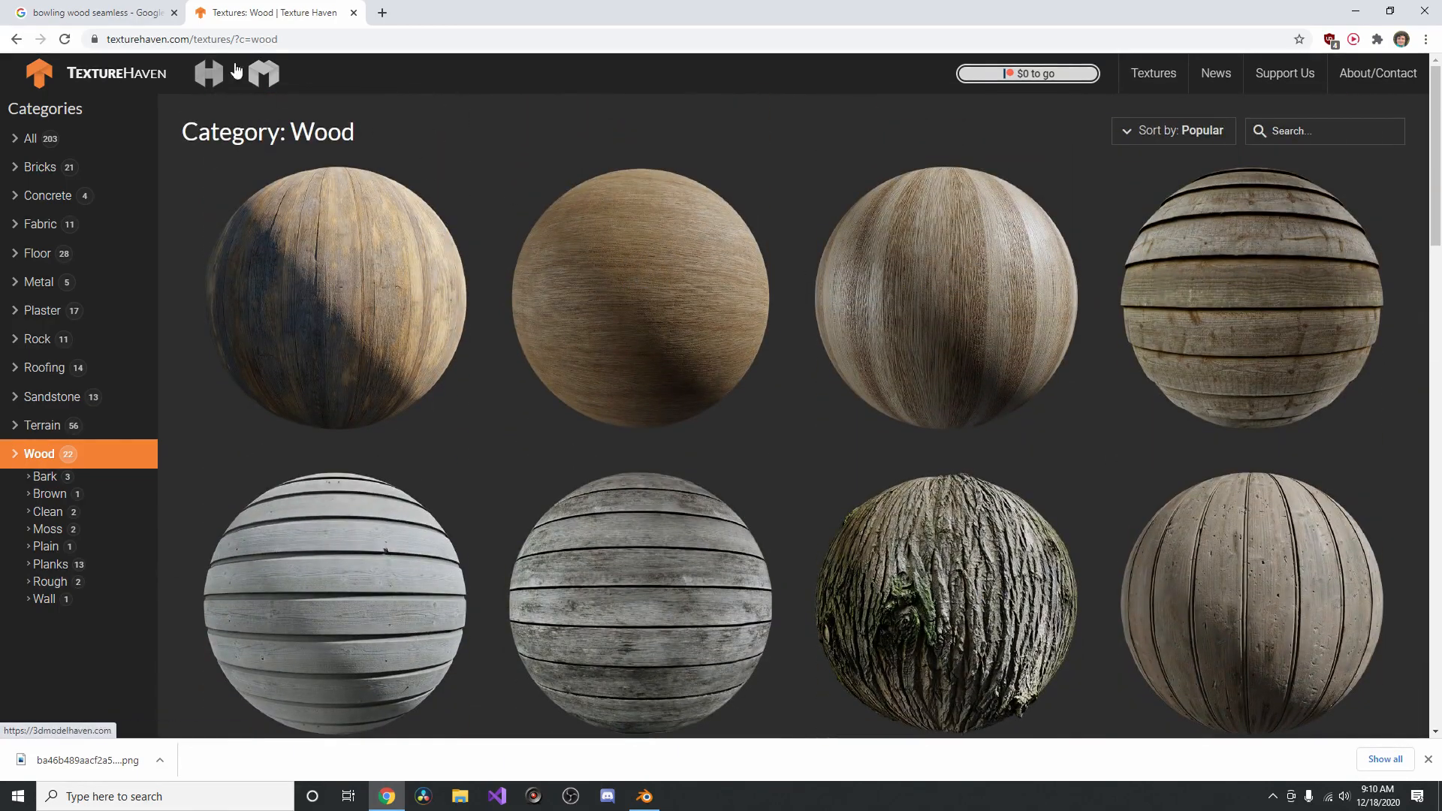
click(354, 12)
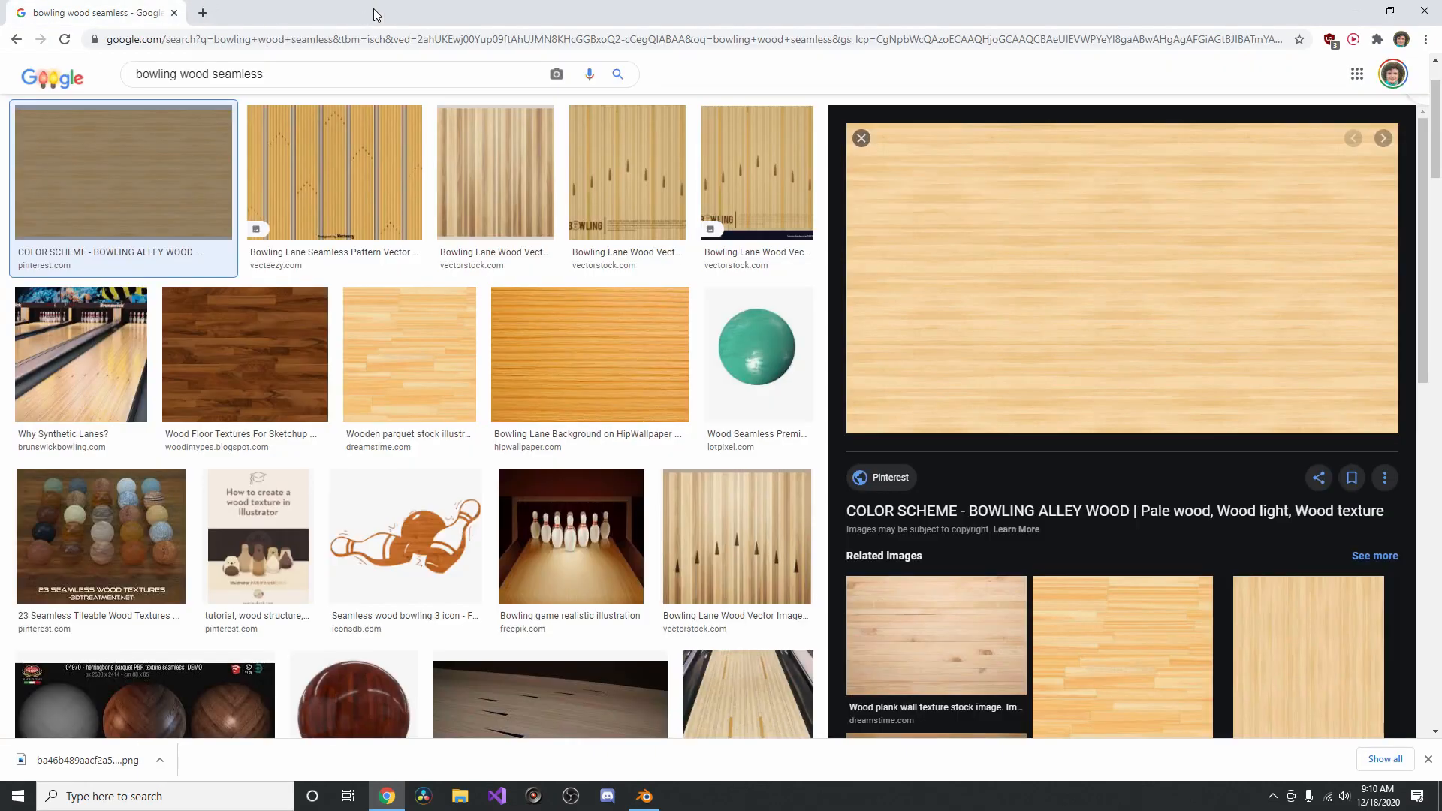
scroll(275, 196, up, 2)
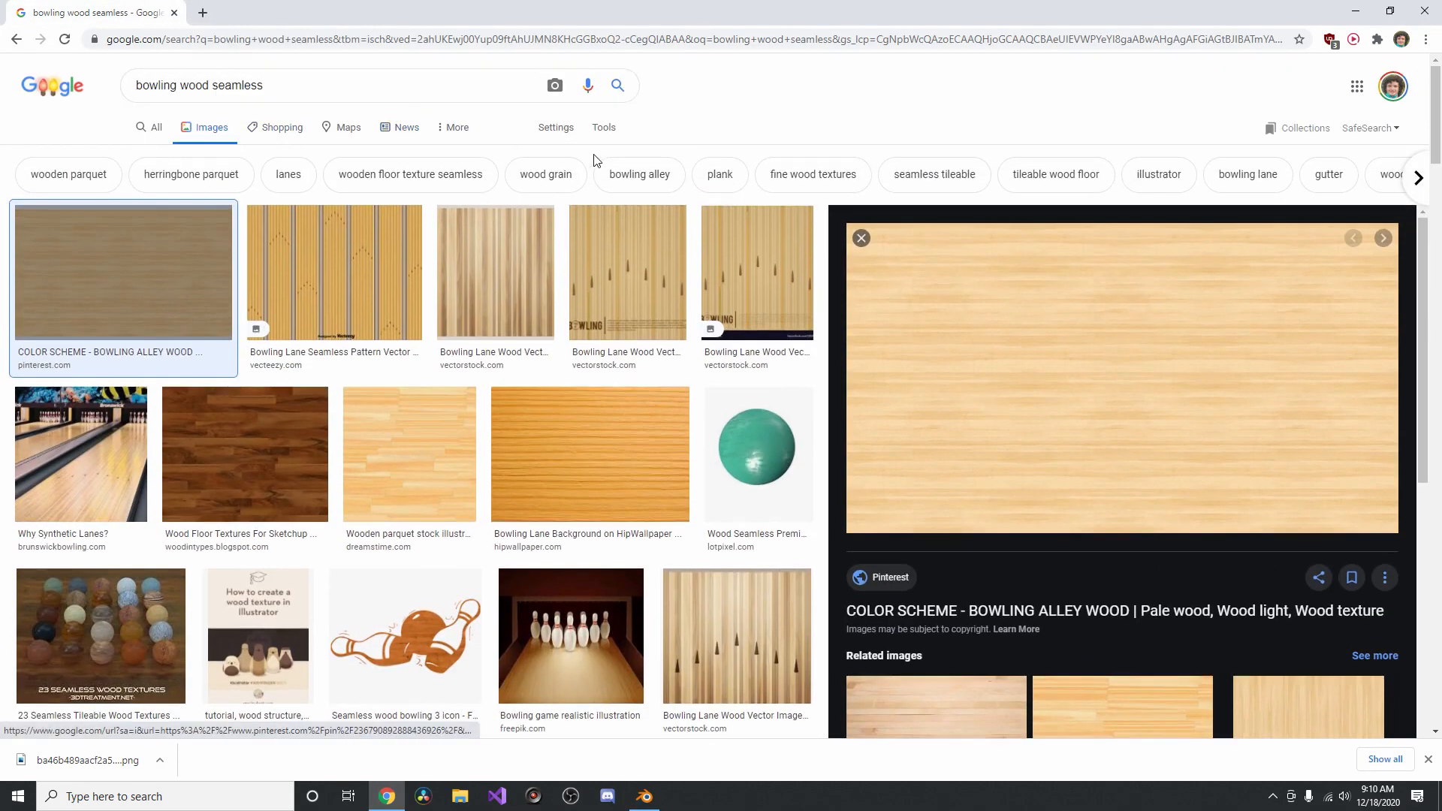
Switch back to Blender and bring the wood image ba46b489aacf2a5e377e8fa3a701086c.png from the desktop into the wood material as an image texture node
click(1356, 11)
drag(1206, 8, 1197, 220)
click(142, 342)
drag(601, 218, 581, 69)
drag(150, 330, 834, 670)
double_click(833, 68)
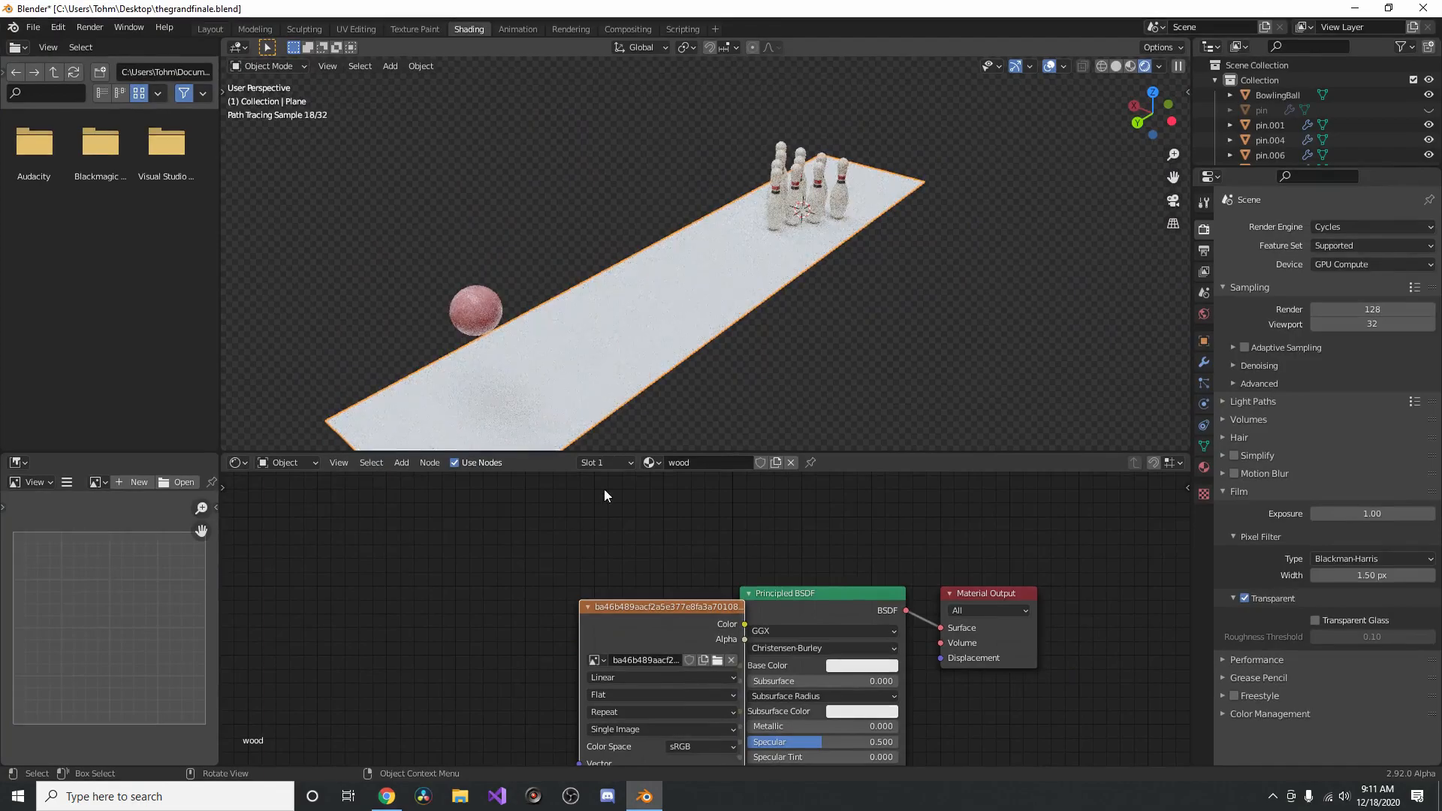
Place the image texture node beside the Principled BSDF and connect its Color output to Base Color
drag(643, 612, 537, 600)
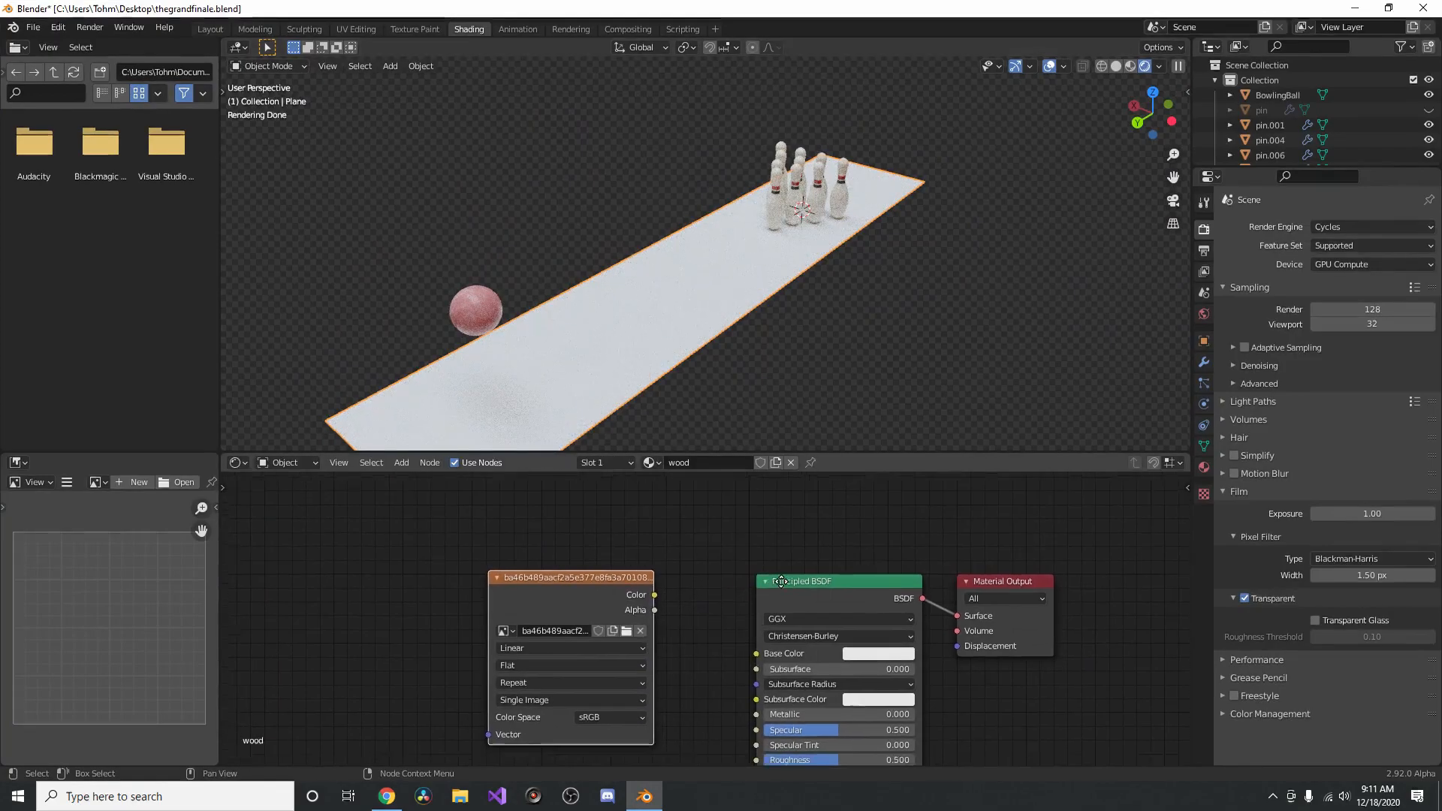
scroll(763, 579, up, 2)
drag(695, 553, 761, 502)
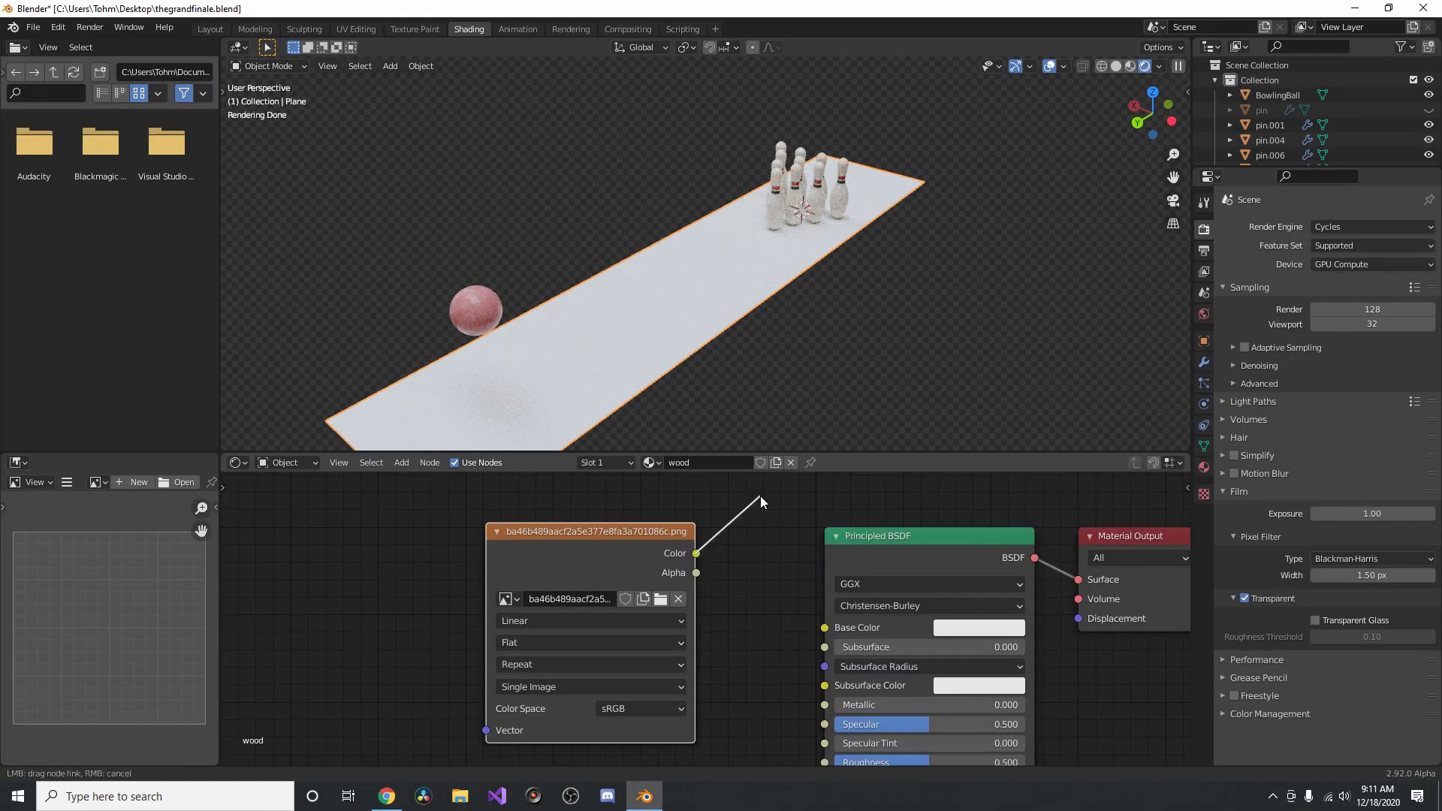
drag(807, 635, 824, 627)
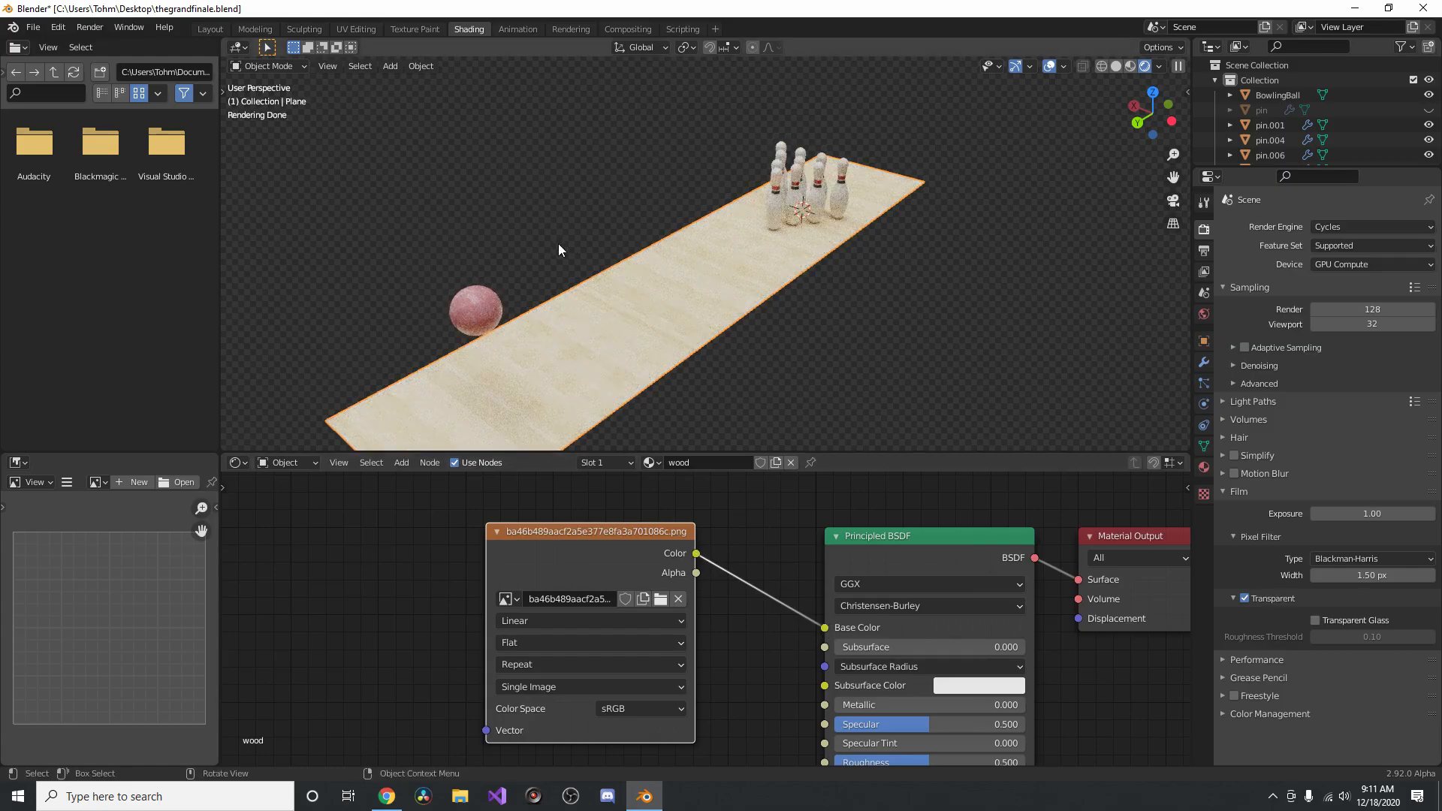
Add Texture Coordinate and Mapping nodes in front of the wood image texture
scroll(826, 291, up, 3)
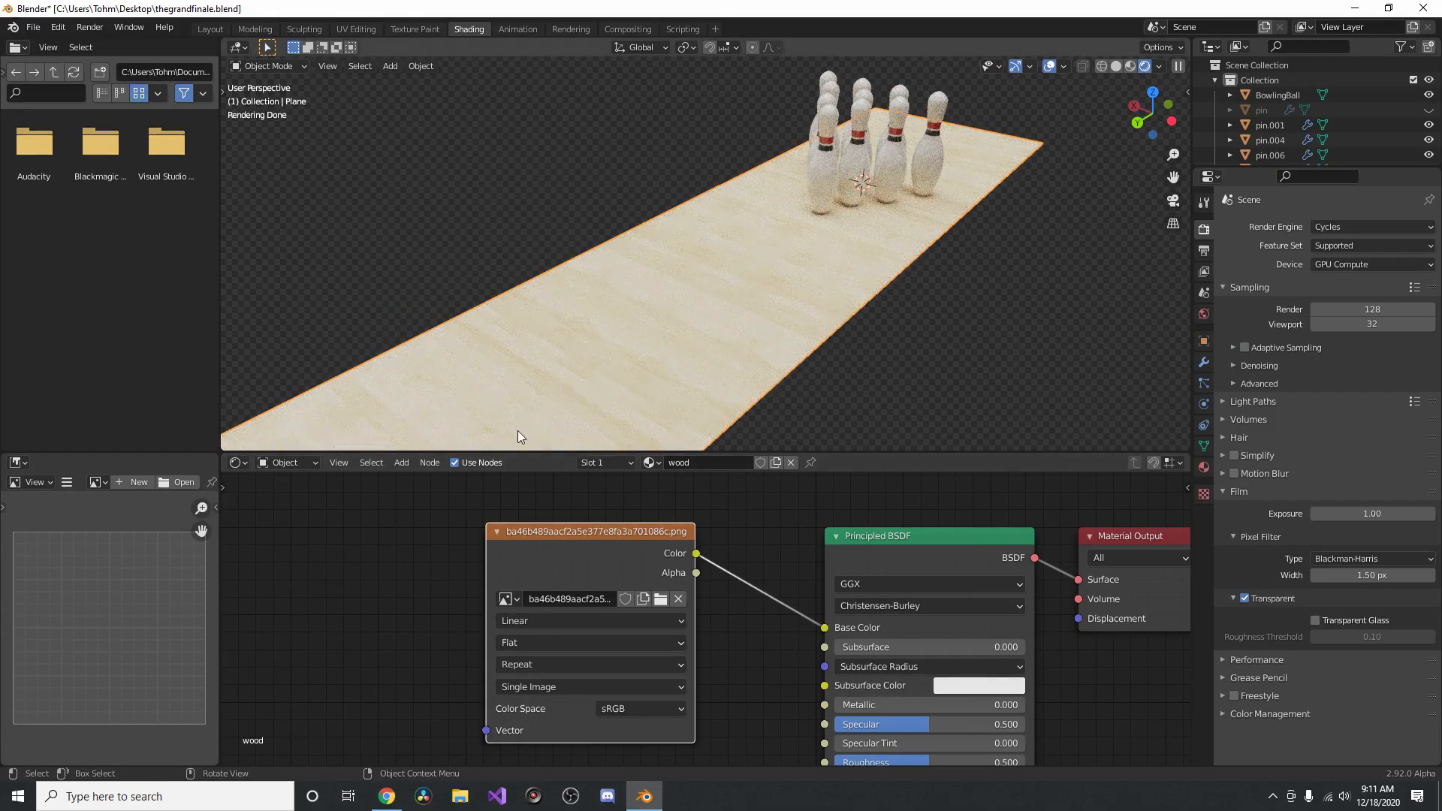
middle_drag(483, 585, 688, 588)
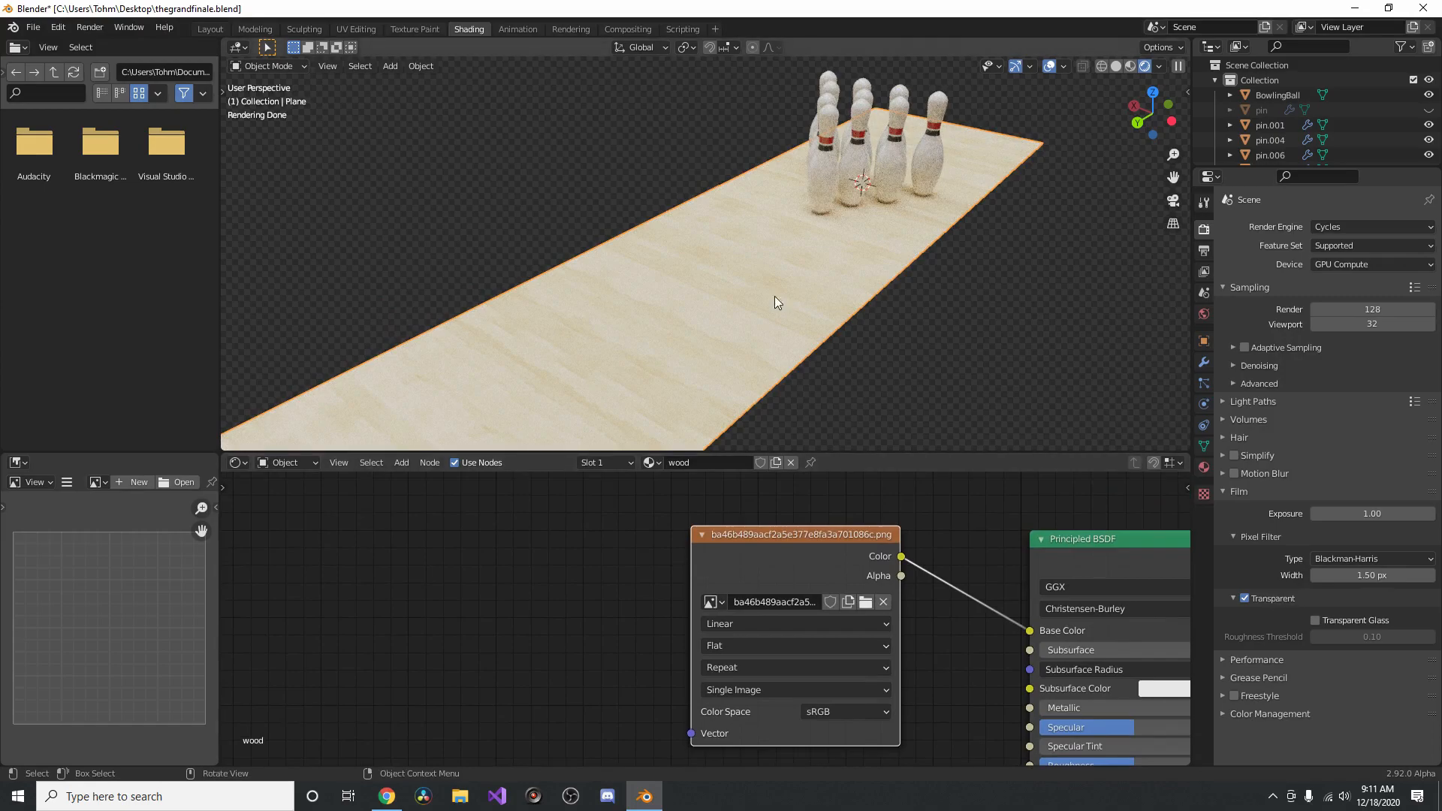
key(ctrl+t)
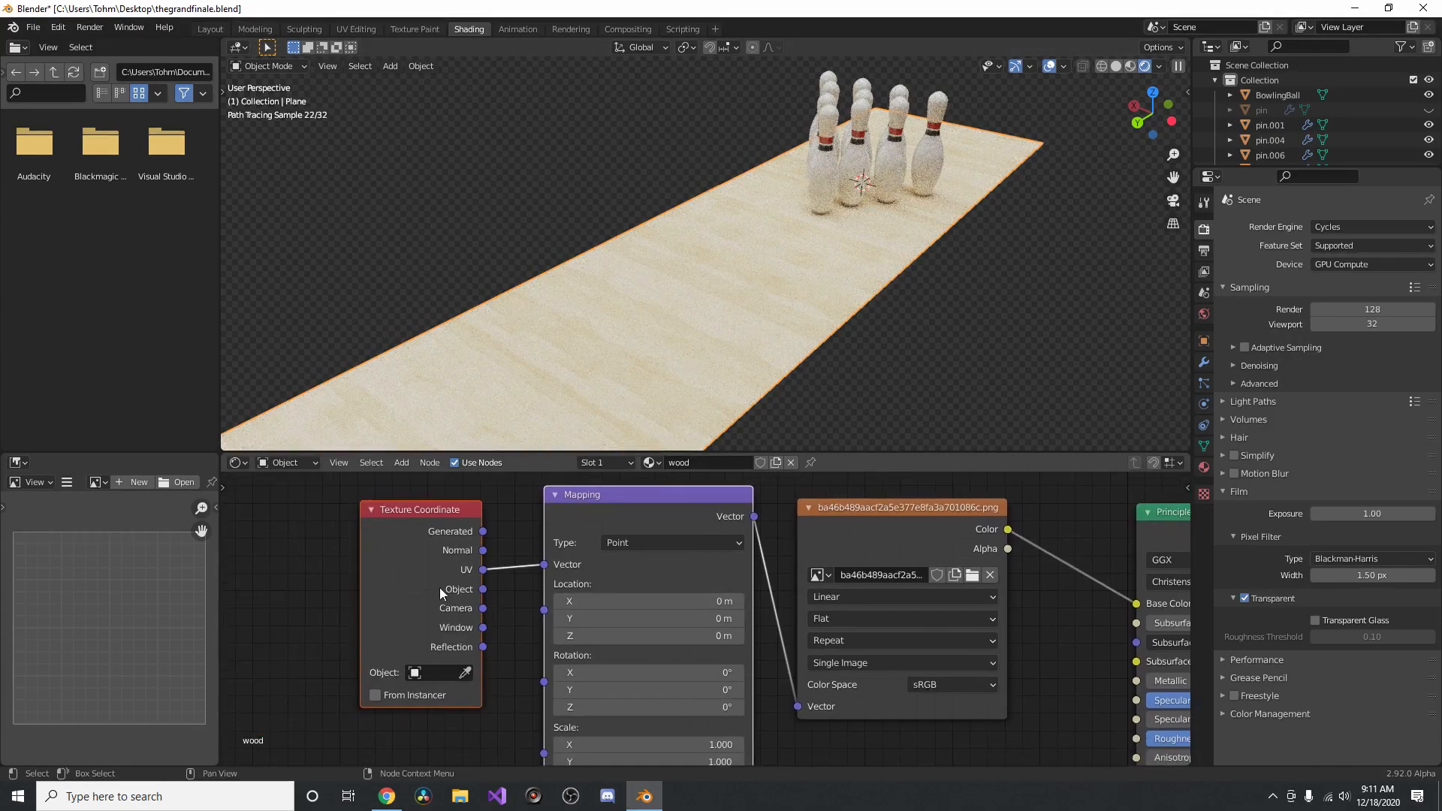
Switch the viewport to material preview shading and set the Mapping node's Z rotation to 90°
middle_drag(649, 655, 639, 644)
drag(653, 690, 670, 690)
key(ctrl+z)
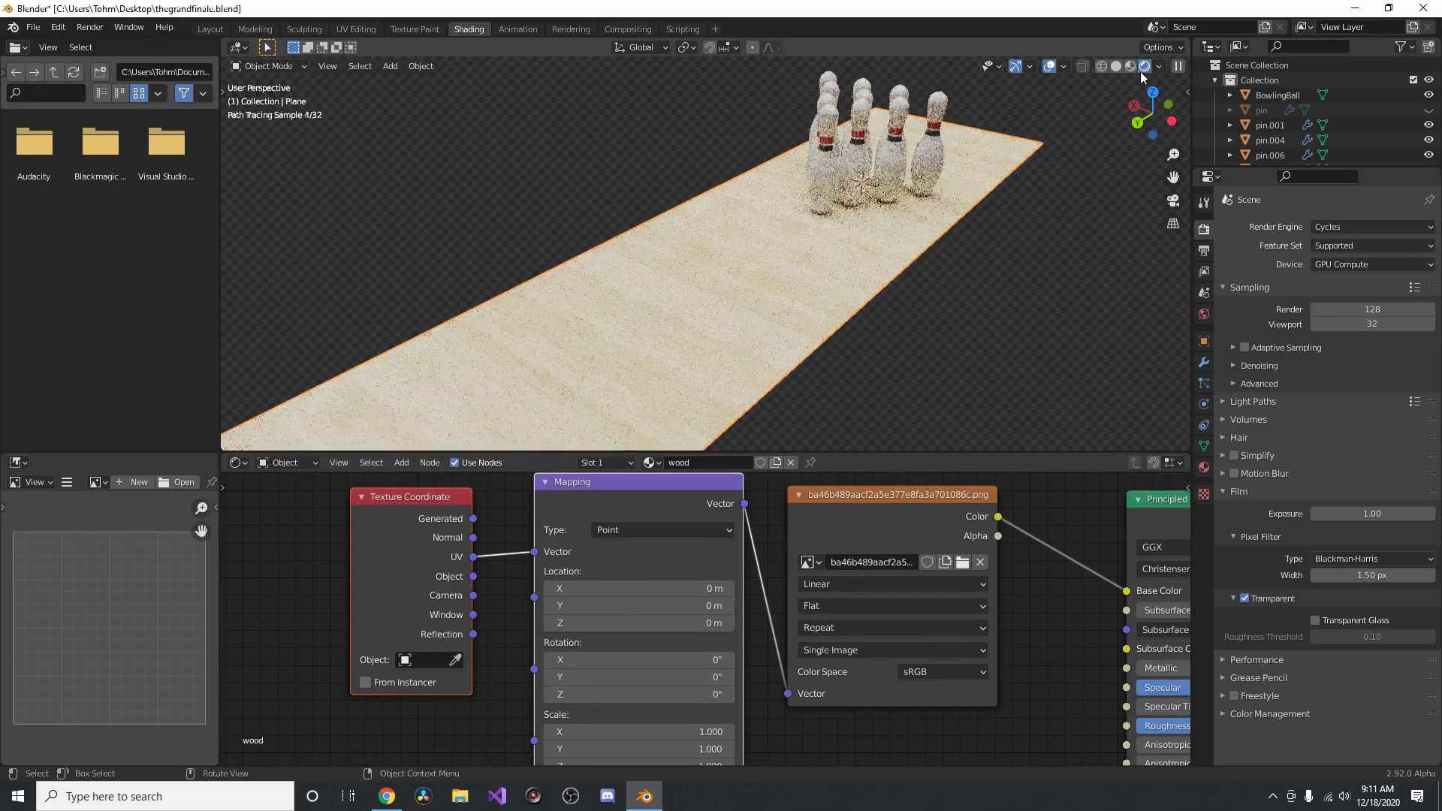
click(1133, 68)
scroll(752, 208, down, 3)
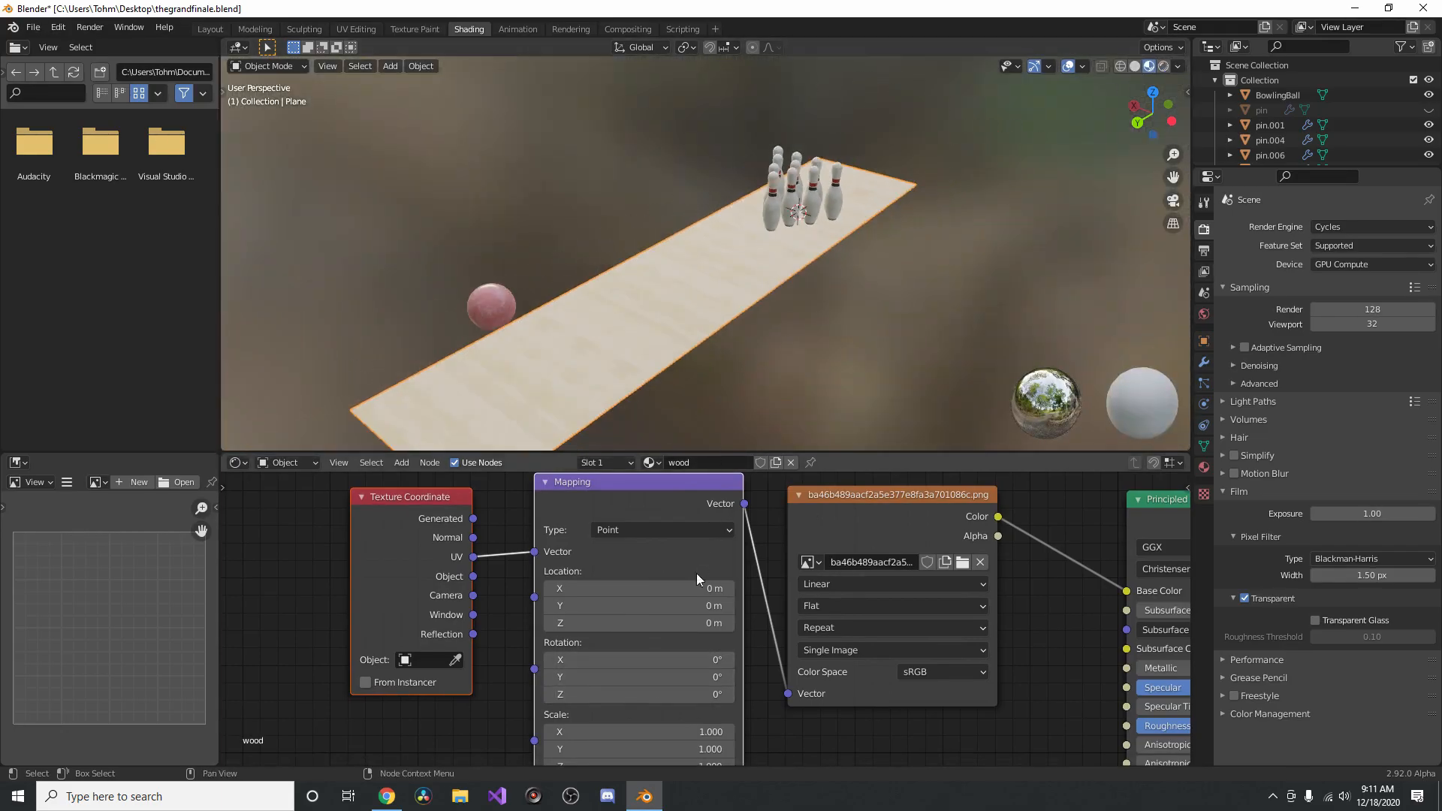
click(674, 696)
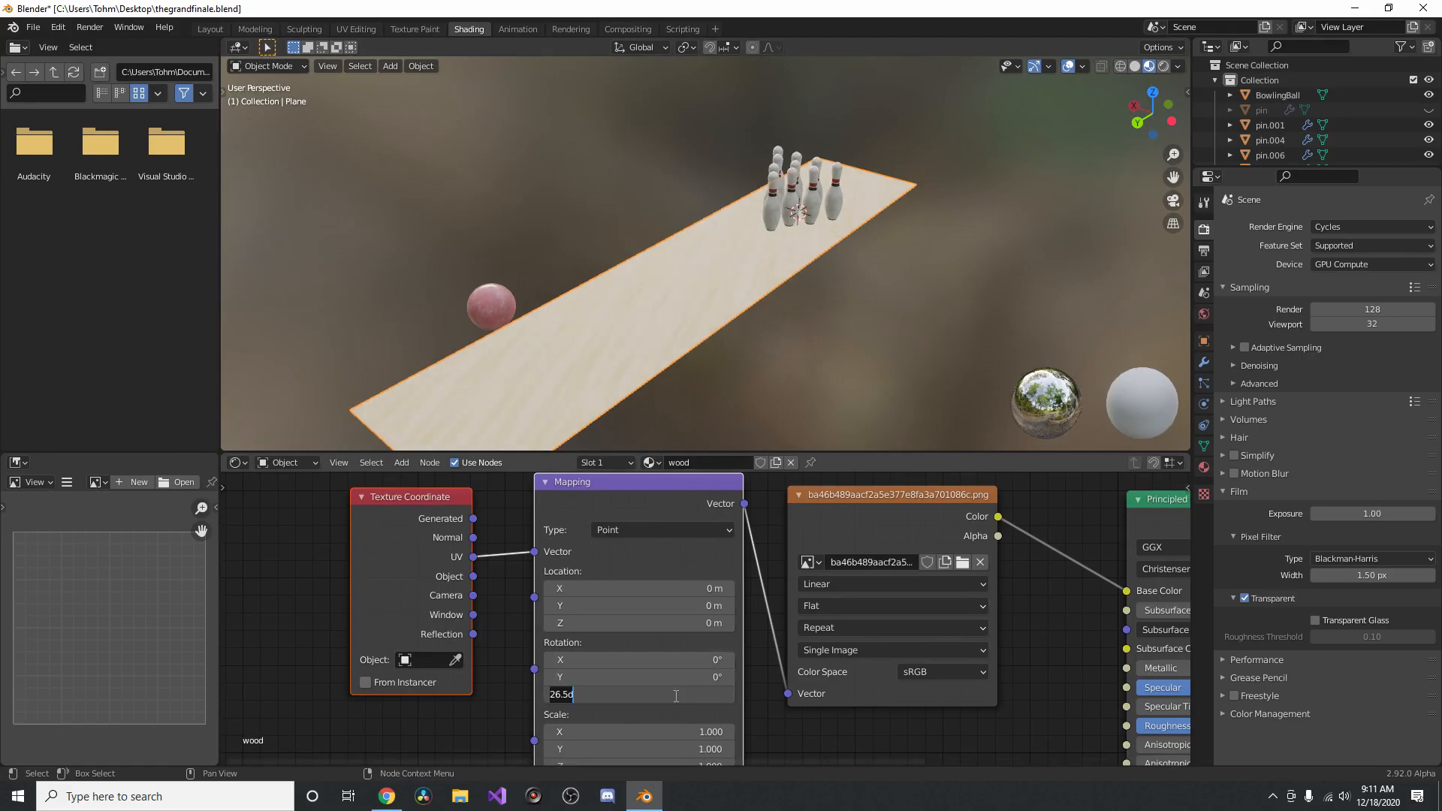
text(90)
key(Return)
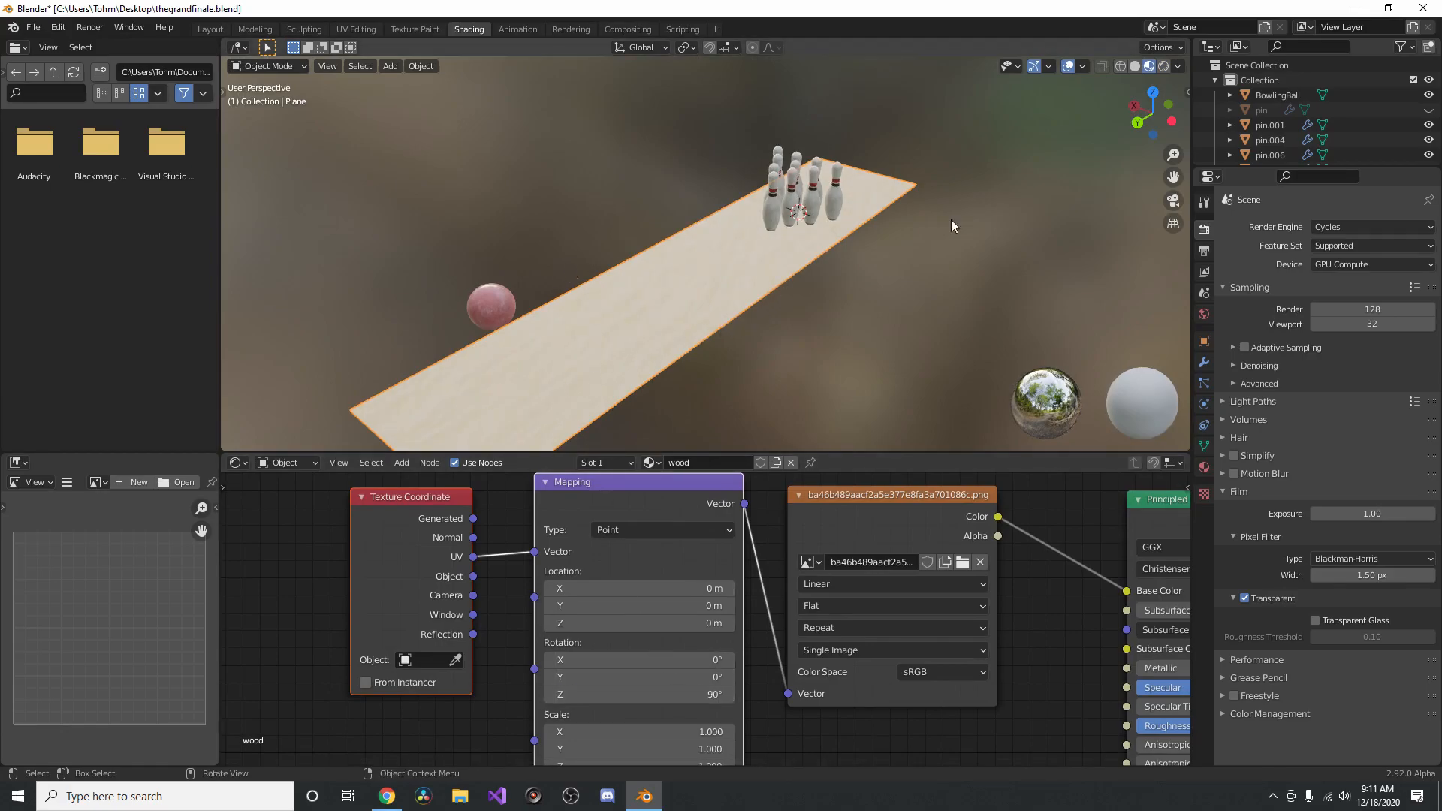
Switch the viewport to rendered shading and try Mapping scales of 2 and 4 on all three axes
click(1162, 67)
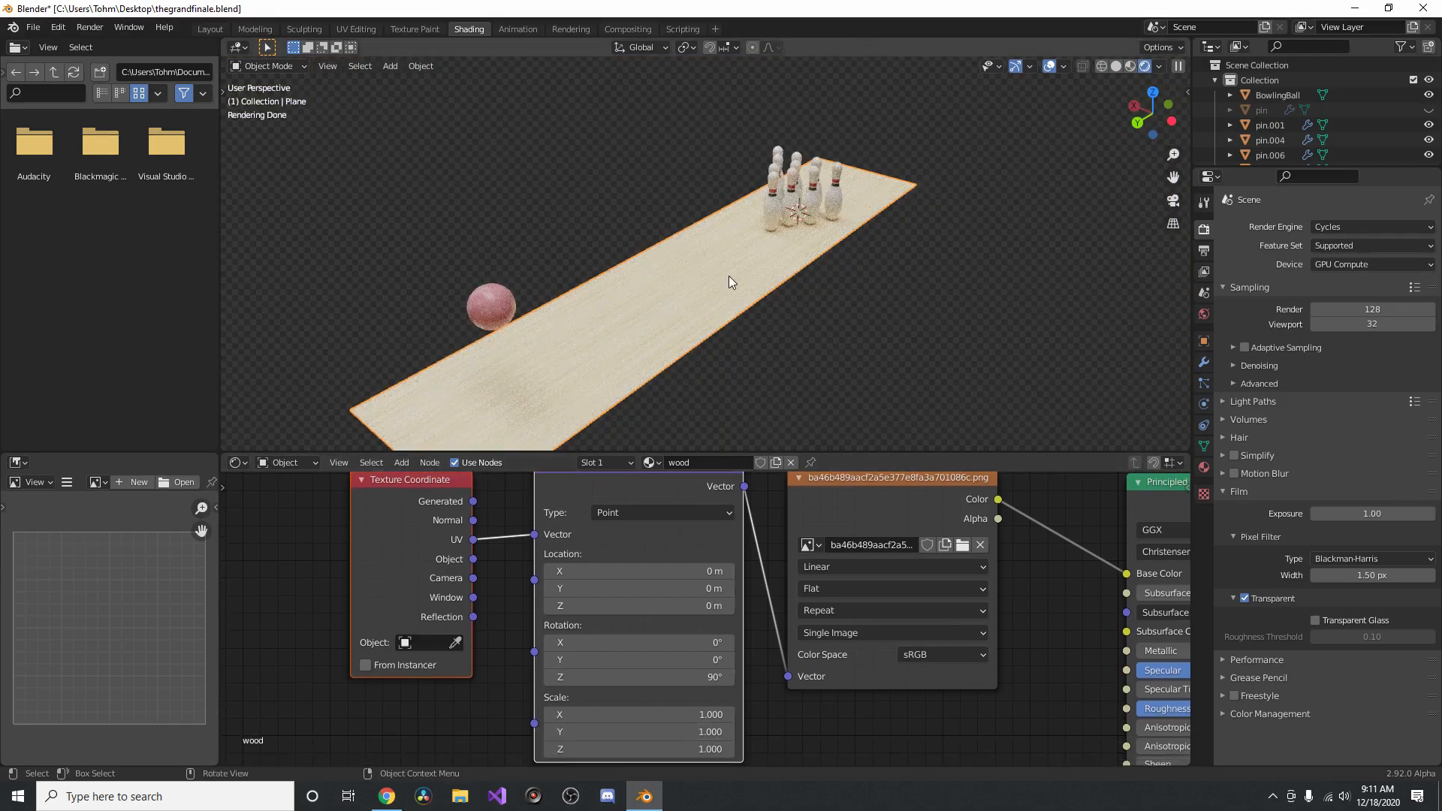
scroll(713, 302, up, 3)
middle_drag(691, 612, 698, 567)
drag(689, 667, 692, 704)
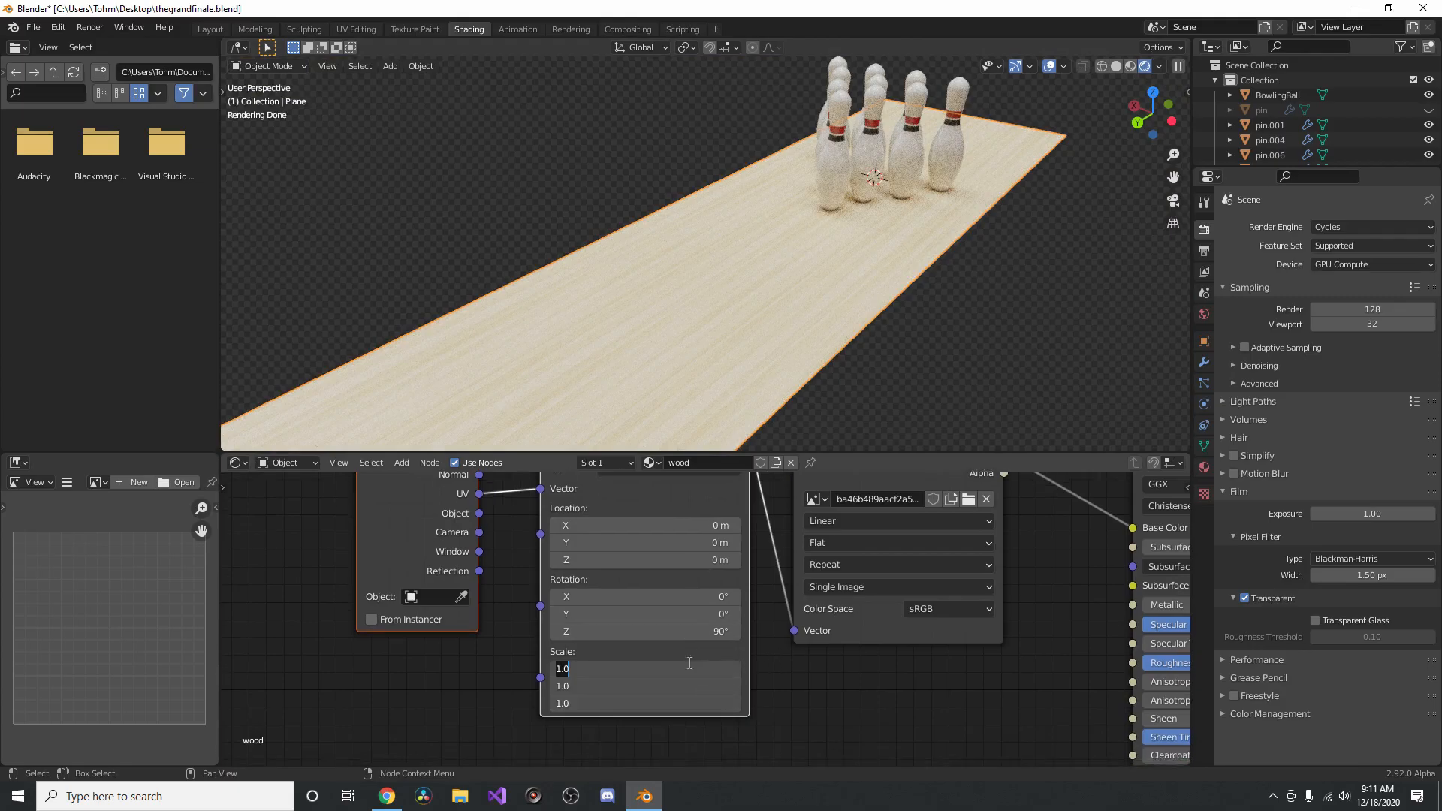
text(2)
key(Return)
drag(721, 668, 721, 703)
text(4)
key(Return)
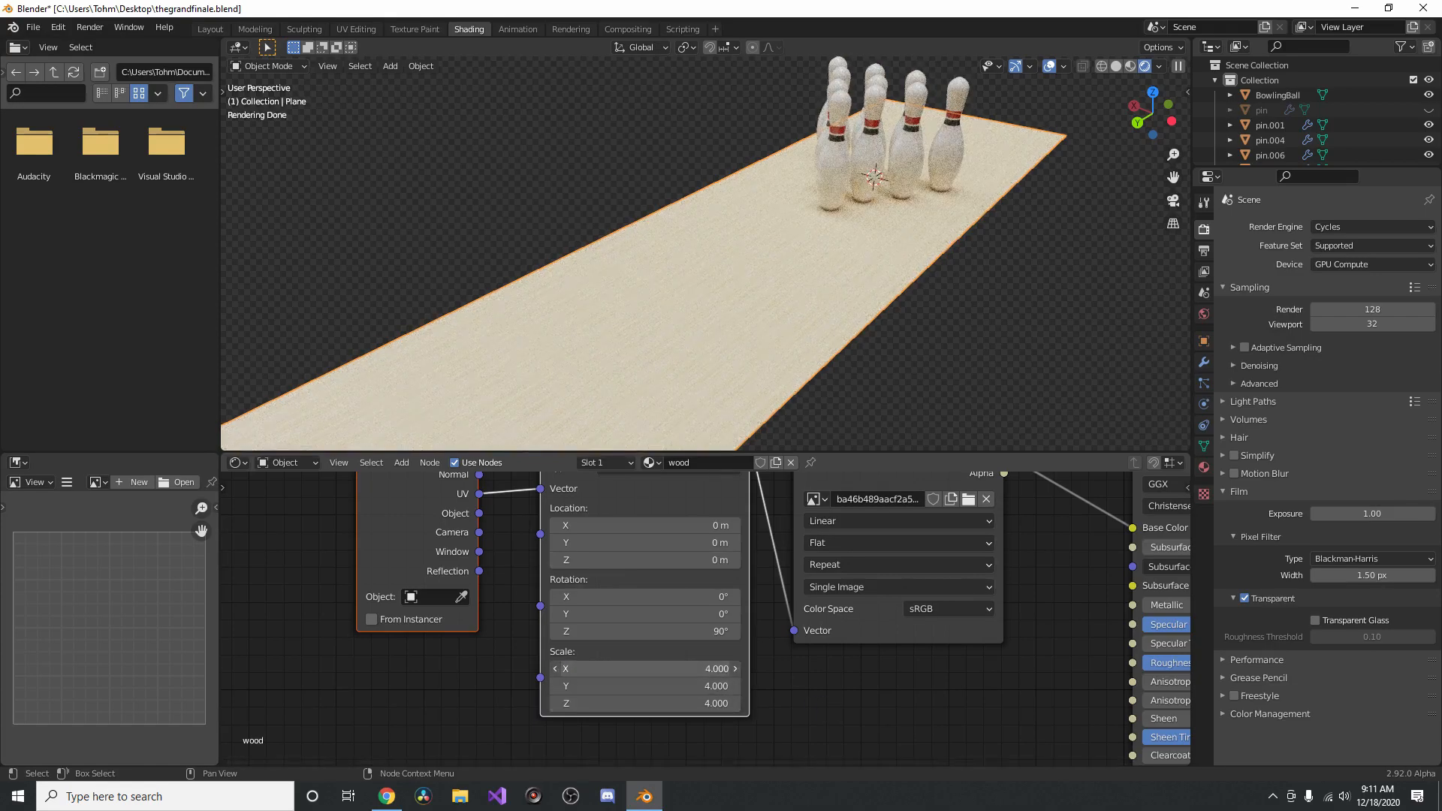
Set the Mapping node's X, Y and Z scale to 3 for the wood texture
drag(721, 668, 721, 703)
text(3)
key(Return)
scroll(750, 276, down, 6)
scroll(749, 283, up, 2)
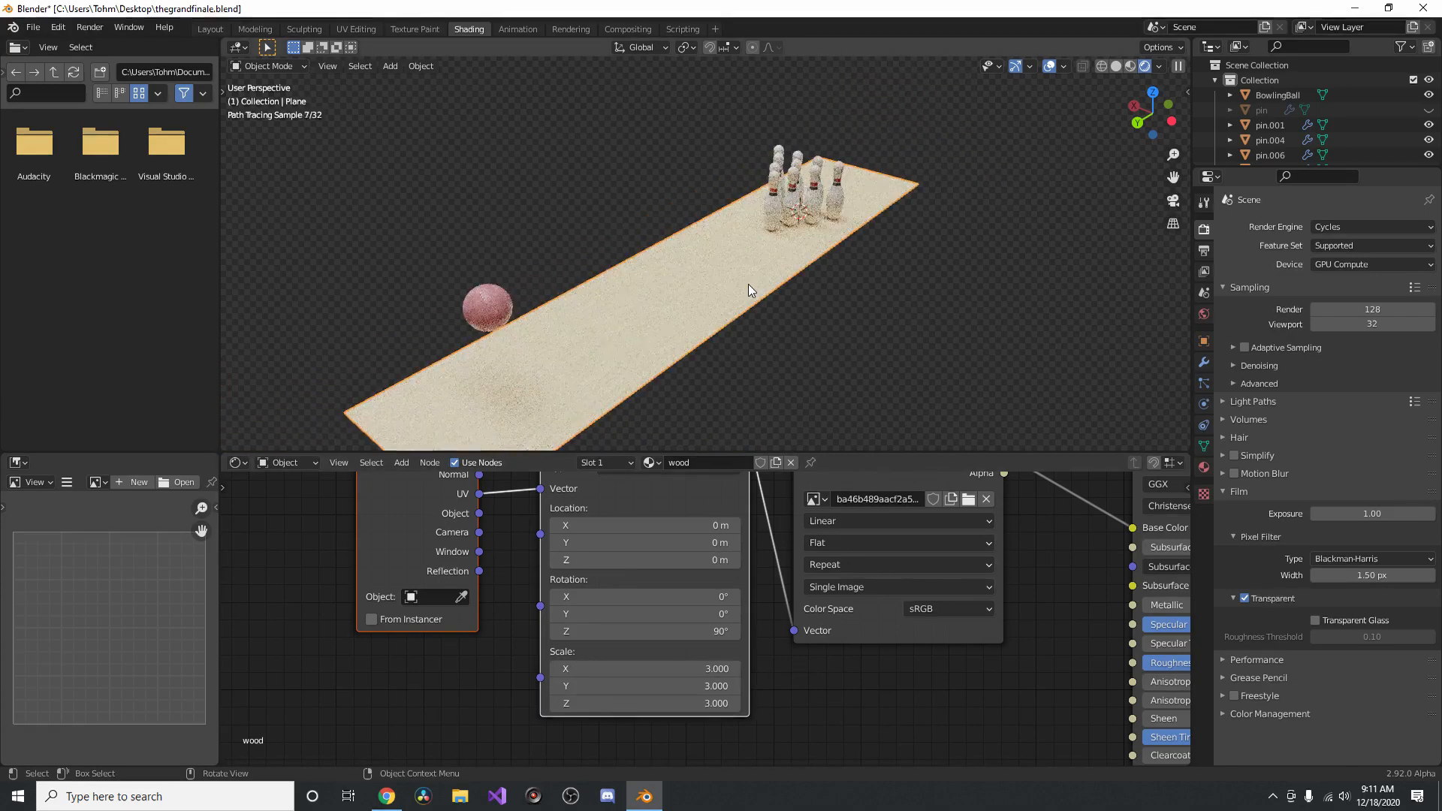
Set the wood Principled BSDF's Roughness to 0 and examine the pins' reflections on the lane
middle_drag(977, 644, 782, 682)
scroll(827, 610, down, 3)
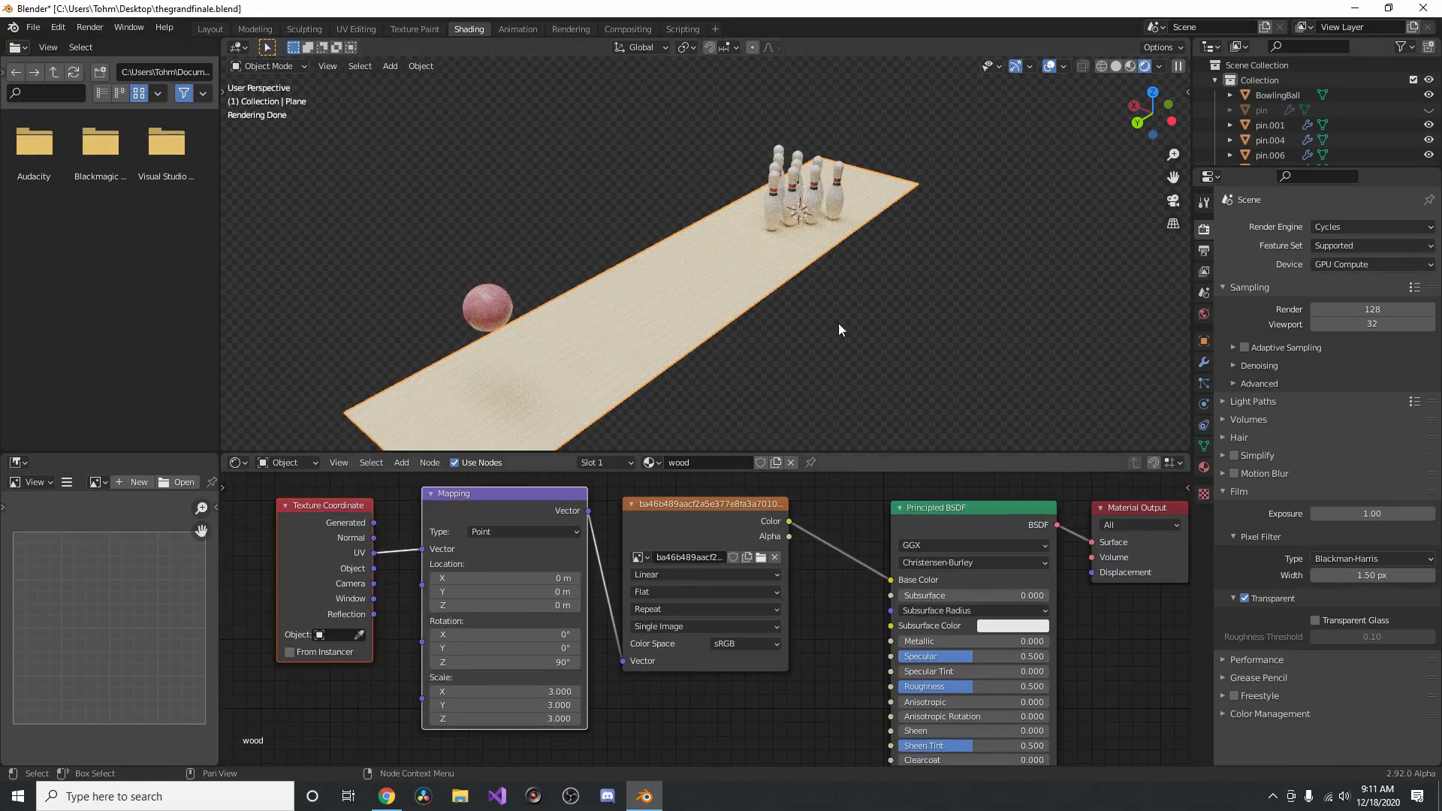
scroll(750, 208, up, 2)
middle_drag(737, 249, 782, 231)
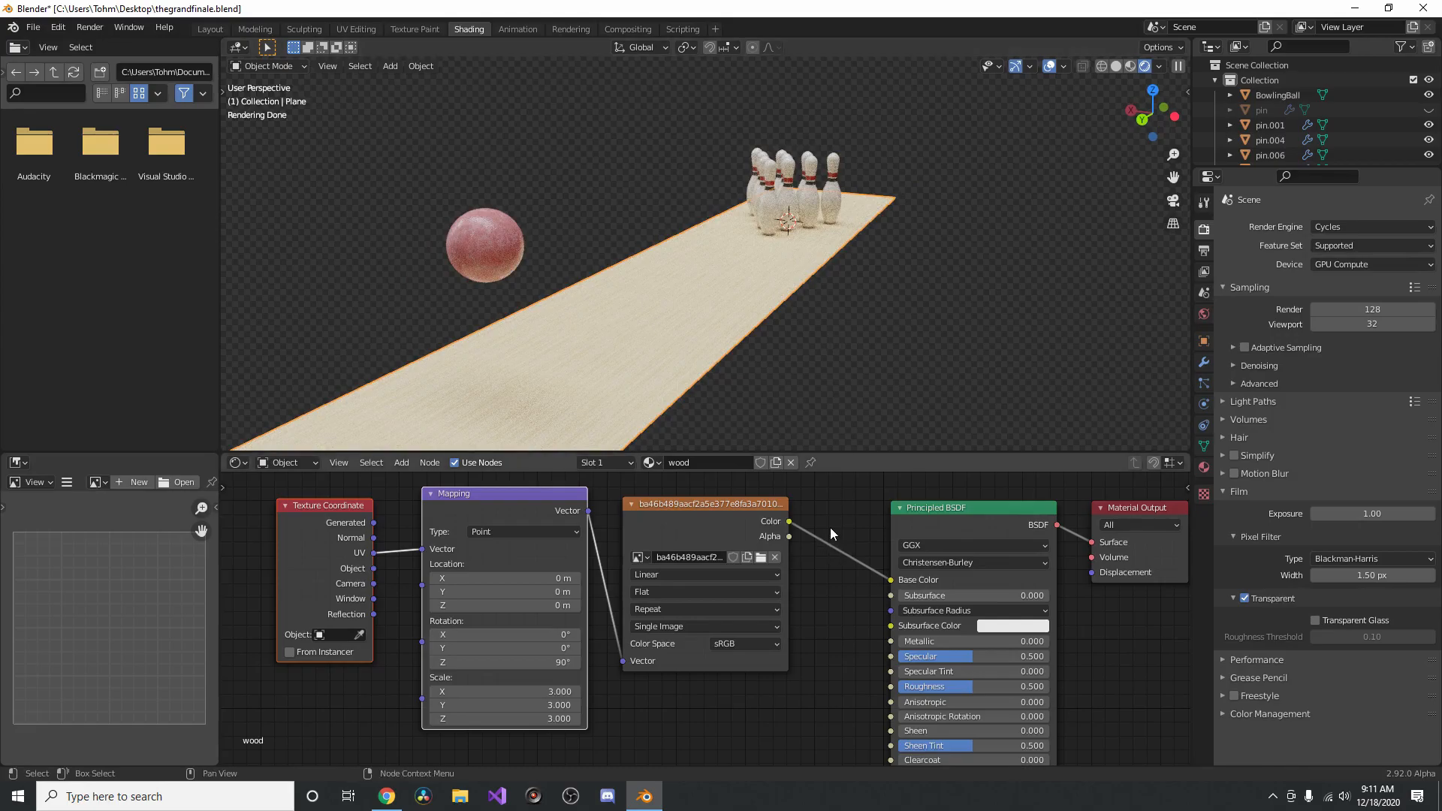
scroll(720, 349, up, 2)
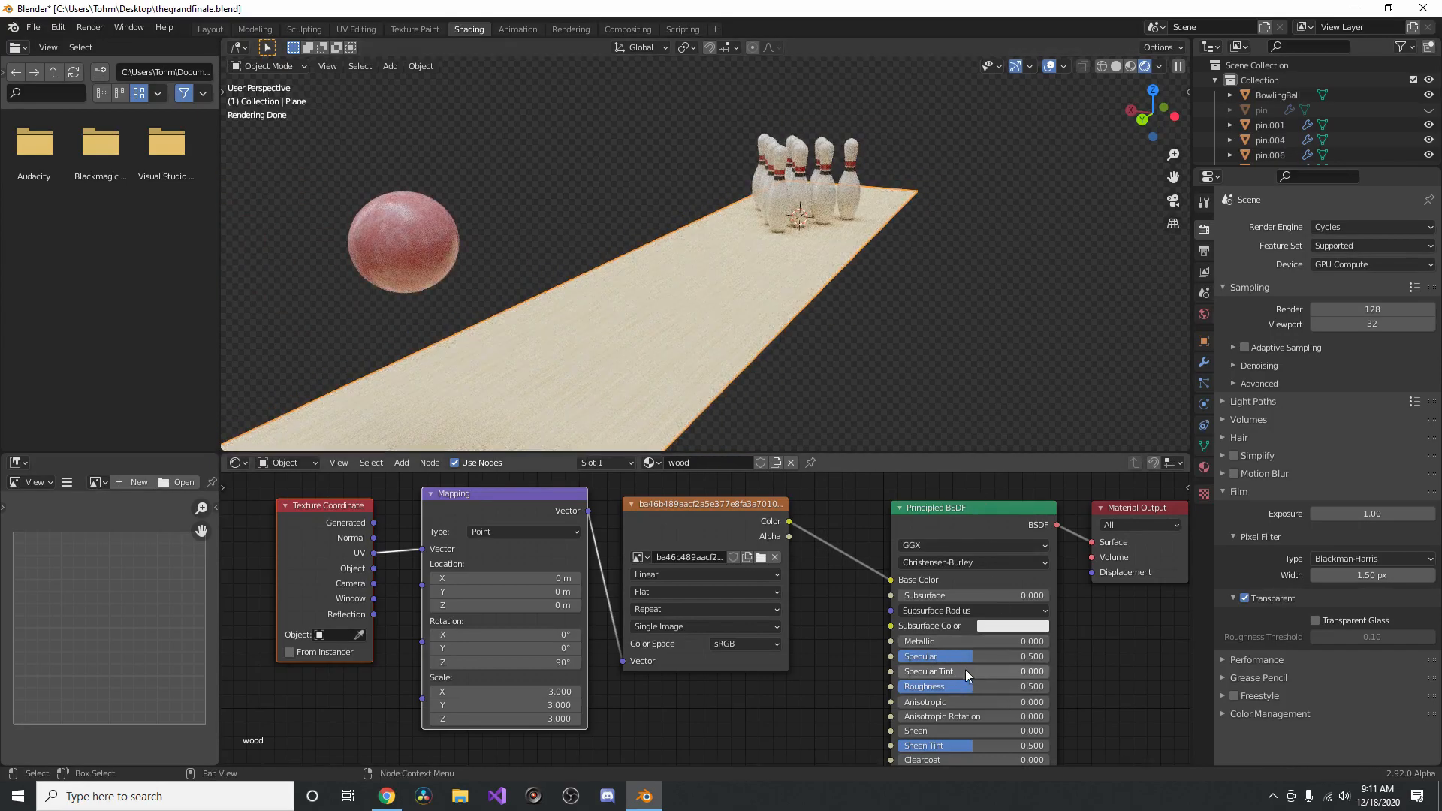
drag(976, 684, 900, 685)
scroll(827, 224, up, 3)
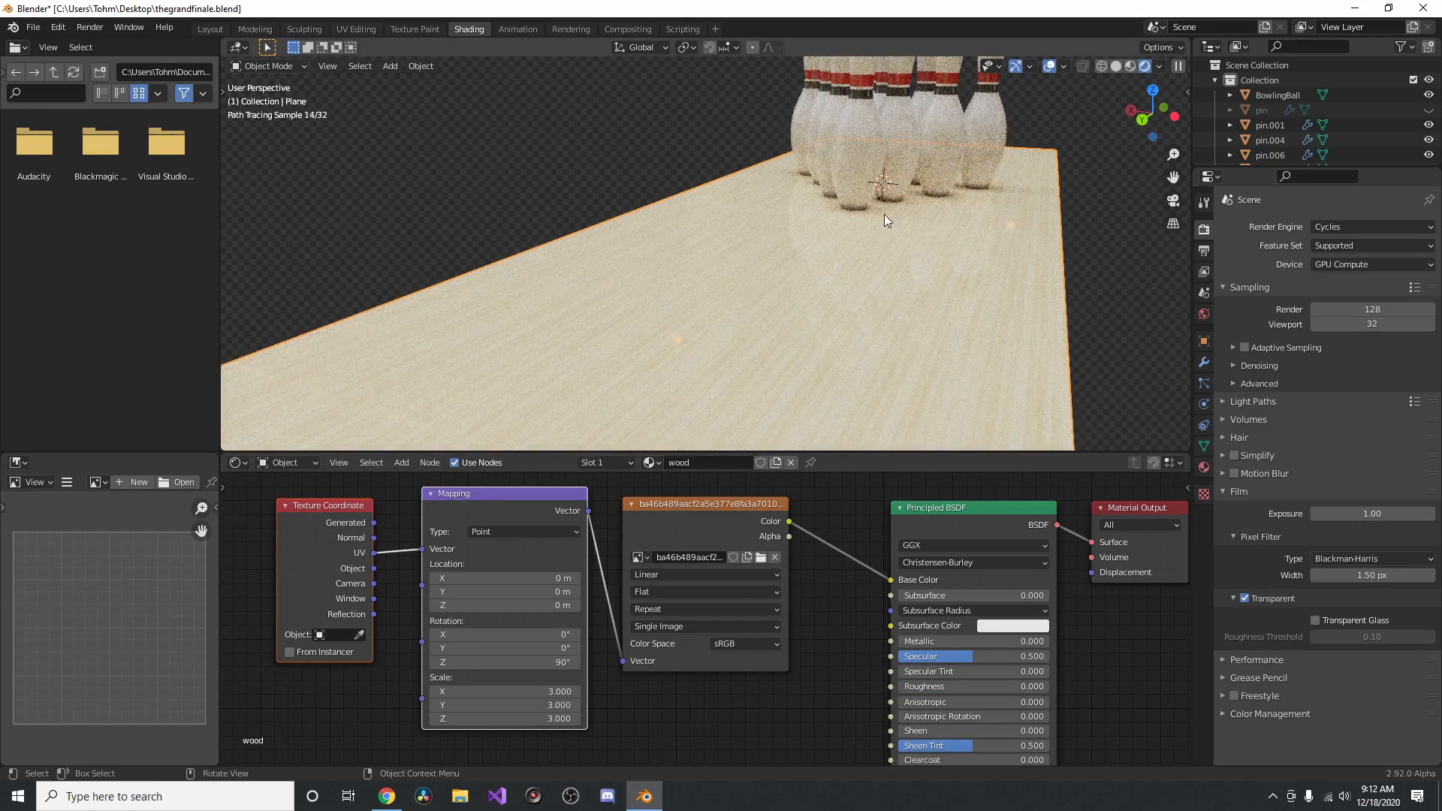
mouse_move(858, 248)
middle_down()
mouse_move(854, 225)
mouse_move(844, 263)
middle_up()
scroll(849, 257, down, 2)
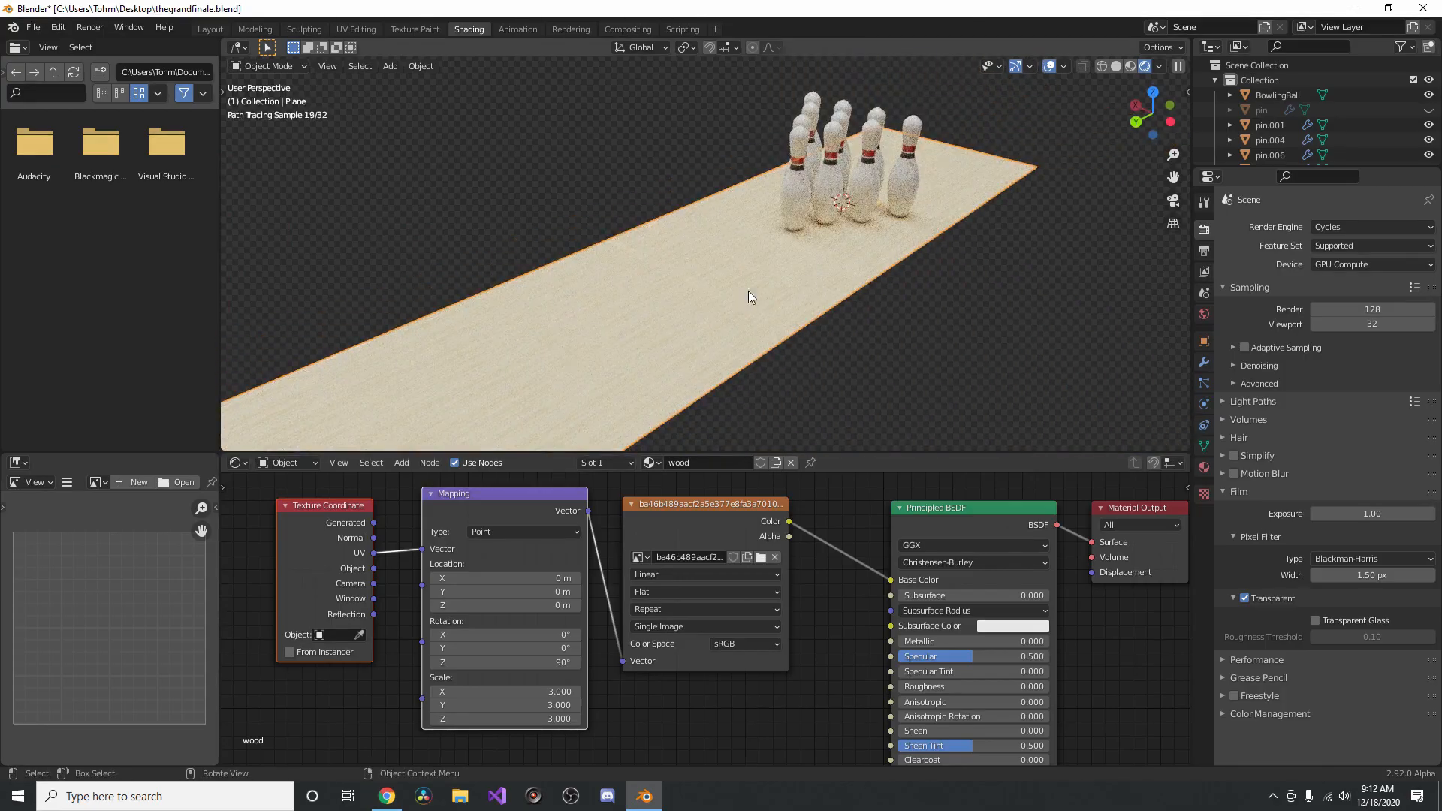
middle_drag(742, 292, 827, 260)
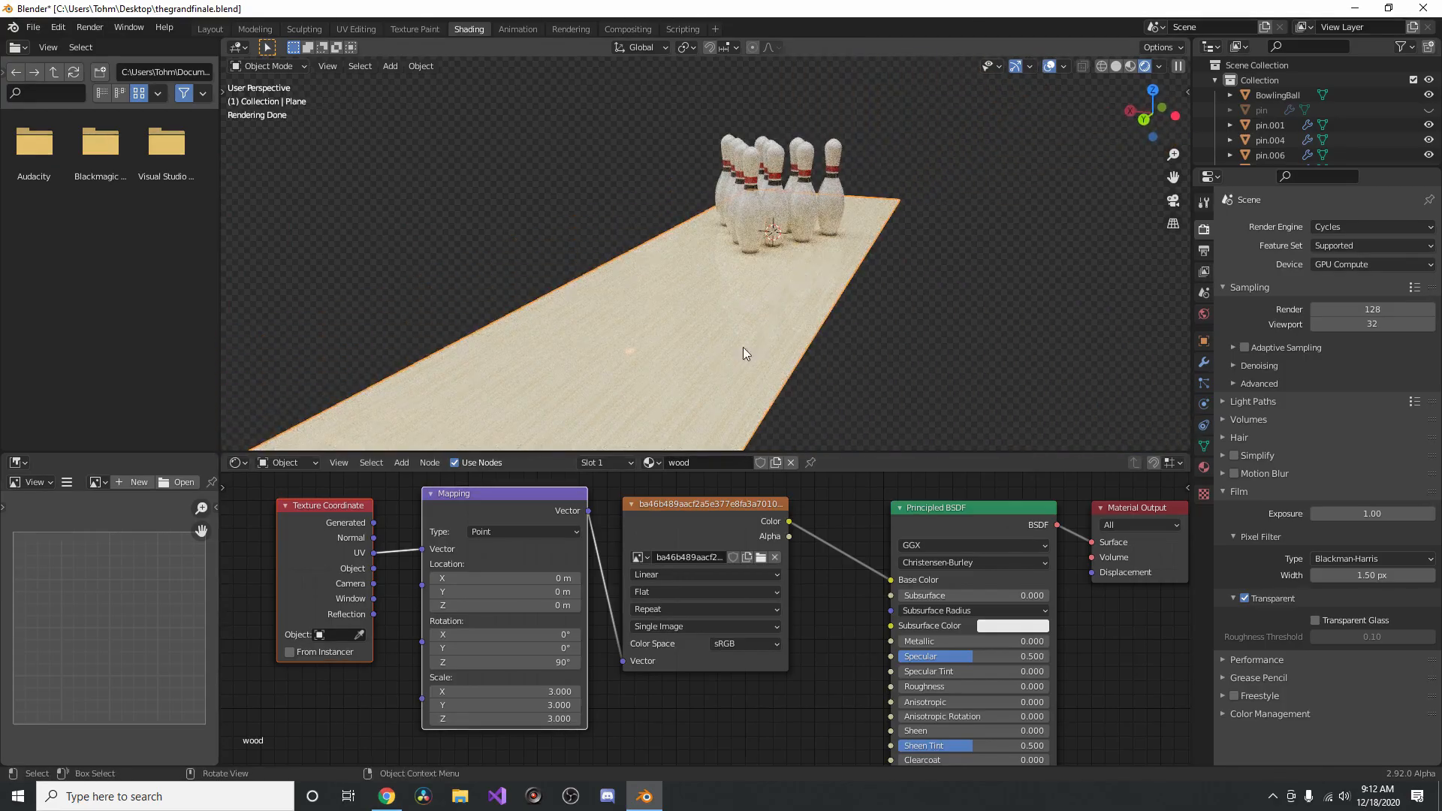
Set the wood Principled BSDF's Roughness to 0.1
click(949, 685)
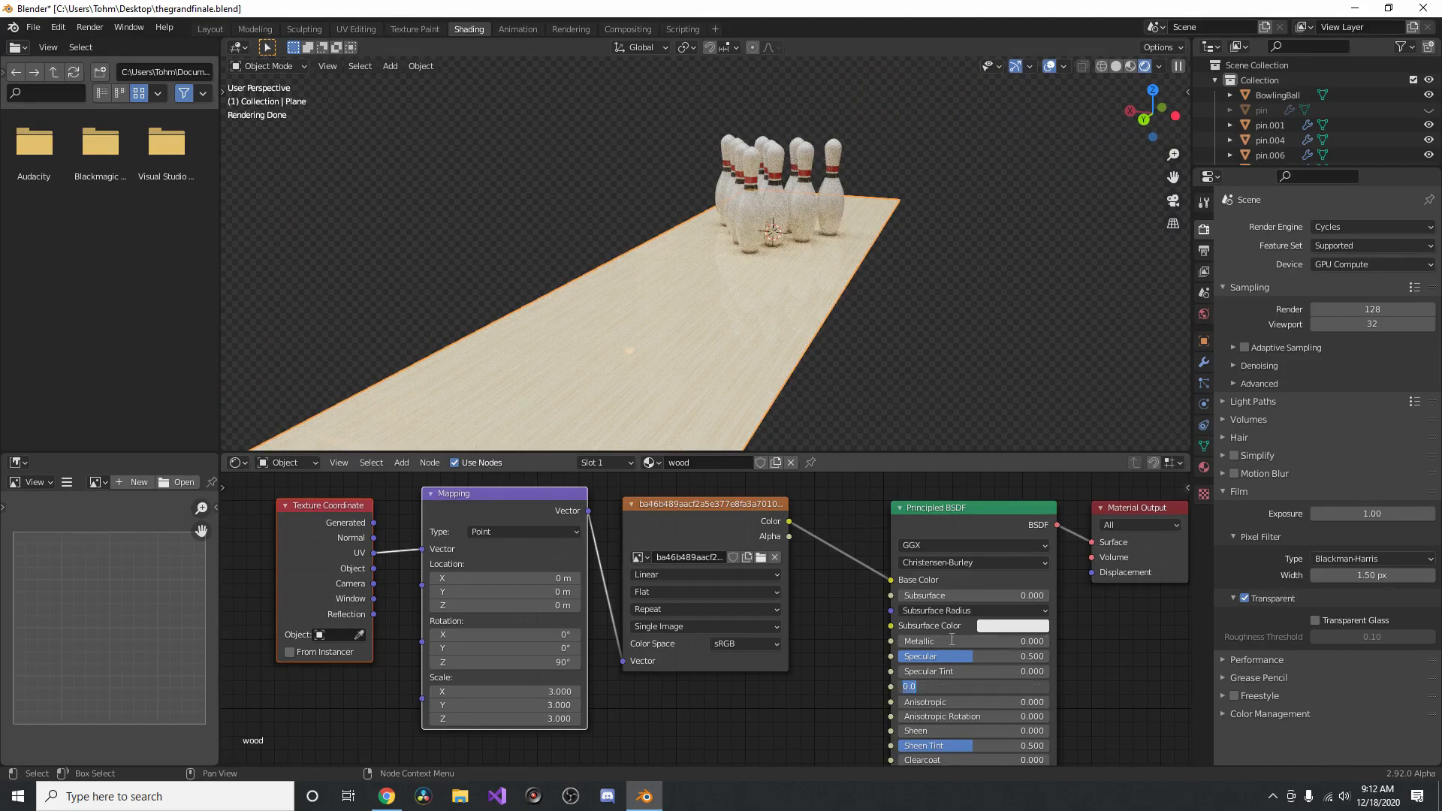
text(0.1)
key(Return)
scroll(872, 296, down, 3)
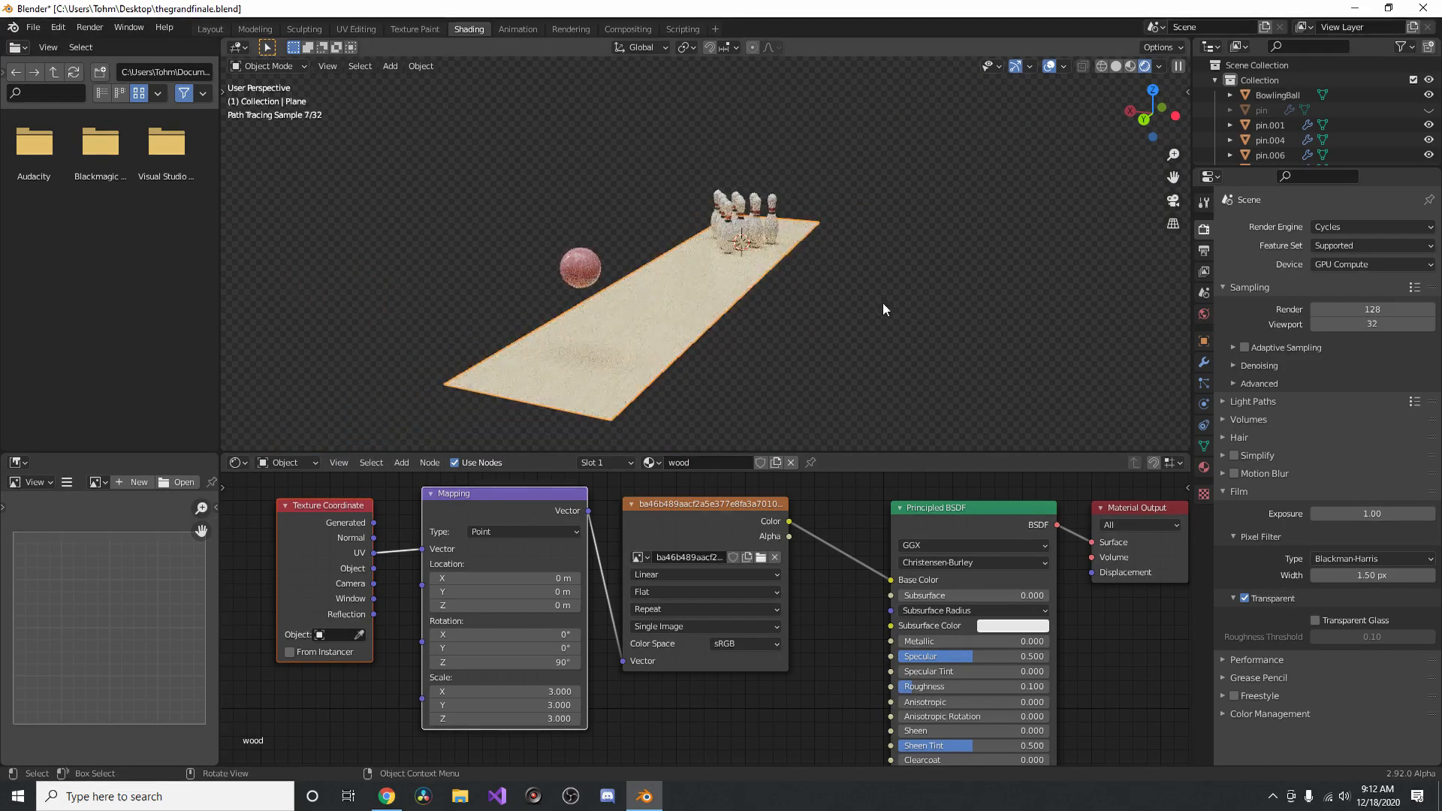
middle_drag(706, 290, 690, 299)
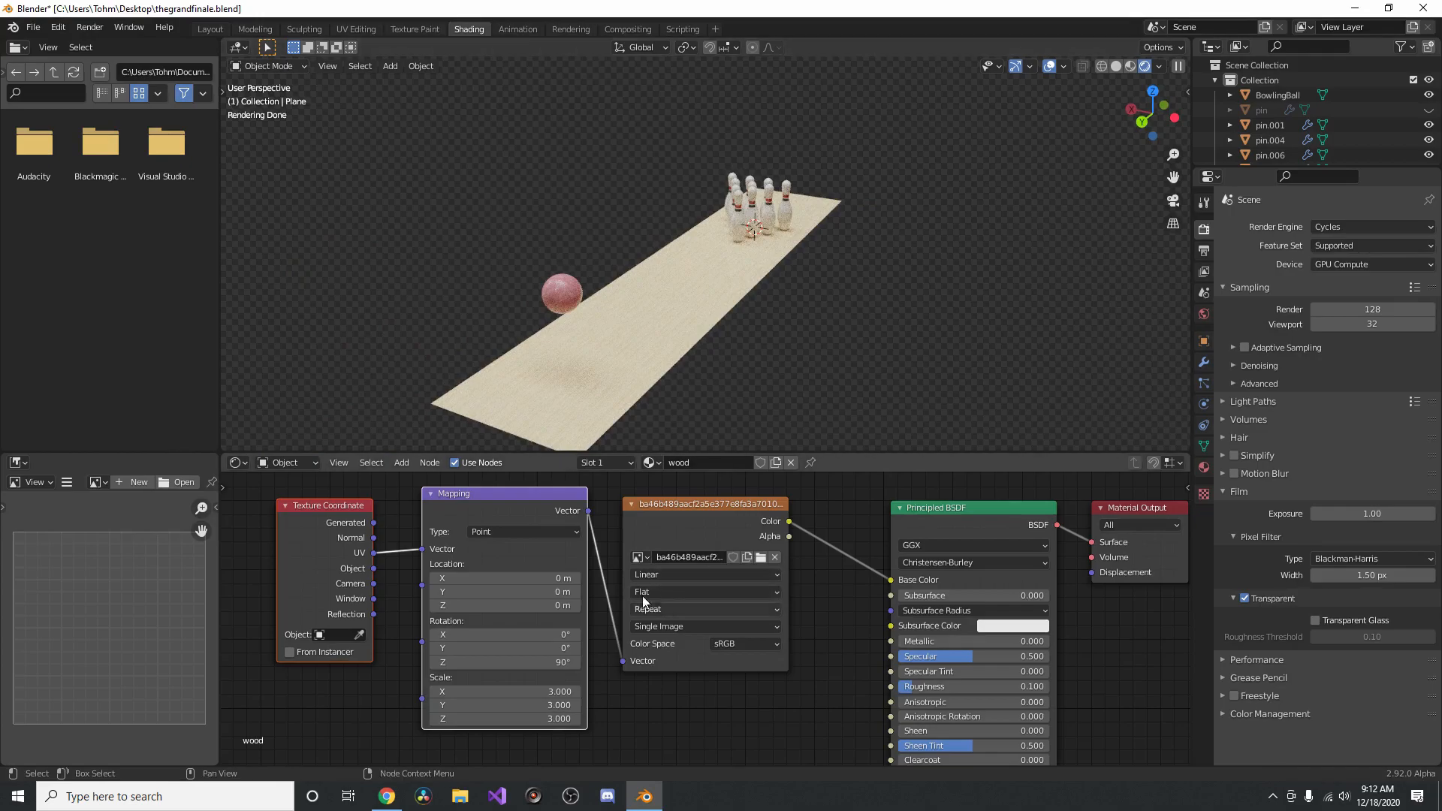
Move the Texture Coordinate, Mapping and image texture nodes together farther away from the Principled BSDF
middle_drag(704, 618, 763, 587)
scroll(756, 588, down, 3)
click(728, 507)
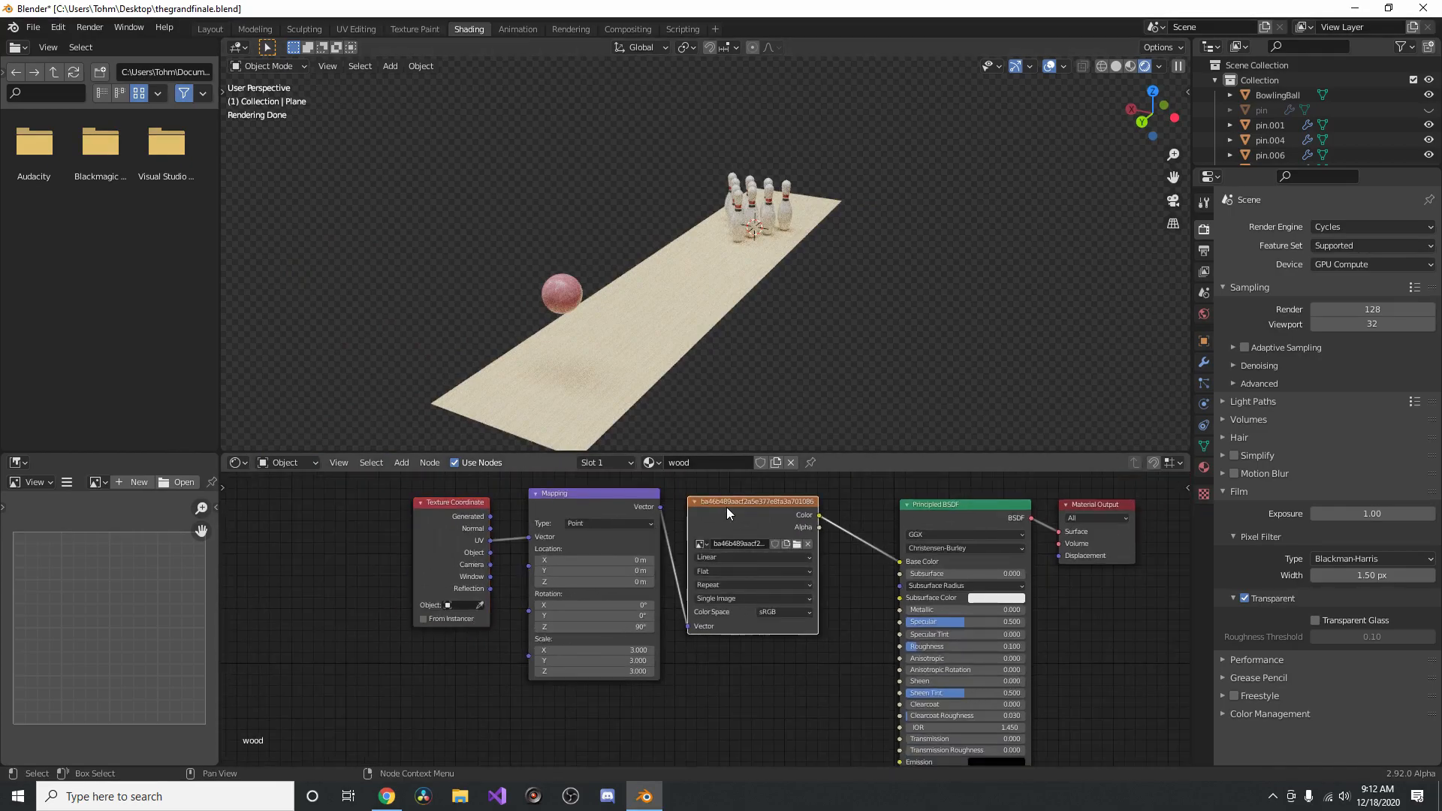
drag(361, 623, 769, 556)
key(g)
click(554, 544)
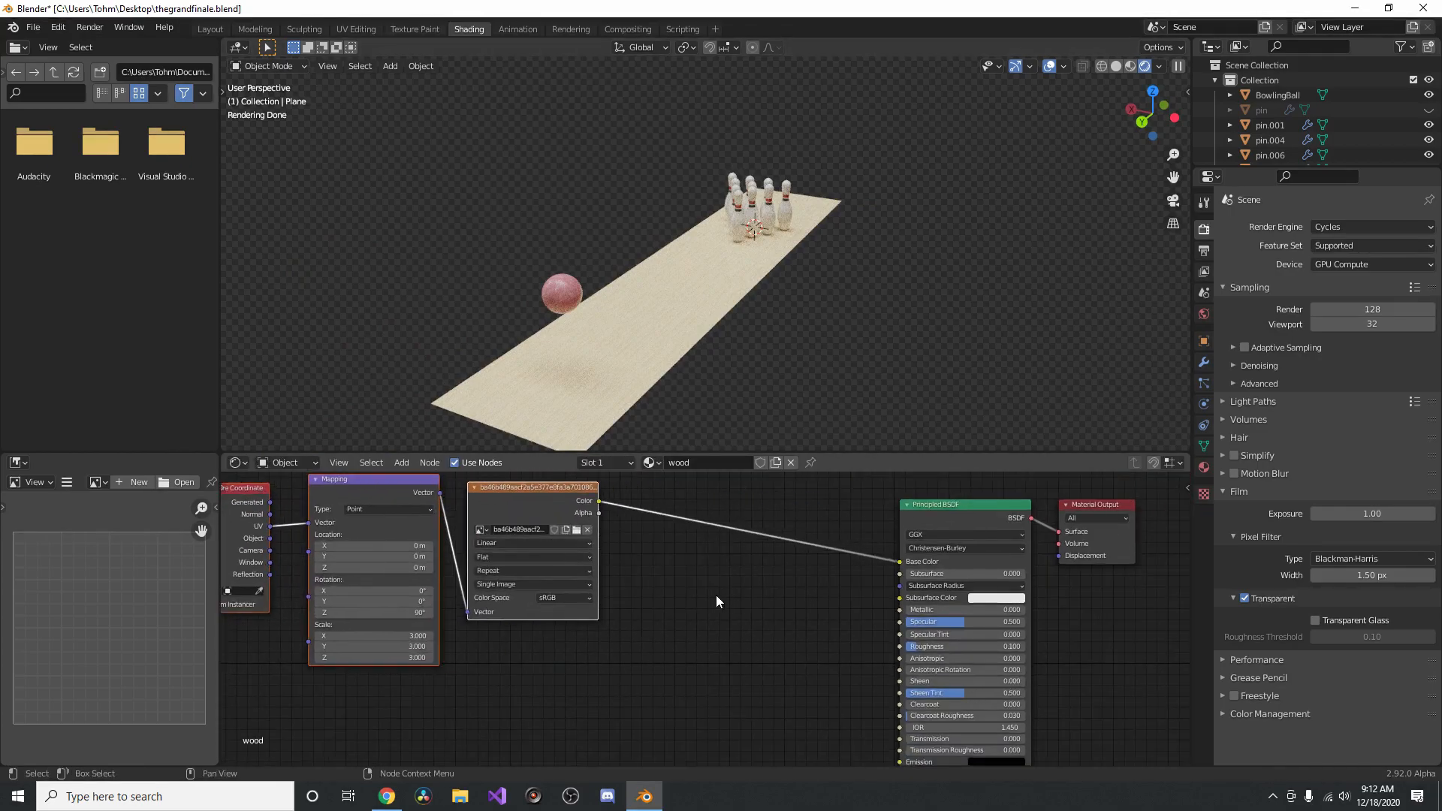
Duplicate the Texture Coordinate, Mapping and image texture nodes and place the copies below the originals
middle_drag(723, 592, 776, 574)
scroll(777, 574, down, 3)
key(shift+d)
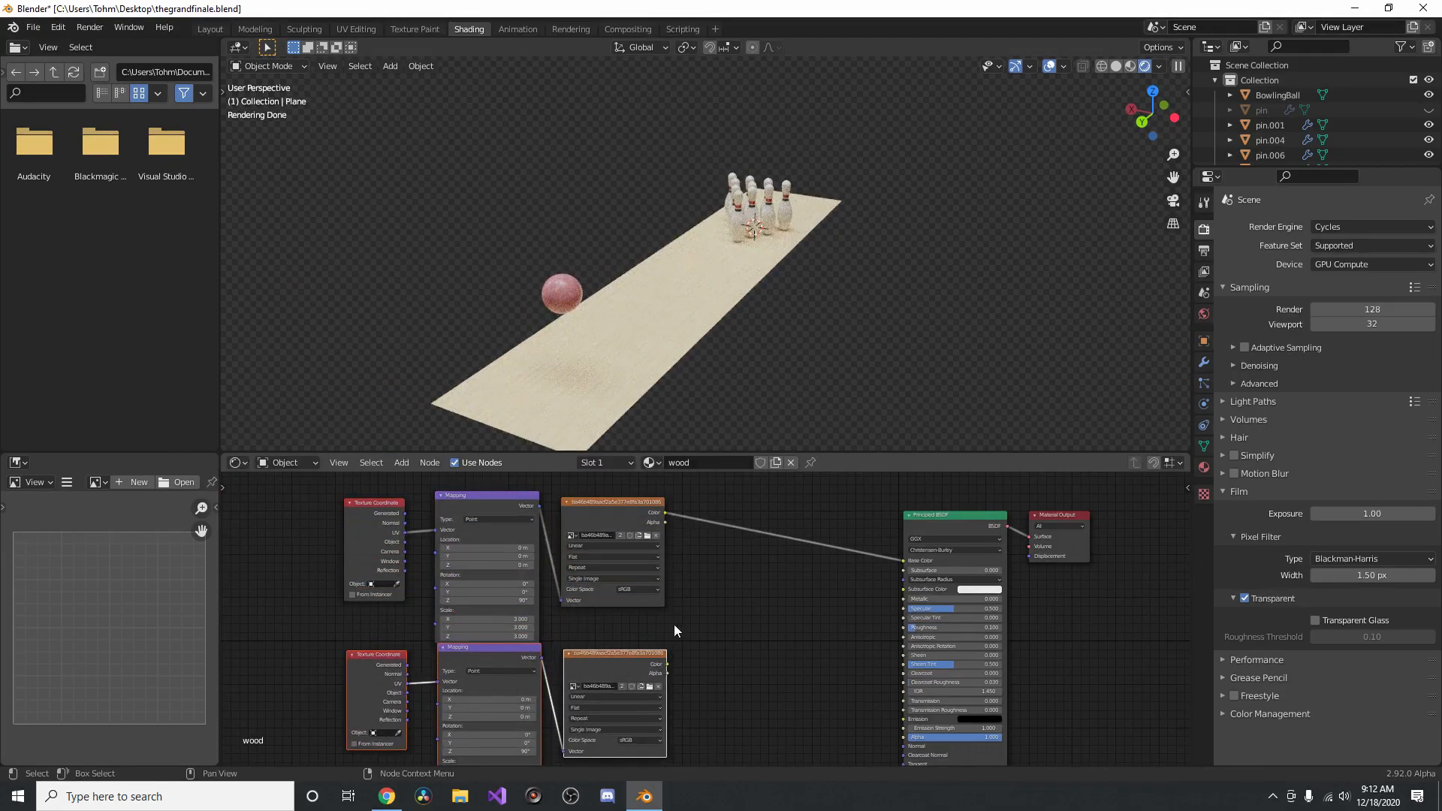
click(670, 628)
middle_drag(670, 628, 745, 526)
scroll(490, 562, up, 2)
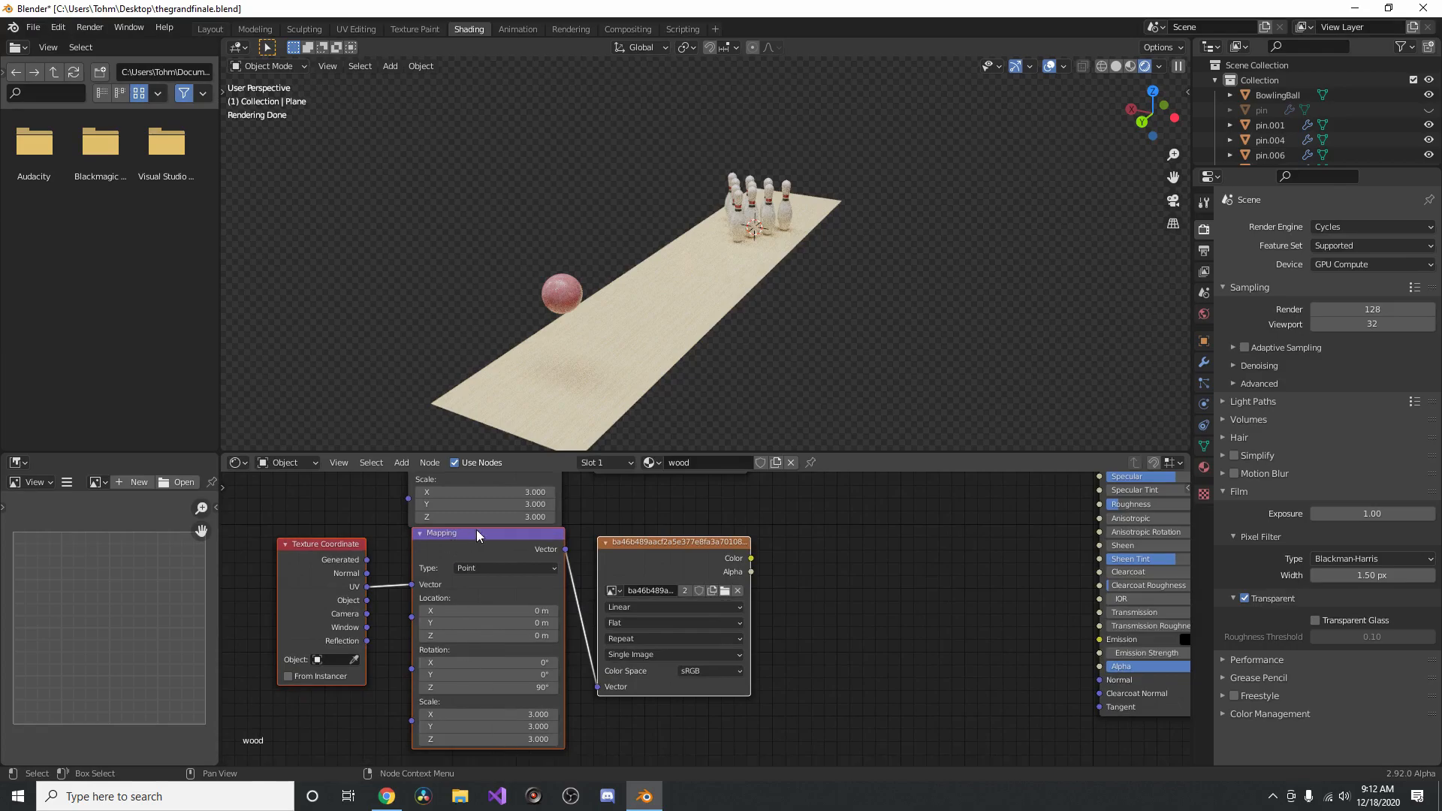
Make the duplicated texture node's image a single-user copy, independent of the original wood image
scroll(688, 633, up, 2)
middle_drag(656, 523, 682, 743)
middle_drag(858, 679, 719, 448)
drag(654, 529, 781, 678)
middle_drag(746, 628, 774, 510)
middle_drag(699, 638, 730, 472)
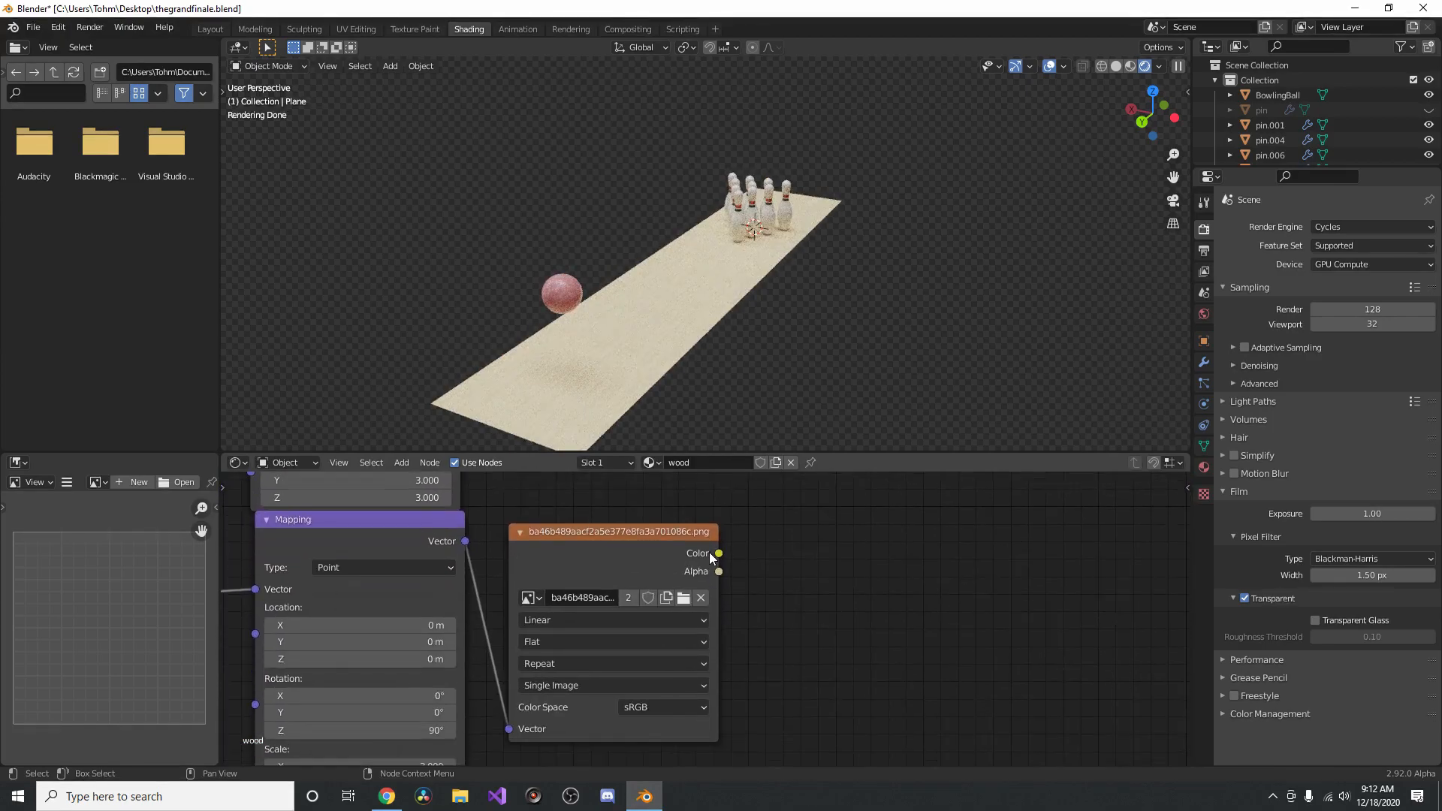
scroll(684, 562, up, 2)
click(604, 594)
scroll(628, 620, down, 3)
scroll(642, 651, down, 2)
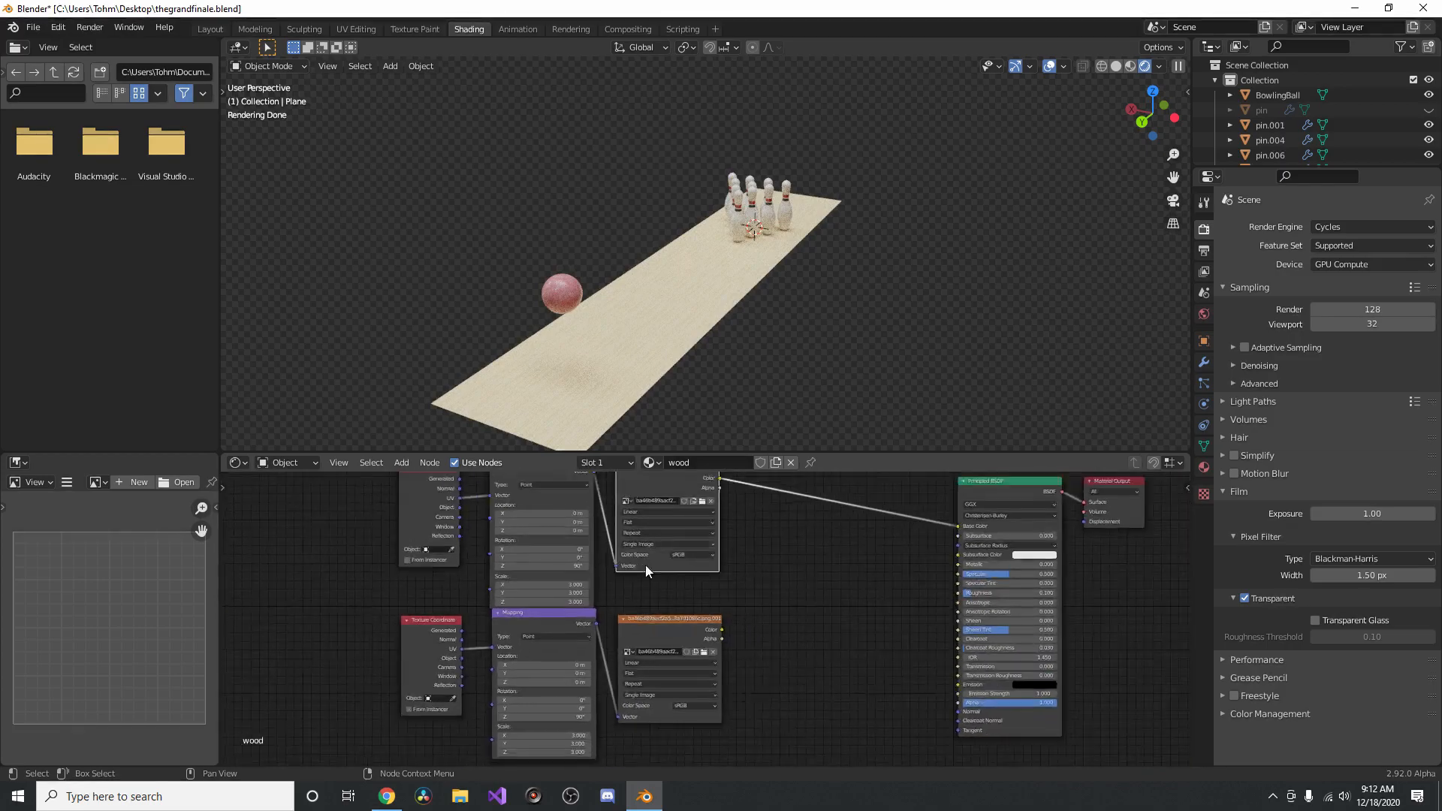
scroll(696, 639, up, 5)
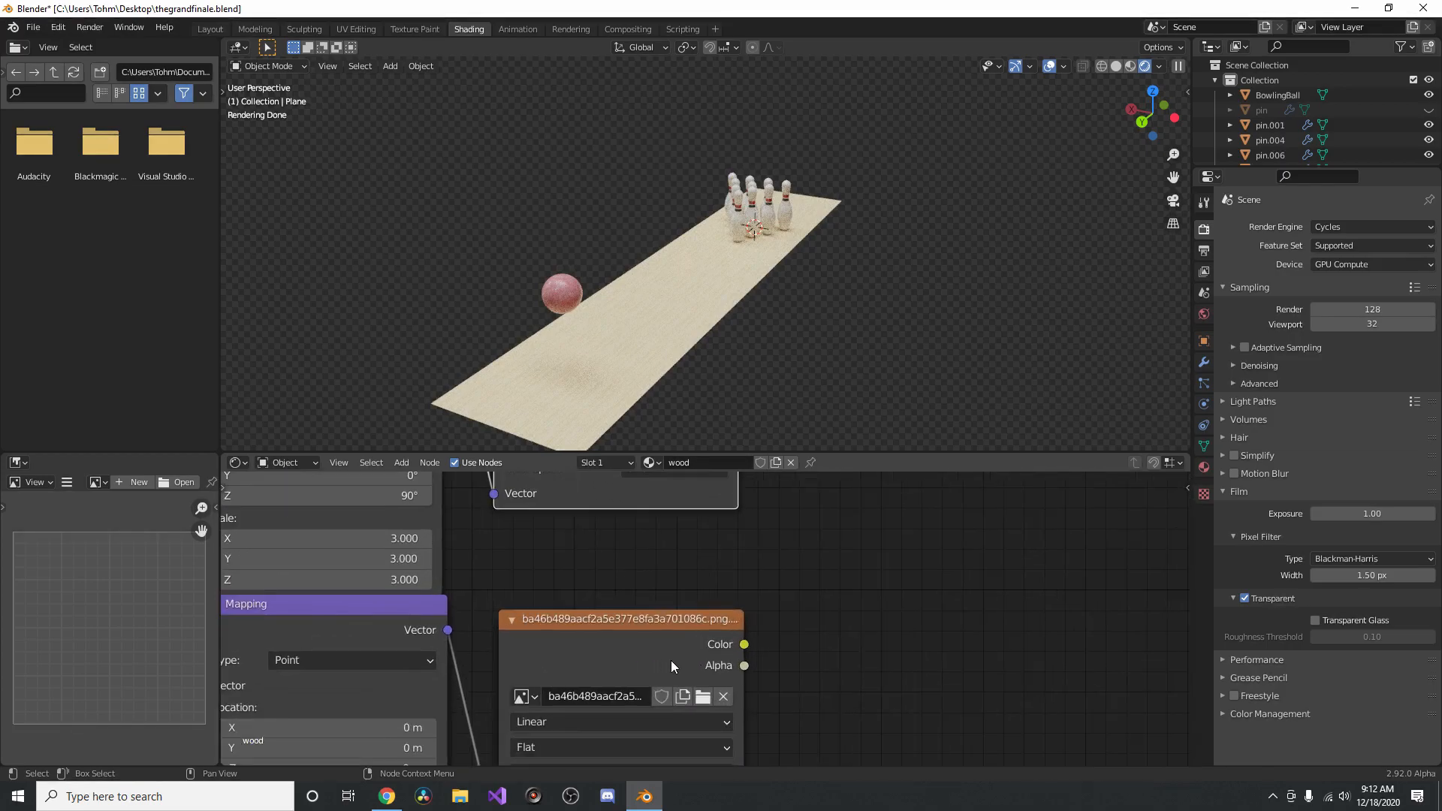
scroll(691, 530, down, 3)
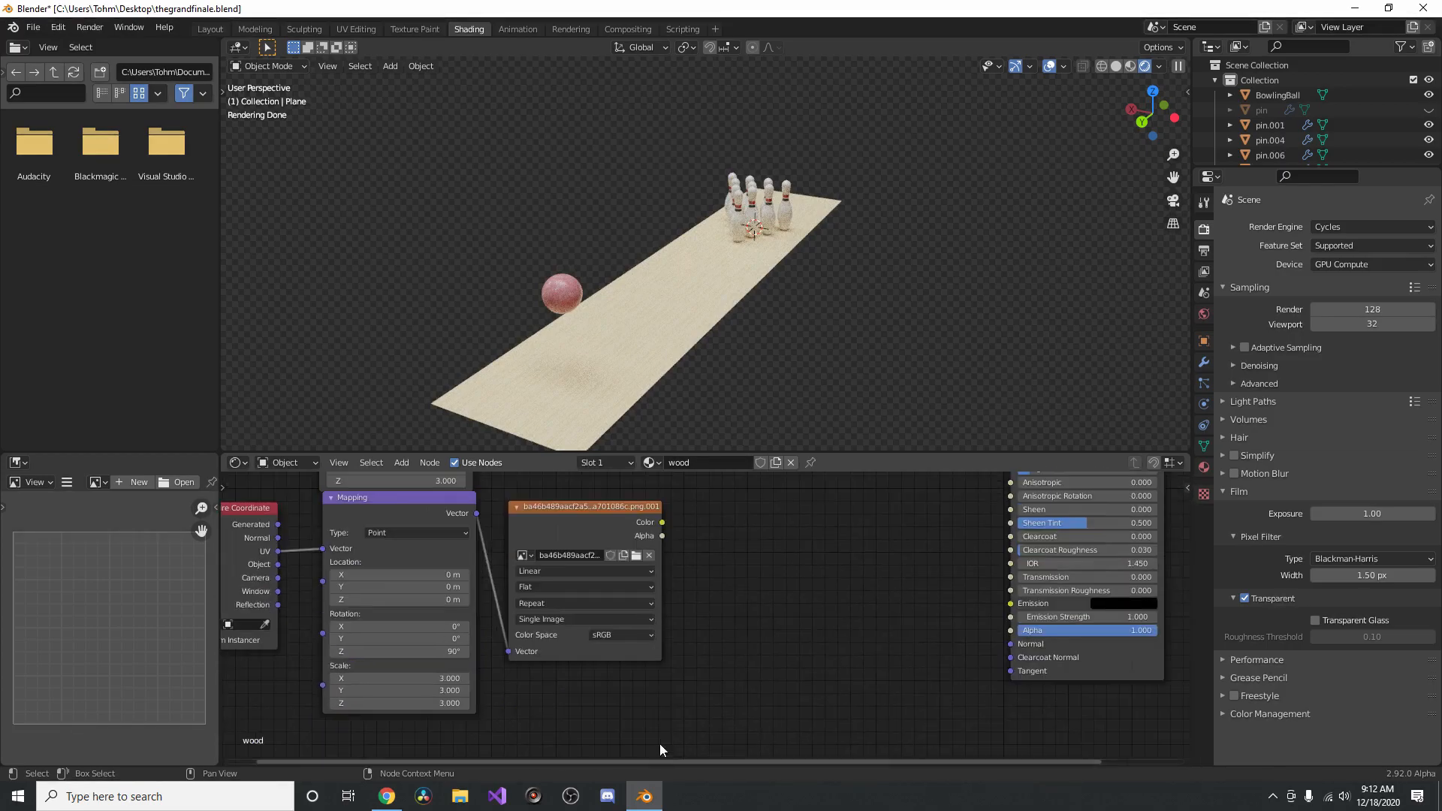
Set the duplicated image texture's color space to Non-Color, keeping the original texture on sRGB
scroll(608, 642, up, 2)
click(606, 637)
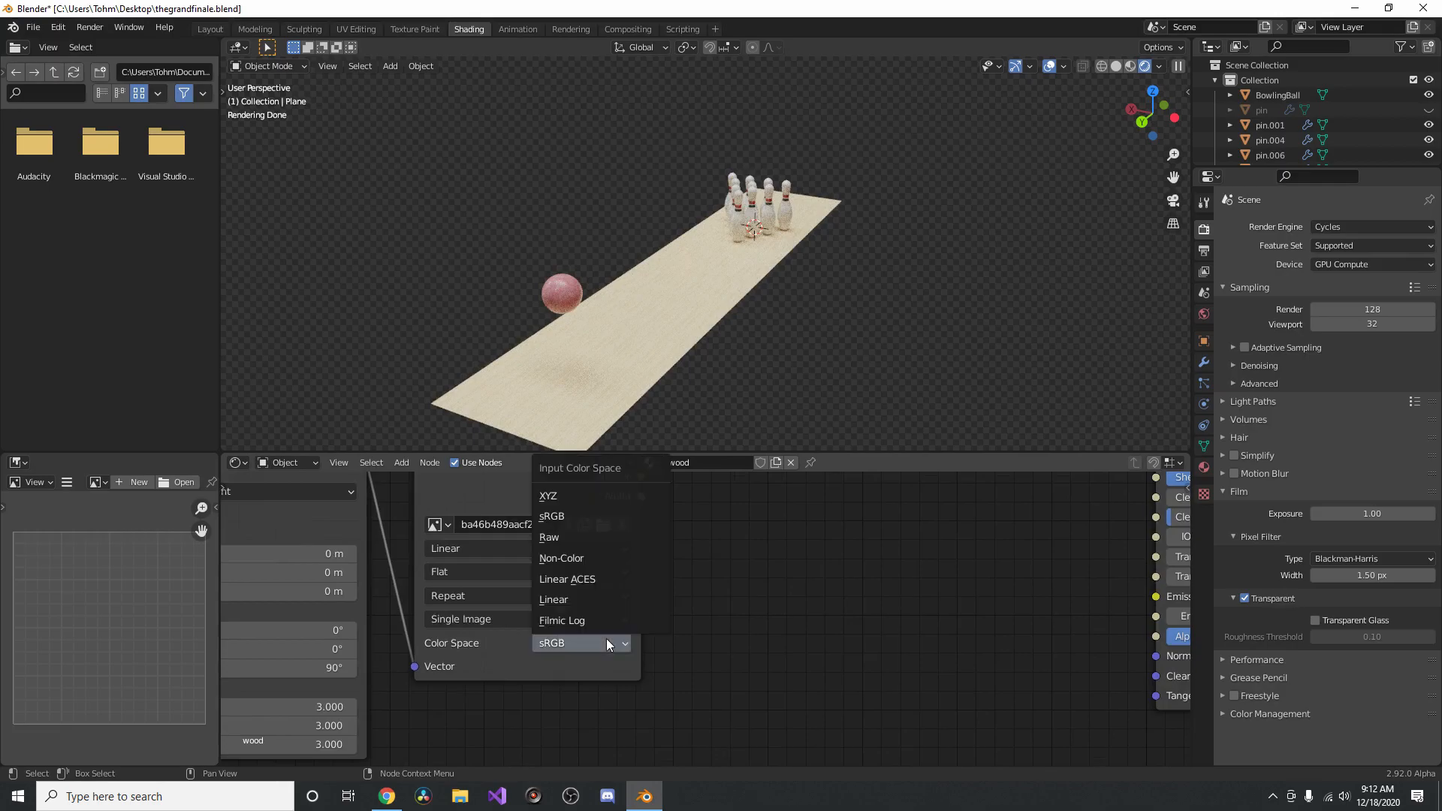
click(586, 553)
key(ctrl+z)
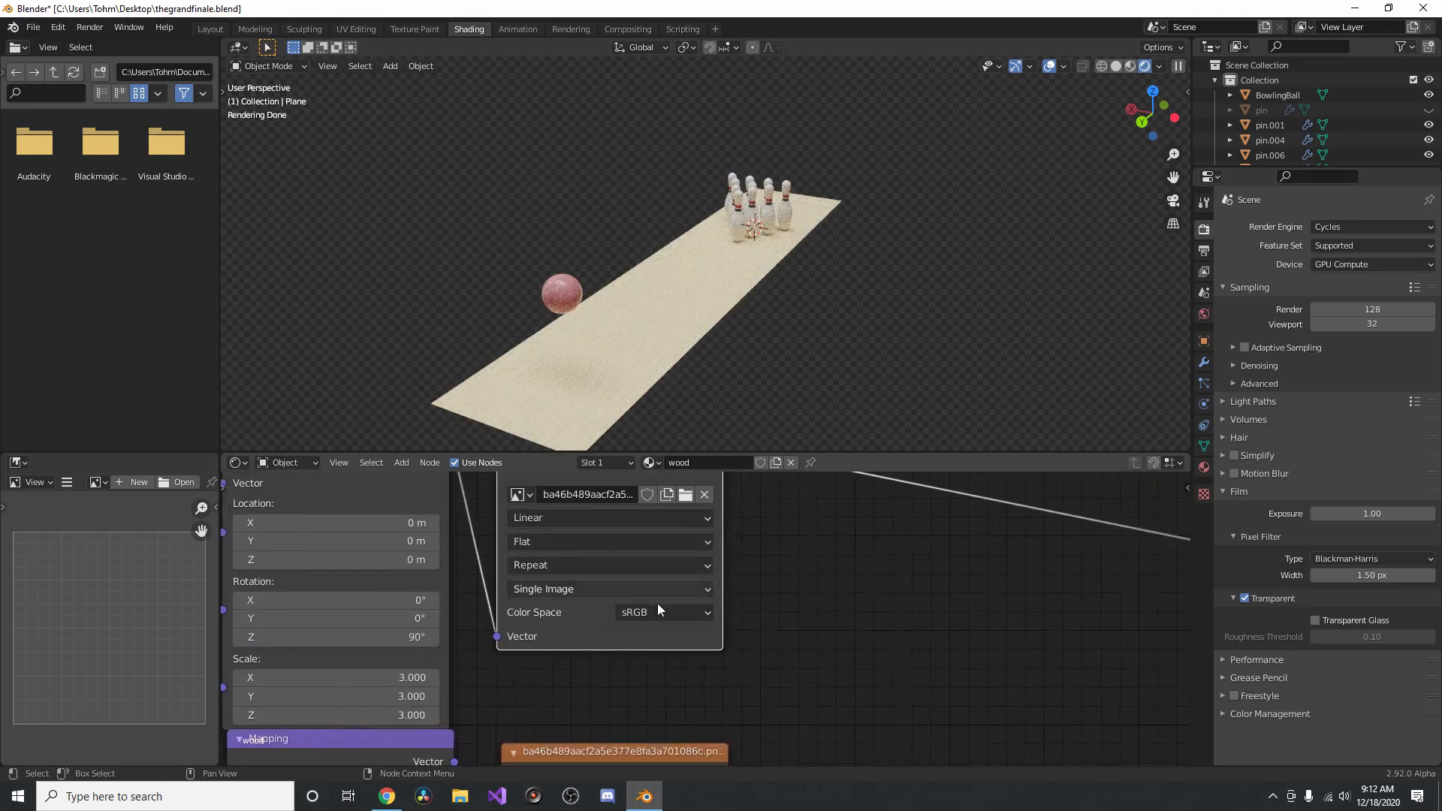
scroll(658, 596, down, 3)
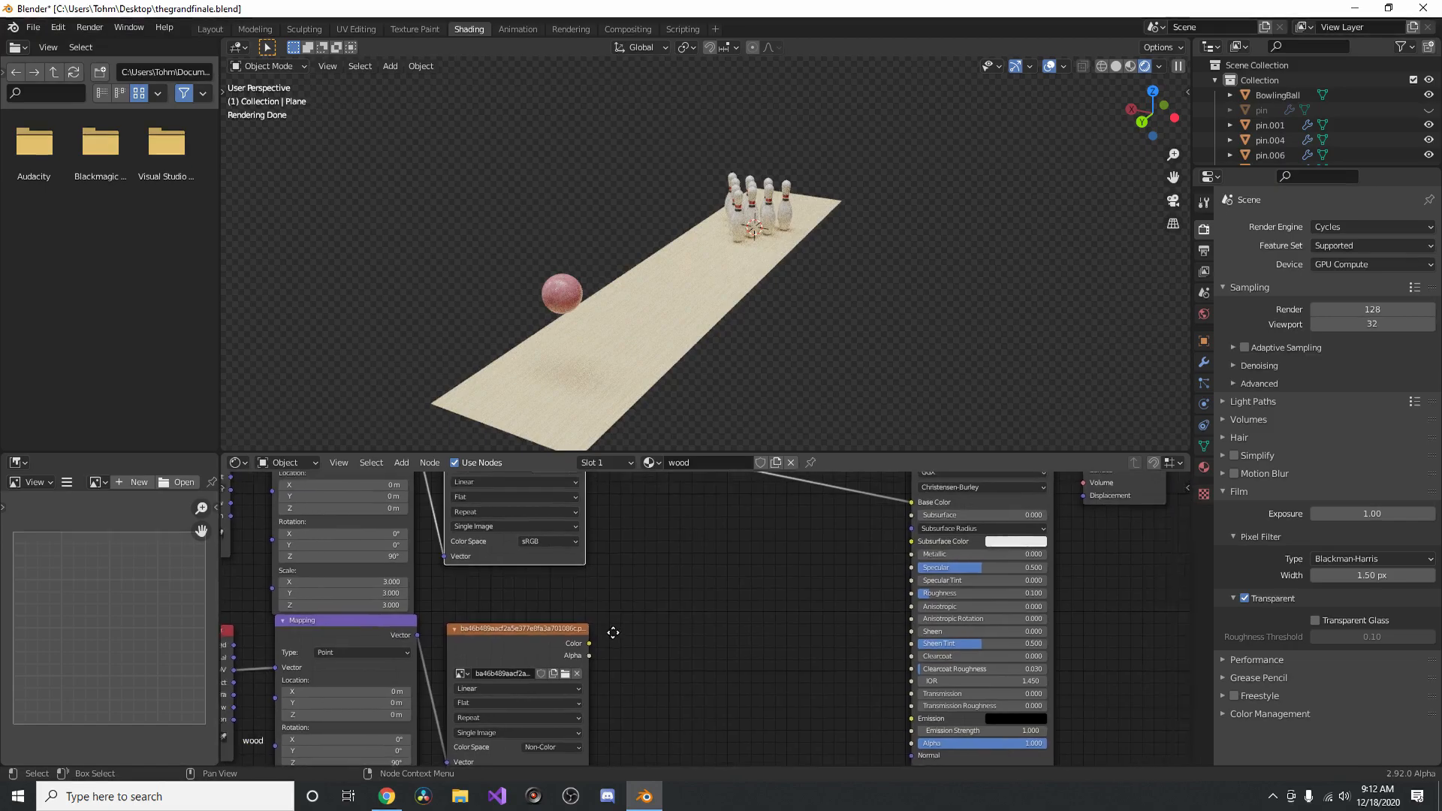
scroll(673, 601, up, 1)
Add a Bump node and connect the duplicated image texture's Color output to its Height input
key(shift+a)
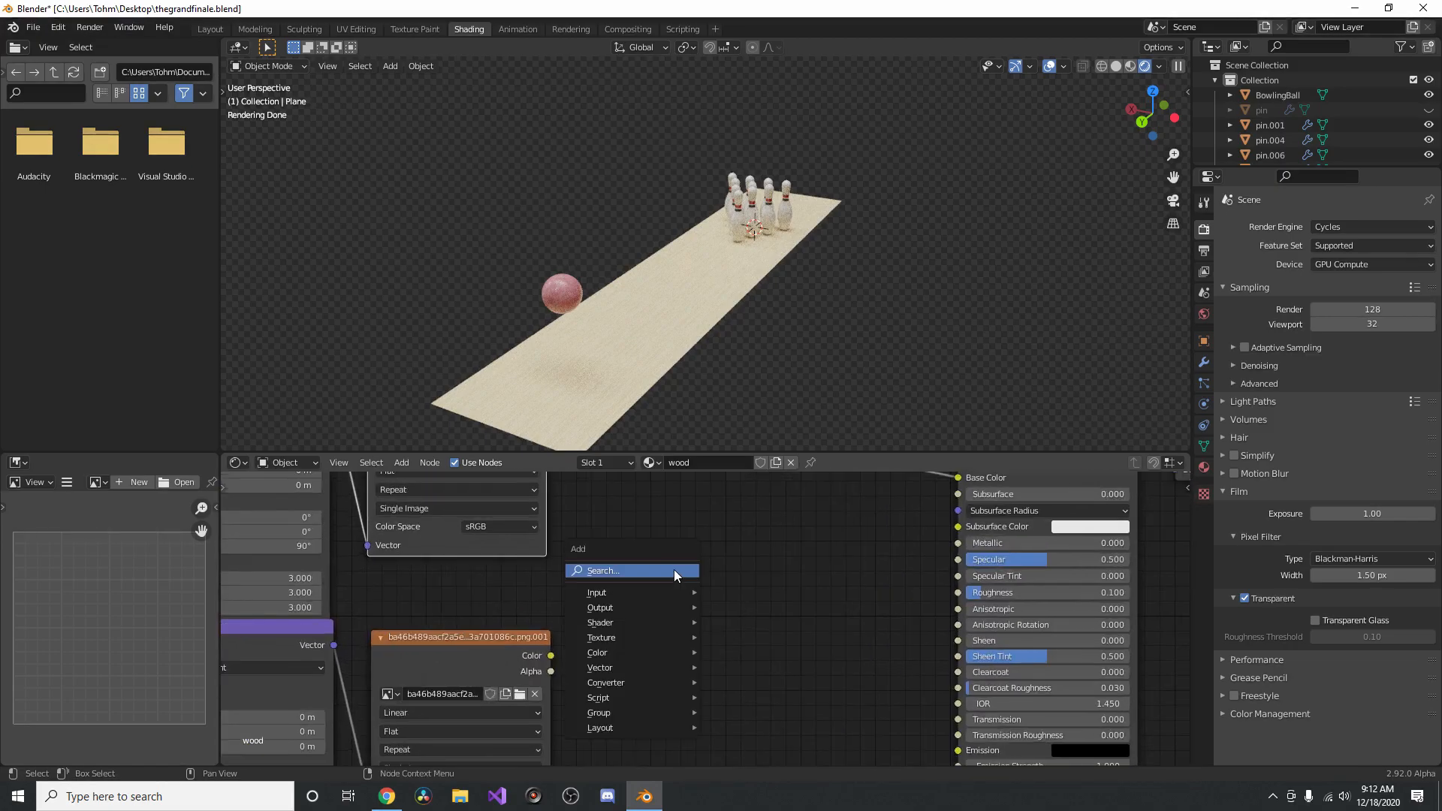
text(bum)
key(Return)
click(707, 605)
scroll(710, 638, up, 4)
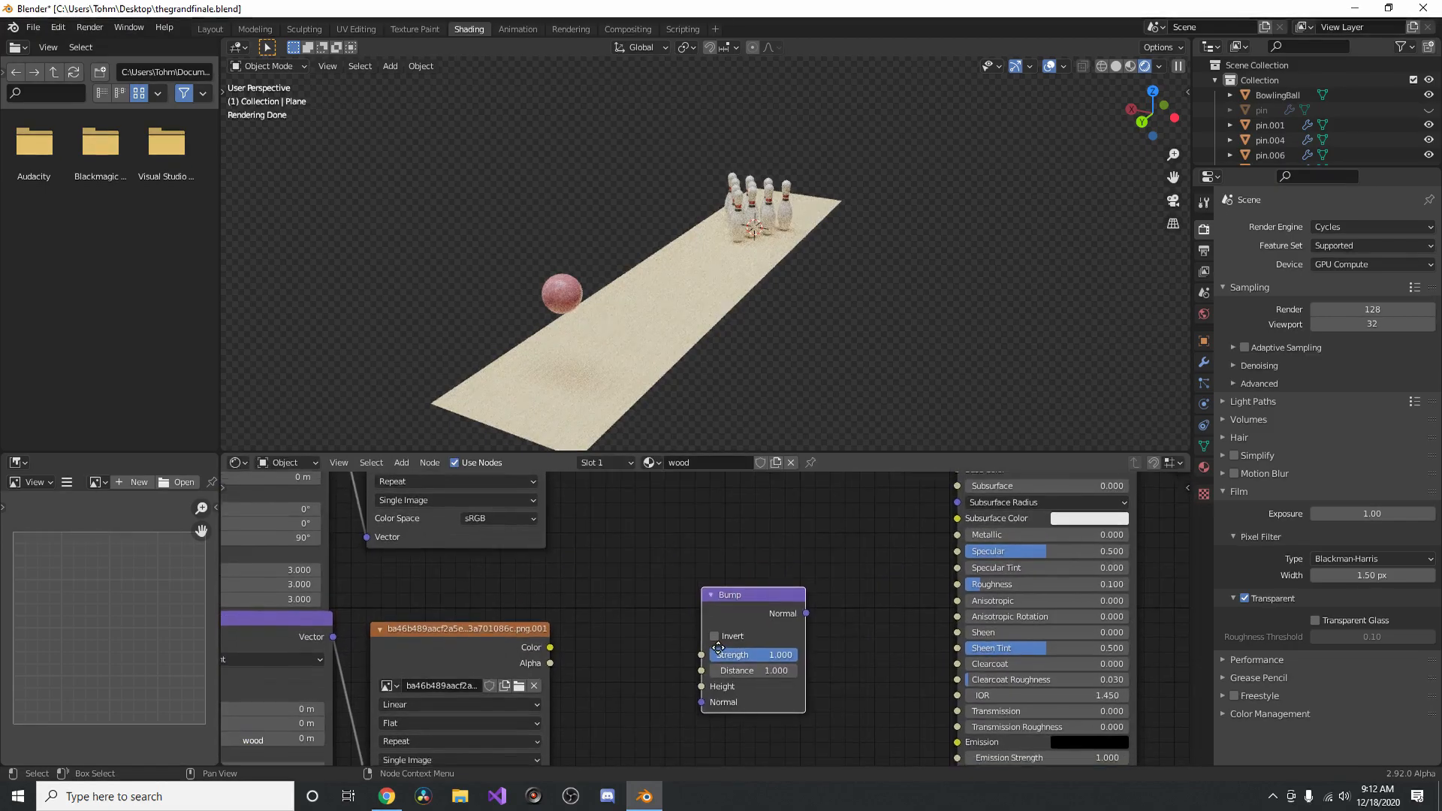
middle_drag(550, 665, 556, 627)
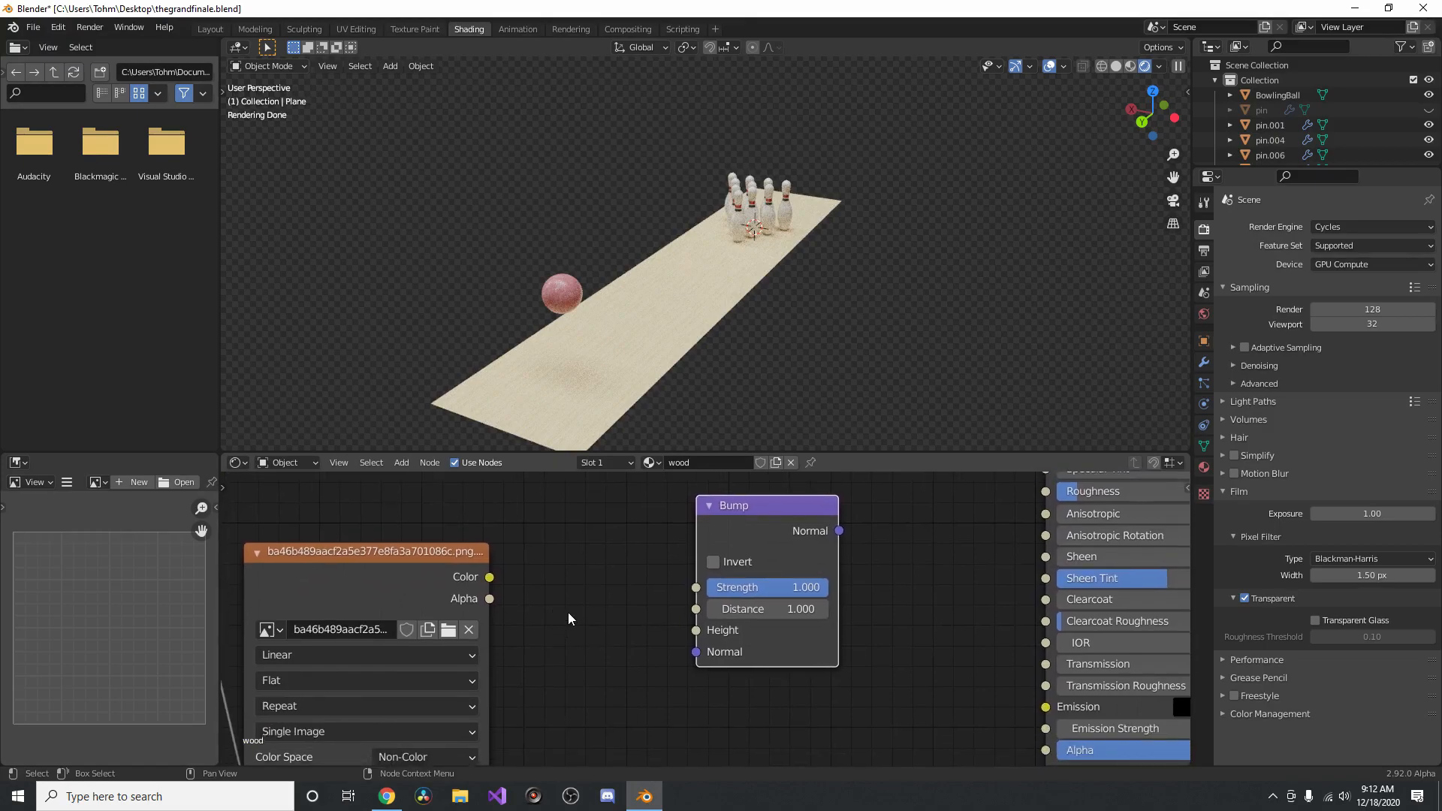
drag(490, 581, 696, 630)
middle_drag(787, 615, 706, 610)
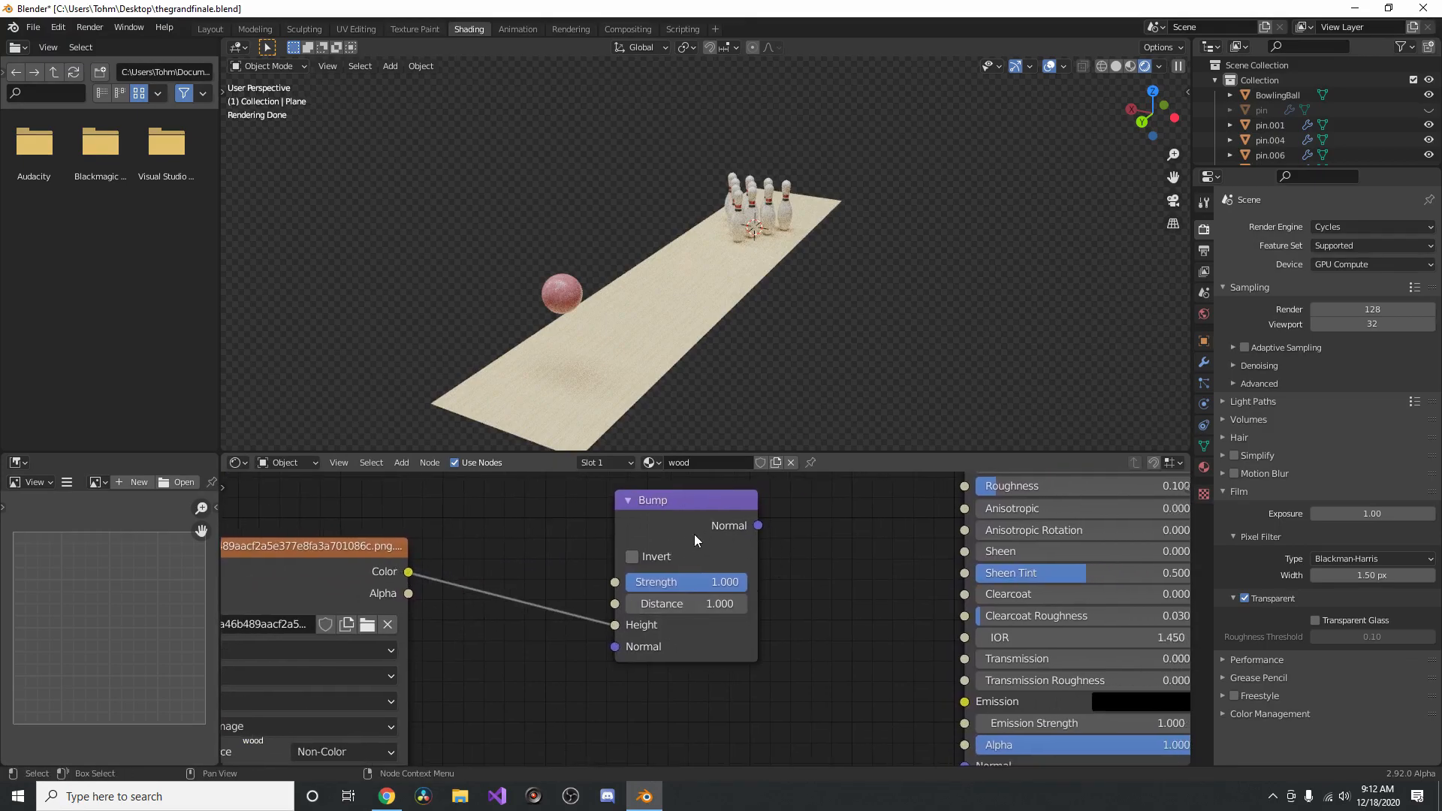
Preview the Bump node, connect its Normal output to the Principled BSDF's Normal input, and return the material output to the Principled BSDF
ctrl+shift+click(696, 499)
scroll(676, 331, up, 4)
middle_drag(873, 589, 759, 587)
drag(596, 507, 851, 764)
scroll(851, 764, down, 2)
scroll(827, 679, down, 3)
middle_drag(859, 480, 813, 654)
ctrl+shift+click(794, 576)
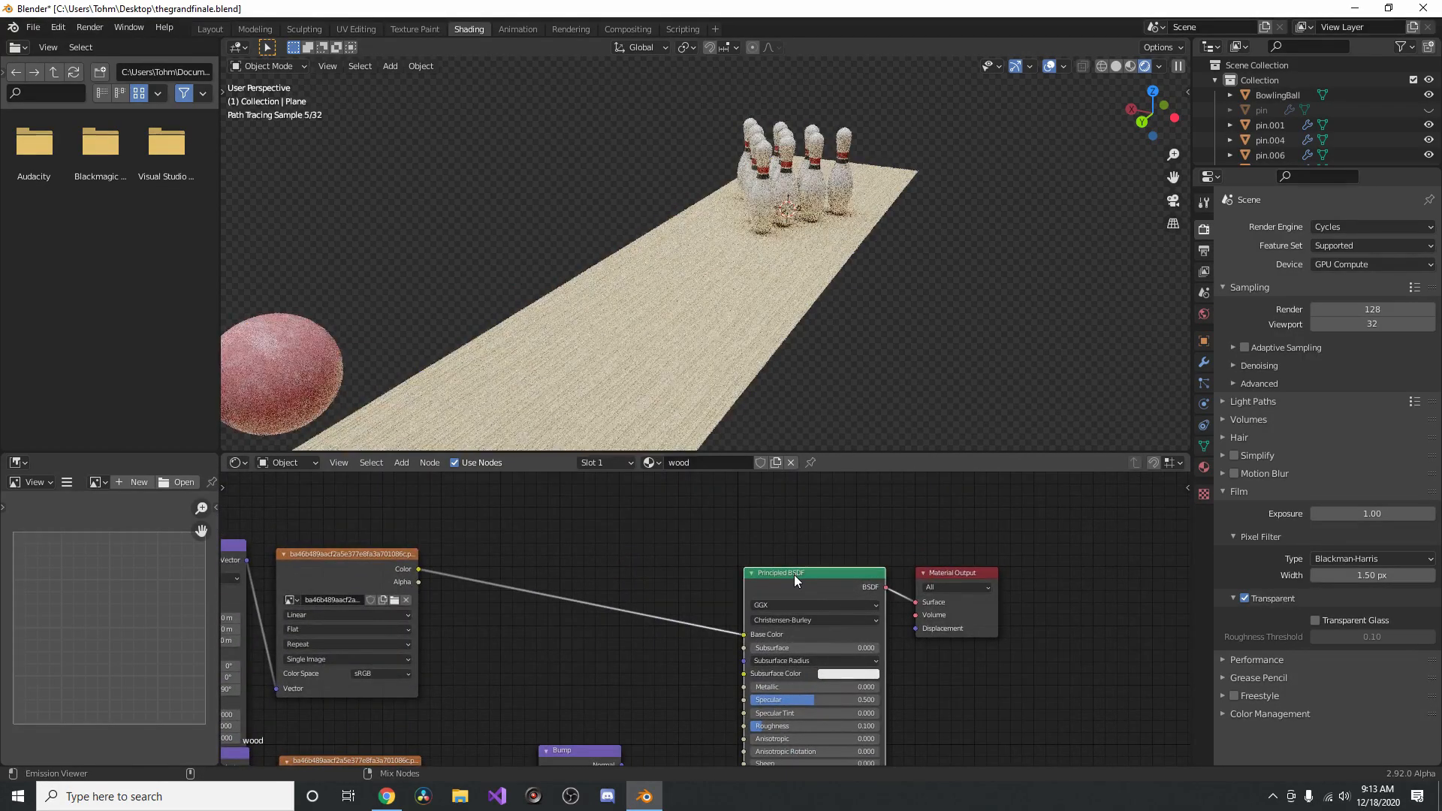
Reduce the Bump node's Strength to 0.2 while viewing the lane surface near the pins
scroll(741, 280, up, 6)
middle_drag(804, 300, 808, 252)
middle_drag(622, 628, 796, 477)
middle_drag(740, 650, 693, 579)
scroll(707, 580, up, 2)
scroll(707, 581, up, 2)
drag(715, 569, 643, 563)
click(724, 557)
text(0.2)
key(Return)
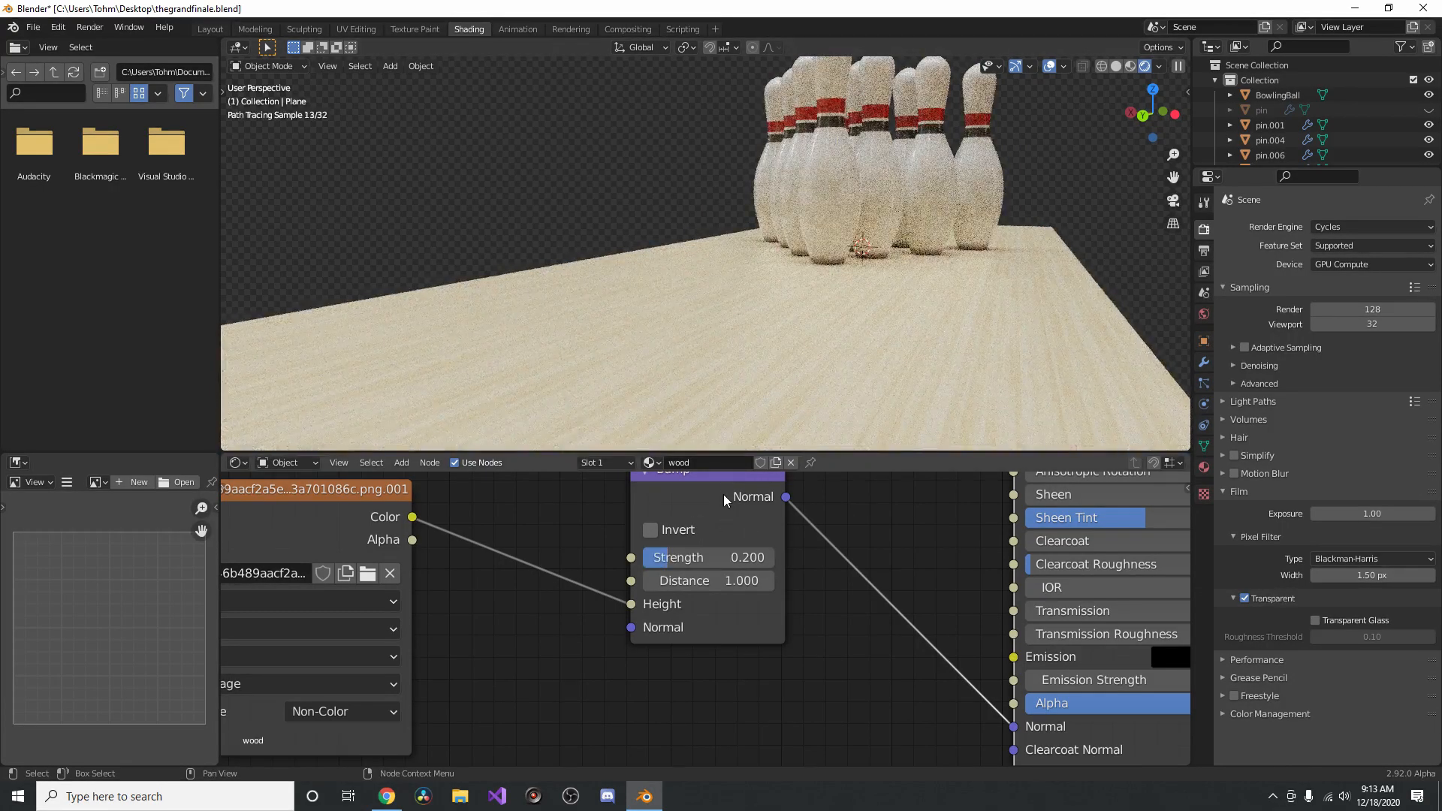
Set the Bump node's Strength to 0.1, comparing it with 0
click(724, 555)
text(.1)
key(Return)
click(721, 552)
text(0)
key(Return)
click(721, 555)
text(.1)
key(Return)
middle_drag(881, 229, 862, 256)
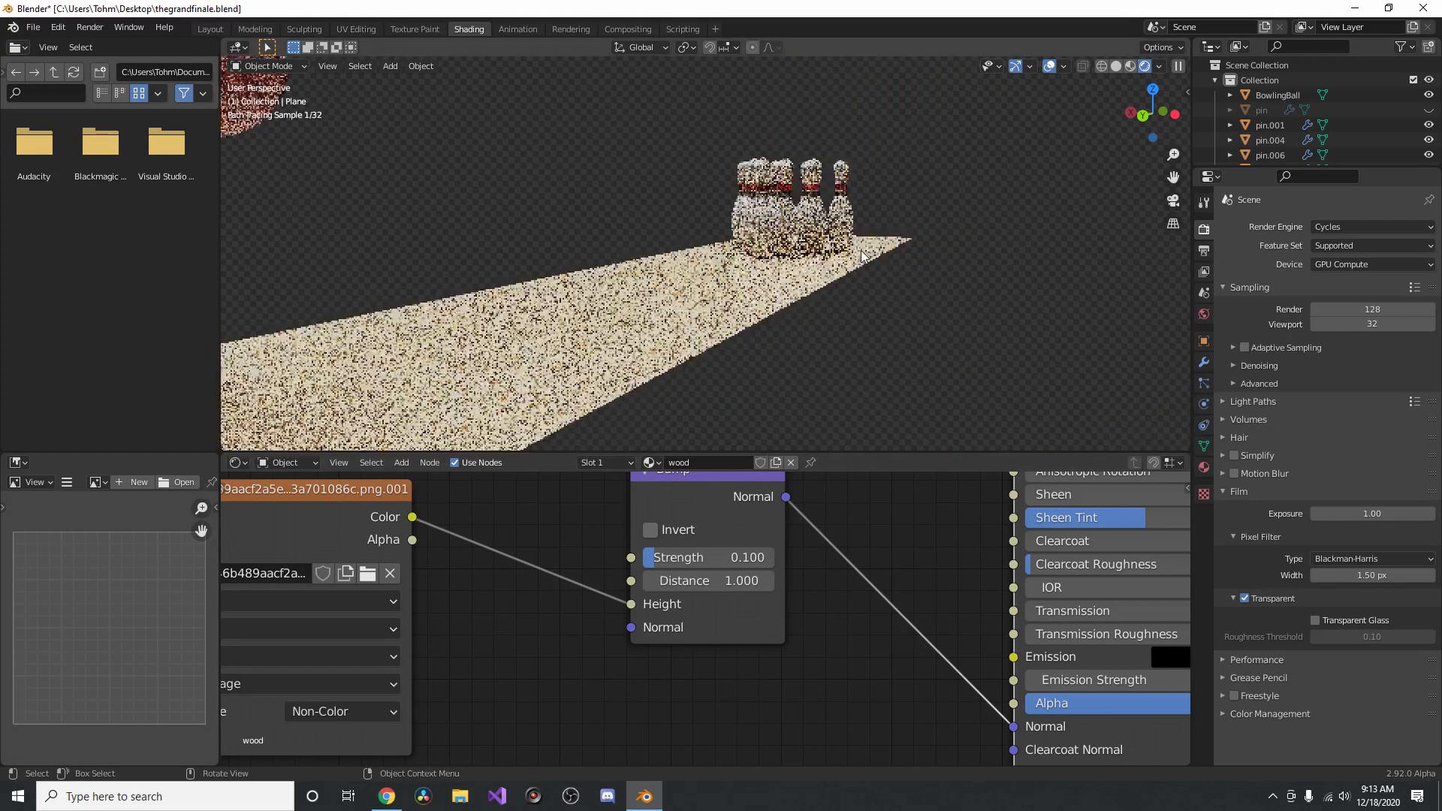
scroll(862, 256, down, 4)
middle_drag(731, 273, 721, 304)
Insert a Hue Saturation Value node between the original wood image texture and the Principled BSDF's Base Color
middle_drag(675, 506, 718, 705)
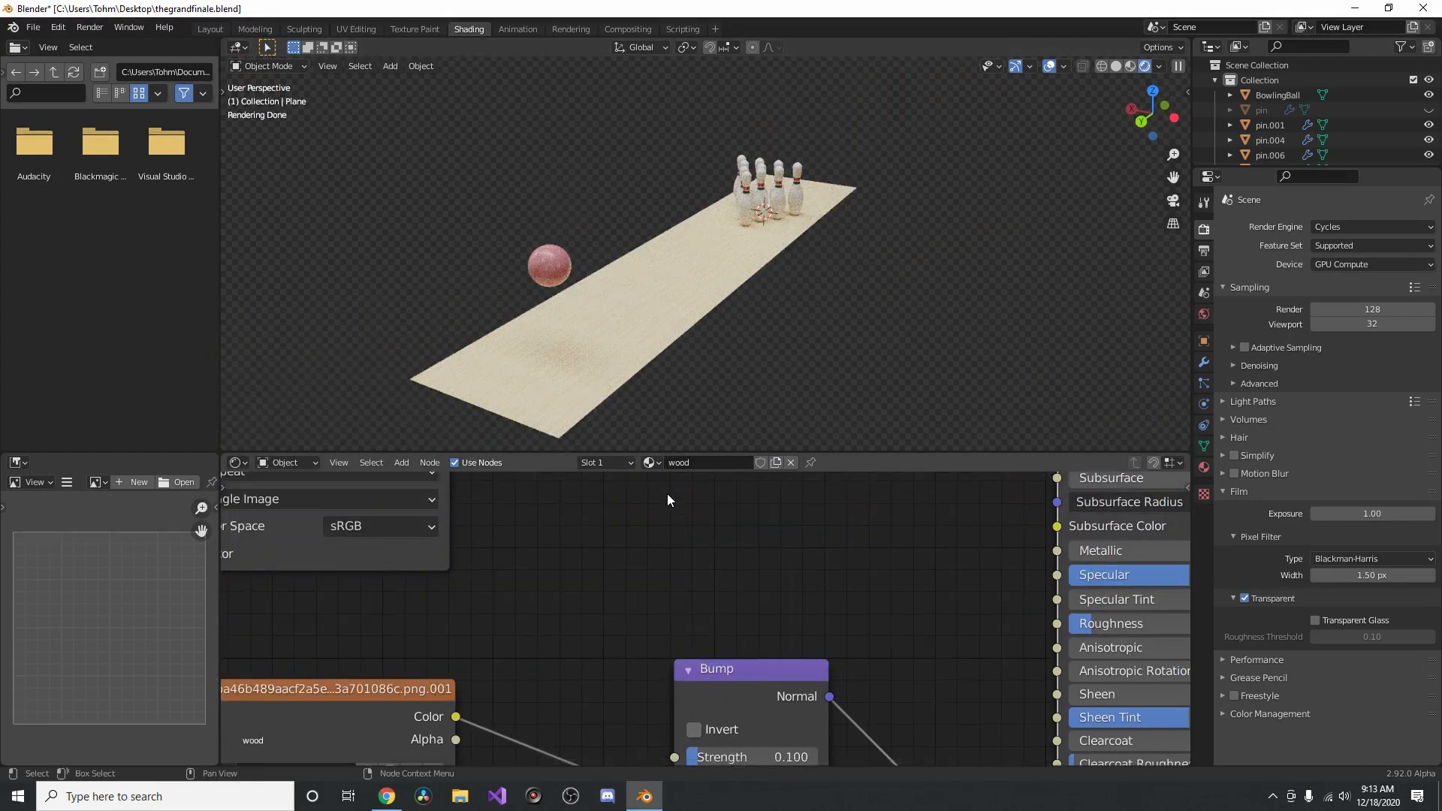
middle_drag(667, 500, 726, 503)
key(shift+a)
mouse_move(688, 548)
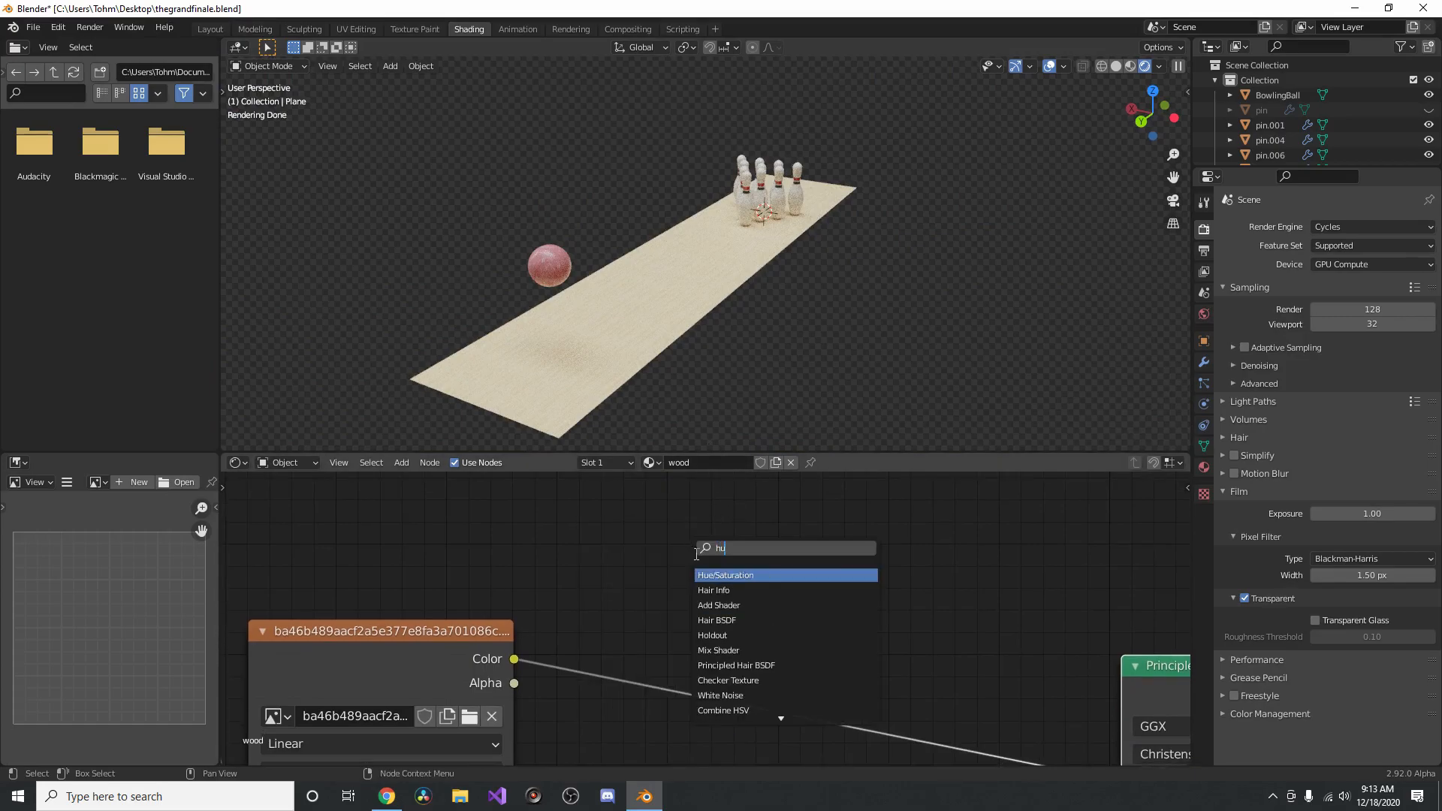
click(736, 576)
click(741, 586)
scroll(740, 585, down, 2)
middle_drag(803, 609, 733, 570)
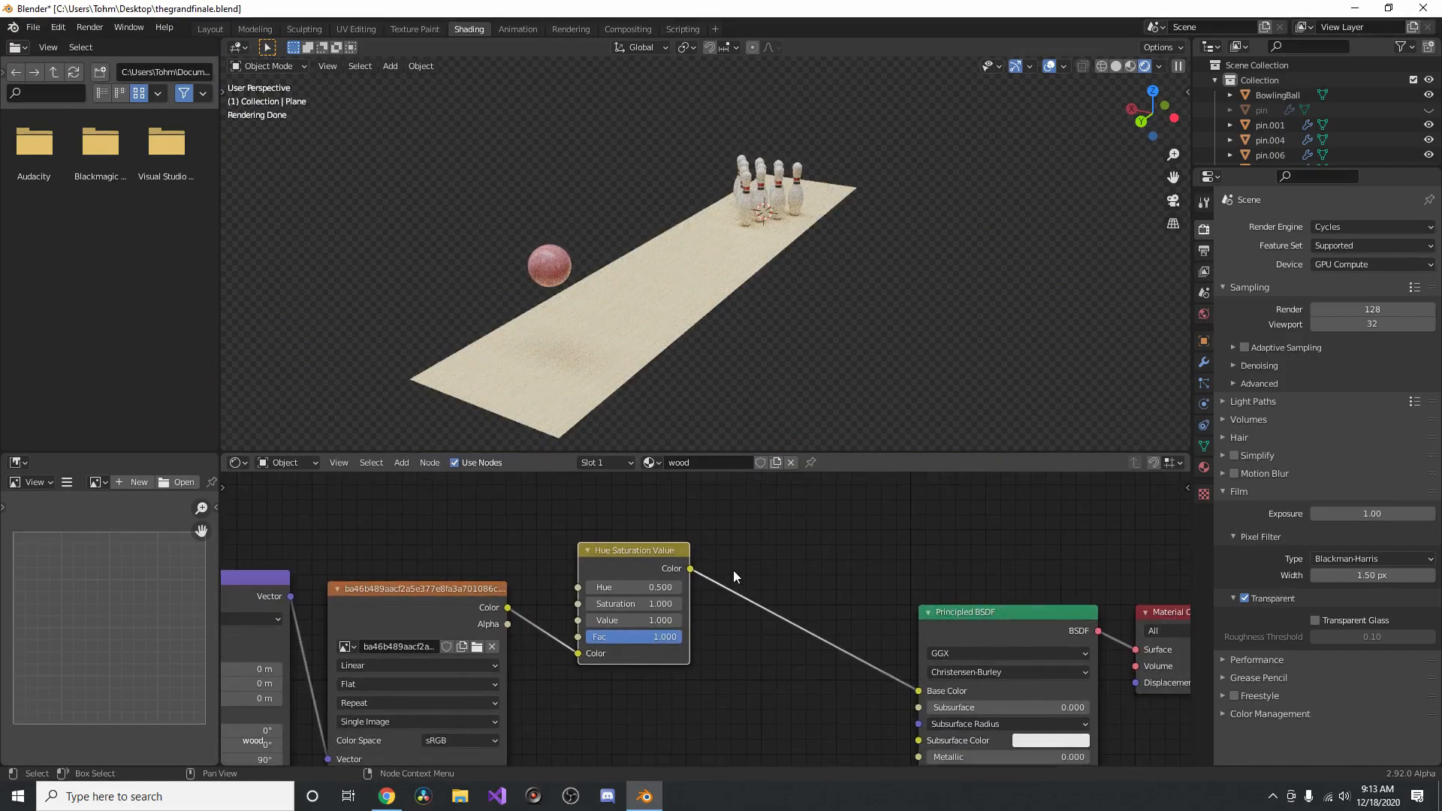
Set the Hue Saturation Value node's Saturation to 1.2
scroll(622, 598, up, 2)
scroll(620, 610, down, 1)
drag(601, 595, 638, 595)
click(613, 600)
text(1.2)
key(Return)
scroll(613, 600, up, 2)
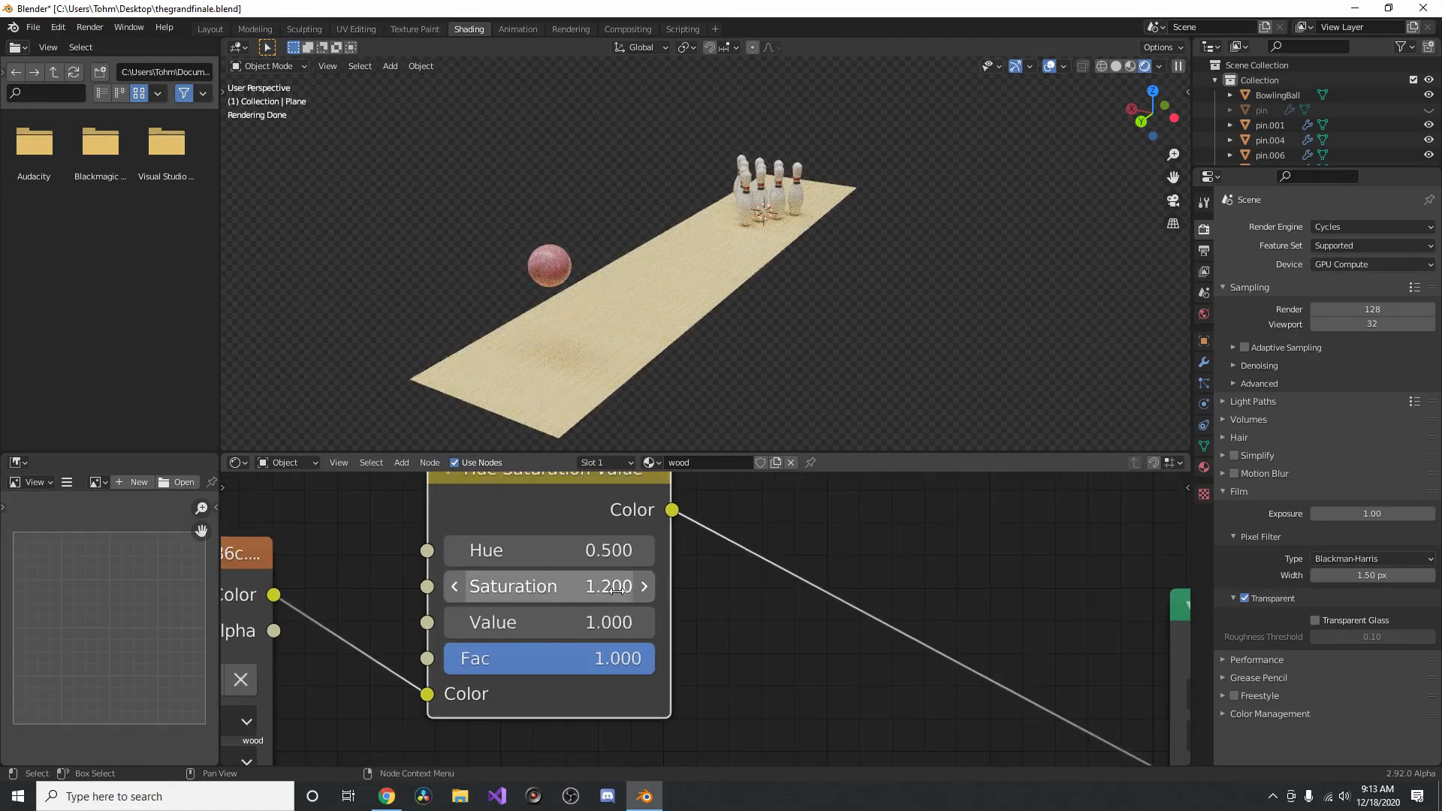
Set the Hue Saturation Value node's Hue to 0.48 and its Value to 0.92
shift+drag(599, 556, 541, 556)
key(ctrl+z)
click(599, 556)
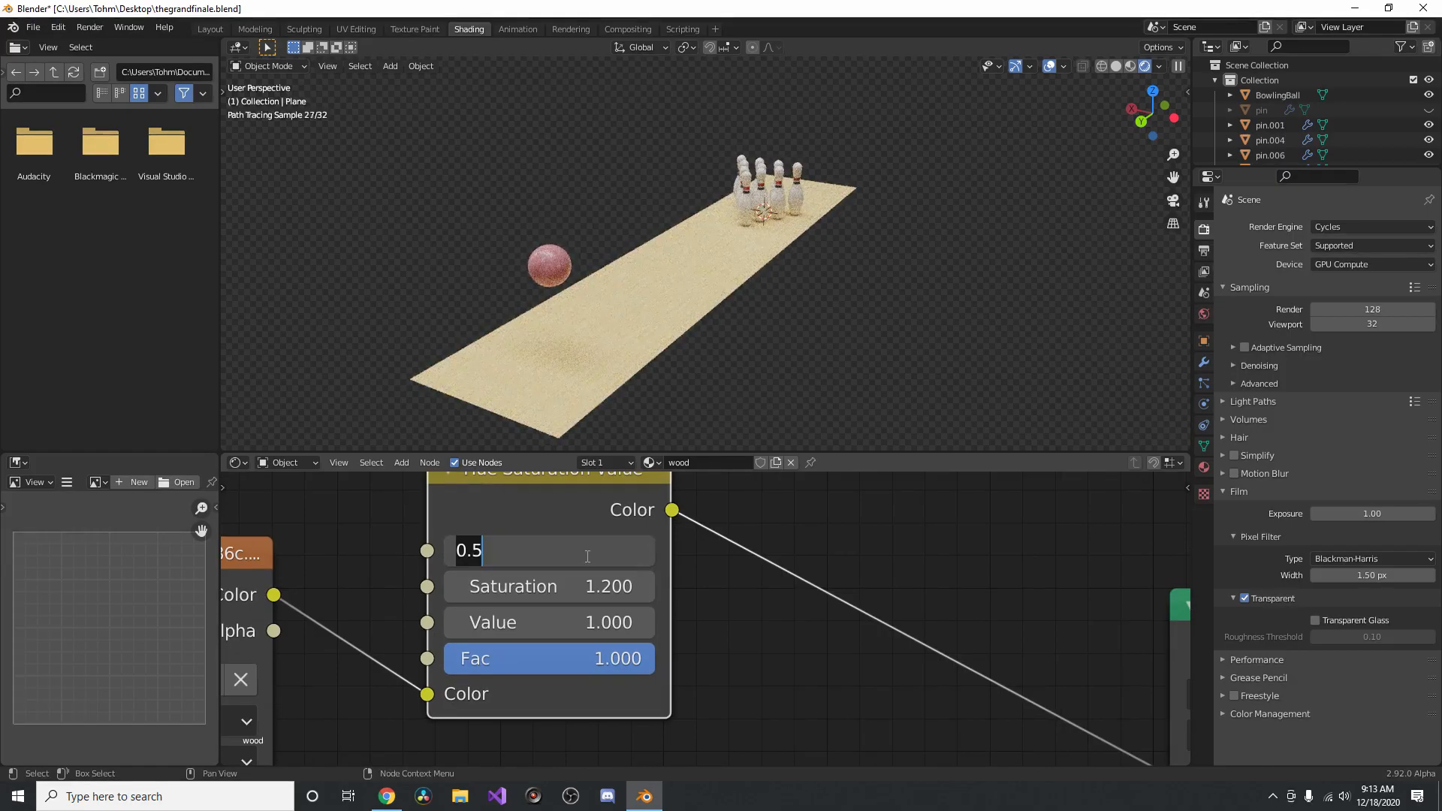
text(.48)
key(Return)
mouse_move(548, 622)
mouse_down()
mouse_move(572, 622)
mouse_move(537, 622)
mouse_up()
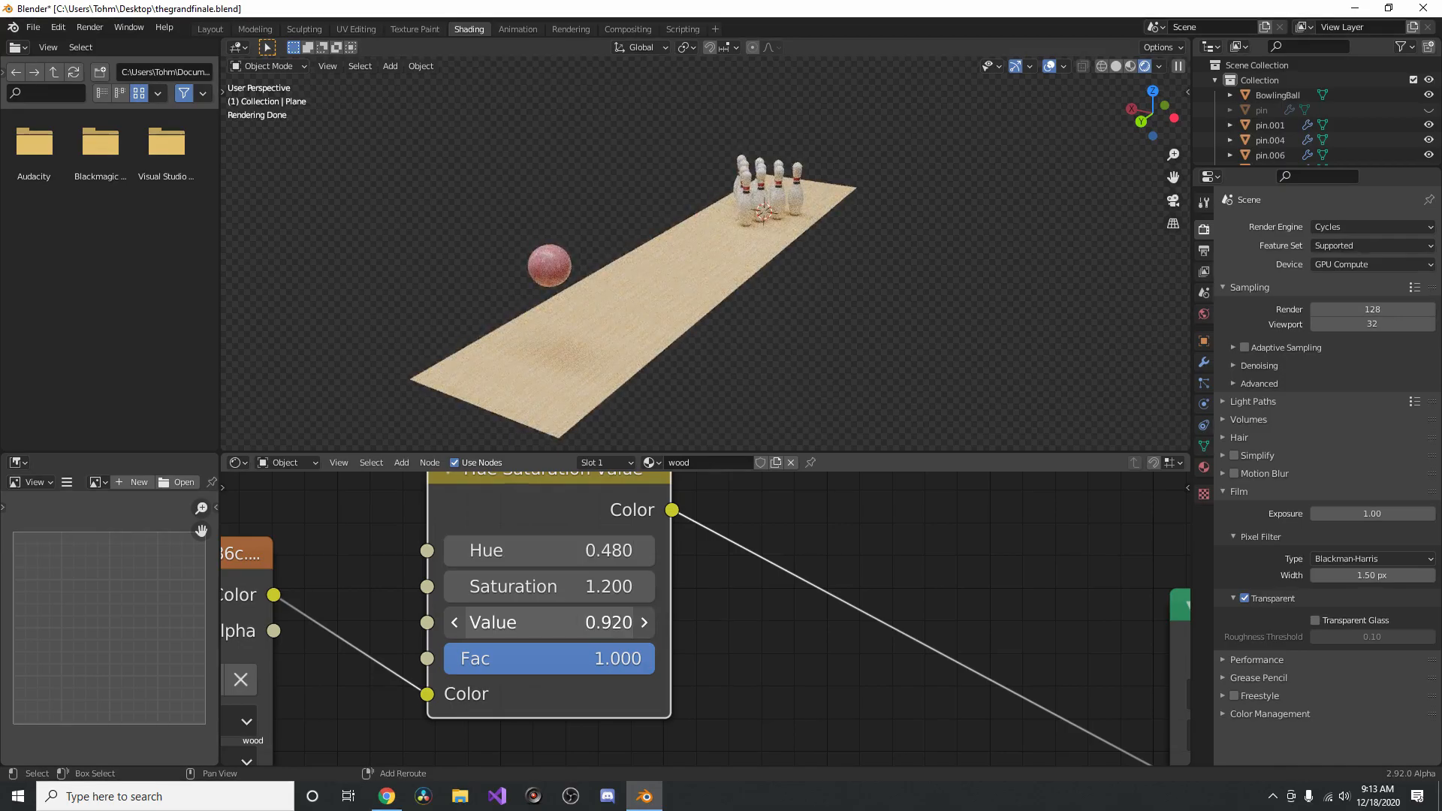
Play the simulation to check the adjusted lane color, and return to the first frame
scroll(728, 612, down, 5)
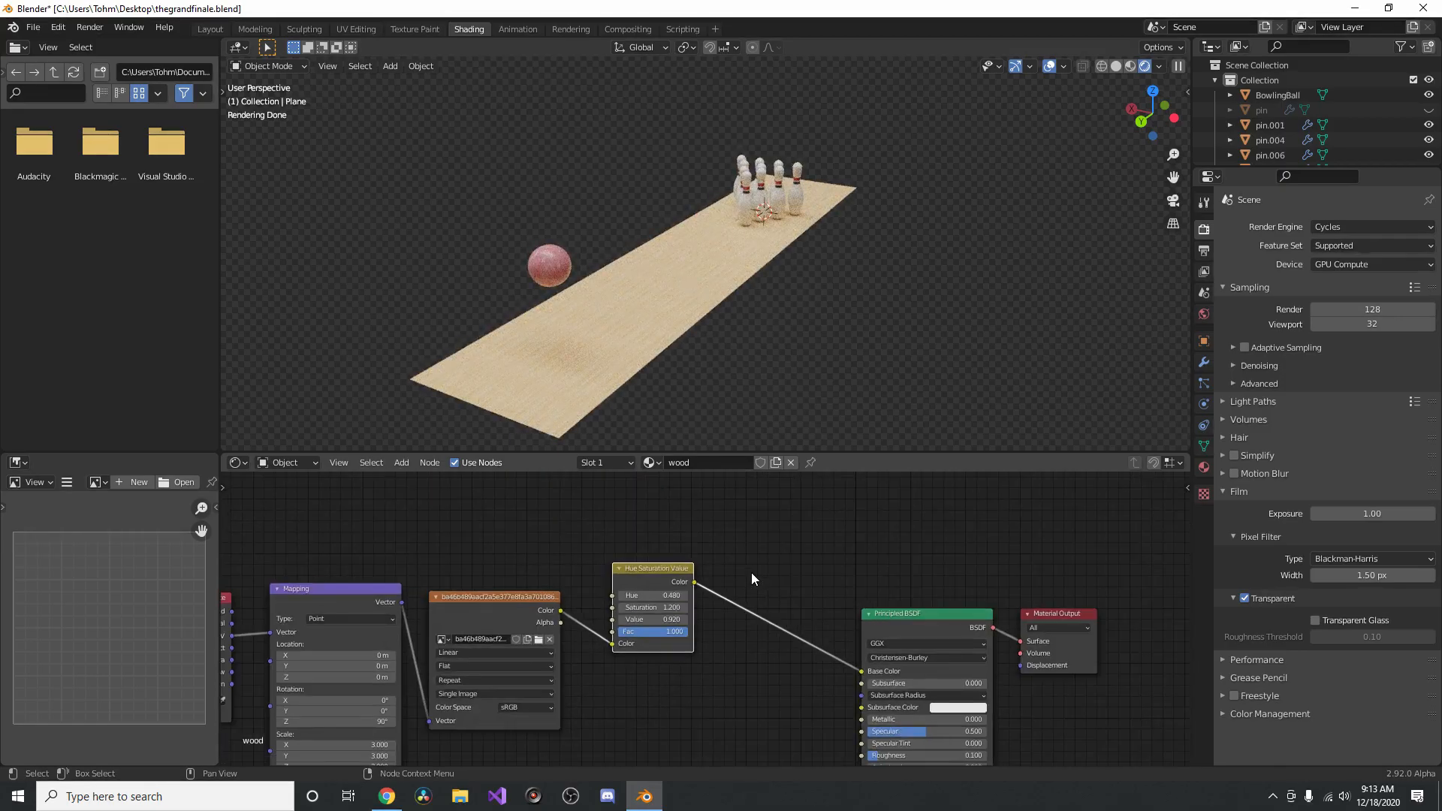
key(space)
key(space)
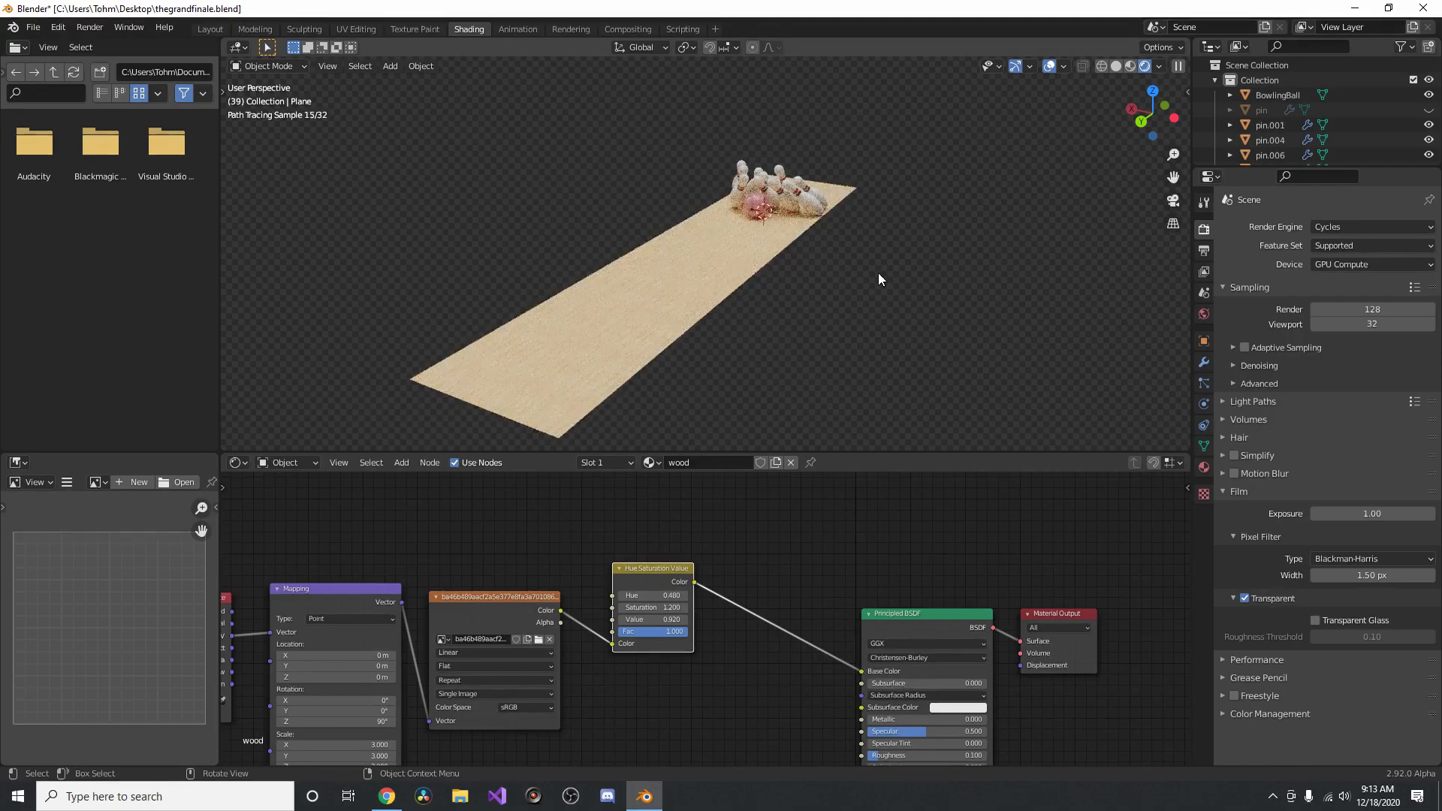
mouse_move(782, 220)
middle_down()
mouse_move(853, 227)
mouse_move(773, 237)
mouse_move(762, 224)
middle_up()
key(shift+Left)
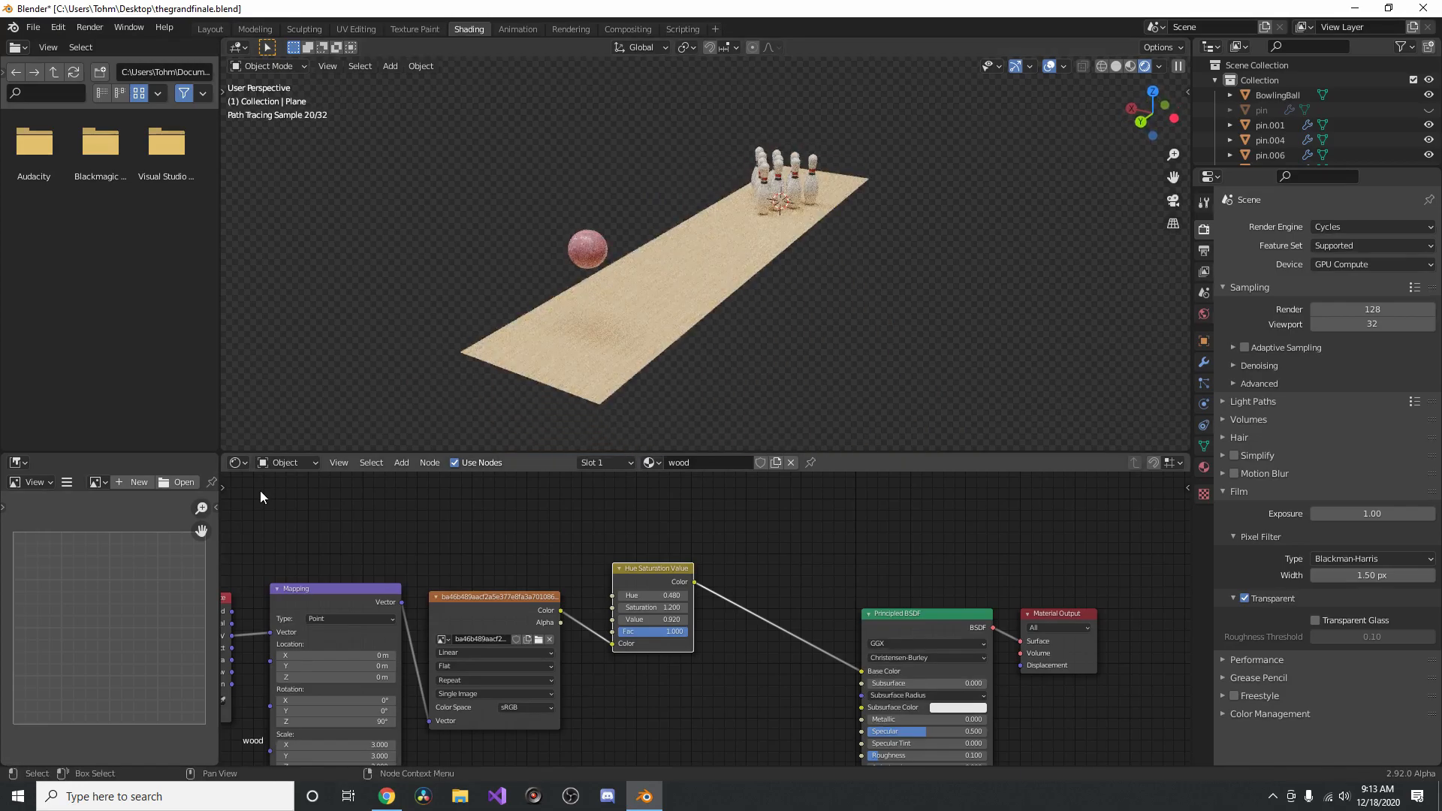
Try ballroom_2k.hdr as the World environment texture in place of leadenhall_market_2k.hdr
click(281, 465)
click(285, 496)
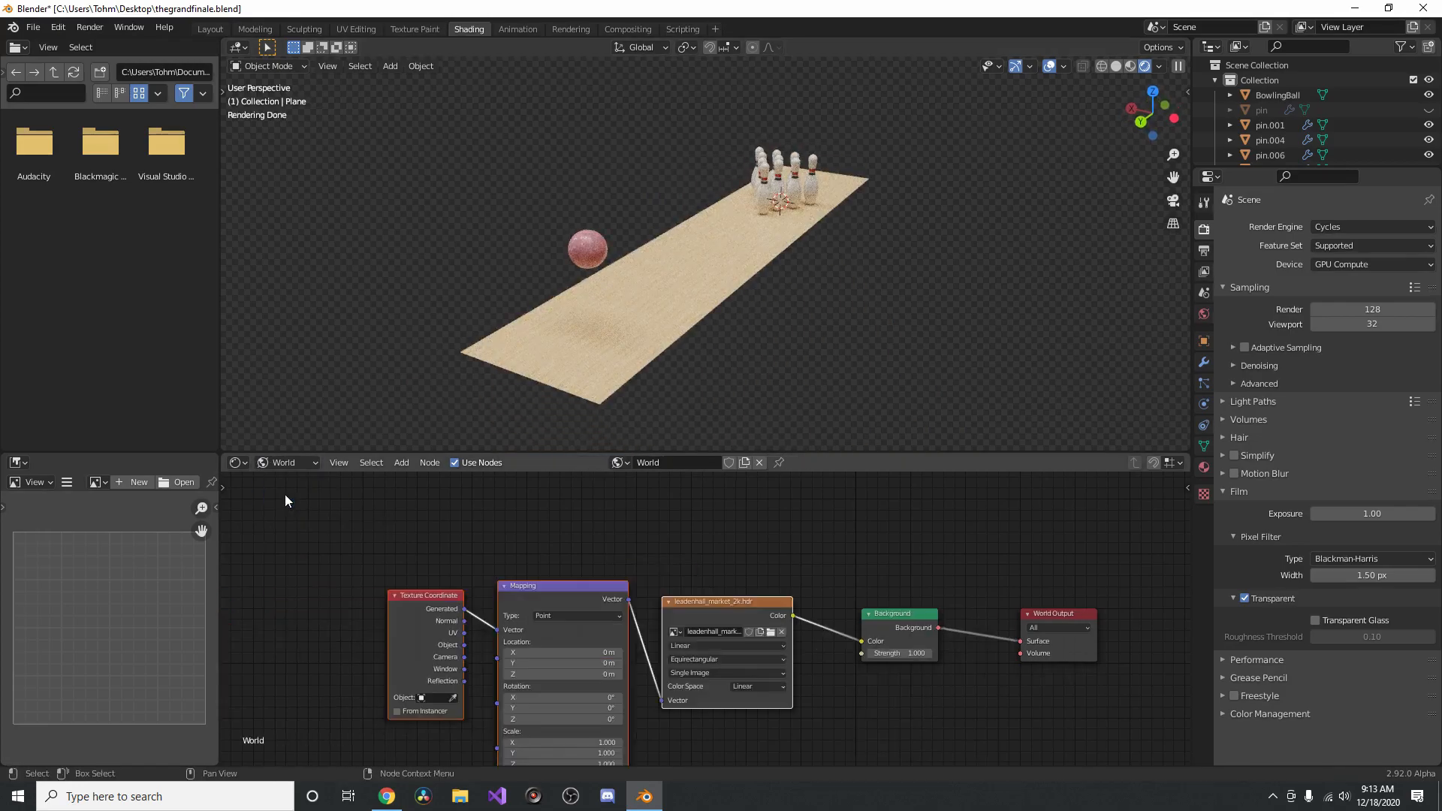
scroll(858, 634, up, 5)
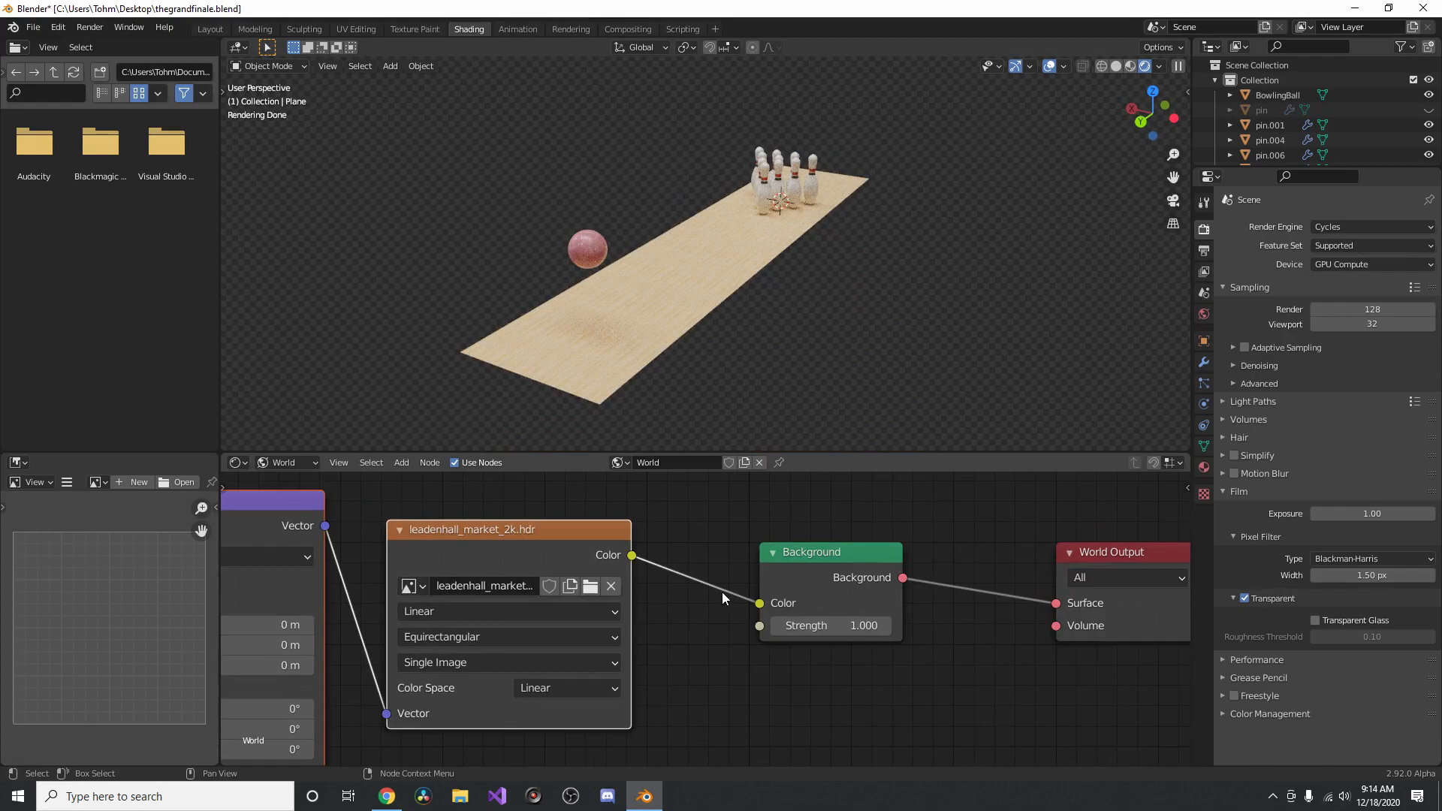
click(589, 588)
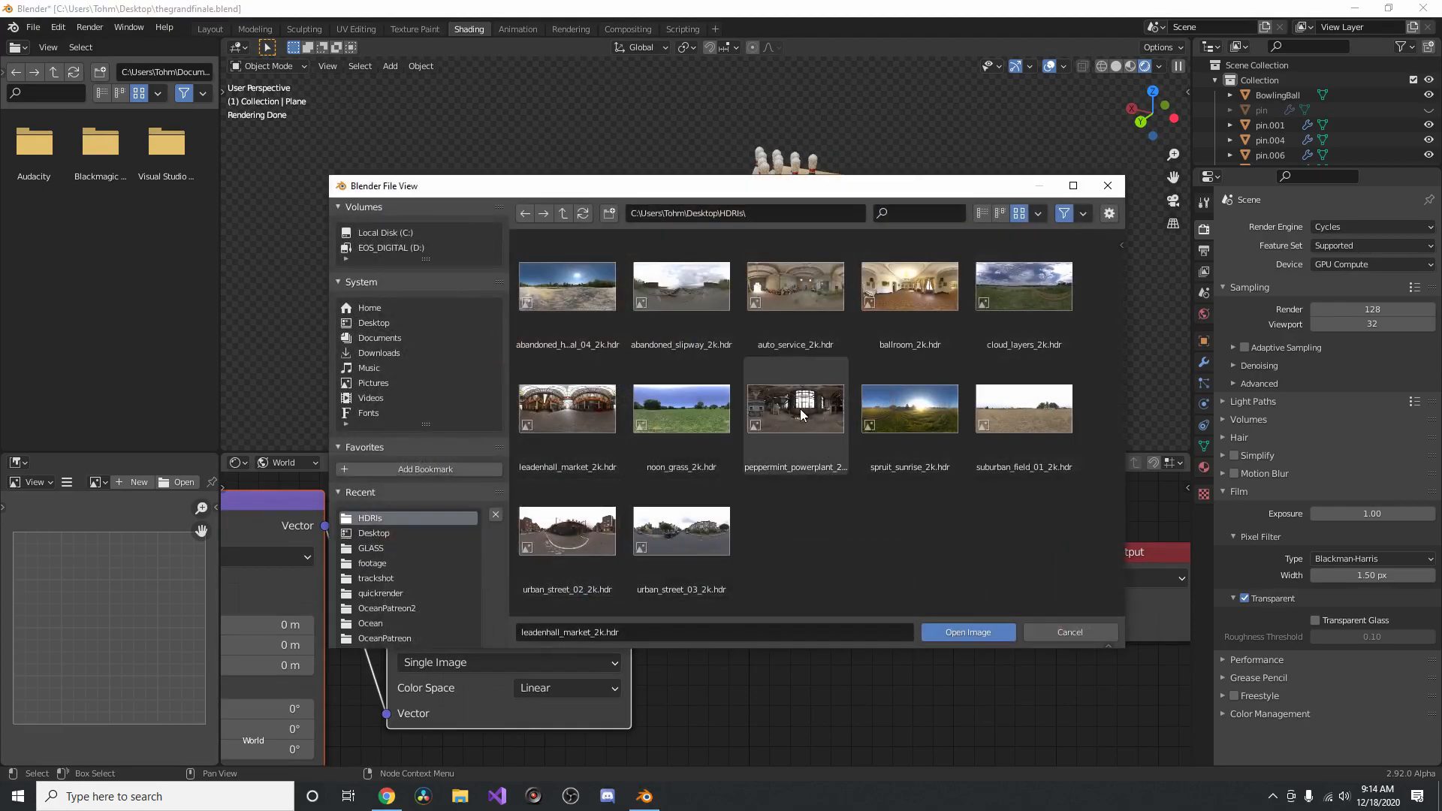
double_click(918, 320)
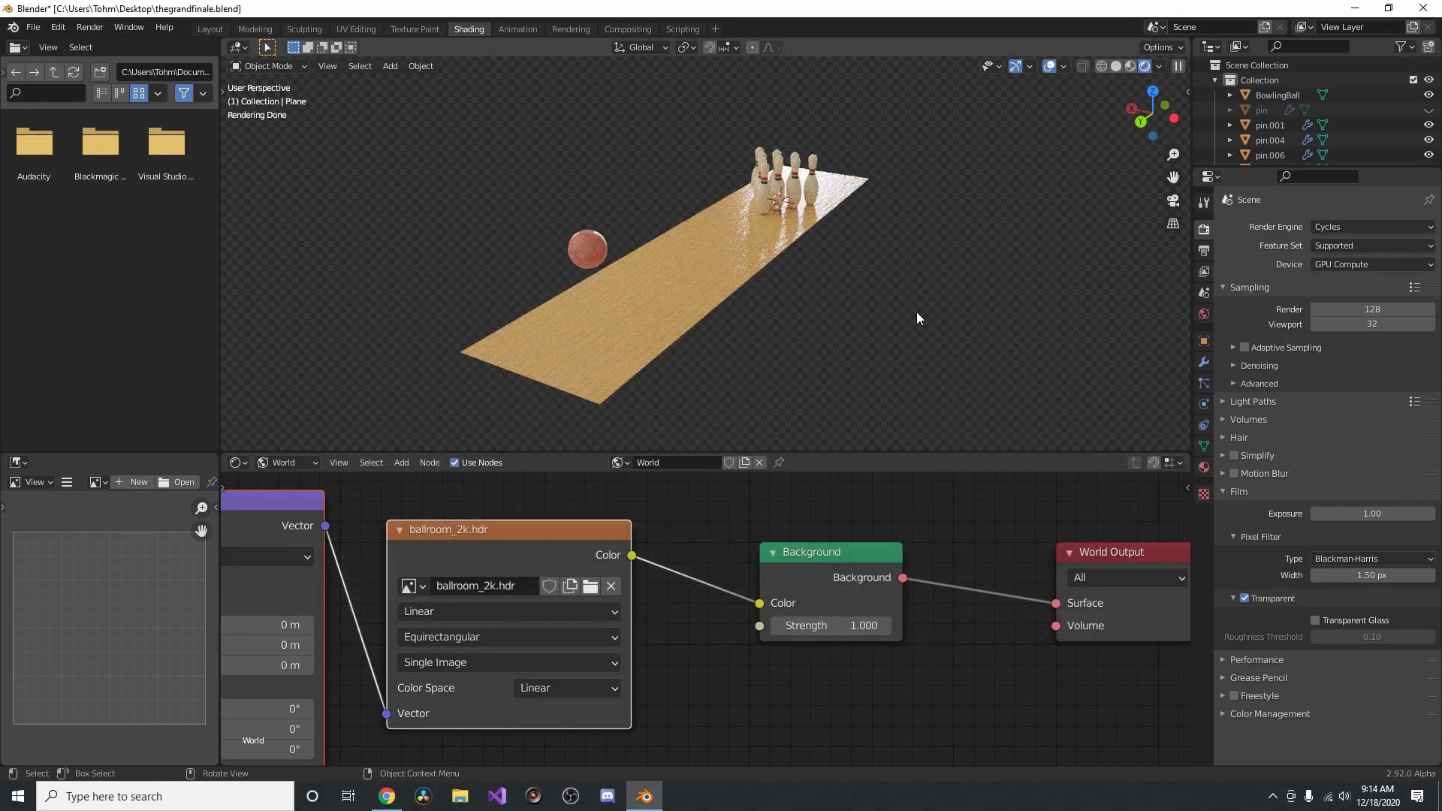
scroll(873, 237, up, 3)
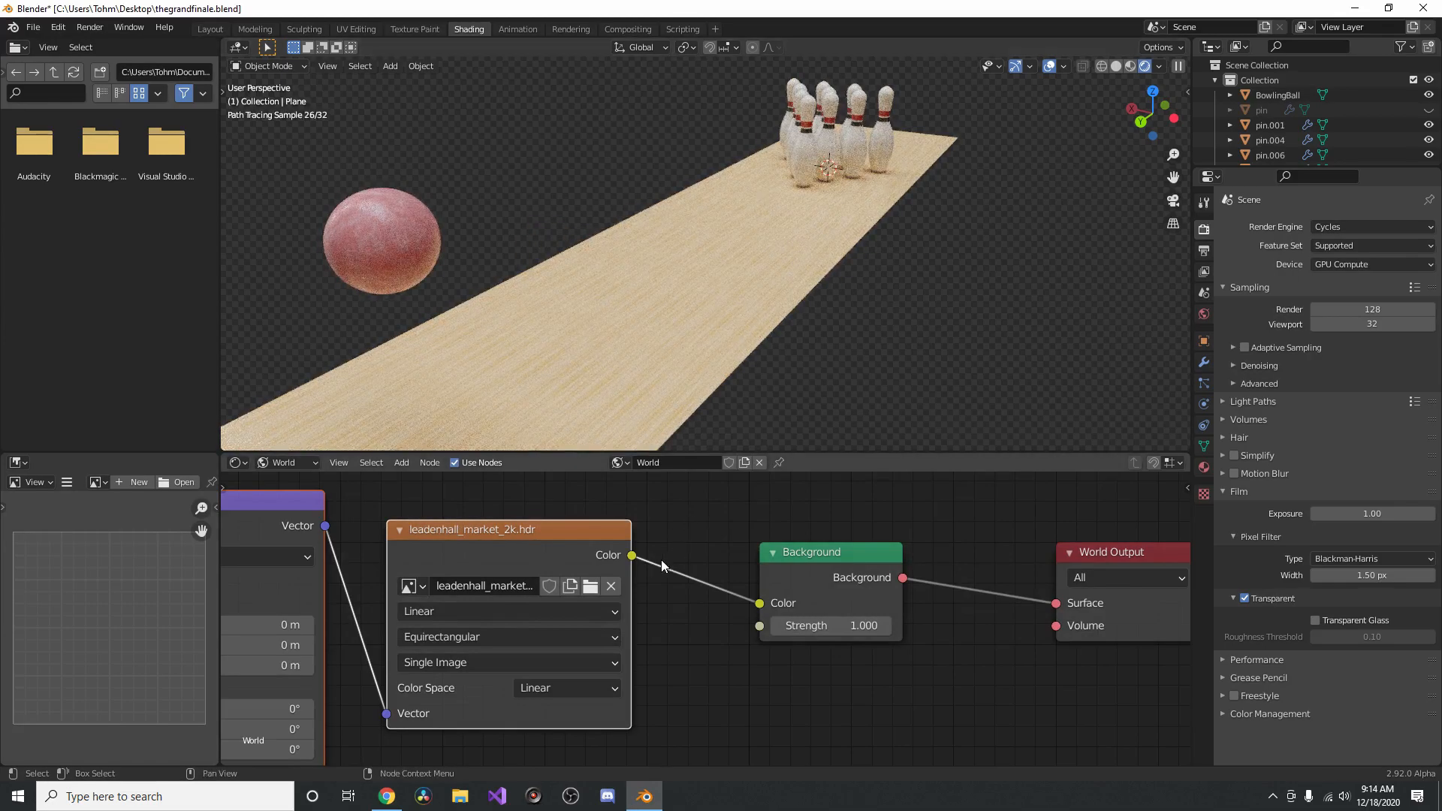
middle_drag(636, 557, 807, 571)
scroll(684, 570, down, 2)
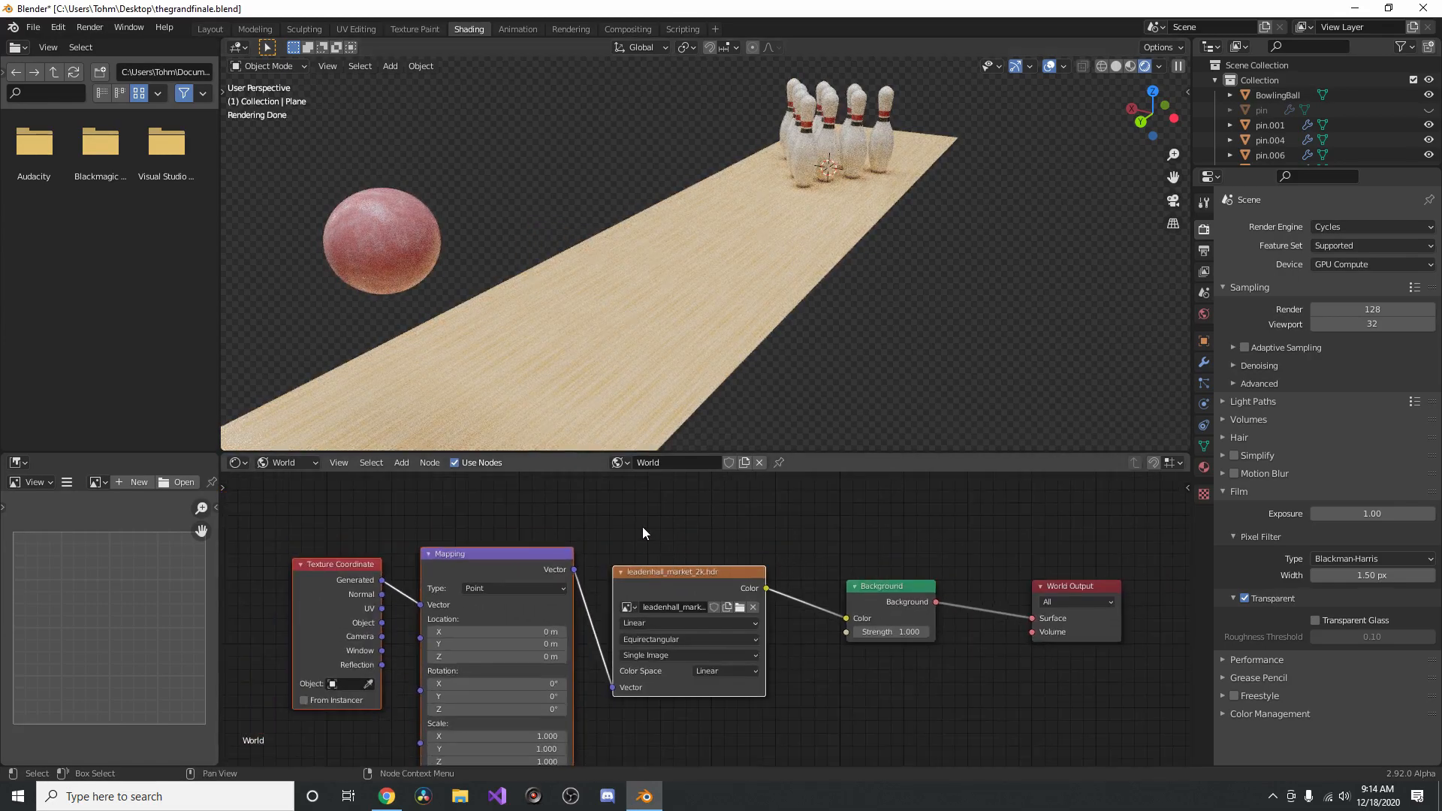
Try giving the flat lane plane some thickness, and undo that change
key(Tab)
scroll(682, 353, down, 3)
key(Tab)
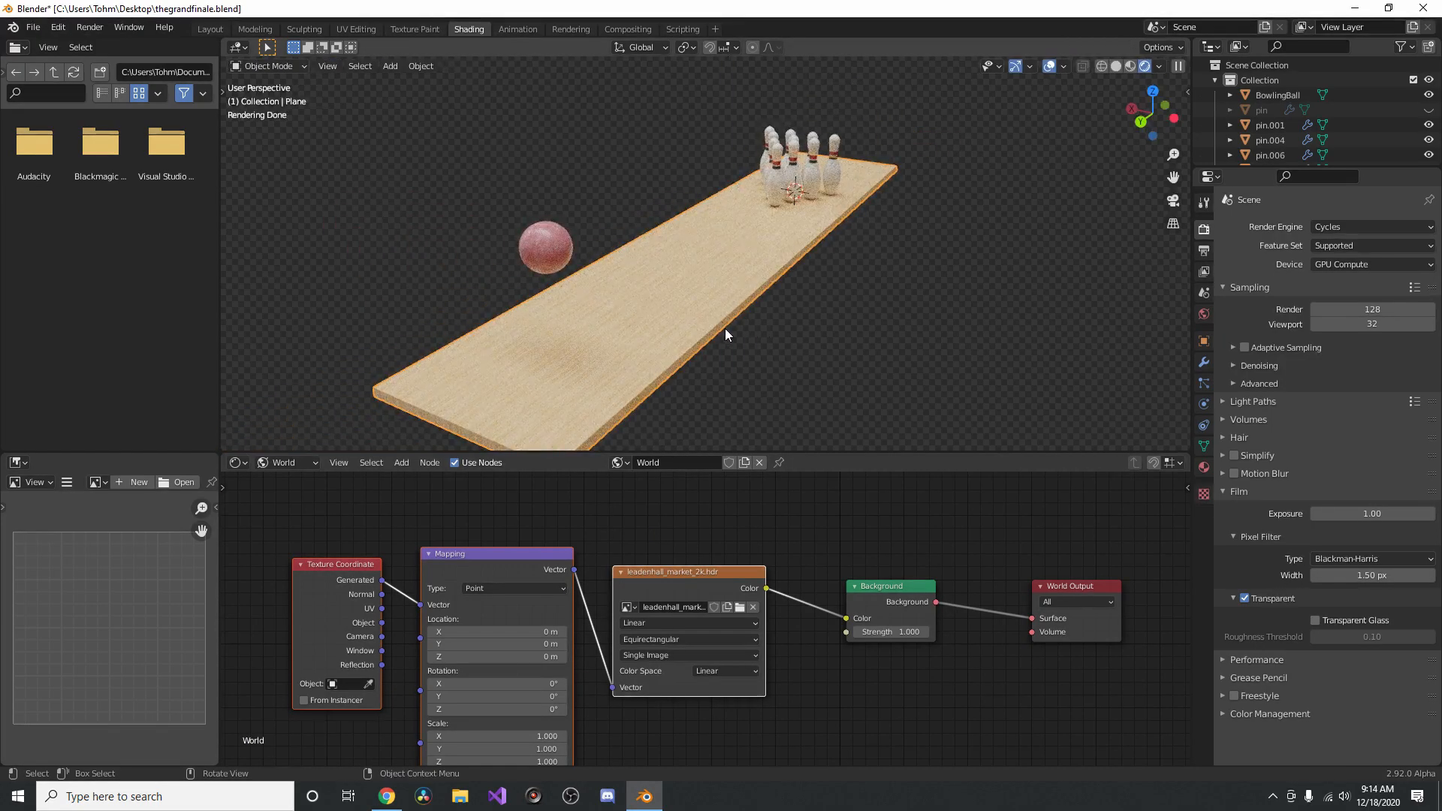
key(ctrl+z)
key(ctrl+z)
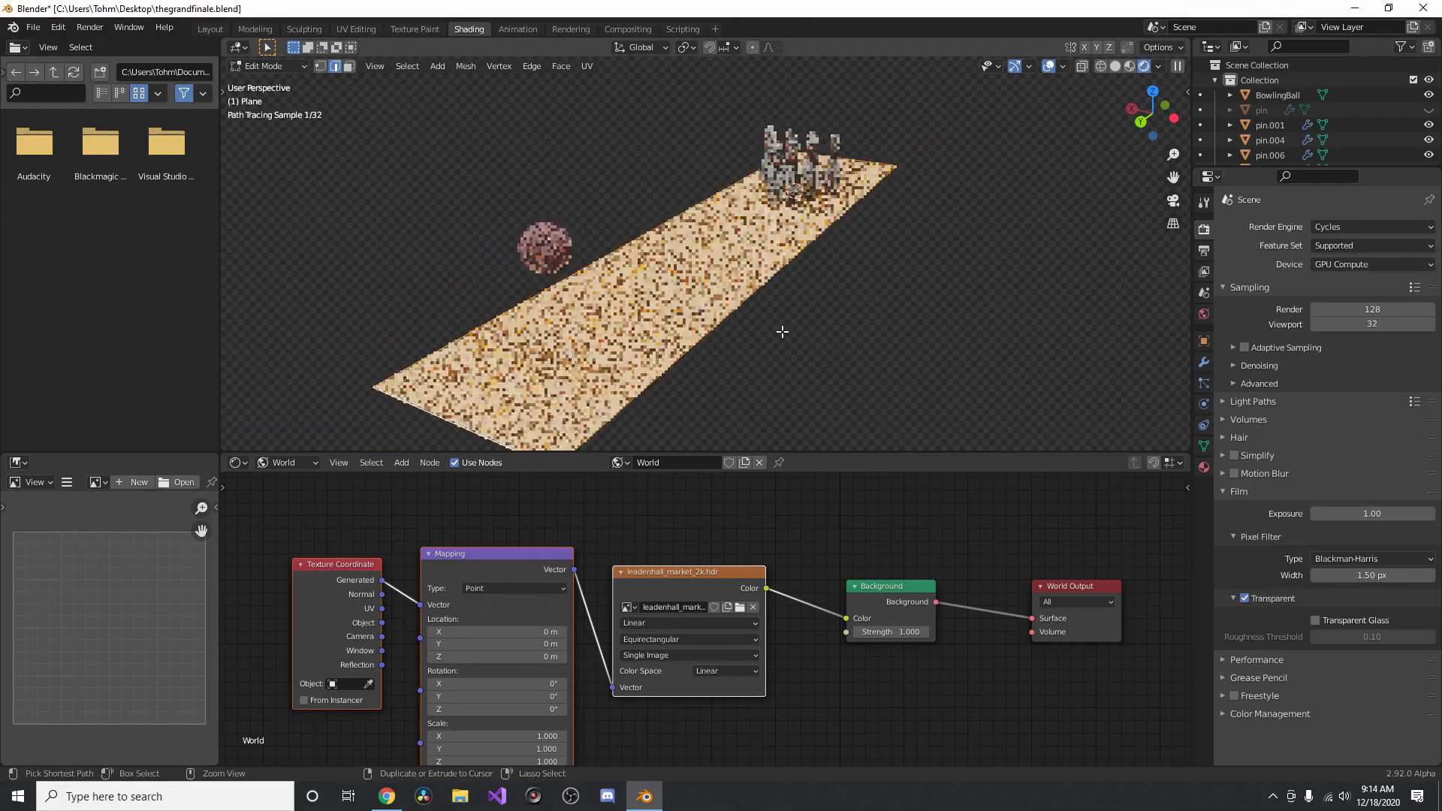
key(ctrl+z)
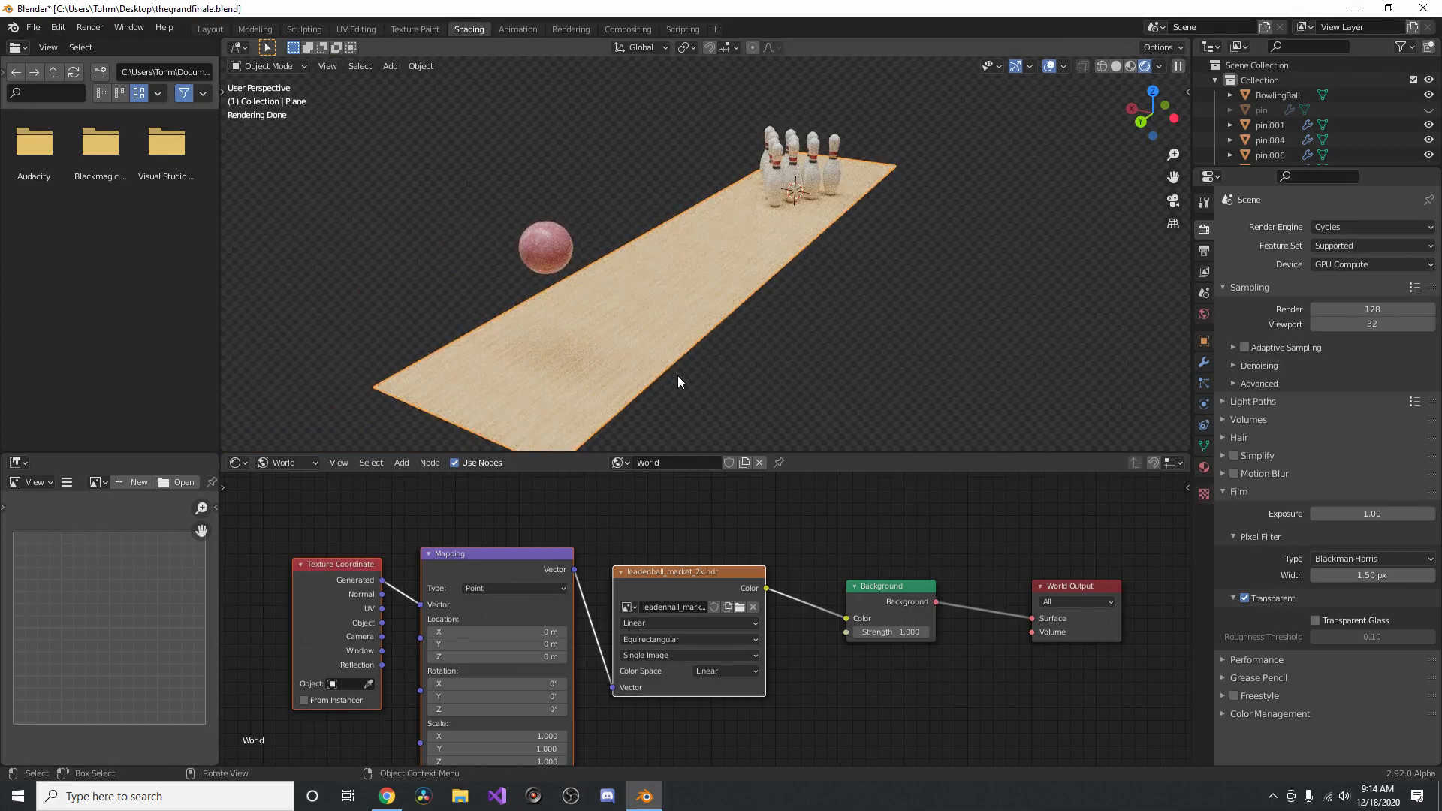
Replay the simulation from other angles to examine the moment the ball strikes the pins
mouse_move(886, 242)
middle_down()
mouse_move(835, 242)
mouse_move(615, 379)
middle_up()
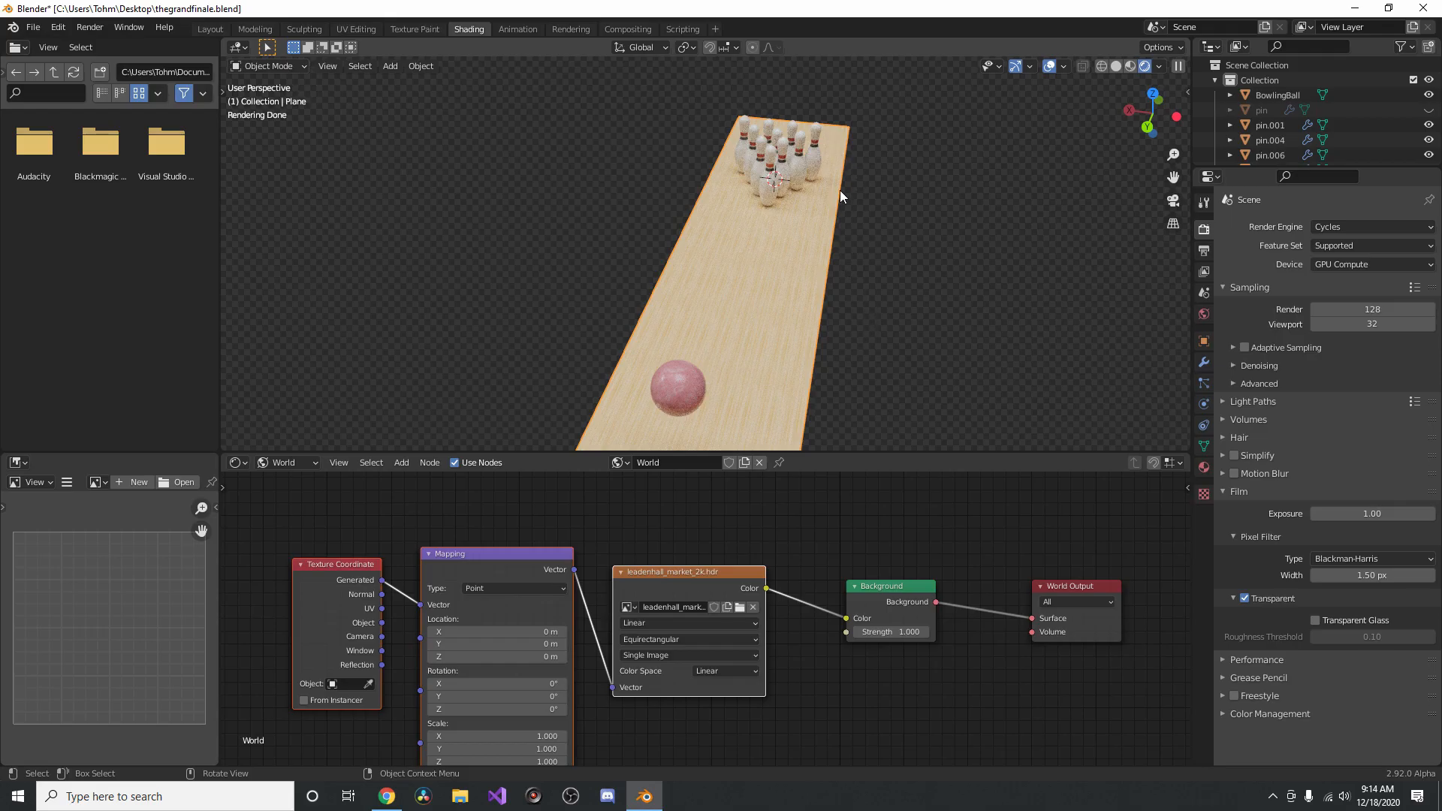
key(space)
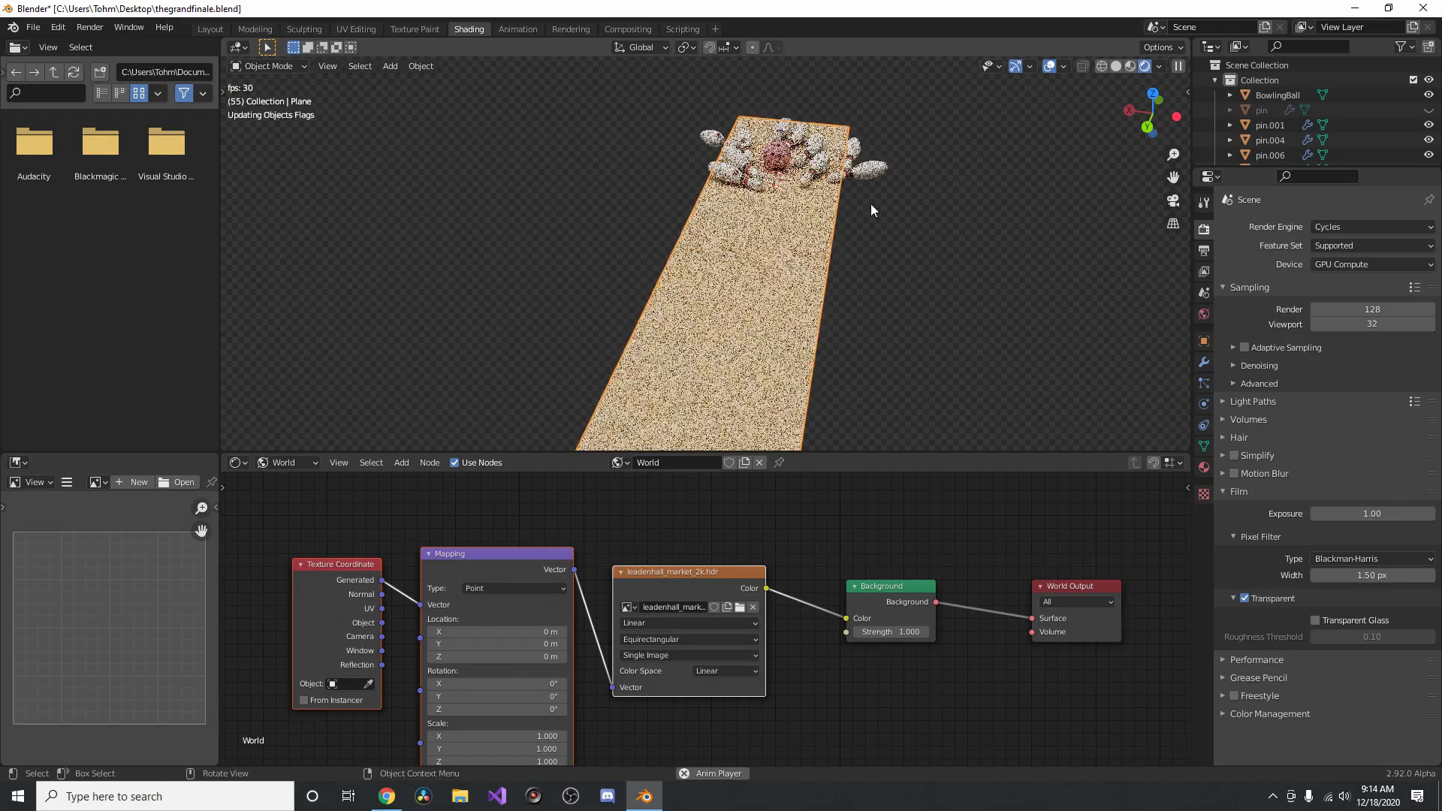
key(space)
key(shift+Left)
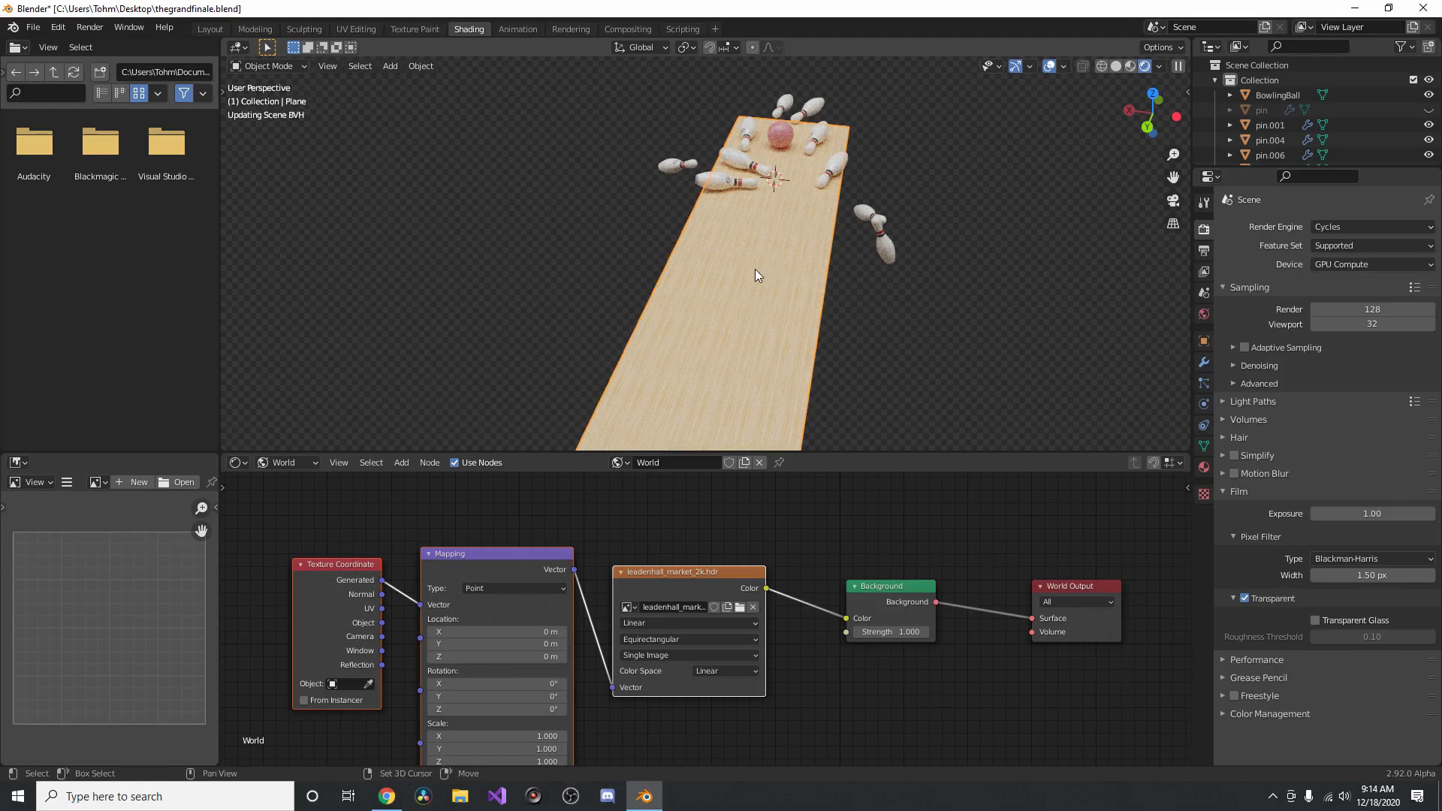
key(space)
middle_drag(755, 265, 794, 239)
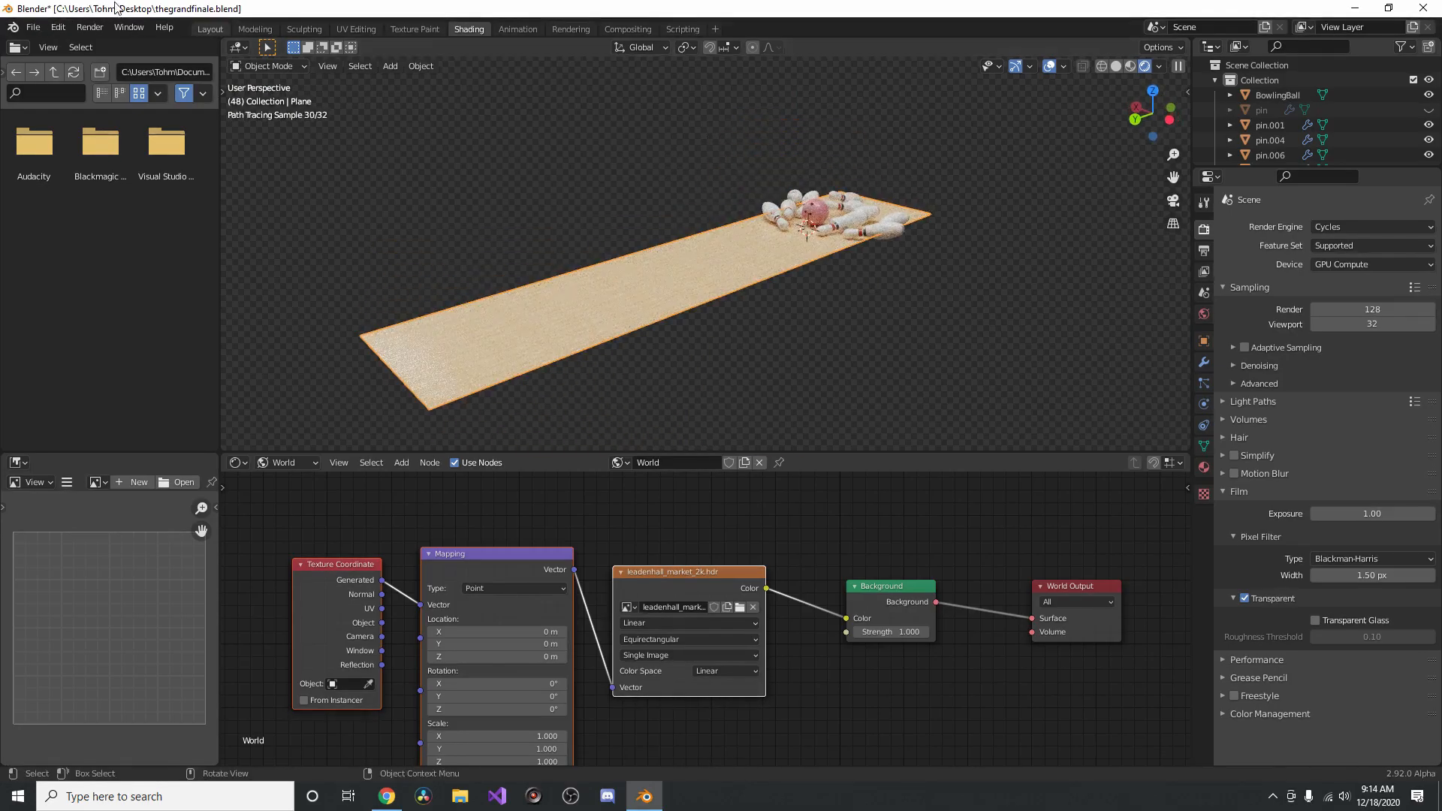
Switch to the Layout workspace, save the file and enable Motion Blur in the render settings
click(208, 30)
key(ctrl+s)
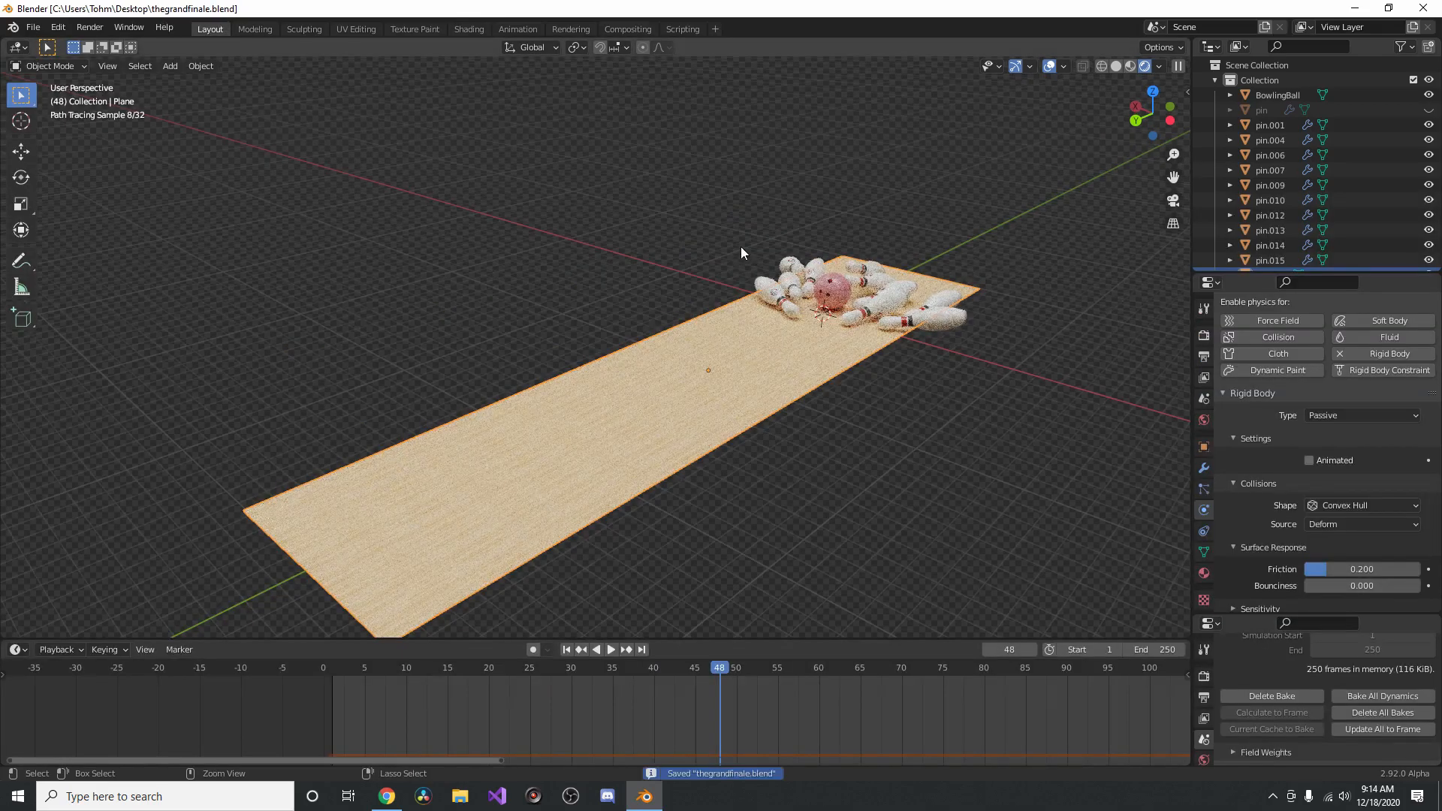
click(1204, 335)
click(1234, 549)
Move the animation to frame 44, where the ball hits the pins, and save the file
key(space)
click(673, 667)
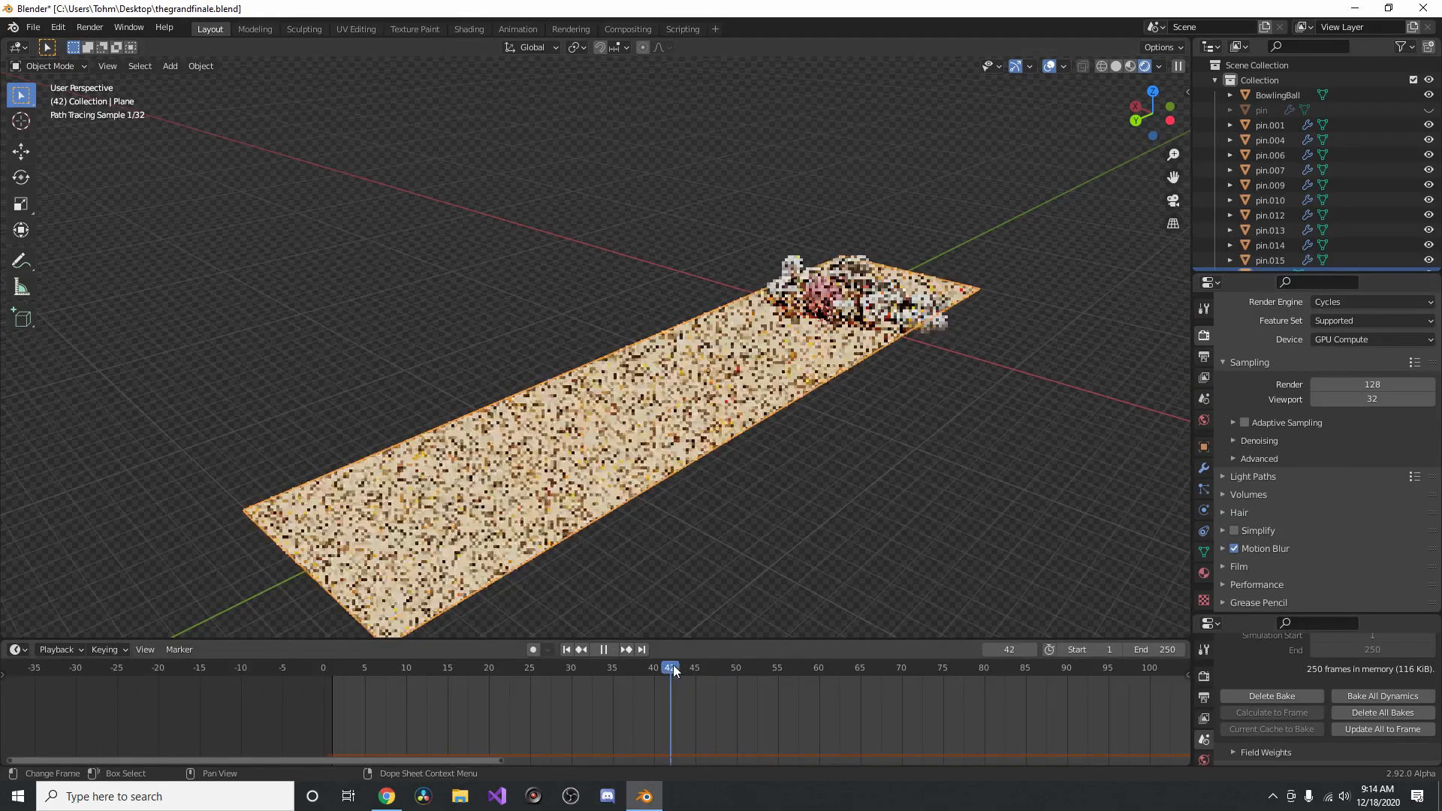
key(ctrl+s)
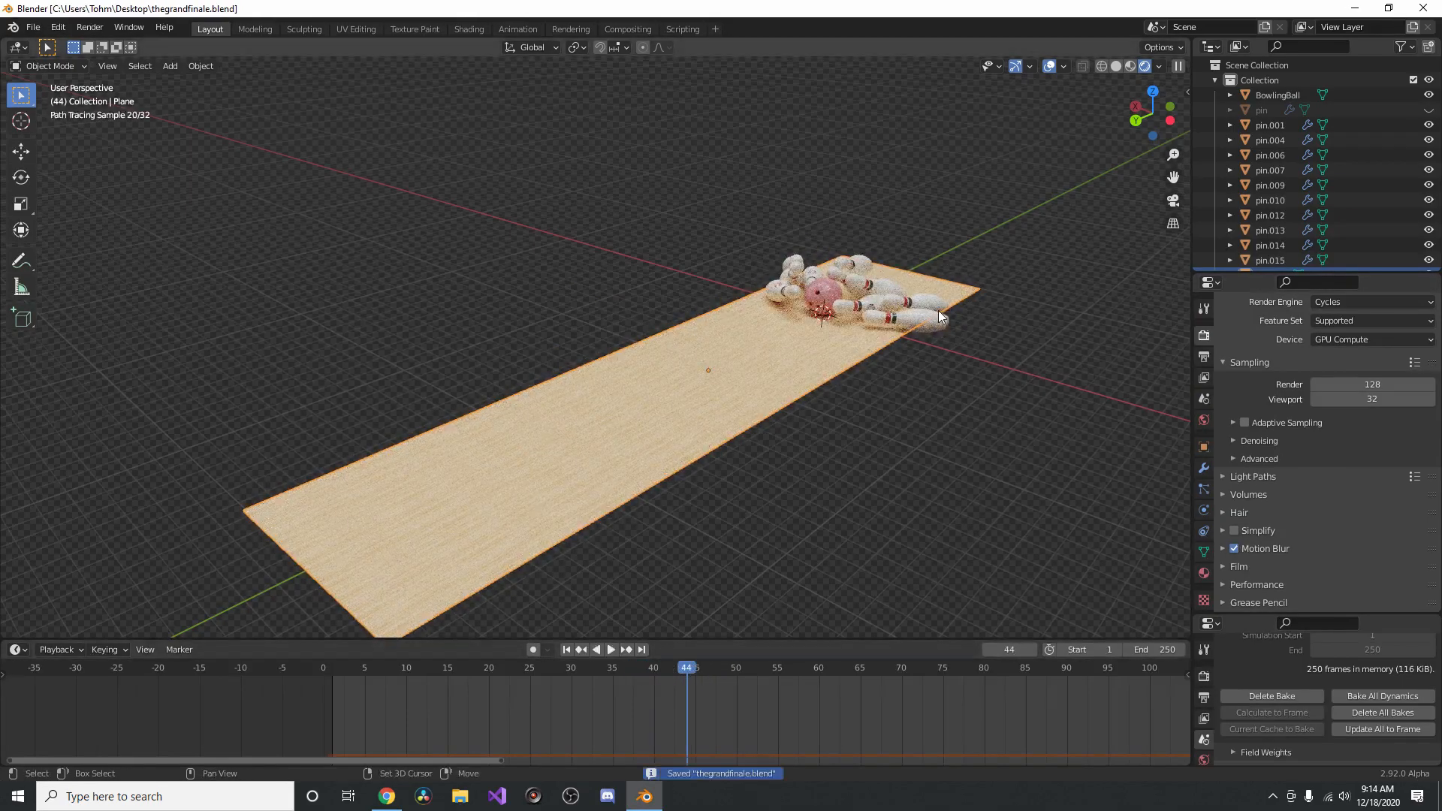
Add a camera, look through it and enable locking of the camera to the view
scroll(841, 320, up, 3)
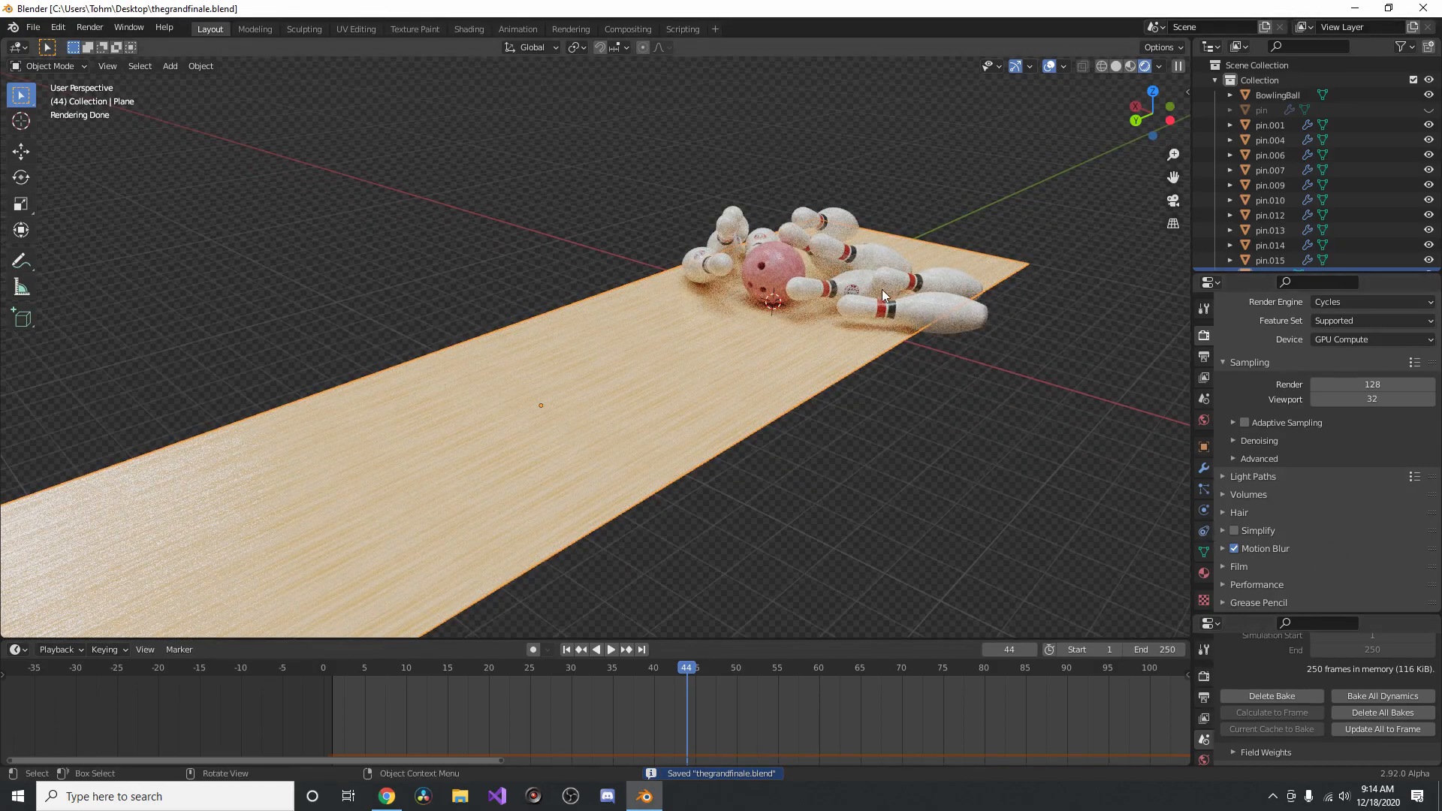
scroll(747, 272, down, 3)
key(shift+a)
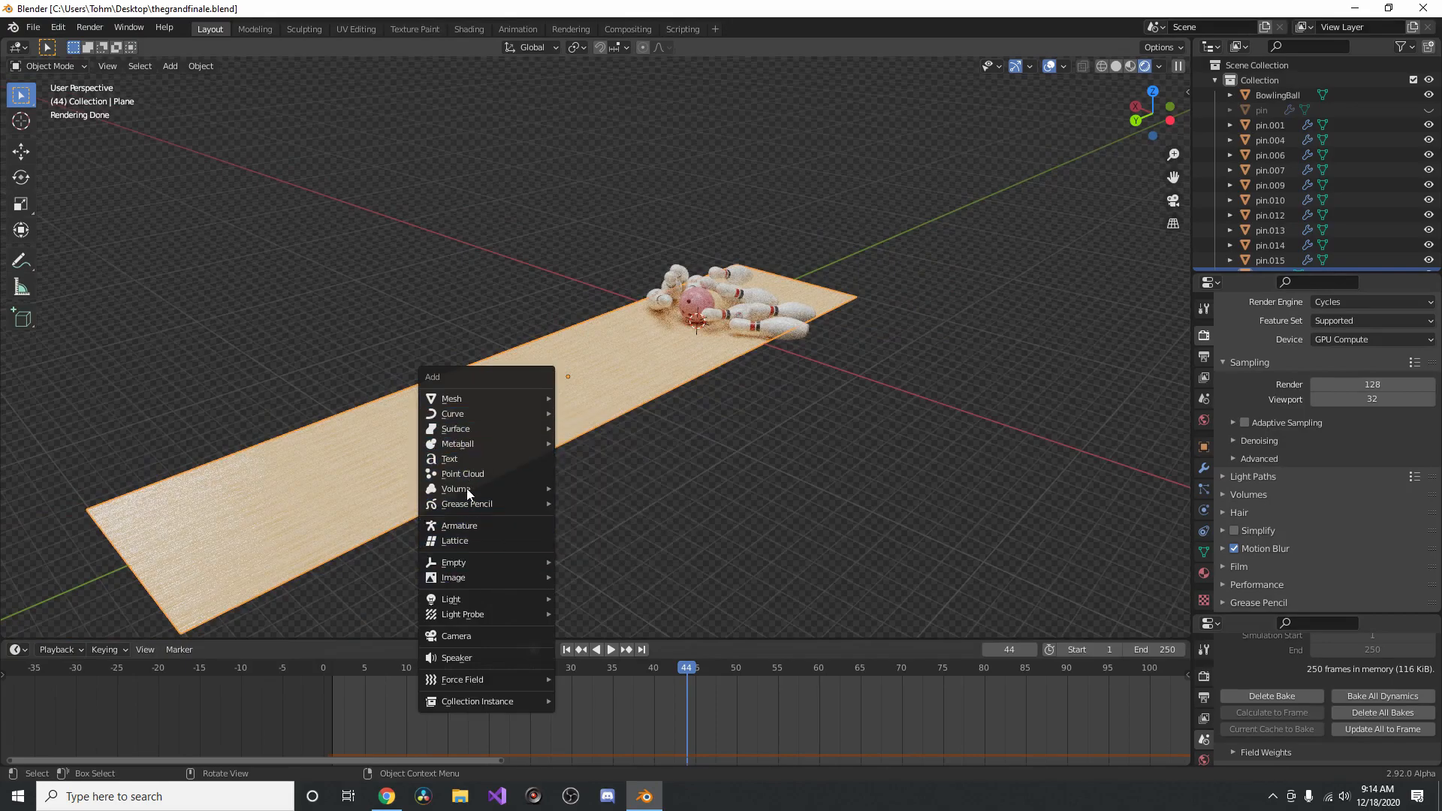
click(488, 636)
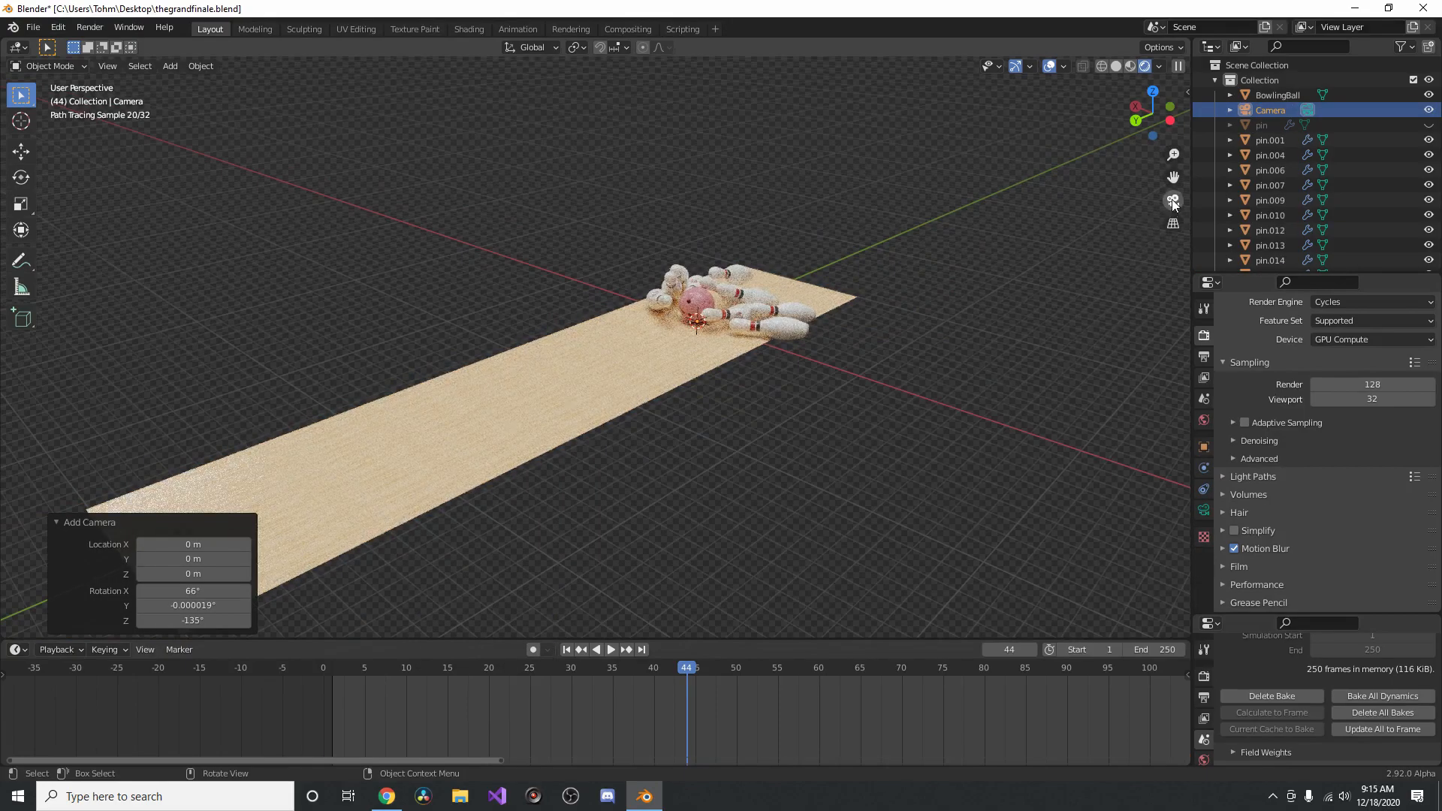
key(KP_0)
key(n)
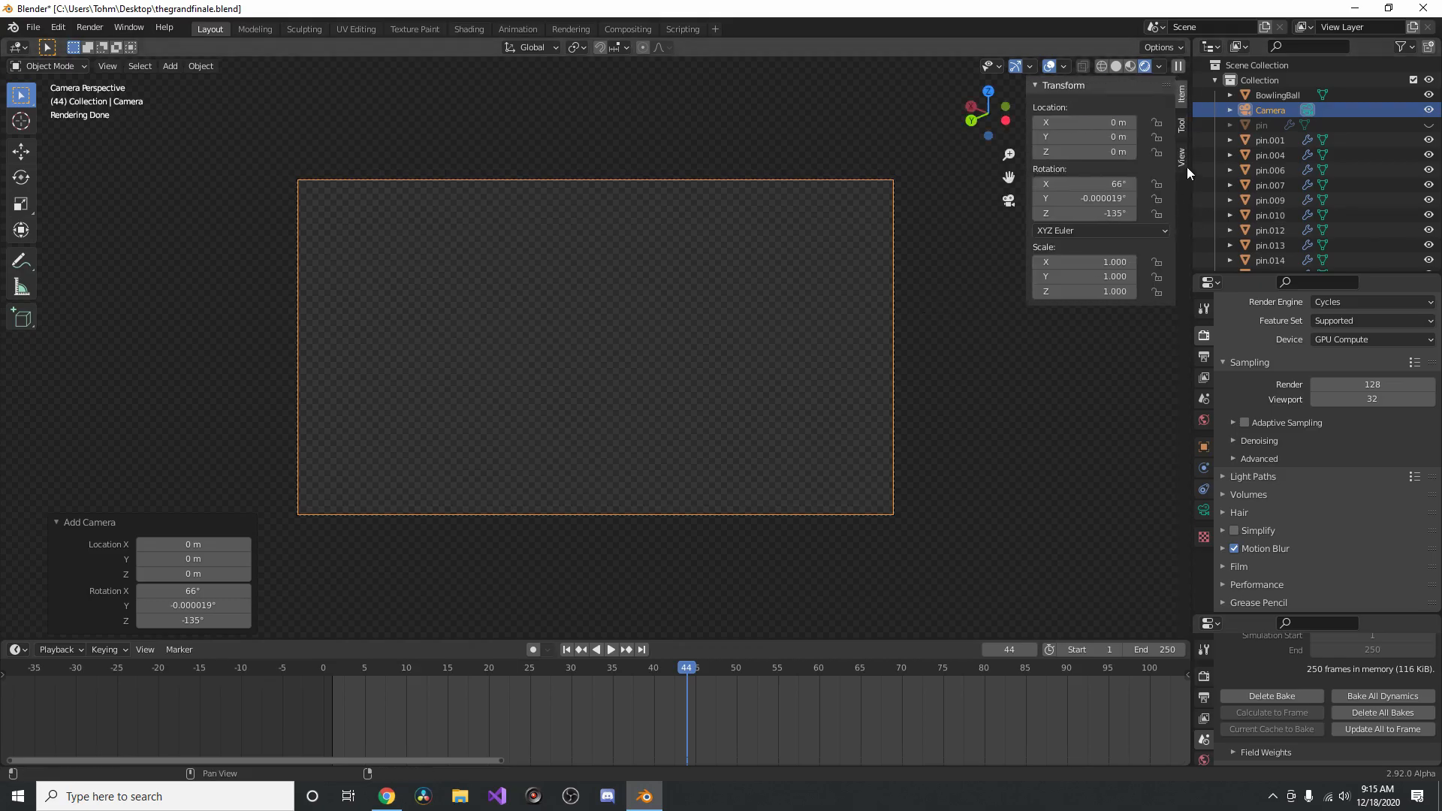
click(1184, 161)
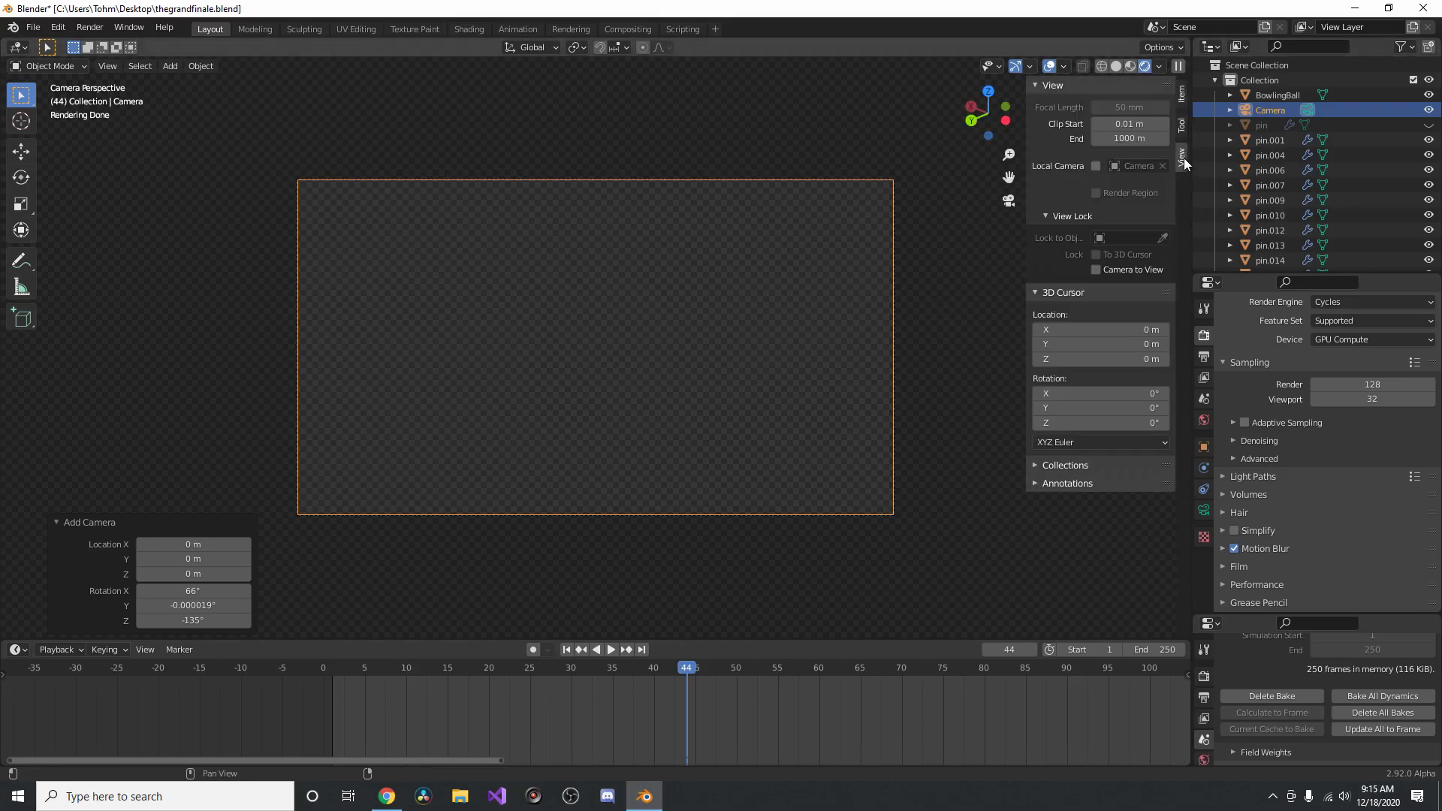
click(1096, 269)
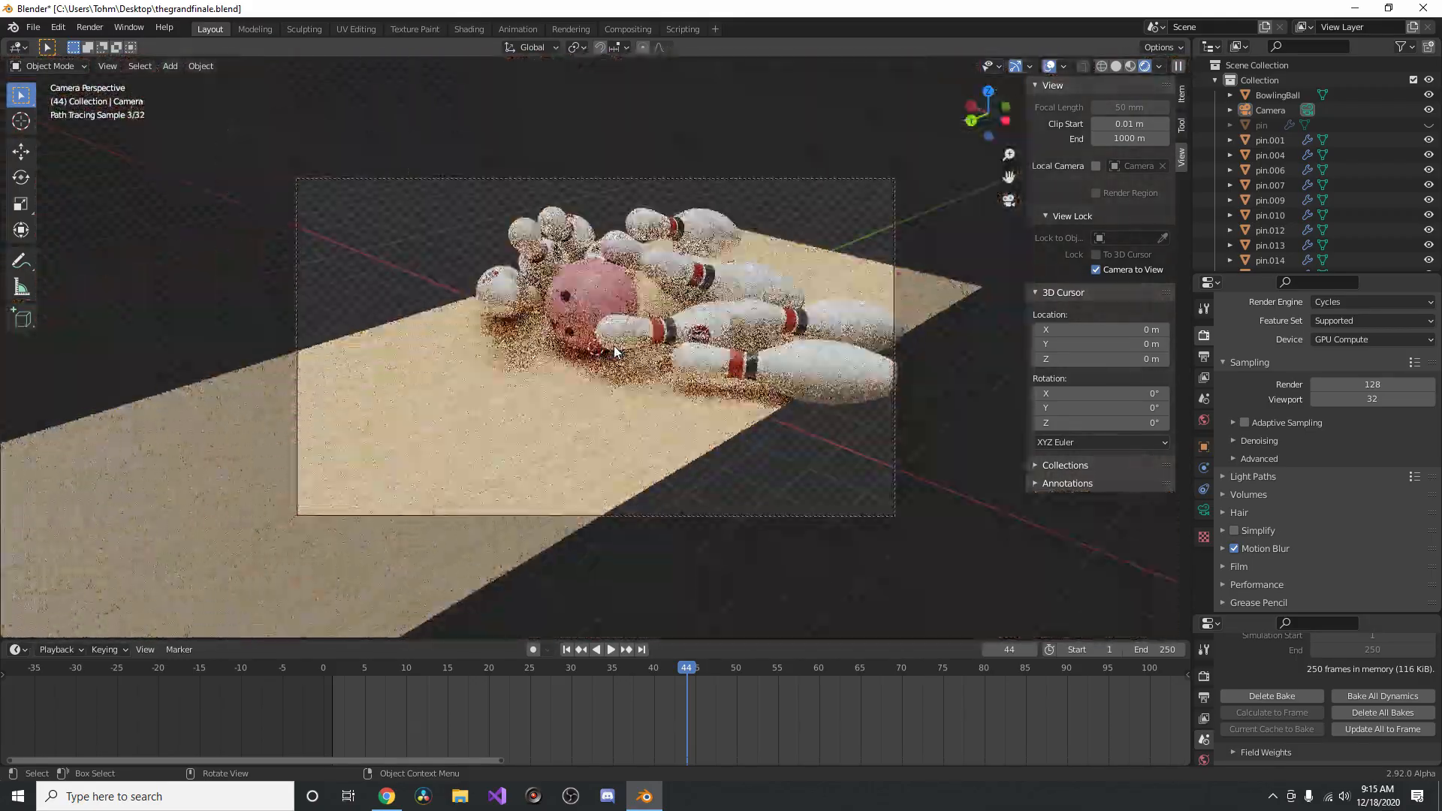
Frame the ball and falling pins within the camera view, and disable locking of the camera to the view
scroll(616, 352, down, 4)
scroll(615, 352, up, 3)
middle_drag(685, 346, 695, 344)
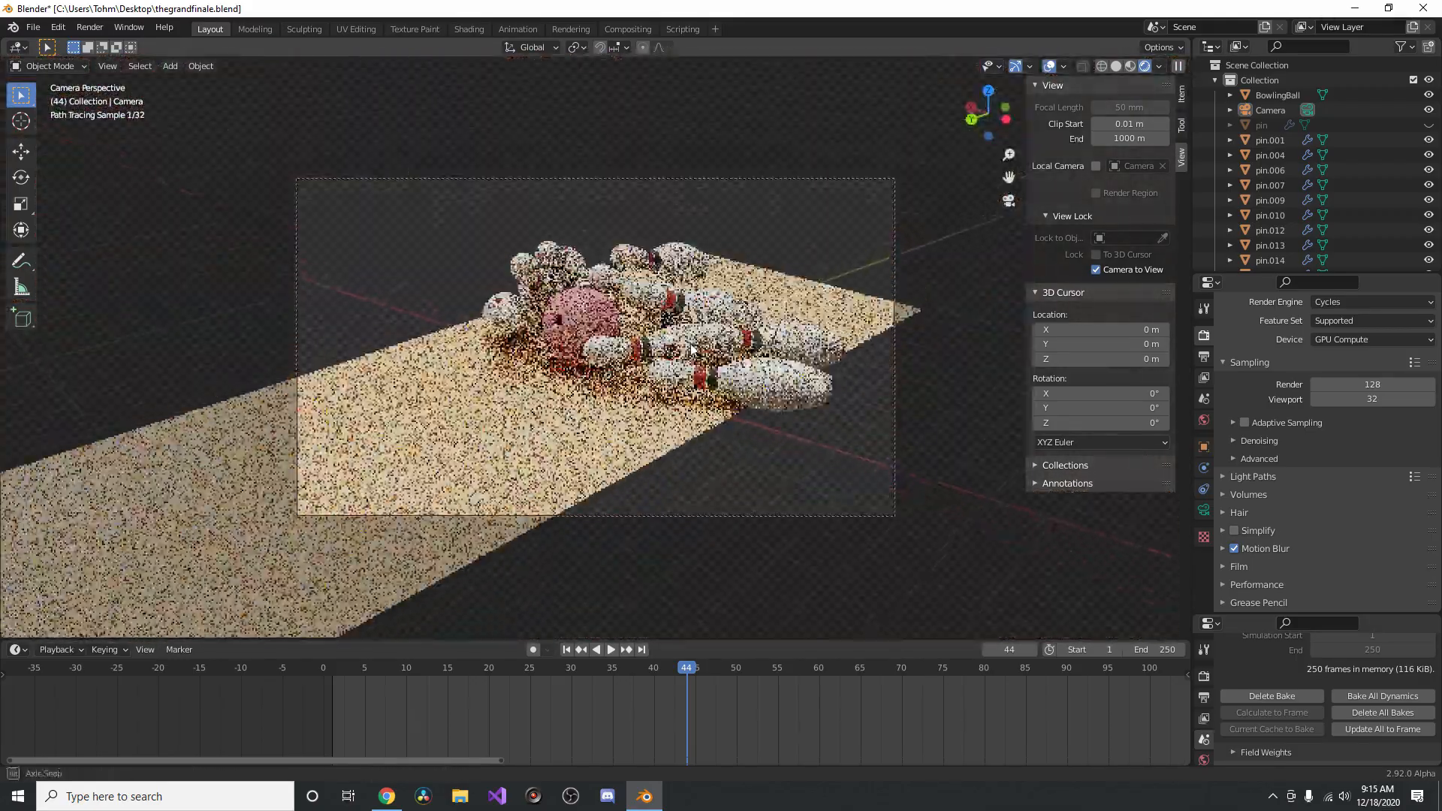
click(1111, 268)
Set the current frame to 40 and save the file
click(652, 668)
key(space)
mouse_move(652, 668)
mouse_down()
mouse_move(580, 670)
mouse_move(656, 670)
mouse_up()
key(ctrl+s)
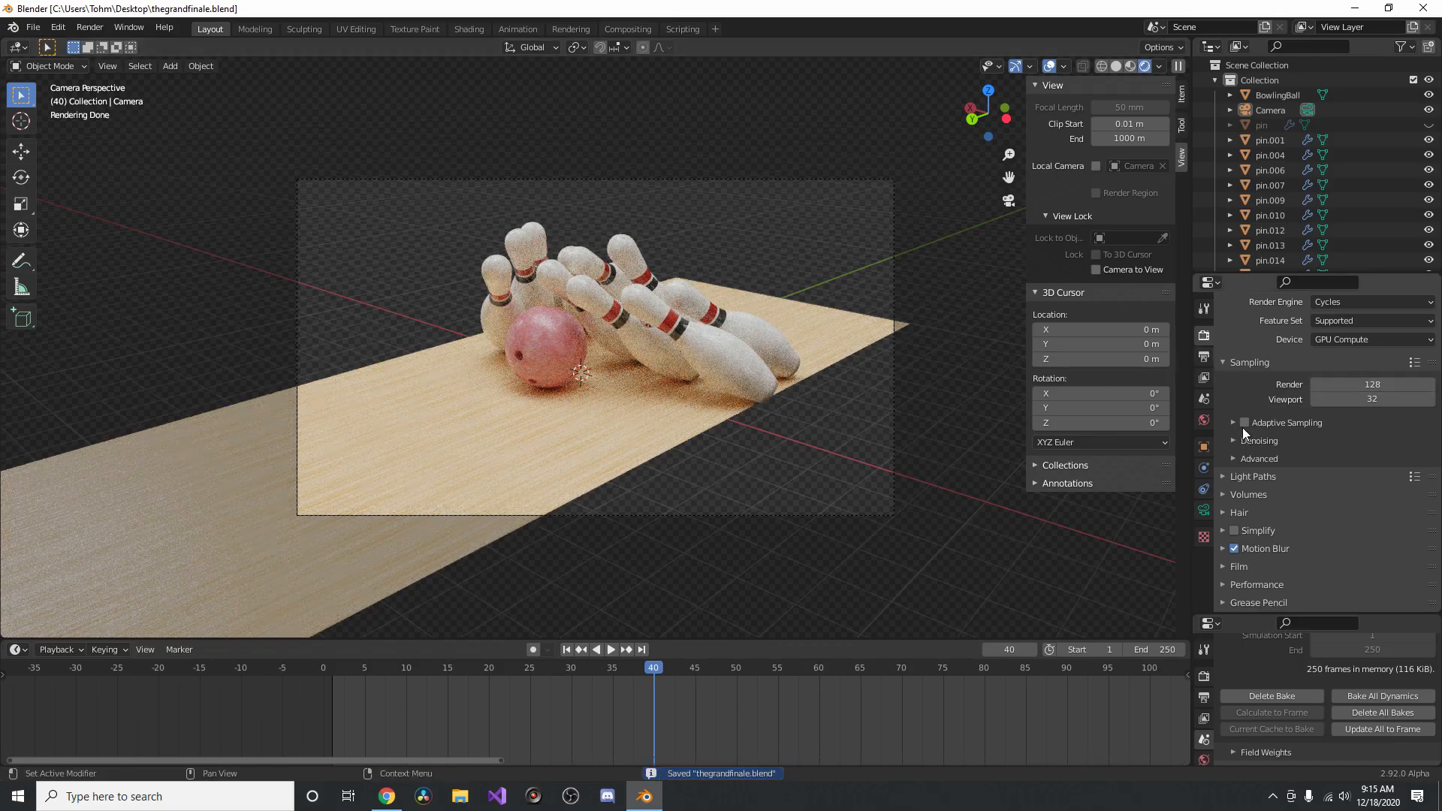
Enable Adaptive Sampling, switch the program window to full screen and save the file
click(1245, 423)
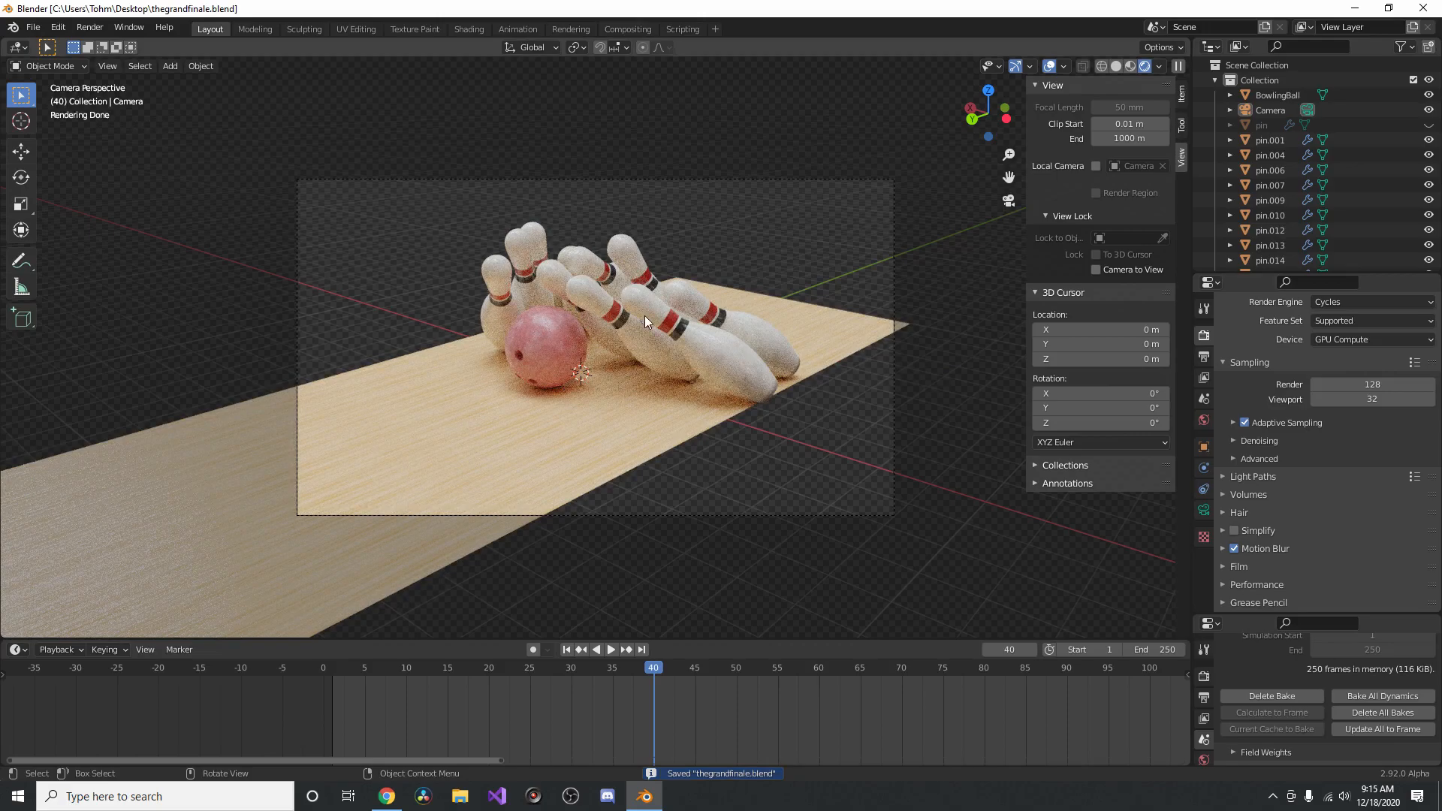
key(q)
click(621, 299)
key(ctrl+s)
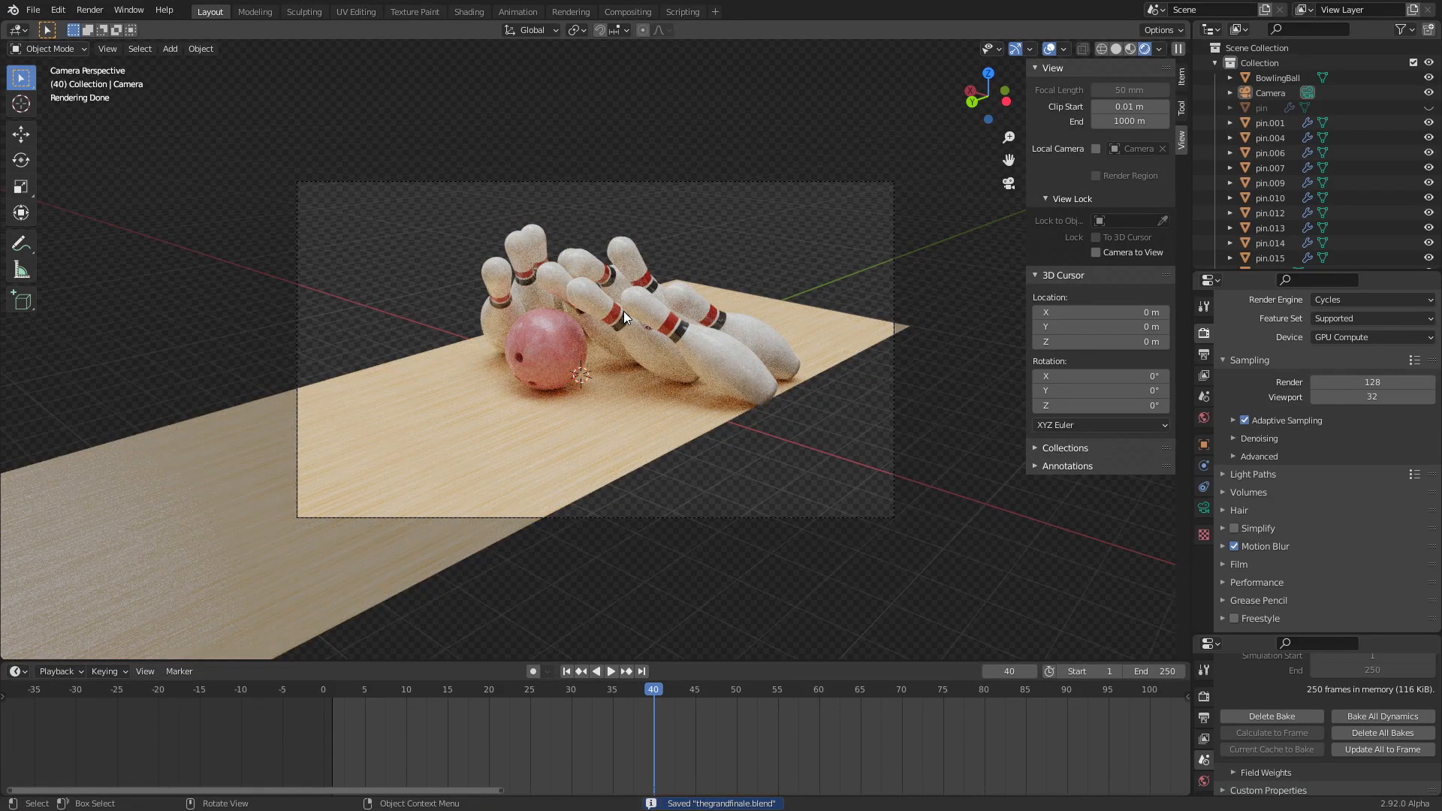
Render frame 40 through the camera and inspect the motion-blurred ball and pins up close
key(F12)
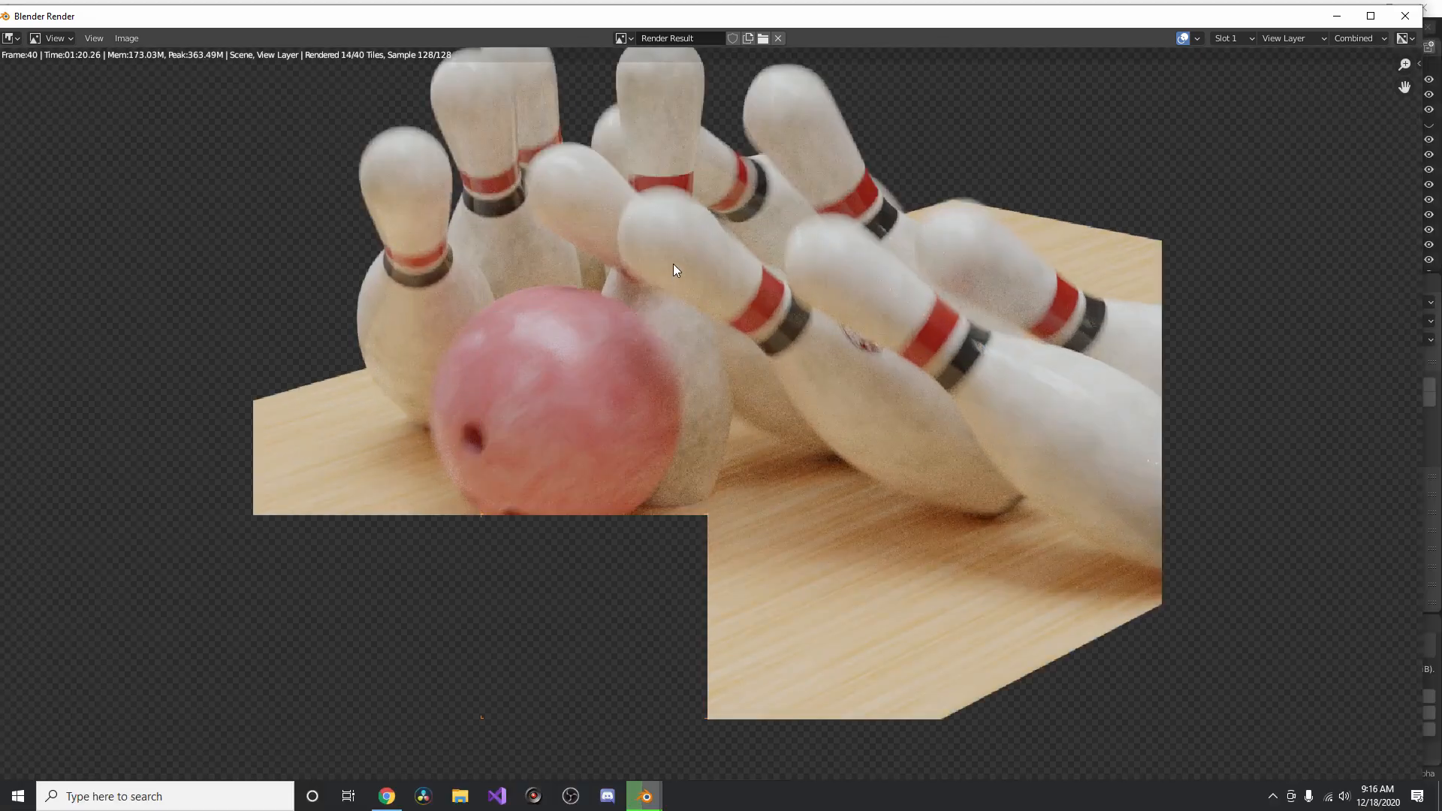
scroll(675, 255, down, 2)
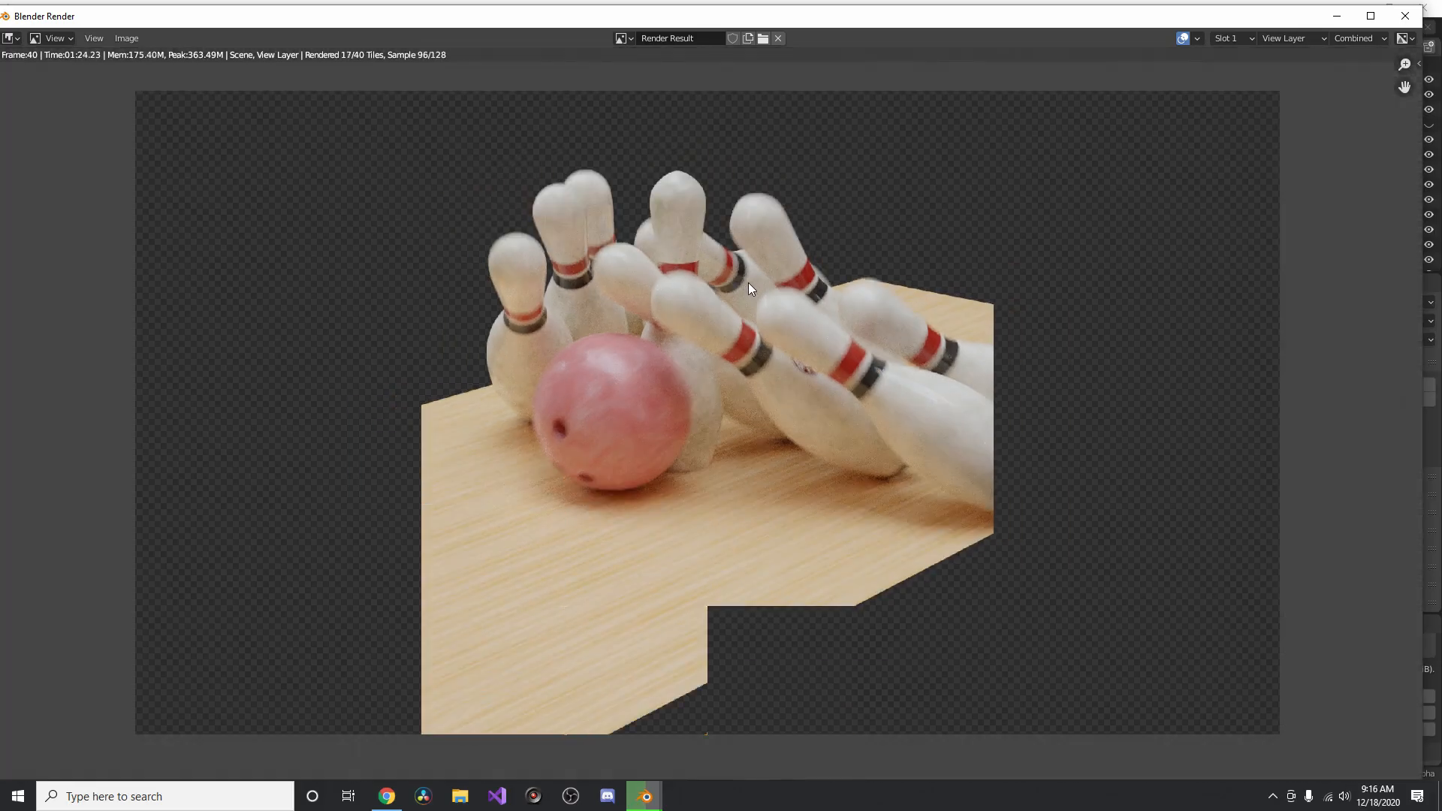
scroll(748, 282, up, 2)
scroll(751, 282, down, 2)
scroll(897, 313, up, 3)
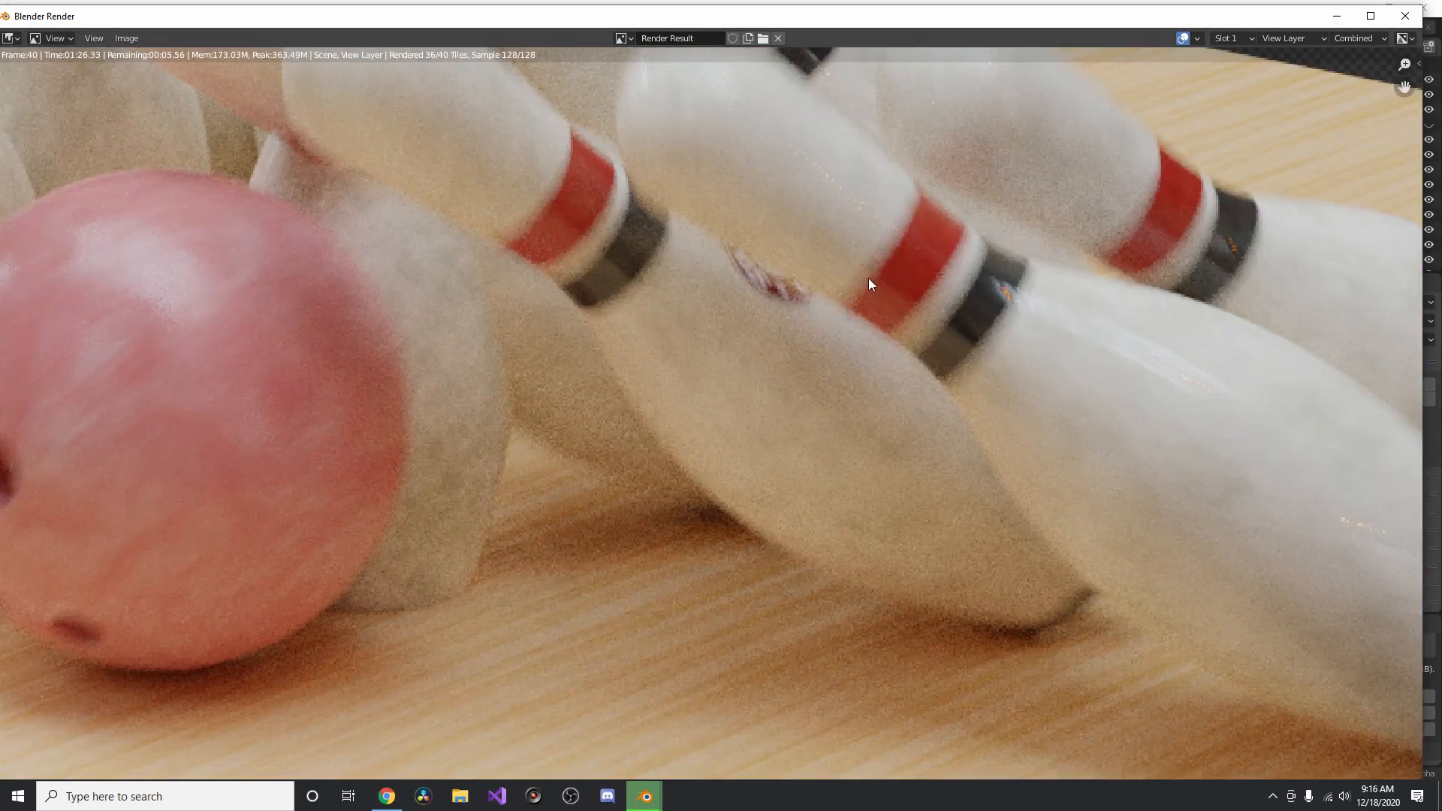
scroll(868, 280, down, 2)
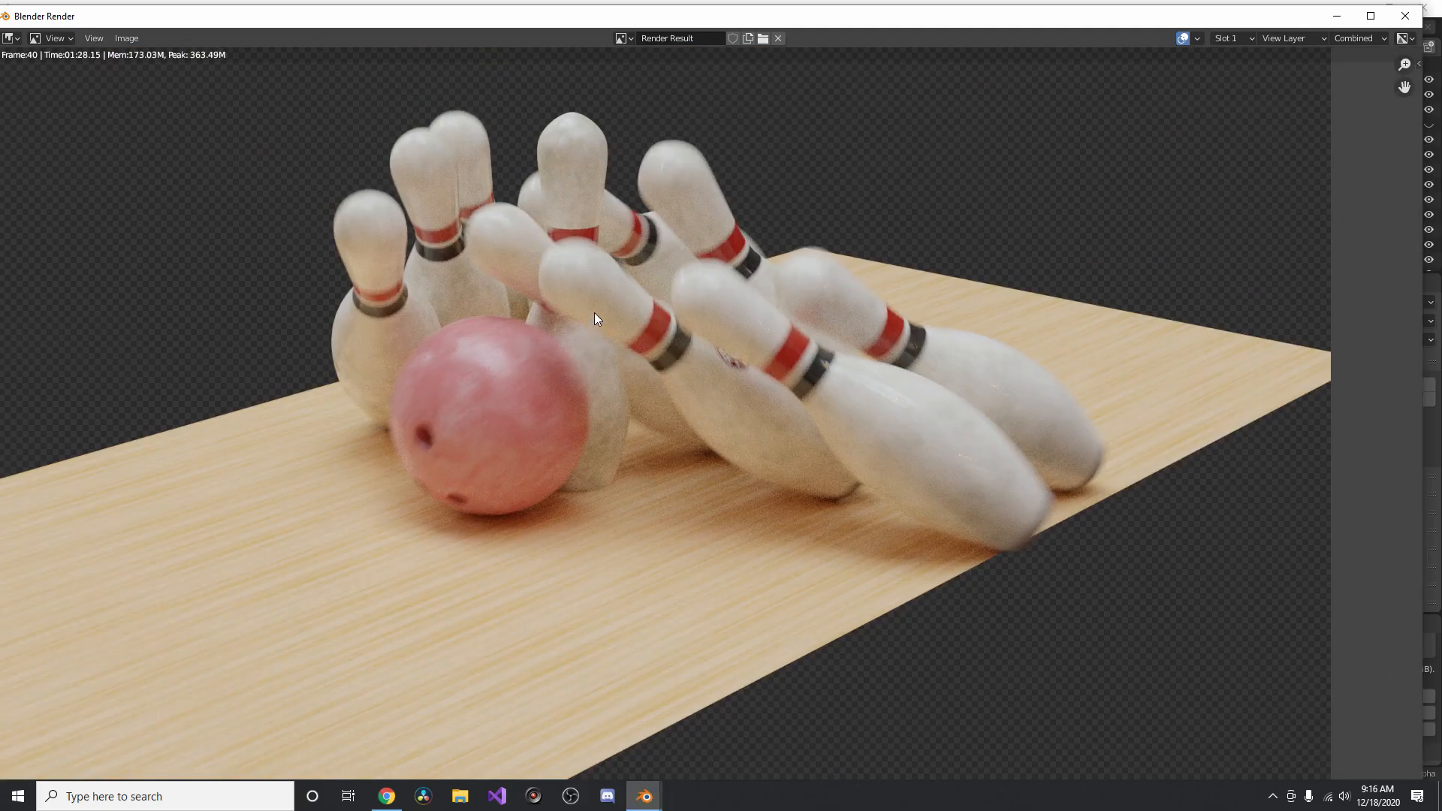
Examine the rendered frame 40 as a whole and in close-up, and close the render window
scroll(706, 319, down, 2)
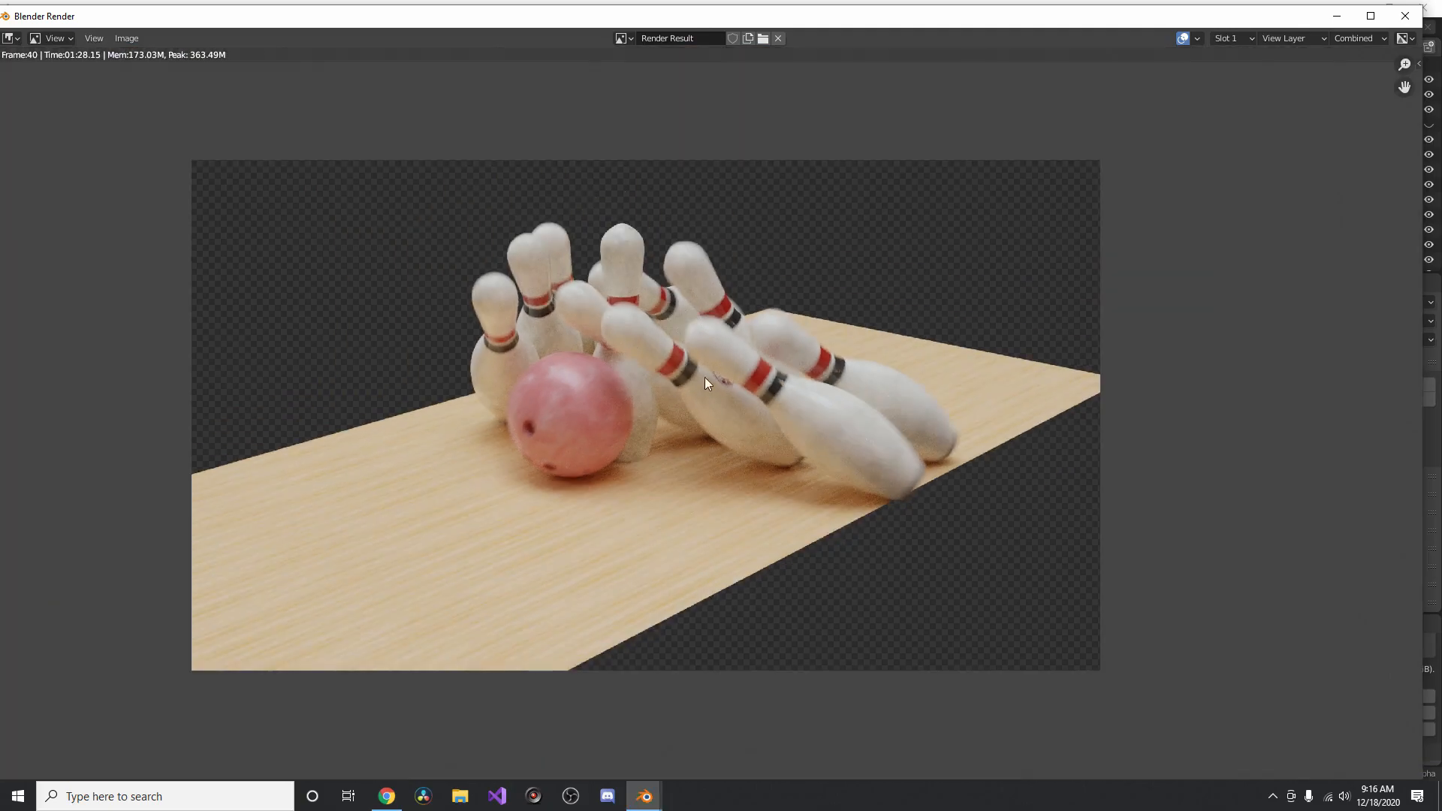
scroll(674, 352, up, 2)
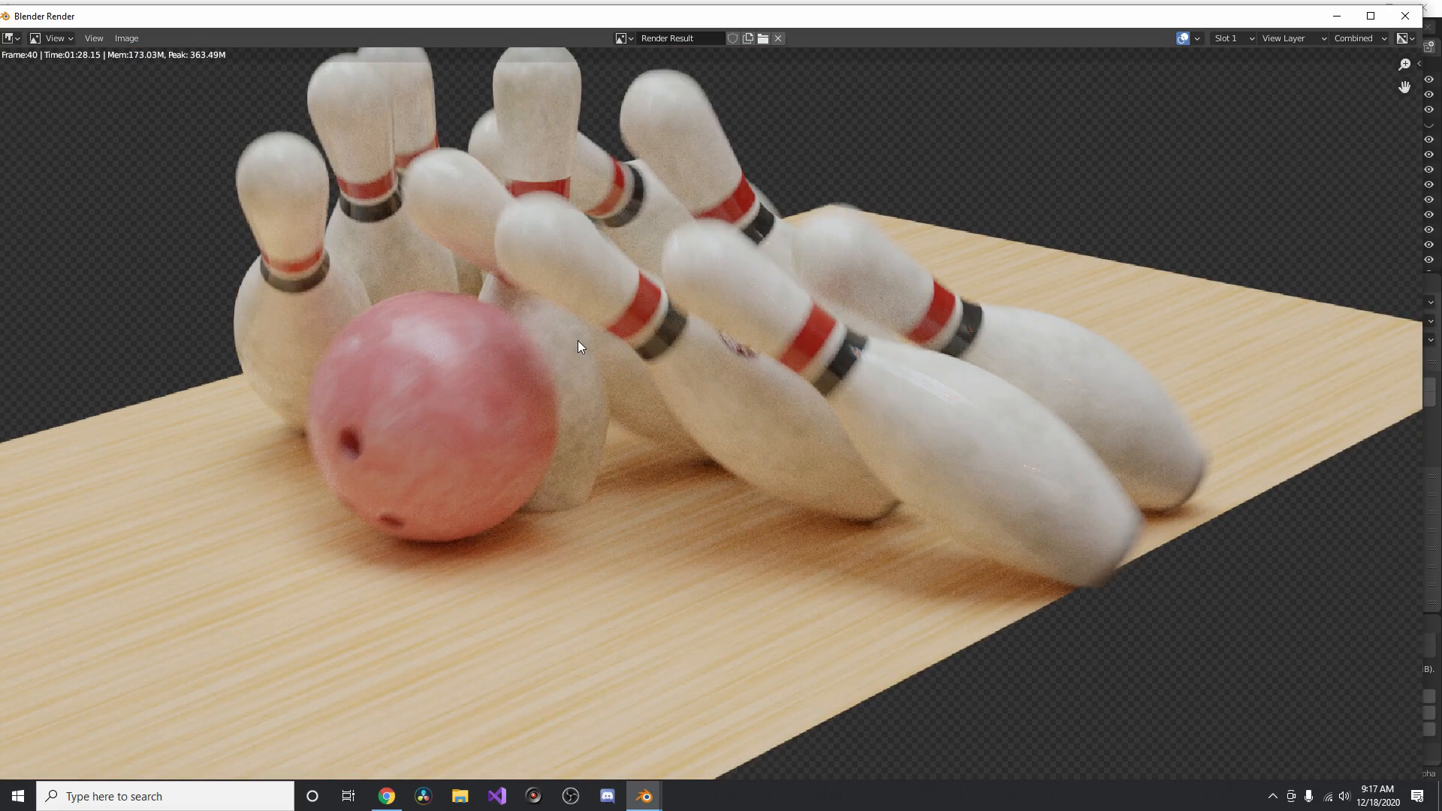
scroll(553, 369, down, 1)
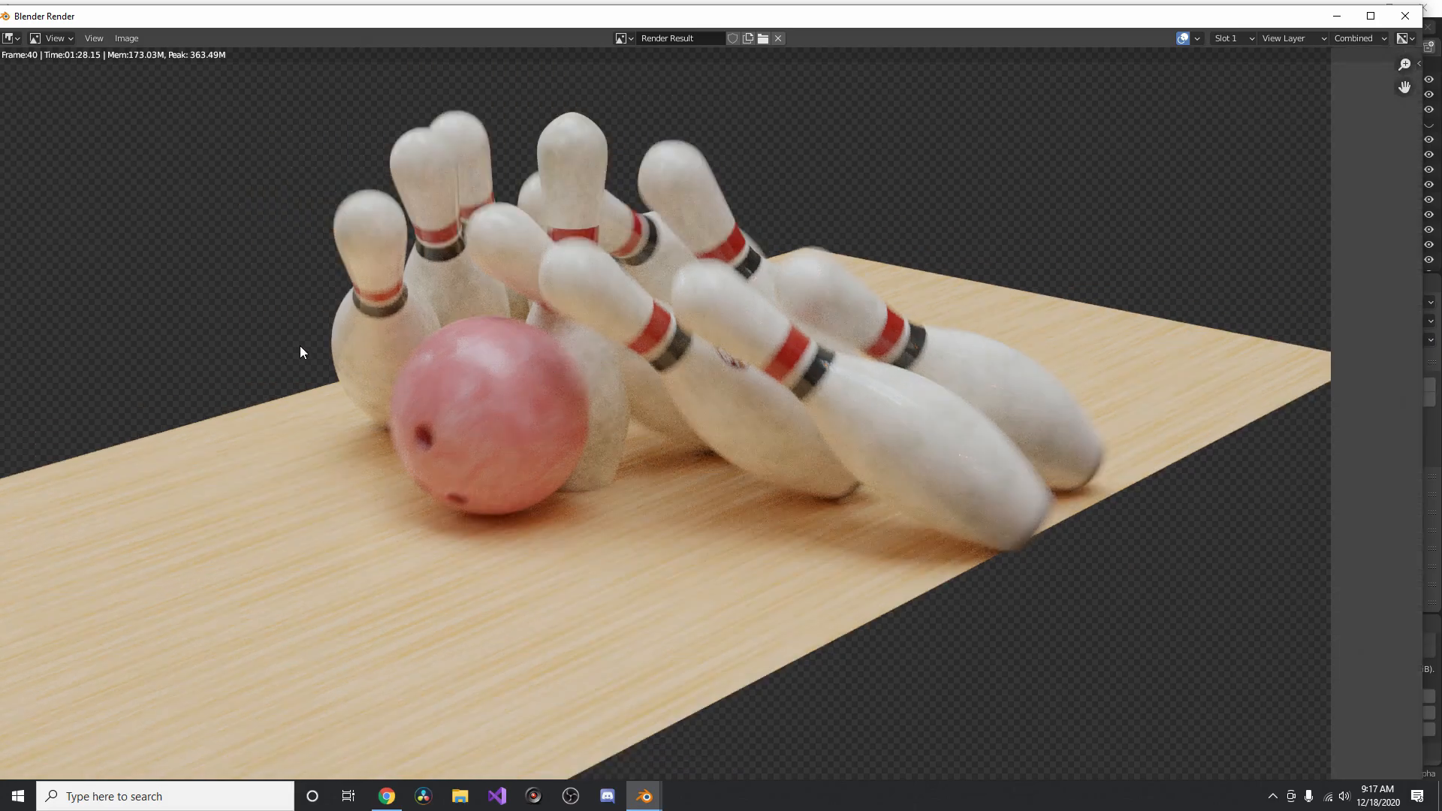
scroll(354, 358, down, 1)
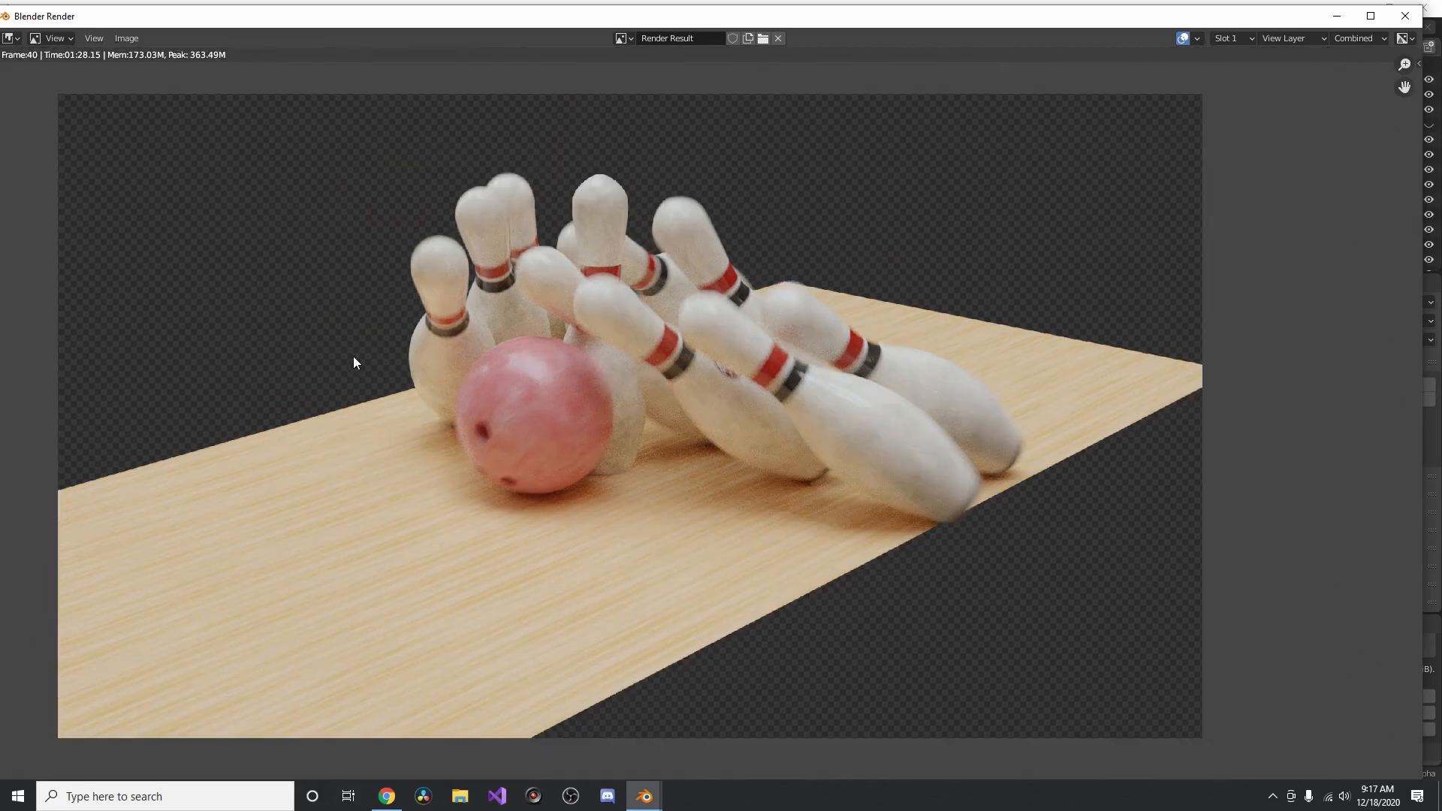
click(1419, 21)
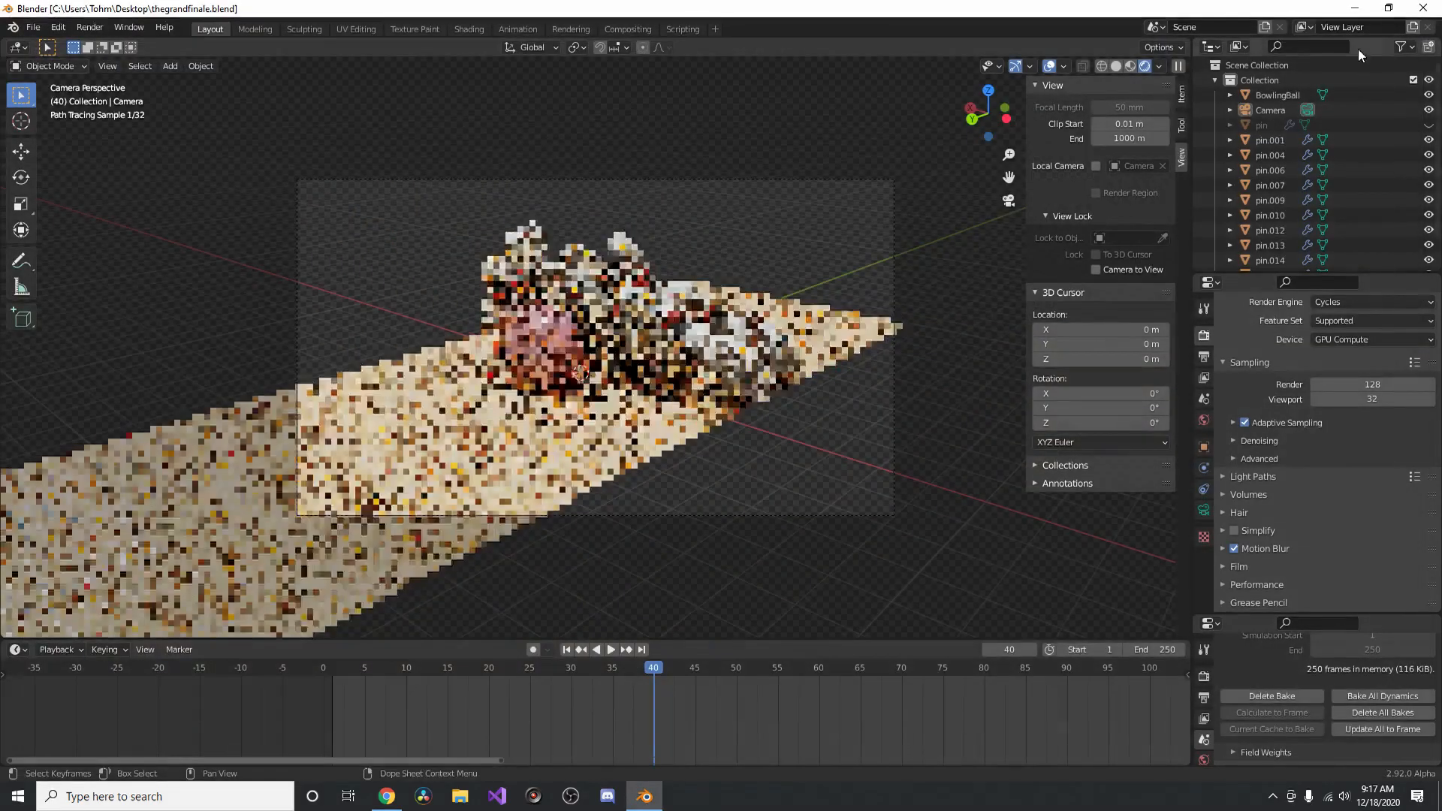
Scrub through the simulation from outside the camera view to review the ball striking the pins, stopping at frame 50
middle_drag(881, 254, 616, 323)
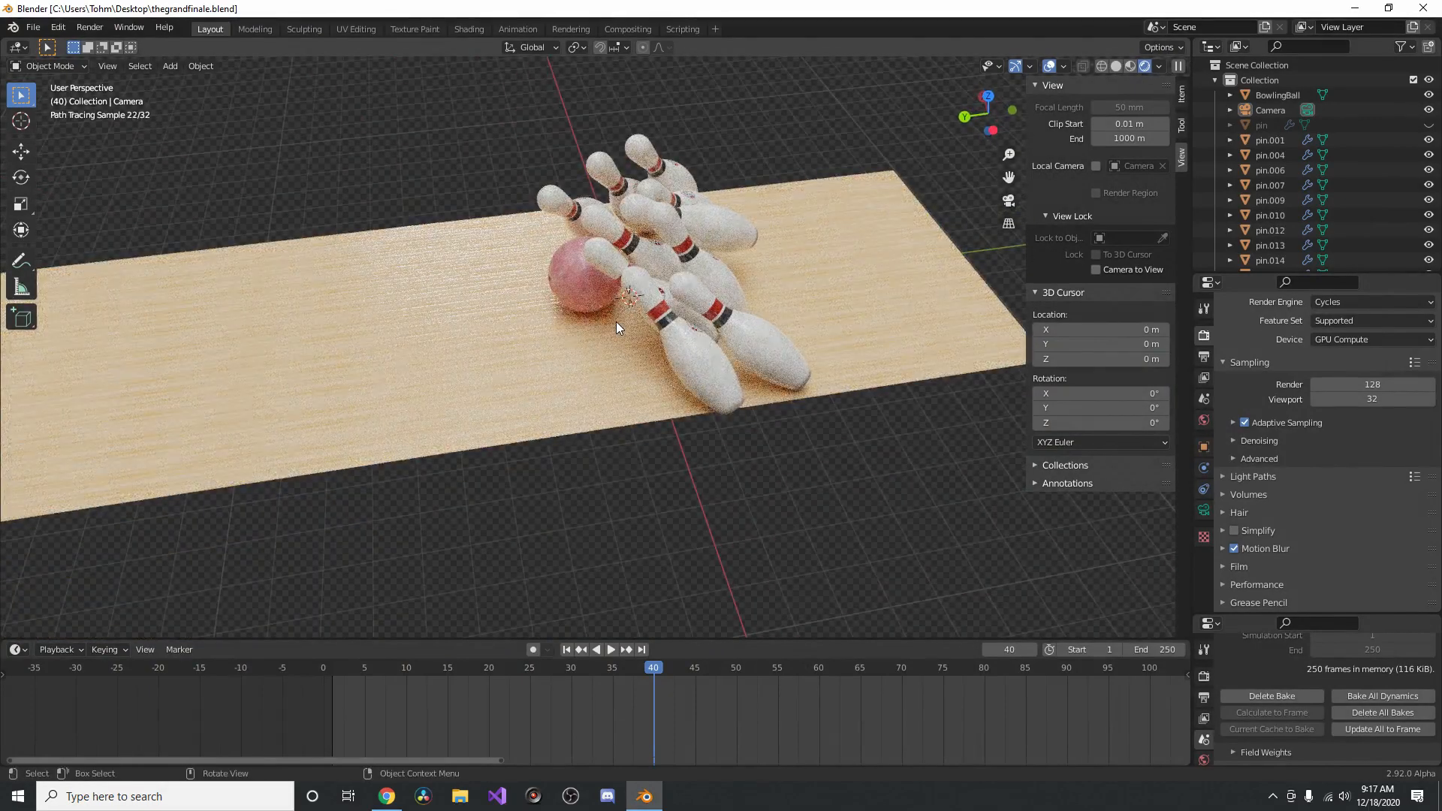
scroll(616, 323, down, 3)
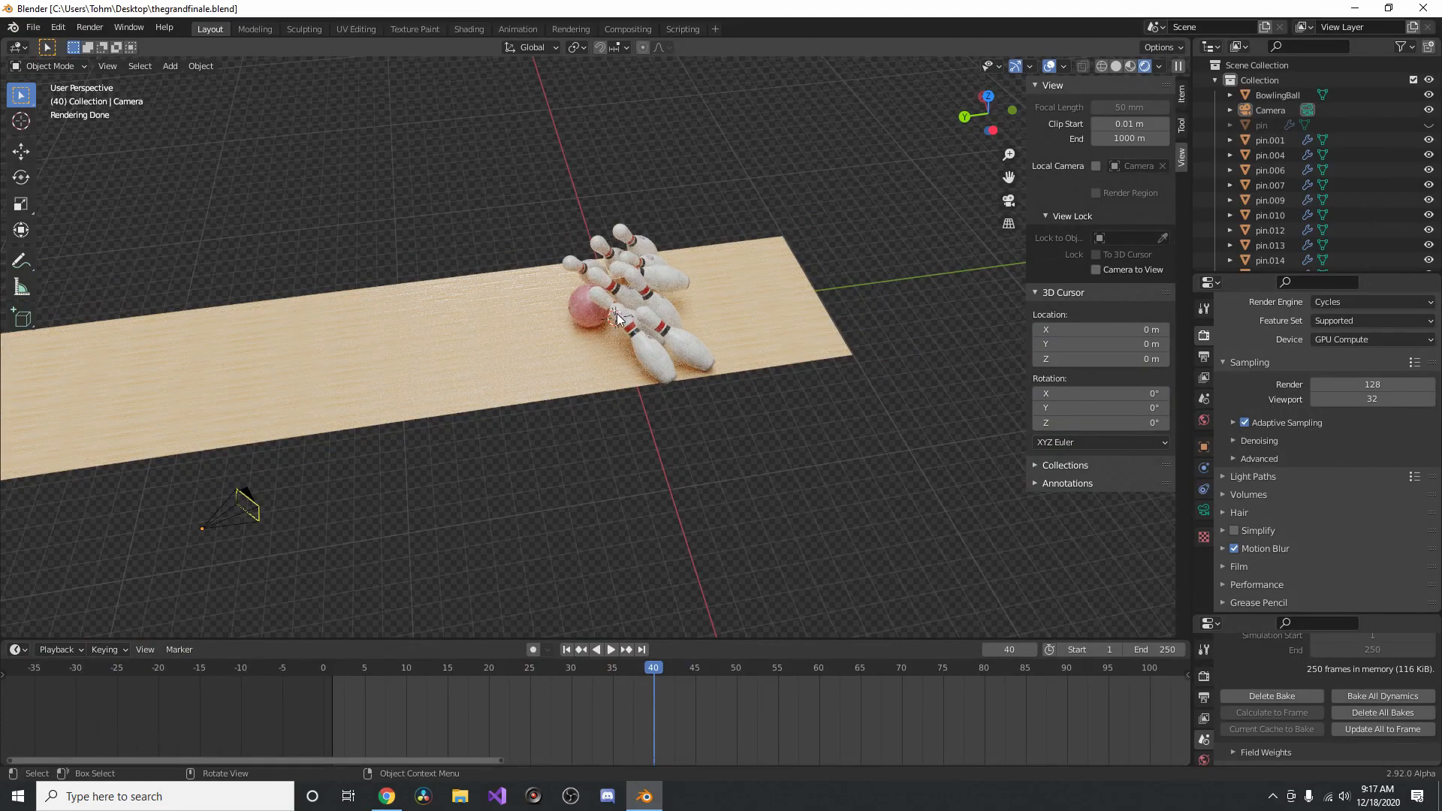
drag(611, 687, 414, 669)
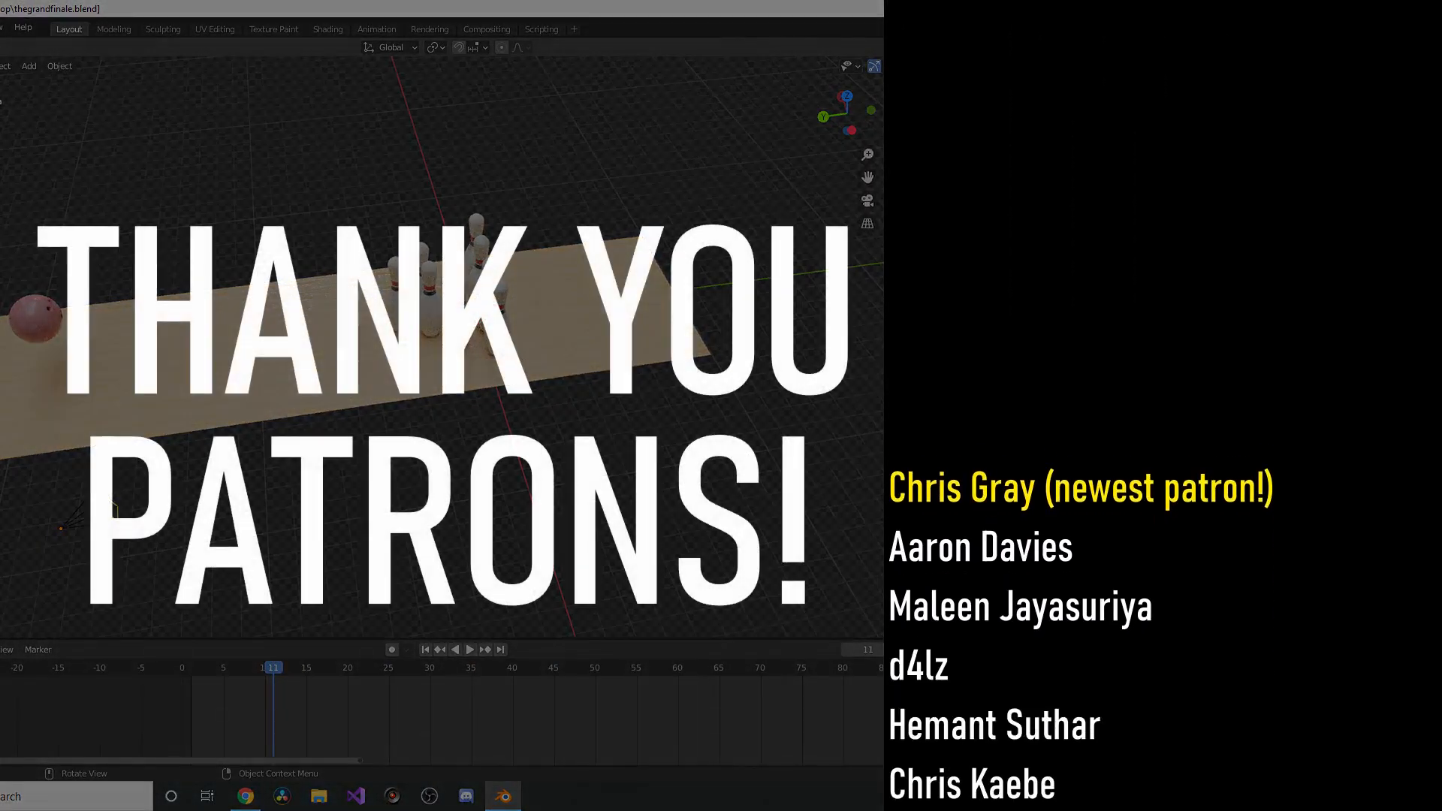
drag(347, 669, 595, 669)
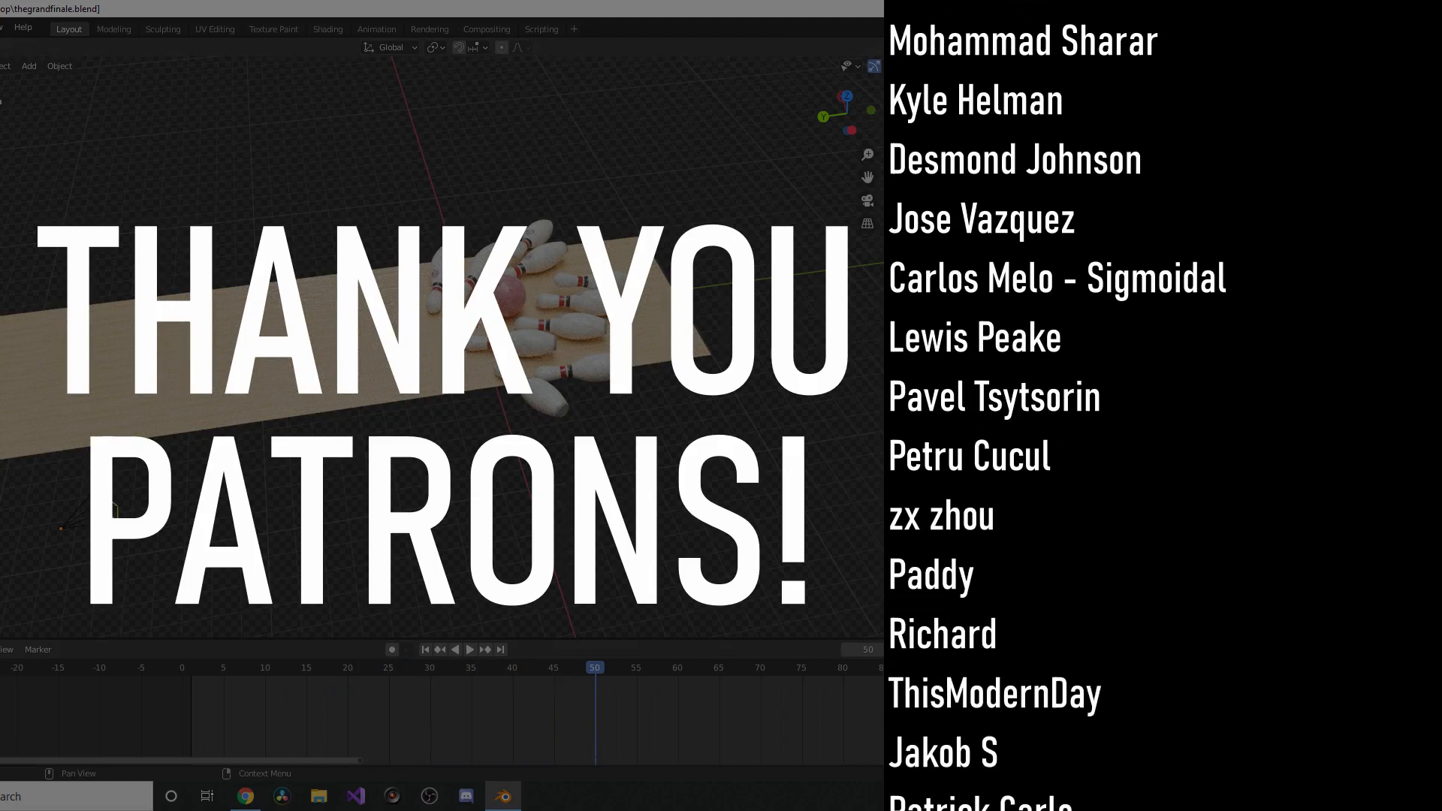
drag(571, 670, 598, 633)
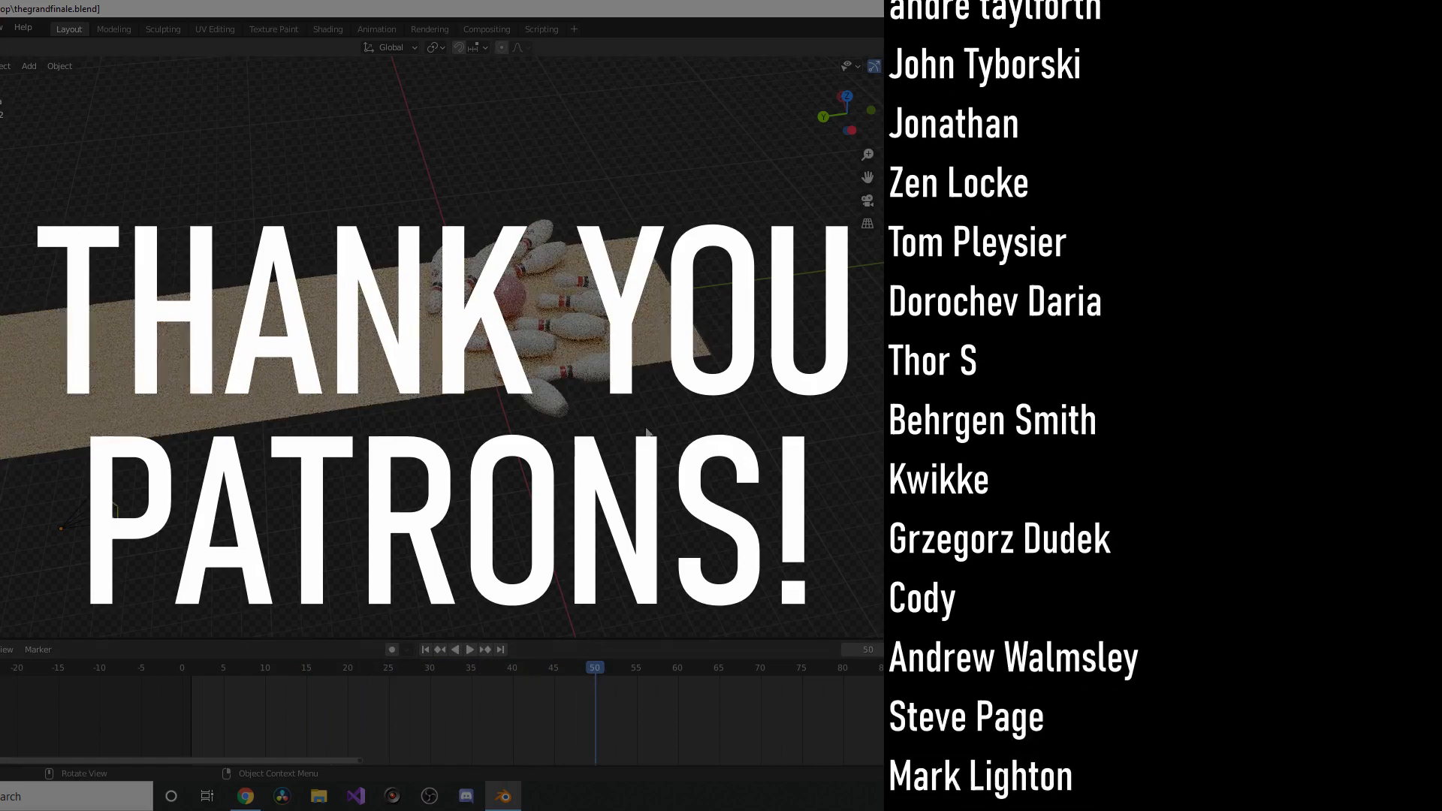